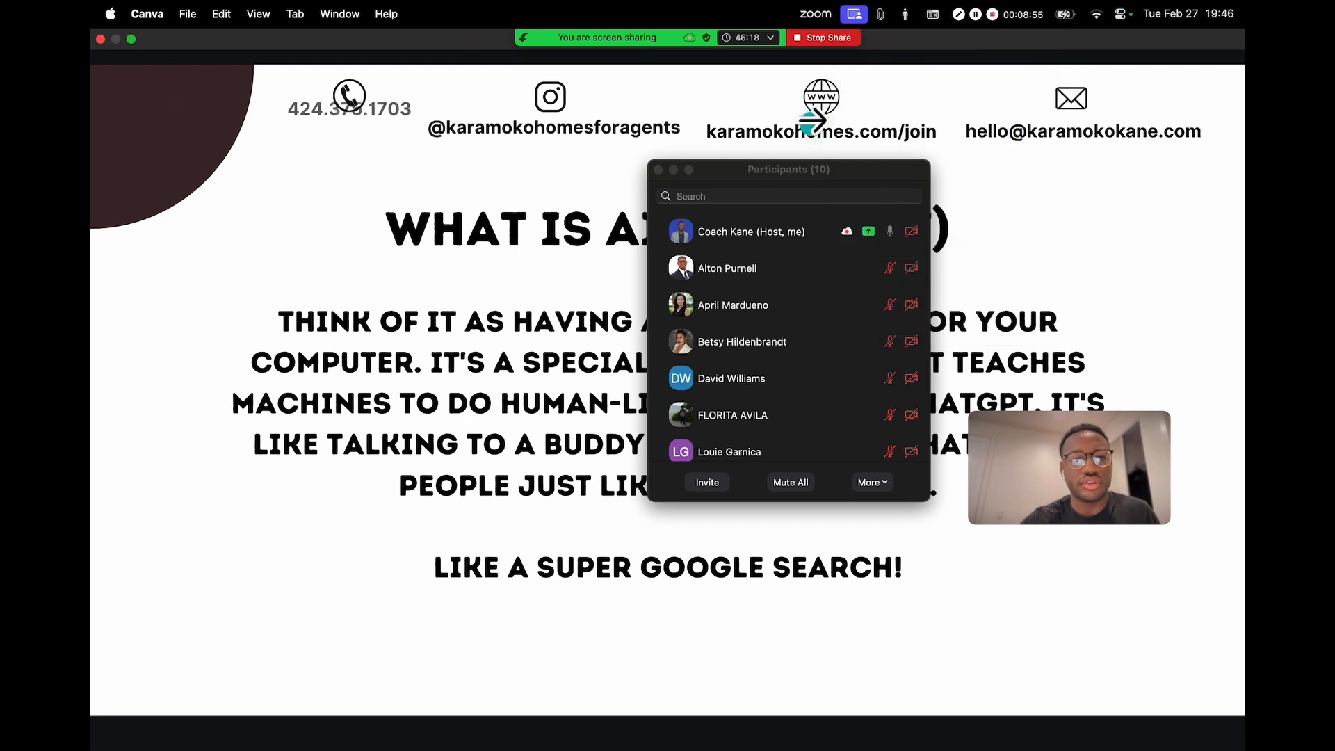
- Move the Participants window aside and check the latest messages in the meeting chat, closing the chat when done
{"action": "left_click_drag", "start_coordinate": [737, 176], "coordinate": [239, 287]}
{"action": "mouse_move", "coordinate": [618, 53]}
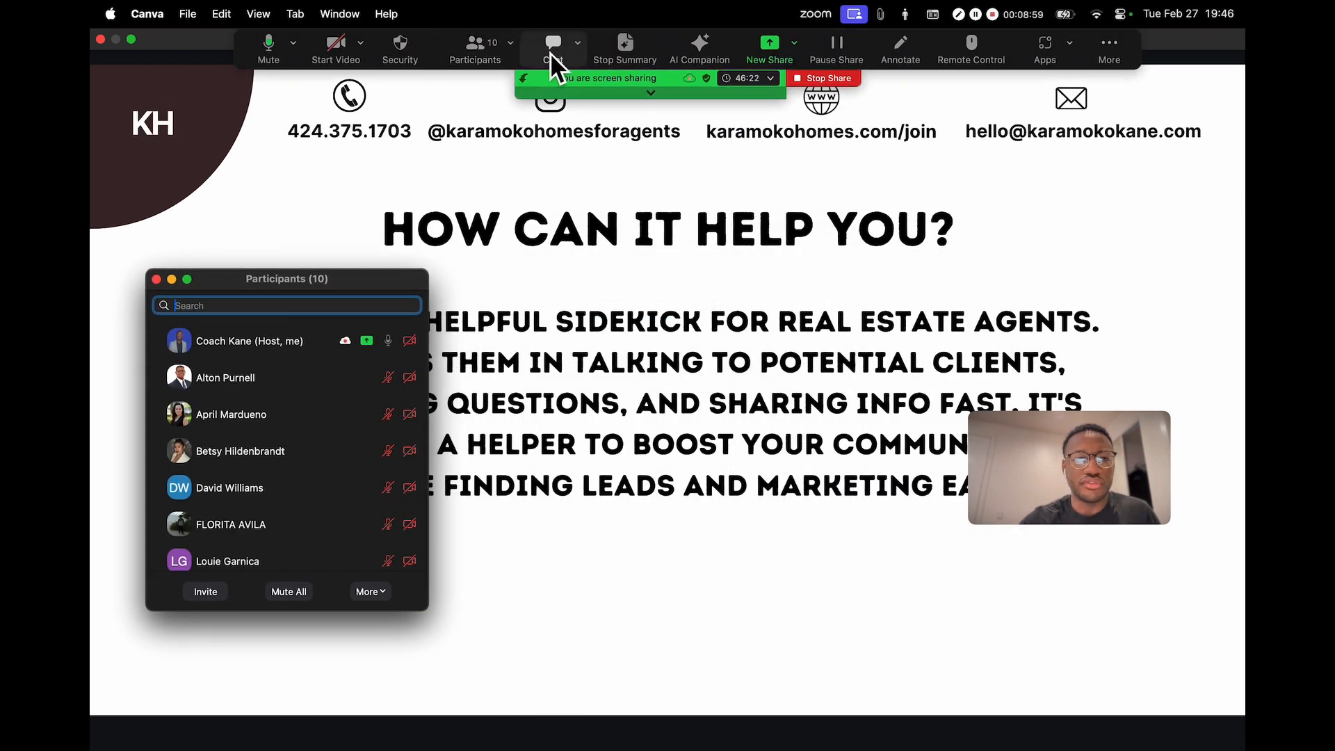
{"action": "left_click", "coordinate": [552, 52]}
{"action": "scroll", "coordinate": [637, 240], "scroll_direction": "up", "scroll_amount": 3}
{"action": "scroll", "coordinate": [637, 240], "scroll_direction": "down", "scroll_amount": 3}
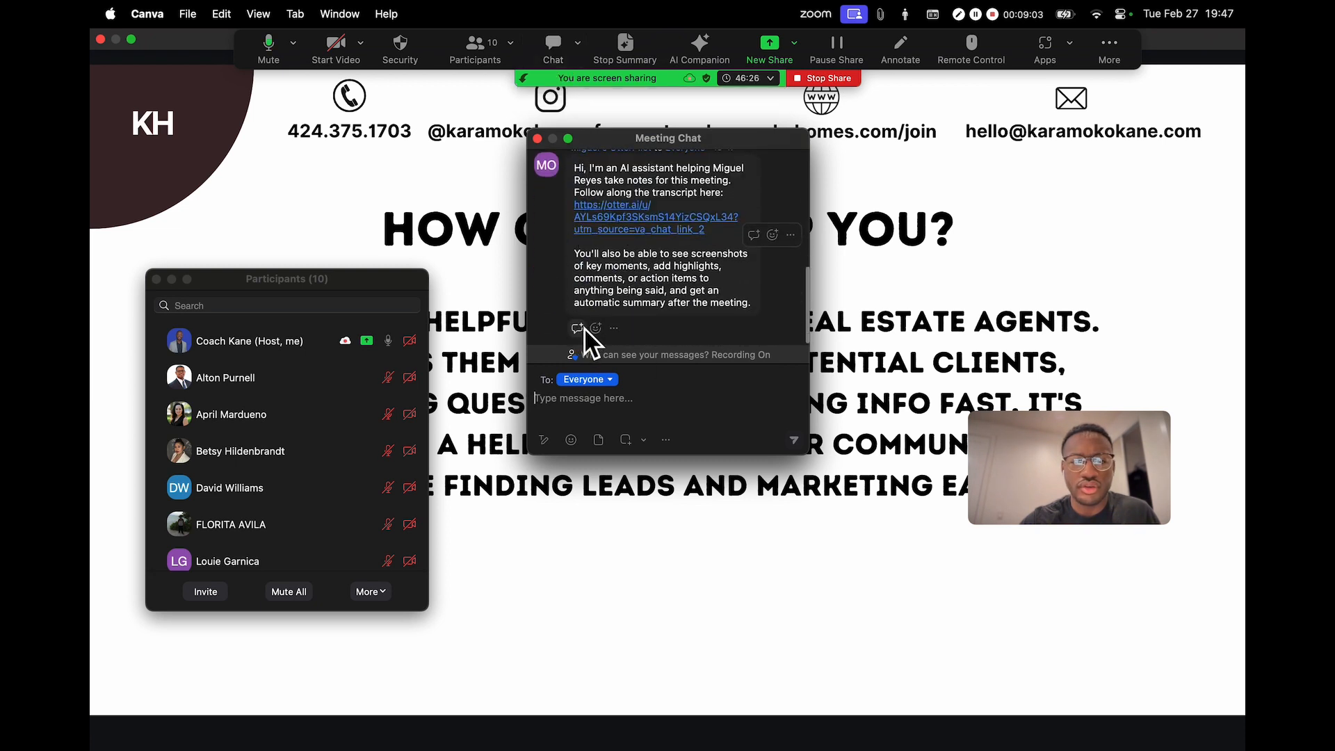
{"action": "left_click_drag", "start_coordinate": [626, 141], "coordinate": [686, 116]}
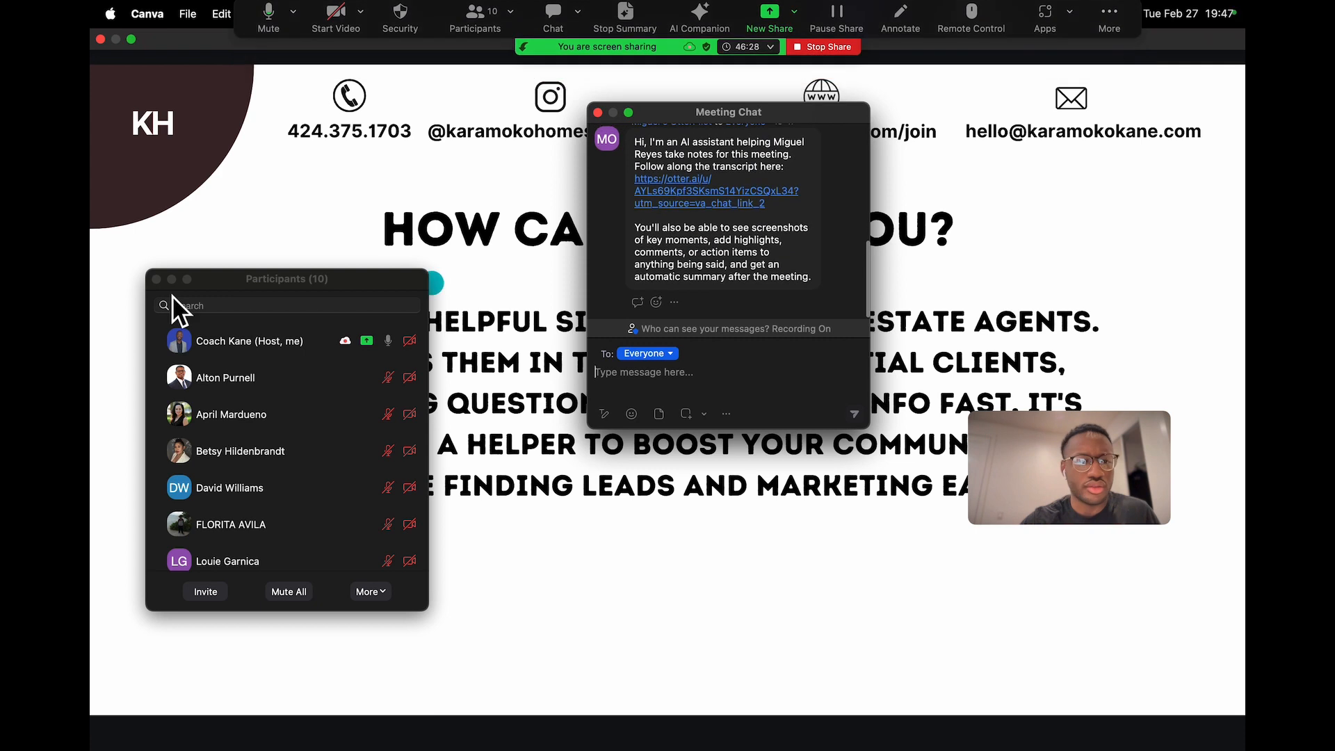
{"action": "left_click_drag", "start_coordinate": [249, 285], "coordinate": [205, 82]}
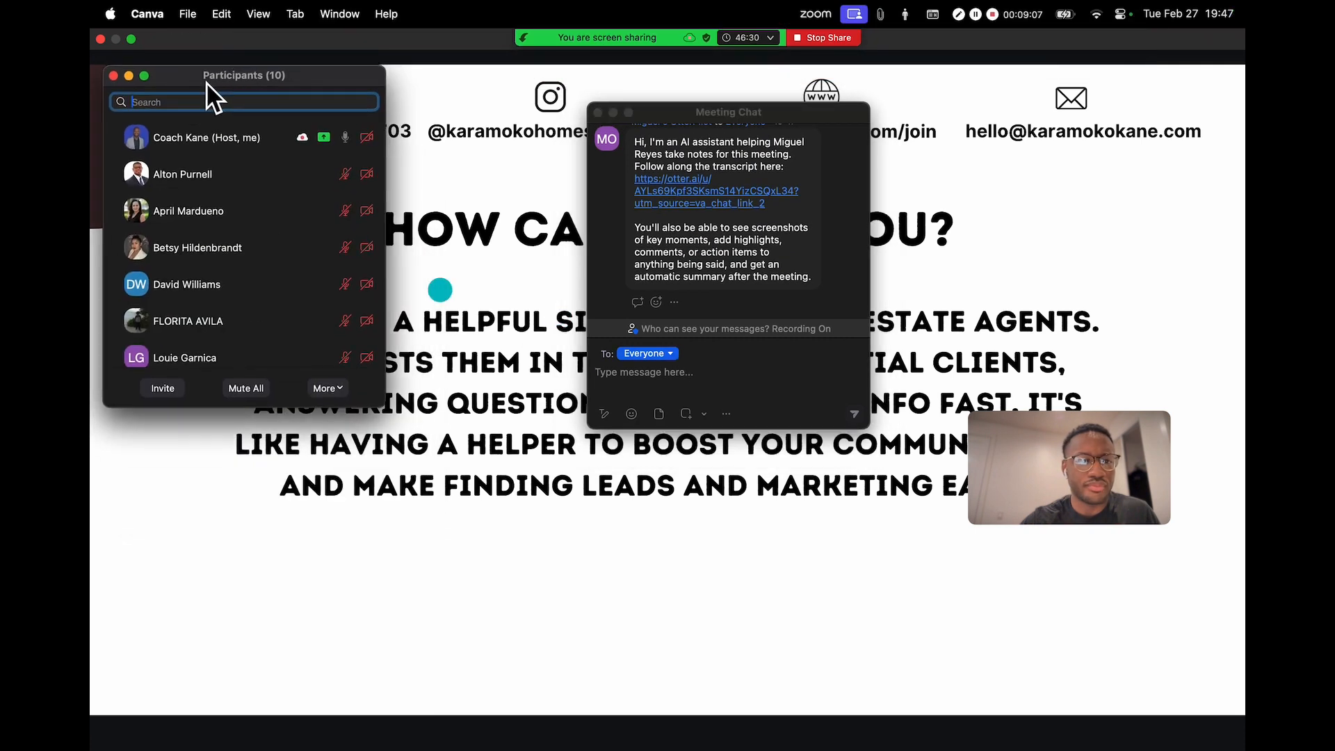
{"action": "left_click", "coordinate": [598, 113]}
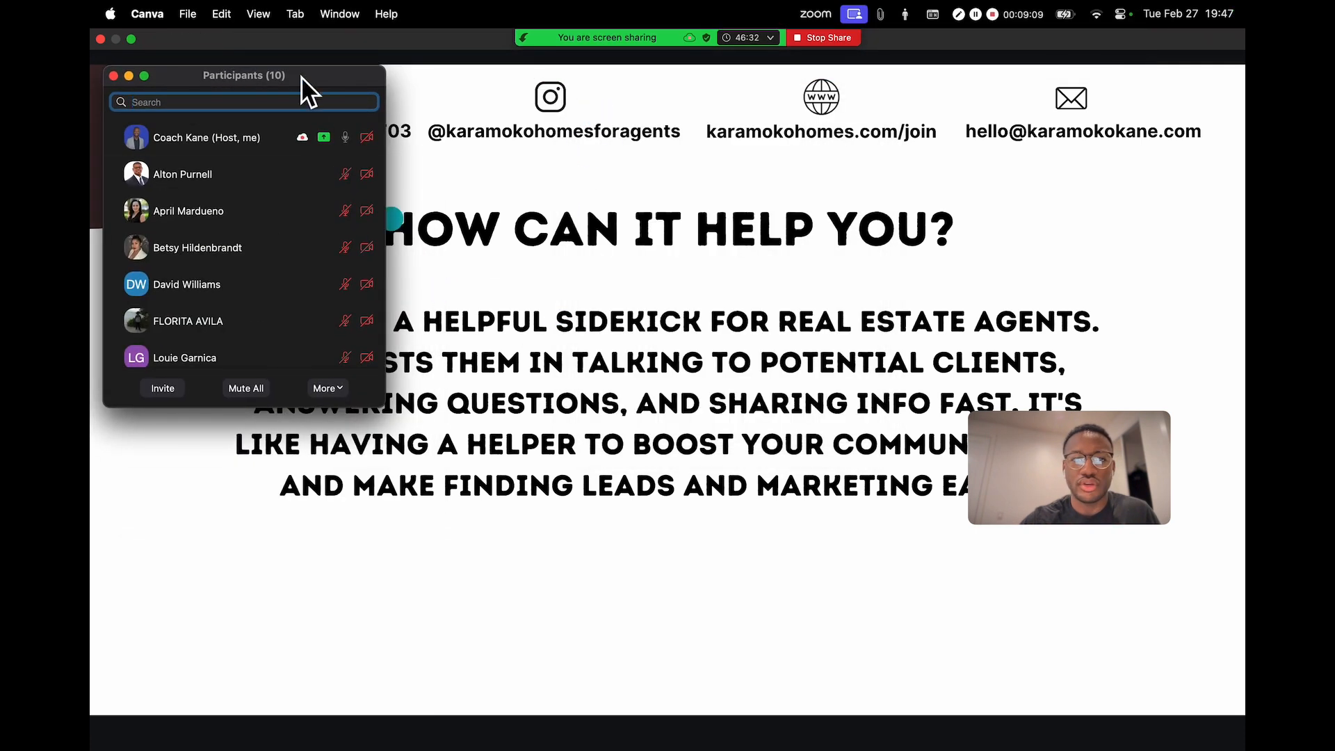
- Advance to the kvCORE text and email marketing slide, moving the webcam preview off the text and minimizing the Participants window
{"action": "left_click_drag", "start_coordinate": [304, 78], "coordinate": [94, 167]}
{"action": "left_click_drag", "start_coordinate": [1103, 448], "coordinate": [356, 594]}
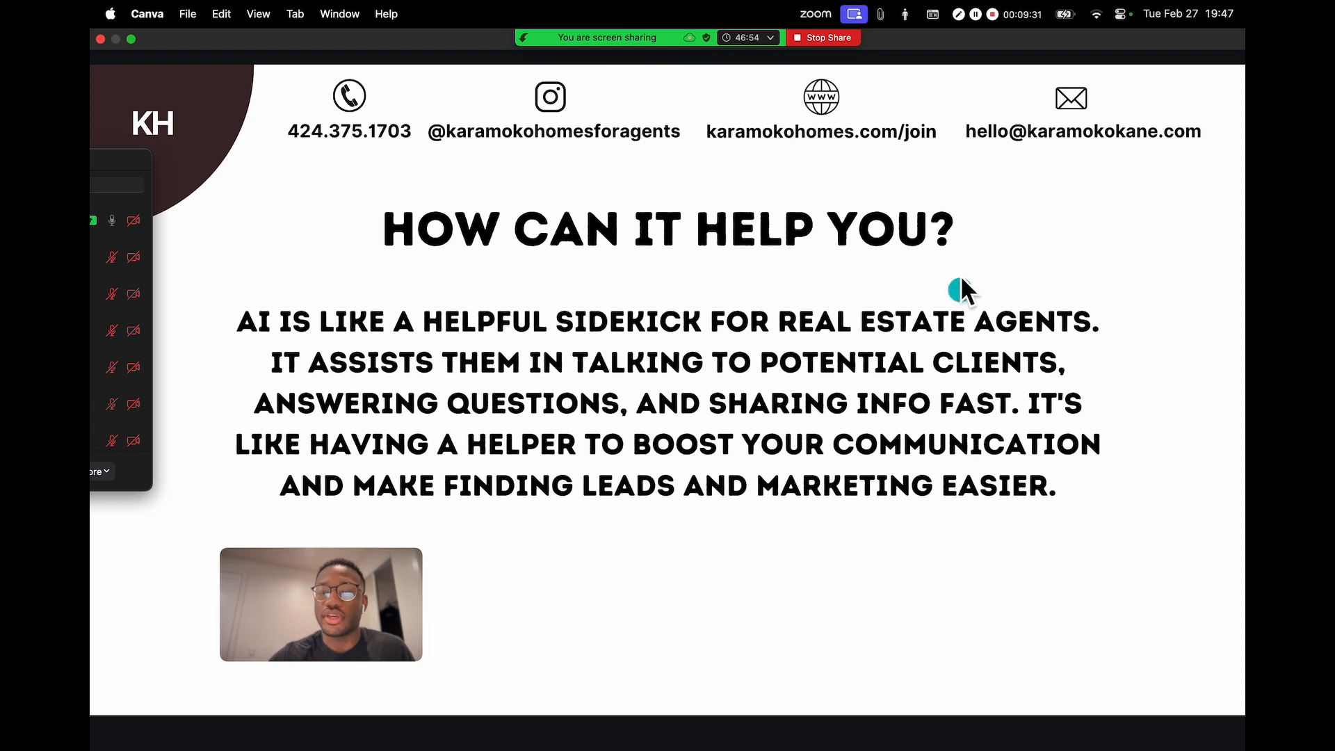
{"action": "left_click", "coordinate": [1187, 302]}
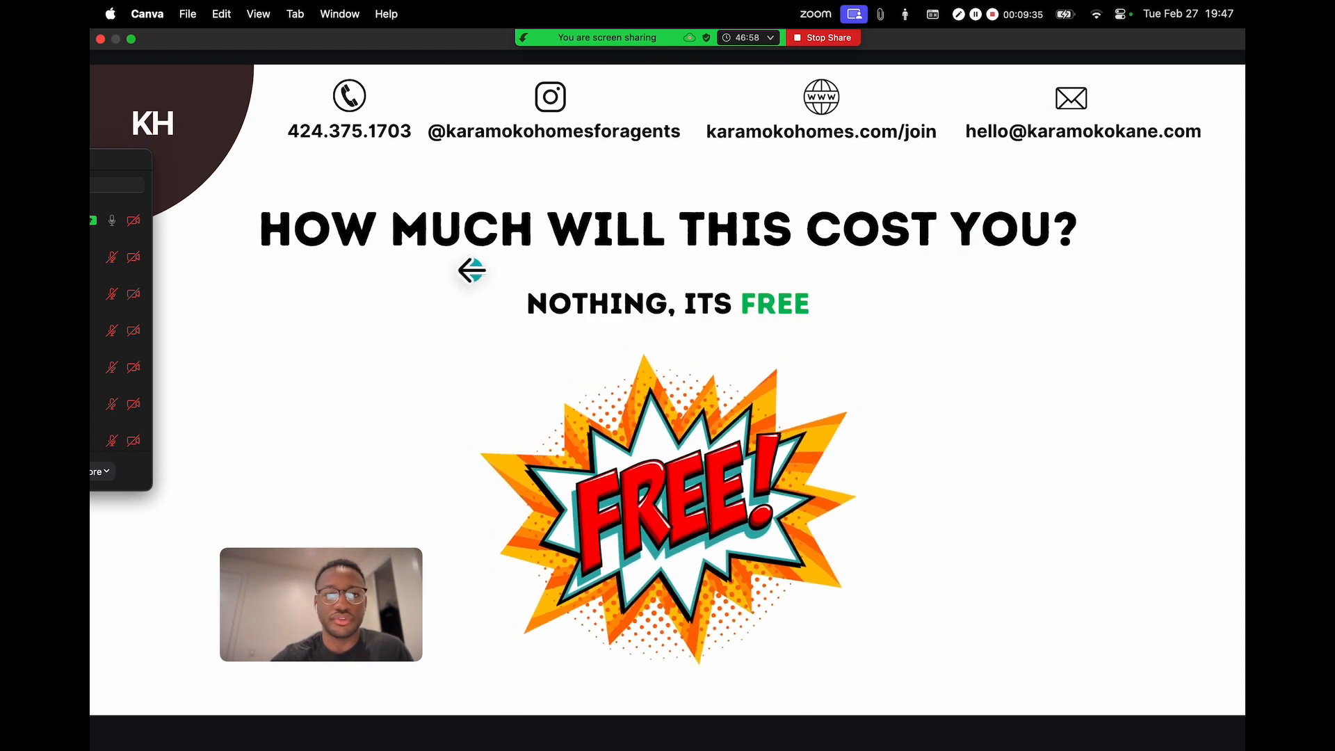
{"action": "left_click_drag", "start_coordinate": [122, 167], "coordinate": [419, 176]}
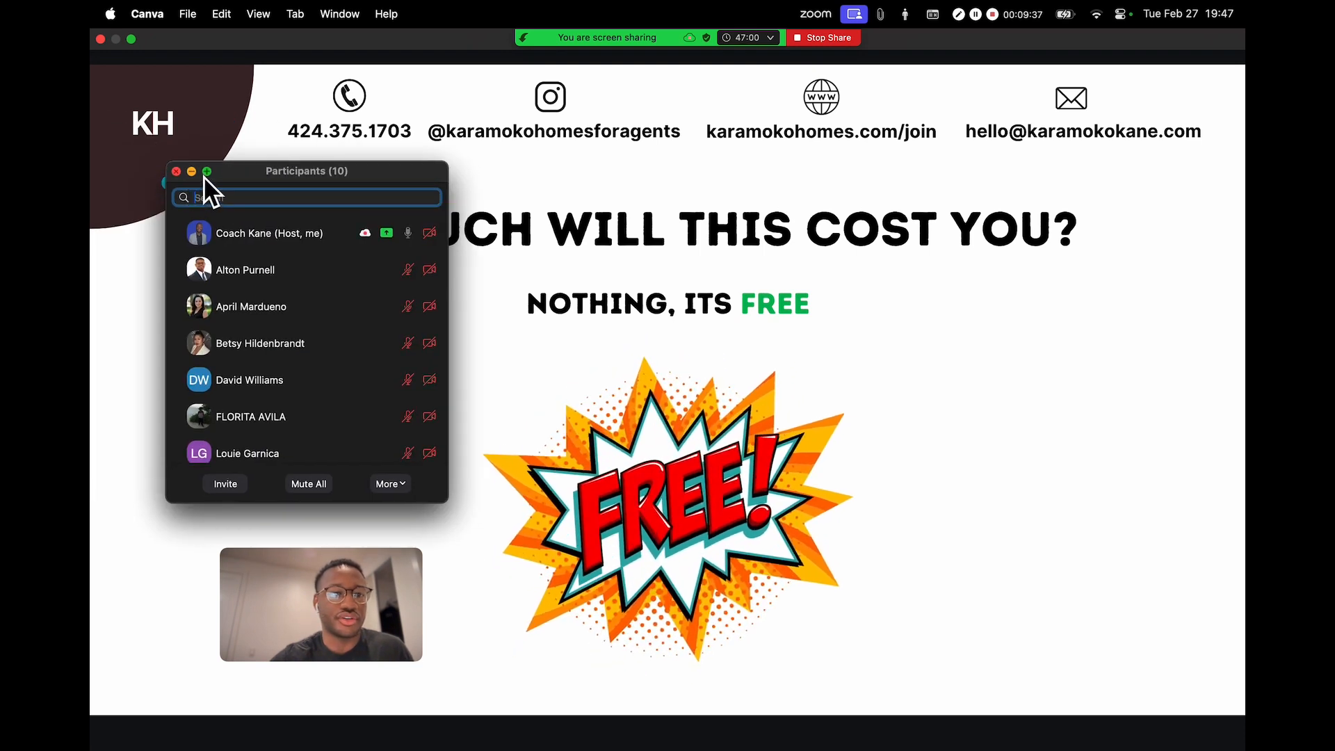
{"action": "left_click", "coordinate": [192, 172]}
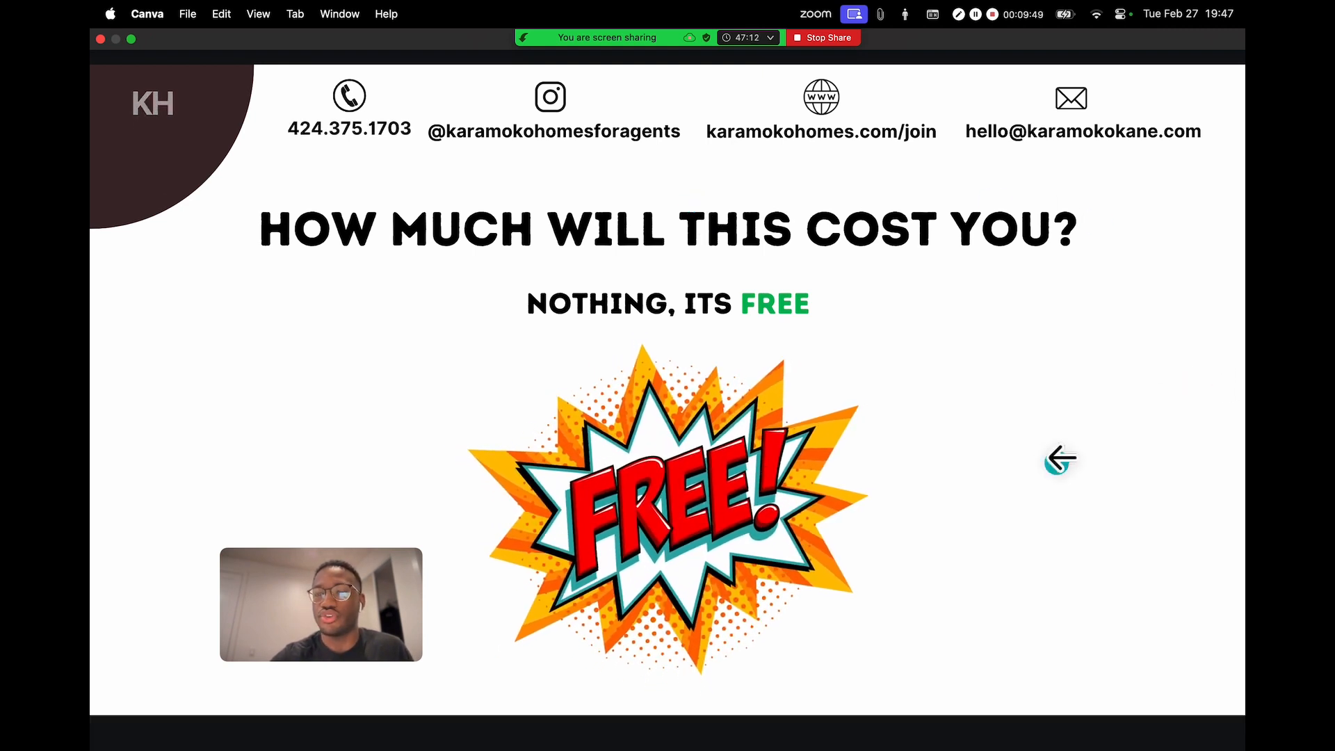
{"action": "left_click", "coordinate": [1058, 457]}
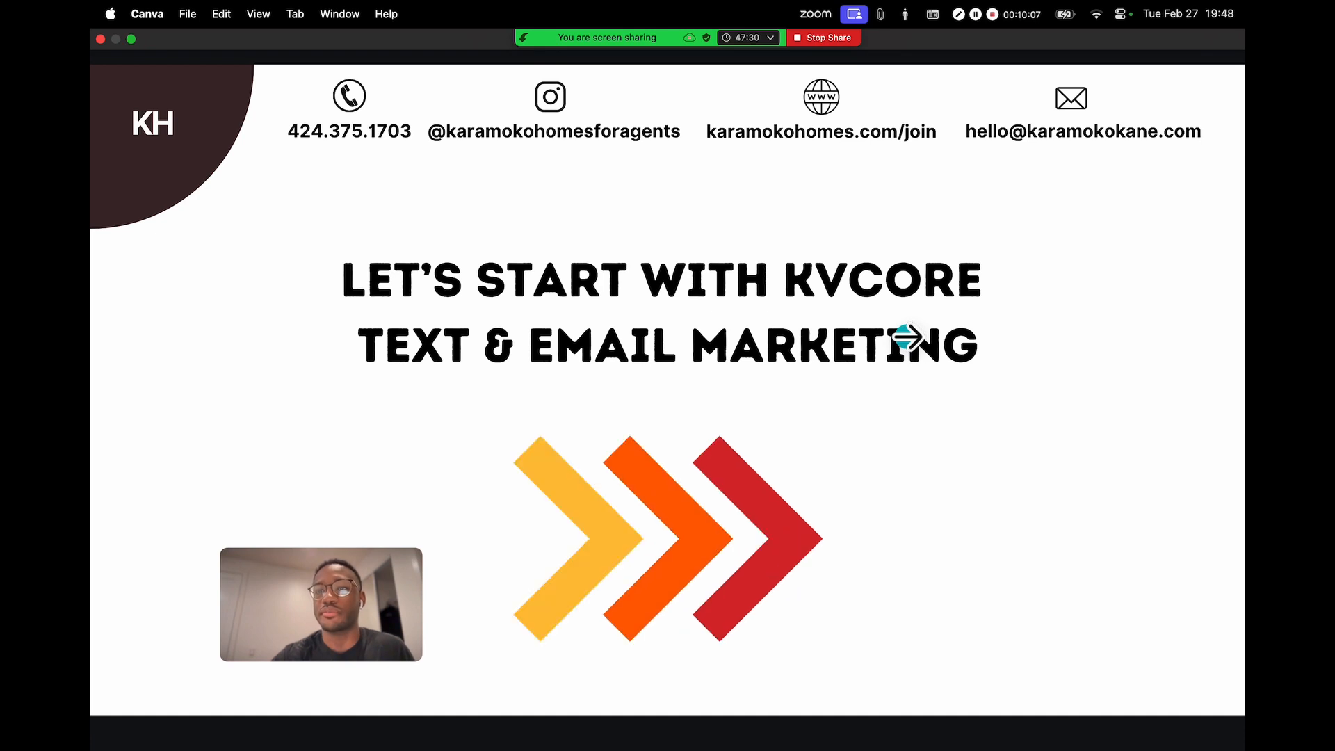
- Switch to Chrome and close the ChatGPT and Zoom tabs
{"action": "left_click", "coordinate": [844, 729]}
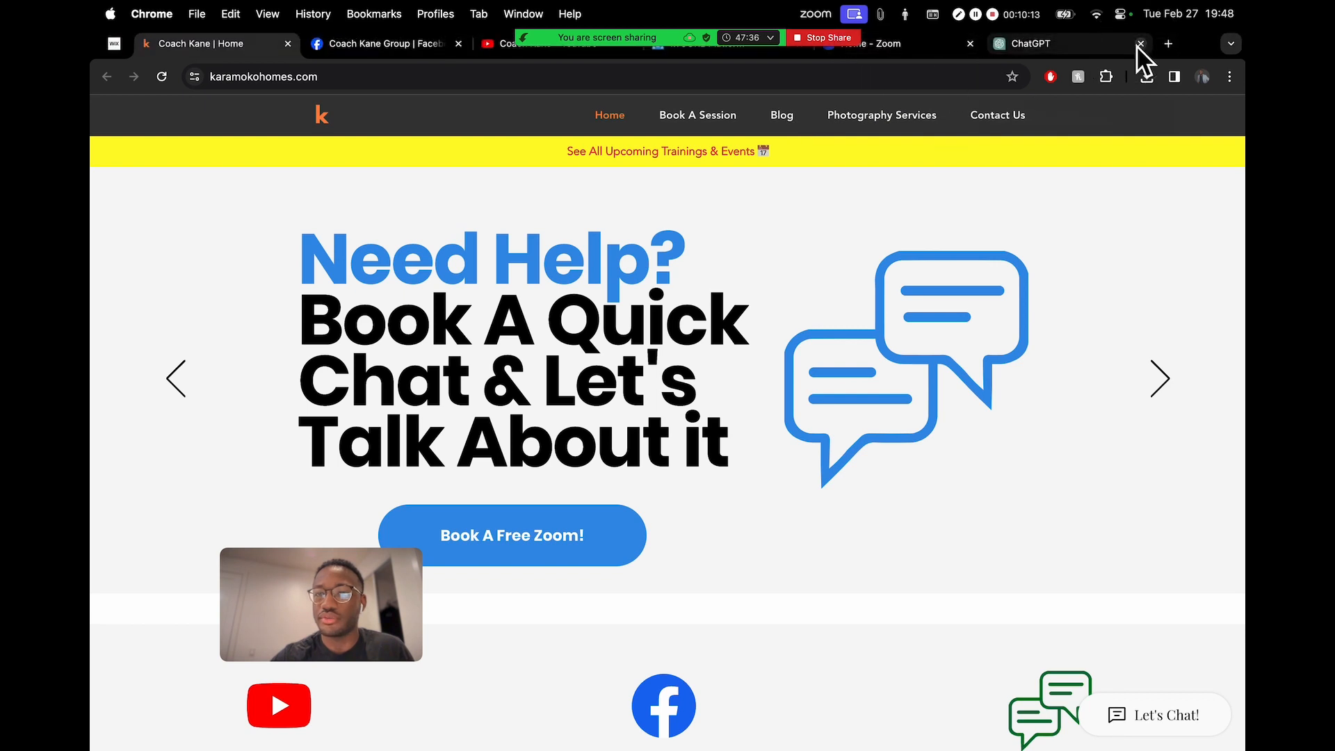
{"action": "left_click", "coordinate": [1141, 43]}
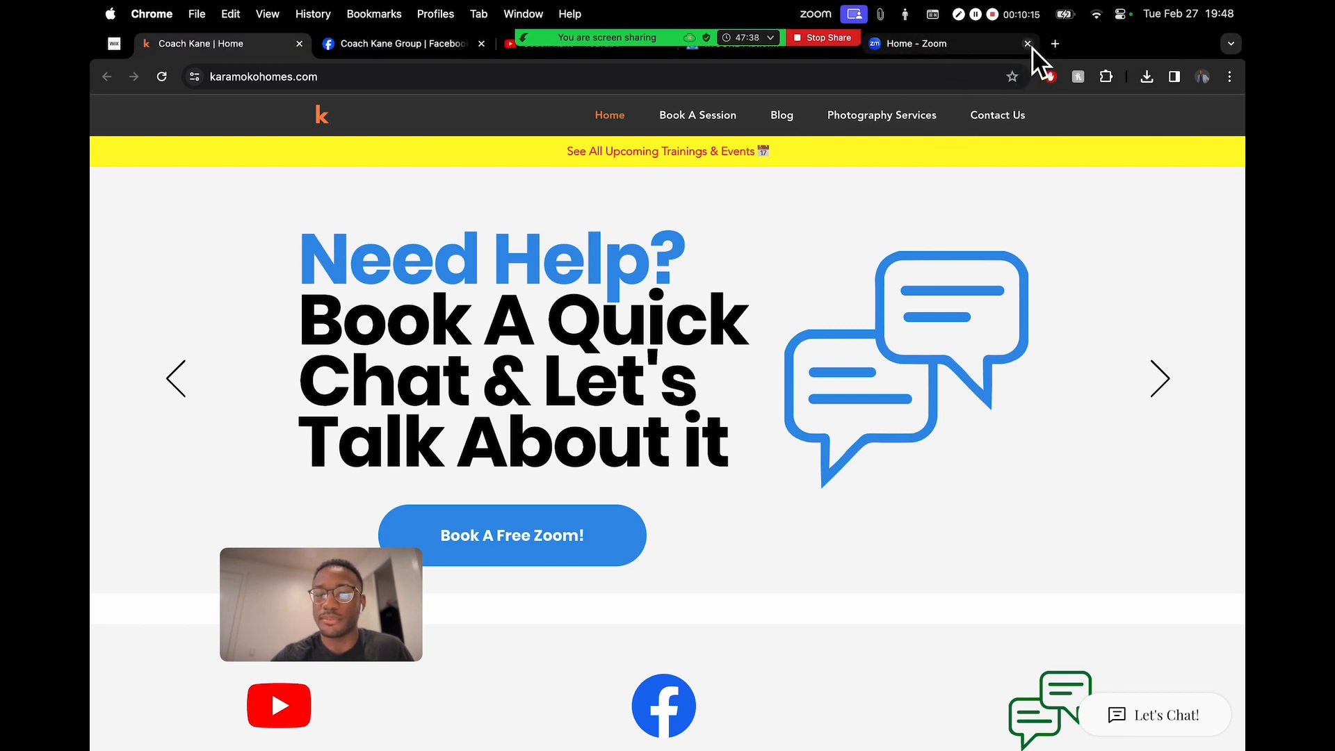
{"action": "left_click", "coordinate": [1029, 45]}
- Hide Zoom's floating meeting controls
{"action": "mouse_move", "coordinate": [710, 40]}
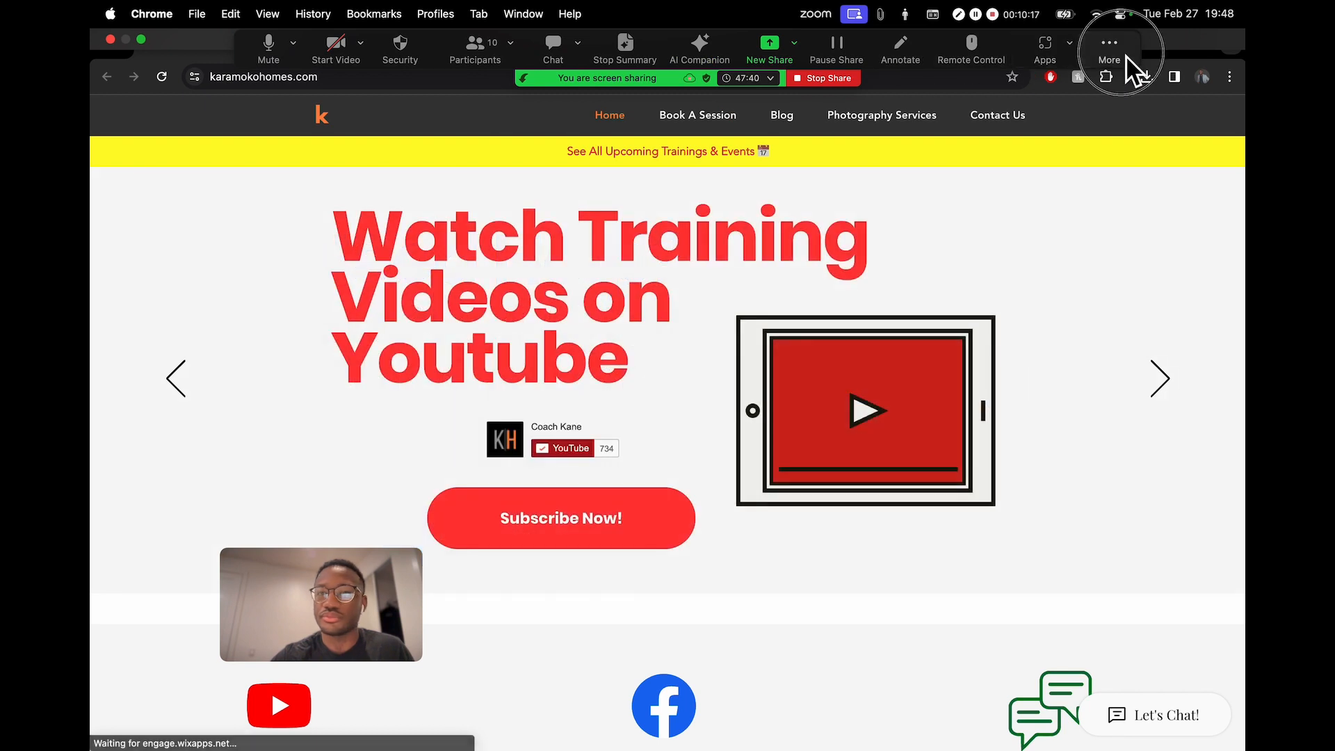
{"action": "left_click", "coordinate": [1121, 53]}
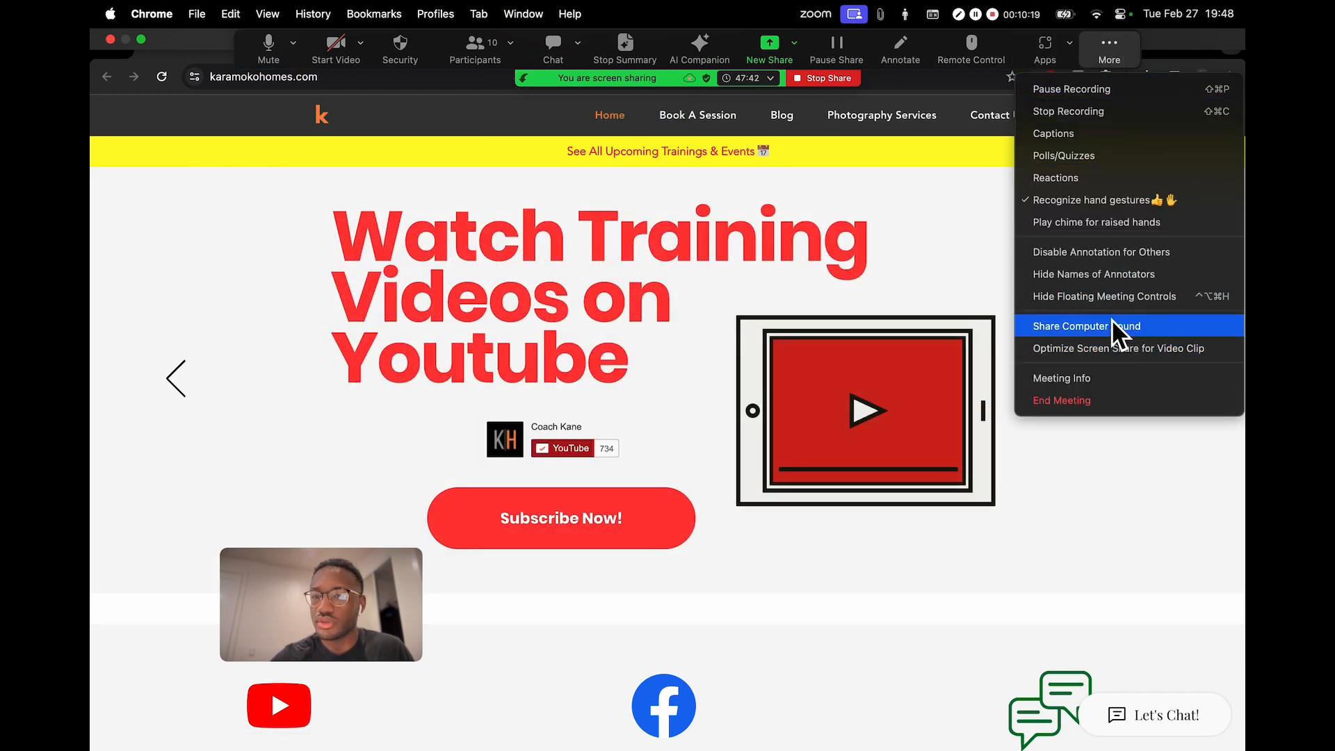
{"action": "left_click", "coordinate": [1075, 297]}
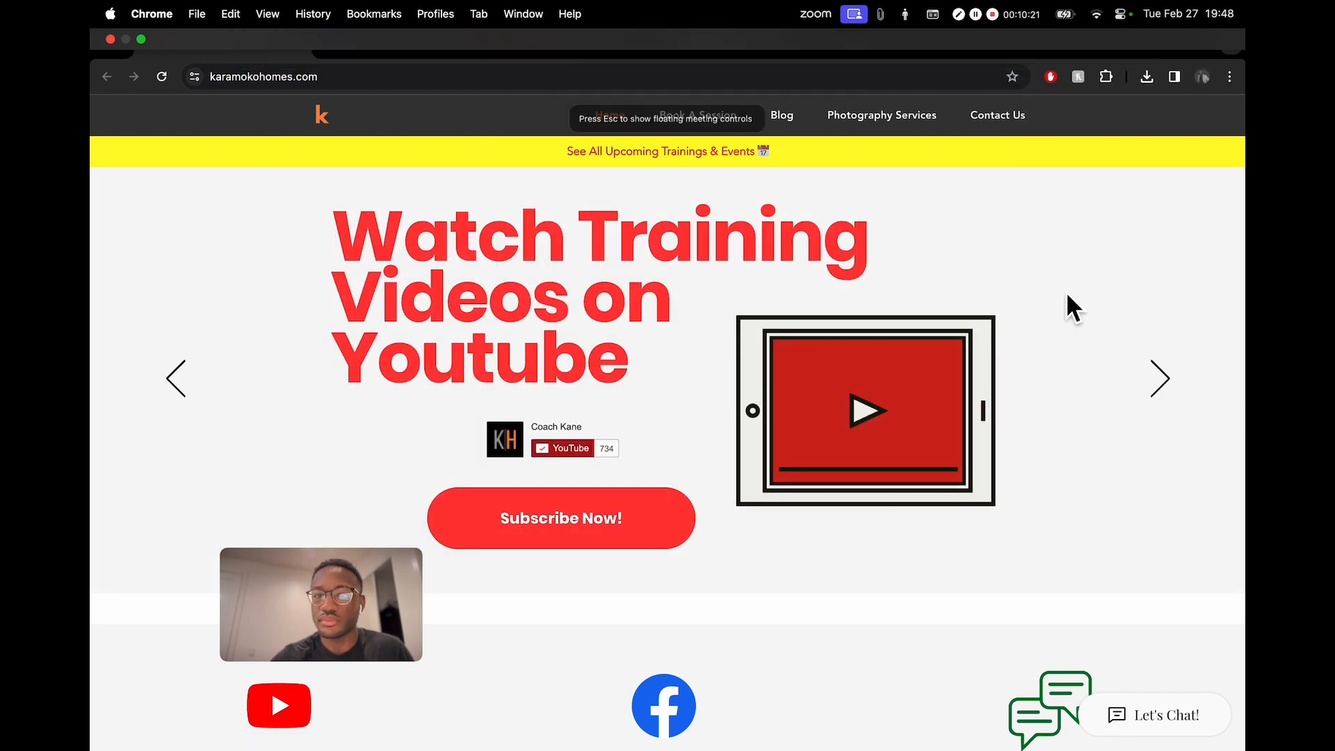
- Switch to the kvCORE page and close the open contact record to return to the dashboard
{"action": "left_click", "coordinate": [716, 44]}
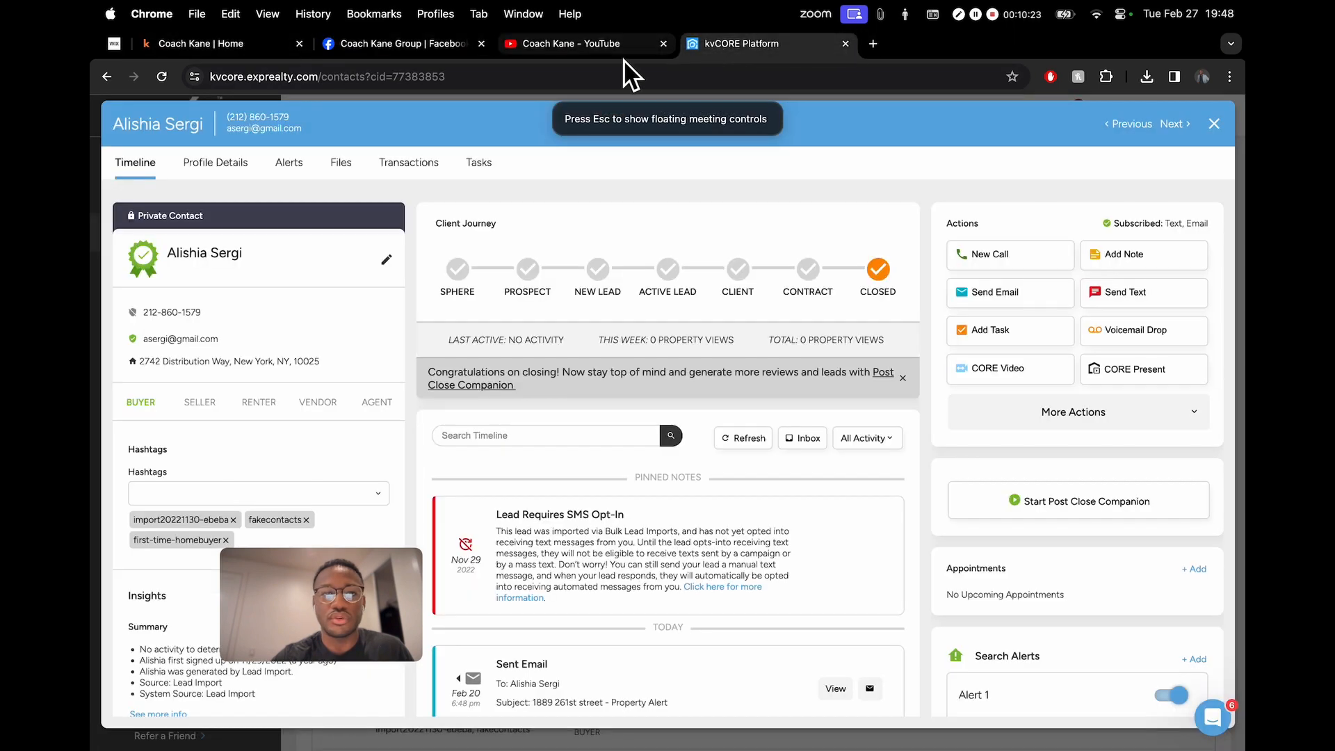
{"action": "left_click", "coordinate": [1213, 126]}
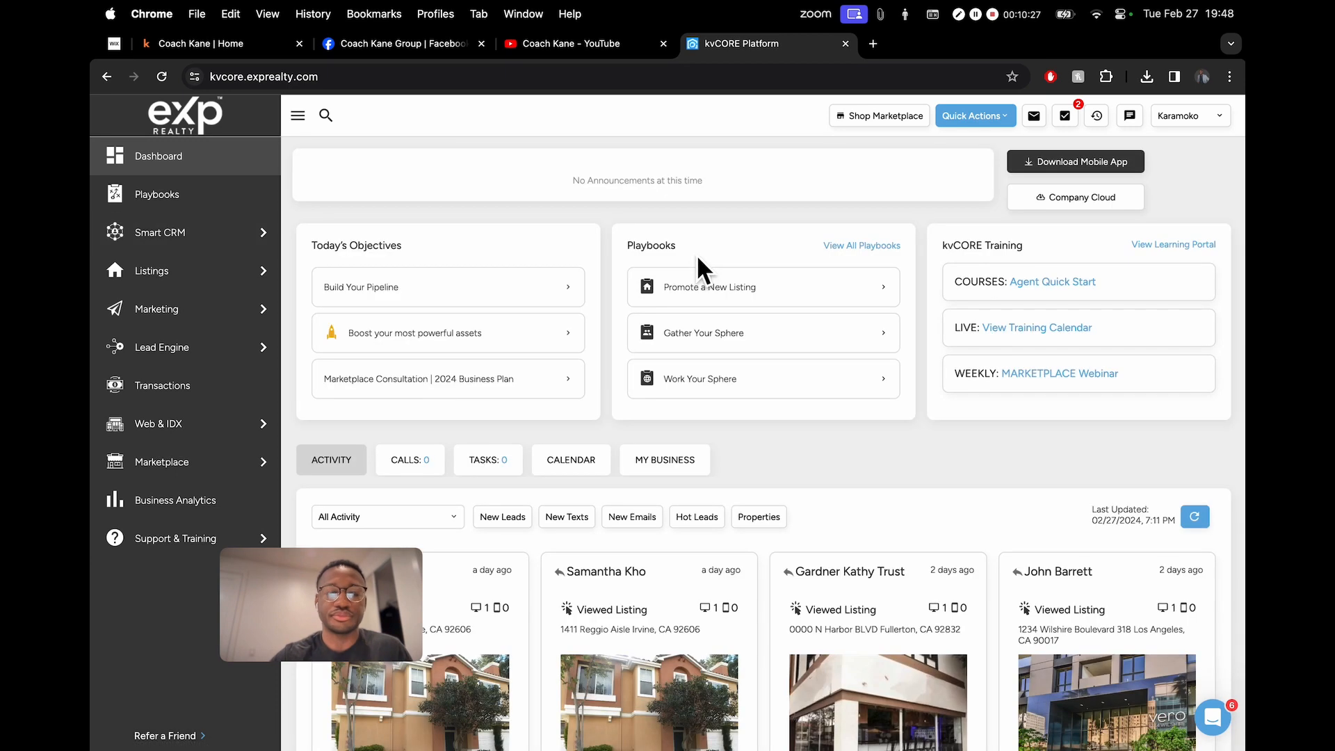
- Enlarge the webcam preview and place it over the dashboard's lead activity cards
{"action": "left_click_drag", "start_coordinate": [316, 605], "coordinate": [1153, 349]}
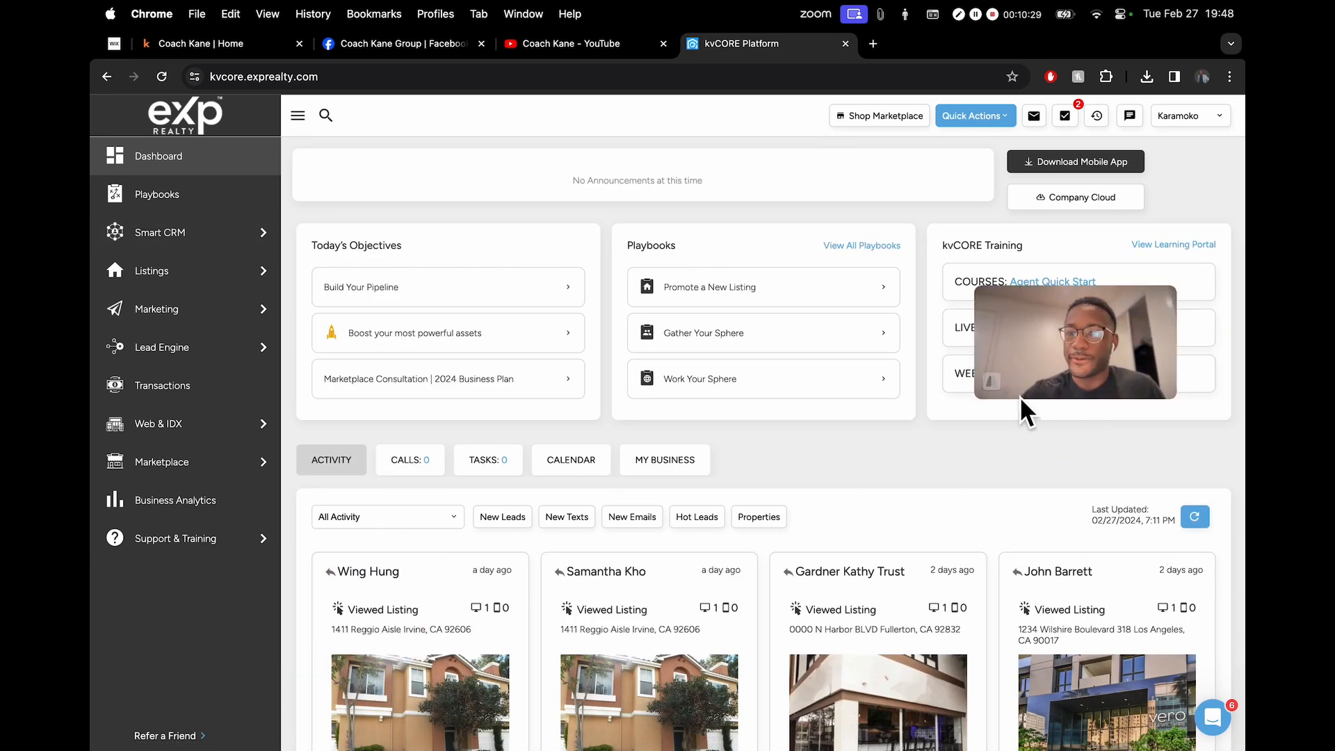
{"action": "left_click_drag", "start_coordinate": [991, 406], "coordinate": [918, 431]}
{"action": "left_click_drag", "start_coordinate": [1058, 408], "coordinate": [1120, 644]}
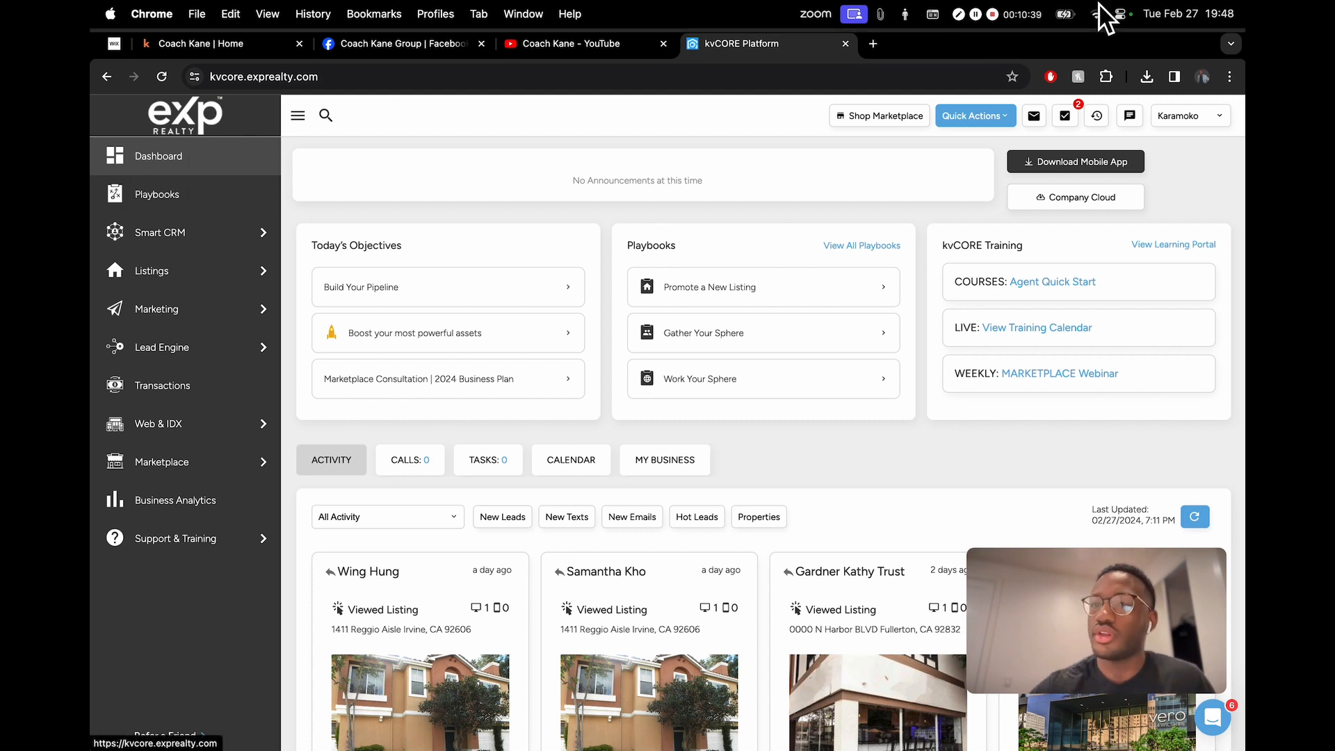
- Zoom the kvCORE page to 125% and shift the webcam preview up off the activity cards
{"action": "left_click", "coordinate": [1230, 77]}
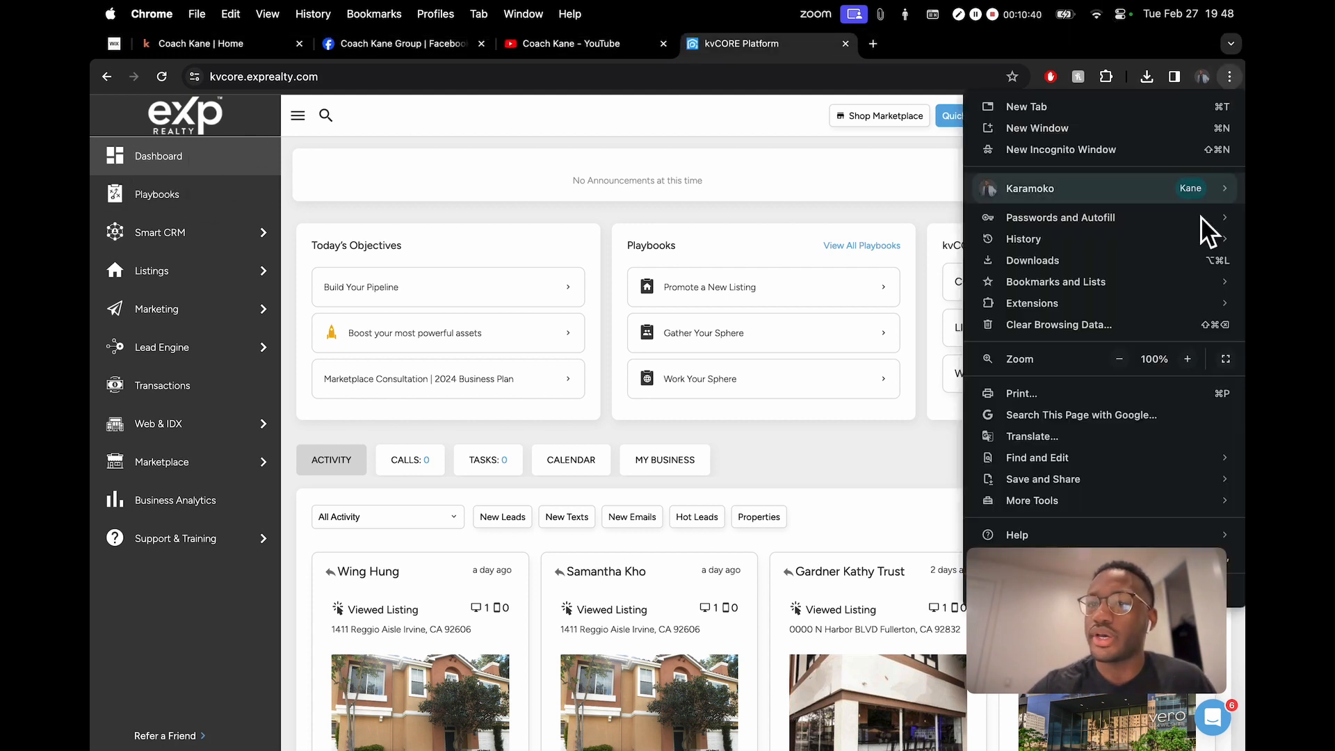
{"action": "left_click", "coordinate": [1193, 361]}
{"action": "left_click", "coordinate": [1193, 361]}
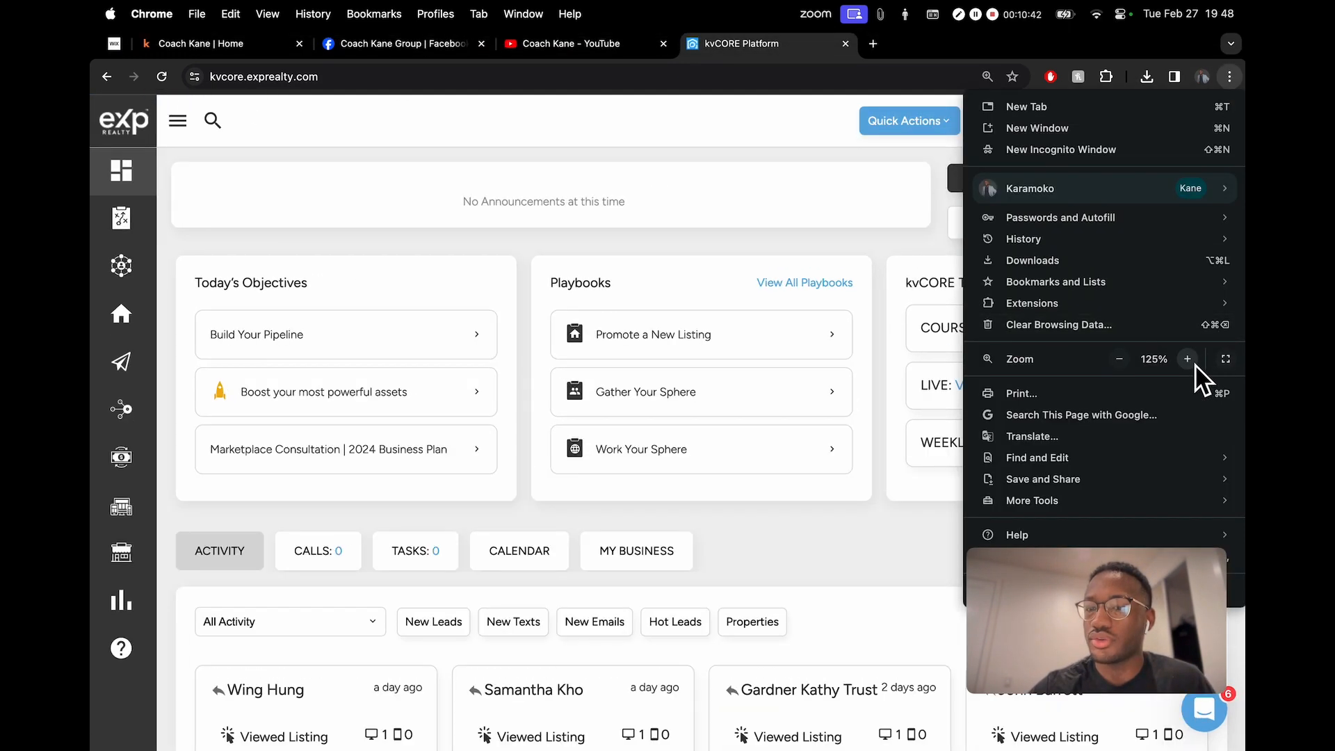
{"action": "left_click", "coordinate": [1230, 80]}
{"action": "left_click_drag", "start_coordinate": [1053, 623], "coordinate": [1068, 508]}
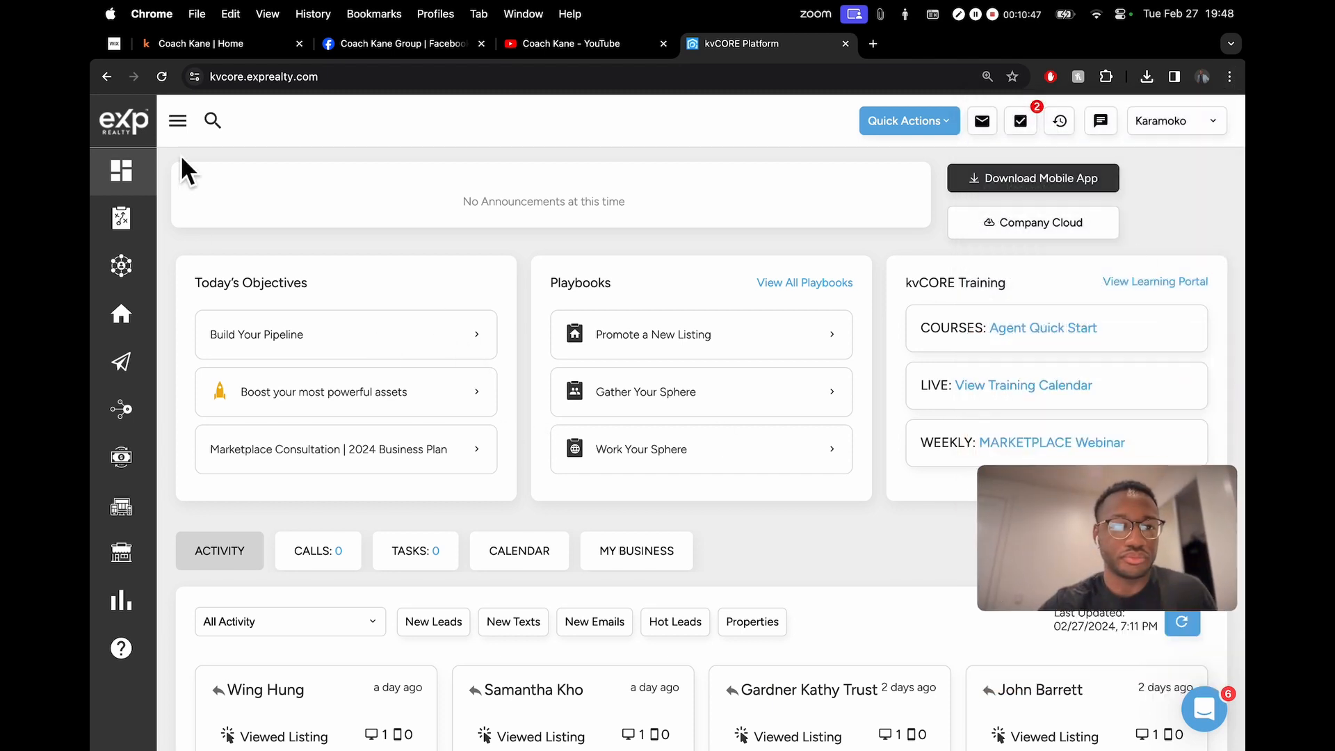
- Expand the kvCORE navigation sidebar to look over its sections, such as Listings and Web & IDX, and collapse it again
{"action": "left_click", "coordinate": [178, 121]}
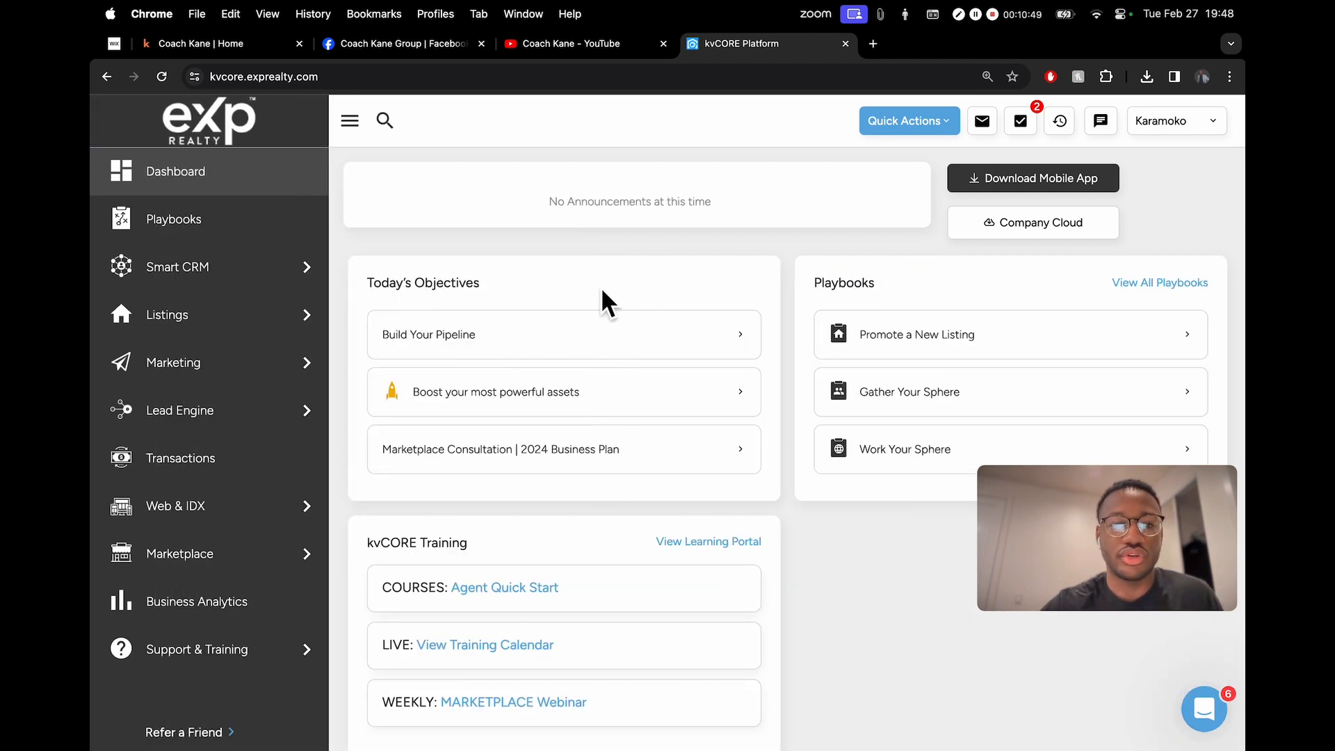
{"action": "left_click", "coordinate": [215, 285]}
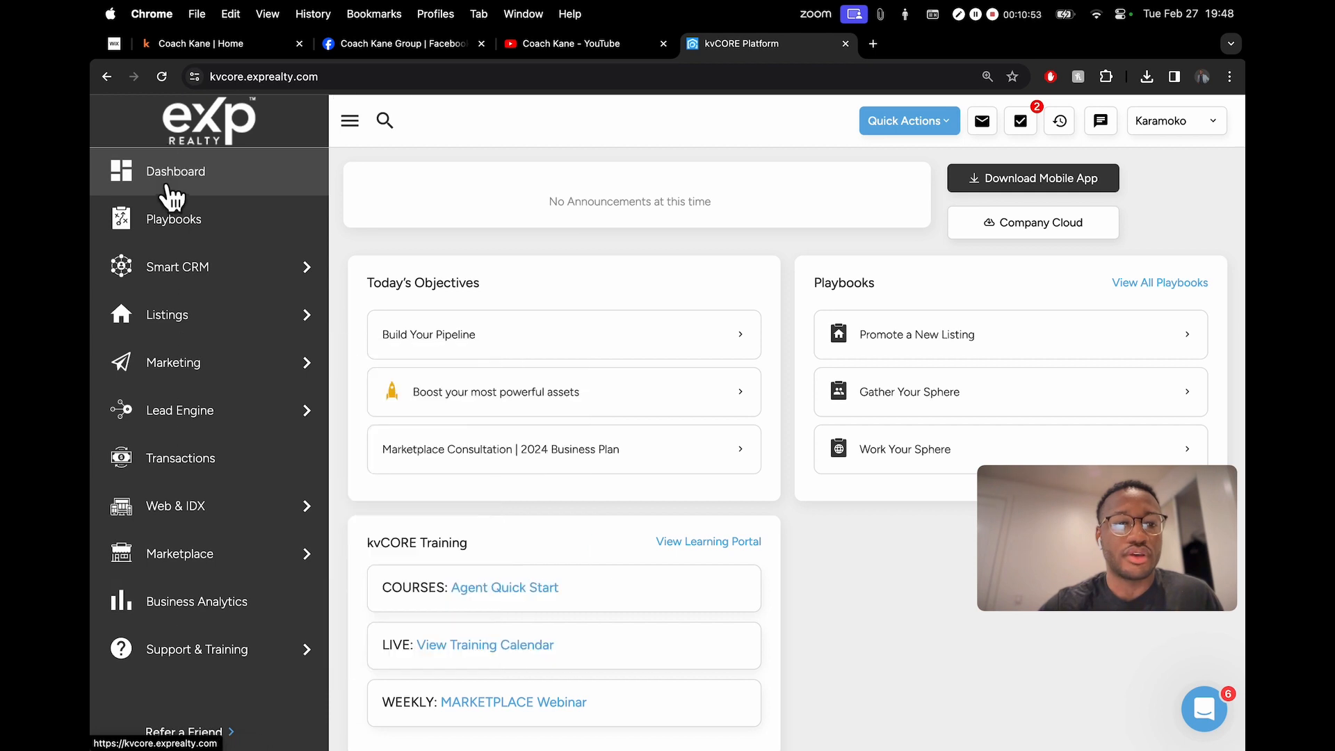
{"action": "mouse_move", "coordinate": [204, 499]}
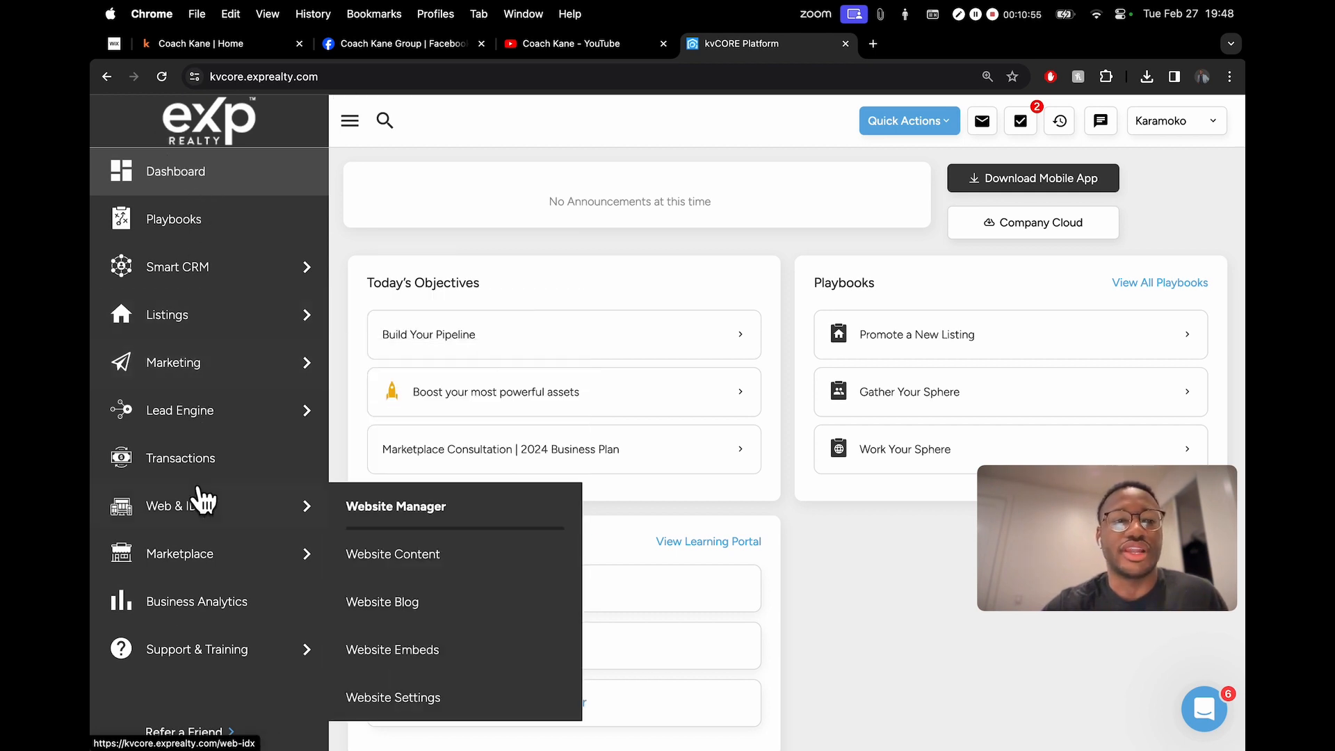
{"action": "mouse_move", "coordinate": [195, 336]}
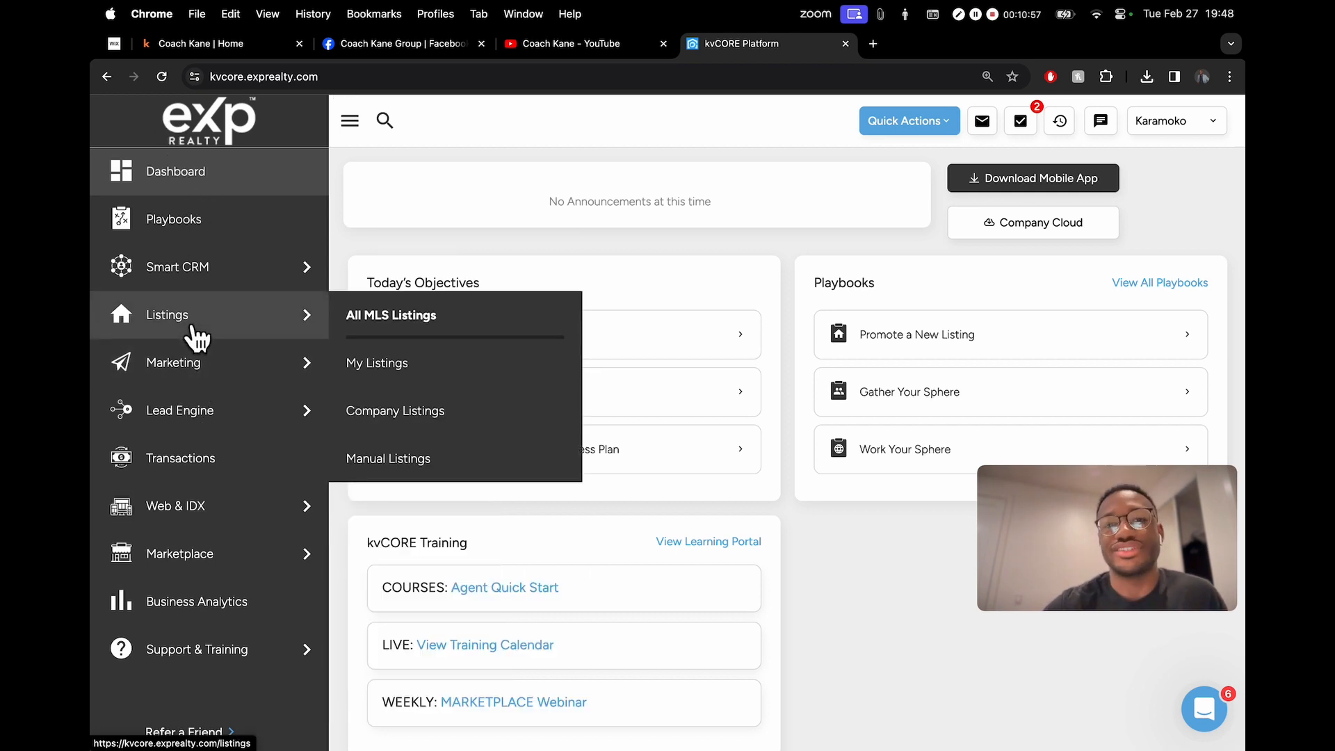
{"action": "left_click", "coordinate": [348, 123]}
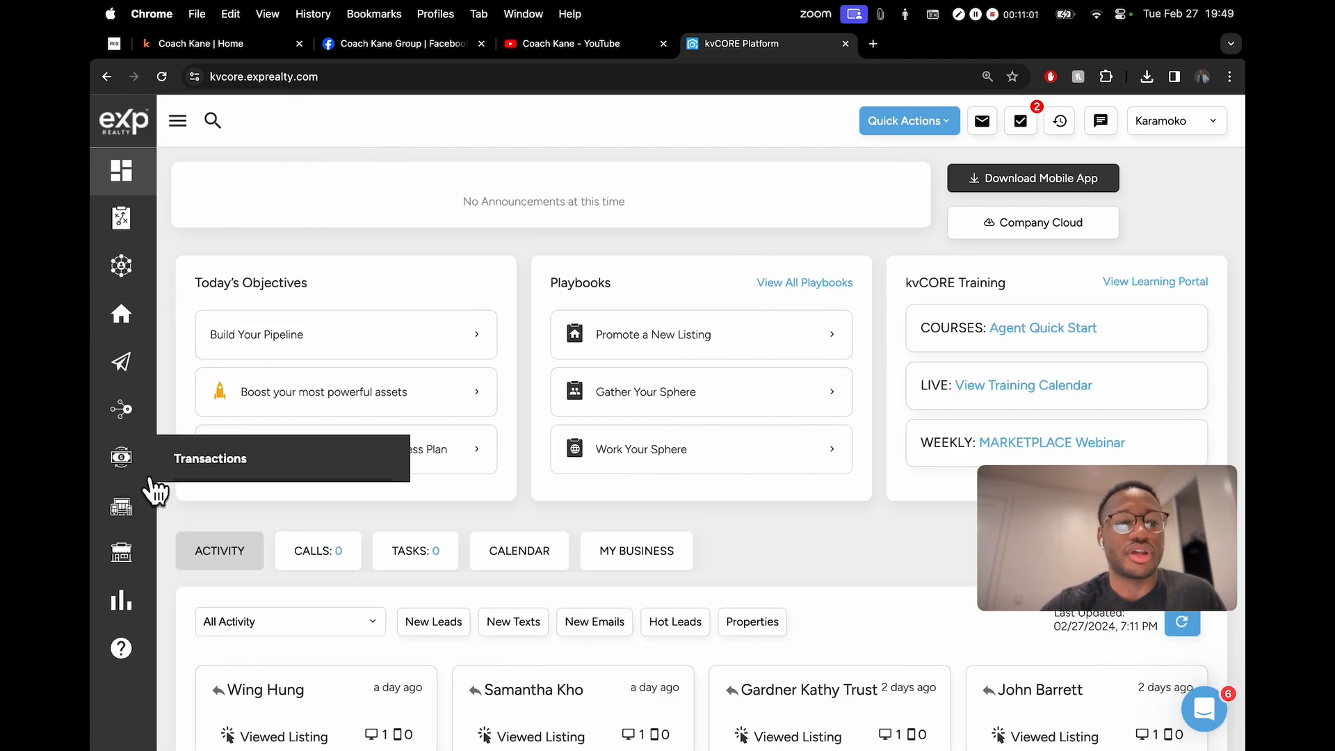
{"action": "left_click", "coordinate": [178, 121]}
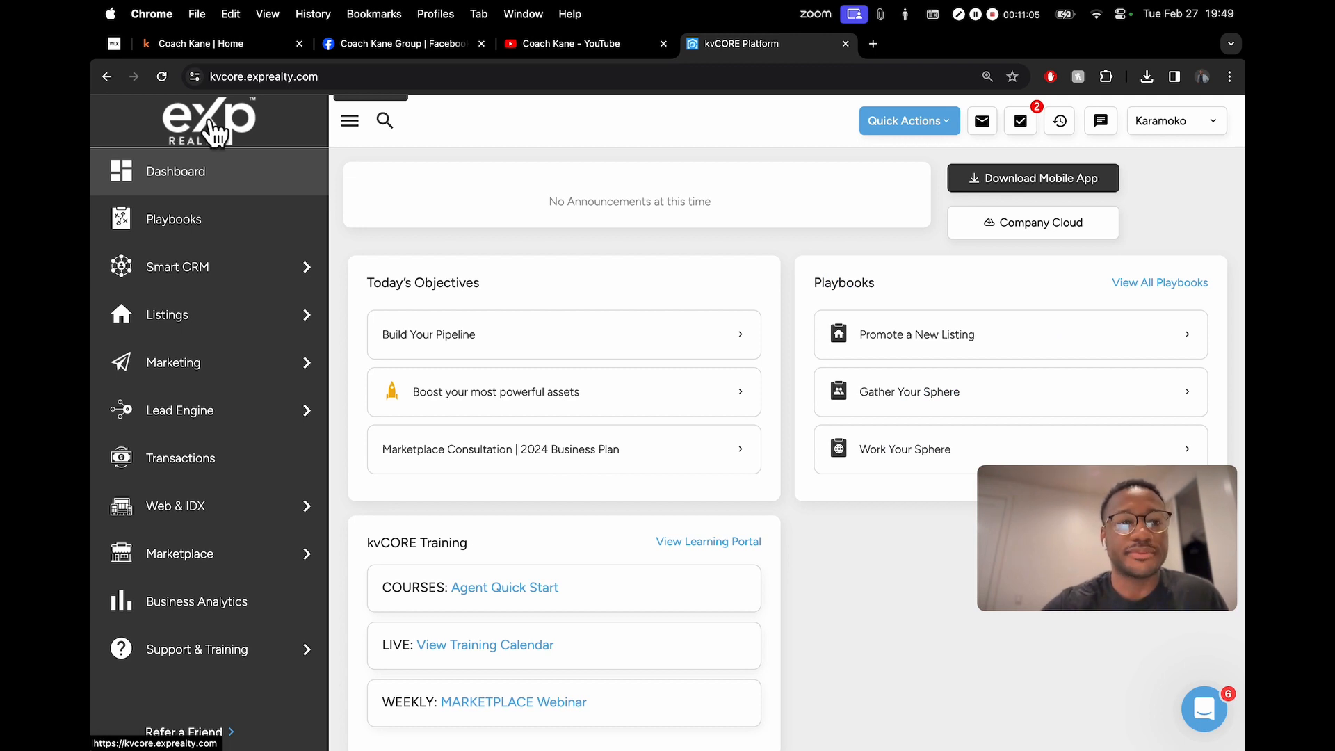
{"action": "left_click", "coordinate": [350, 122]}
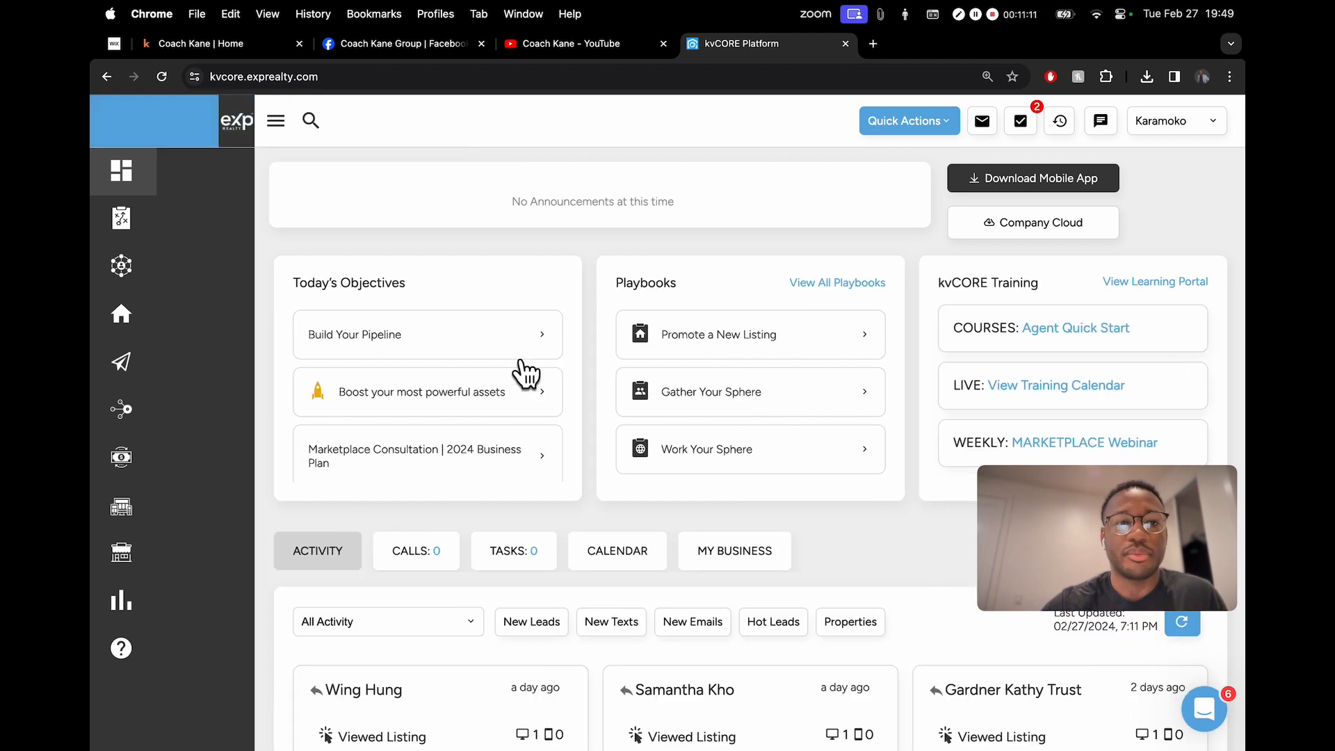
- Admit the waiting participant to the meeting and bring the dashboard's lead activity cards into view, clear of the webcam preview
{"action": "left_click_drag", "start_coordinate": [1121, 545], "coordinate": [724, 185]}
{"action": "scroll", "coordinate": [941, 419], "scroll_direction": "down", "scroll_amount": 4}
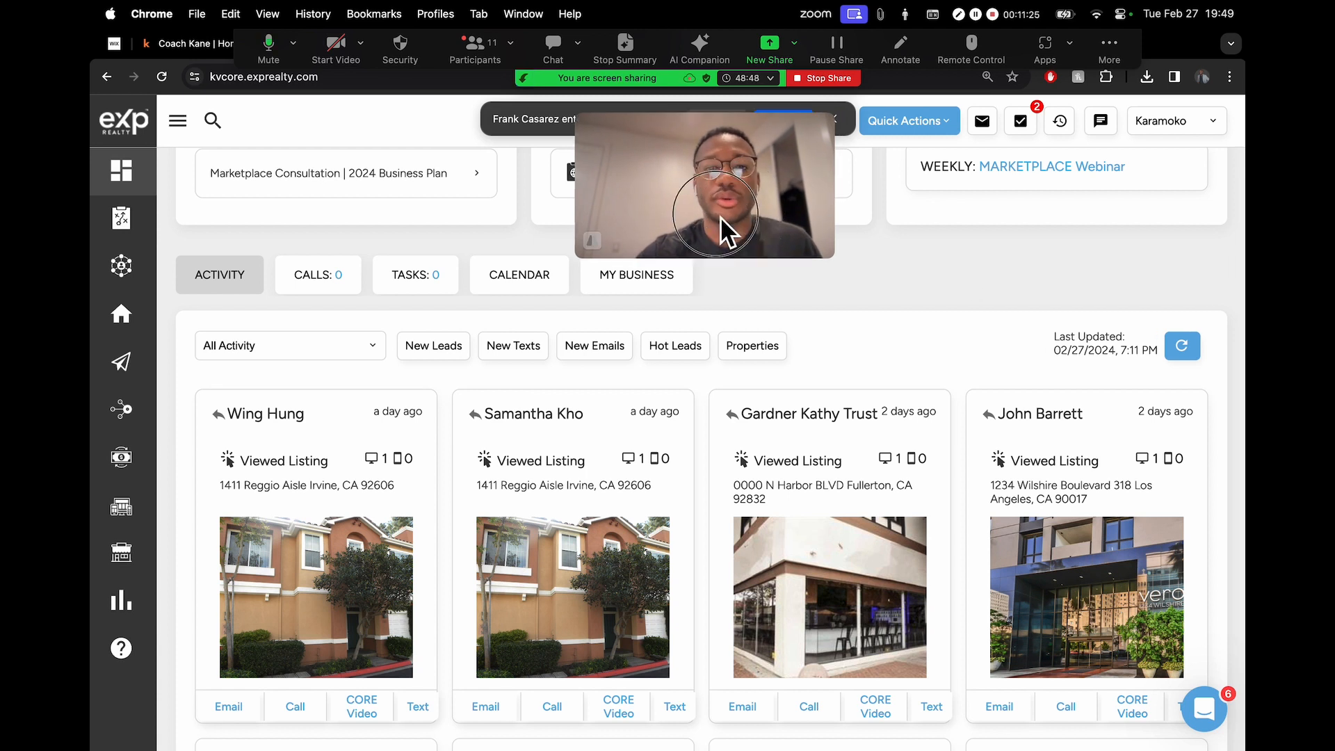
{"action": "left_click", "coordinate": [779, 120]}
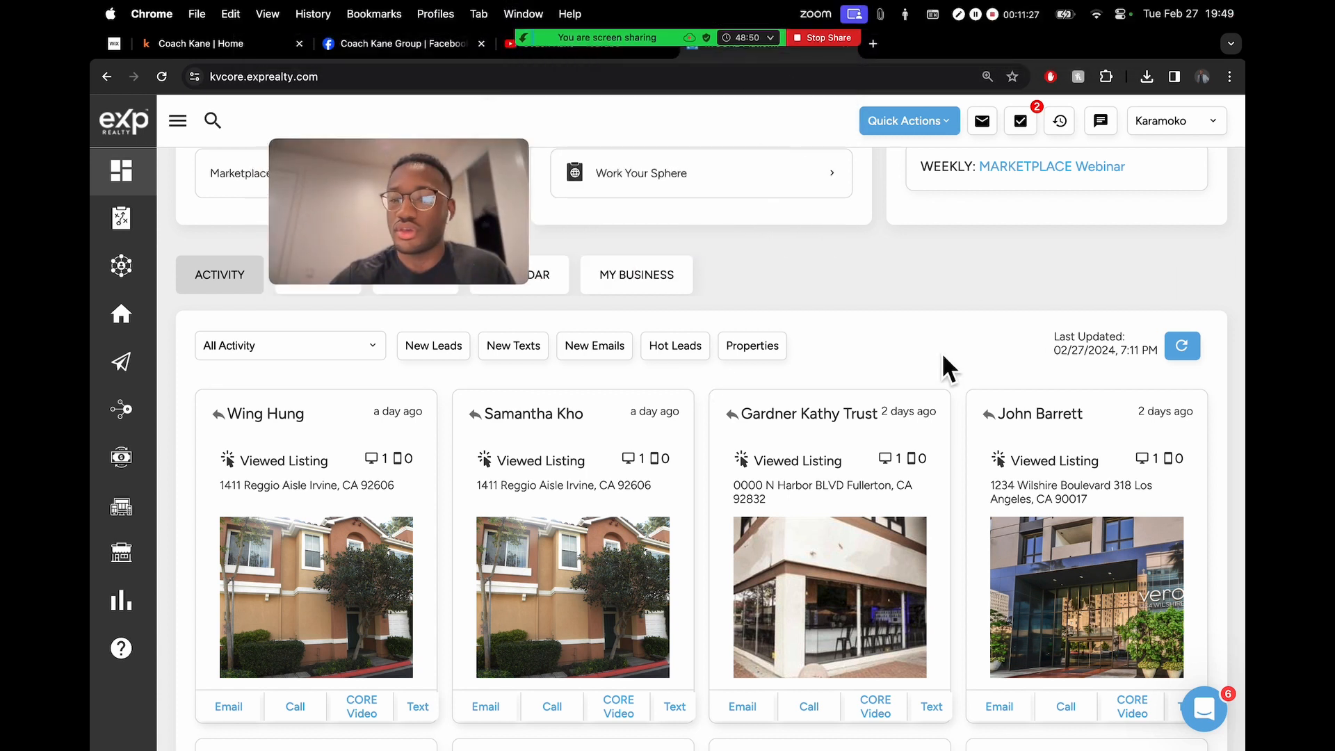
{"action": "scroll", "coordinate": [943, 351], "scroll_direction": "down", "scroll_amount": 2}
{"action": "left_click_drag", "start_coordinate": [513, 202], "coordinate": [1029, 195]}
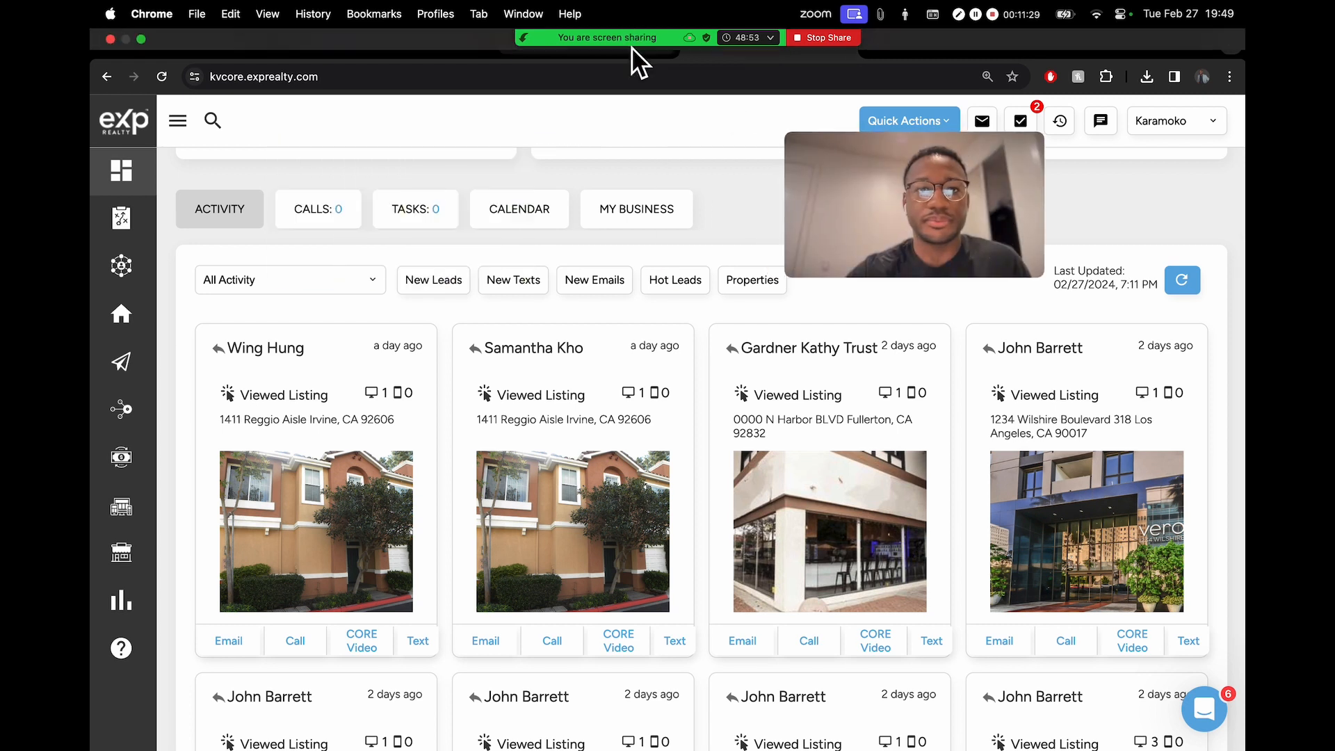
- Open the meeting's Participants list and look through all the attendees
{"action": "mouse_move", "coordinate": [632, 44]}
{"action": "left_click", "coordinate": [463, 58]}
{"action": "scroll", "coordinate": [372, 363], "scroll_direction": "down", "scroll_amount": 4}
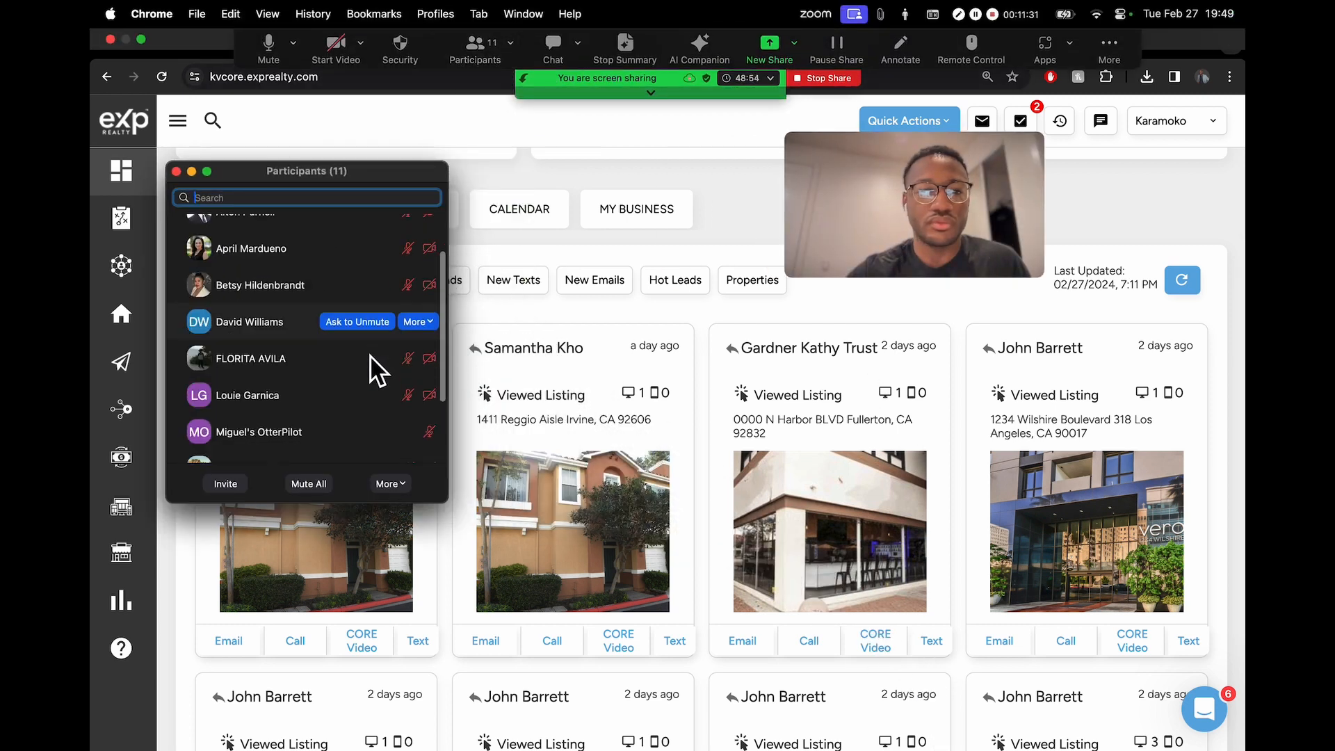
{"action": "scroll", "coordinate": [389, 302], "scroll_direction": "up", "scroll_amount": 4}
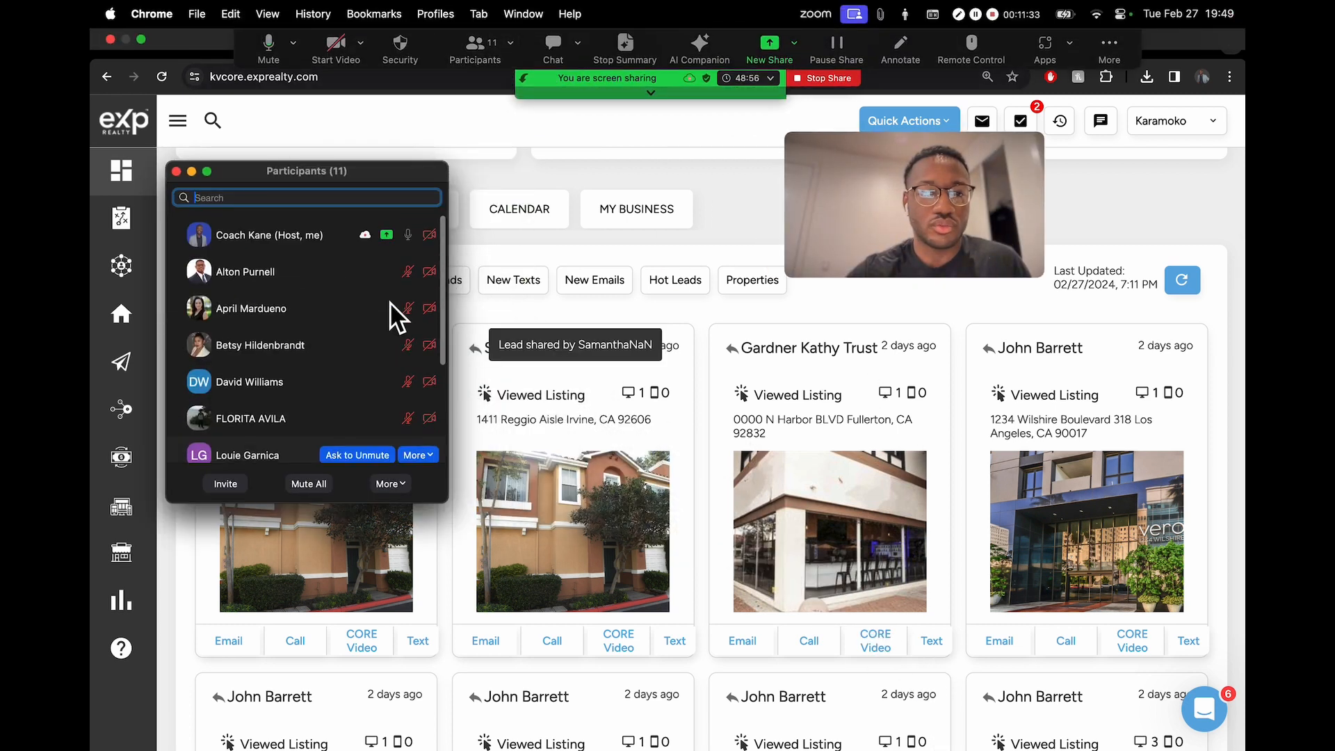
{"action": "scroll", "coordinate": [434, 416], "scroll_direction": "down", "scroll_amount": 4}
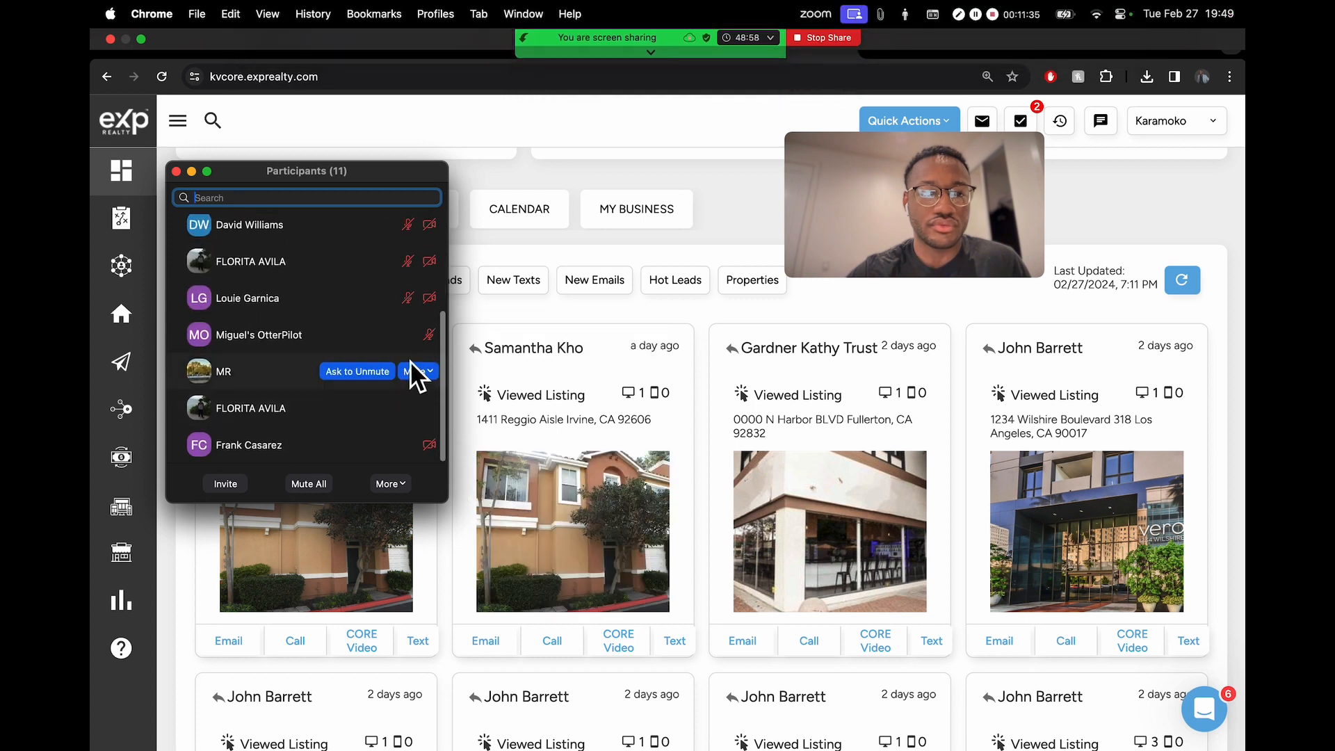
- Look over the attendees in the Participants list again and clear the list window off the kvCORE dashboard
{"action": "scroll", "coordinate": [364, 315], "scroll_direction": "up", "scroll_amount": 4}
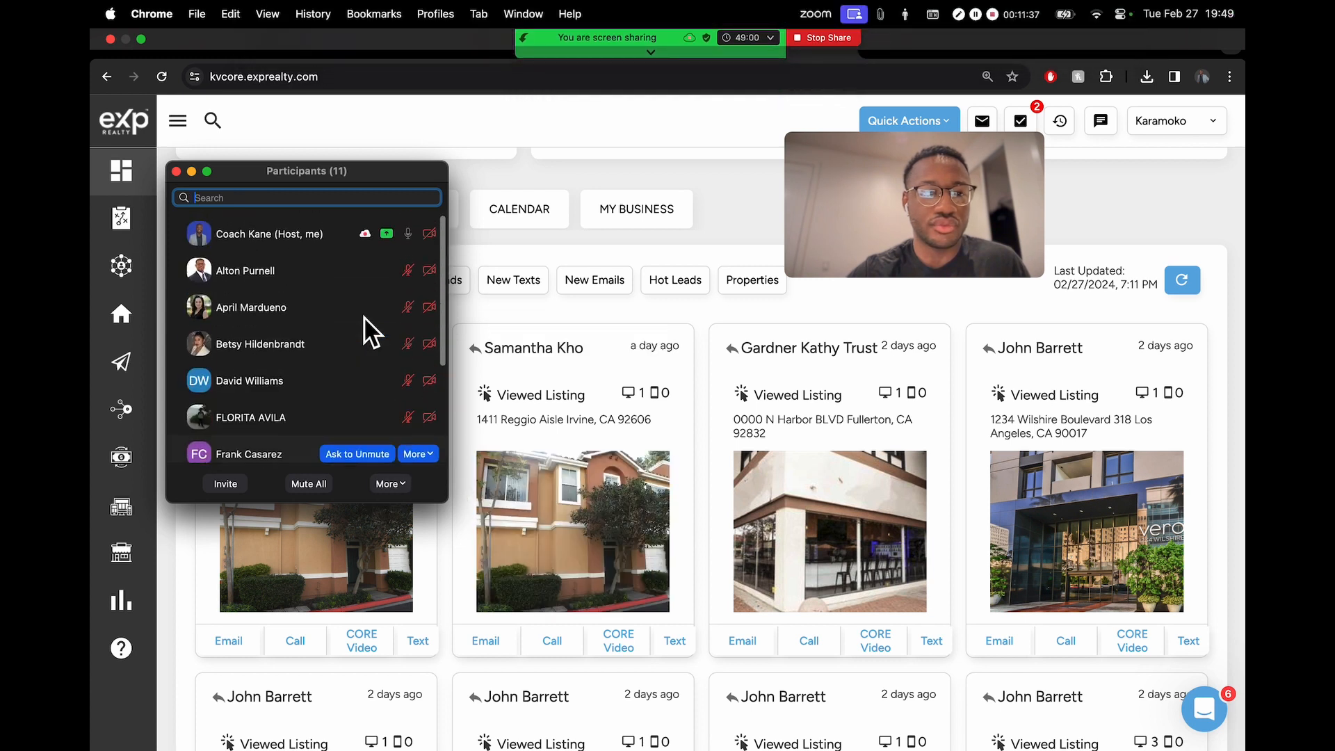
{"action": "scroll", "coordinate": [387, 383], "scroll_direction": "down", "scroll_amount": 4}
{"action": "scroll", "coordinate": [331, 332], "scroll_direction": "up", "scroll_amount": 5}
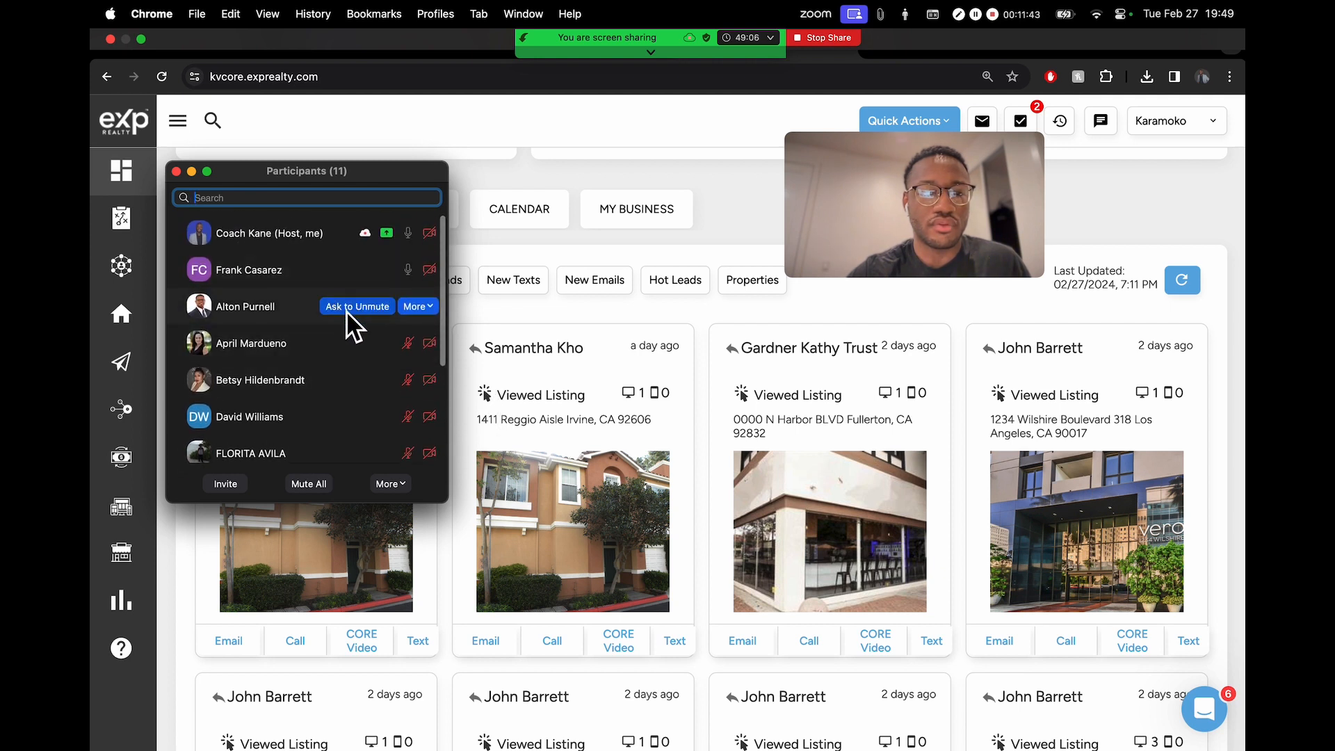
{"action": "left_click", "coordinate": [1074, 131]}
{"action": "left_click_drag", "start_coordinate": [286, 171], "coordinate": [1138, 280]}
{"action": "left_click", "coordinate": [1046, 282]}
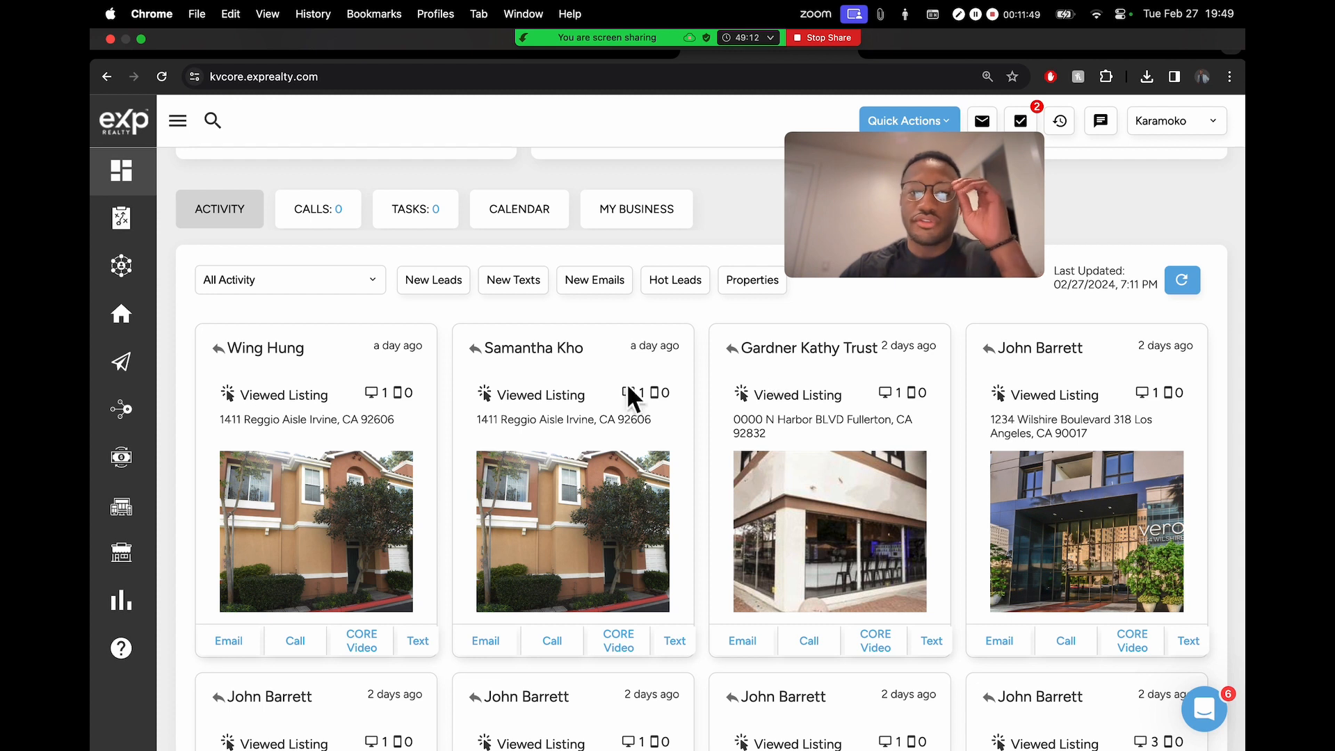
- Return to the beginning of the dashboard and move the webcam preview away from the Playbooks, kvCORE Training and Quick Actions areas
{"action": "scroll", "coordinate": [537, 304], "scroll_direction": "up", "scroll_amount": 5}
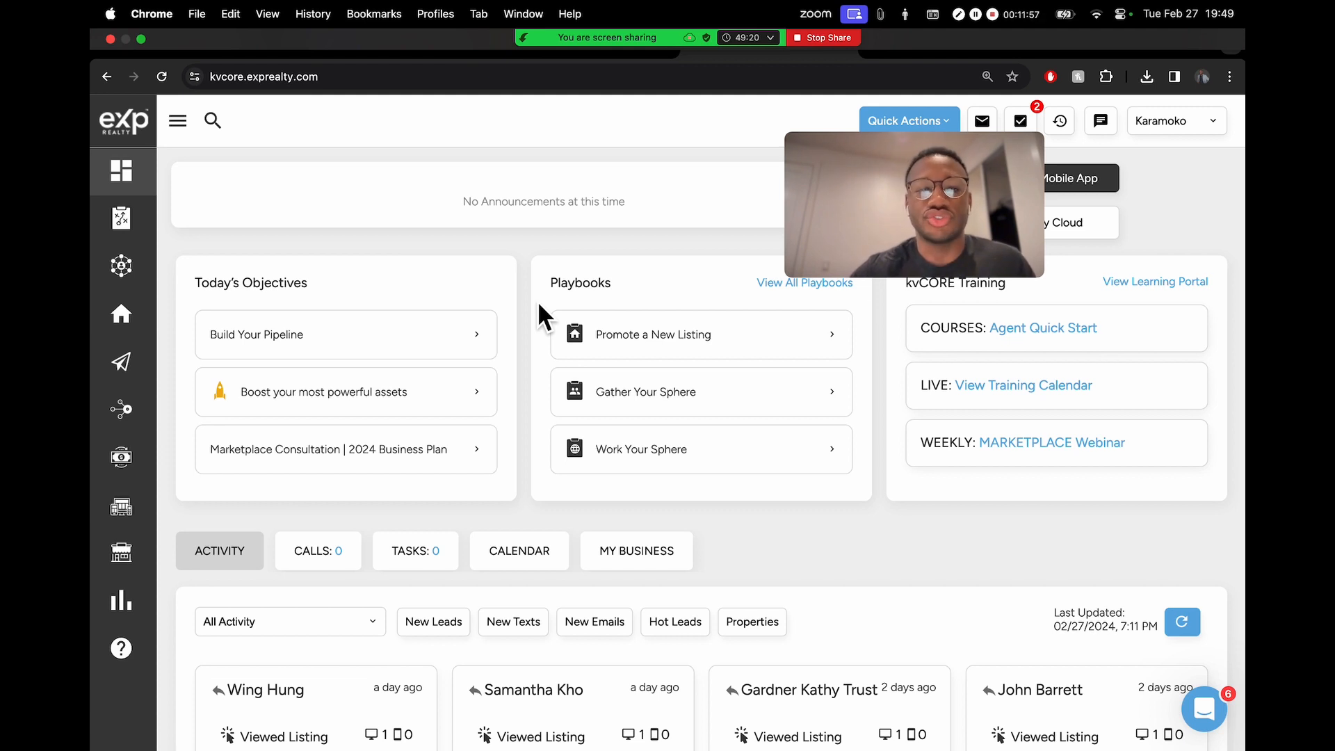
{"action": "left_click_drag", "start_coordinate": [892, 214], "coordinate": [859, 425]}
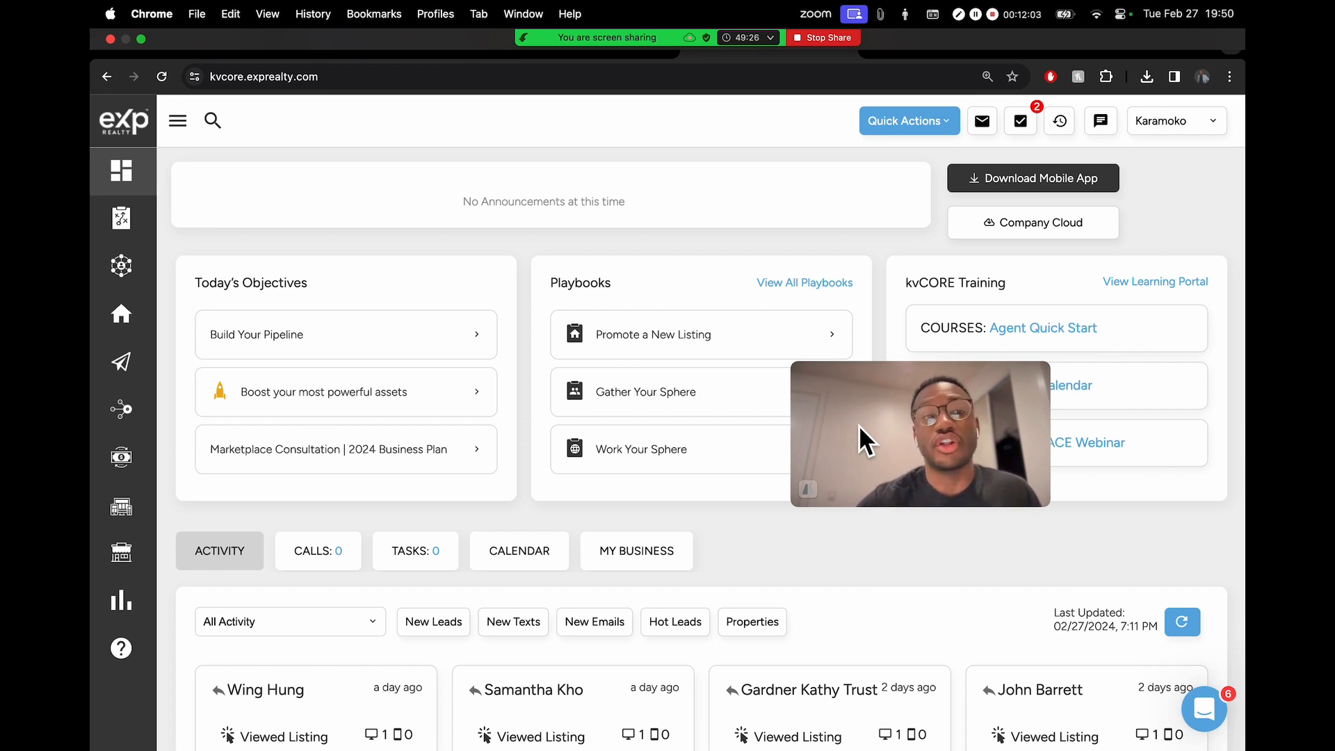
{"action": "left_click_drag", "start_coordinate": [967, 383], "coordinate": [331, 627]}
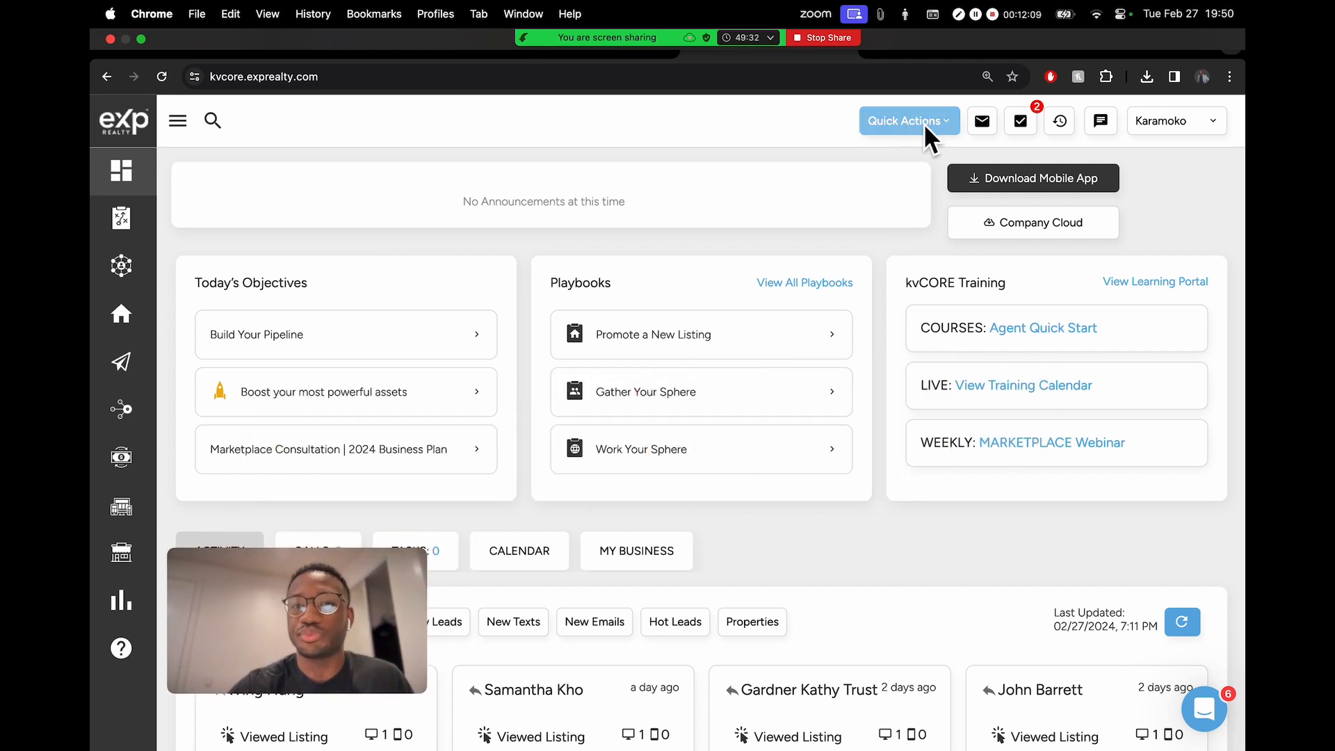
- Magnify Quick Actions briefly to show where it is, and use it to open the Add Contact form
{"action": "left_click", "coordinate": [942, 127]}
{"action": "left_click", "coordinate": [938, 114]}
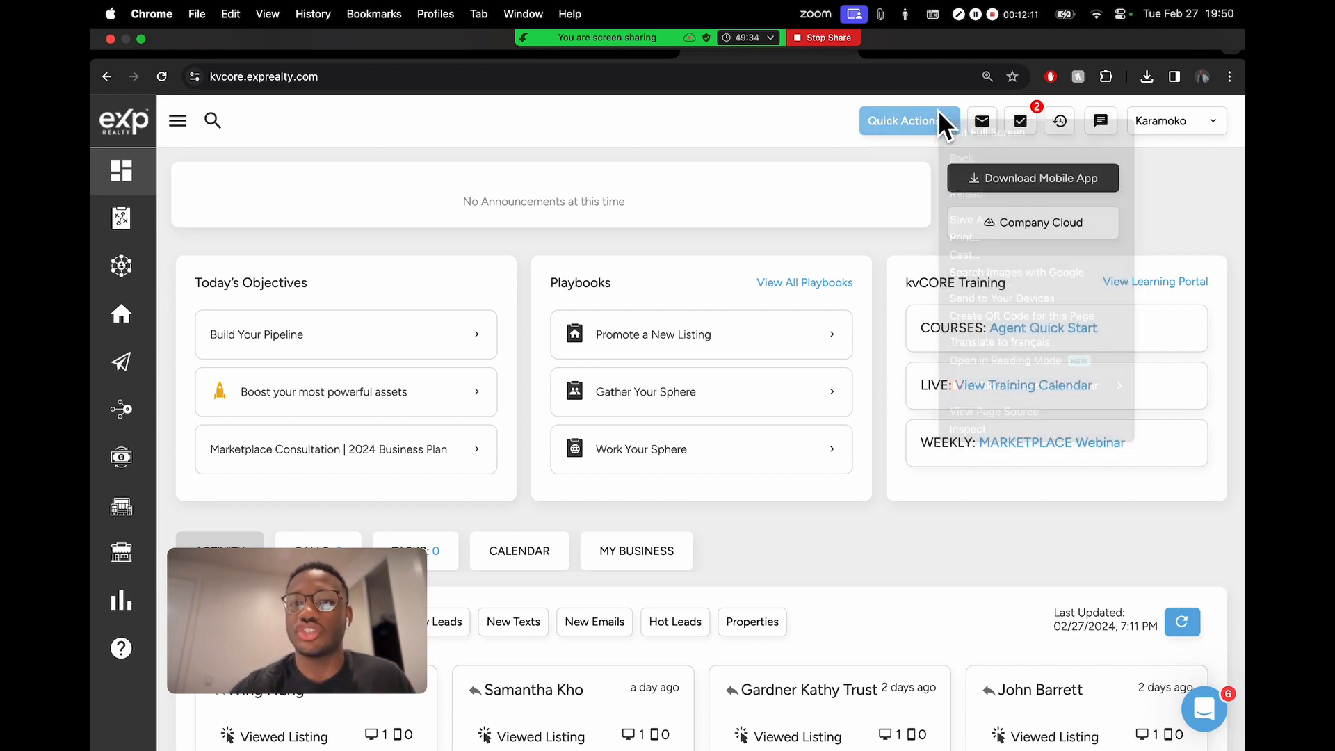
{"action": "scroll", "coordinate": [908, 139], "scroll_direction": "up", "scroll_amount": 5}
{"action": "scroll", "coordinate": [909, 139], "scroll_direction": "up", "scroll_amount": 1}
{"action": "left_click", "coordinate": [904, 157]}
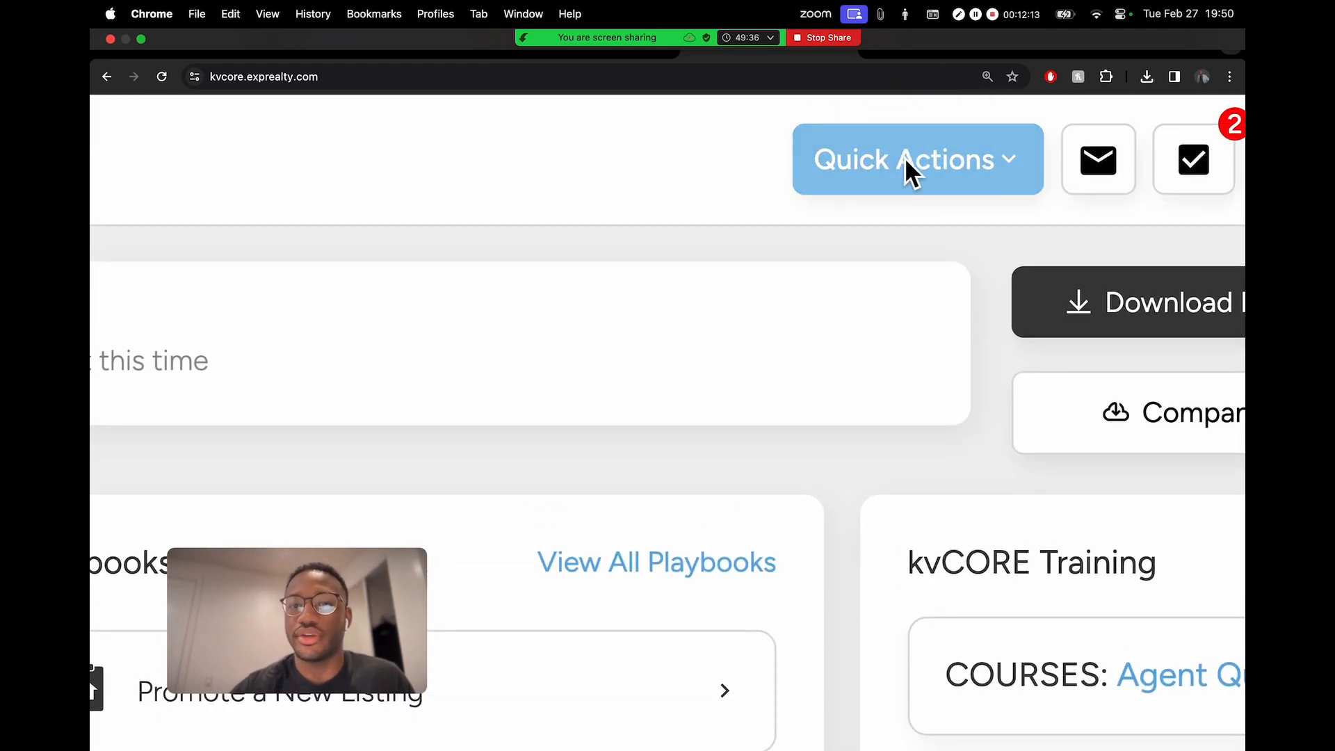
{"action": "scroll", "coordinate": [897, 177], "scroll_direction": "down", "scroll_amount": 2}
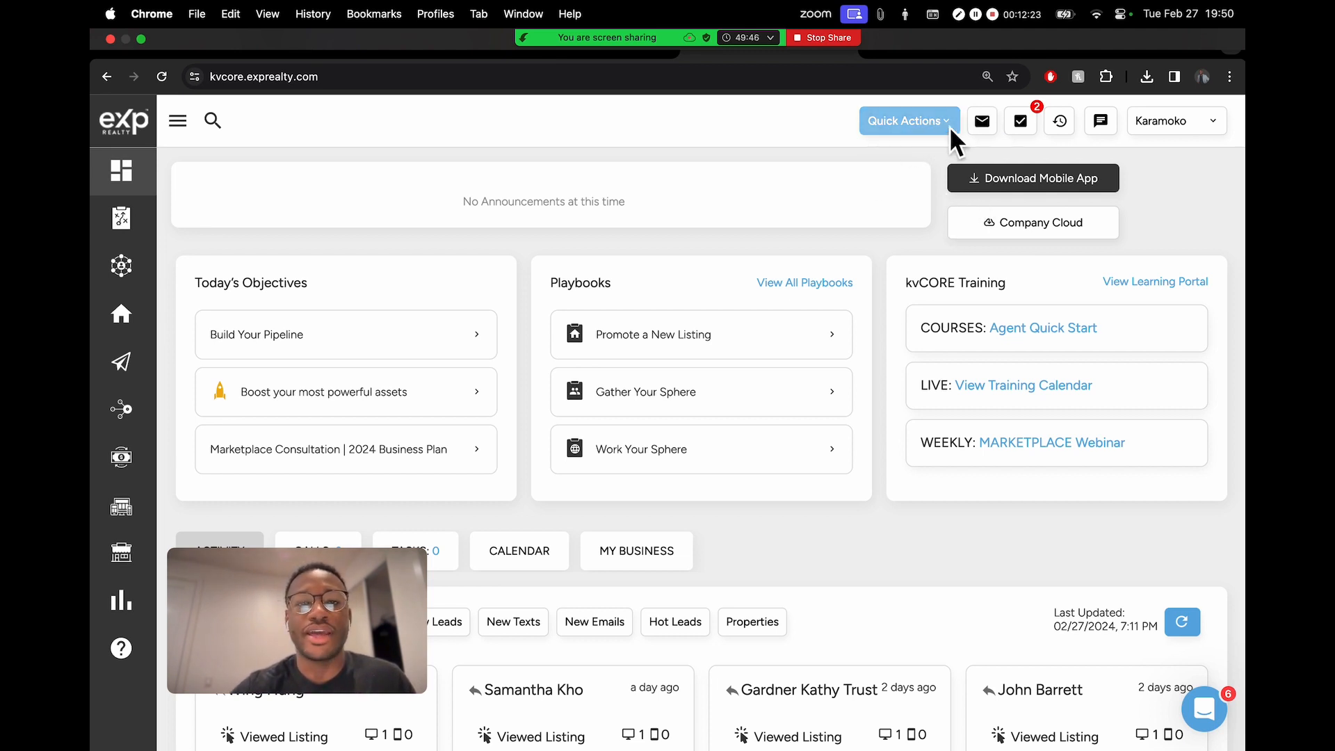
{"action": "left_click", "coordinate": [908, 122]}
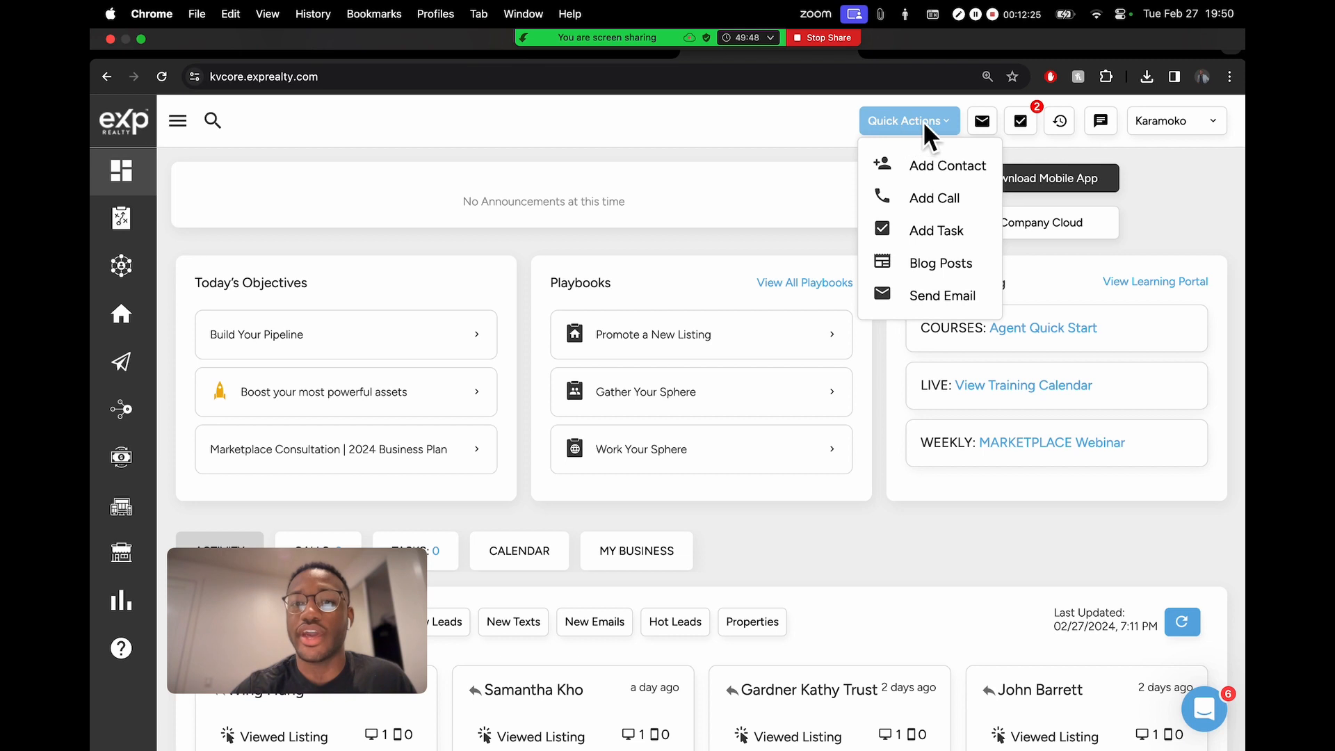
{"action": "left_click", "coordinate": [947, 174]}
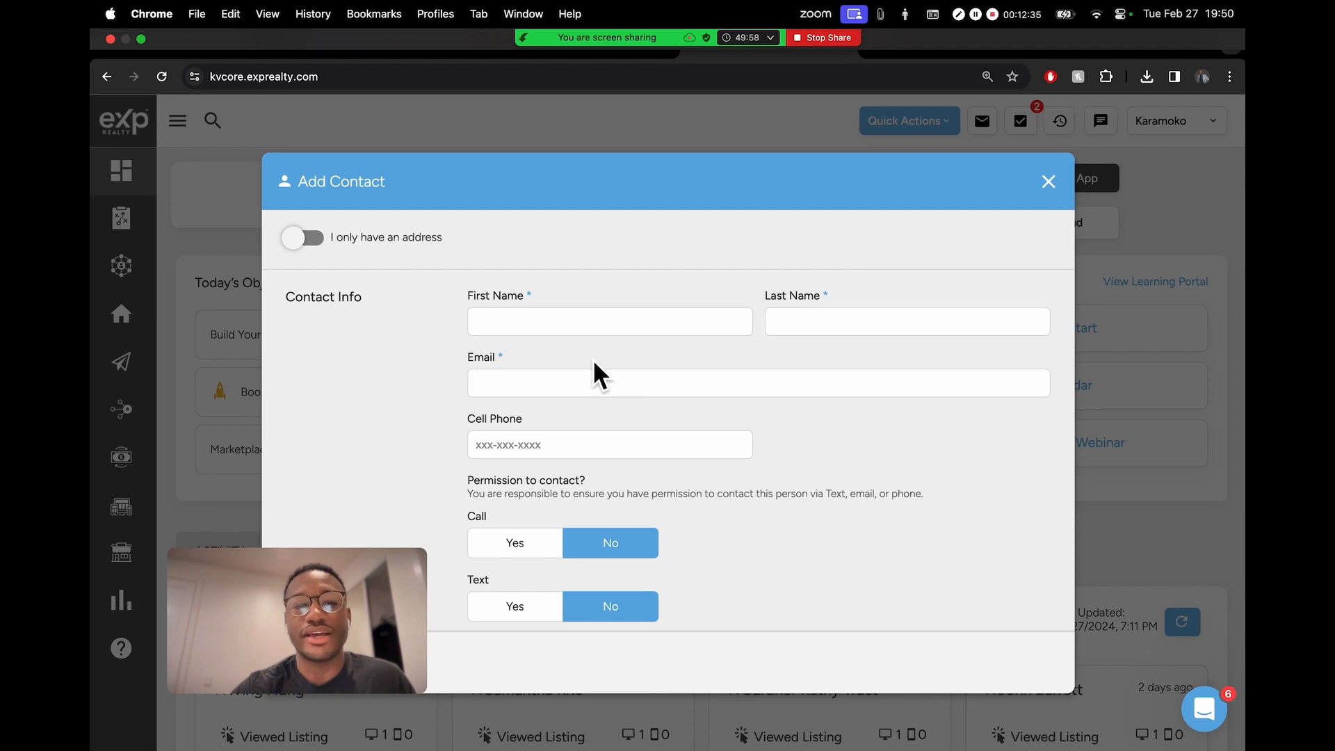
- Look through the whole Add Contact form, including contact permissions, address, Lead Type, Lead Status choices, Smart Campaign, lender and Note fields
{"action": "scroll", "coordinate": [604, 429], "scroll_direction": "down", "scroll_amount": 5}
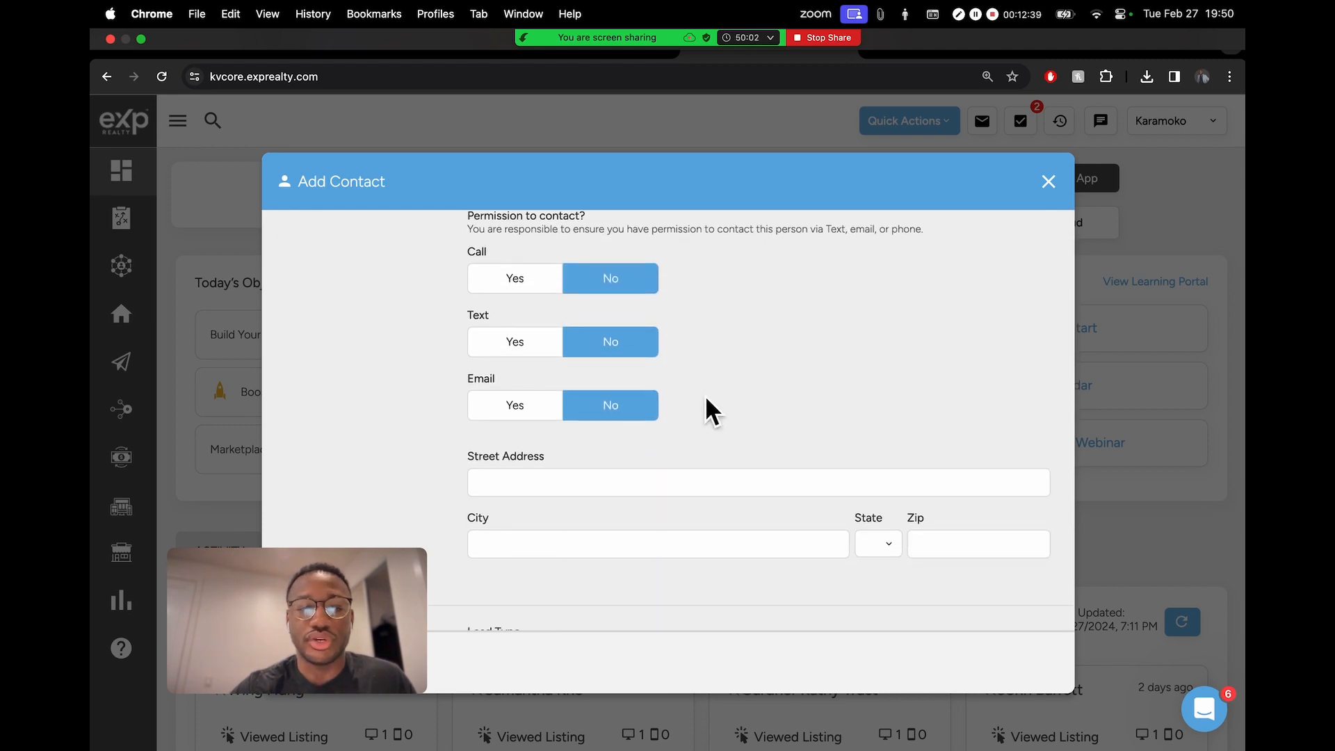
{"action": "scroll", "coordinate": [706, 395], "scroll_direction": "down", "scroll_amount": 3}
{"action": "scroll", "coordinate": [706, 395], "scroll_direction": "up", "scroll_amount": 2}
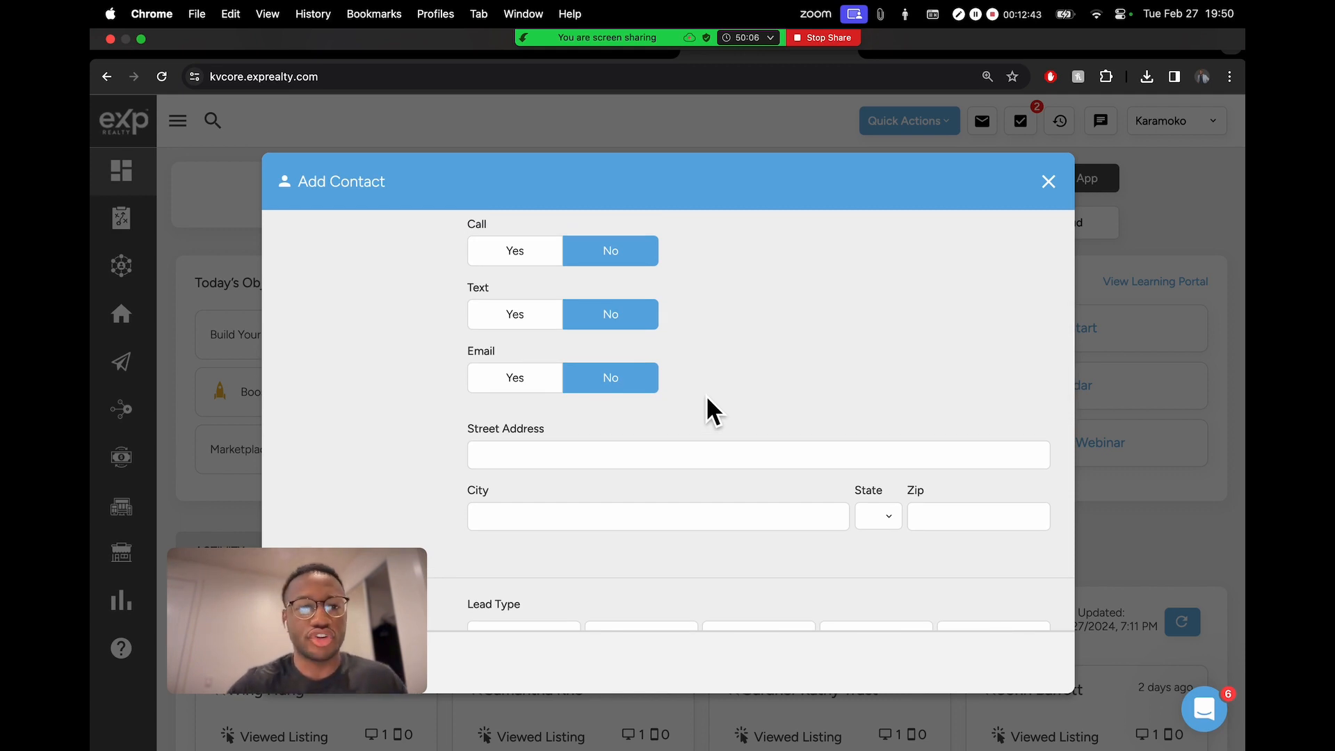
{"action": "scroll", "coordinate": [744, 396], "scroll_direction": "down", "scroll_amount": 6}
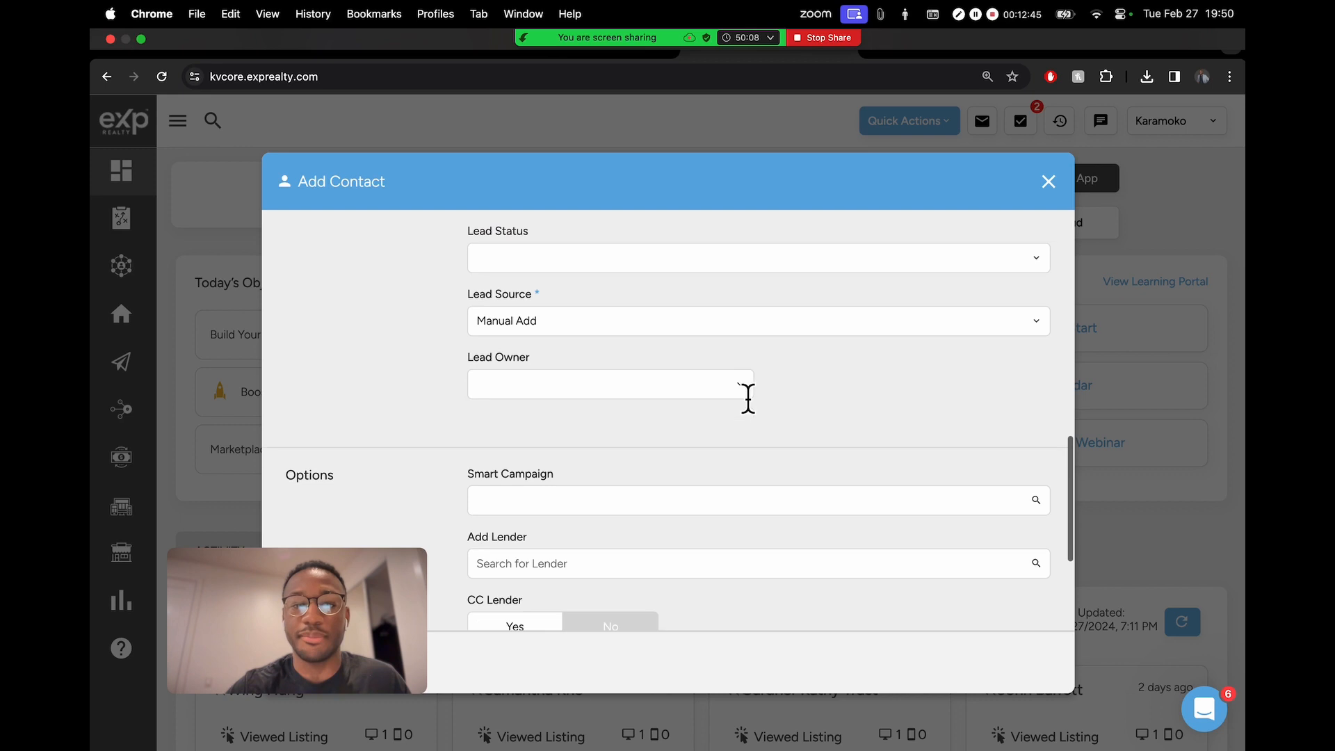
{"action": "scroll", "coordinate": [549, 297], "scroll_direction": "up", "scroll_amount": 1}
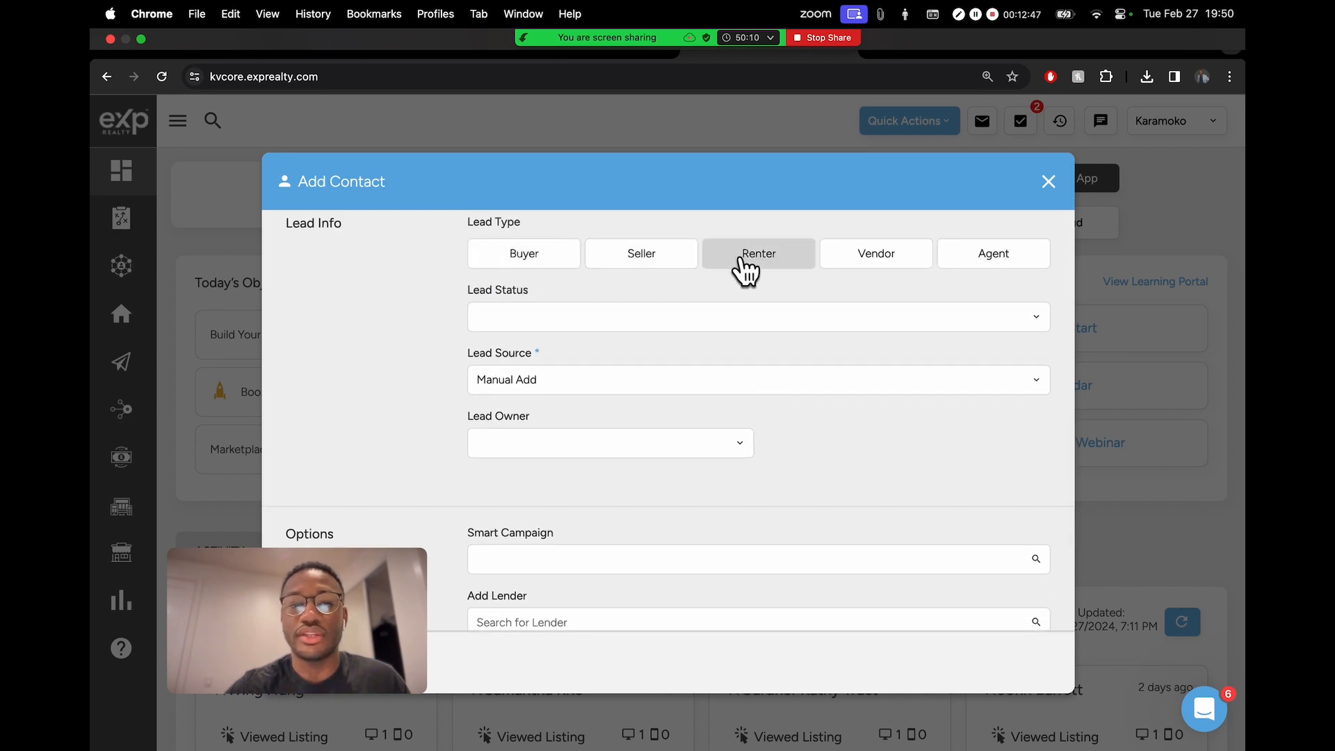
{"action": "left_click", "coordinate": [532, 323]}
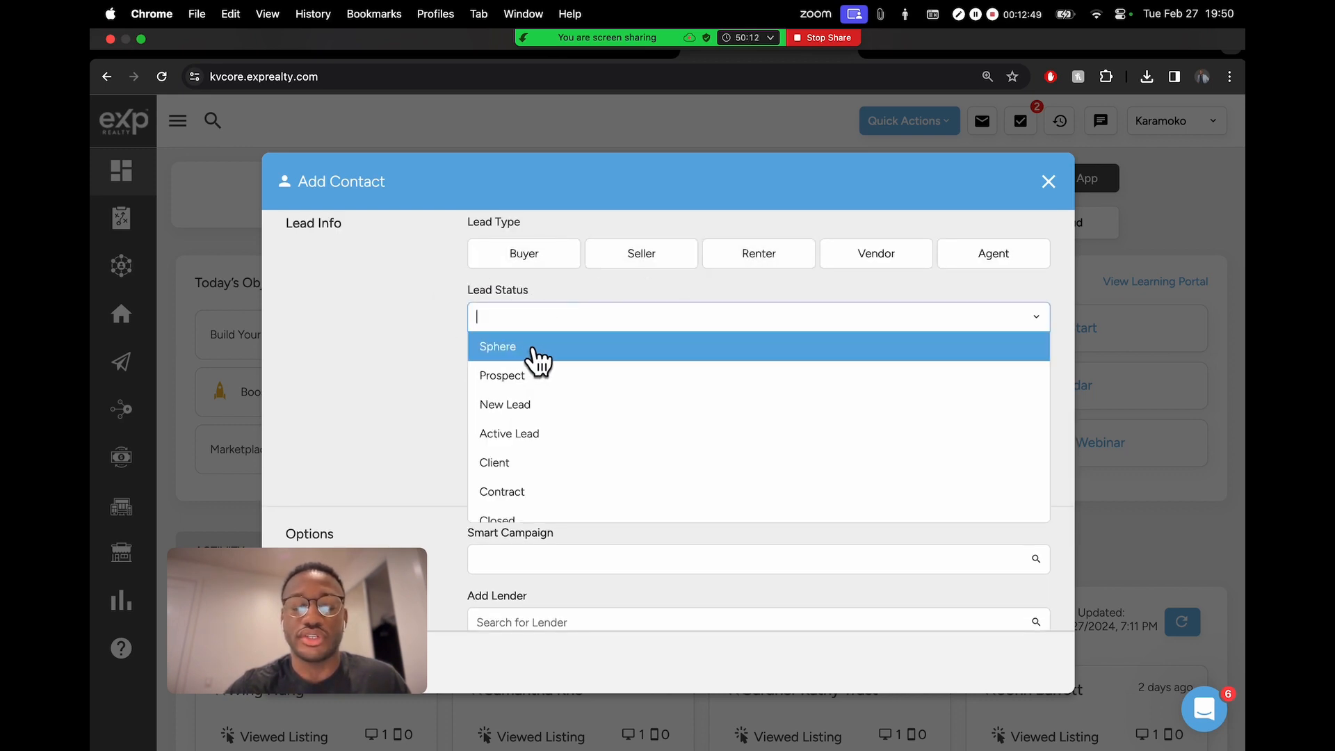
{"action": "left_click", "coordinate": [429, 337]}
{"action": "scroll", "coordinate": [470, 354], "scroll_direction": "down", "scroll_amount": 4}
{"action": "scroll", "coordinate": [469, 352], "scroll_direction": "down", "scroll_amount": 1}
{"action": "left_click", "coordinate": [612, 483]}
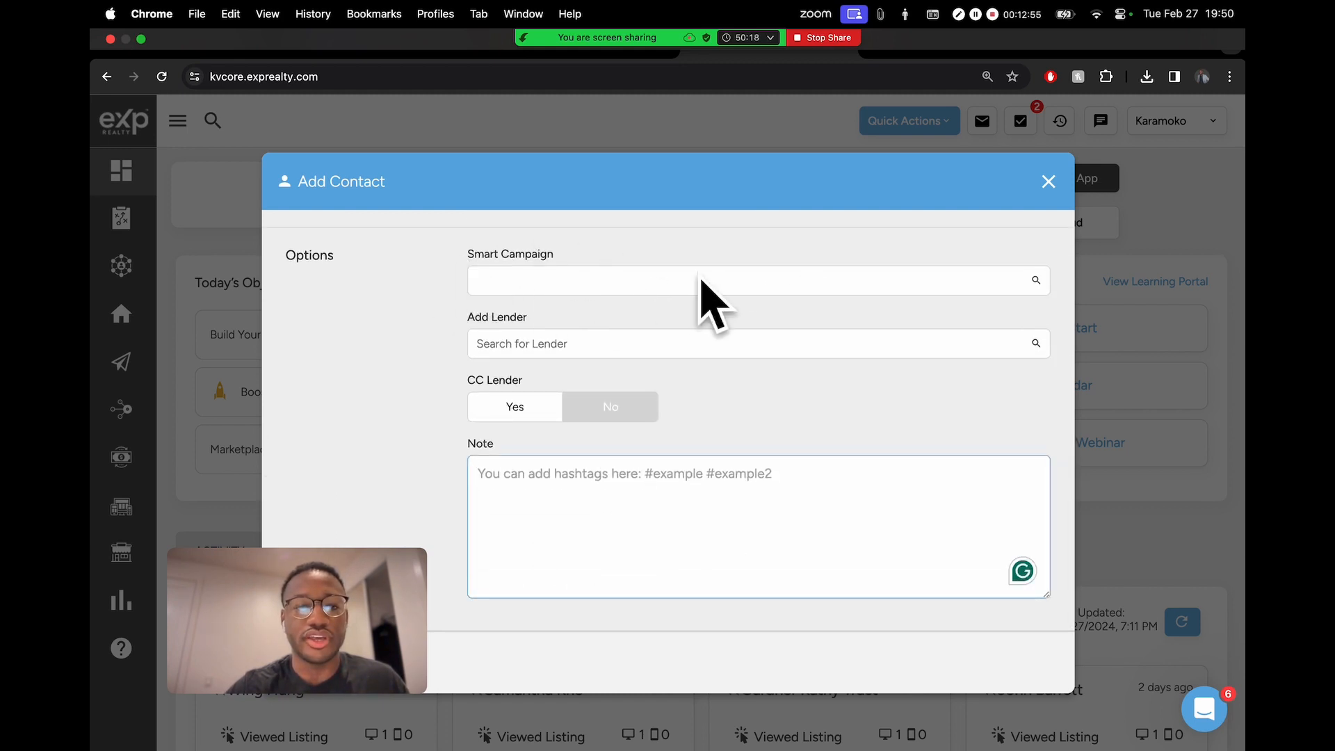
{"action": "scroll", "coordinate": [729, 454], "scroll_direction": "up", "scroll_amount": 10}
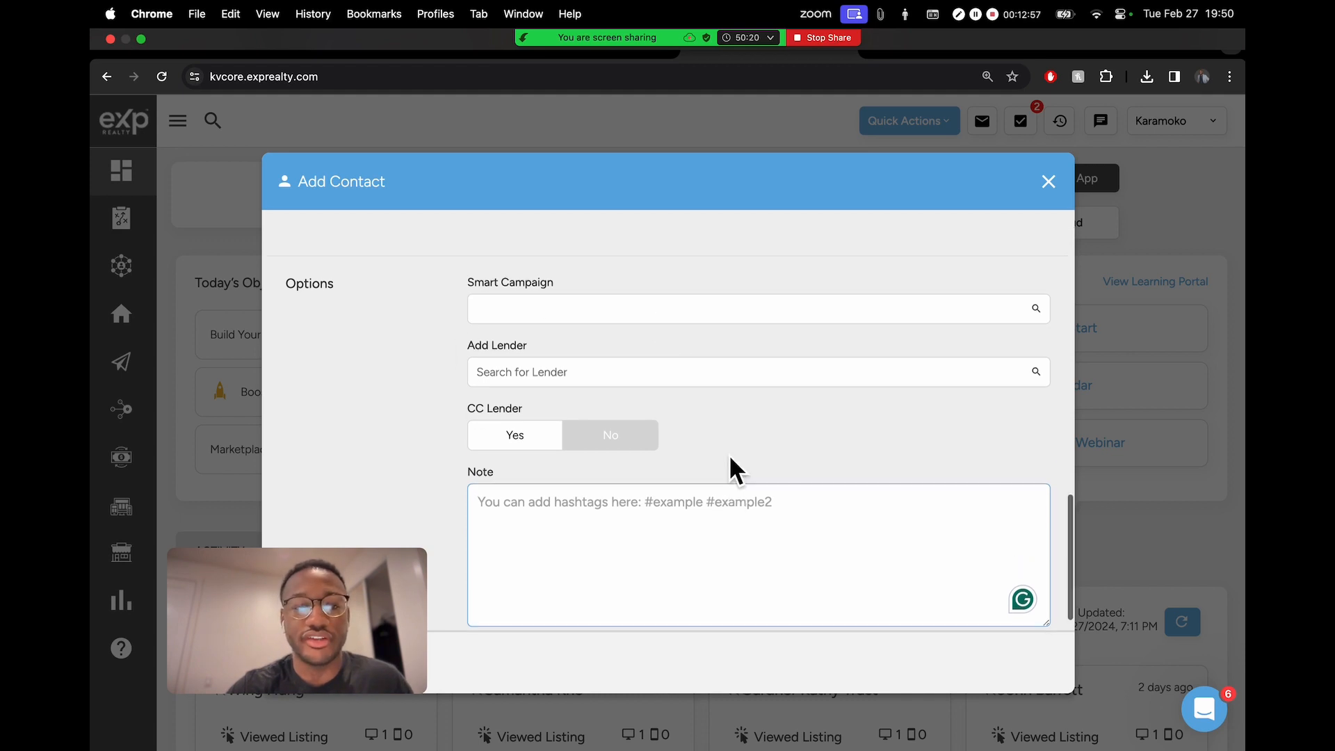
{"action": "scroll", "coordinate": [730, 451], "scroll_direction": "up", "scroll_amount": 3}
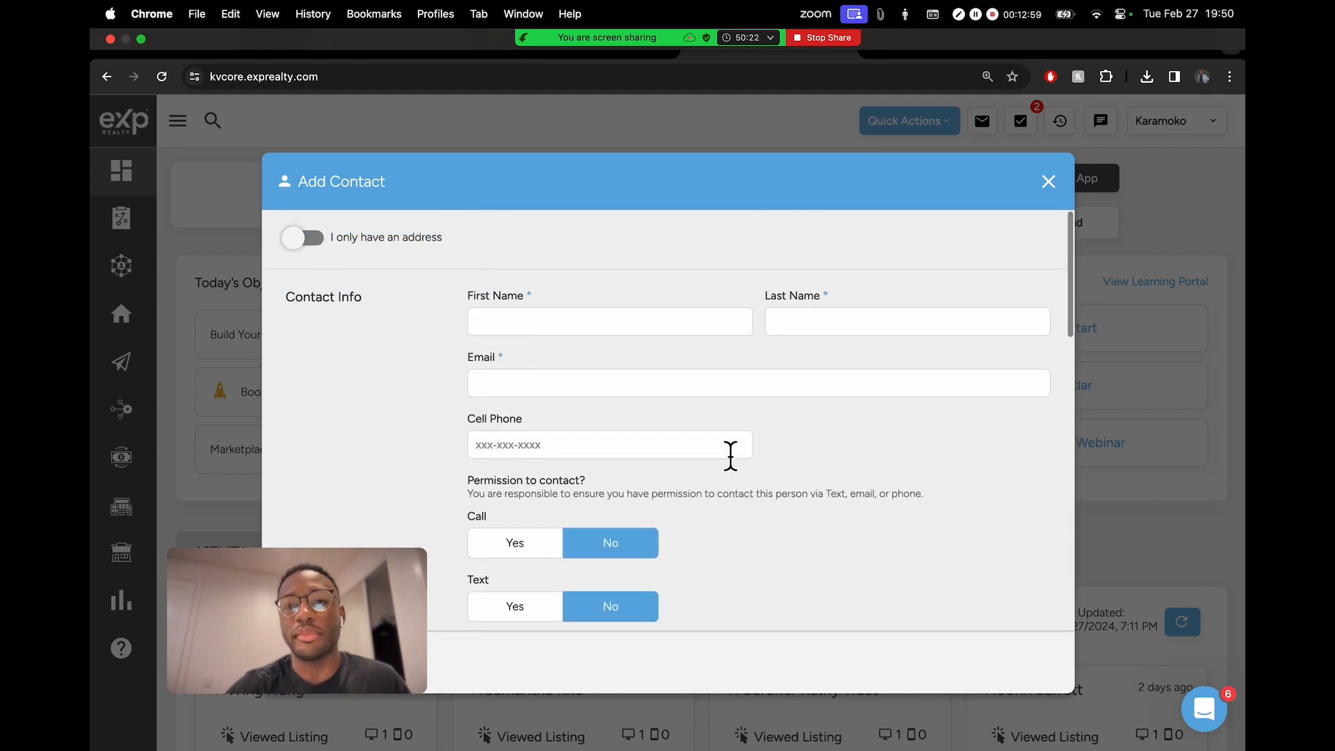
{"action": "left_click", "coordinate": [504, 296]}
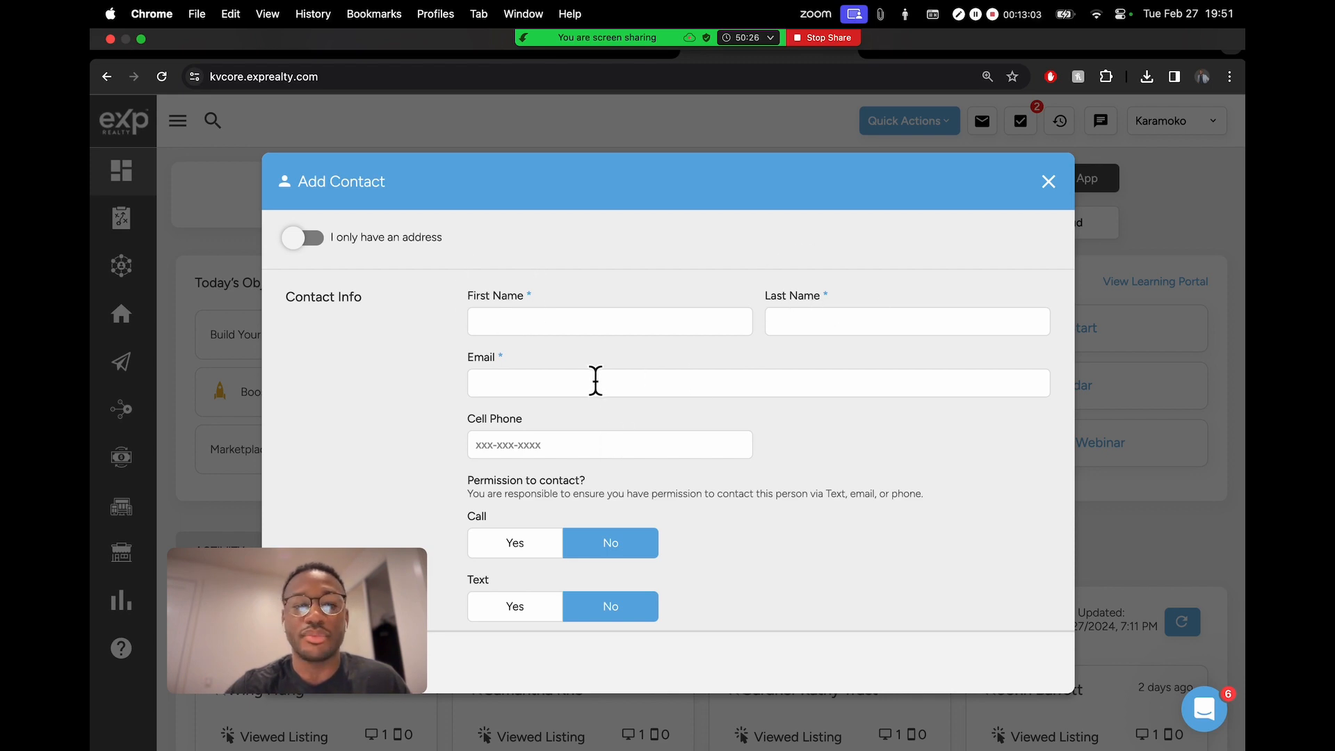
- Set the contact permissions for Email, Text and Call to Yes, and close the Add Contact form without saving
{"action": "scroll", "coordinate": [738, 415], "scroll_direction": "down", "scroll_amount": 3}
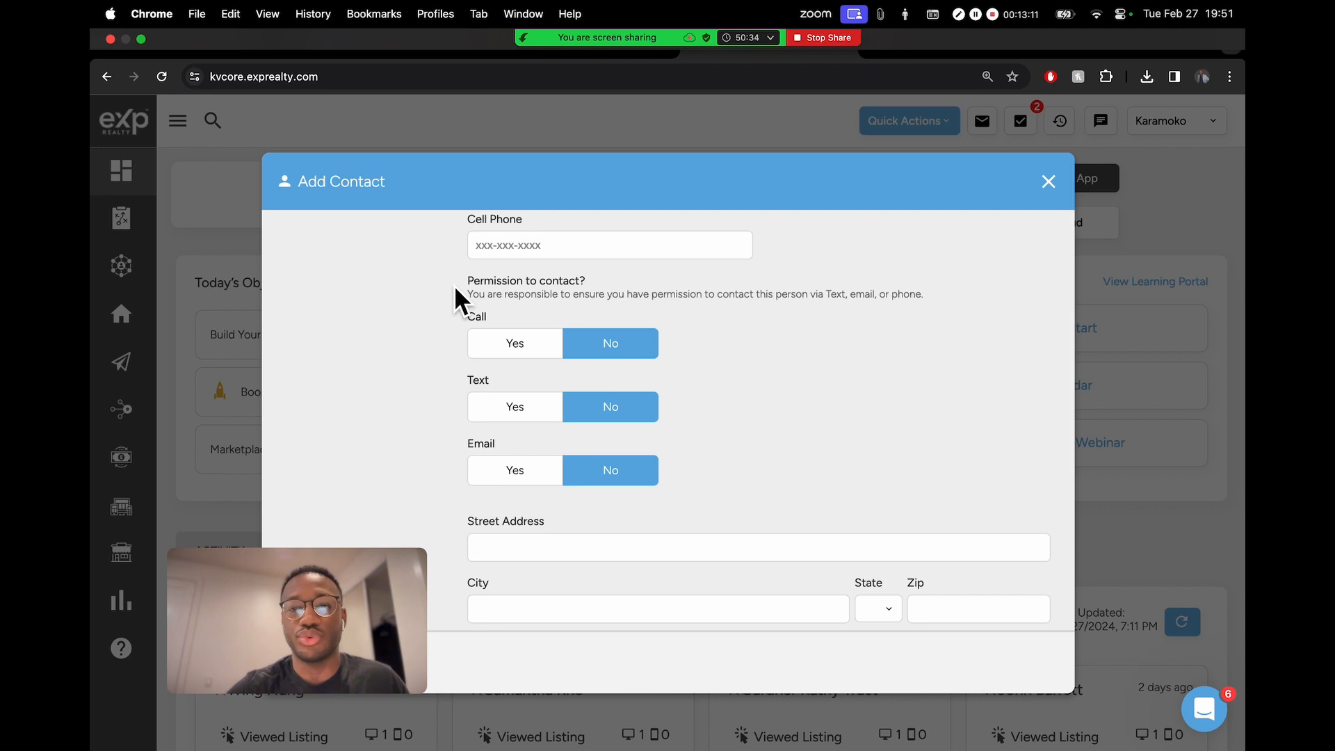
{"action": "left_click", "coordinate": [514, 476]}
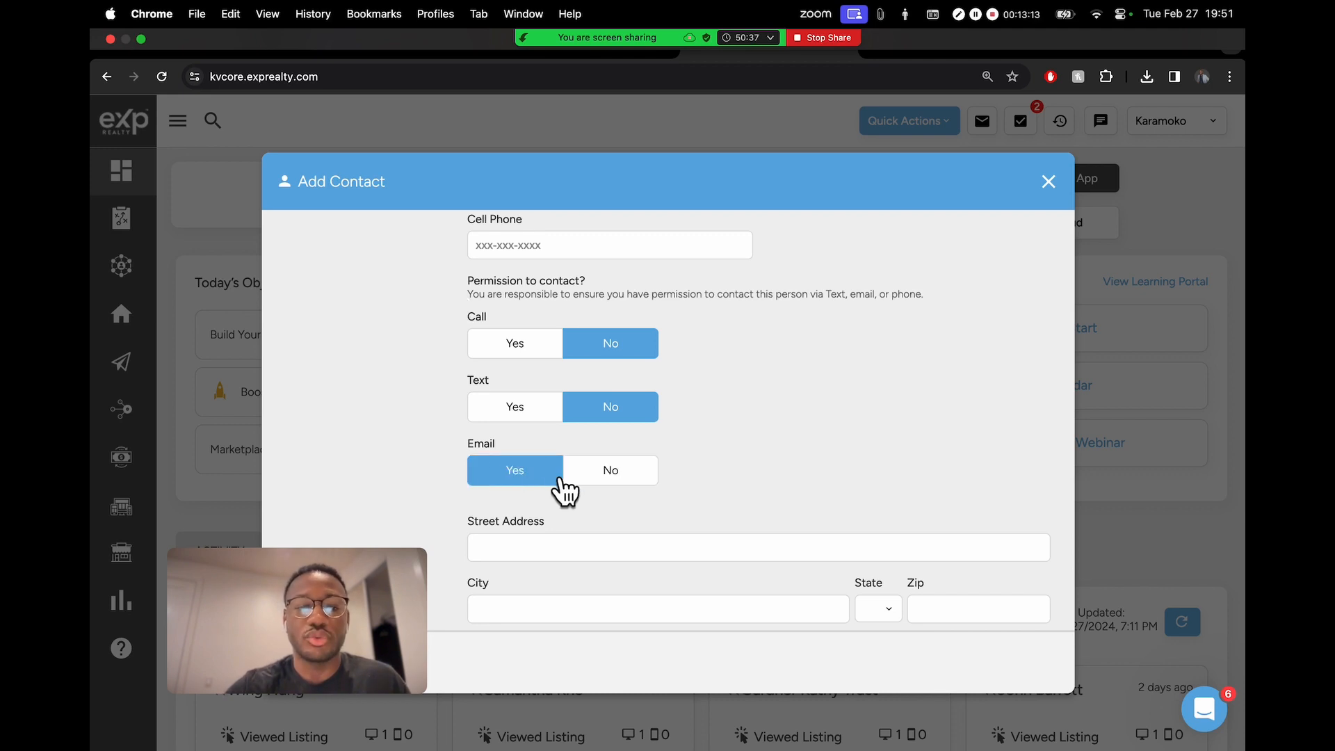
{"action": "left_click", "coordinate": [487, 407]}
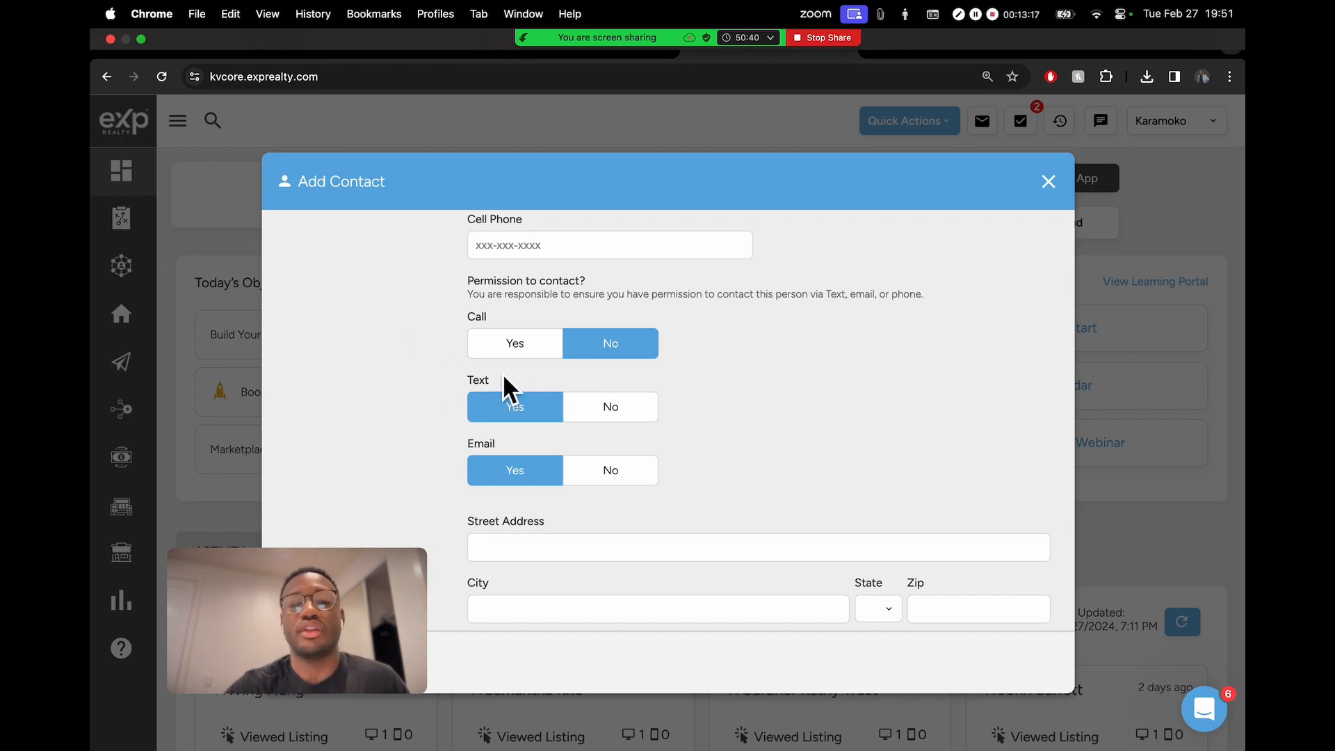
{"action": "left_click", "coordinate": [515, 344]}
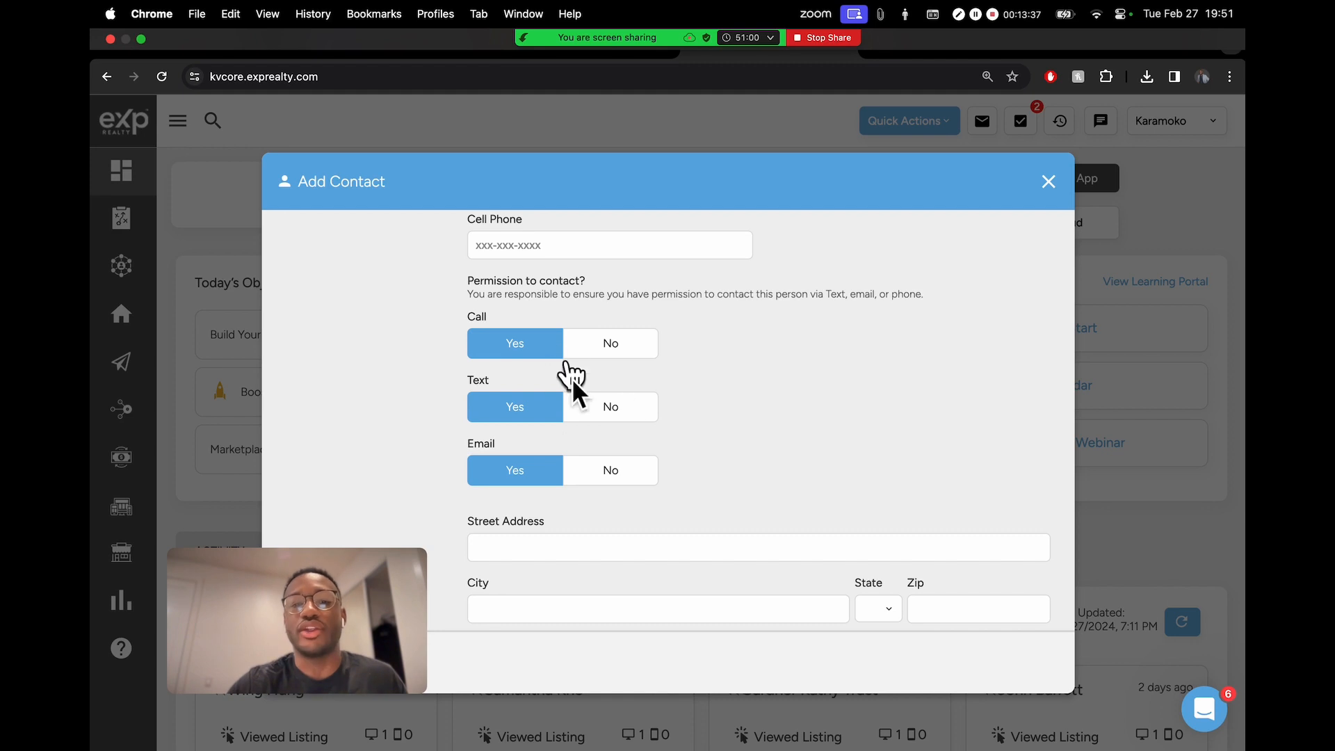
{"action": "left_click", "coordinate": [617, 346]}
{"action": "left_click", "coordinate": [530, 351]}
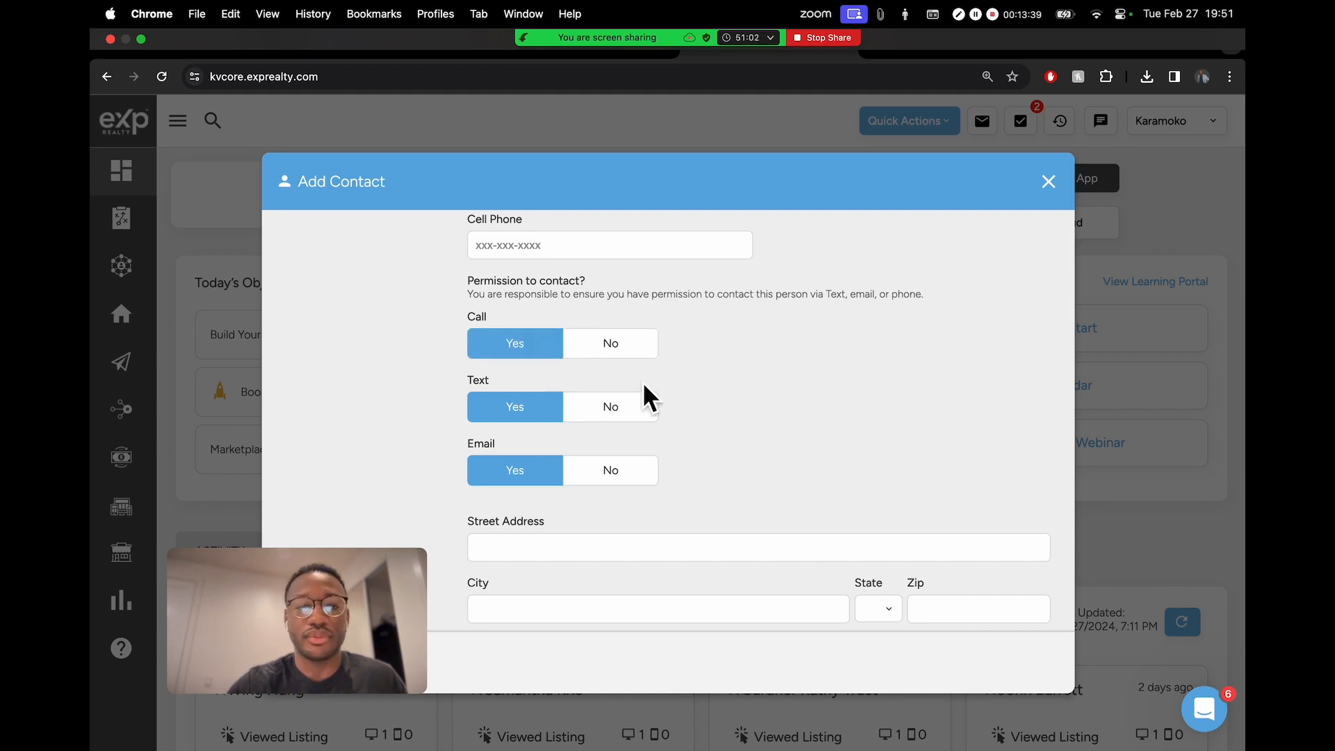
{"action": "scroll", "coordinate": [765, 382], "scroll_direction": "up", "scroll_amount": 3}
{"action": "left_click", "coordinate": [1049, 183]}
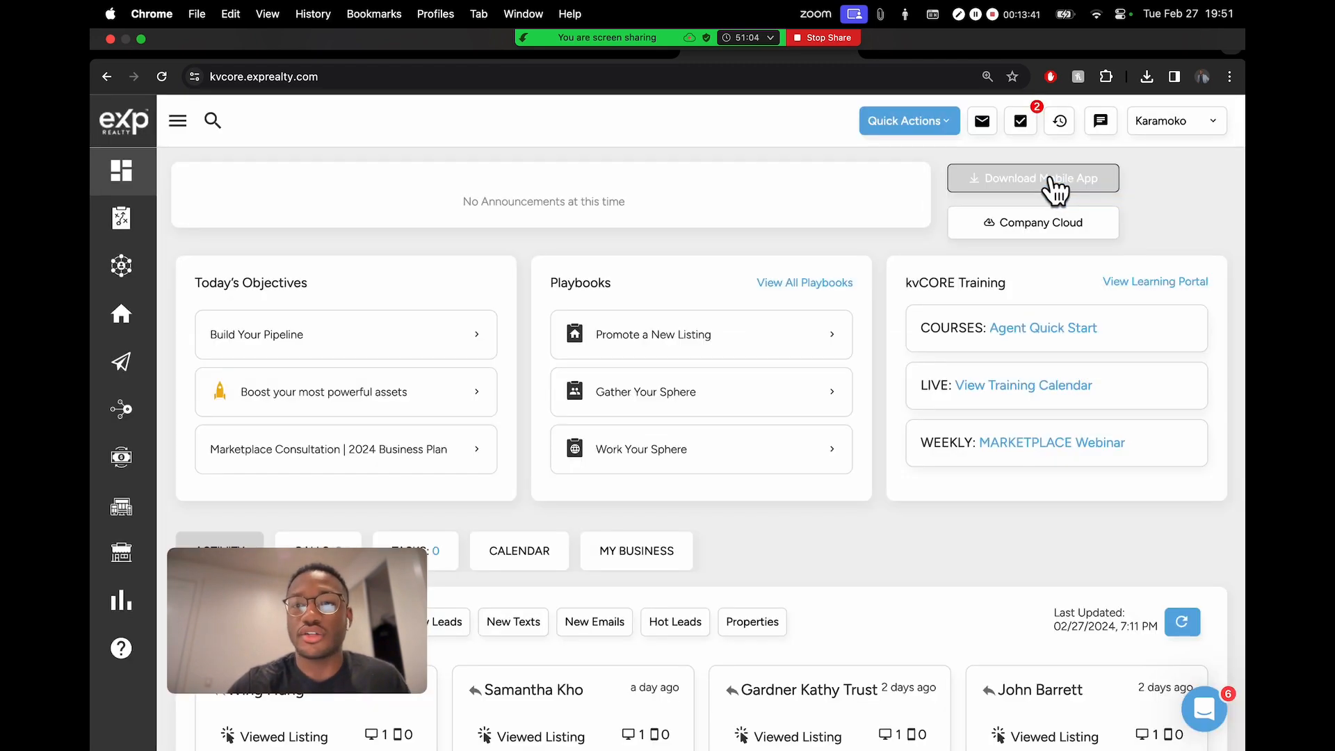
- Open the FAKECONTACTS list in Smart CRM and clear the navigation sidebar and webcam preview away from the contacts
{"action": "left_click", "coordinate": [172, 125]}
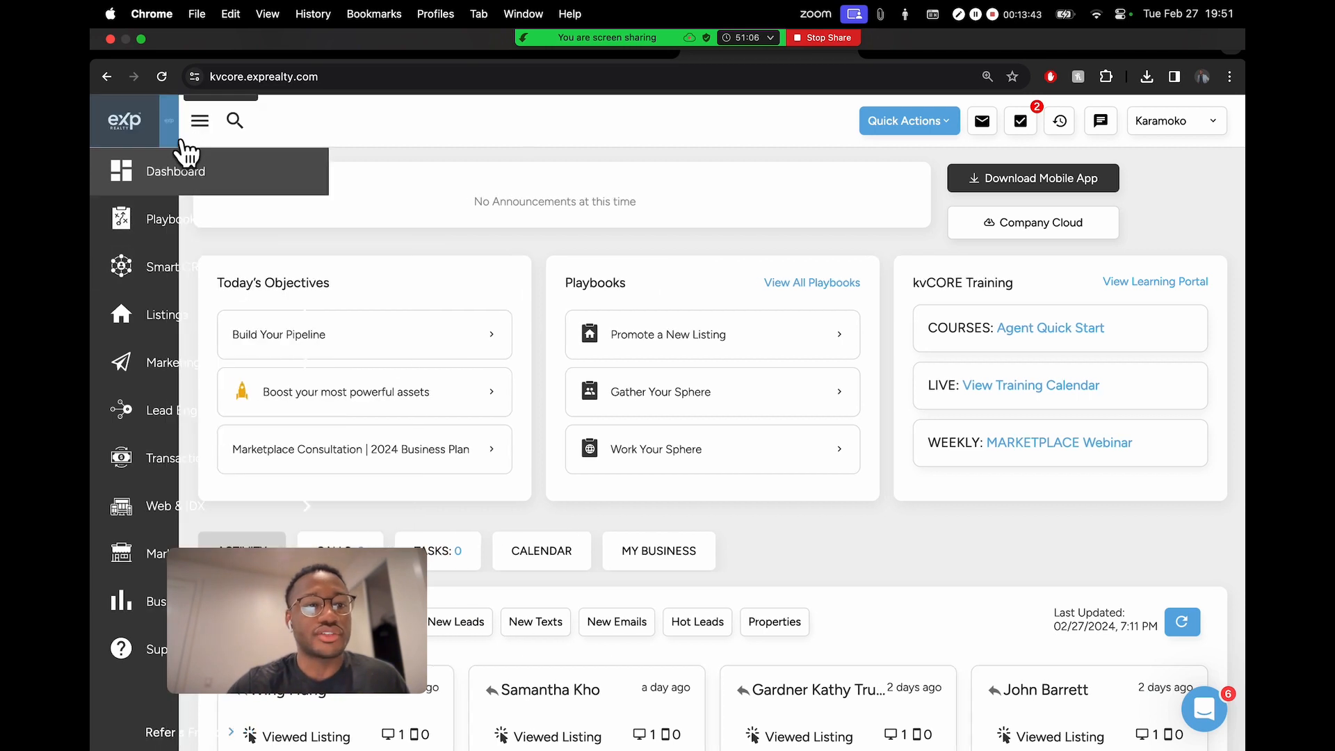
{"action": "mouse_move", "coordinate": [153, 278]}
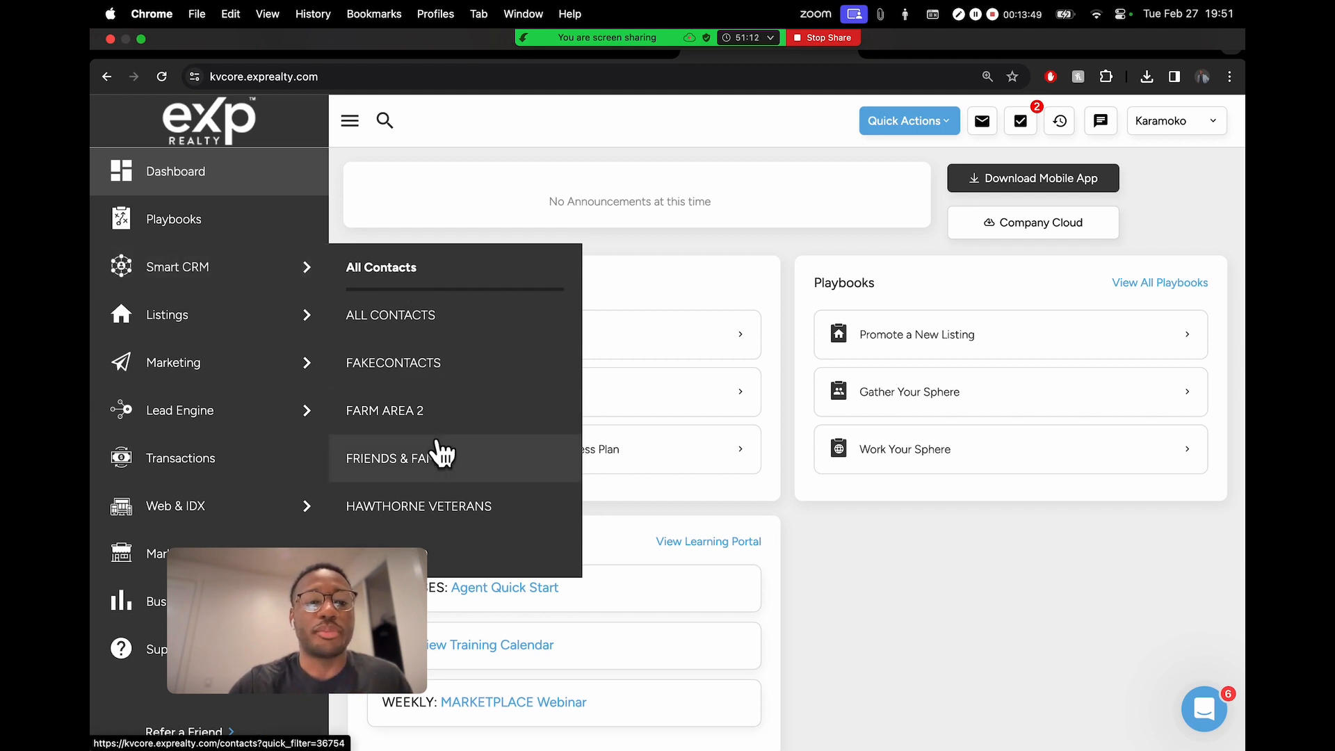
{"action": "left_click", "coordinate": [459, 363]}
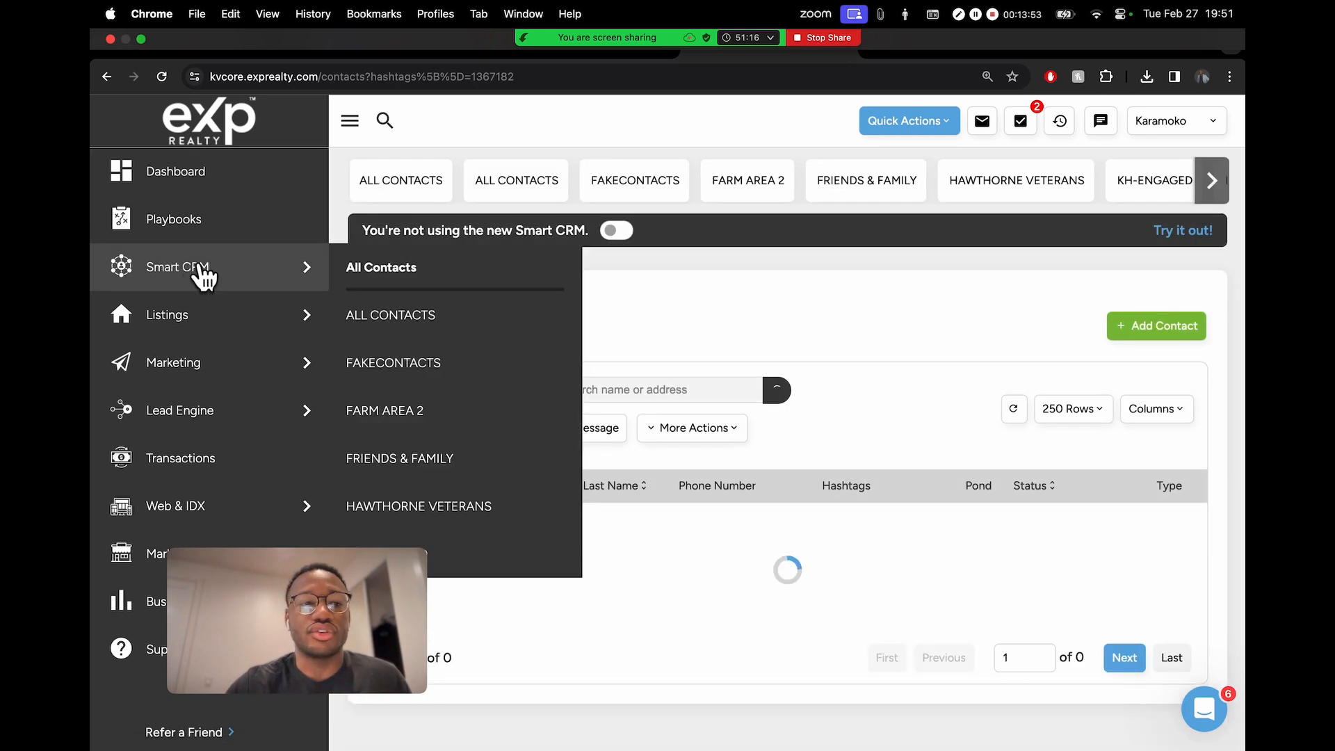
{"action": "left_click", "coordinate": [351, 122]}
{"action": "left_click_drag", "start_coordinate": [326, 619], "coordinate": [1024, 138]}
{"action": "left_click_drag", "start_coordinate": [930, 202], "coordinate": [1037, 119]}
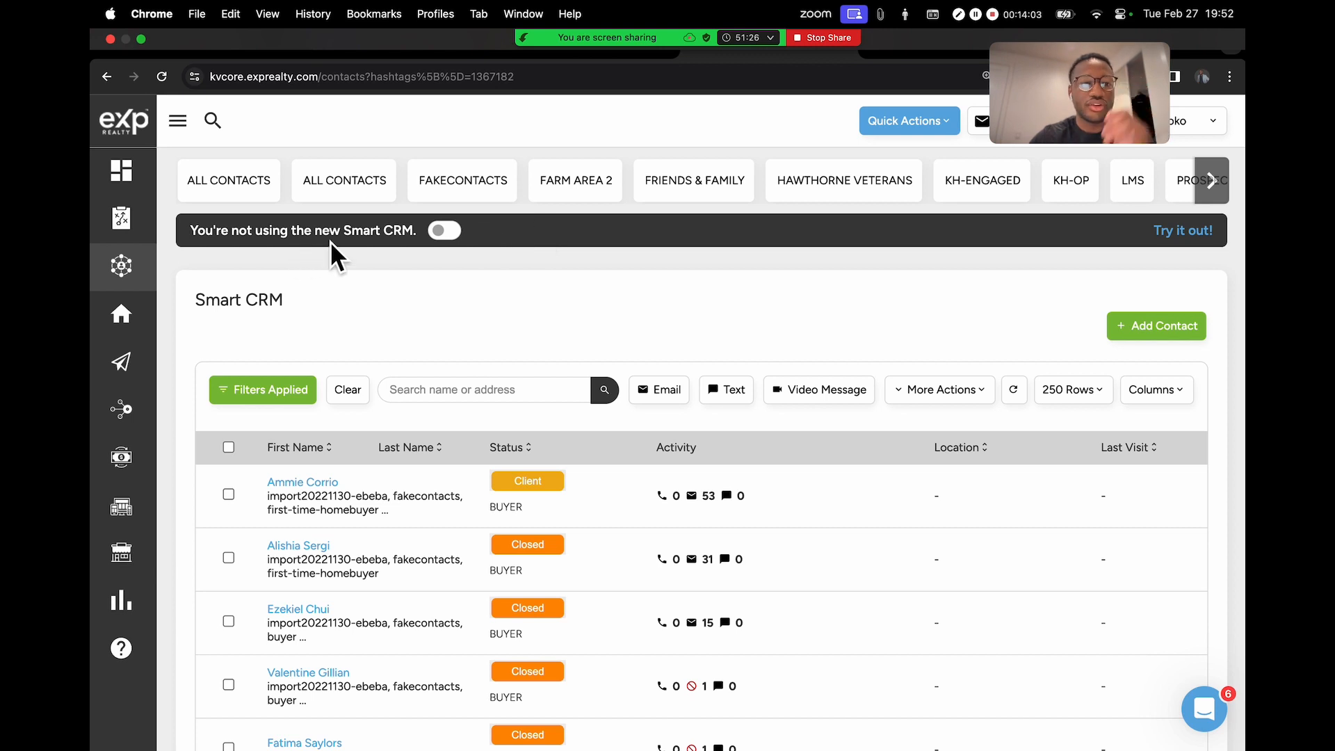
- Highlight the notice about not using the new Smart CRM to point it out to the attendees
{"action": "left_click_drag", "start_coordinate": [195, 230], "coordinate": [327, 226]}
{"action": "left_click_drag", "start_coordinate": [196, 228], "coordinate": [403, 229]}
{"action": "scroll", "coordinate": [476, 232], "scroll_direction": "up", "scroll_amount": 1}
{"action": "left_click", "coordinate": [481, 232]}
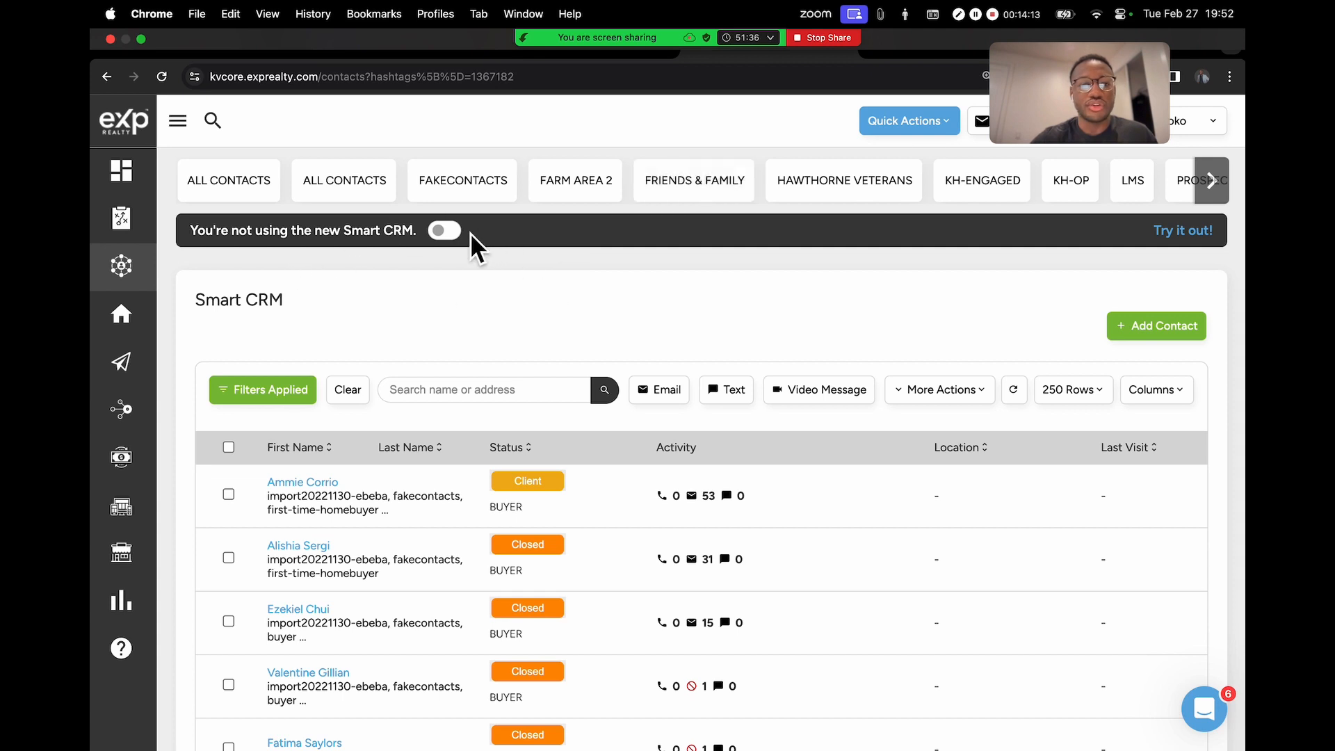
- Preview the new Smart CRM, revert to the original design, and return from the feedback form to the FAKECONTACTS list
{"action": "left_click", "coordinate": [446, 226]}
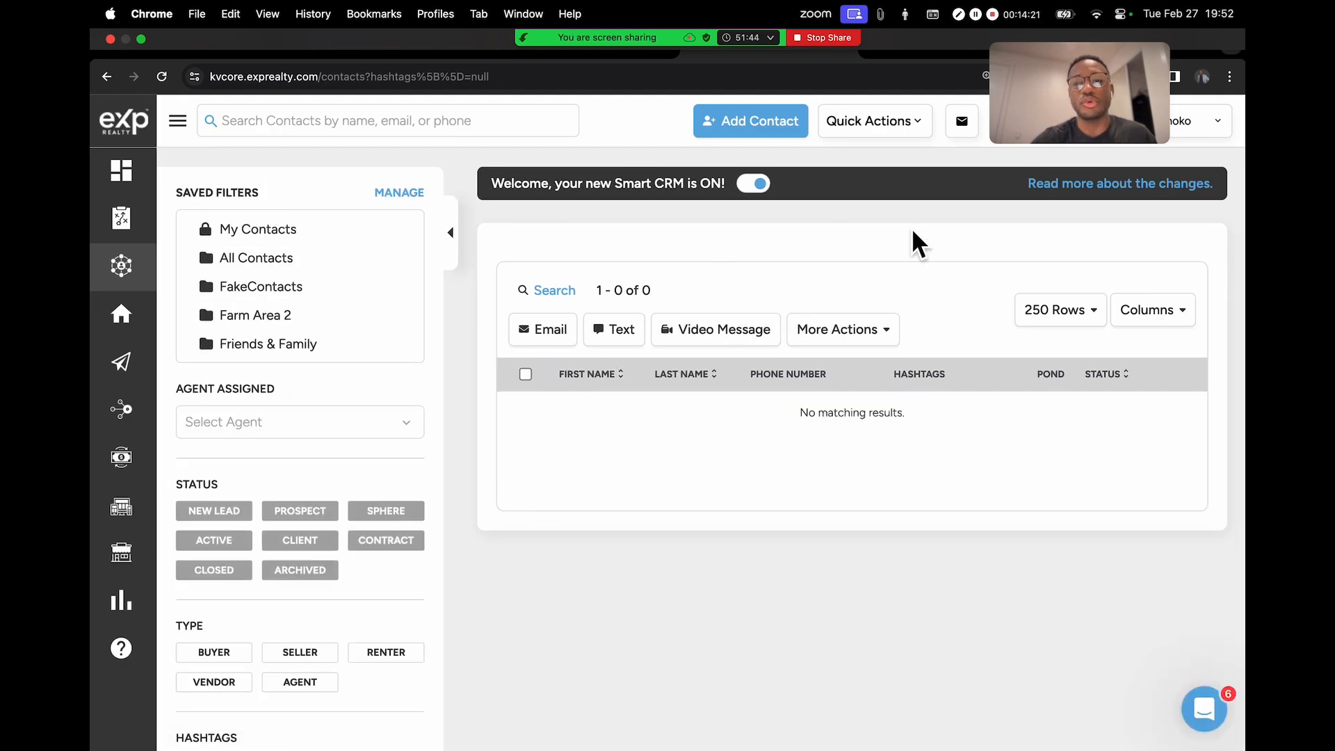
{"action": "left_click", "coordinate": [758, 183]}
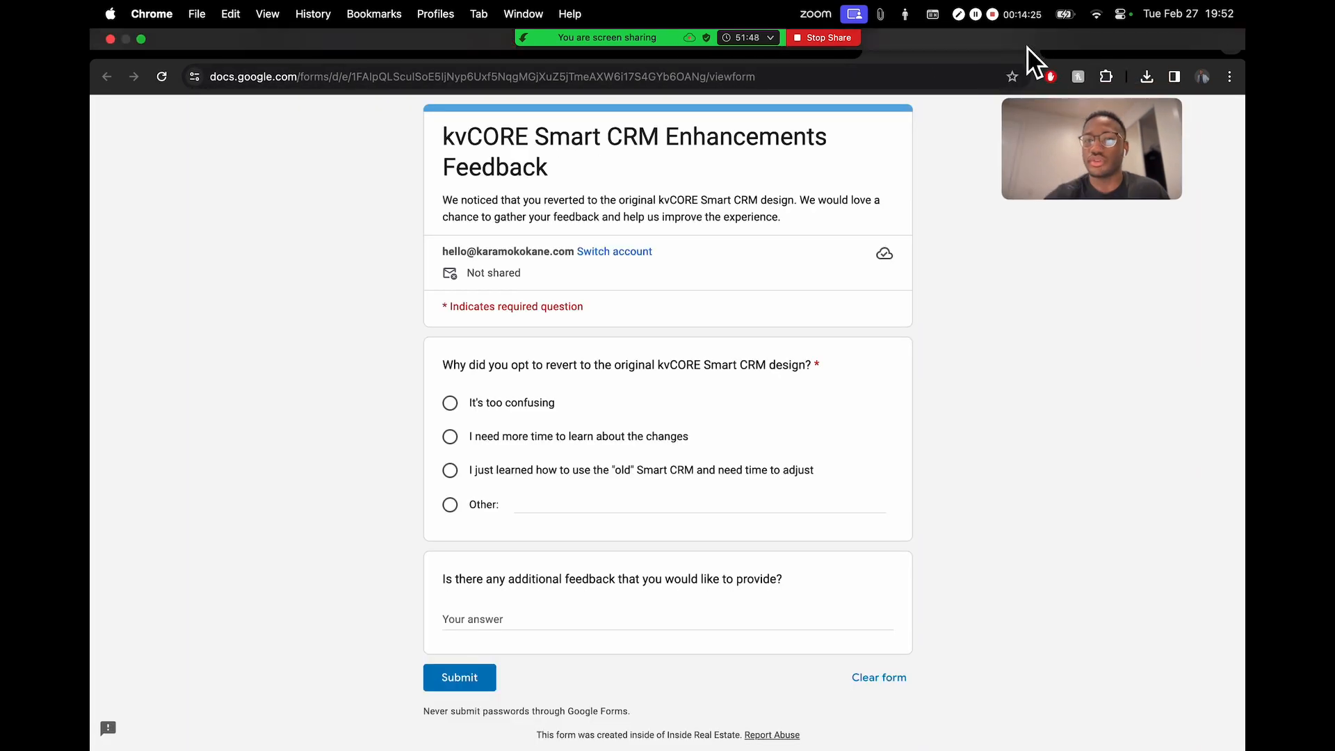
{"action": "left_click", "coordinate": [1030, 43]}
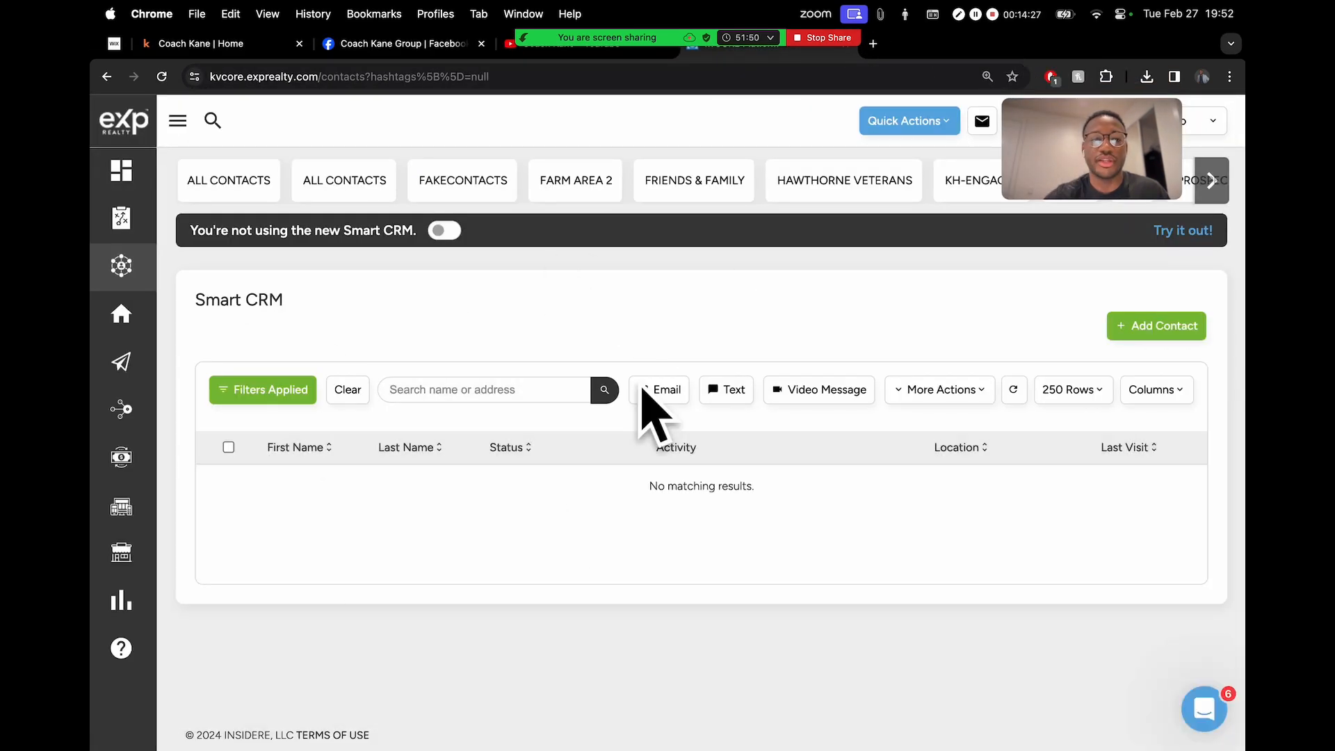
{"action": "left_click", "coordinate": [546, 189]}
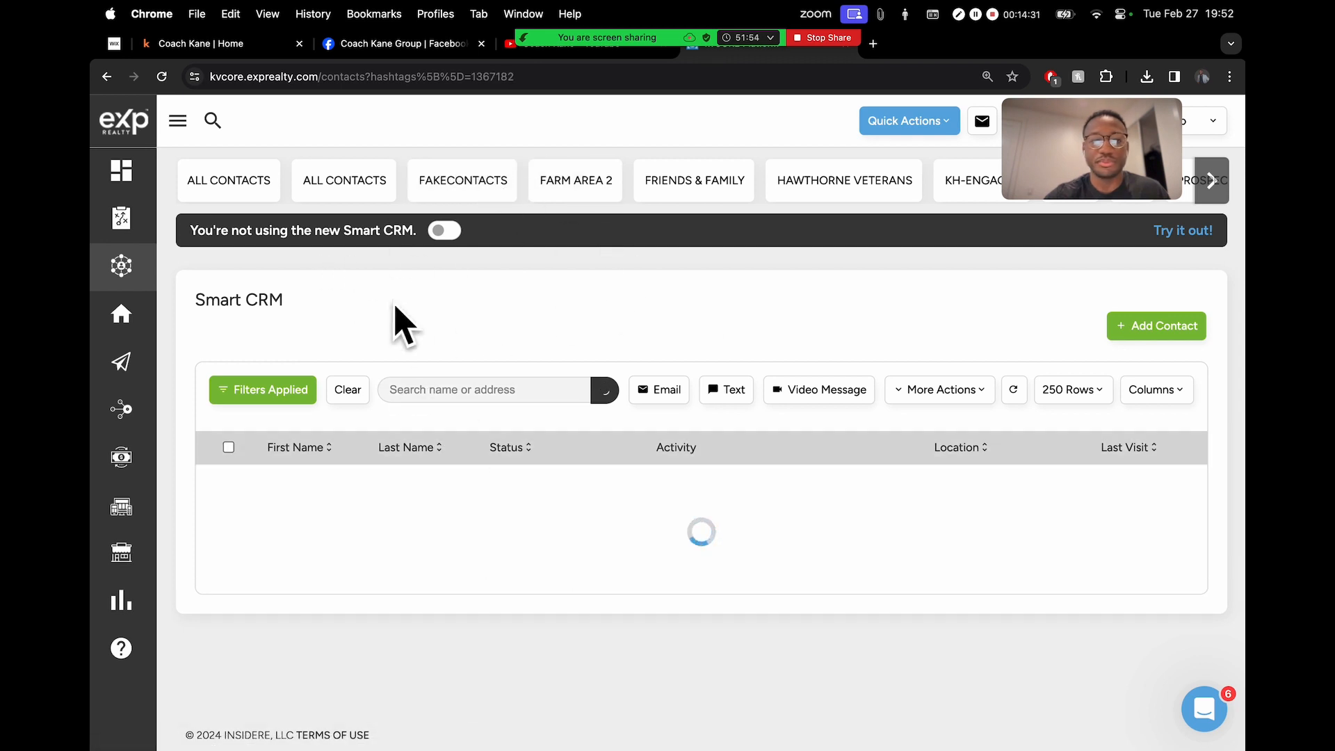
- Look through the contacts in the FAKECONTACTS list, checking their hashtags, statuses and activity, and return to the first contact
{"action": "scroll", "coordinate": [616, 288], "scroll_direction": "down", "scroll_amount": 2}
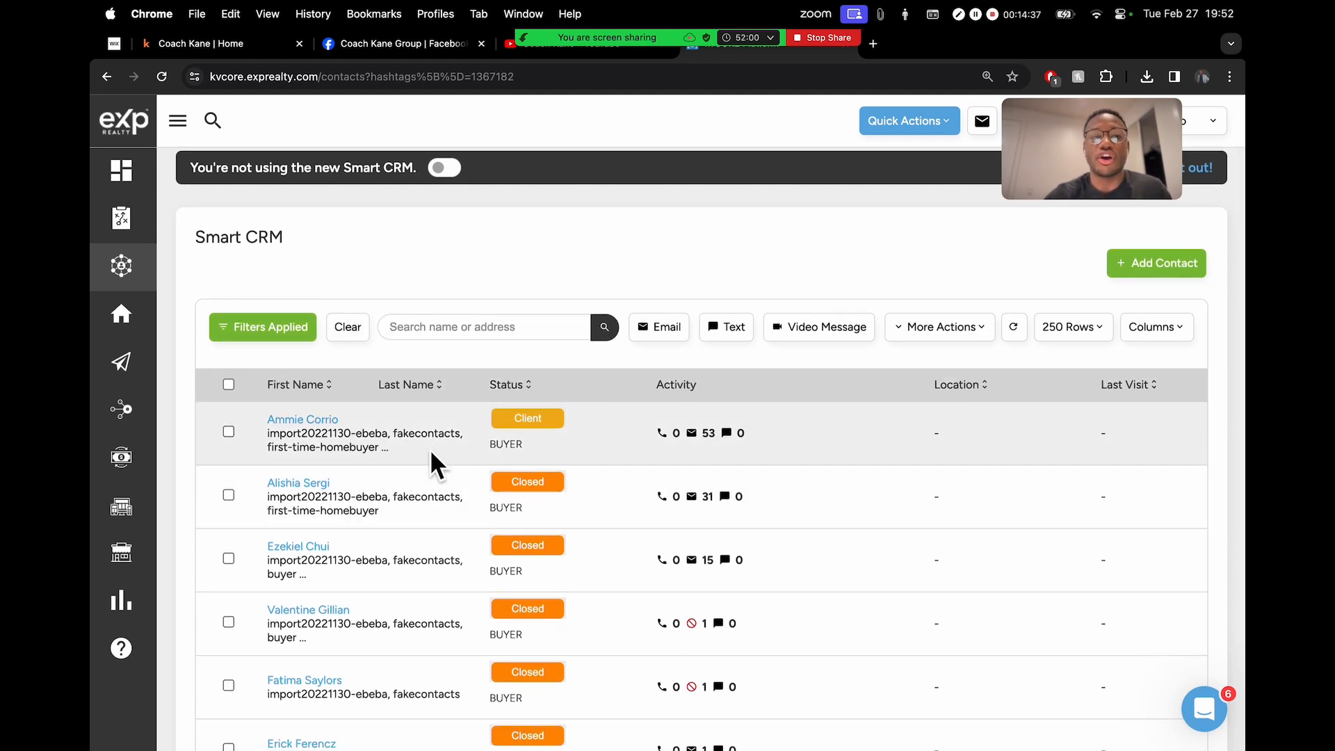
{"action": "scroll", "coordinate": [445, 396], "scroll_direction": "down", "scroll_amount": 5}
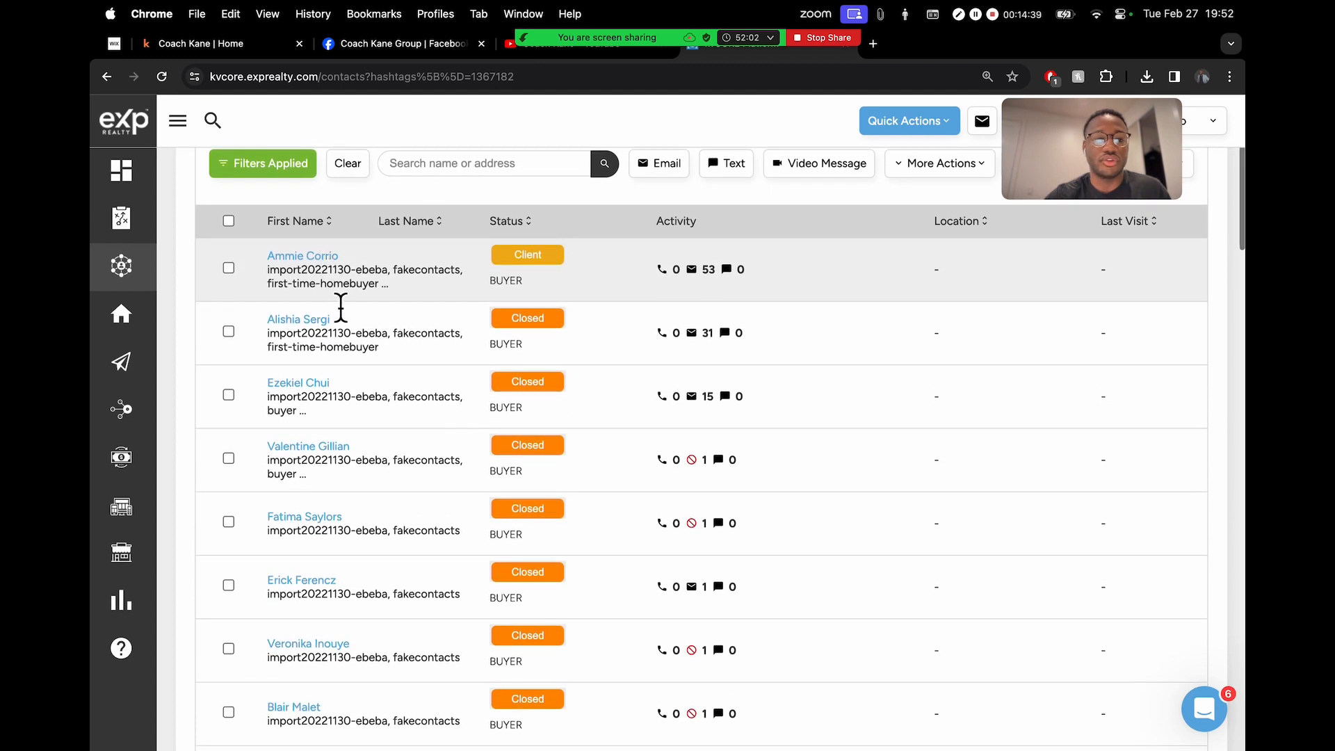
{"action": "scroll", "coordinate": [348, 278], "scroll_direction": "down", "scroll_amount": 3}
{"action": "scroll", "coordinate": [347, 303], "scroll_direction": "down", "scroll_amount": 3}
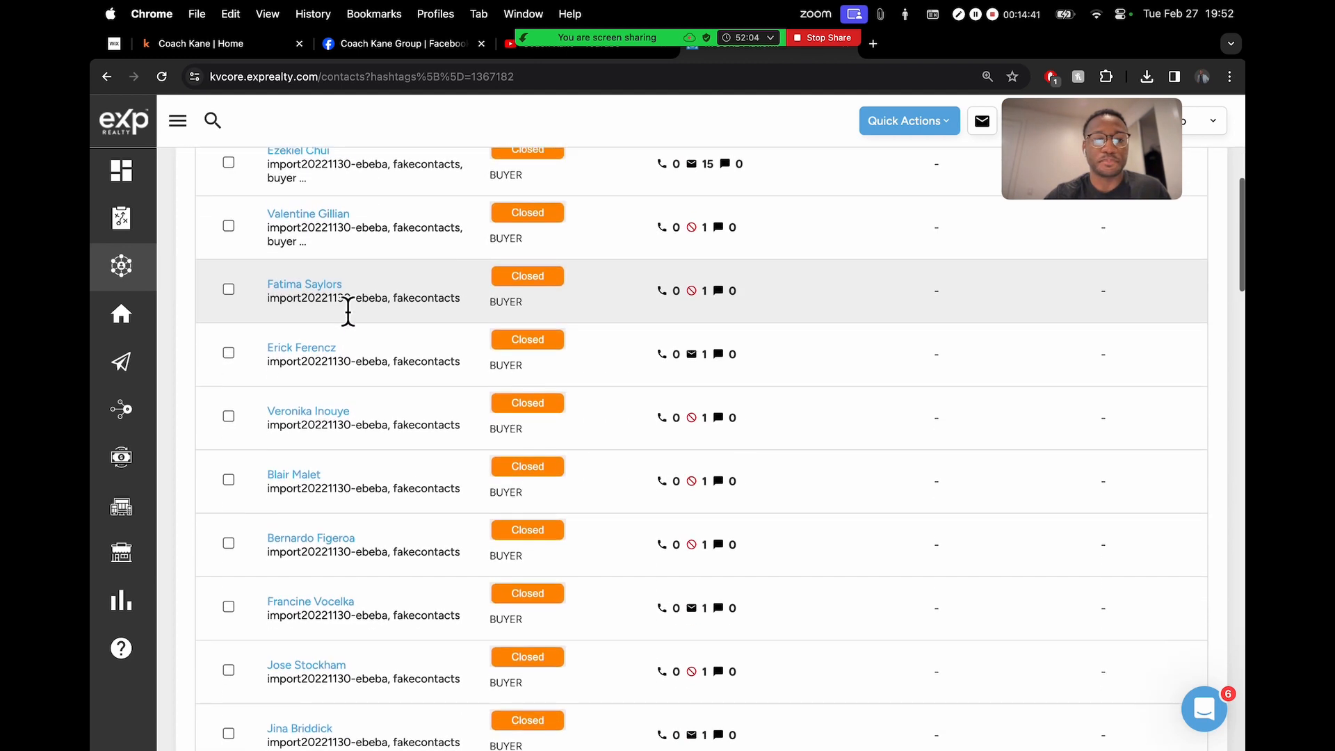
{"action": "scroll", "coordinate": [344, 312], "scroll_direction": "up", "scroll_amount": 8}
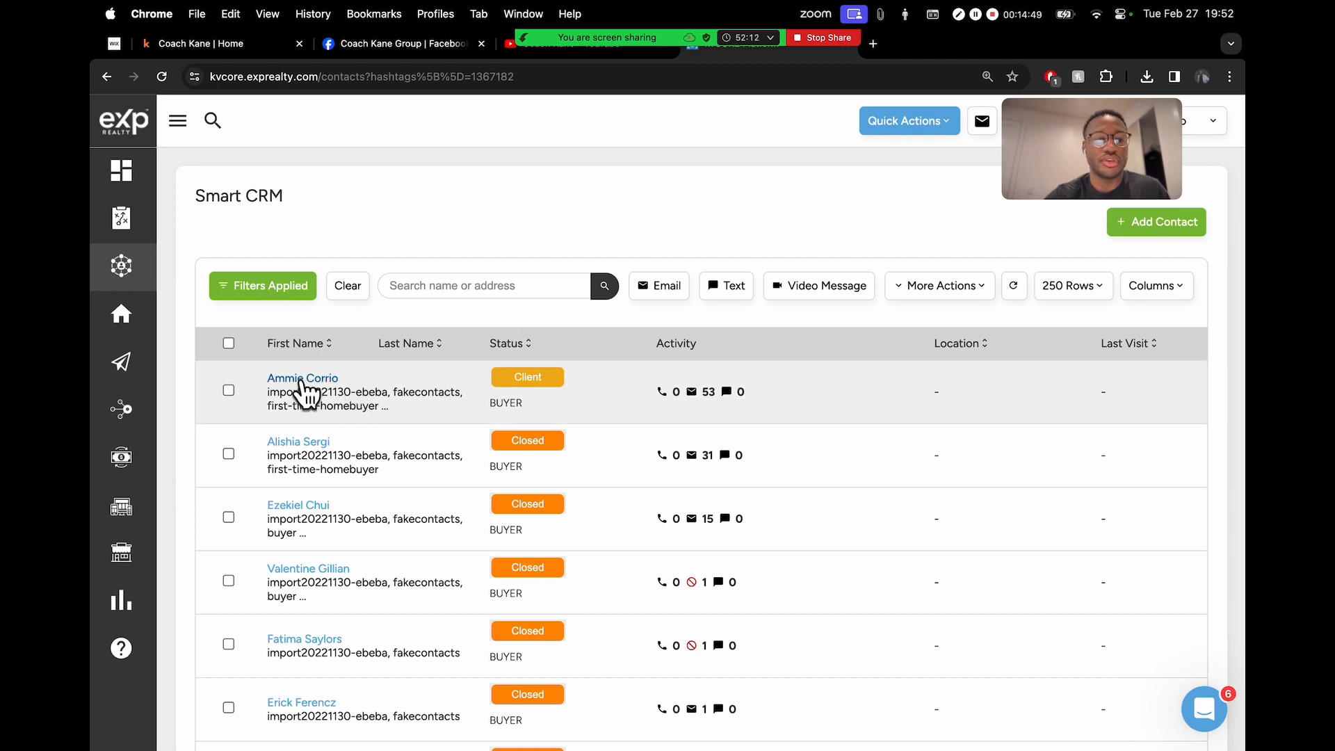
{"action": "scroll", "coordinate": [299, 616], "scroll_direction": "down", "scroll_amount": 5}
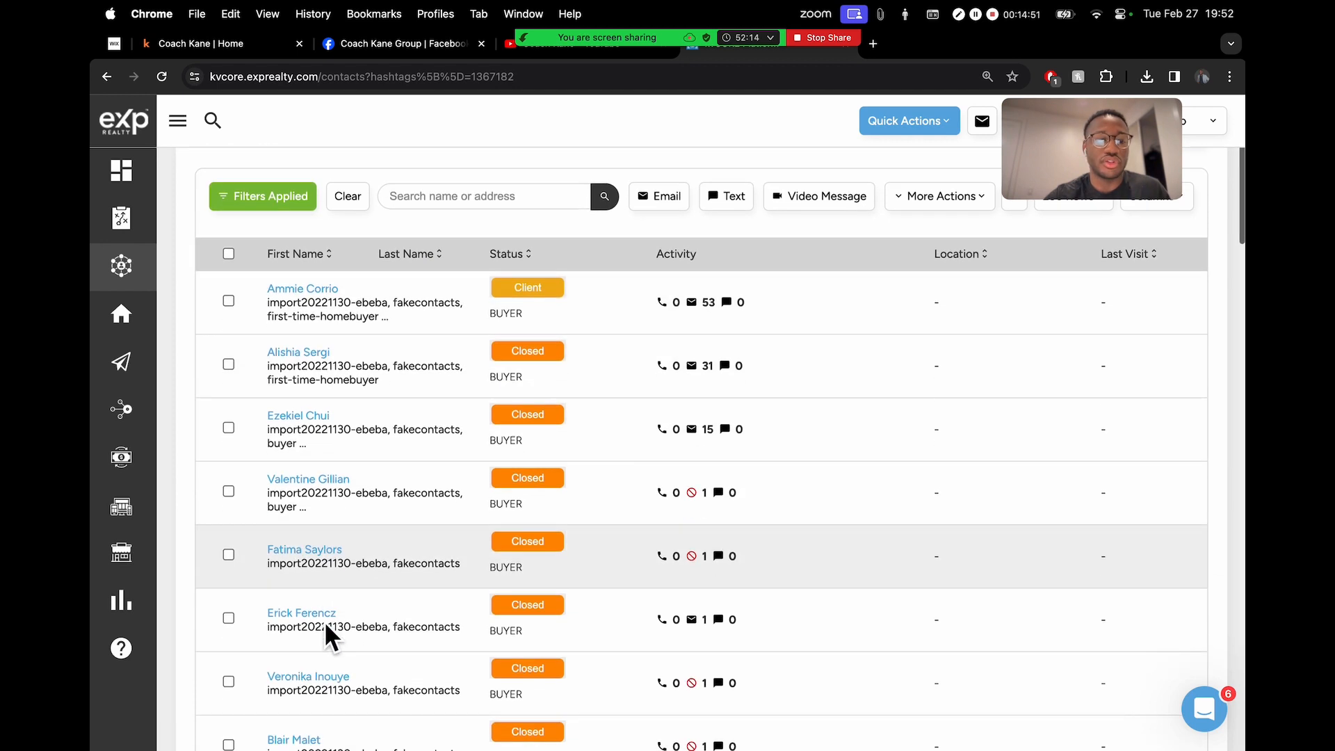
{"action": "scroll", "coordinate": [365, 471], "scroll_direction": "up", "scroll_amount": 8}
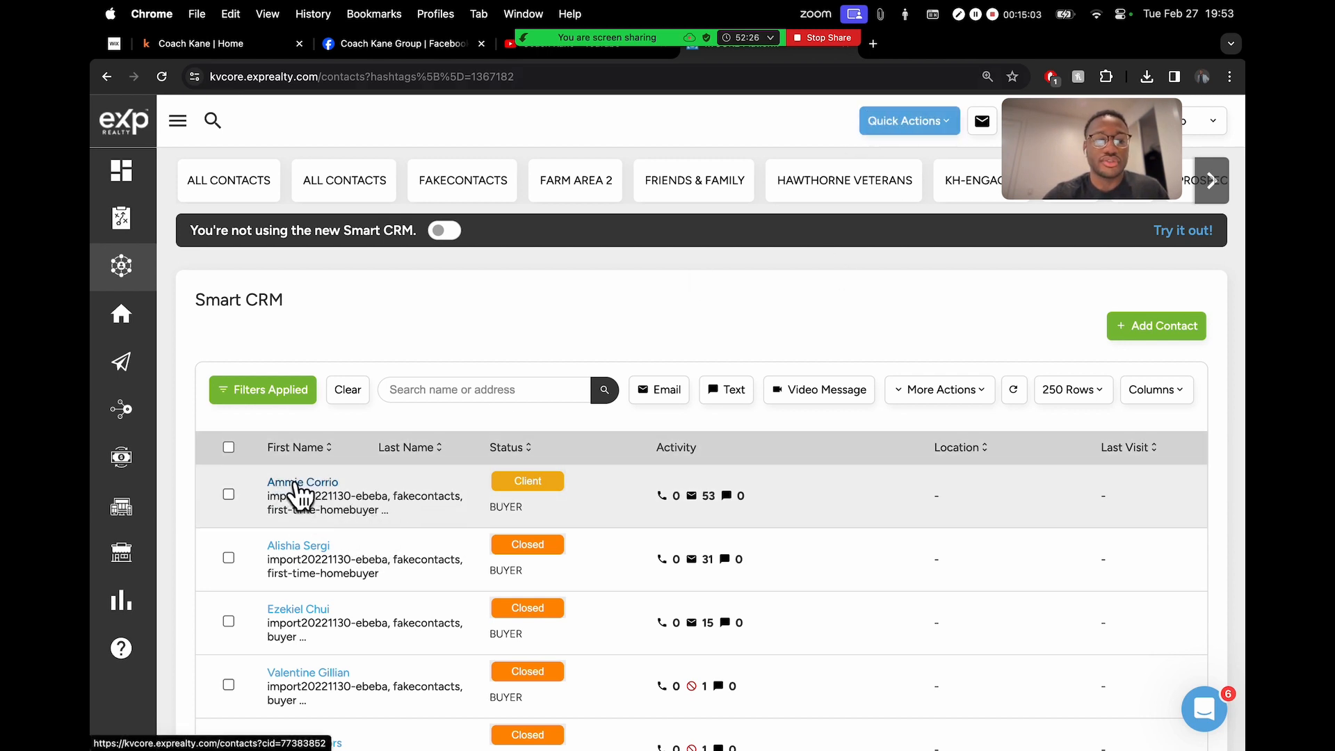
- Open the first contact's record with the browser zoom reduced to 110%, and move the webcam preview clear of the record
{"action": "left_click", "coordinate": [289, 484]}
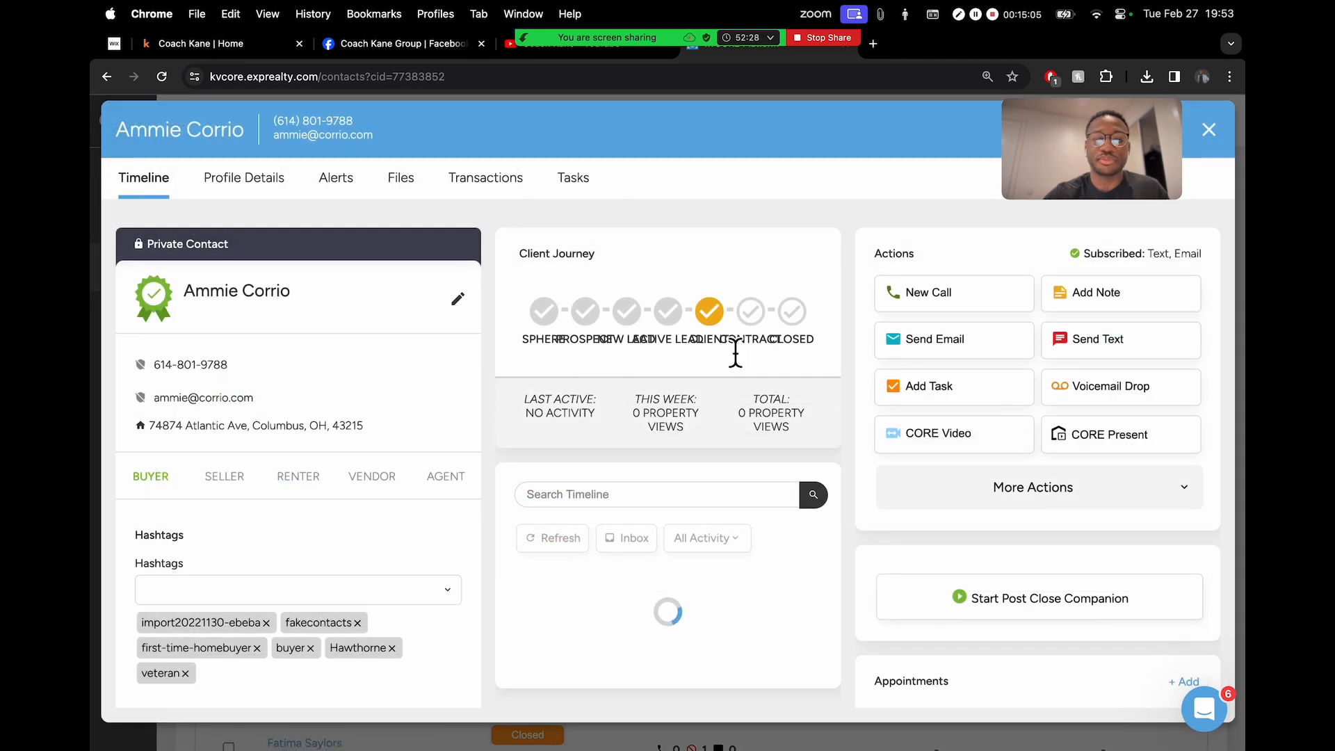
{"action": "left_click", "coordinate": [1230, 76]}
{"action": "left_click", "coordinate": [1131, 360]}
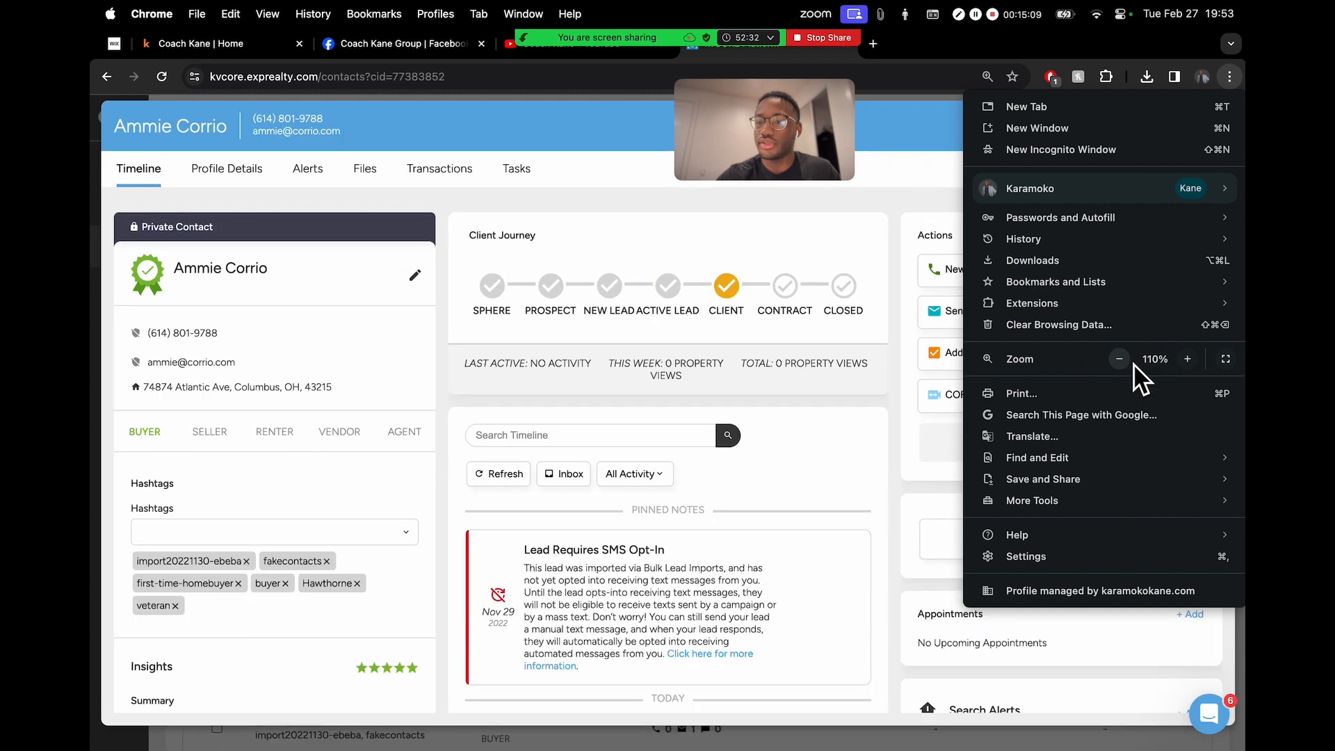
{"action": "left_click", "coordinate": [738, 142]}
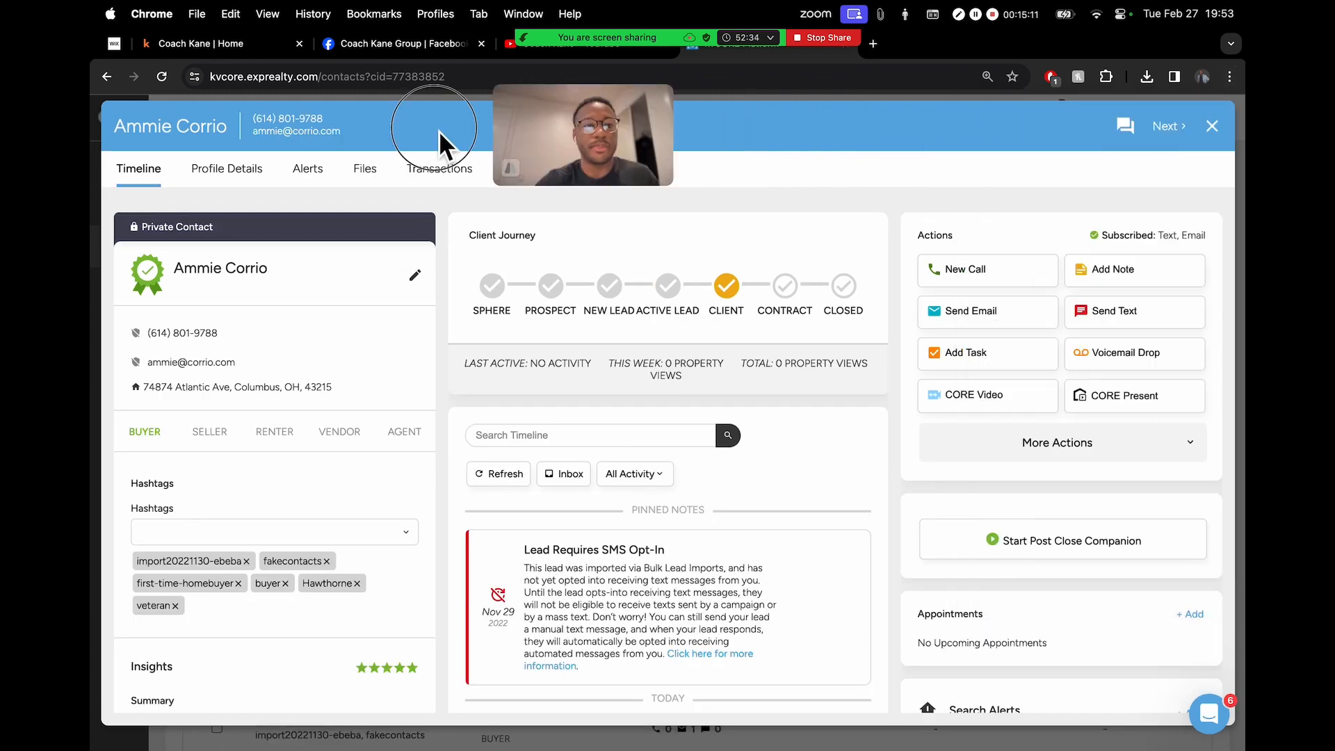
{"action": "left_click_drag", "start_coordinate": [436, 182], "coordinate": [911, 76]}
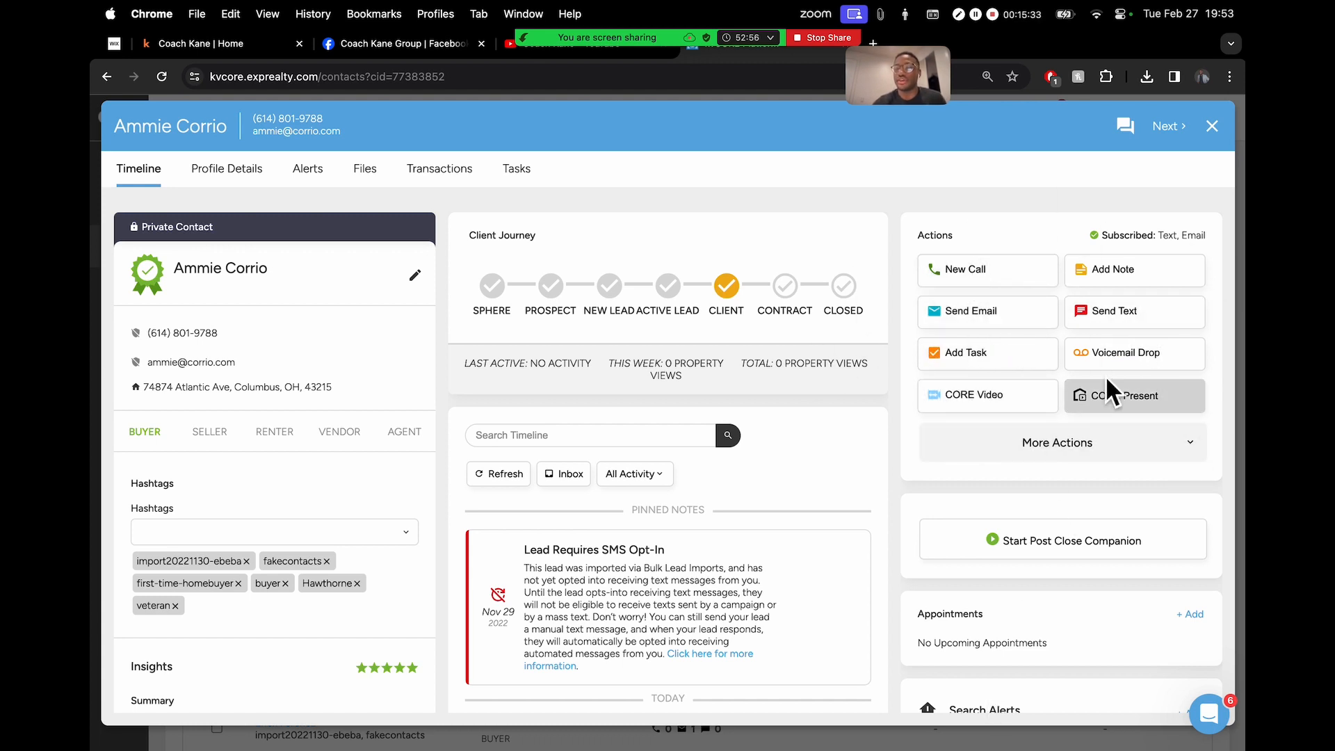
- Examine the Actions section of the contact record to point out the contact's text and email subscription status
{"action": "scroll", "coordinate": [1137, 320], "scroll_direction": "up", "scroll_amount": 5}
{"action": "scroll", "coordinate": [1136, 320], "scroll_direction": "up", "scroll_amount": 2}
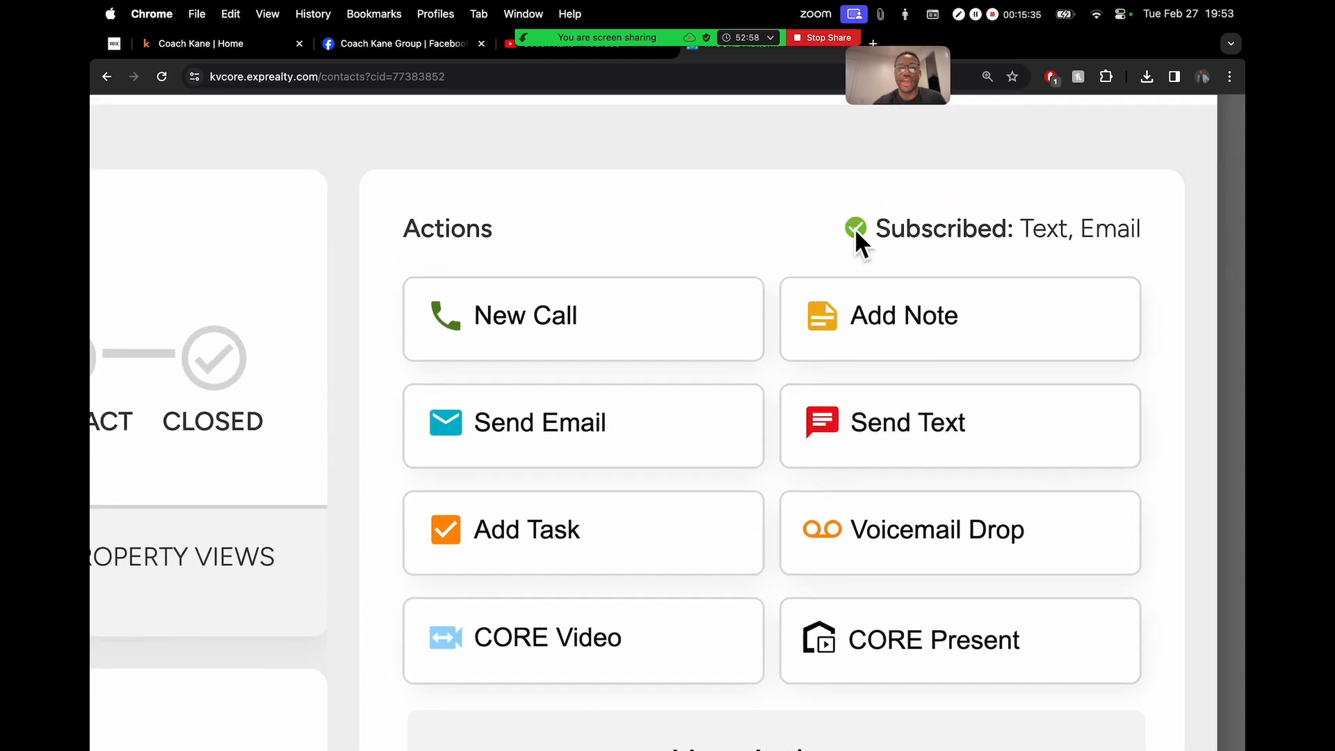
{"action": "left_click_drag", "start_coordinate": [367, 233], "coordinate": [529, 235]}
{"action": "left_click", "coordinate": [597, 237]}
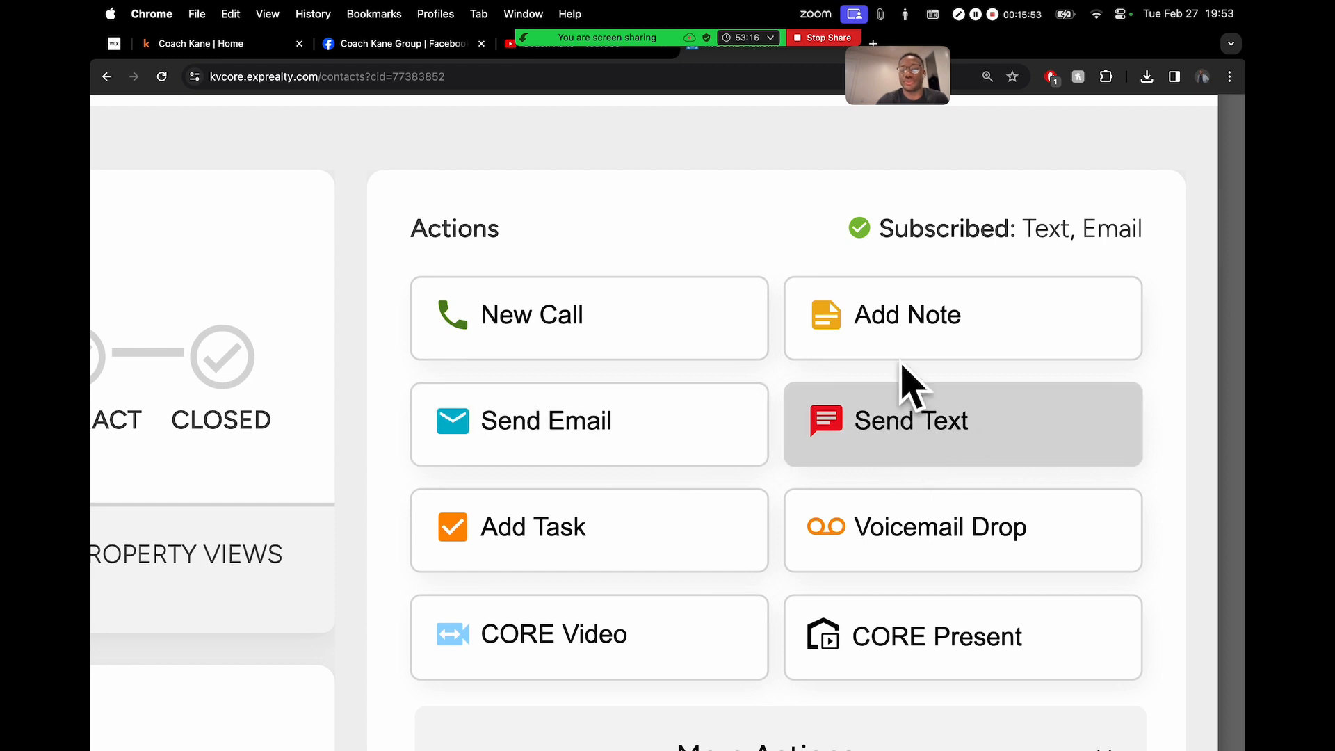
{"action": "scroll", "coordinate": [656, 178], "scroll_direction": "down", "scroll_amount": 10}
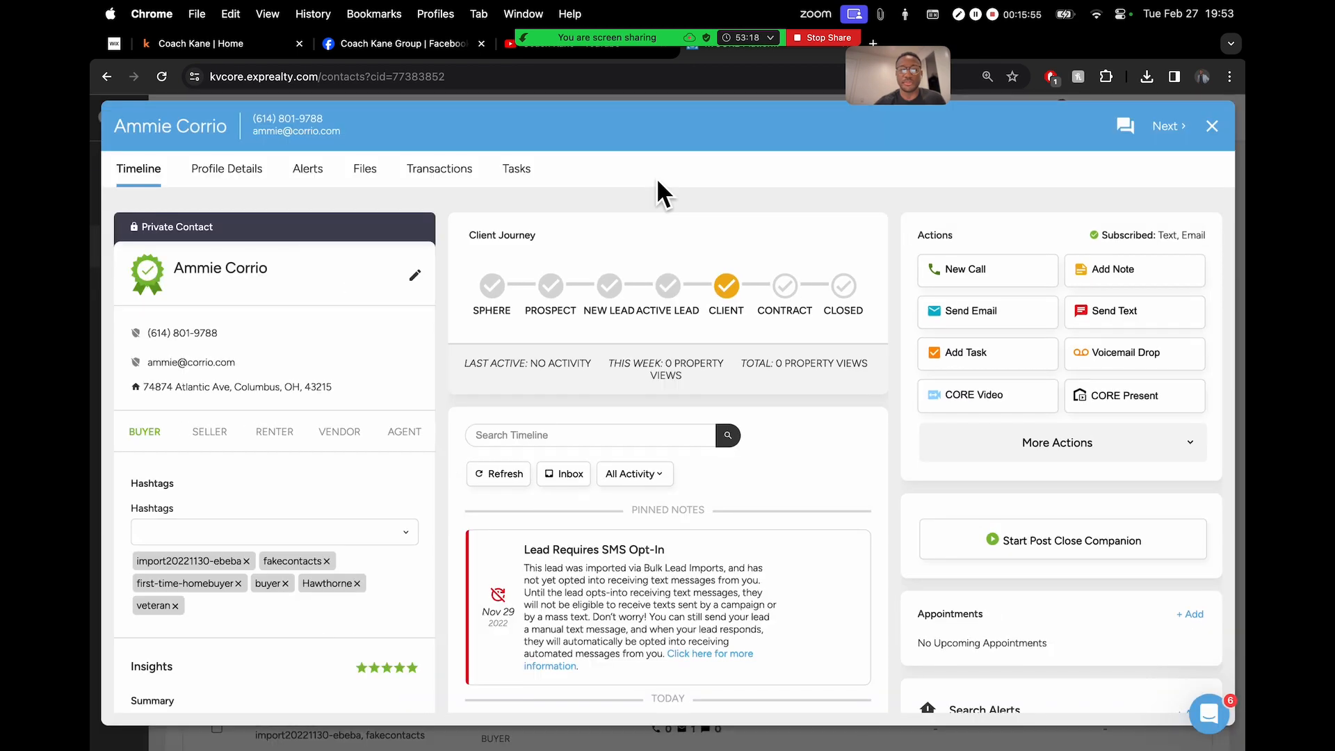
- Switch to the Zoom meeting chat, read back through the messages sent to everyone, and close the chat
{"action": "mouse_move", "coordinate": [594, 39]}
{"action": "left_click", "coordinate": [491, 56]}
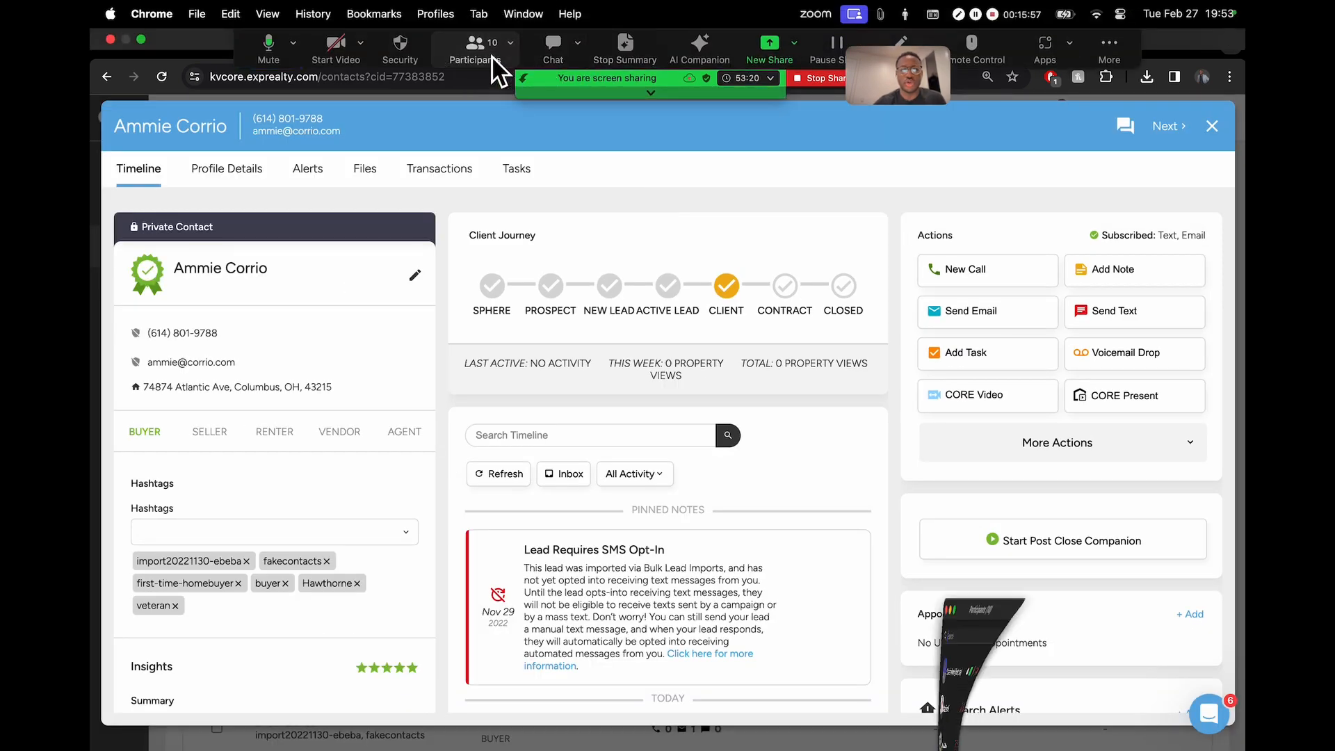
{"action": "left_click", "coordinate": [491, 56]}
{"action": "left_click", "coordinate": [553, 50]}
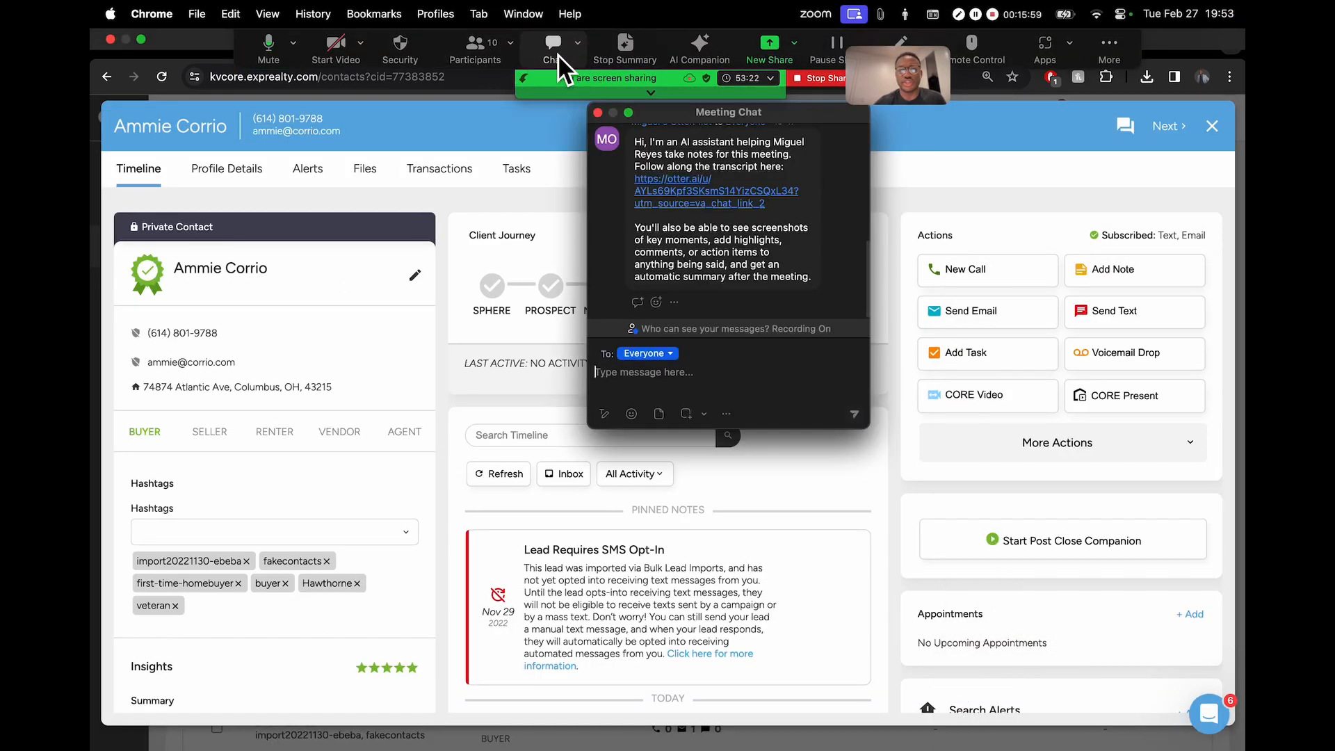
{"action": "right_click", "coordinate": [678, 252]}
{"action": "left_click", "coordinate": [785, 261]}
{"action": "left_click", "coordinate": [813, 272]}
{"action": "scroll", "coordinate": [813, 273], "scroll_direction": "up", "scroll_amount": 2}
{"action": "scroll", "coordinate": [814, 272], "scroll_direction": "down", "scroll_amount": 2}
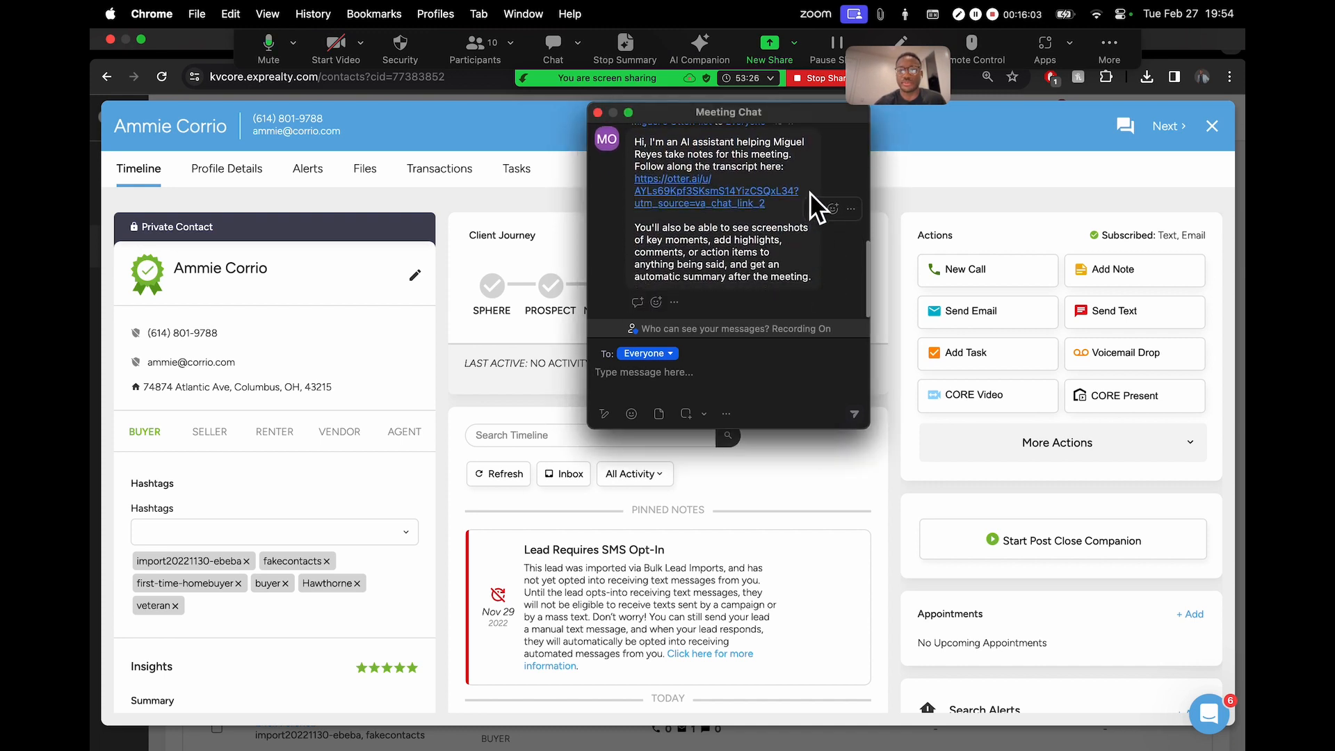
{"action": "scroll", "coordinate": [810, 192], "scroll_direction": "up", "scroll_amount": 3}
{"action": "scroll", "coordinate": [758, 176], "scroll_direction": "up", "scroll_amount": 2}
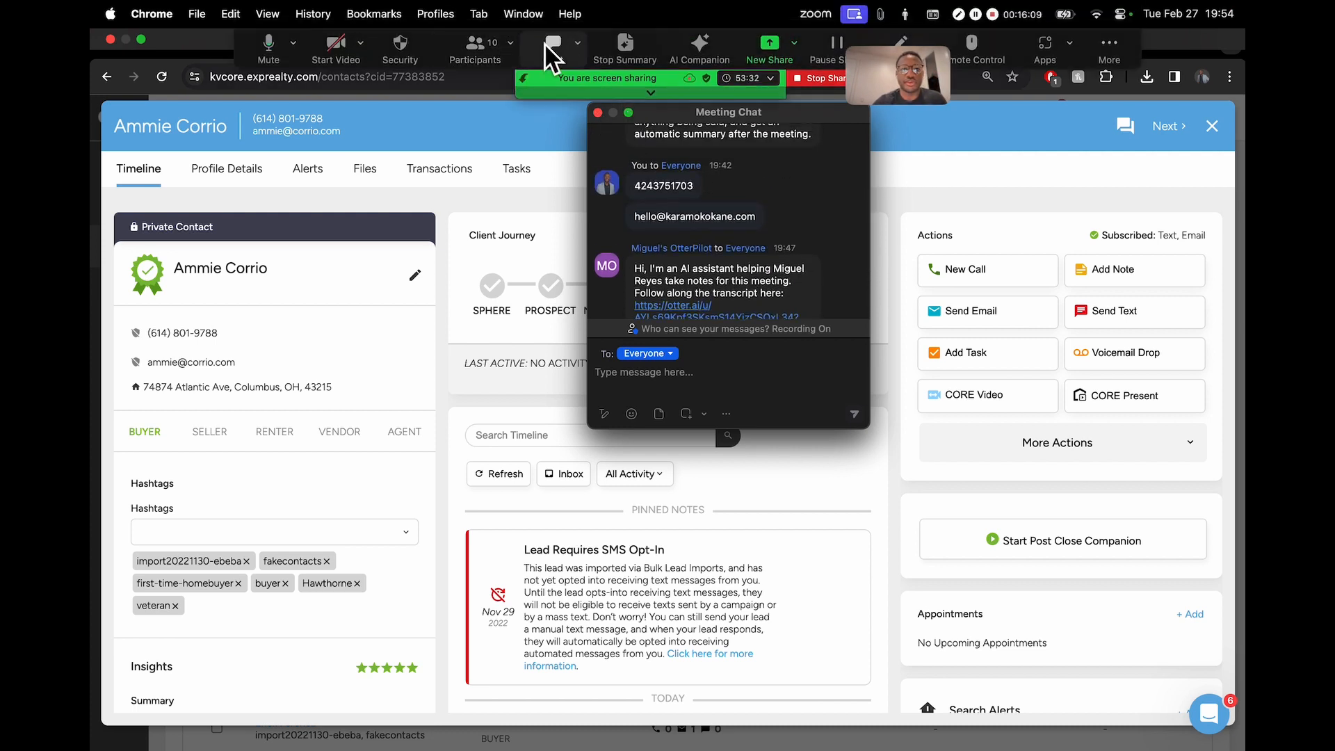
{"action": "left_click", "coordinate": [599, 114]}
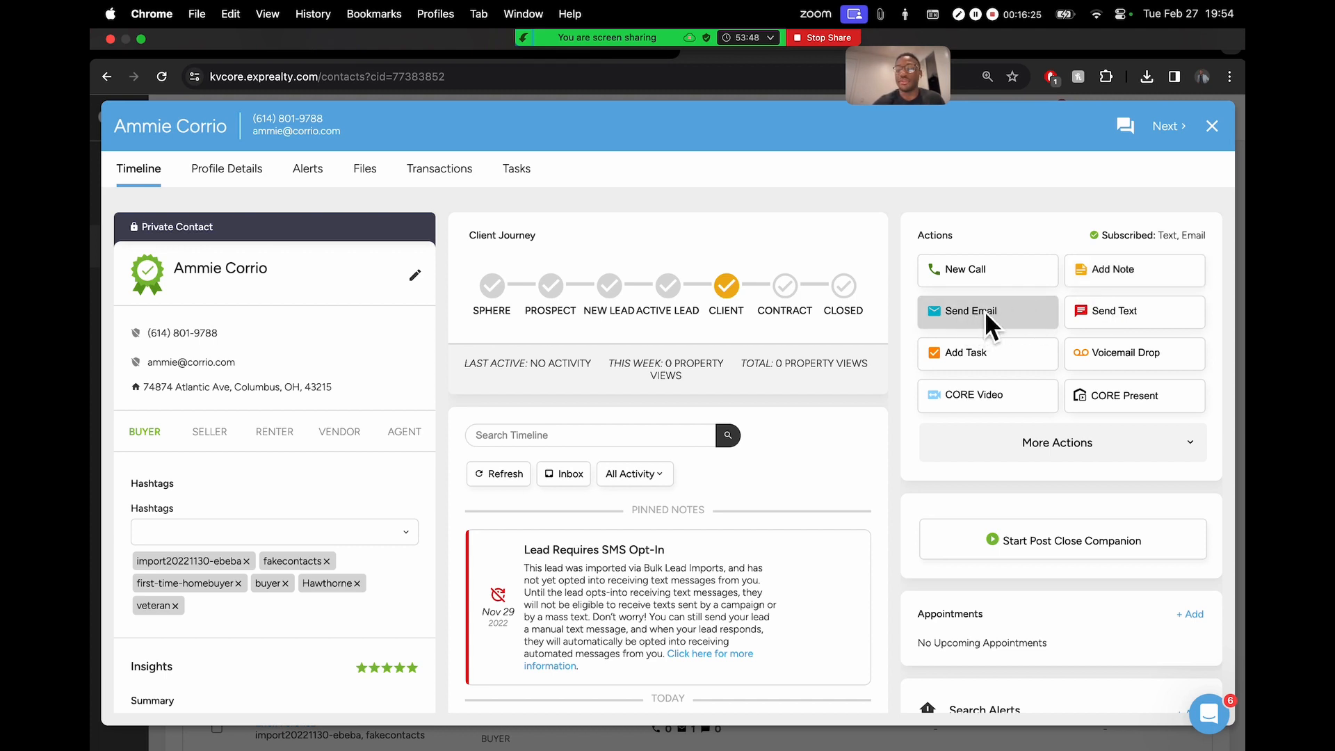
- Point out the communication options on the contact record and start an email to the contact
{"action": "scroll", "coordinate": [1001, 310], "scroll_direction": "up", "scroll_amount": 5}
{"action": "scroll", "coordinate": [1002, 310], "scroll_direction": "right", "scroll_amount": 5}
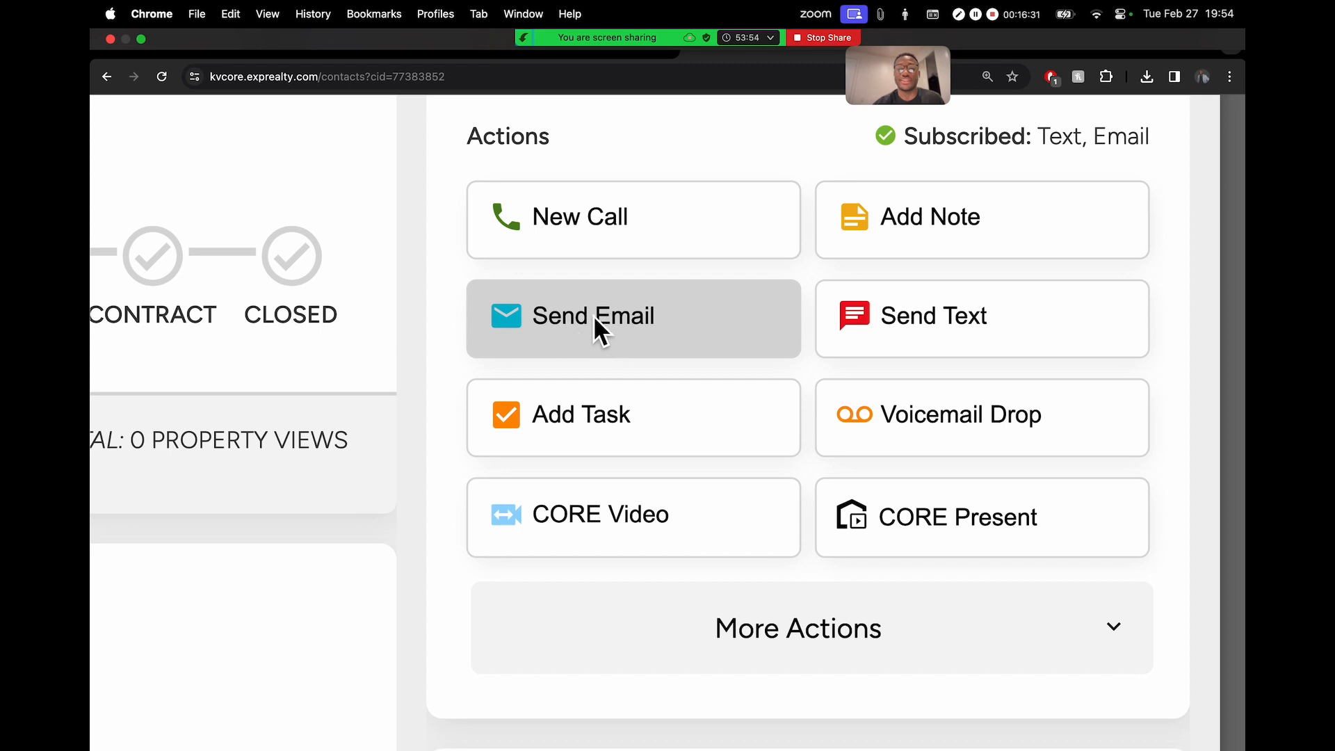
{"action": "scroll", "coordinate": [594, 315], "scroll_direction": "down", "scroll_amount": 5}
{"action": "left_click", "coordinate": [727, 313]}
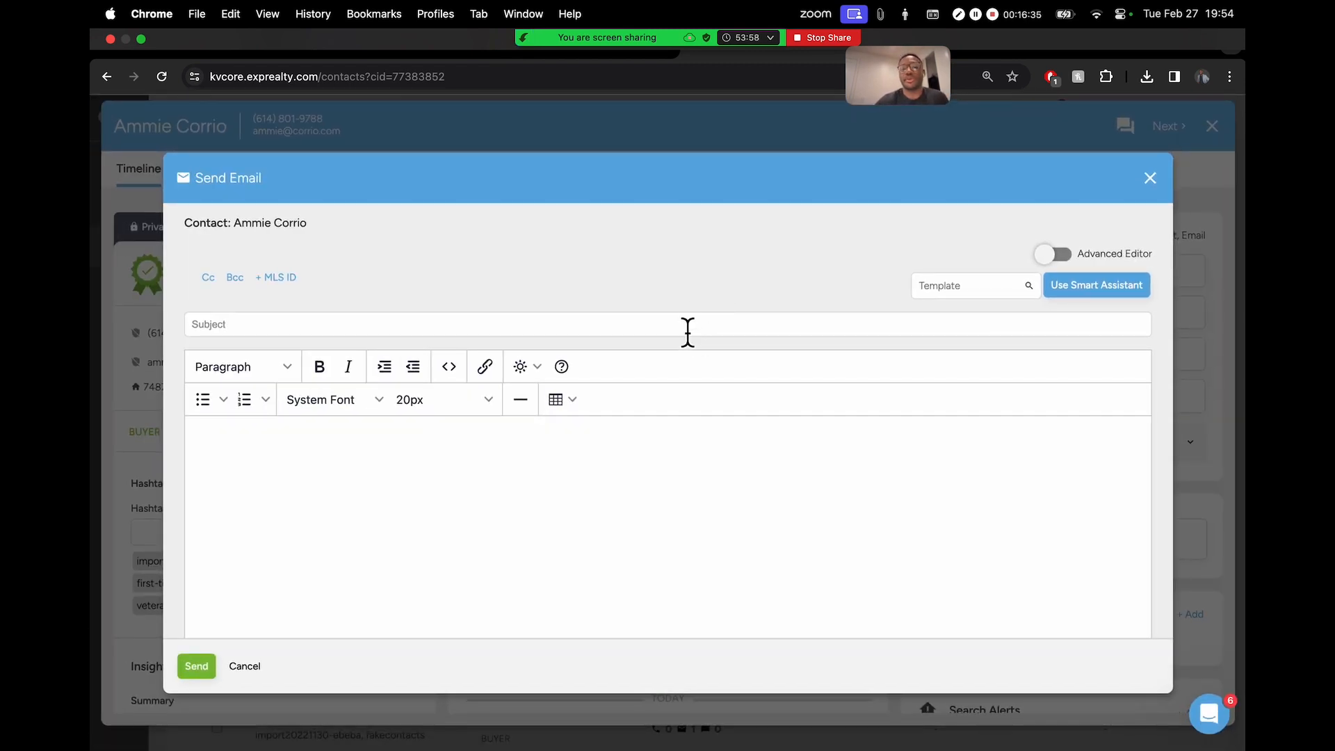
- Fill the email with the placeholder body "kjbcewkjbckjwebkjwebjkvwe" and the subject "kj vkjwe kjv kwek"
{"action": "type", "text": "kjbcewkjbckjwebkjwebjkvwe"}
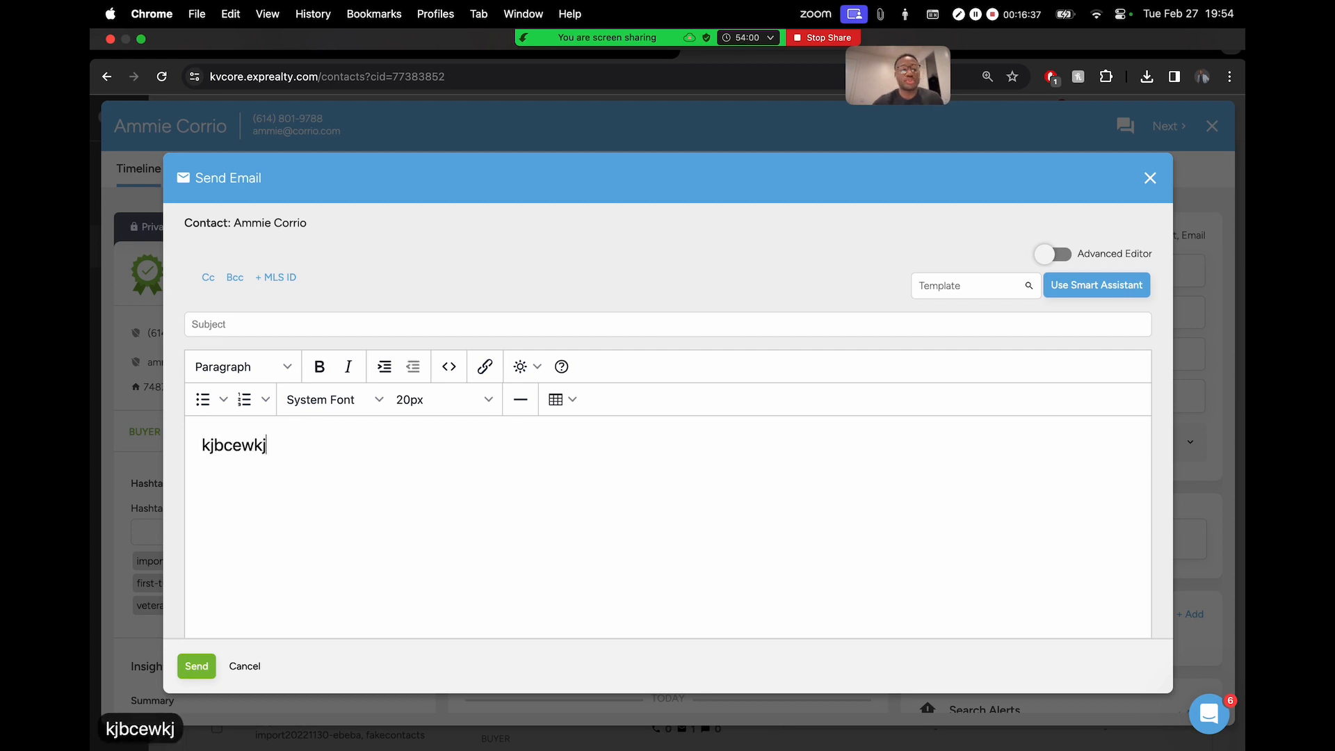
{"action": "left_click", "coordinate": [616, 333]}
{"action": "type", "text": "kj vkjwe kjv kwek"}
{"action": "scroll", "coordinate": [532, 393], "scroll_direction": "down", "scroll_amount": 2}
{"action": "scroll", "coordinate": [570, 389], "scroll_direction": "up", "scroll_amount": 2}
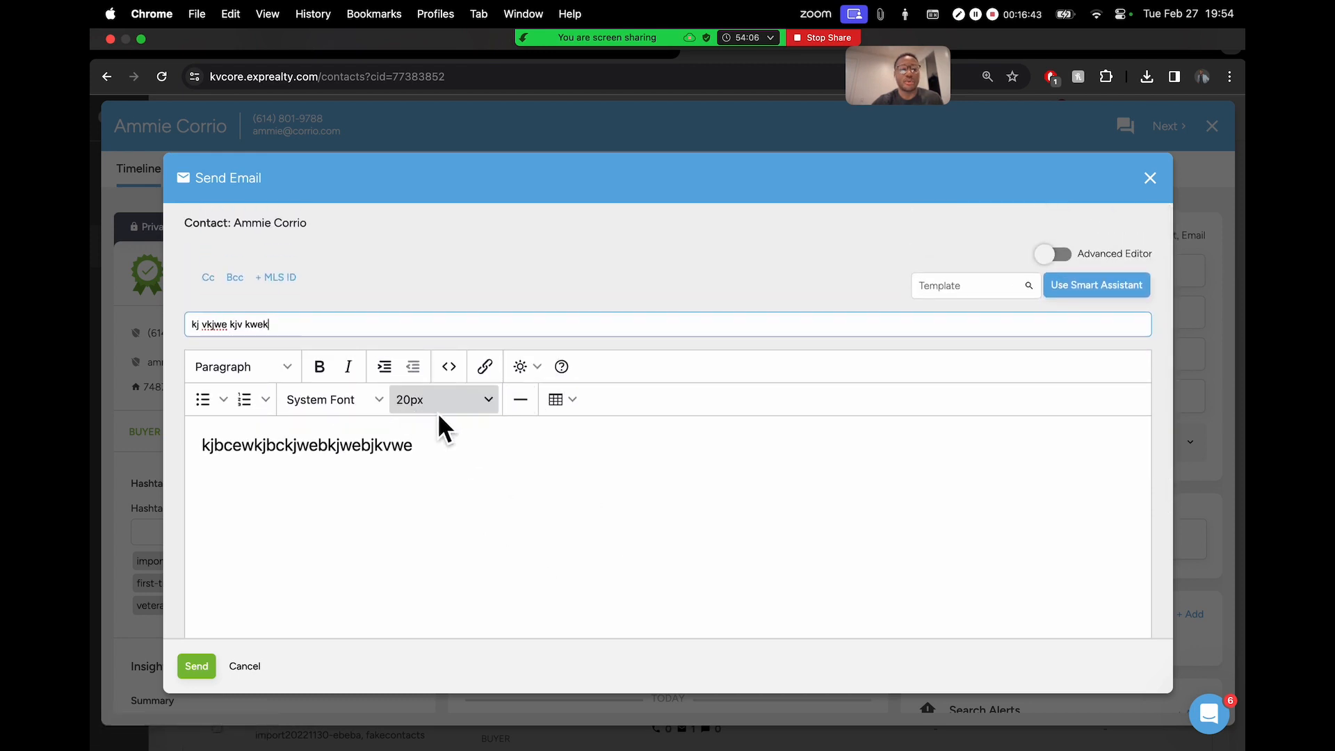
- Clear the placeholder text from the email's body and subject
{"action": "double_click", "coordinate": [435, 452]}
{"action": "key", "text": "BackSpace"}
{"action": "triple_click", "coordinate": [365, 330]}
{"action": "key", "text": "BackSpace"}
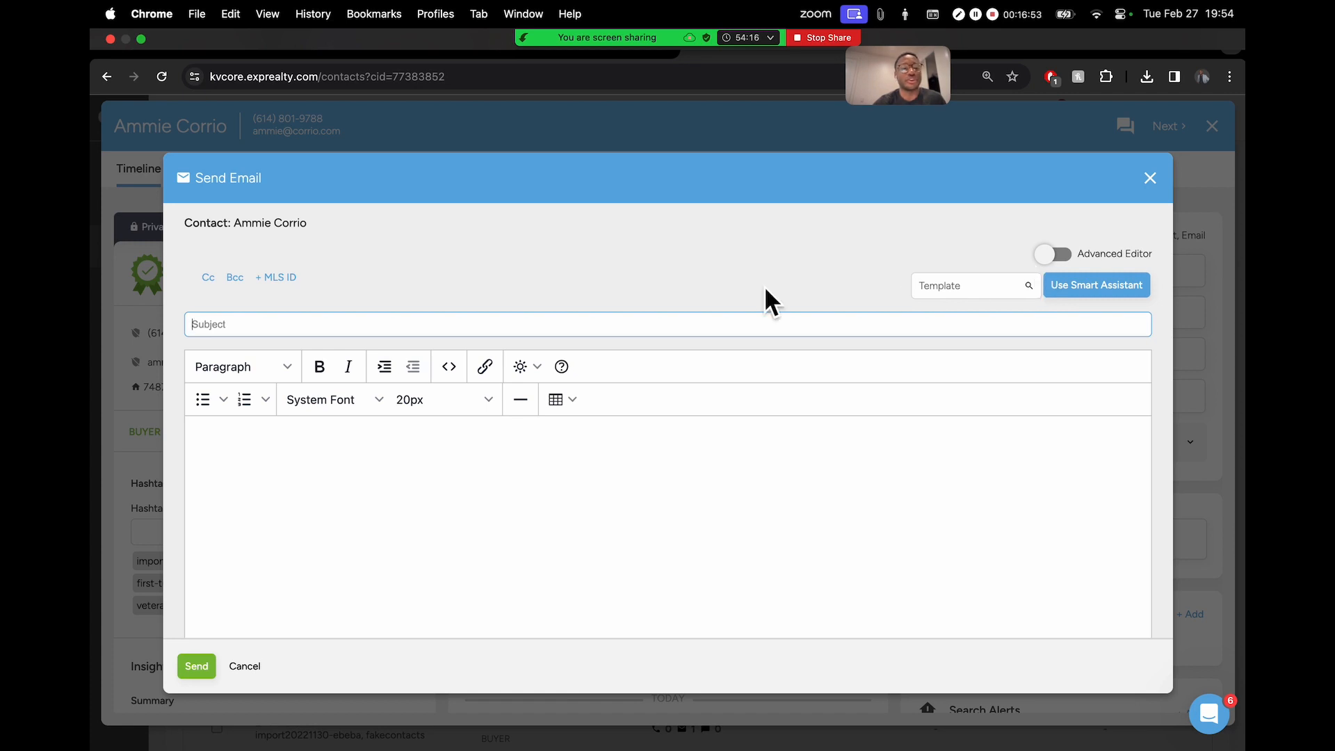
{"action": "left_click", "coordinate": [799, 264]}
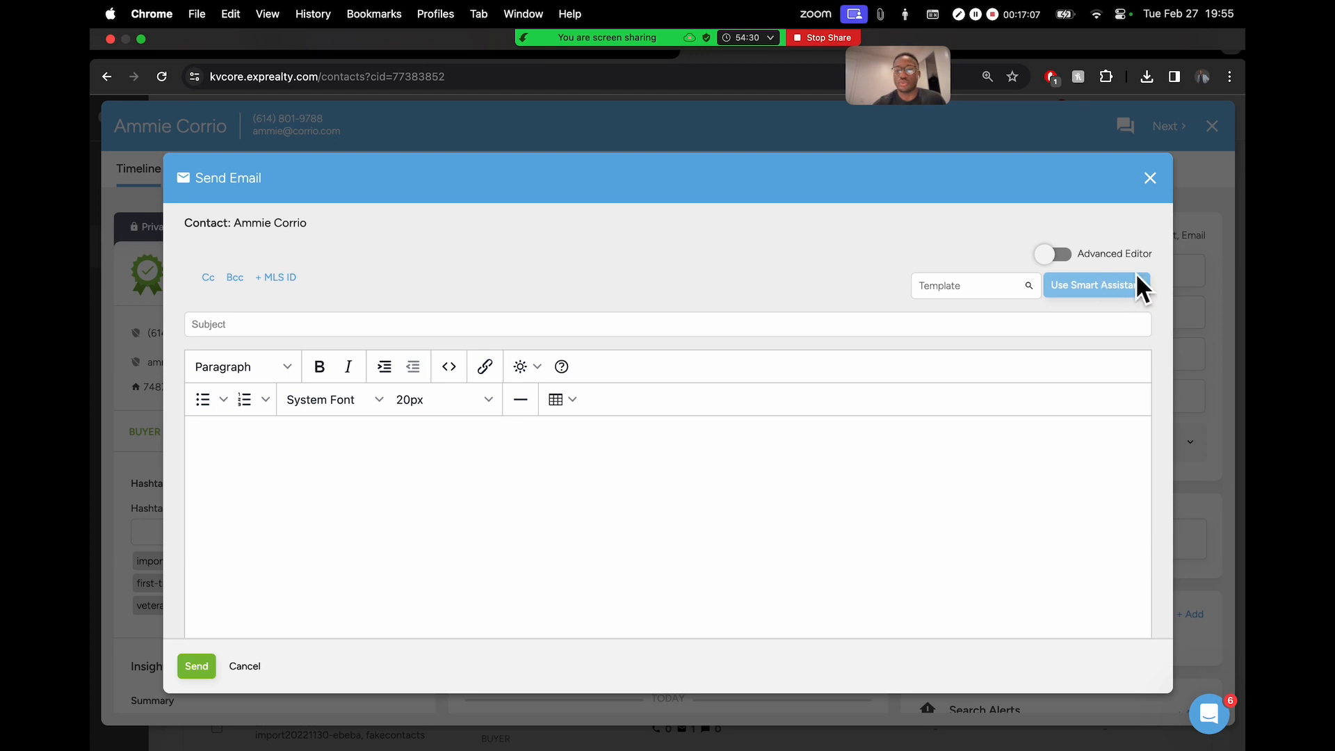
- Point out the Smart Assistant option in the email form and close the form without sending
{"action": "scroll", "coordinate": [1107, 285], "scroll_direction": "up", "scroll_amount": 5}
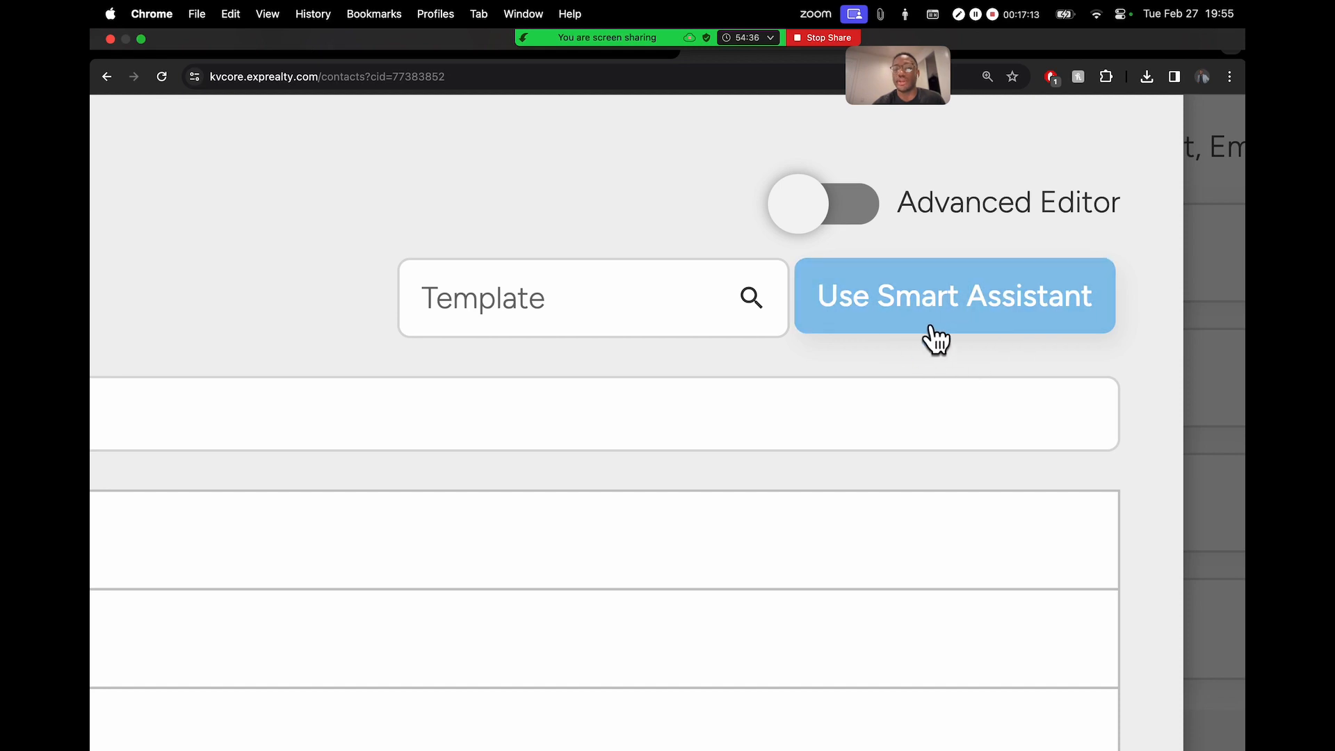
{"action": "scroll", "coordinate": [935, 340], "scroll_direction": "down", "scroll_amount": 5}
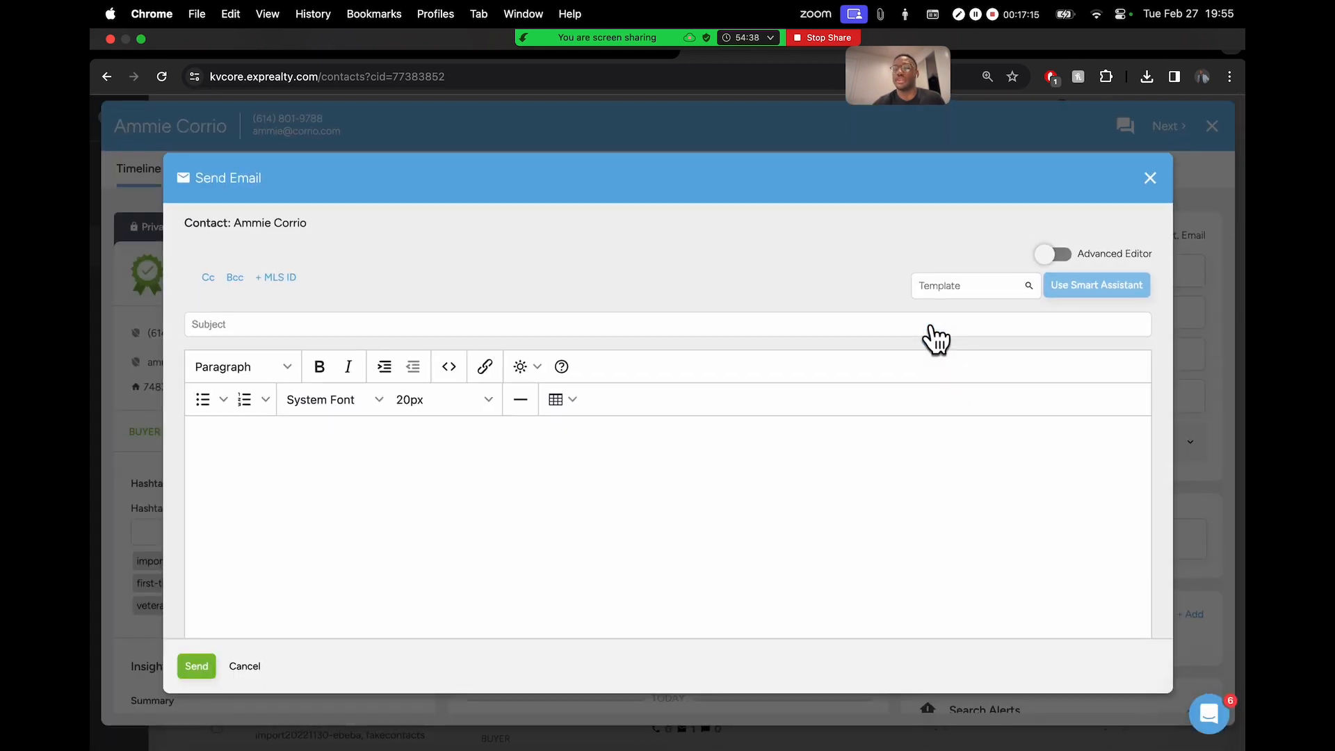
{"action": "left_click", "coordinate": [1153, 188]}
{"action": "left_click", "coordinate": [628, 421]}
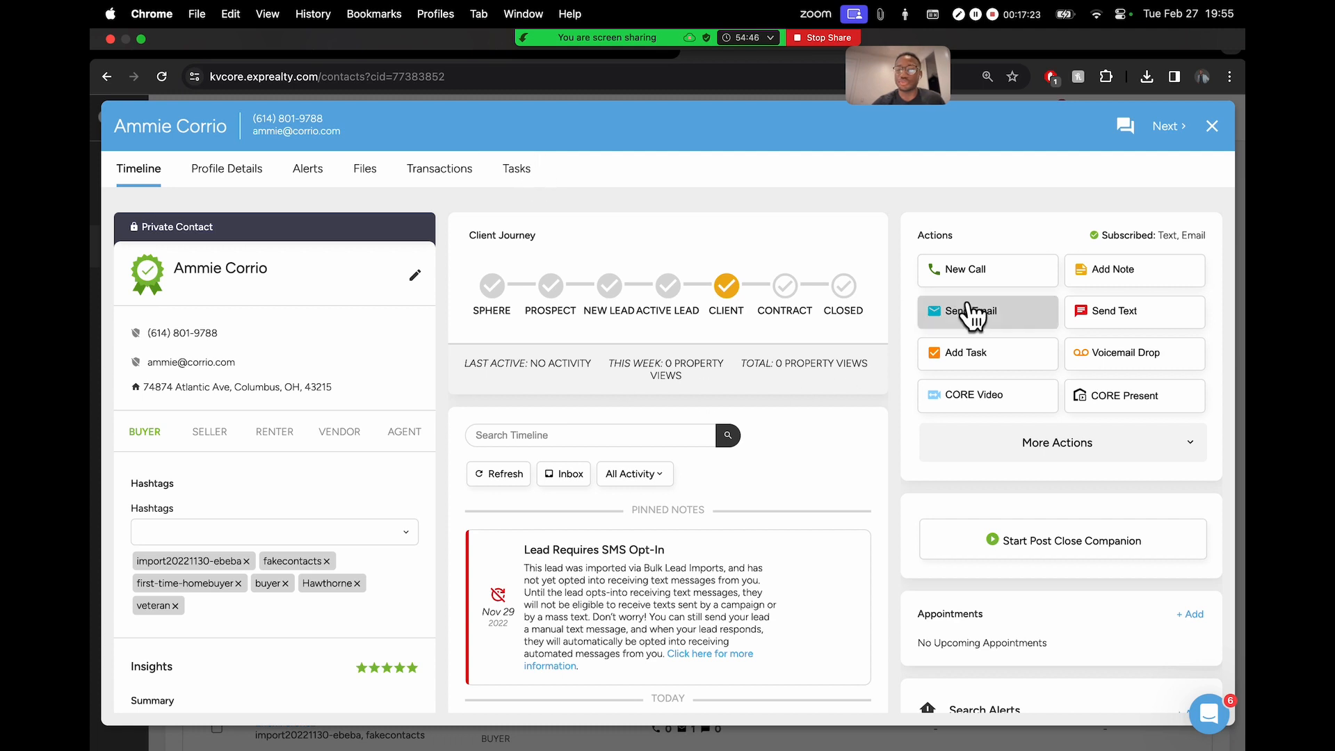
- Reopen the Send Email form from the contact's Actions section
{"action": "left_click_drag", "start_coordinate": [954, 235], "coordinate": [925, 235]}
{"action": "scroll", "coordinate": [1152, 316], "scroll_direction": "up", "scroll_amount": 5}
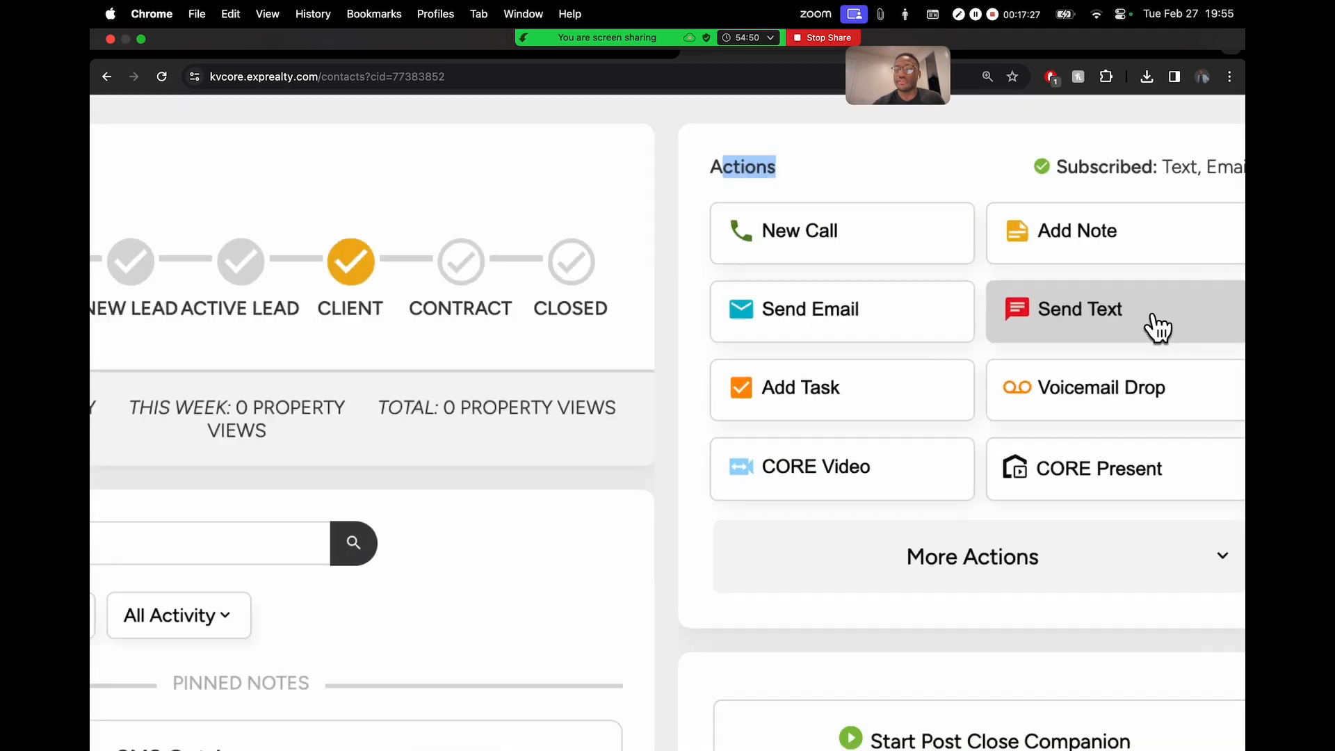
{"action": "scroll", "coordinate": [1153, 317], "scroll_direction": "right", "scroll_amount": 2}
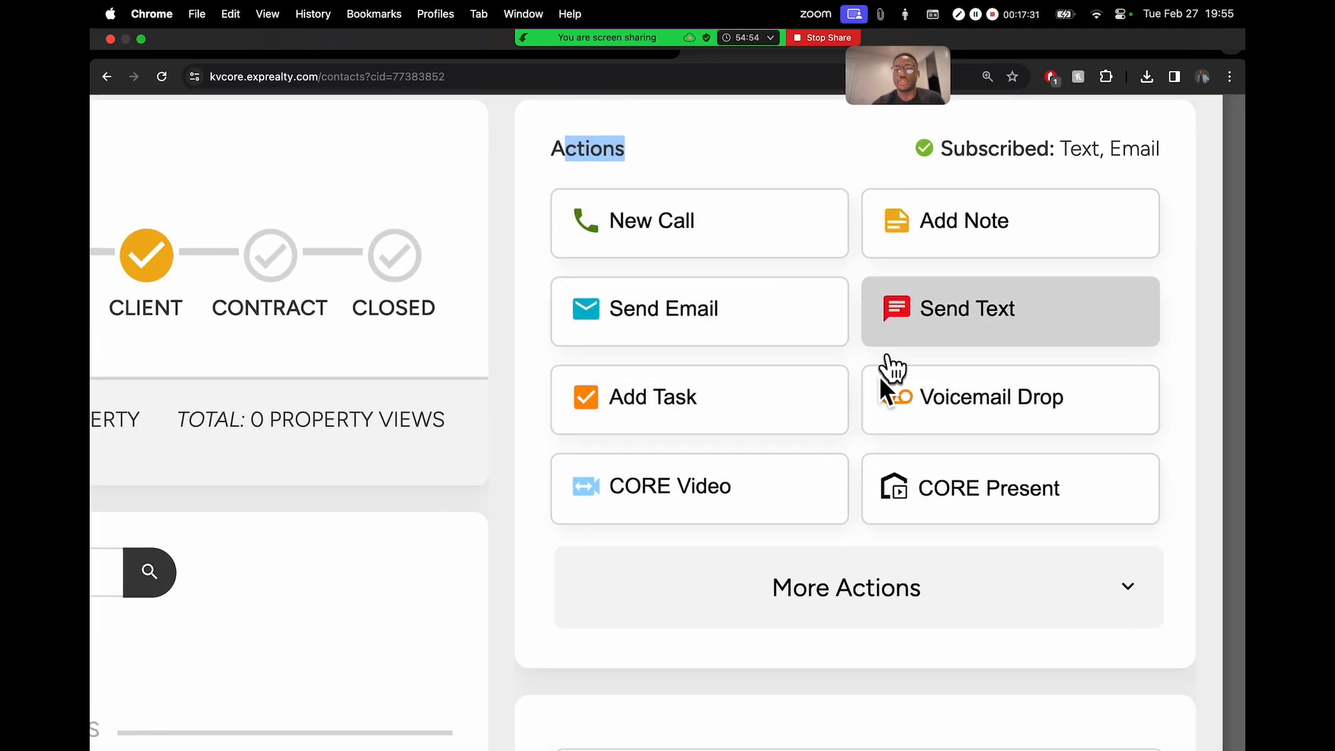
{"action": "left_click", "coordinate": [678, 323]}
{"action": "scroll", "coordinate": [678, 326], "scroll_direction": "down", "scroll_amount": 5}
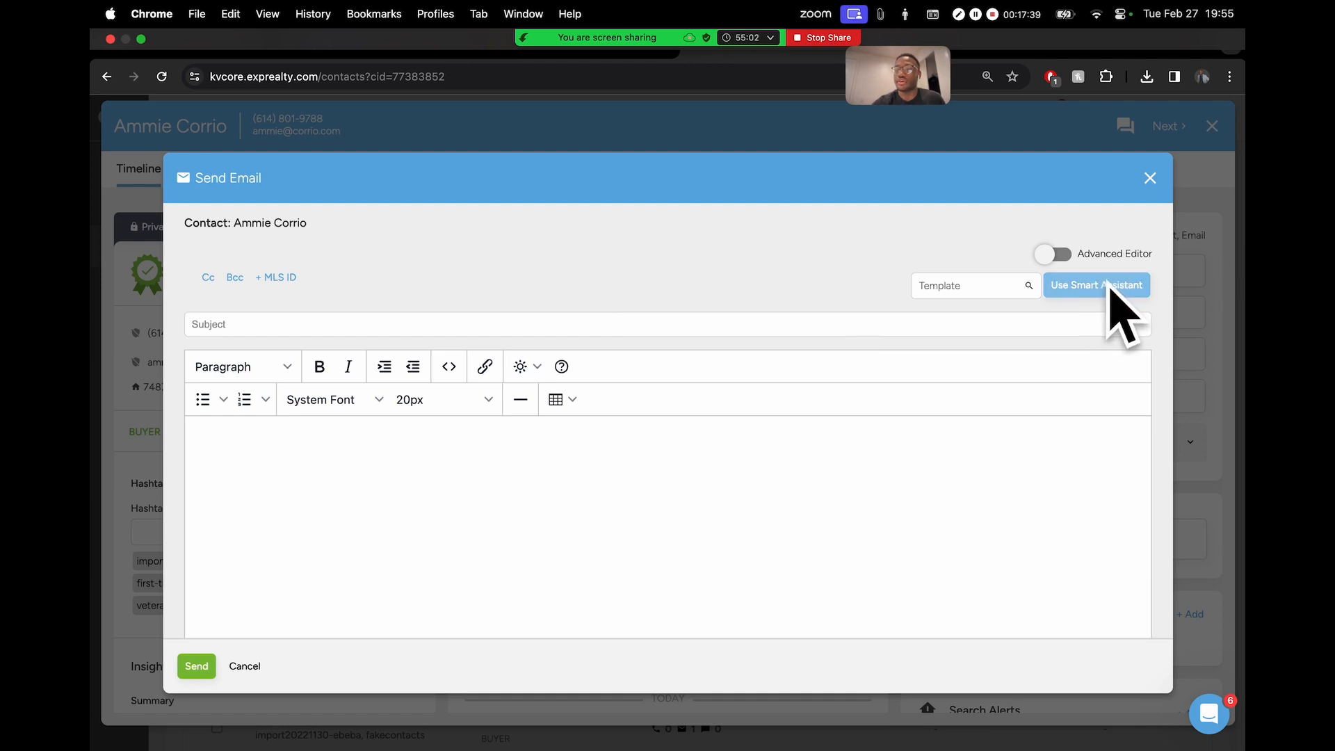
- Turn on the Smart Assistant for composing this email
{"action": "scroll", "coordinate": [1111, 299], "scroll_direction": "up", "scroll_amount": 5}
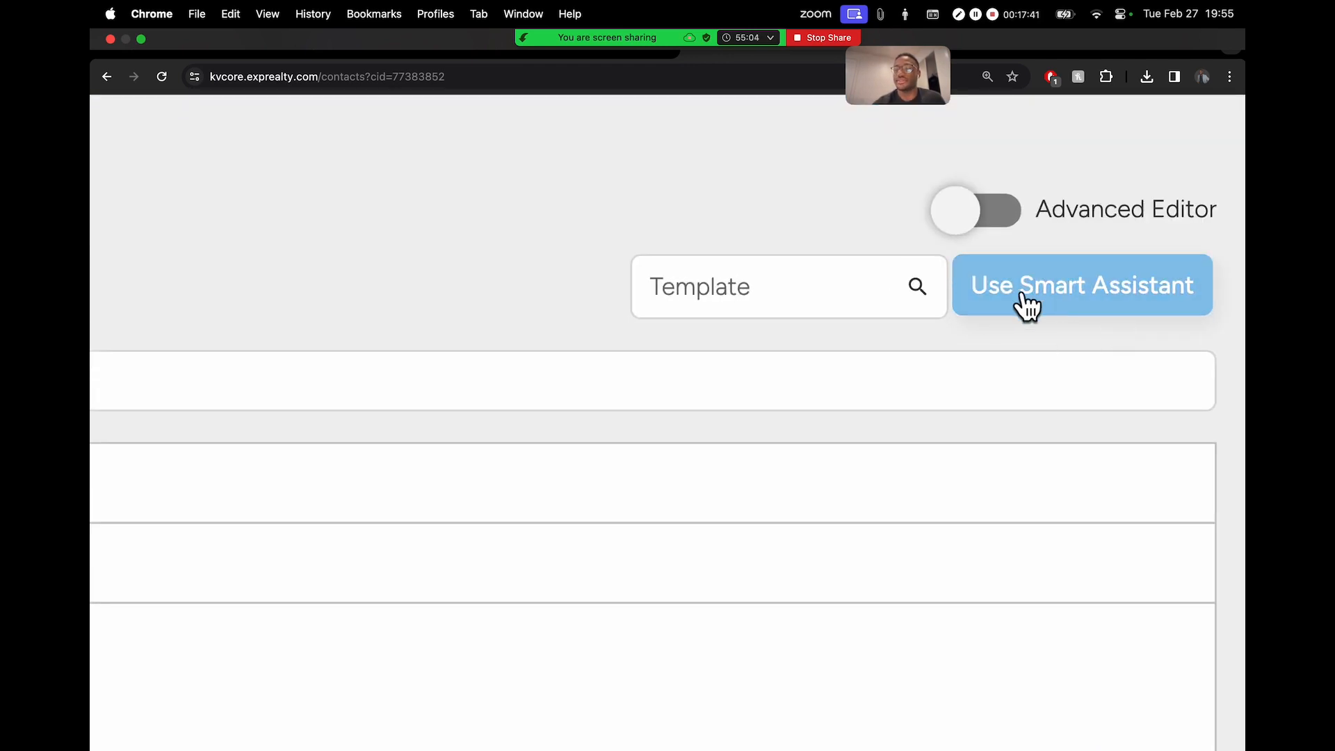
{"action": "scroll", "coordinate": [1094, 301], "scroll_direction": "down", "scroll_amount": 5}
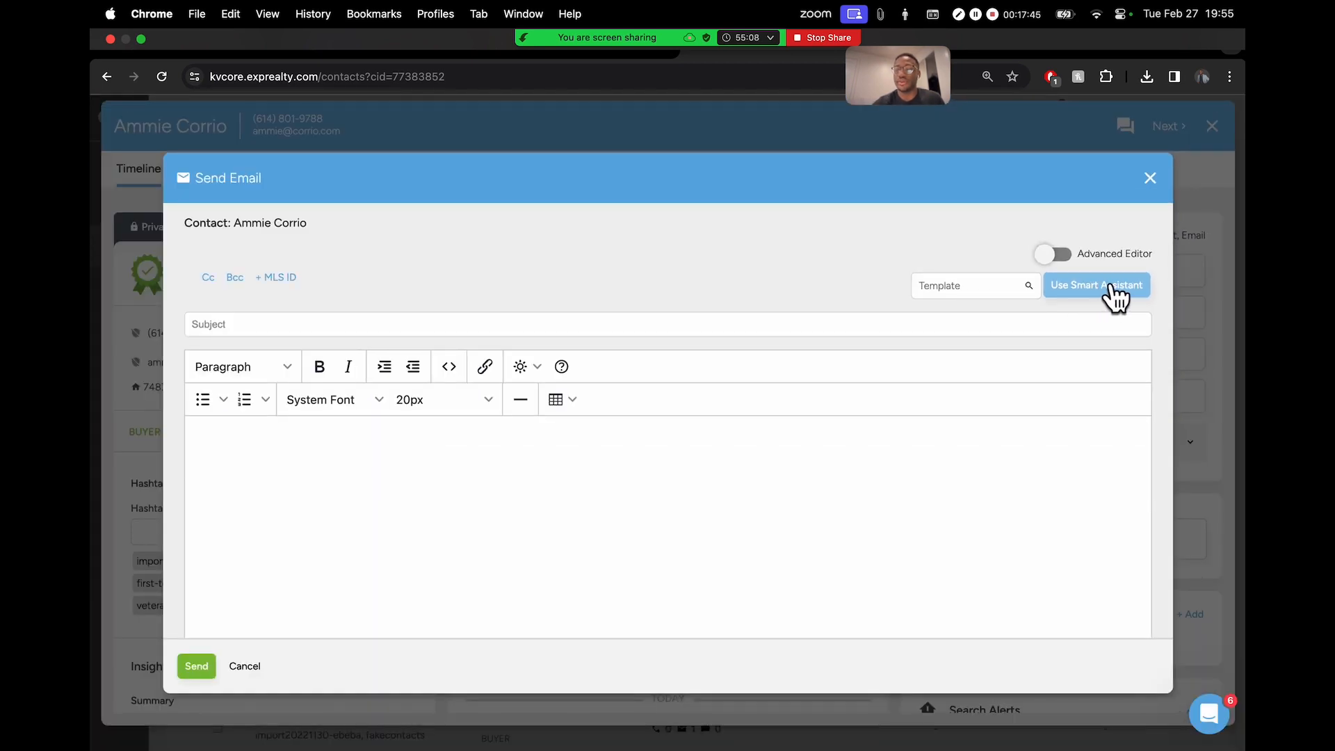
{"action": "left_click", "coordinate": [1109, 295]}
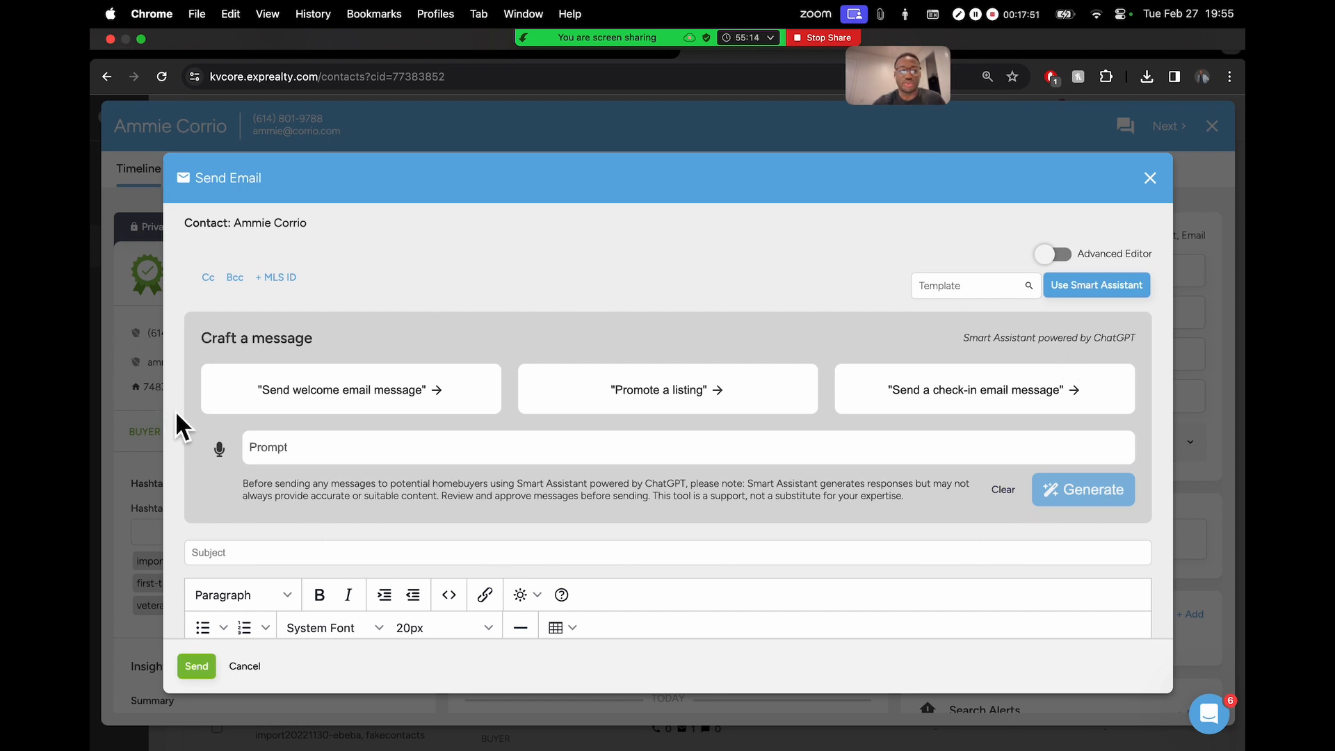
- Highlight the "Craft a message" heading and review the Smart Assistant's suggested messages, prompt field and the email editor below
{"action": "left_click_drag", "start_coordinate": [203, 338], "coordinate": [354, 337]}
{"action": "left_click", "coordinate": [411, 324]}
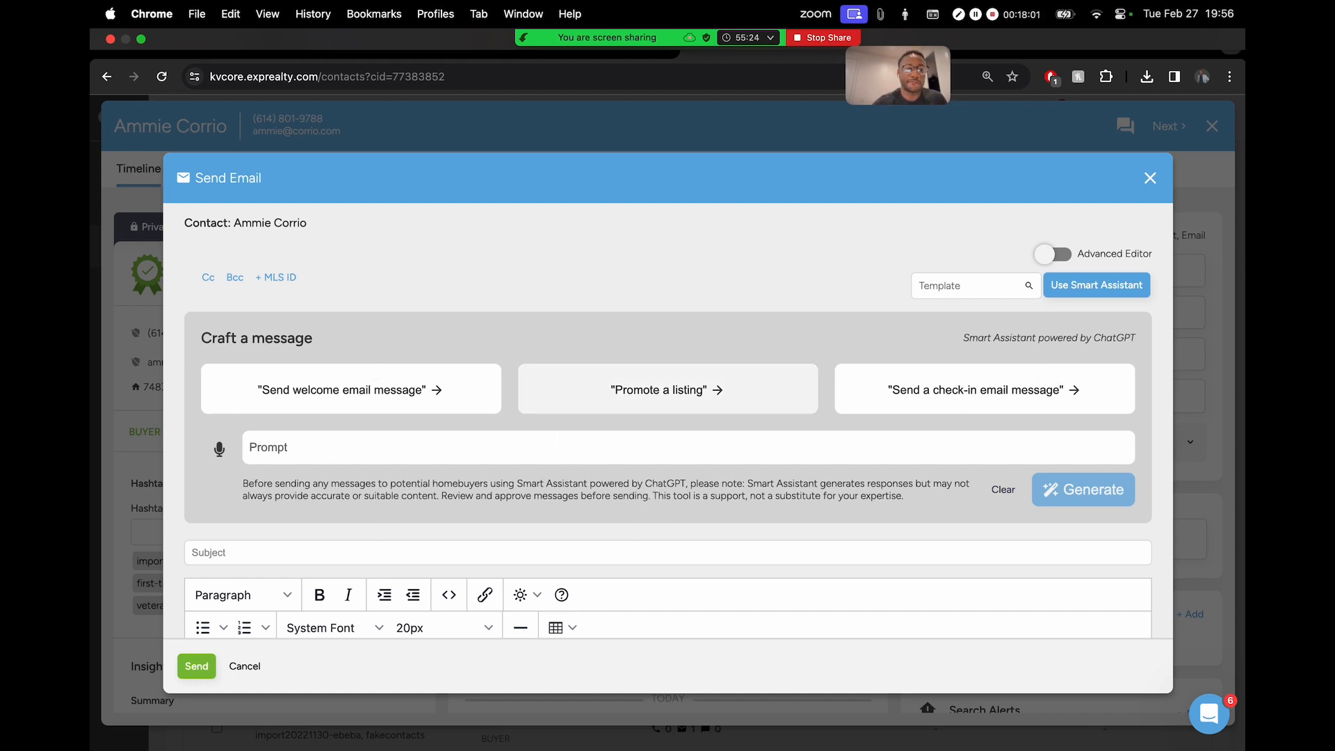
{"action": "scroll", "coordinate": [629, 427], "scroll_direction": "down", "scroll_amount": 3}
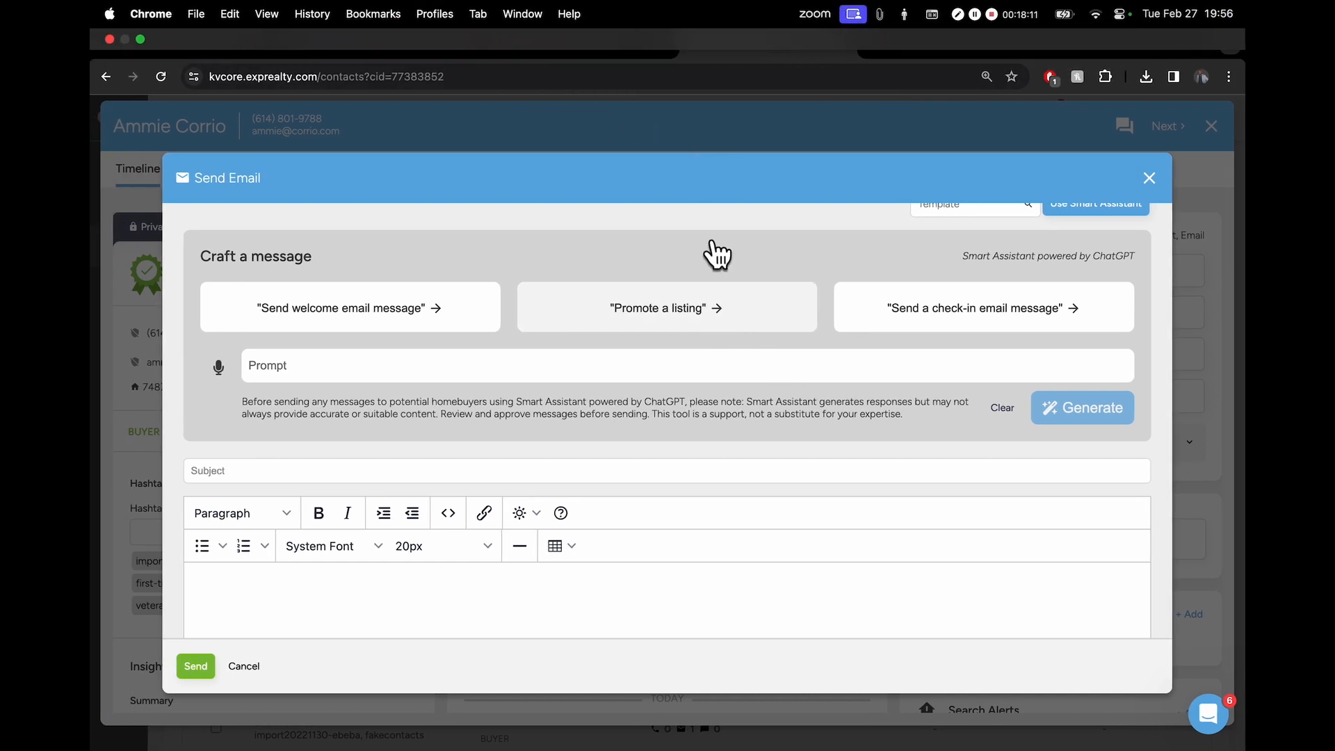
- Switch to the Canva presentation and advance to the Lead Generation Prompts slide
{"action": "key", "text": "ctrl+Left"}
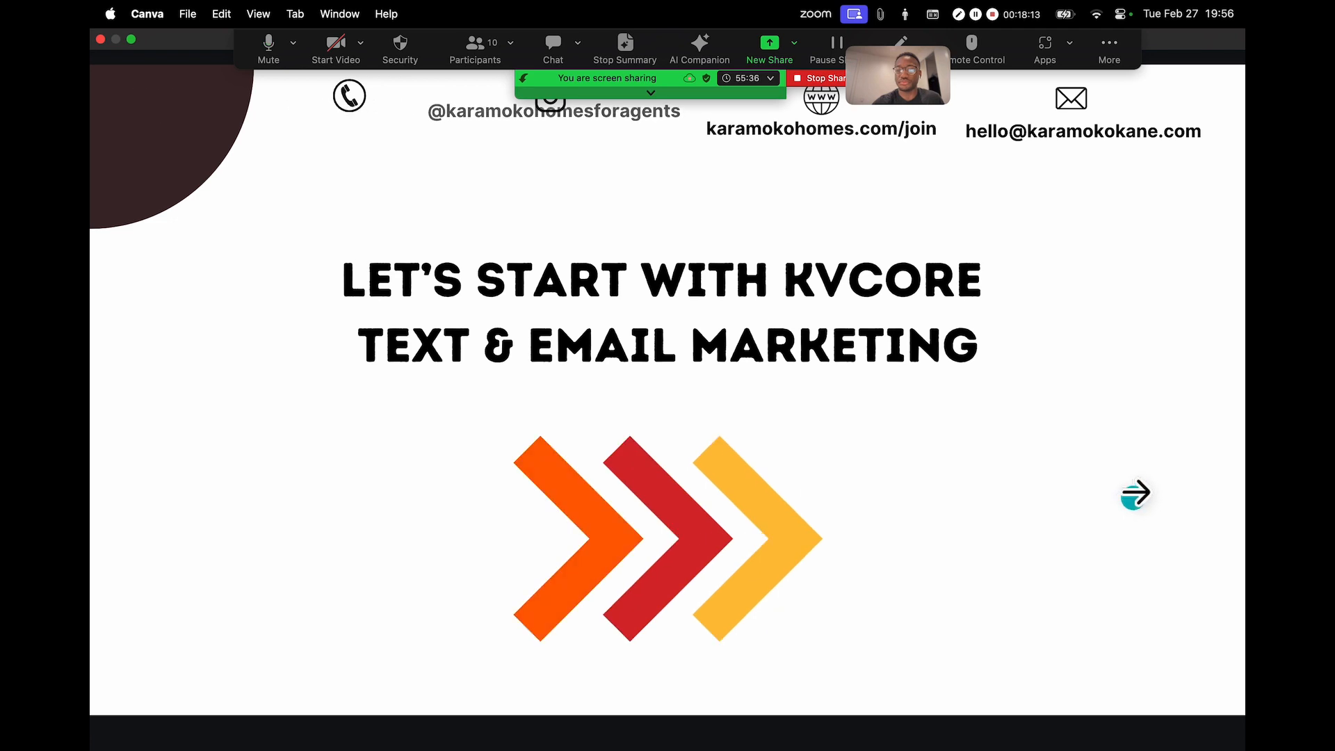
{"action": "left_click", "coordinate": [1143, 469]}
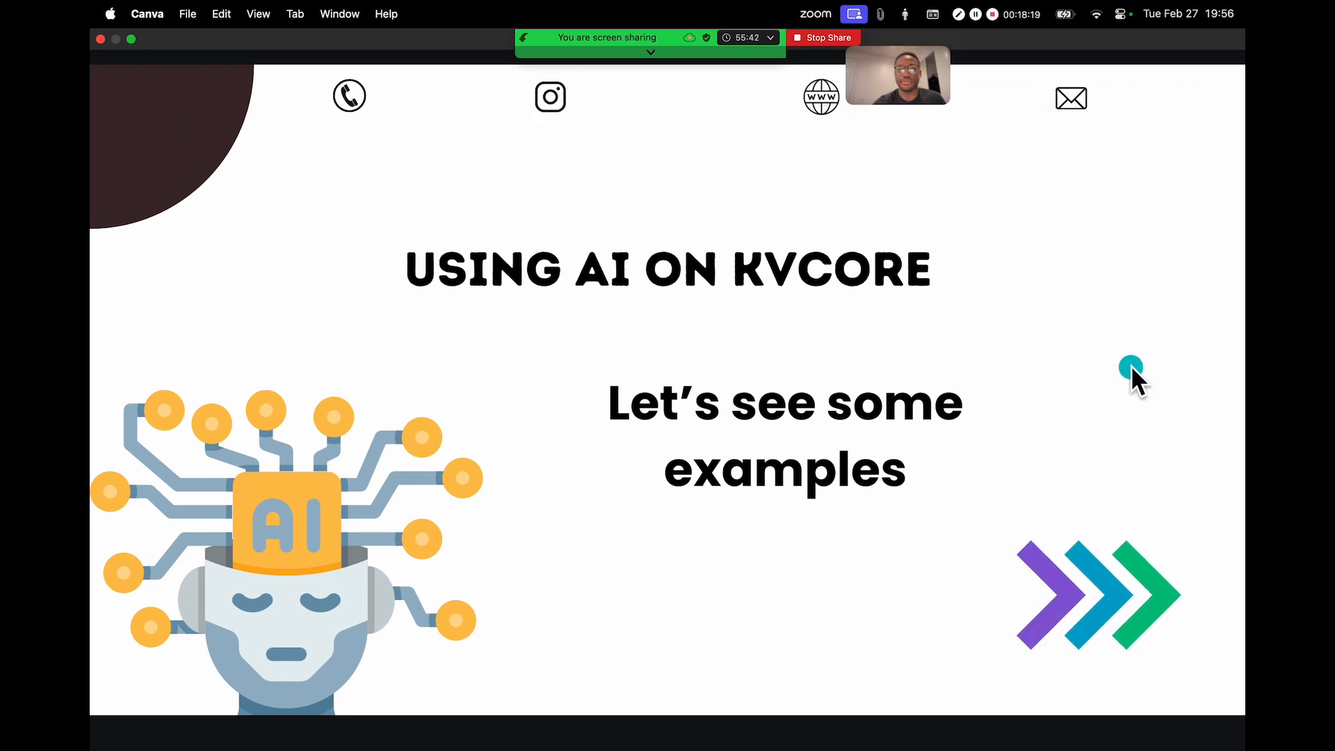
{"action": "left_click", "coordinate": [1064, 367]}
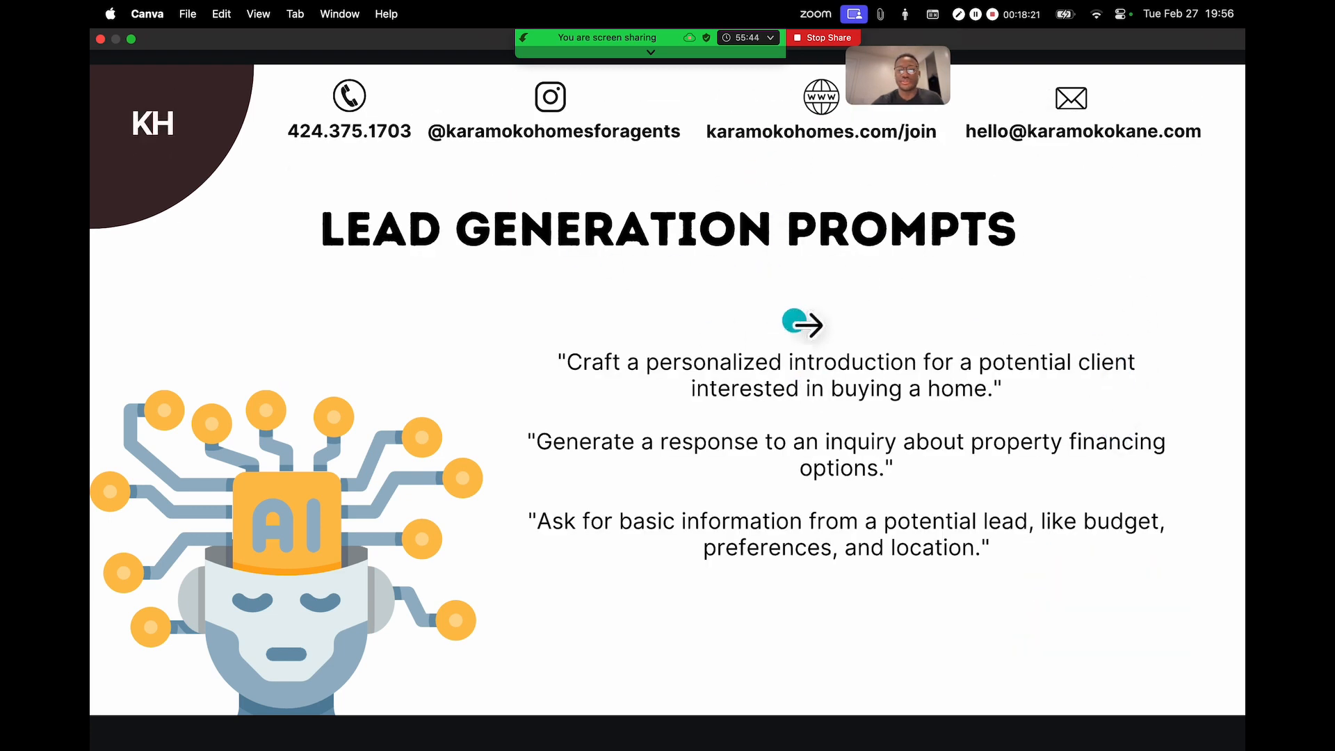
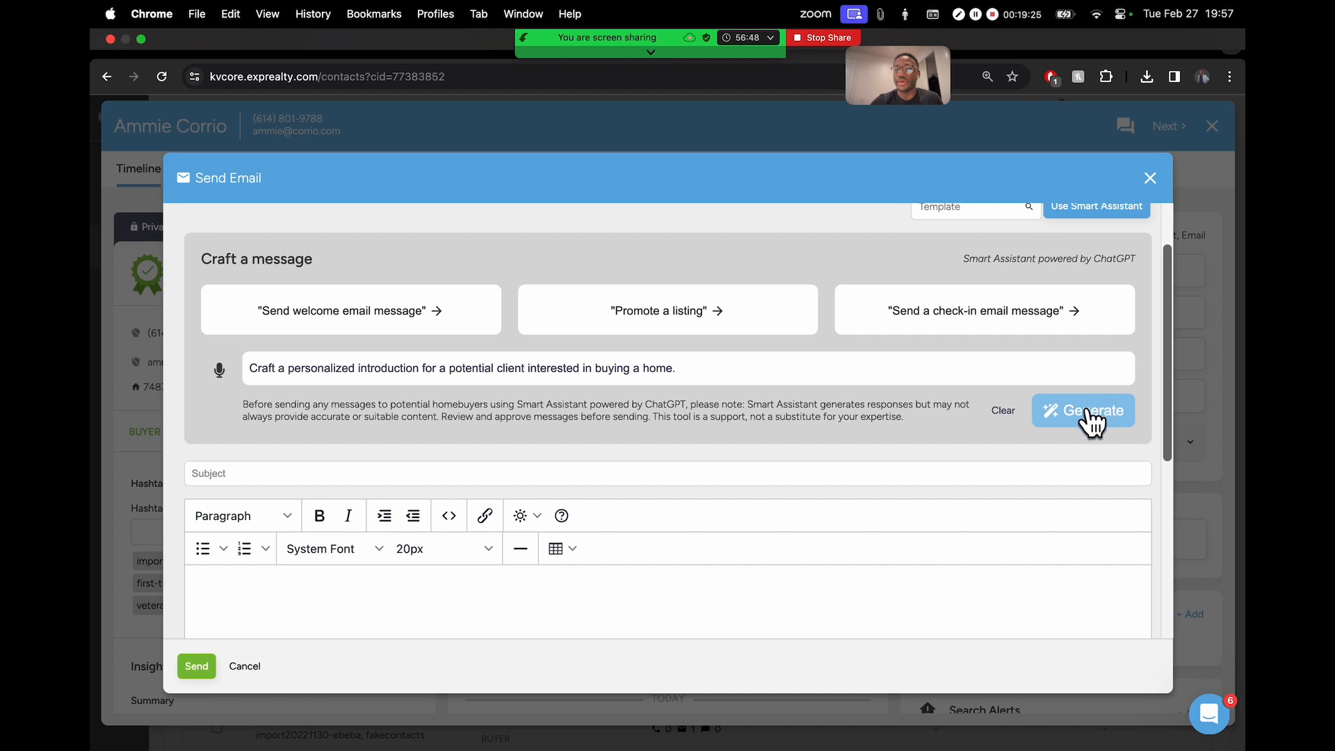
- Generate an email from the prompt "Craft a personalized introduction for a potential client interested in buying a home." and skim the draft
{"action": "left_click", "coordinate": [1074, 417]}
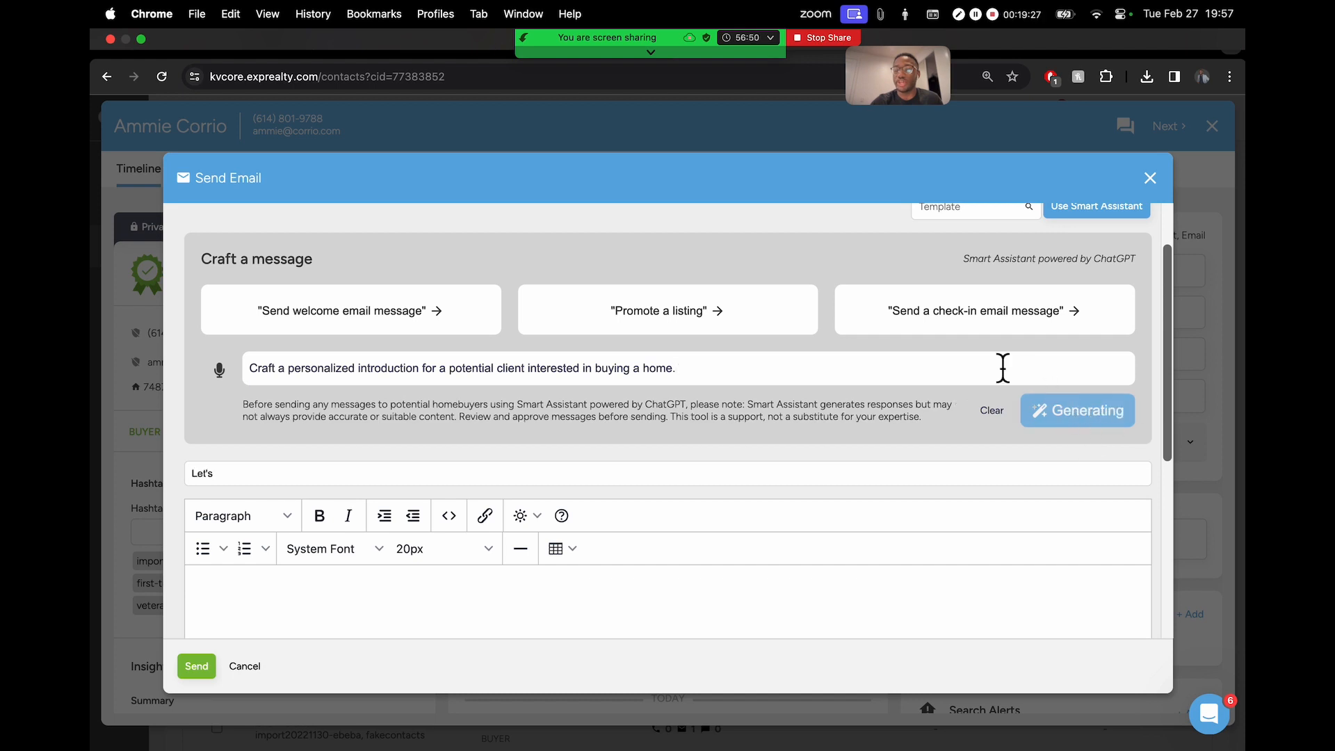
{"action": "scroll", "coordinate": [920, 363], "scroll_direction": "down", "scroll_amount": 3}
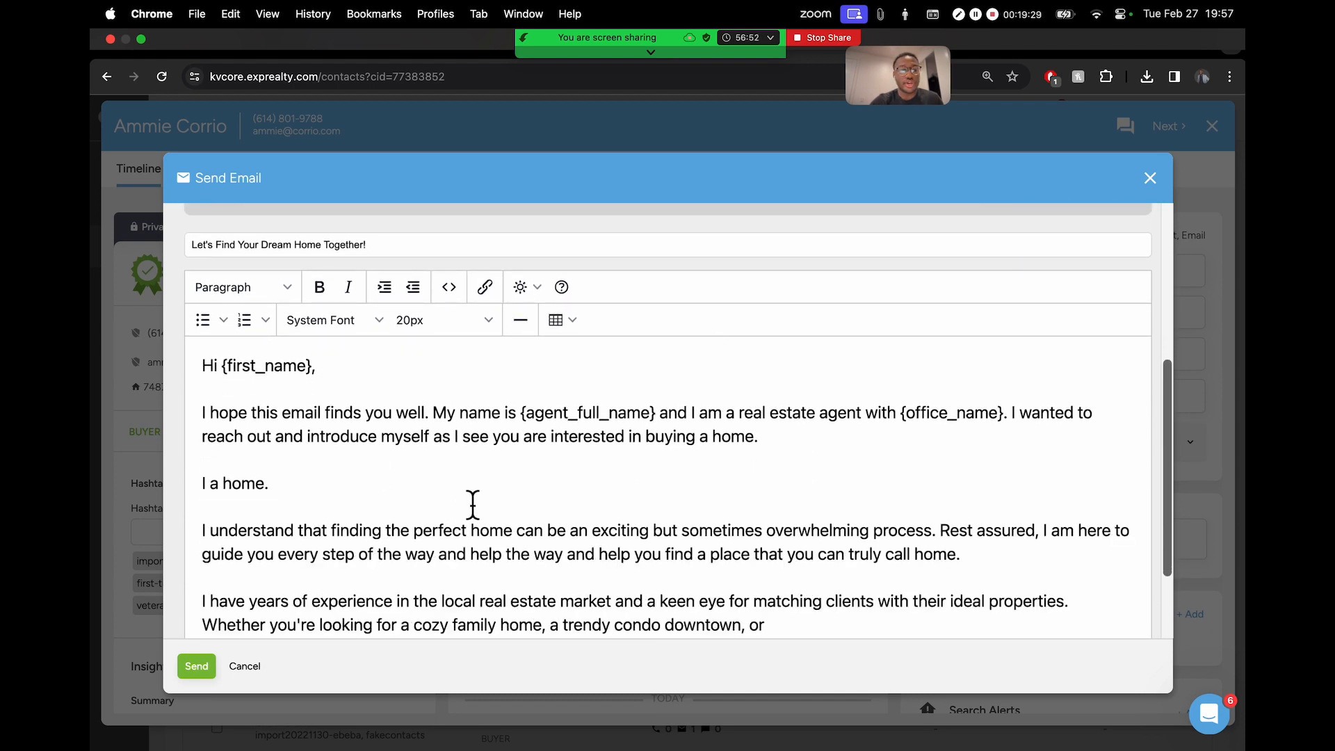
{"action": "scroll", "coordinate": [516, 497], "scroll_direction": "down", "scroll_amount": 3}
{"action": "scroll", "coordinate": [522, 487], "scroll_direction": "down", "scroll_amount": 4}
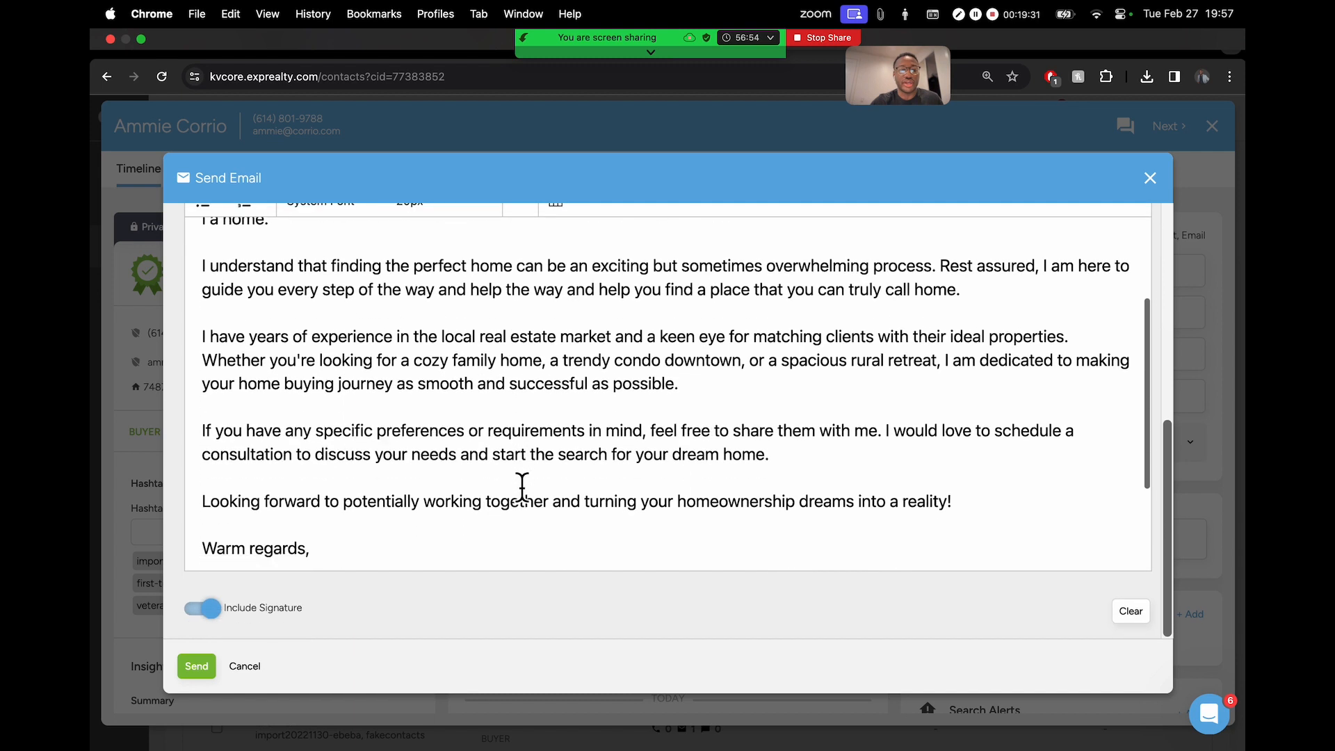
{"action": "scroll", "coordinate": [522, 487], "scroll_direction": "up", "scroll_amount": 3}
{"action": "scroll", "coordinate": [521, 486], "scroll_direction": "up", "scroll_amount": 6}
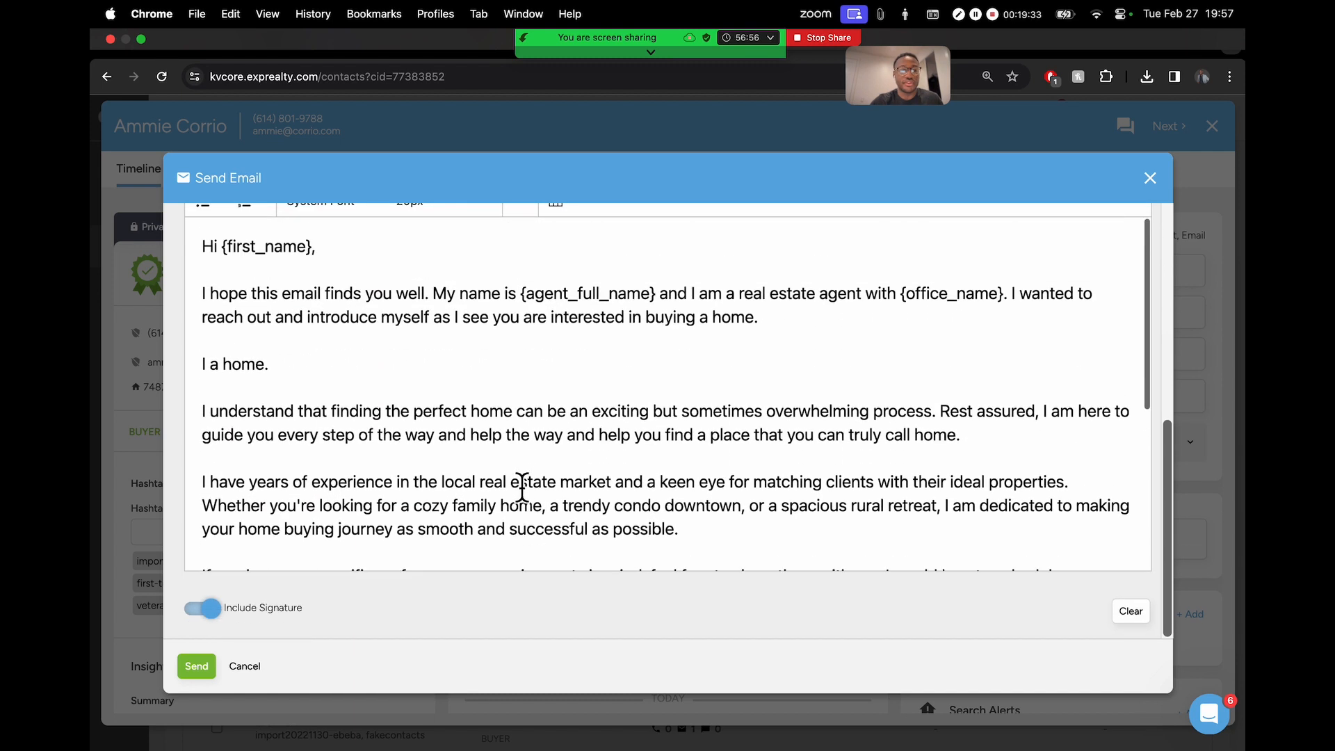
{"action": "scroll", "coordinate": [570, 443], "scroll_direction": "down", "scroll_amount": 1}
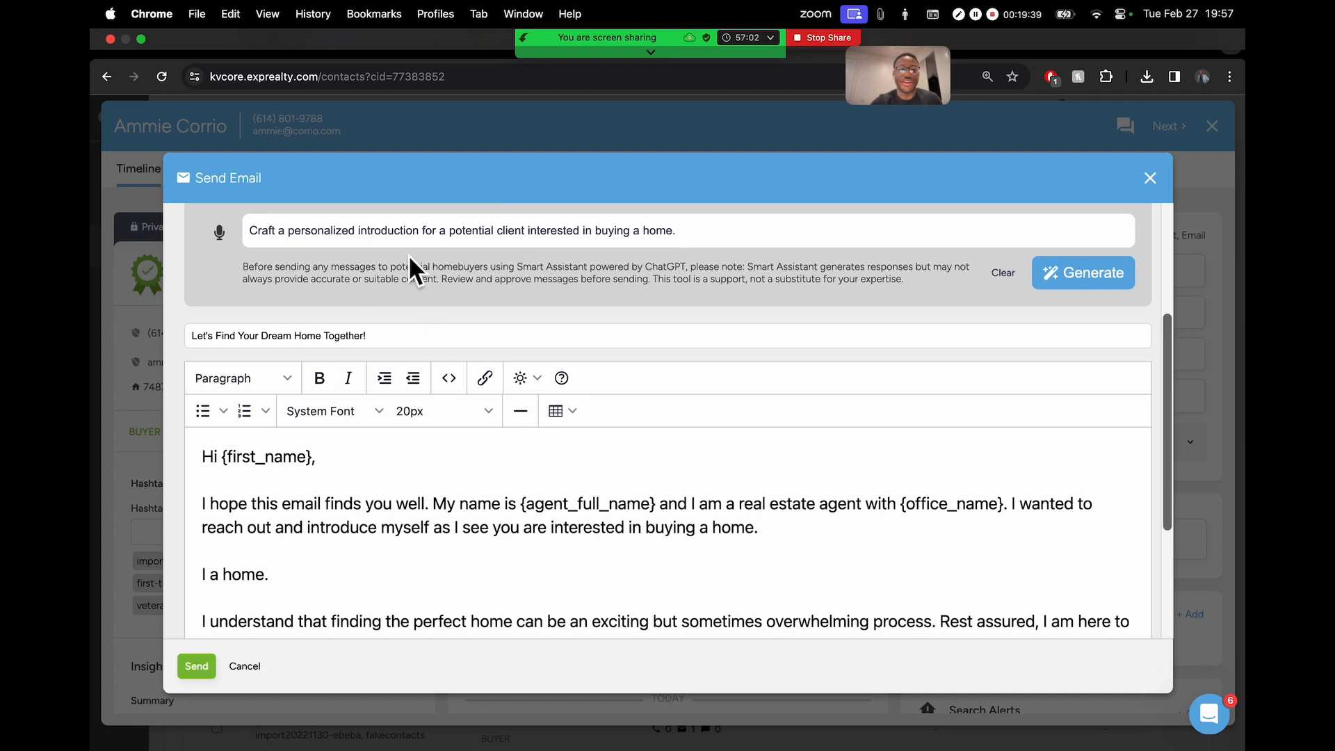
{"action": "scroll", "coordinate": [632, 453], "scroll_direction": "down", "scroll_amount": 1}
{"action": "scroll", "coordinate": [611, 514], "scroll_direction": "up", "scroll_amount": 1}
{"action": "scroll", "coordinate": [668, 346], "scroll_direction": "down", "scroll_amount": 3}
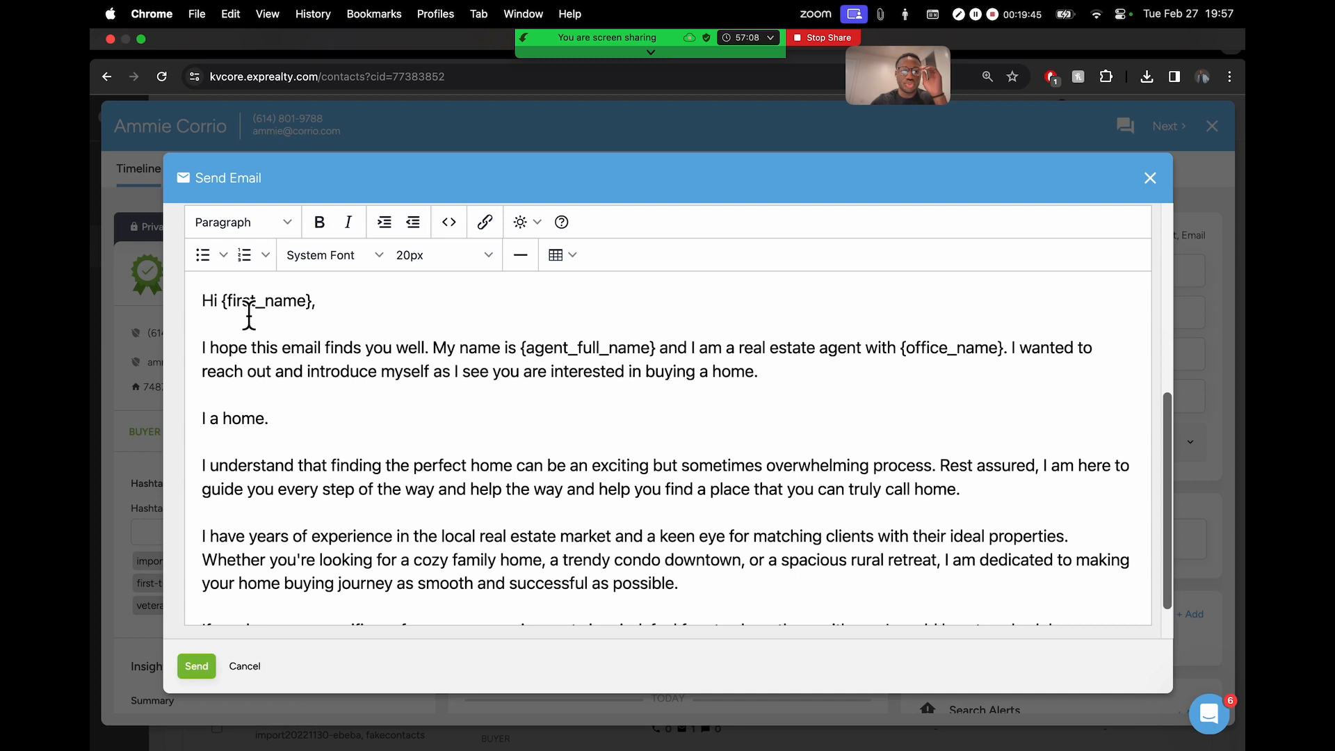
- Highlight the {first_name}, {agent_full_name} and {office_name} placeholders in the email's greeting and opening paragraph
{"action": "left_click_drag", "start_coordinate": [221, 303], "coordinate": [313, 301]}
{"action": "left_click", "coordinate": [223, 311]}
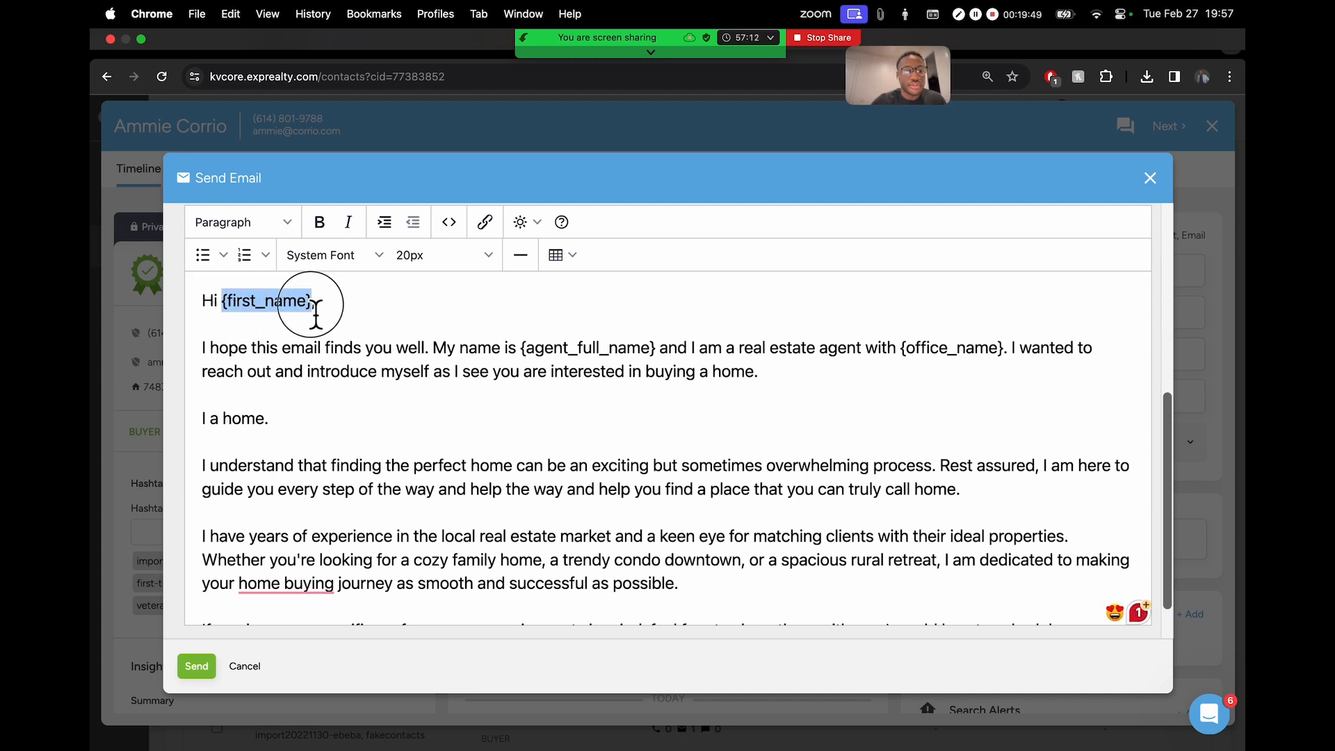
{"action": "left_click", "coordinate": [249, 310]}
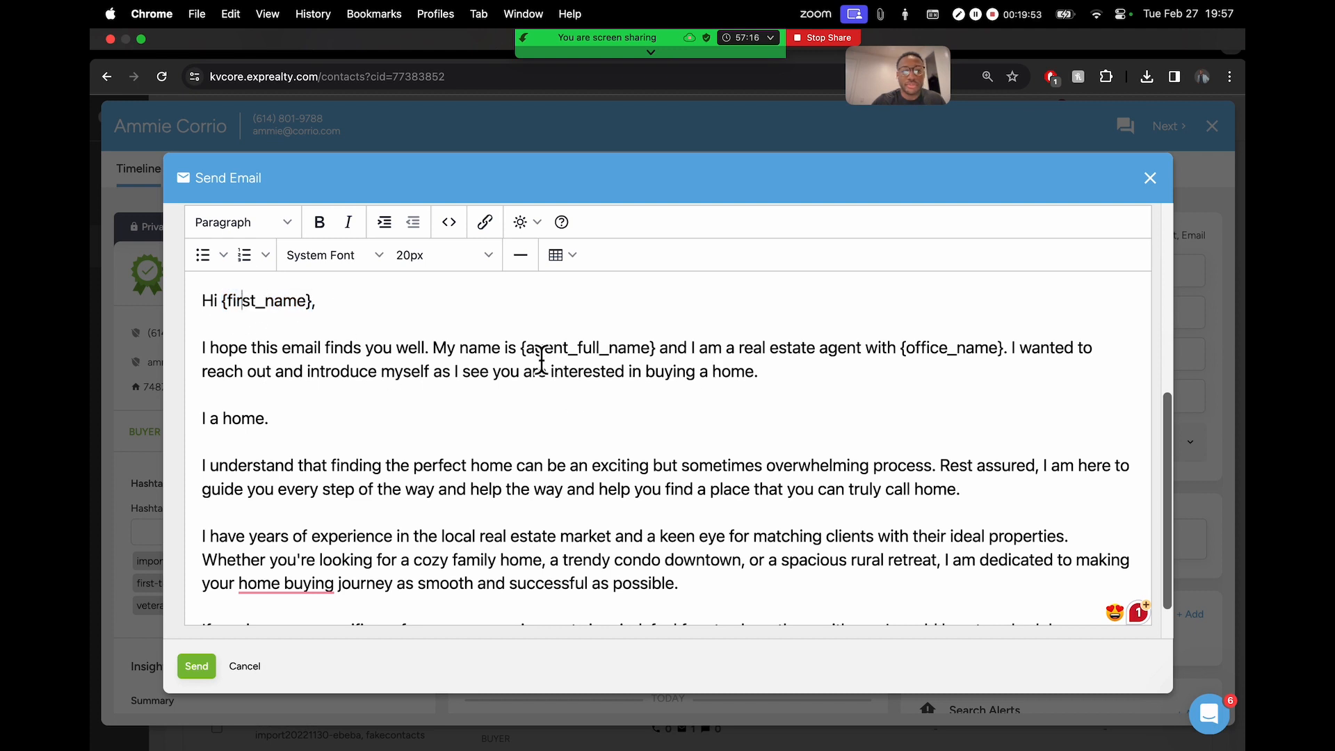
{"action": "left_click_drag", "start_coordinate": [523, 356], "coordinate": [656, 348]}
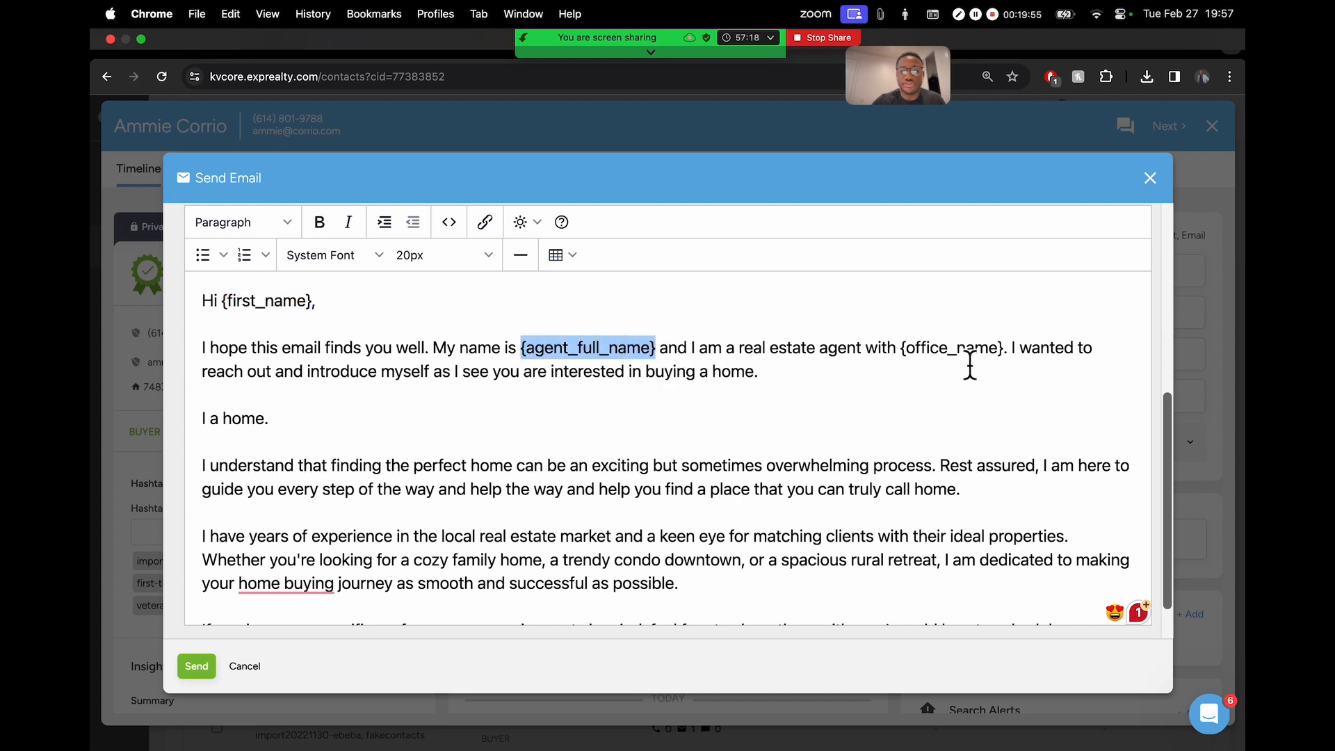
{"action": "left_click_drag", "start_coordinate": [903, 353], "coordinate": [1016, 357]}
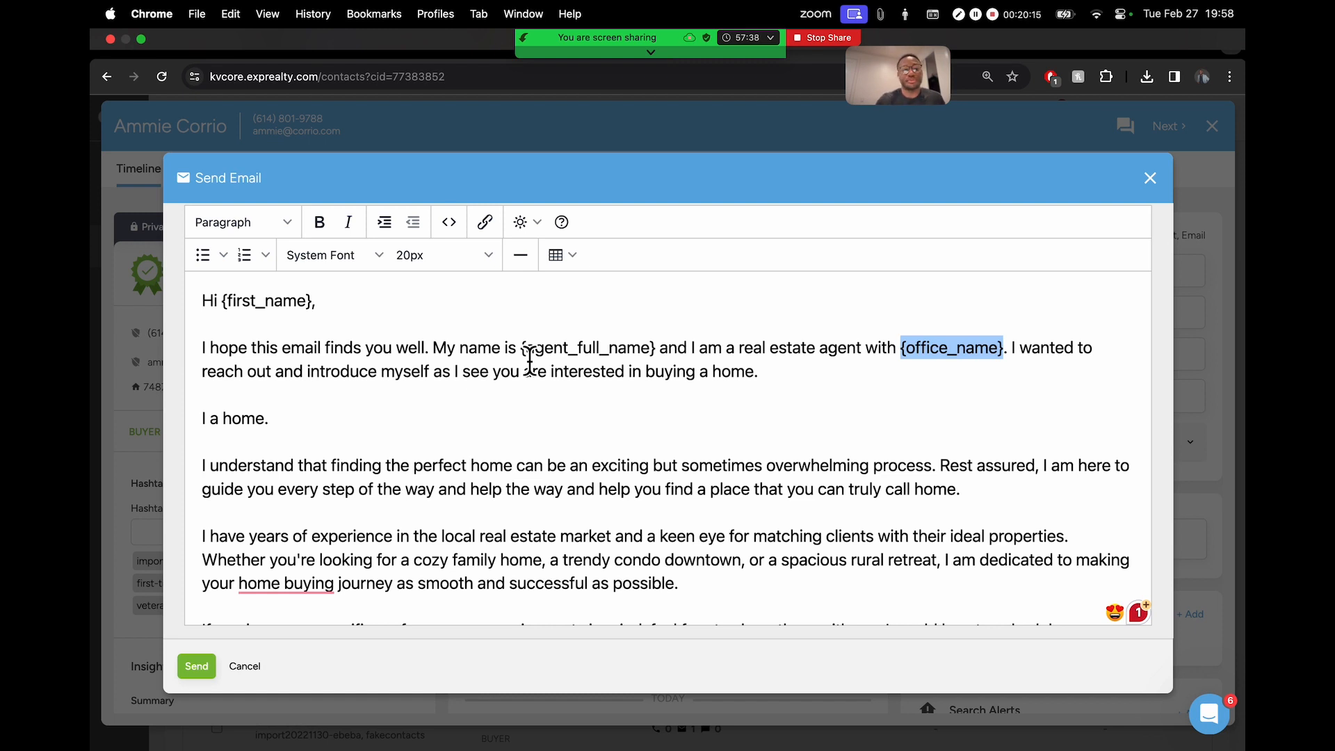
{"action": "left_click", "coordinate": [224, 302]}
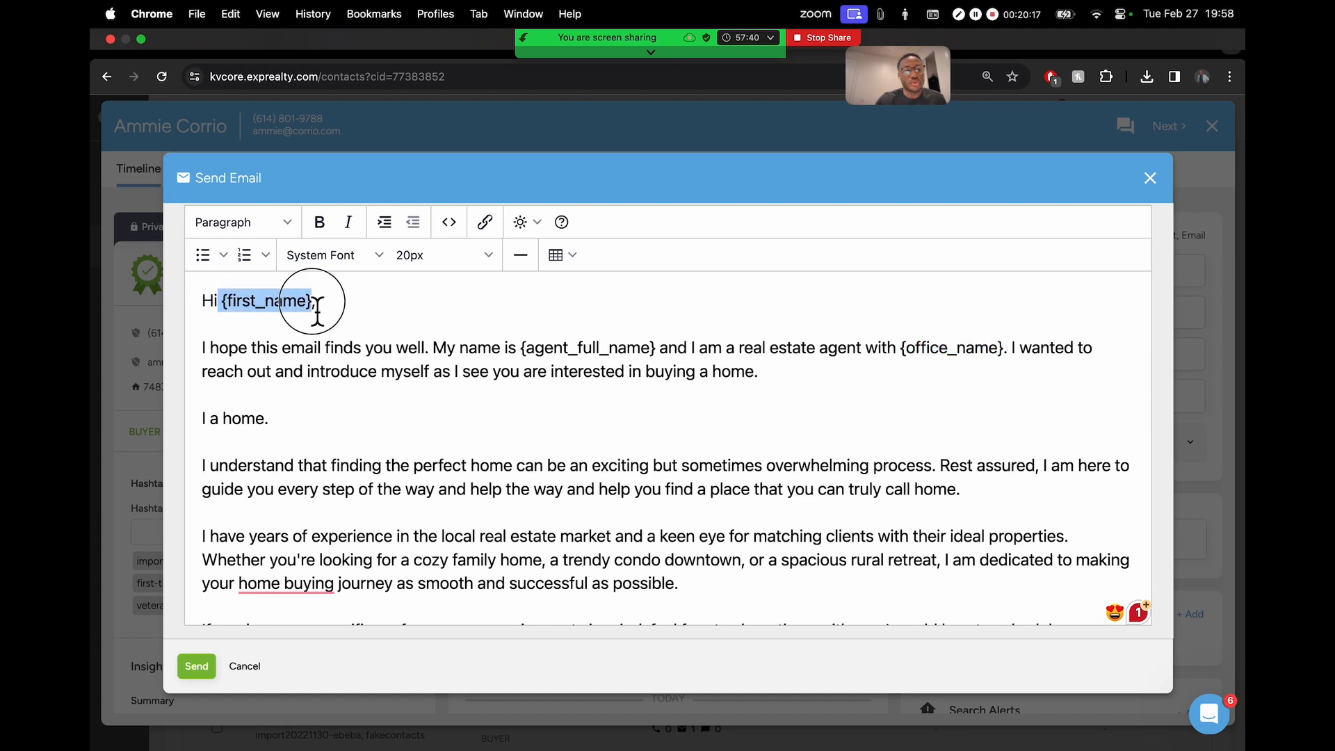
{"action": "left_click_drag", "start_coordinate": [523, 346], "coordinate": [656, 349]}
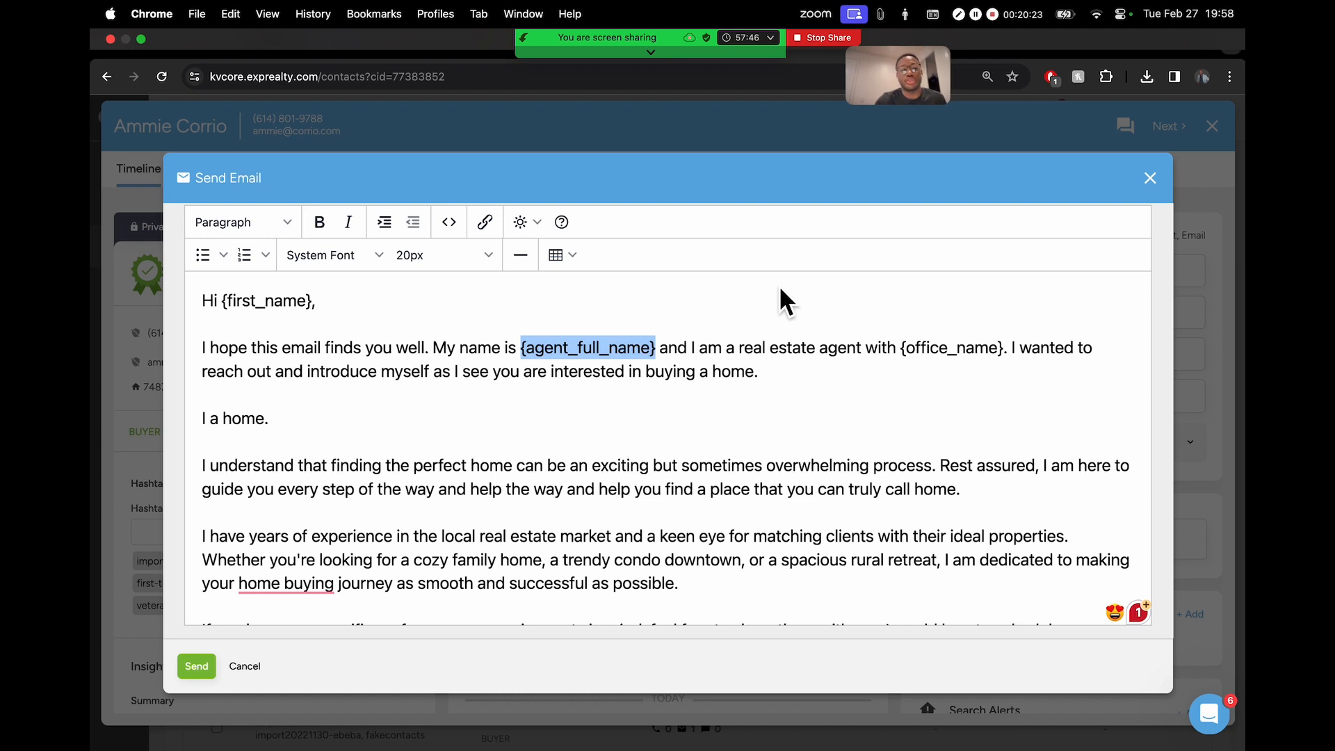
{"action": "left_click", "coordinate": [581, 370]}
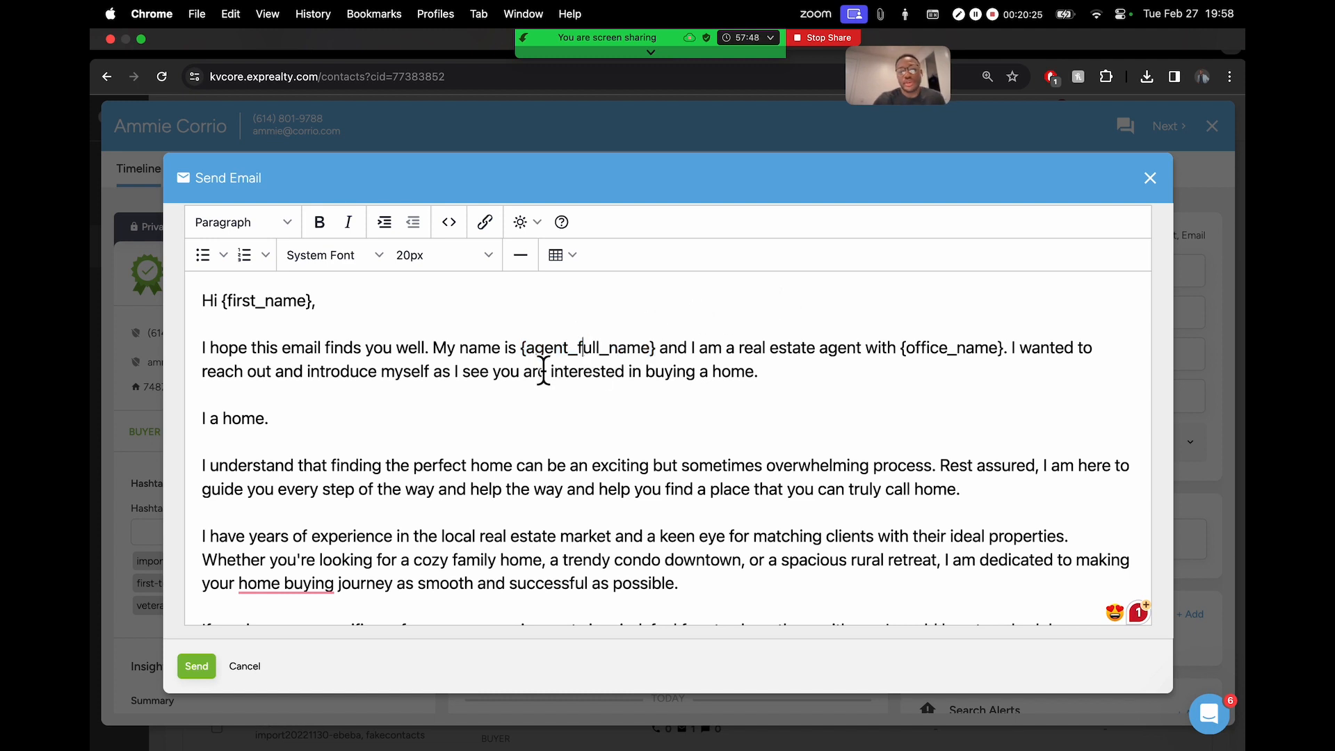
{"action": "left_click_drag", "start_coordinate": [521, 347], "coordinate": [655, 347]}
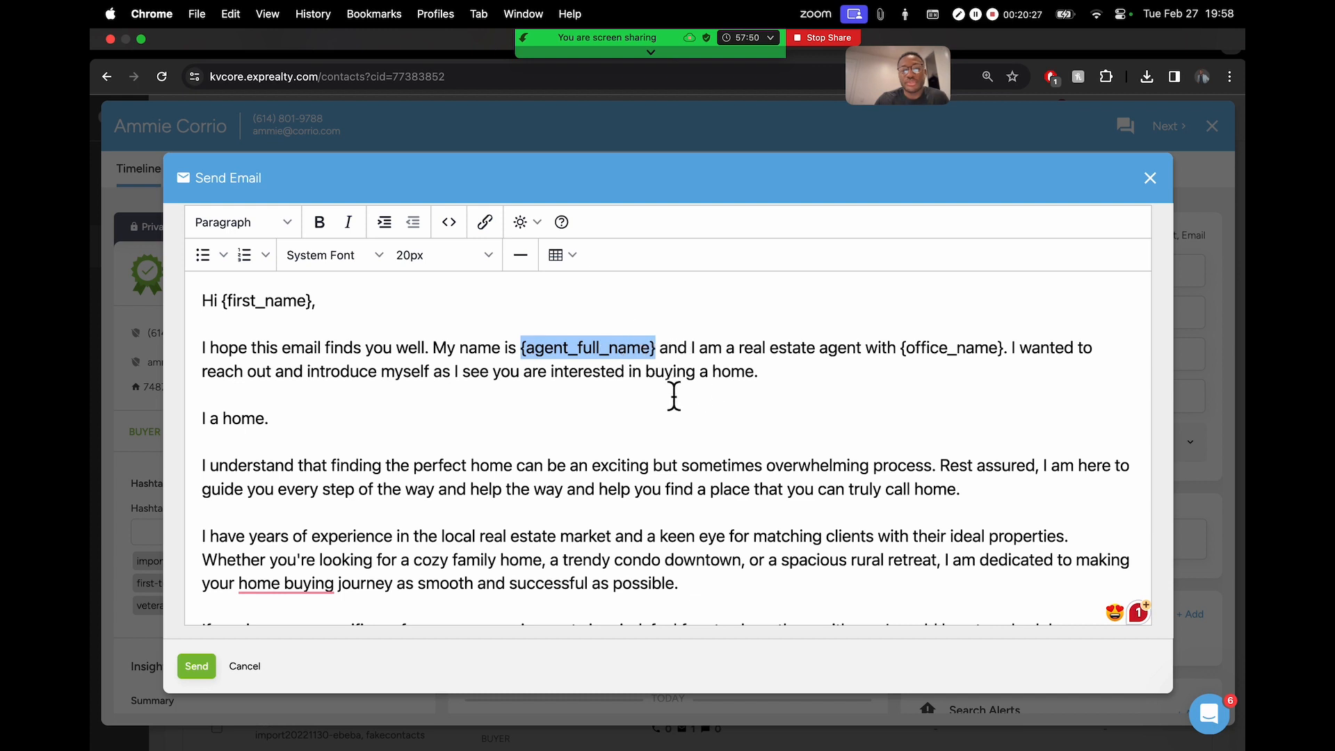
{"action": "left_click", "coordinate": [624, 351]}
{"action": "left_click_drag", "start_coordinate": [901, 349], "coordinate": [1006, 362]}
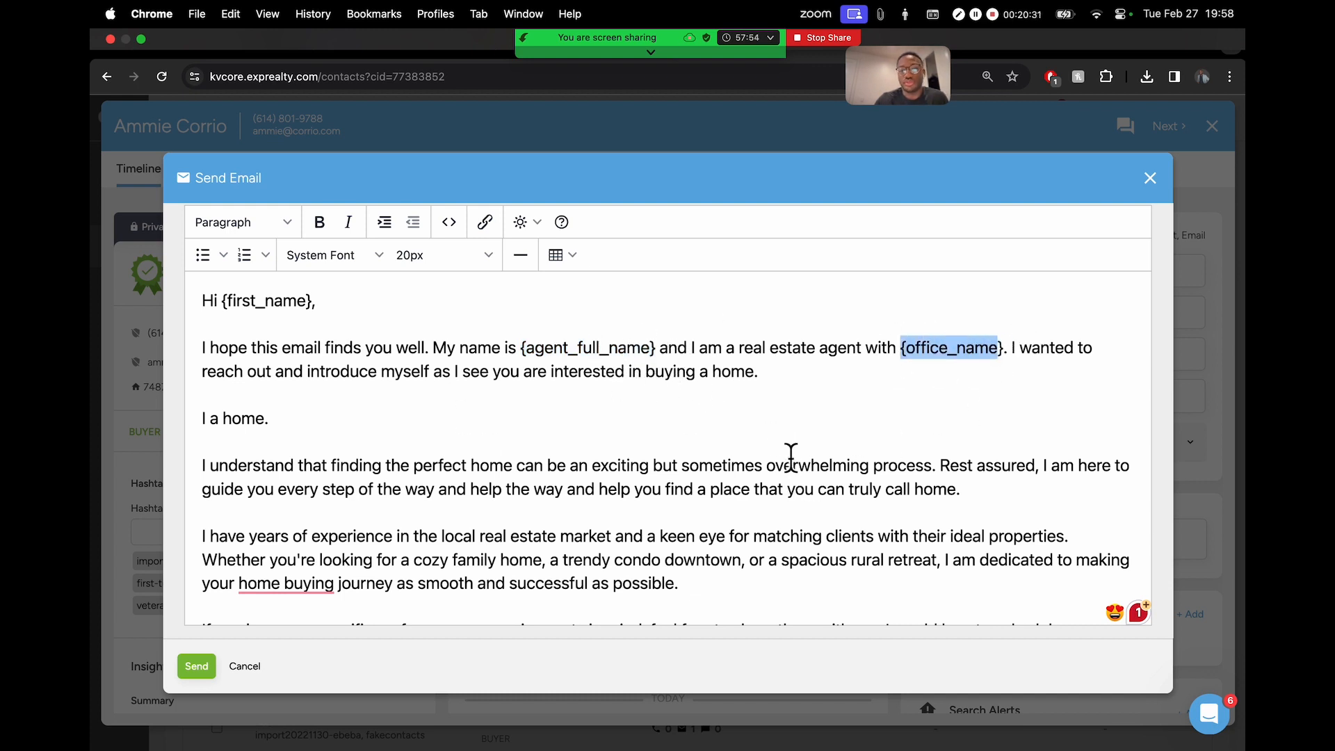
- Examine the closing of the generated email and the agent and office placeholders in its sign-off
{"action": "scroll", "coordinate": [716, 359], "scroll_direction": "down", "scroll_amount": 8}
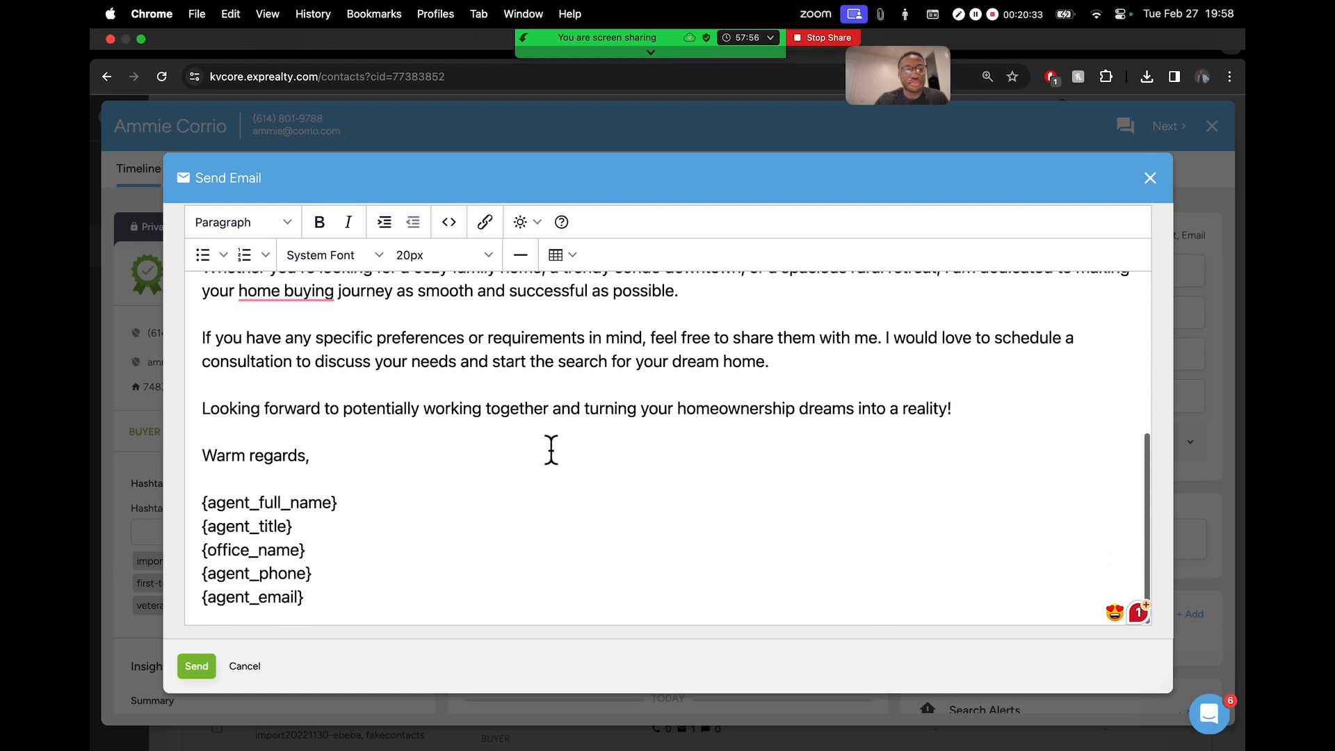
{"action": "left_click_drag", "start_coordinate": [206, 449], "coordinate": [324, 520]}
{"action": "left_click", "coordinate": [308, 477]}
{"action": "left_click_drag", "start_coordinate": [235, 448], "coordinate": [334, 455]}
{"action": "scroll", "coordinate": [330, 459], "scroll_direction": "up", "scroll_amount": 1}
{"action": "left_click_drag", "start_coordinate": [235, 475], "coordinate": [306, 484]}
{"action": "left_click_drag", "start_coordinate": [259, 524], "coordinate": [468, 552]}
{"action": "left_click", "coordinate": [485, 461]}
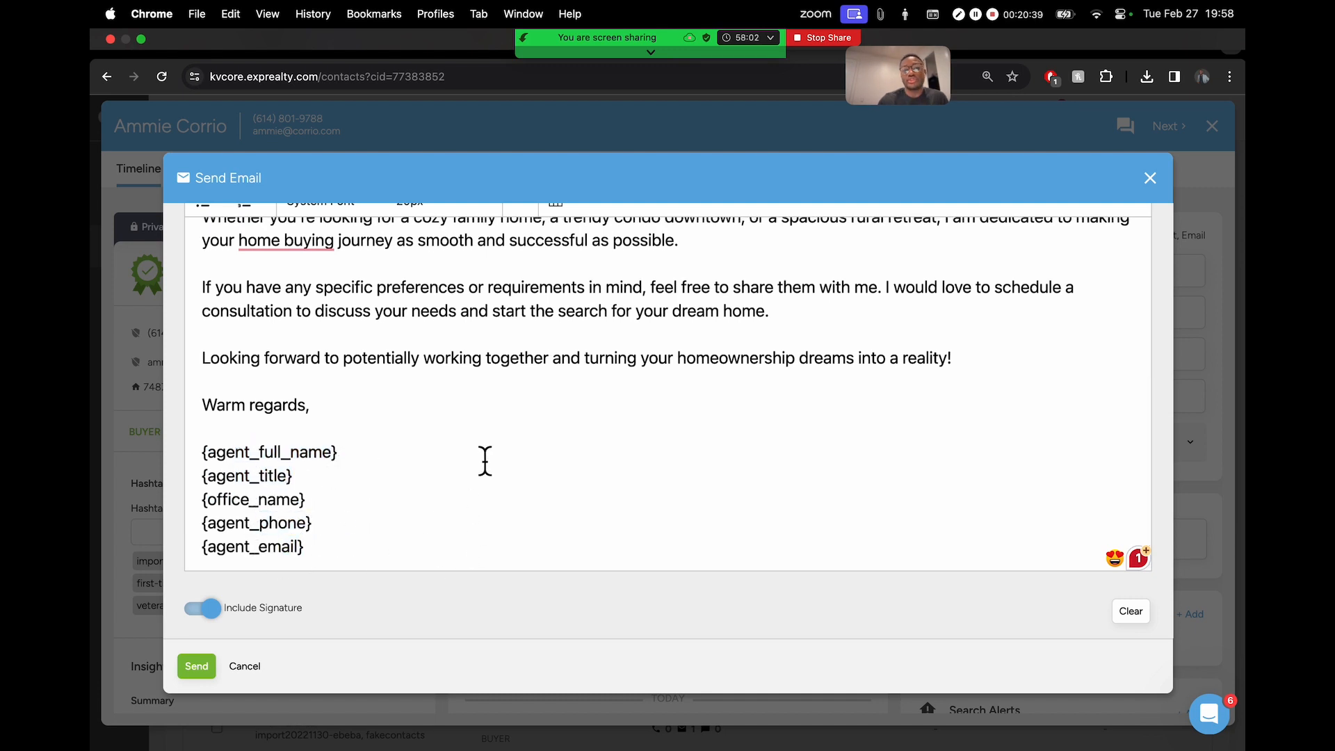
- Return to the beginning of the email and reread its greeting and opening paragraph
{"action": "scroll", "coordinate": [486, 455], "scroll_direction": "up", "scroll_amount": 5}
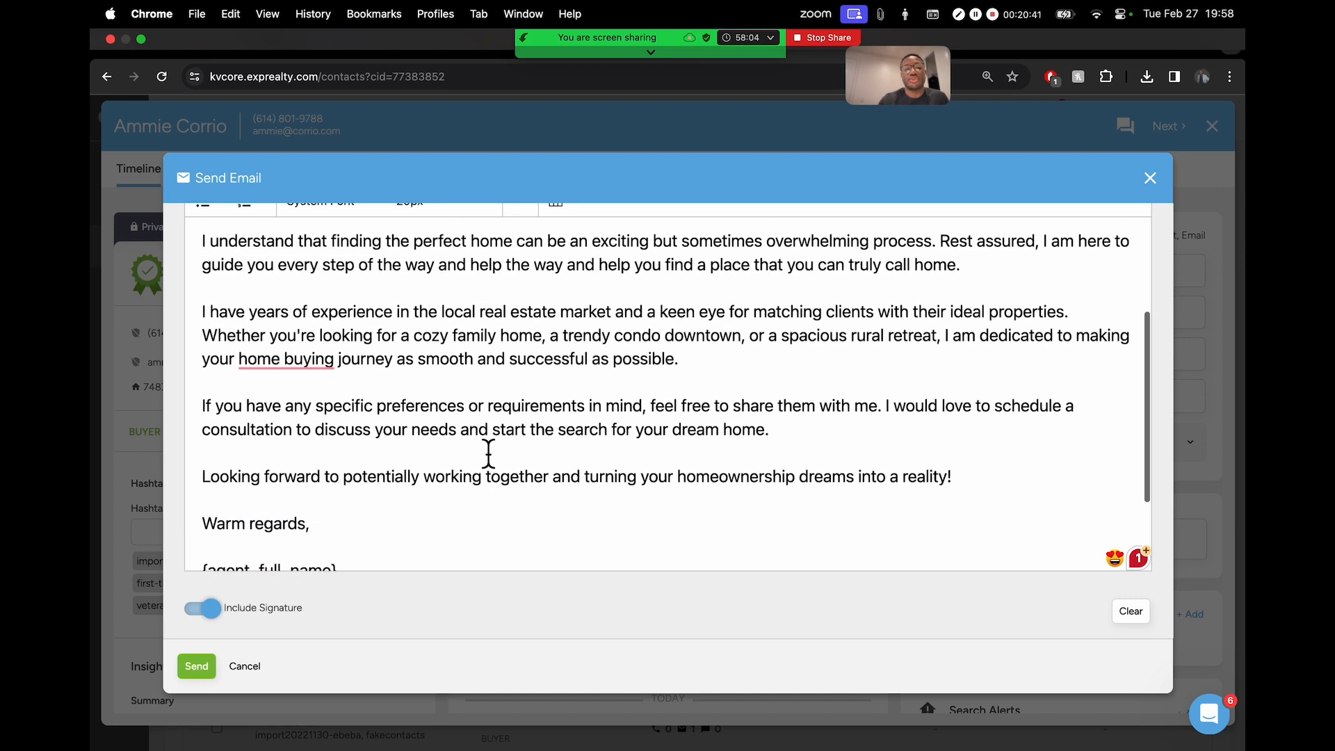
{"action": "scroll", "coordinate": [619, 427], "scroll_direction": "up", "scroll_amount": 2}
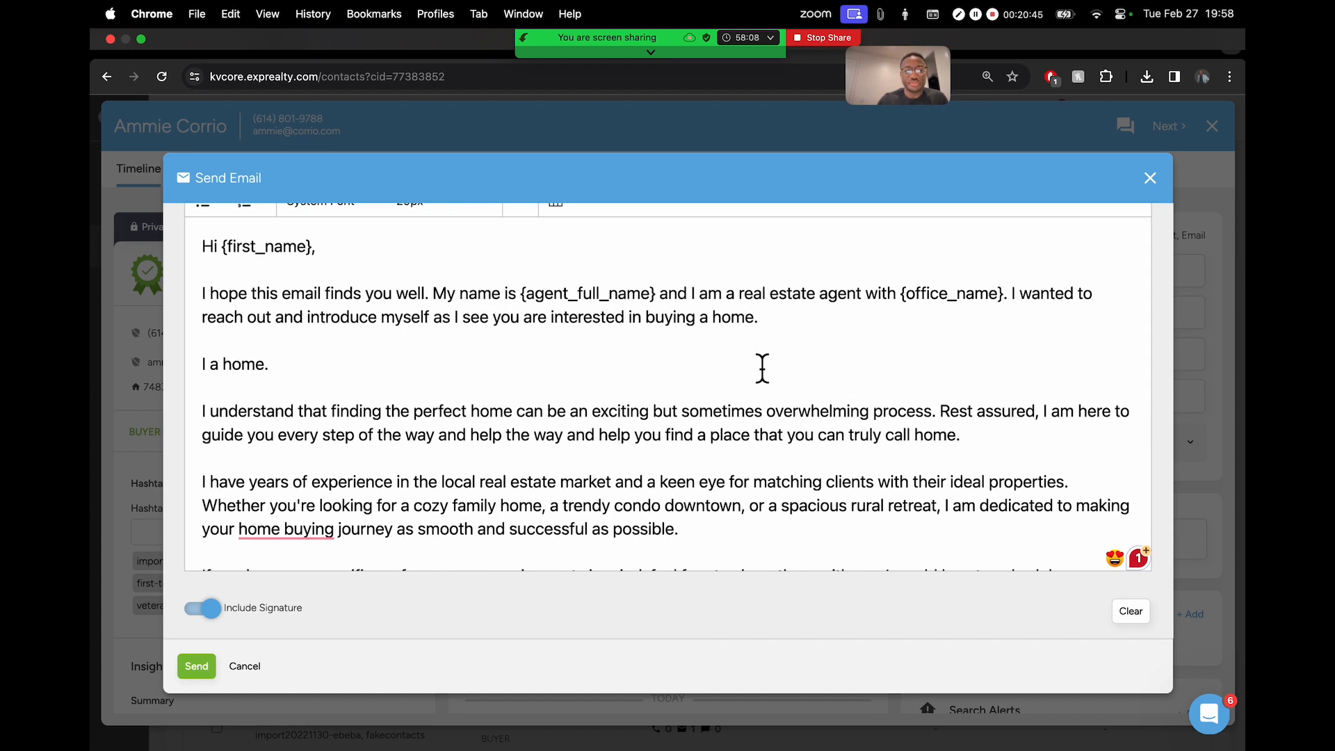
{"action": "left_click_drag", "start_coordinate": [229, 294], "coordinate": [262, 281]}
{"action": "left_click", "coordinate": [554, 324]}
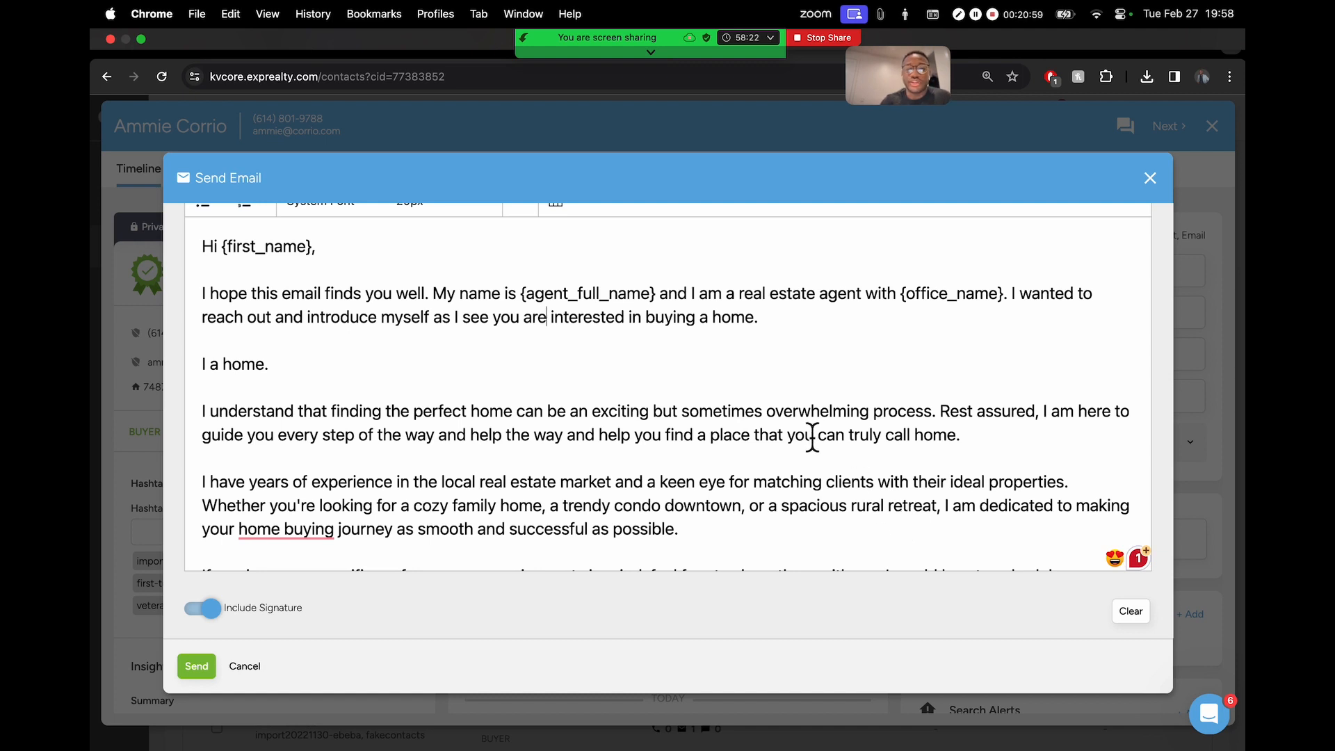
- Delete the stray line "I a home." and its blank line from the email body
{"action": "left_click", "coordinate": [810, 337]}
{"action": "scroll", "coordinate": [772, 438], "scroll_direction": "down", "scroll_amount": 1}
{"action": "right_click", "coordinate": [602, 300]}
{"action": "left_click", "coordinate": [599, 369]}
{"action": "left_click", "coordinate": [537, 343]}
{"action": "left_click", "coordinate": [336, 287]}
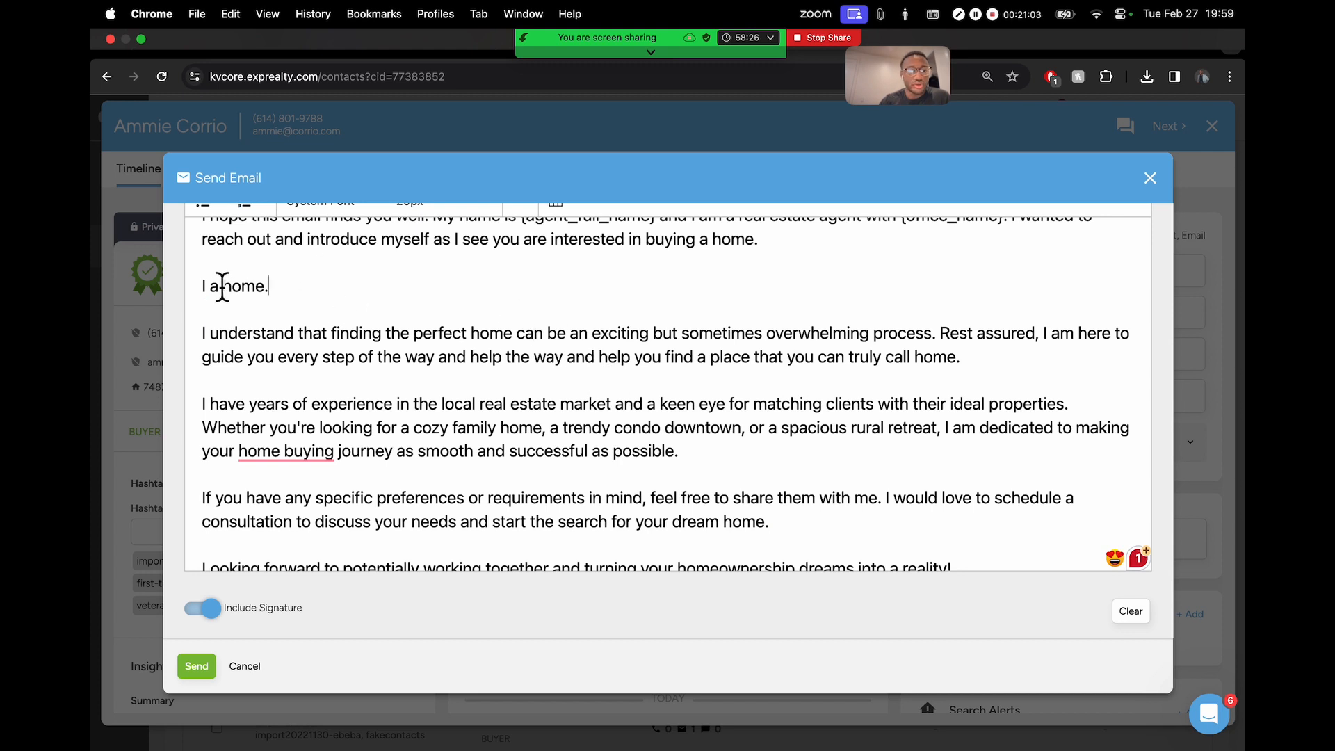
{"action": "left_click_drag", "start_coordinate": [289, 286], "coordinate": [212, 292]}
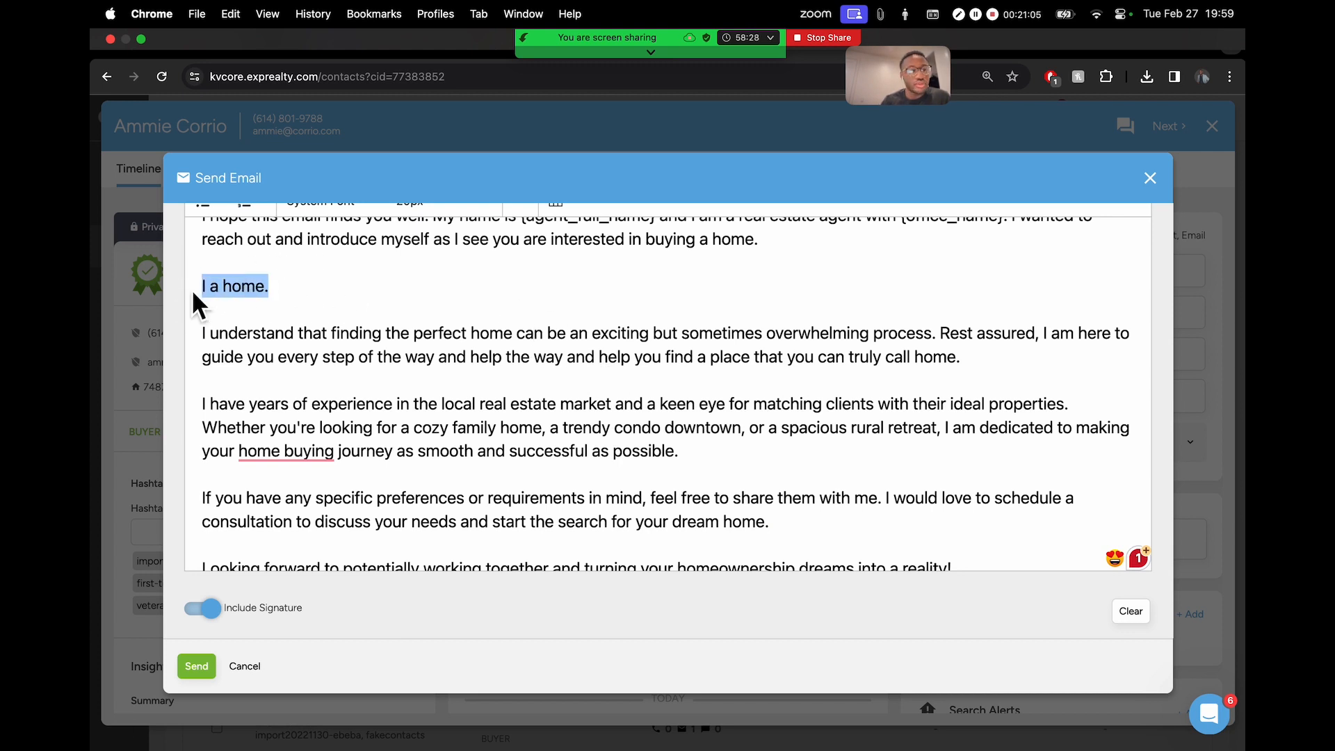
{"action": "key", "text": "BackSpace"}
{"action": "key", "text": "BackSpace"}
{"action": "key", "text": "BackSpace"}
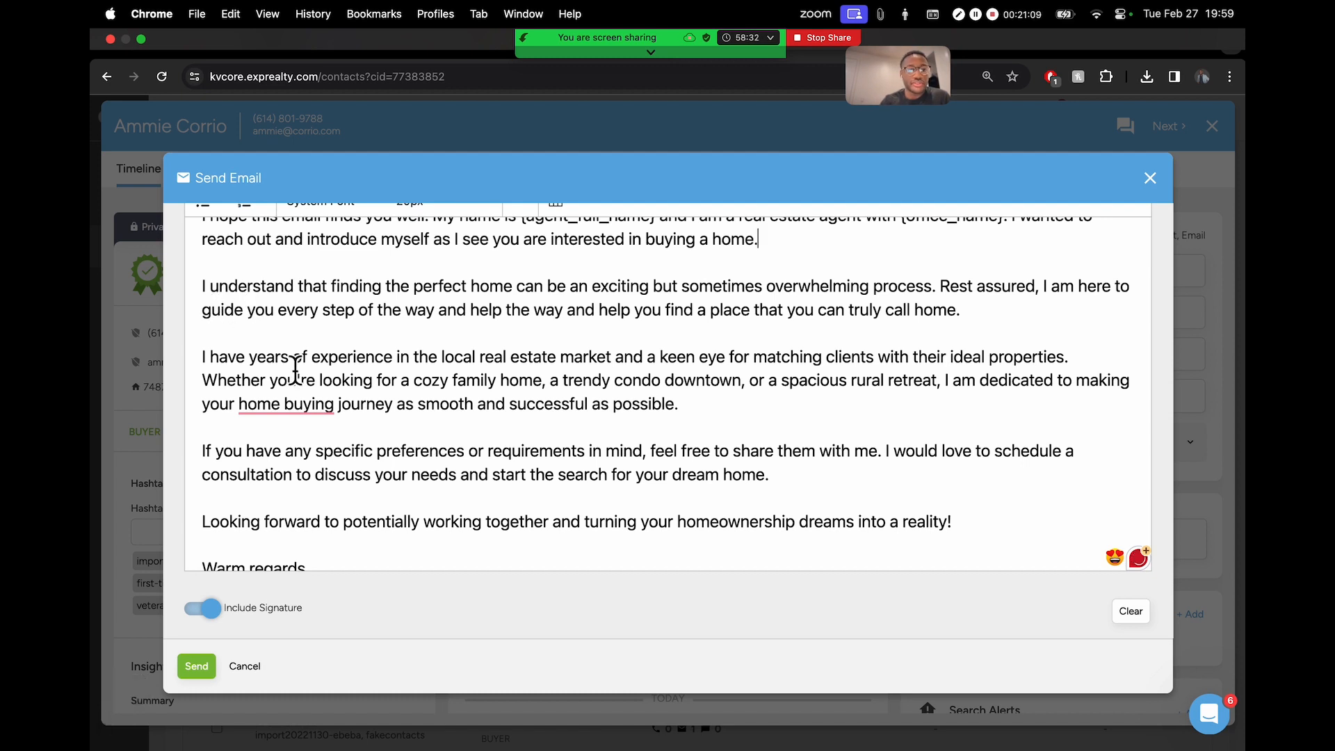
- Read the remaining paragraphs from "I understand that finding the perfect home" through the sign-off
{"action": "left_click_drag", "start_coordinate": [210, 287], "coordinate": [362, 287]}
{"action": "left_click", "coordinate": [473, 292]}
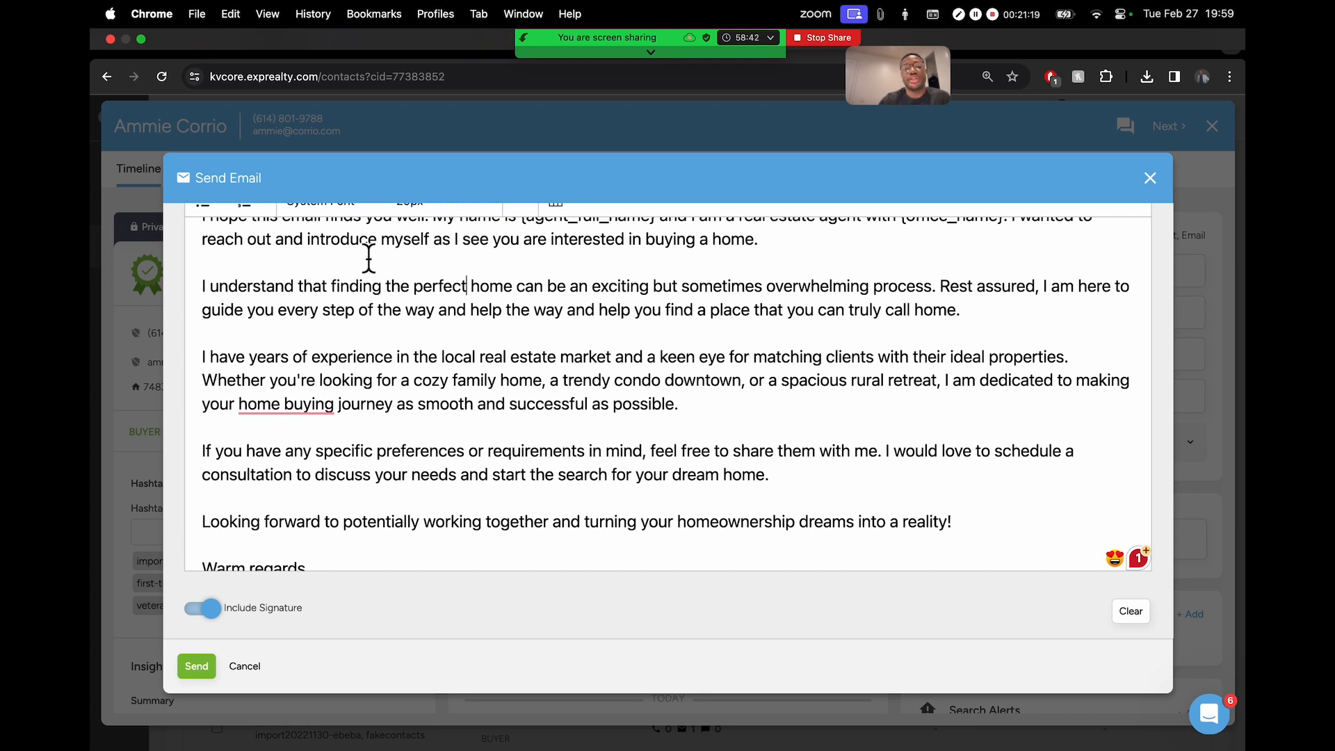
{"action": "left_click_drag", "start_coordinate": [209, 289], "coordinate": [604, 417]}
{"action": "left_click", "coordinate": [919, 416]}
{"action": "scroll", "coordinate": [817, 414], "scroll_direction": "down", "scroll_amount": 3}
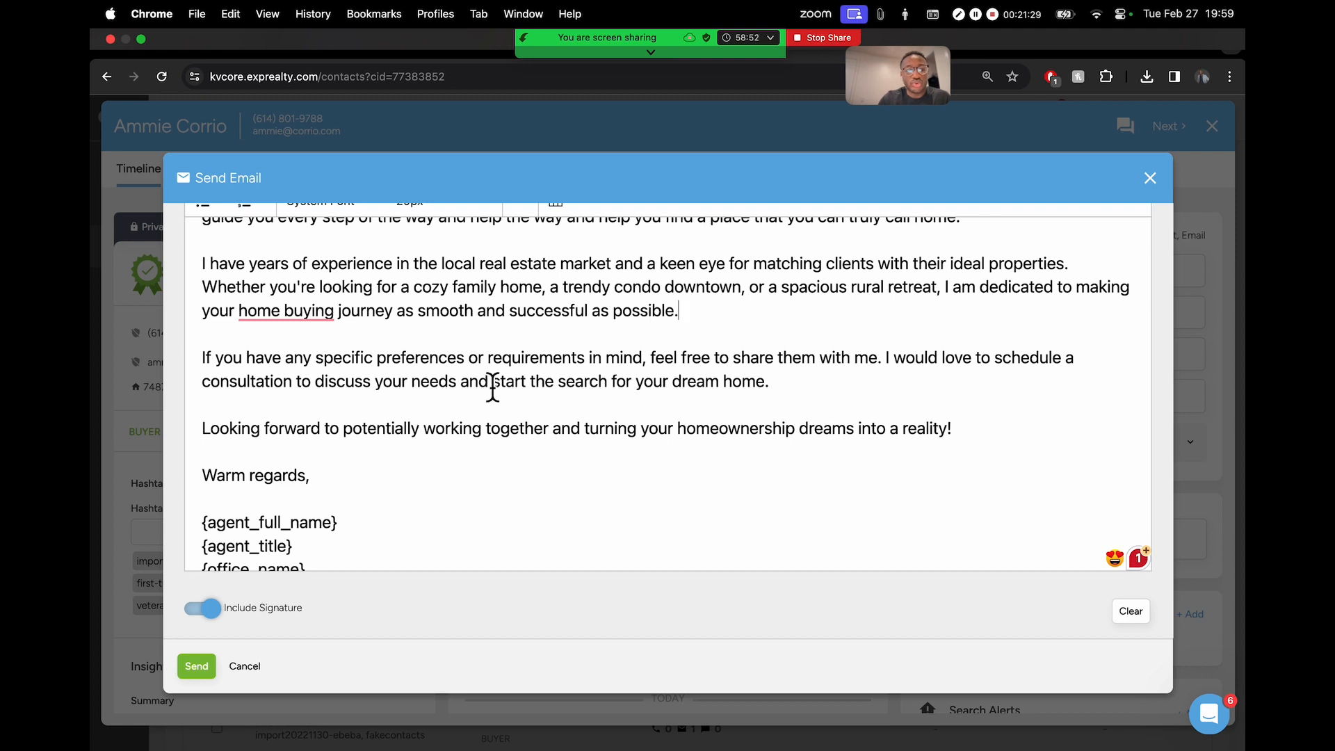
{"action": "scroll", "coordinate": [462, 411], "scroll_direction": "down", "scroll_amount": 2}
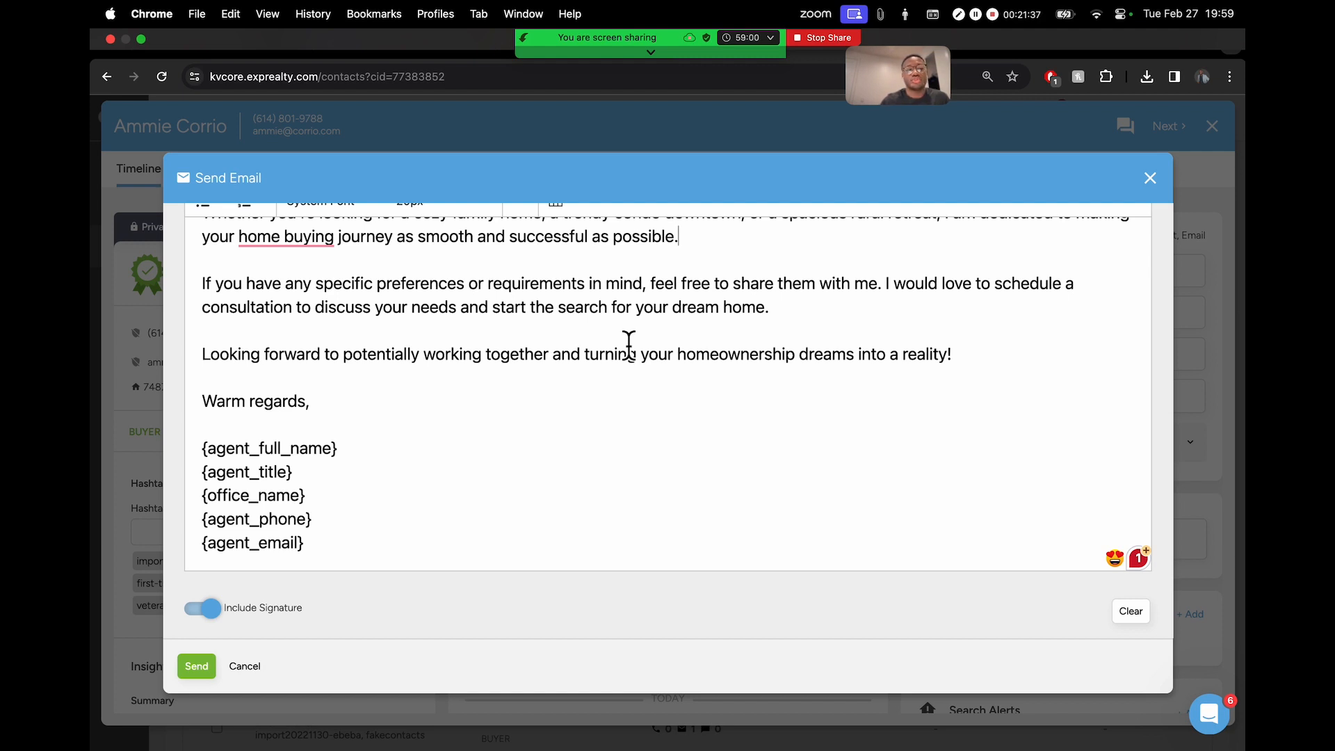
- Compare the Smart Assistant prompt with the generated subject and email, highlighting the prompt text
{"action": "scroll", "coordinate": [640, 348], "scroll_direction": "up", "scroll_amount": 10}
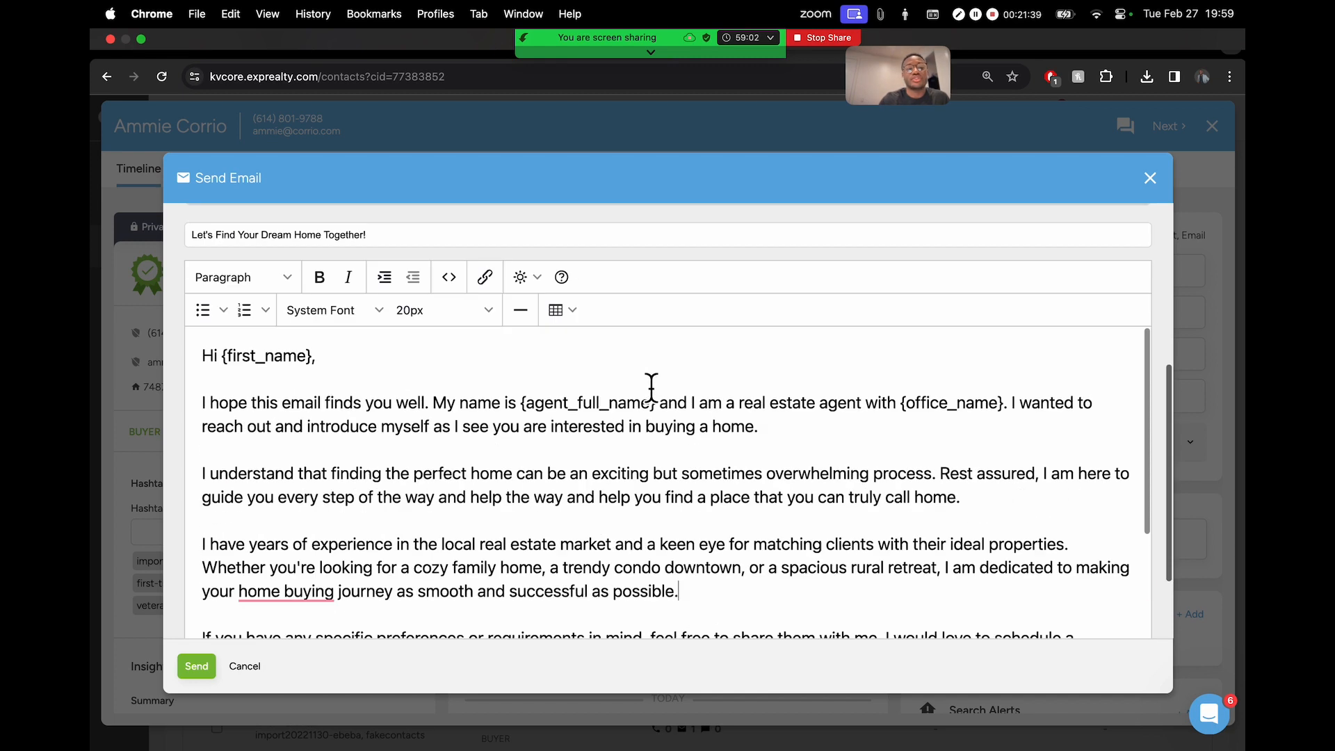
{"action": "scroll", "coordinate": [651, 387], "scroll_direction": "up", "scroll_amount": 2}
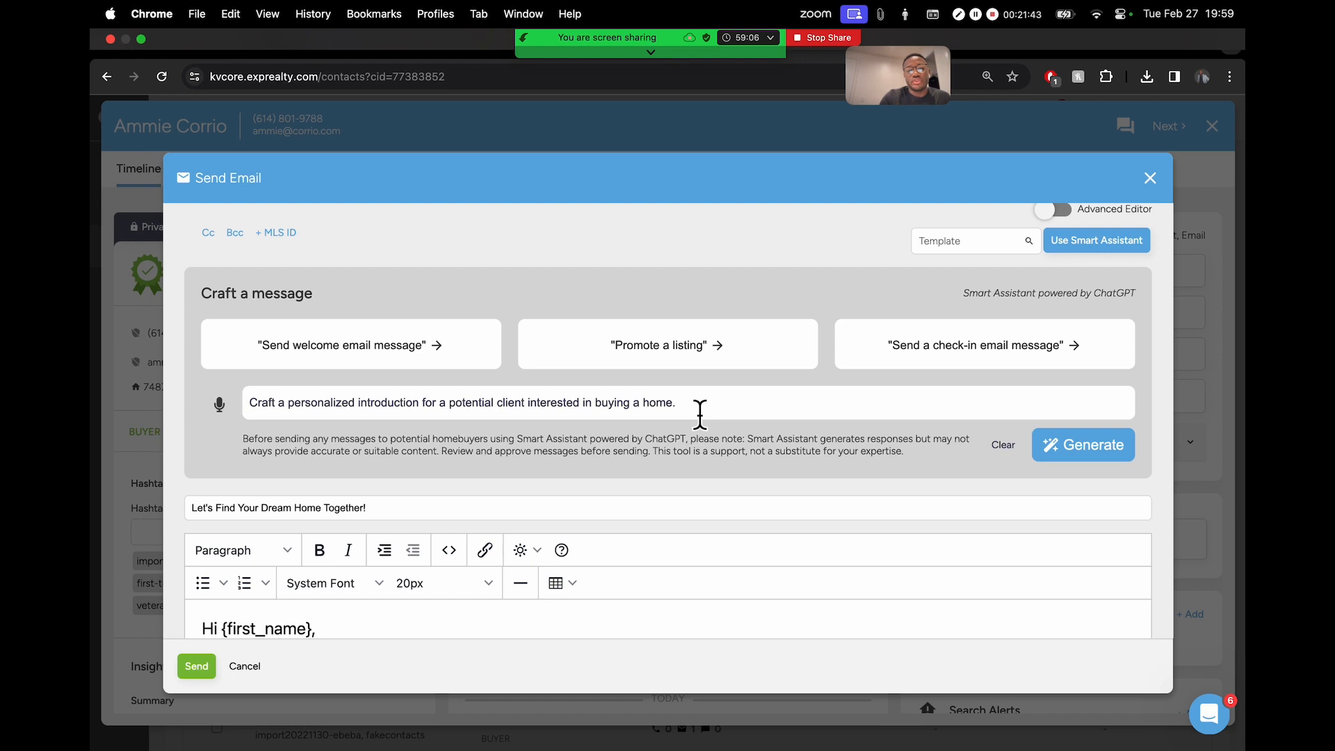
{"action": "left_click_drag", "start_coordinate": [704, 413], "coordinate": [423, 411]}
{"action": "left_click", "coordinate": [481, 411]}
{"action": "scroll", "coordinate": [695, 429], "scroll_direction": "down", "scroll_amount": 5}
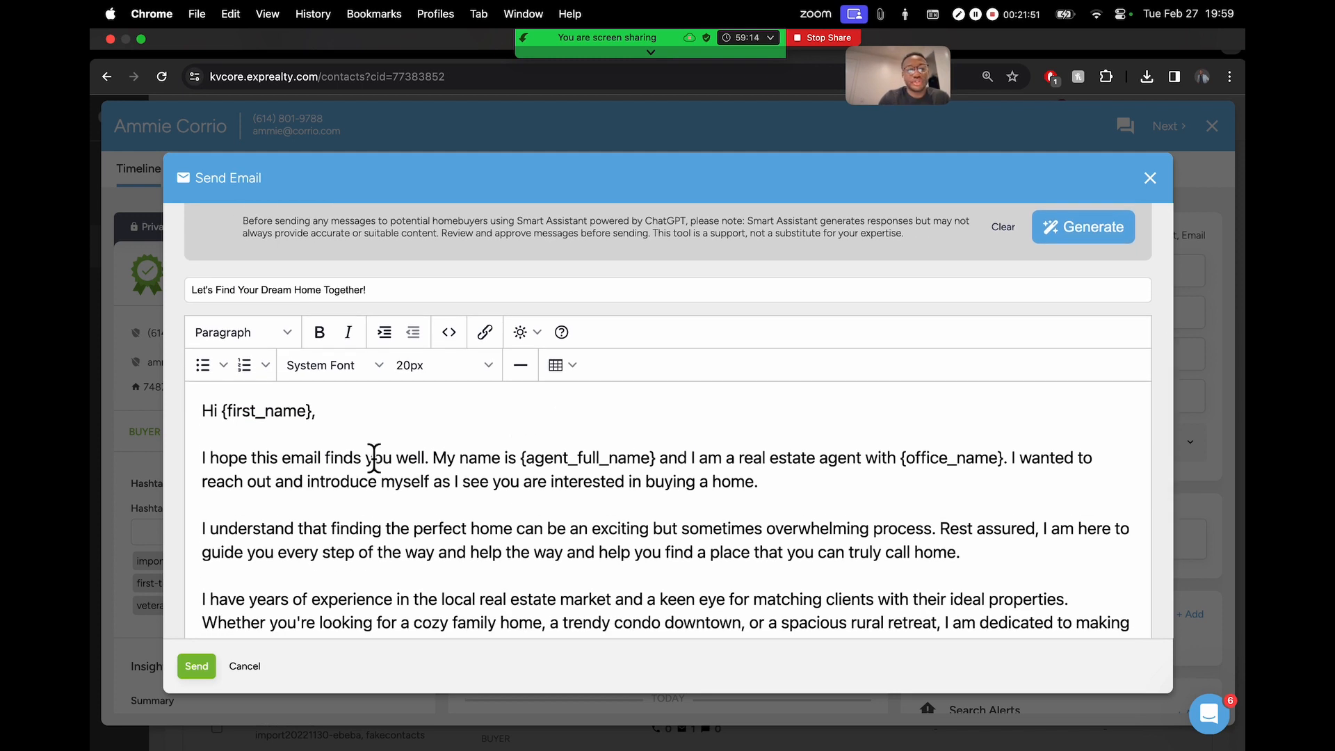
{"action": "scroll", "coordinate": [569, 472], "scroll_direction": "up", "scroll_amount": 6}
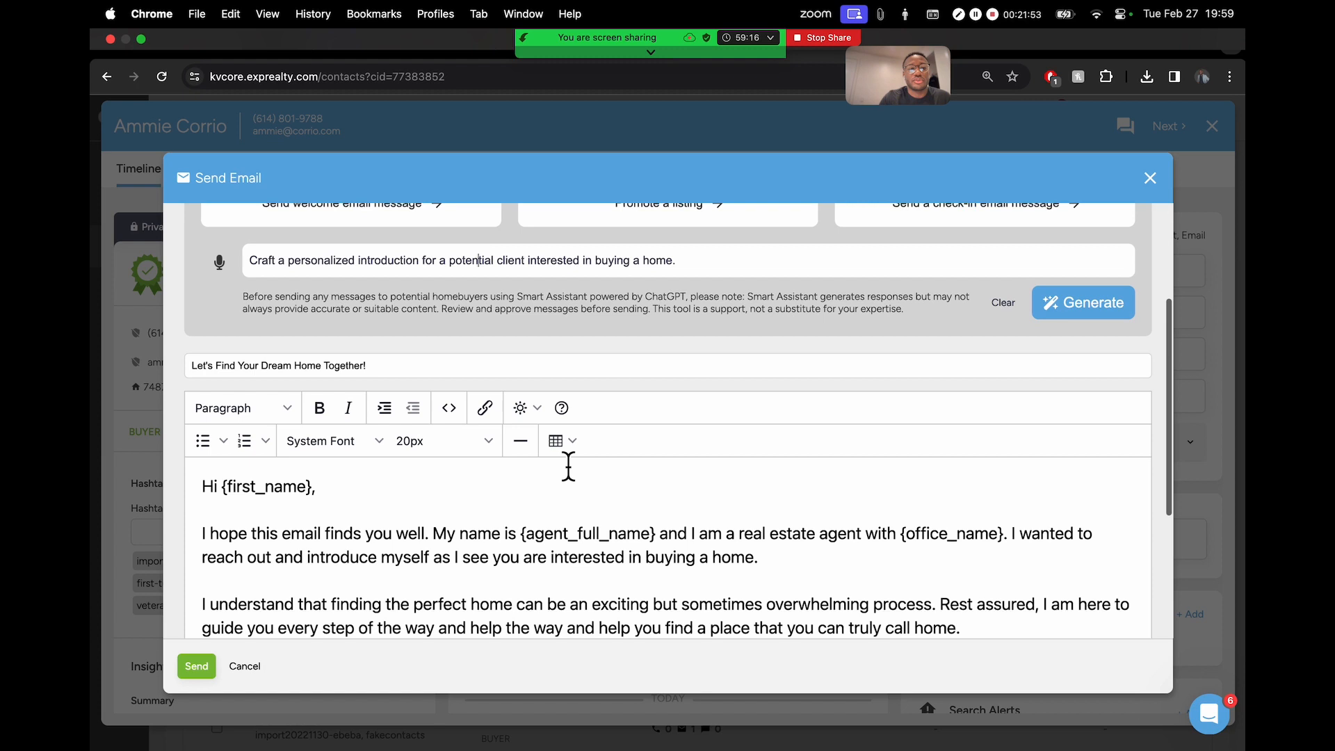
{"action": "left_click_drag", "start_coordinate": [258, 452], "coordinate": [754, 463]}
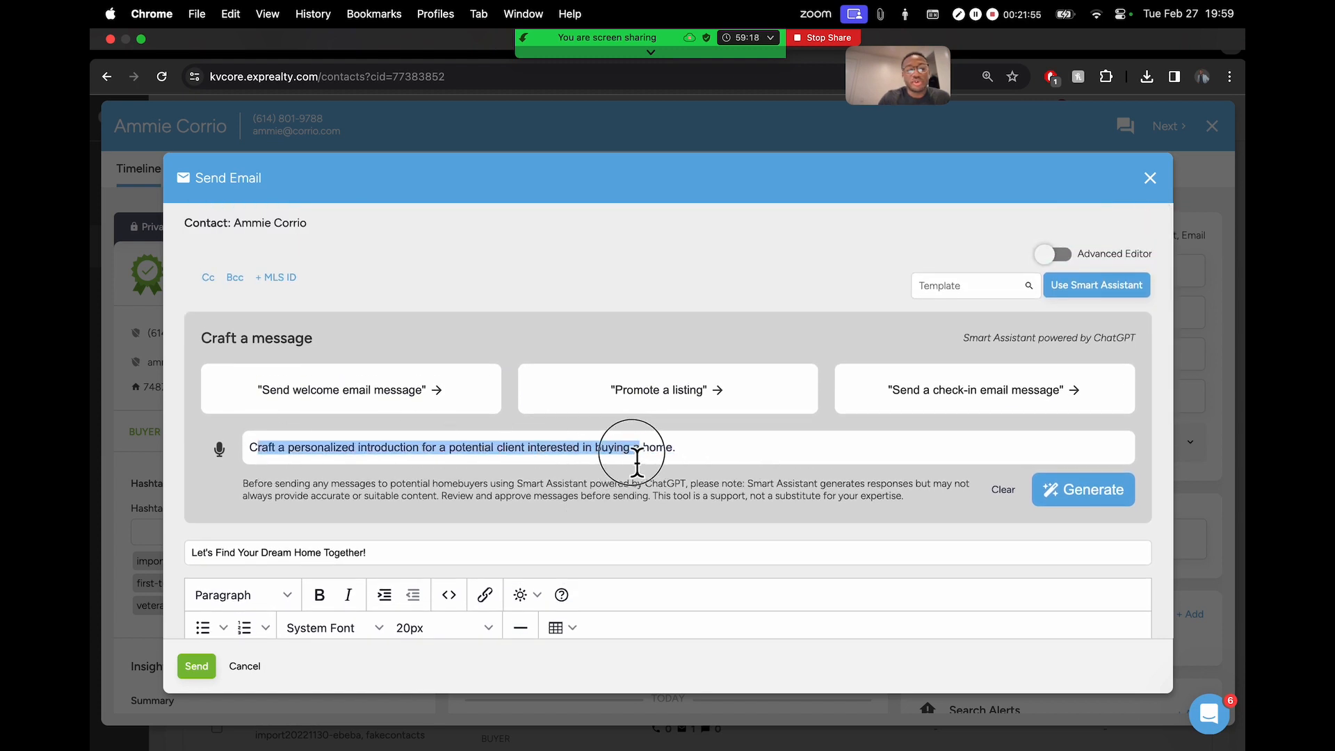
- Regenerate the email three times from the unchanged home-buyer introduction prompt, reading through each version
{"action": "left_click", "coordinate": [754, 463]}
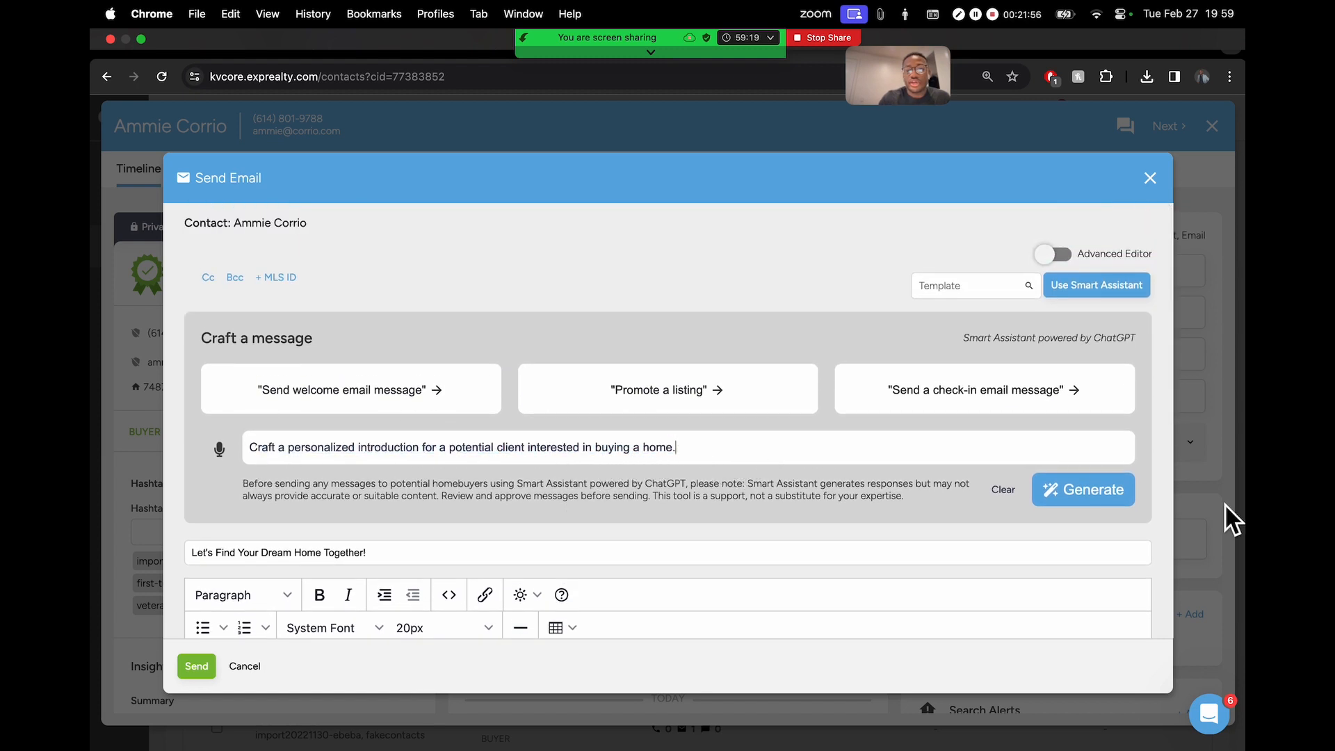
{"action": "left_click", "coordinate": [1089, 489]}
{"action": "scroll", "coordinate": [721, 481], "scroll_direction": "down", "scroll_amount": 5}
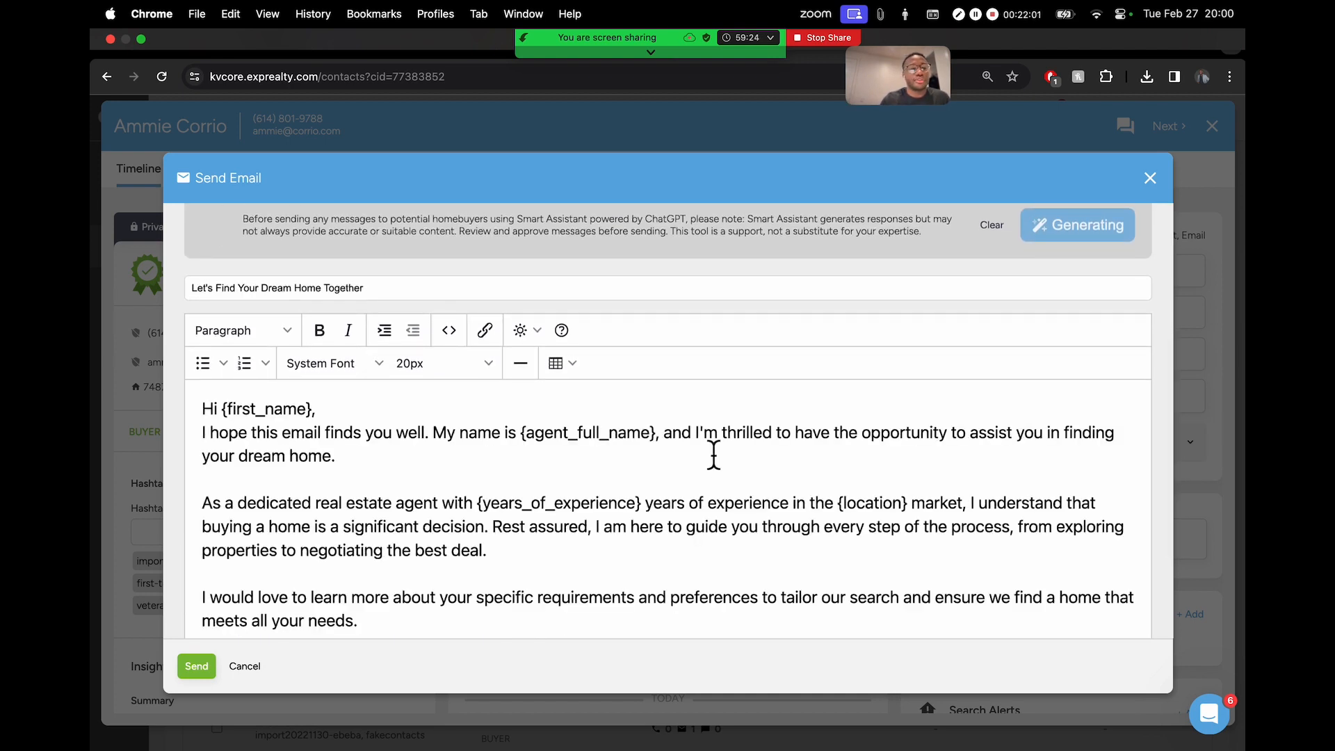
{"action": "scroll", "coordinate": [764, 403], "scroll_direction": "down", "scroll_amount": 3}
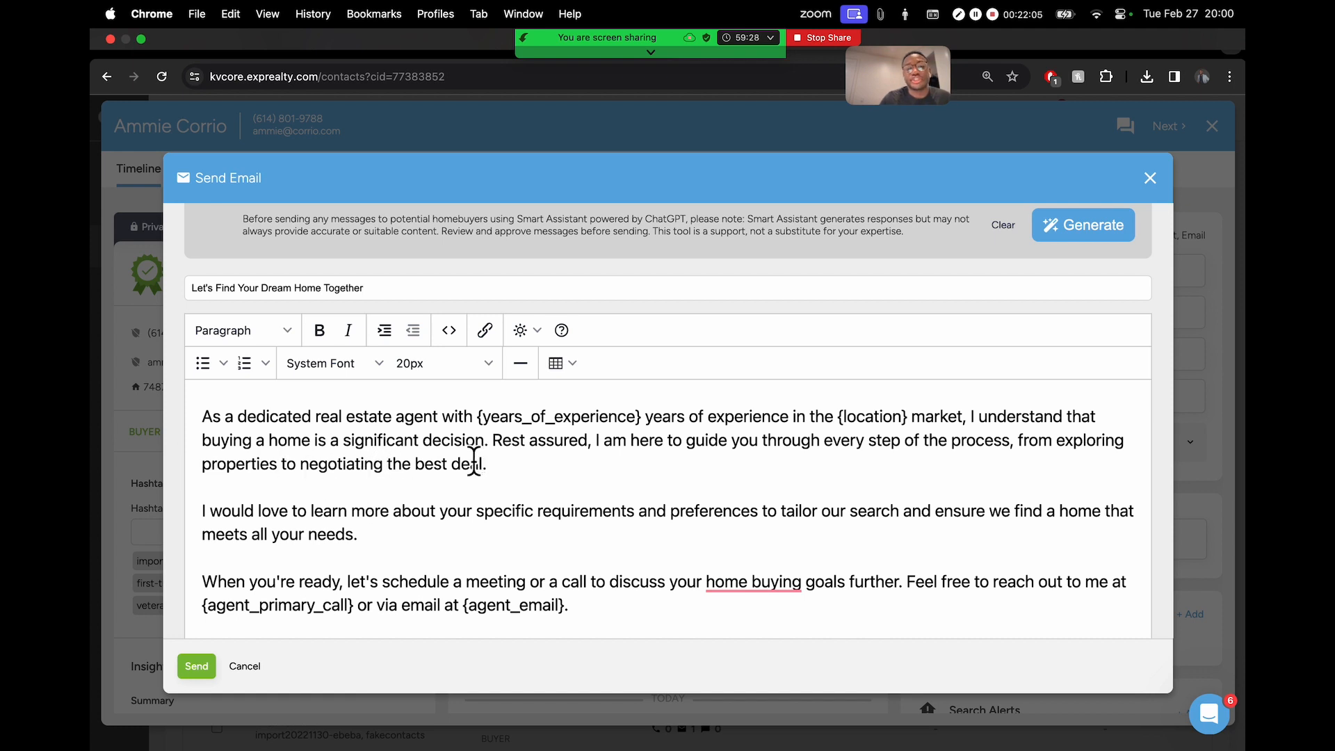
{"action": "left_click", "coordinate": [1091, 234]}
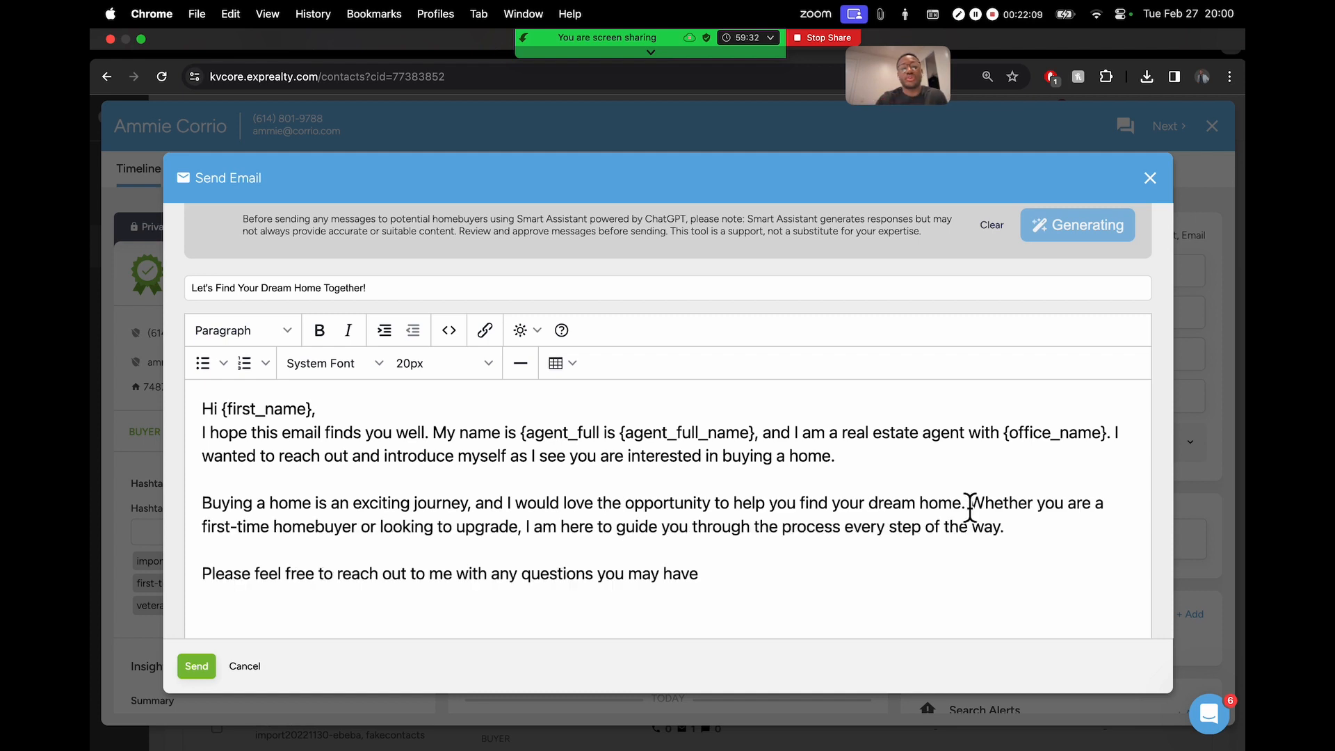
{"action": "scroll", "coordinate": [882, 521], "scroll_direction": "down", "scroll_amount": 2}
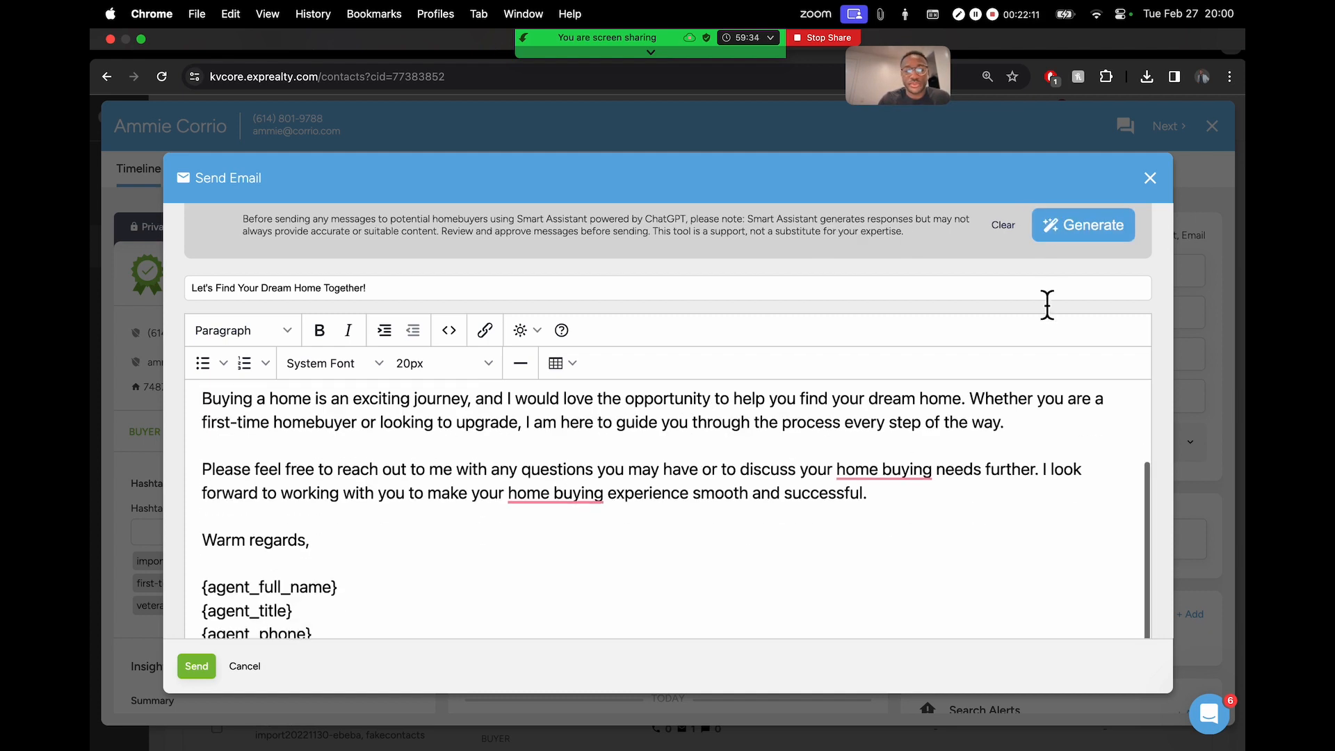
{"action": "left_click", "coordinate": [1089, 236]}
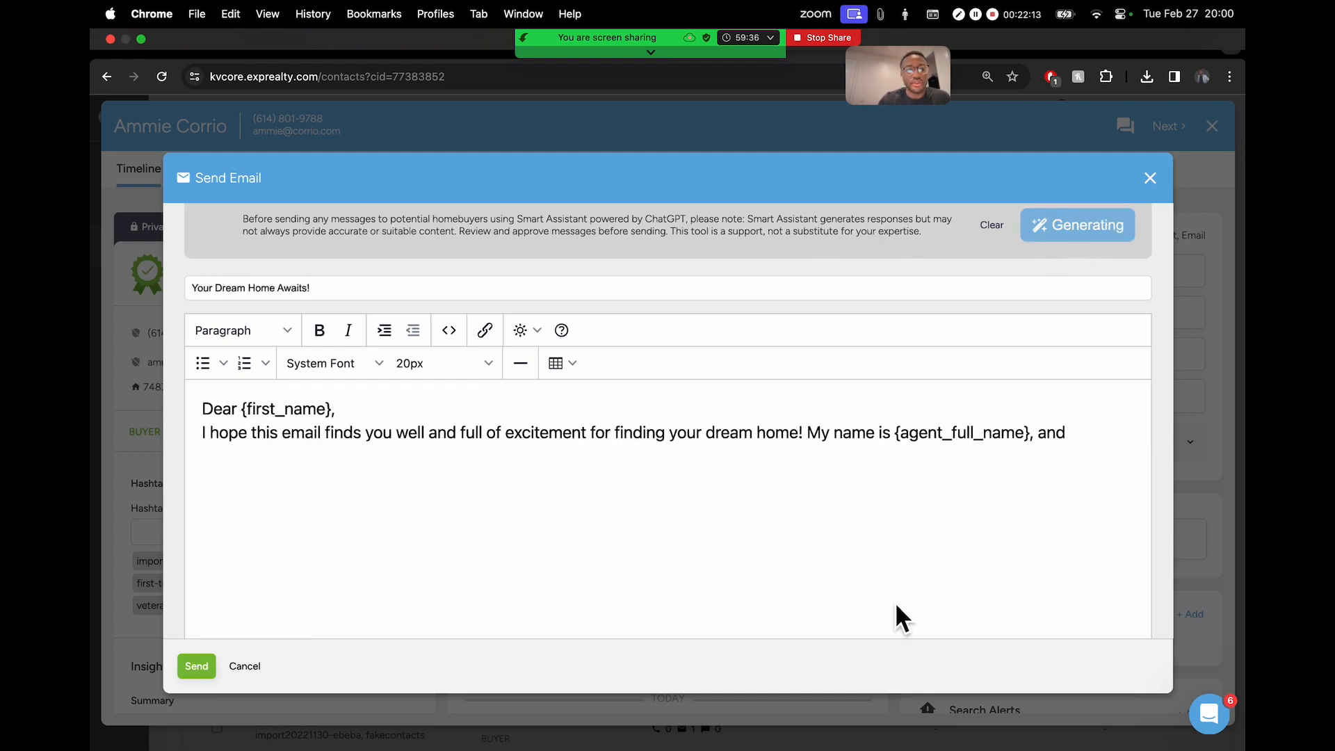
{"action": "scroll", "coordinate": [736, 506], "scroll_direction": "down", "scroll_amount": 2}
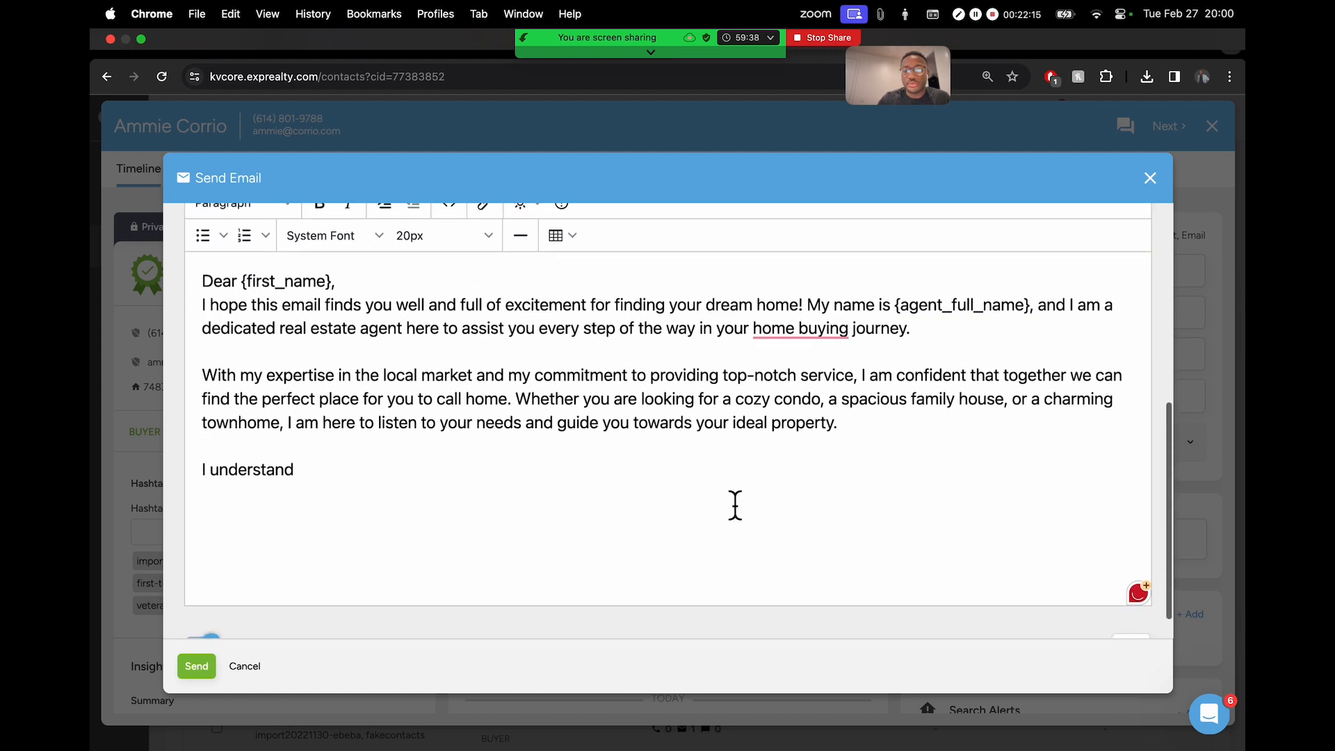
- Replace the full stop at the end of the Smart Assistant prompt with "in french" and generate the email
{"action": "scroll", "coordinate": [735, 506], "scroll_direction": "up", "scroll_amount": 3}
{"action": "left_click", "coordinate": [763, 258]}
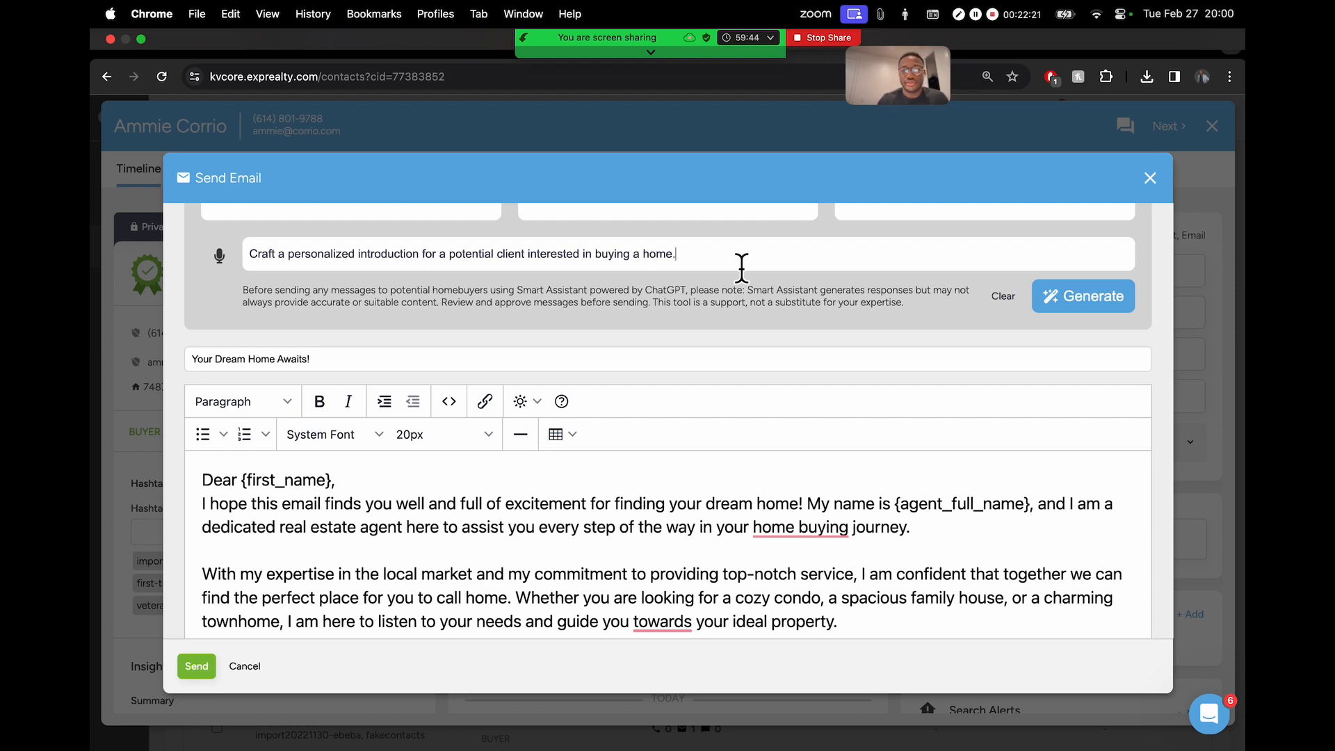
{"action": "key", "text": "BackSpace"}
{"action": "type", "text": "in french"}
{"action": "left_click_drag", "start_coordinate": [337, 264], "coordinate": [496, 263]}
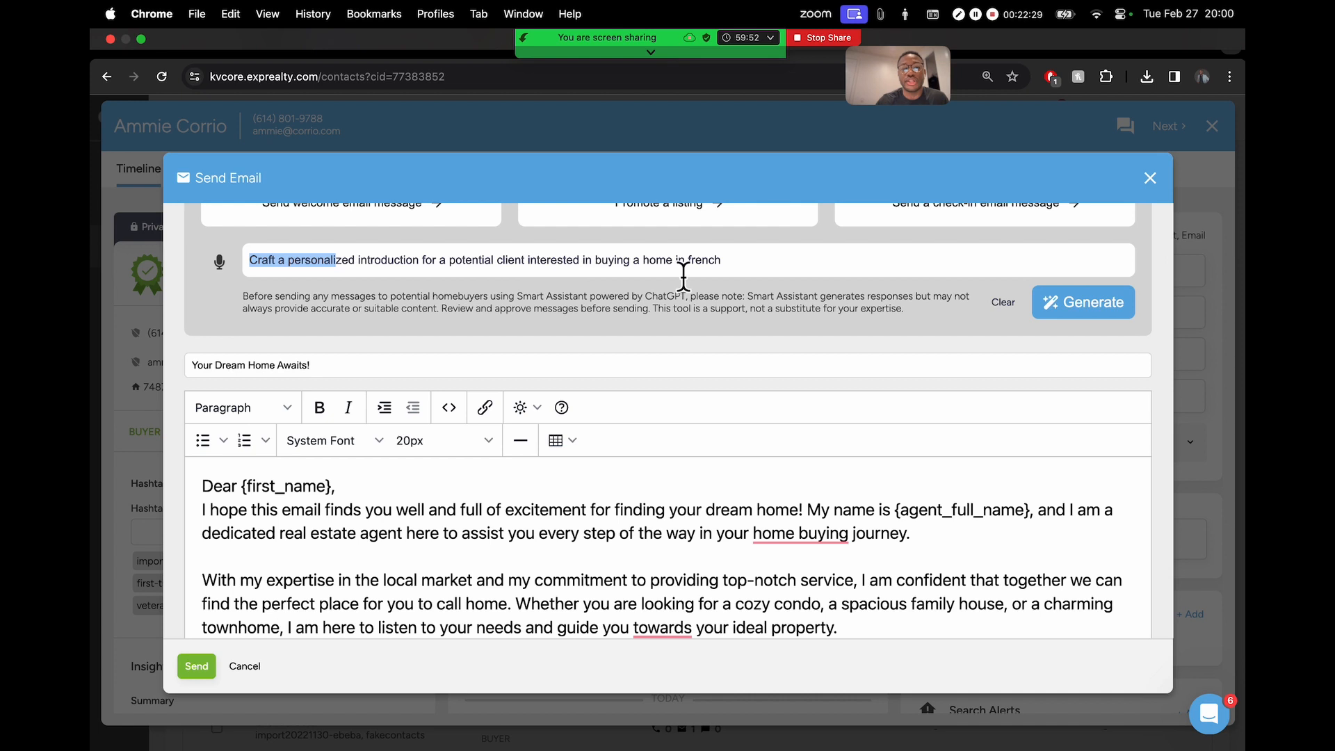
{"action": "left_click", "coordinate": [832, 266]}
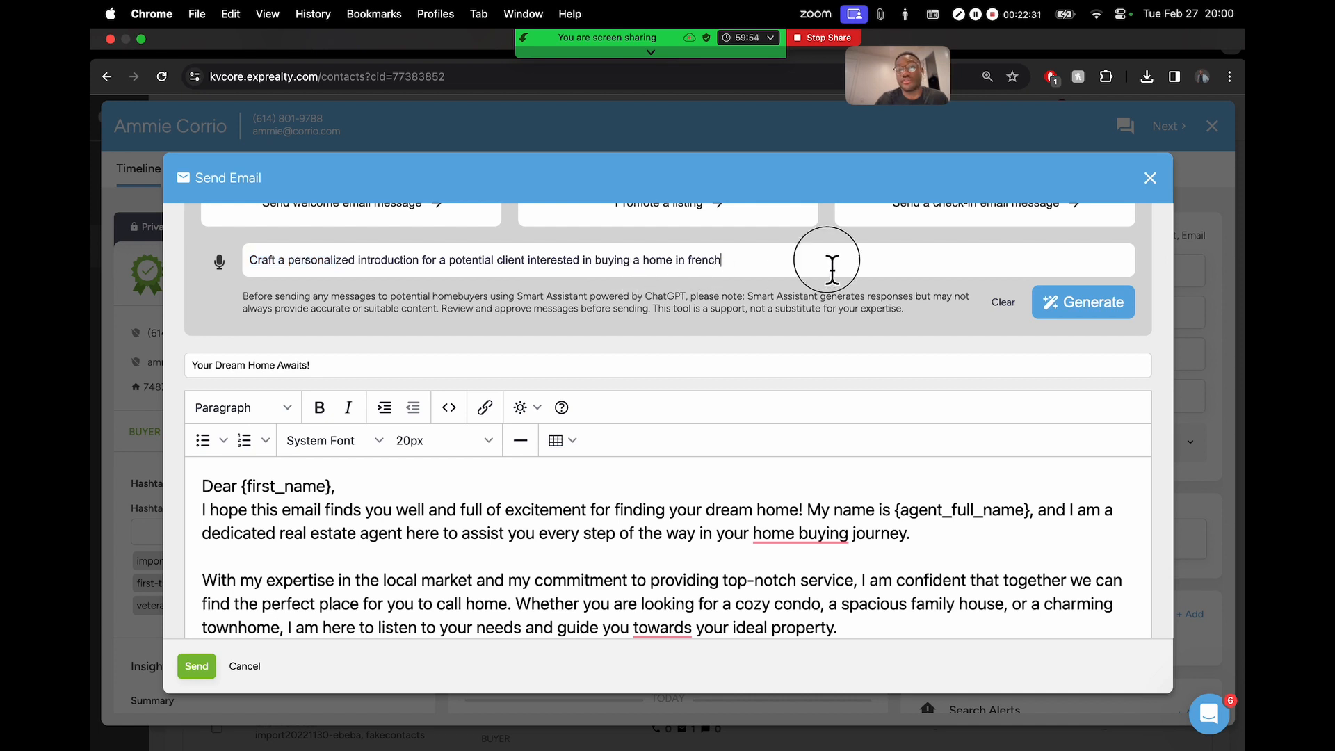
{"action": "left_click", "coordinate": [1108, 304]}
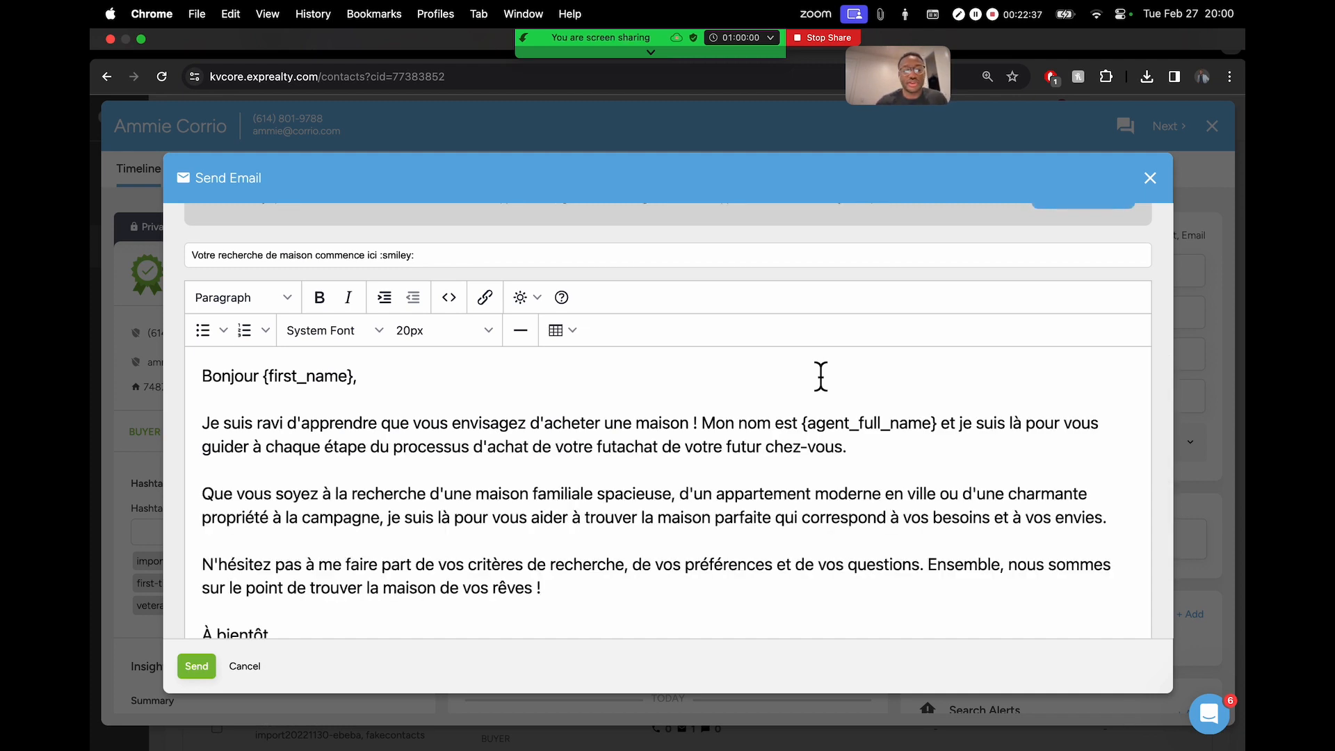
- Change the language in the Smart Assistant prompt to "spanish" and generate the email again
{"action": "scroll", "coordinate": [755, 385], "scroll_direction": "up", "scroll_amount": 5}
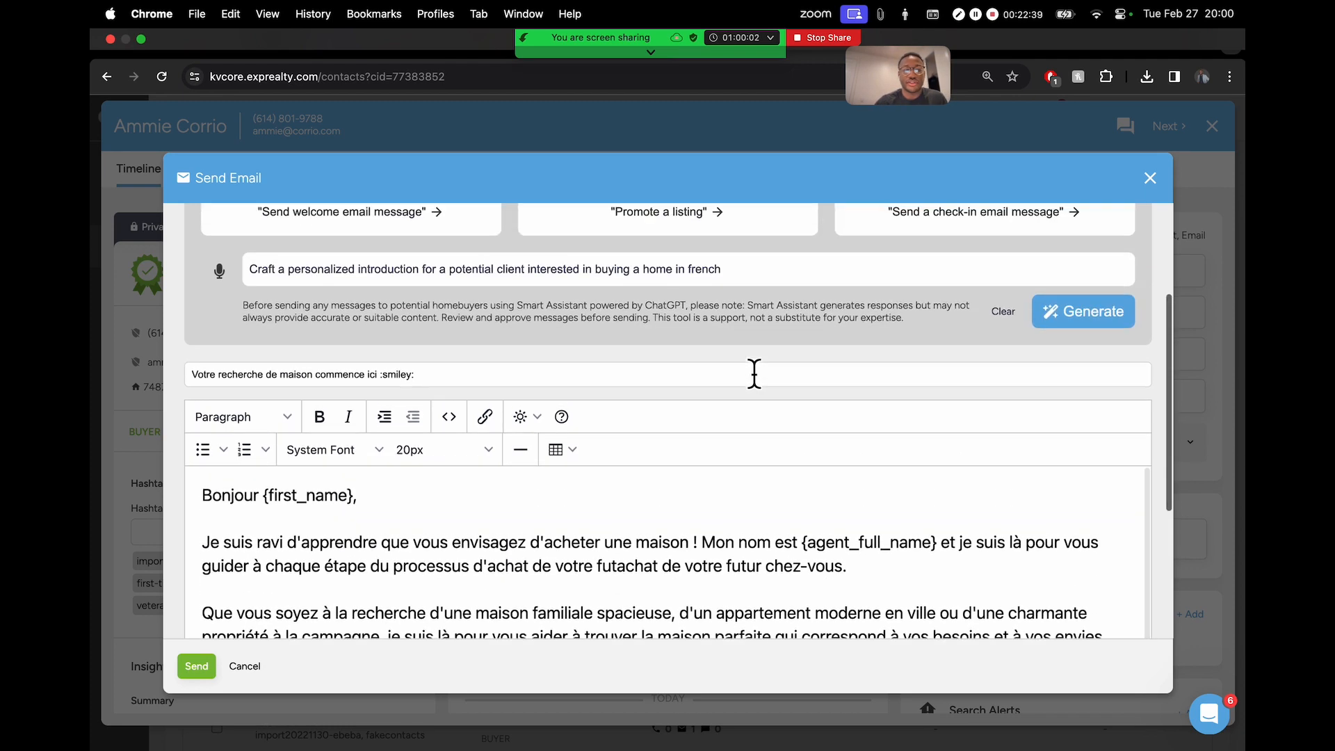
{"action": "left_click", "coordinate": [758, 282]}
{"action": "key", "text": "BackSpace"}
{"action": "key", "text": "BackSpace"}
{"action": "key", "text": "BackSpace"}
{"action": "key", "text": "BackSpace"}
{"action": "key", "text": "BackSpace"}
{"action": "key", "text": "BackSpace"}
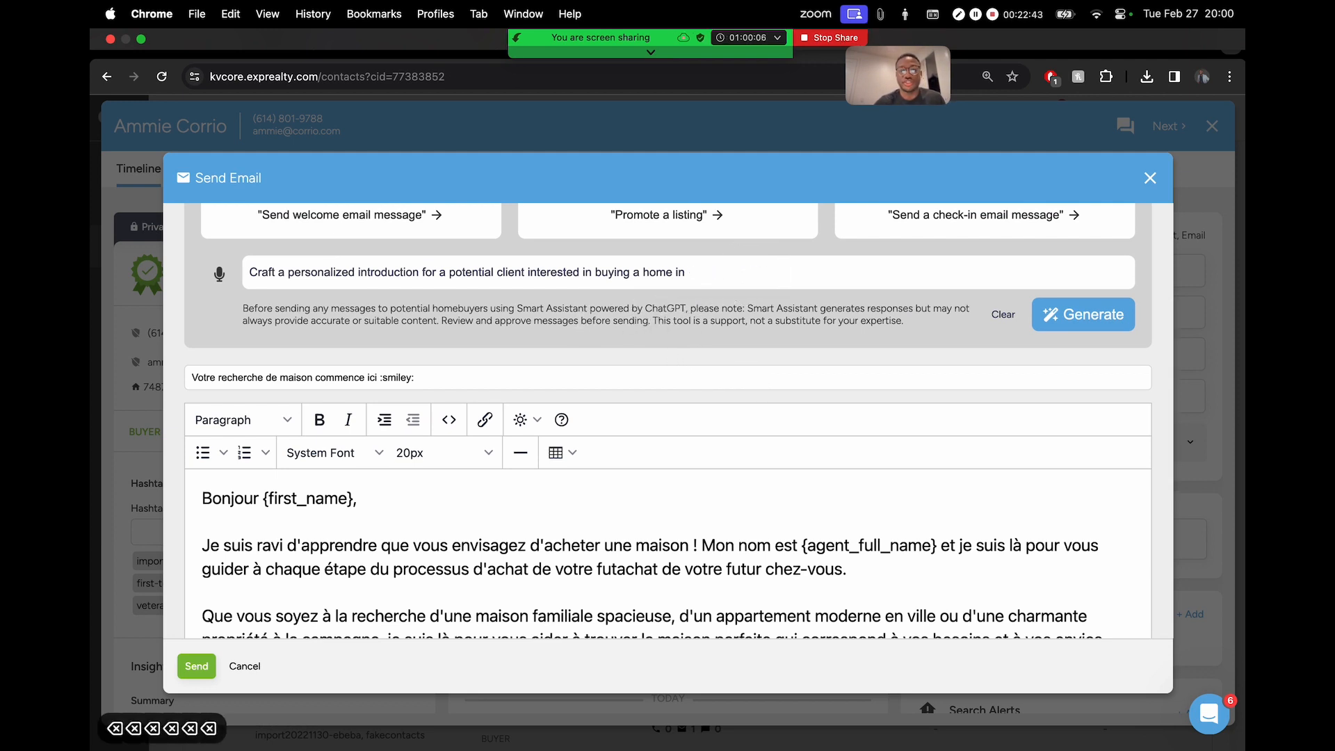
{"action": "type", "text": "spa"}
{"action": "type", "text": "sh"}
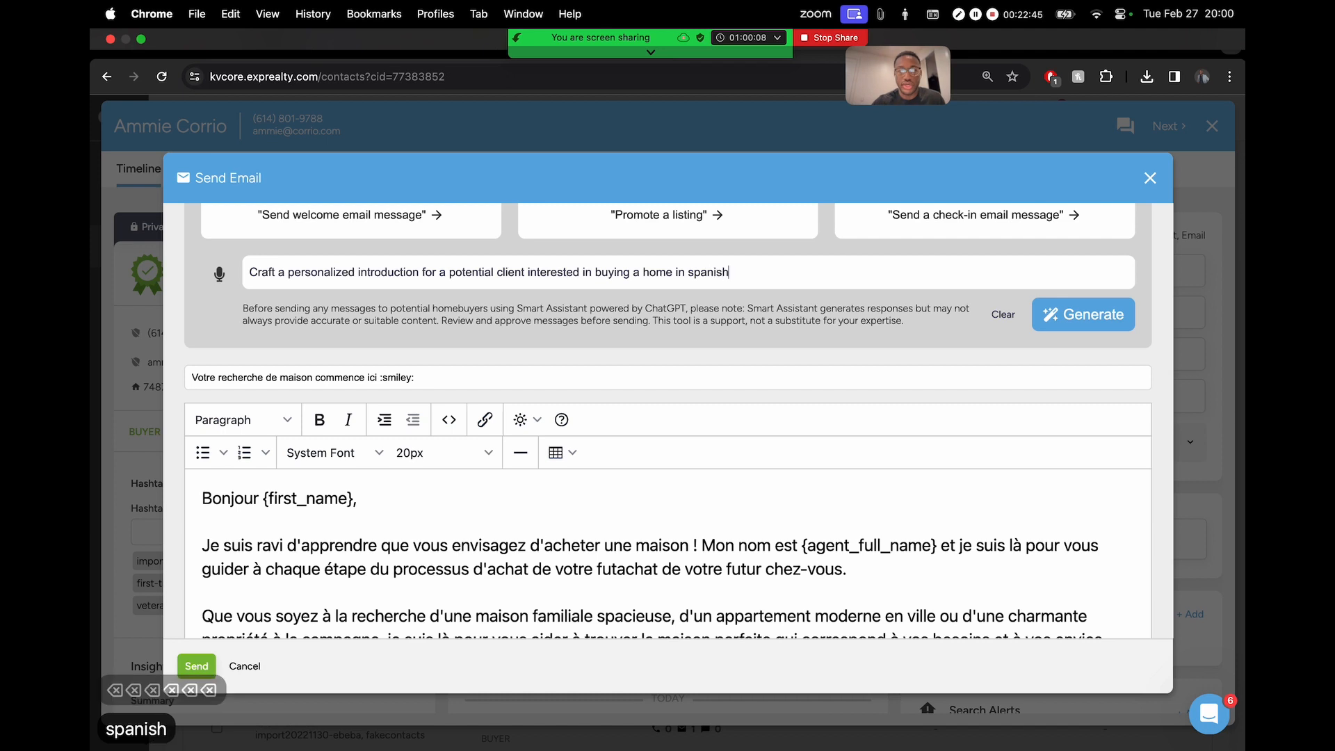
{"action": "left_click", "coordinate": [1093, 327]}
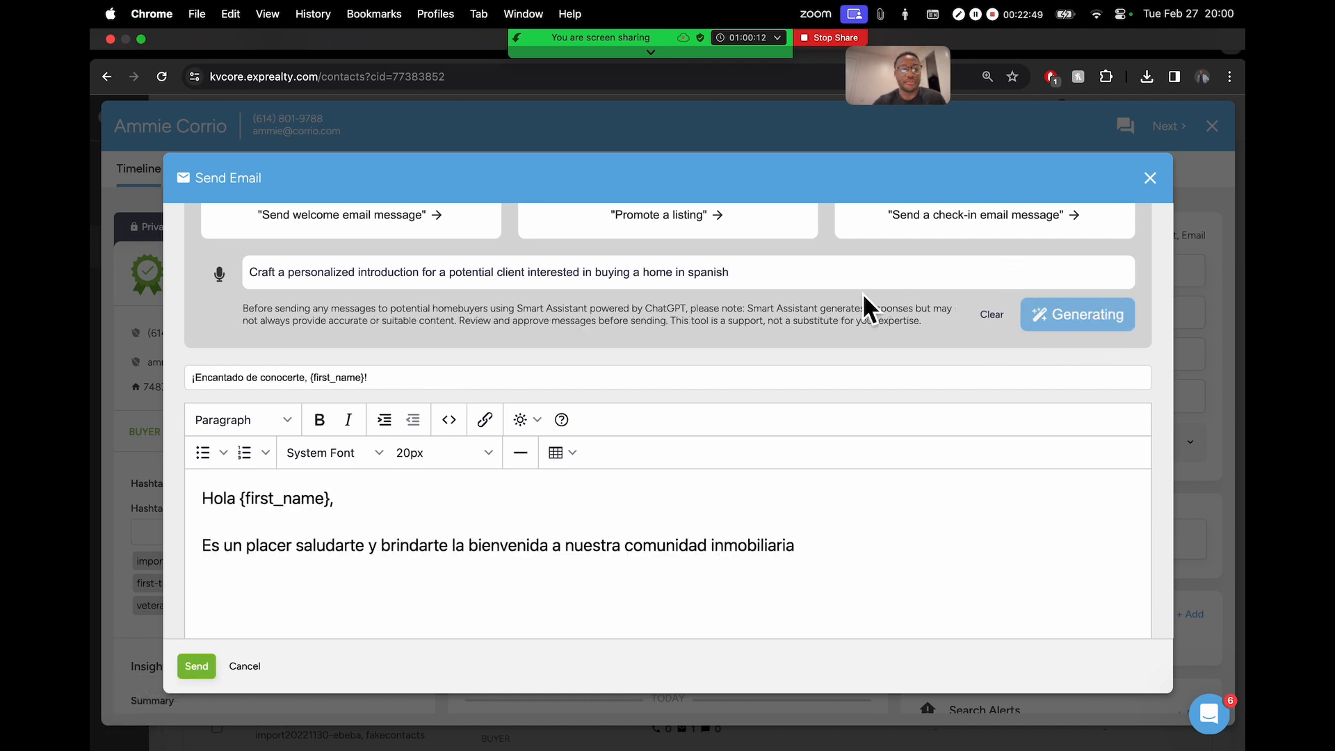
- Read the Spanish email from its greeting through the signature placeholders, then return to the prompt
{"action": "scroll", "coordinate": [863, 295], "scroll_direction": "down", "scroll_amount": 2}
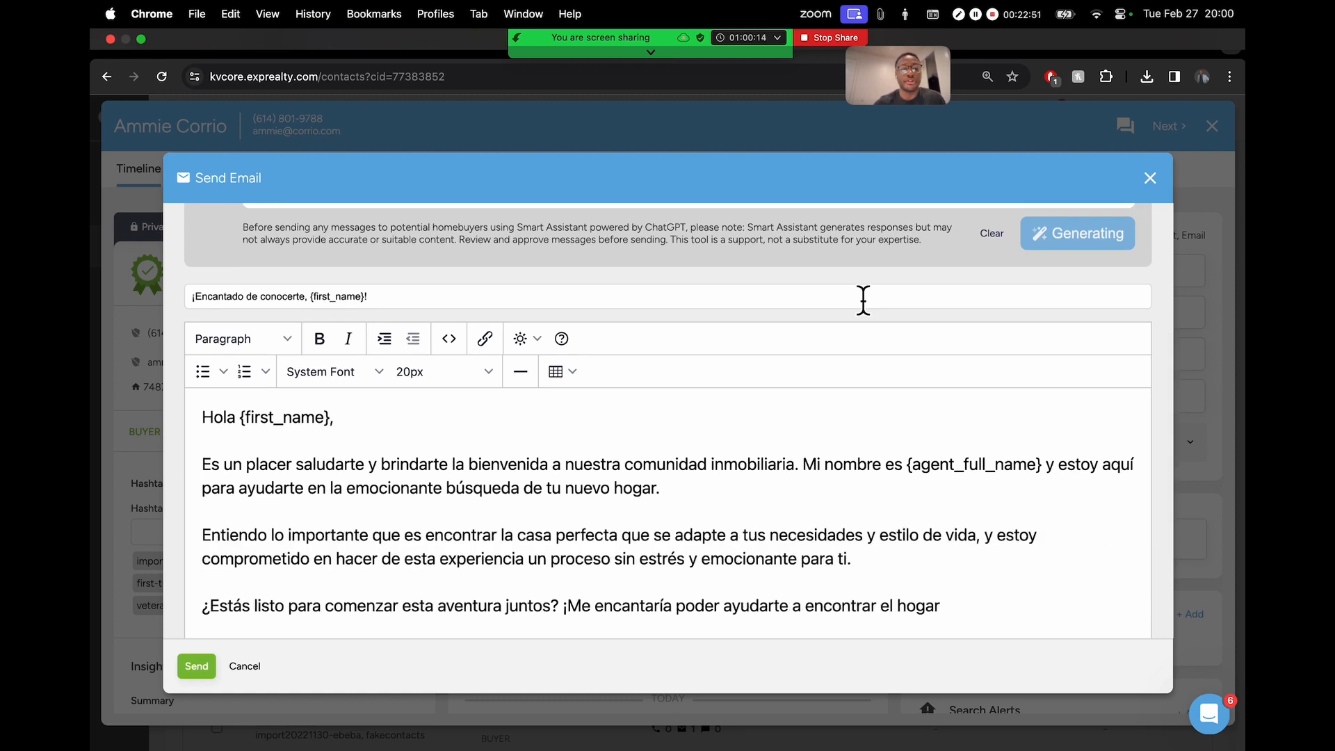
{"action": "scroll", "coordinate": [541, 399], "scroll_direction": "down", "scroll_amount": 3}
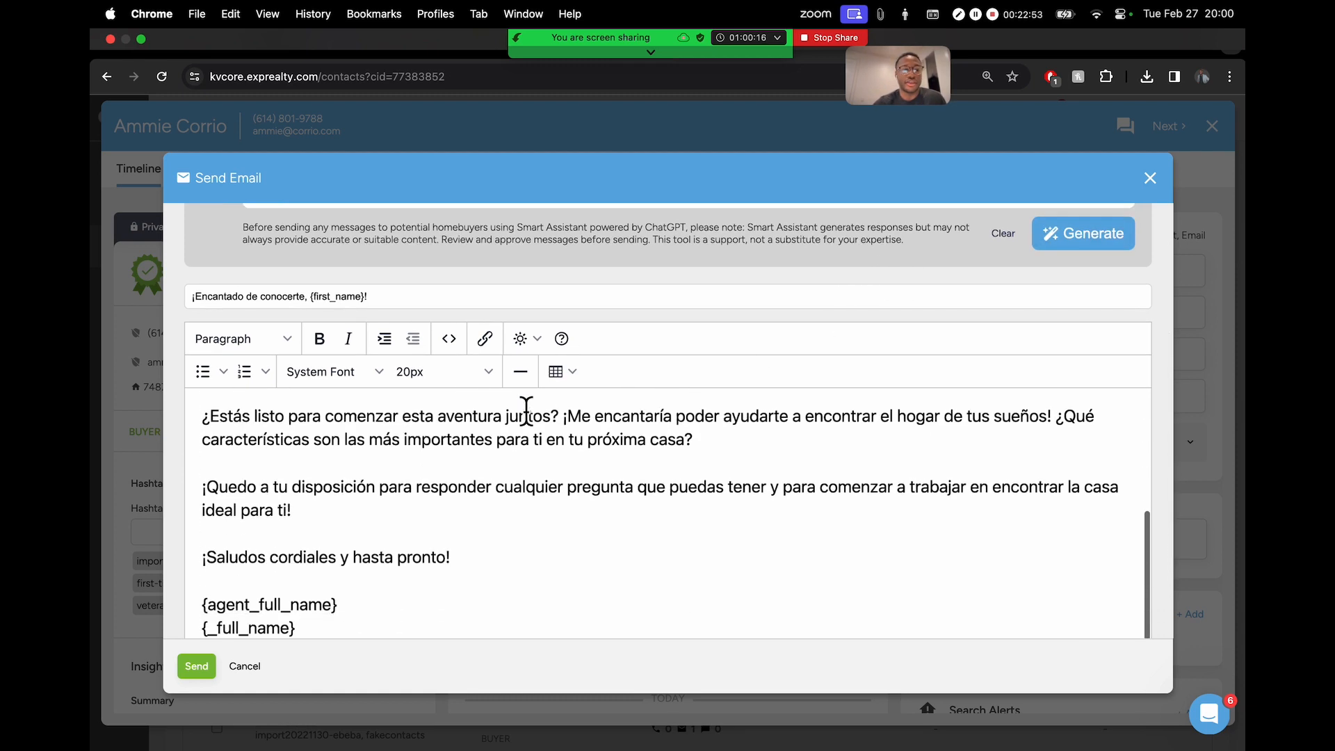
{"action": "scroll", "coordinate": [594, 473], "scroll_direction": "down", "scroll_amount": 2}
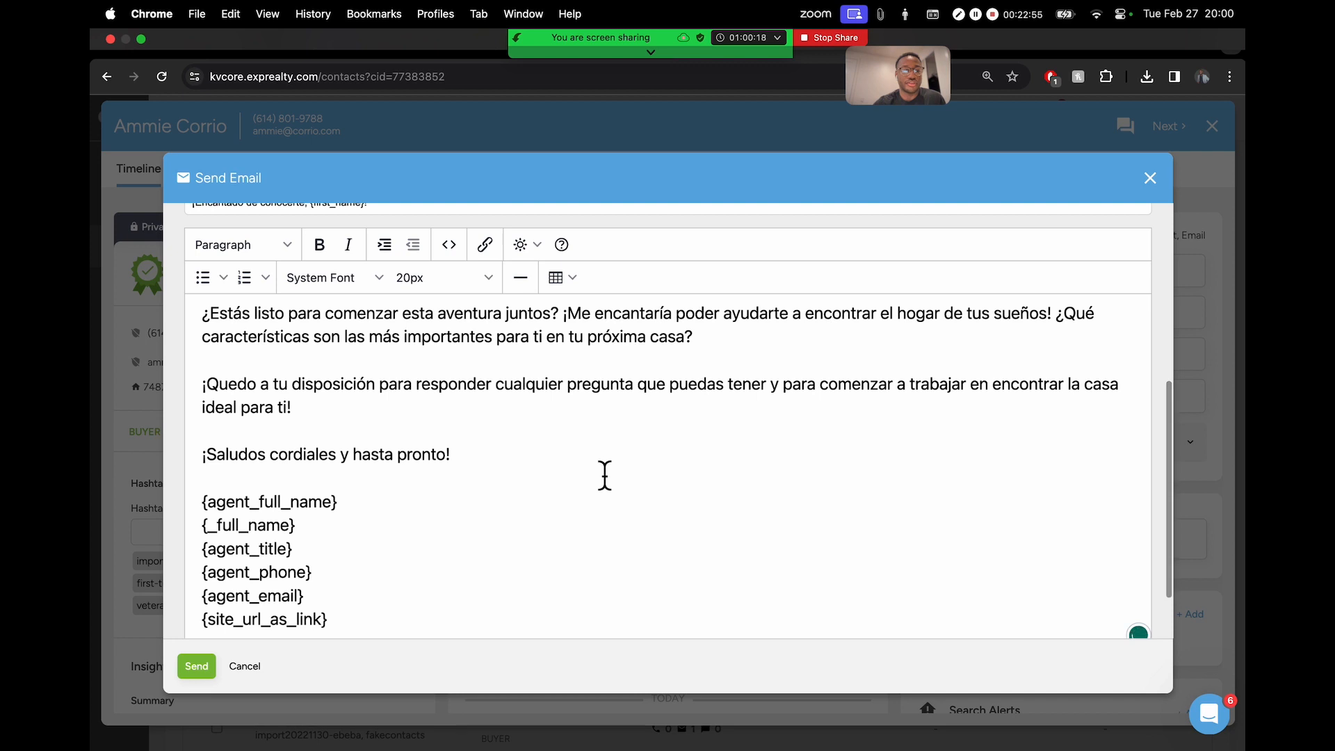
{"action": "scroll", "coordinate": [606, 473], "scroll_direction": "up", "scroll_amount": 3}
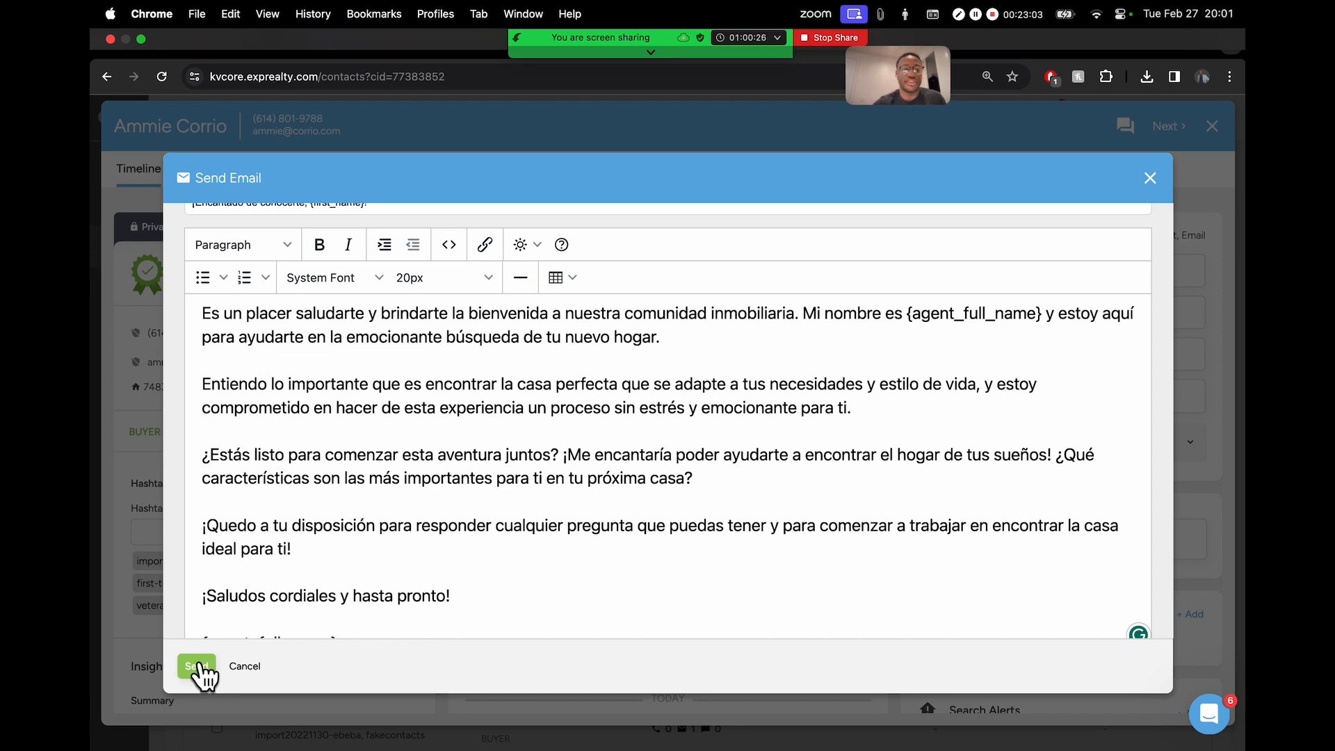
{"action": "scroll", "coordinate": [498, 549], "scroll_direction": "up", "scroll_amount": 5}
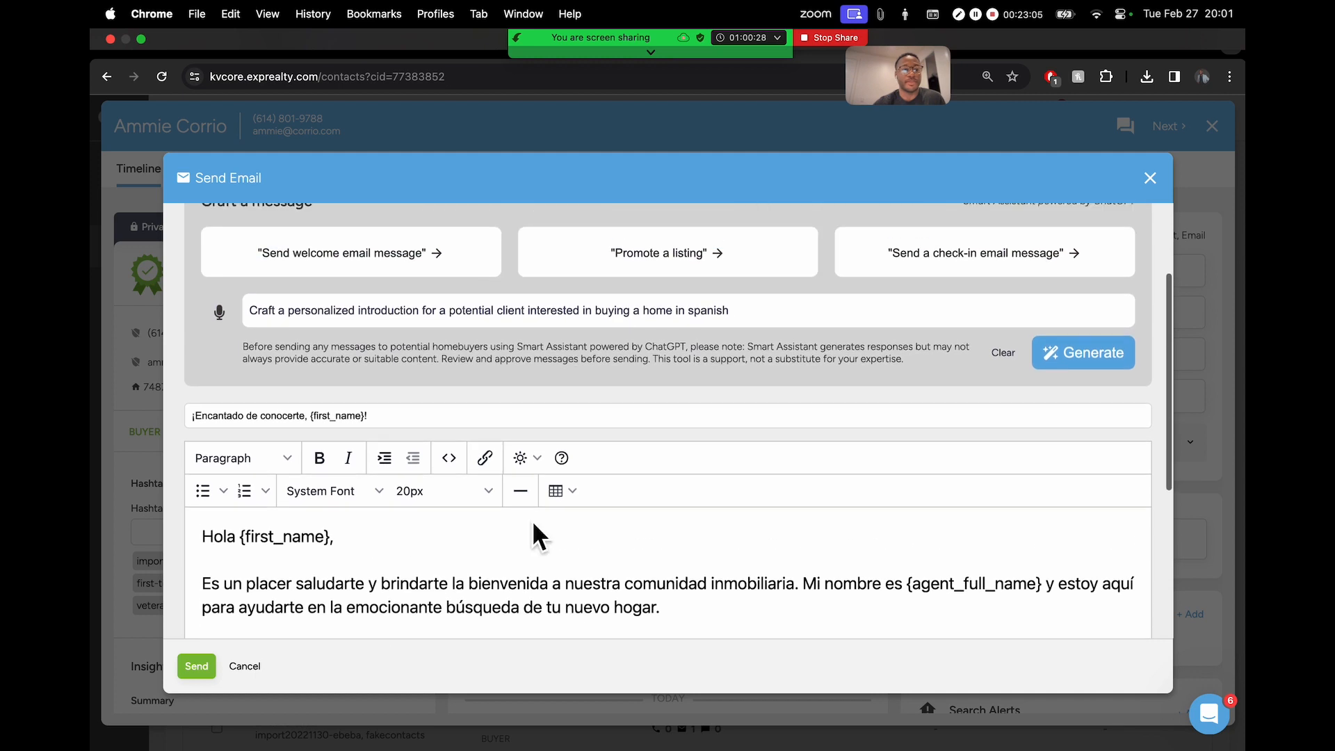
{"action": "scroll", "coordinate": [532, 521], "scroll_direction": "up", "scroll_amount": 1}
- Open the Zoom meeting chat and check the latest messages
{"action": "mouse_move", "coordinate": [510, 51]}
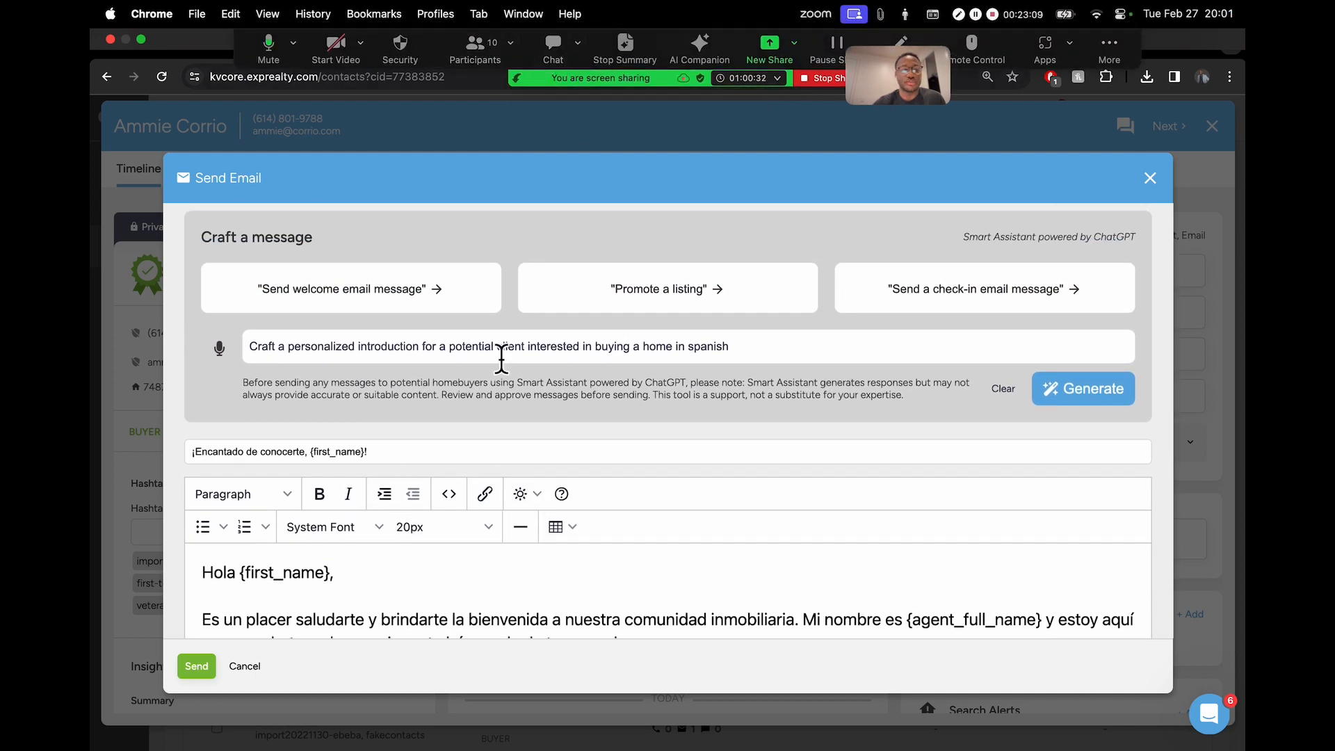
{"action": "left_click", "coordinate": [553, 50]}
{"action": "scroll", "coordinate": [716, 254], "scroll_direction": "down", "scroll_amount": 2}
{"action": "scroll", "coordinate": [716, 254], "scroll_direction": "down", "scroll_amount": 3}
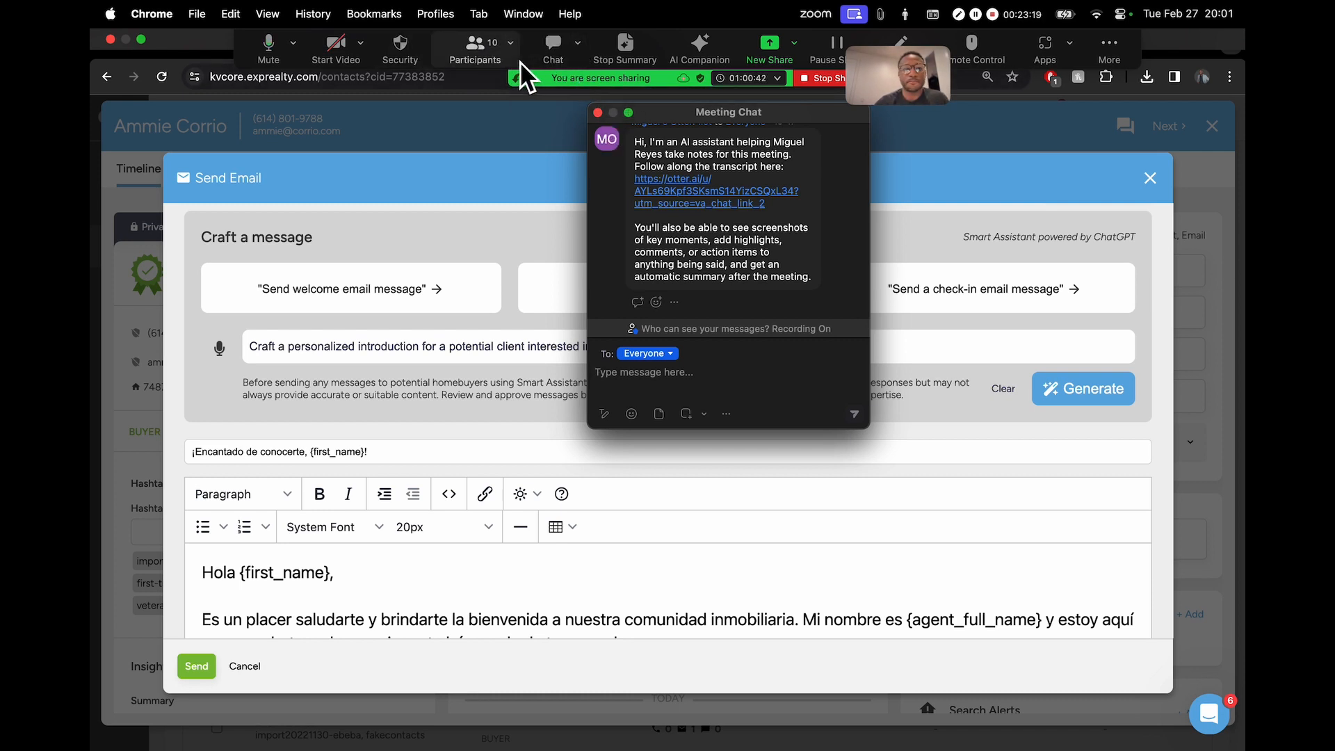
- Open the meeting's participant list, look through the attendees, and minimize the participants and chat windows
{"action": "left_click", "coordinate": [483, 53]}
{"action": "left_click_drag", "start_coordinate": [1071, 282], "coordinate": [970, 178]}
{"action": "scroll", "coordinate": [1000, 237], "scroll_direction": "down", "scroll_amount": 1}
{"action": "scroll", "coordinate": [995, 264], "scroll_direction": "down", "scroll_amount": 2}
{"action": "scroll", "coordinate": [986, 287], "scroll_direction": "up", "scroll_amount": 1}
{"action": "scroll", "coordinate": [986, 285], "scroll_direction": "down", "scroll_amount": 1}
{"action": "scroll", "coordinate": [977, 306], "scroll_direction": "up", "scroll_amount": 1}
{"action": "scroll", "coordinate": [970, 325], "scroll_direction": "up", "scroll_amount": 2}
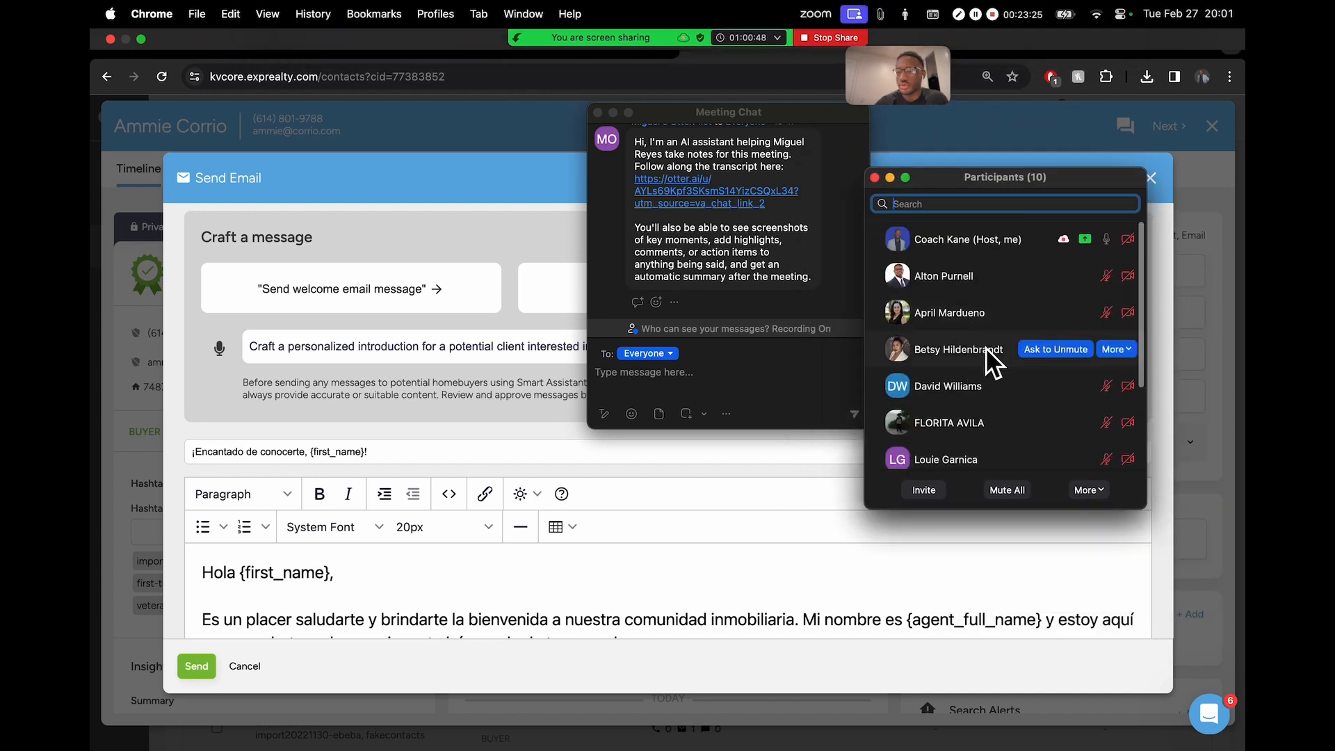
{"action": "scroll", "coordinate": [960, 317], "scroll_direction": "down", "scroll_amount": 3}
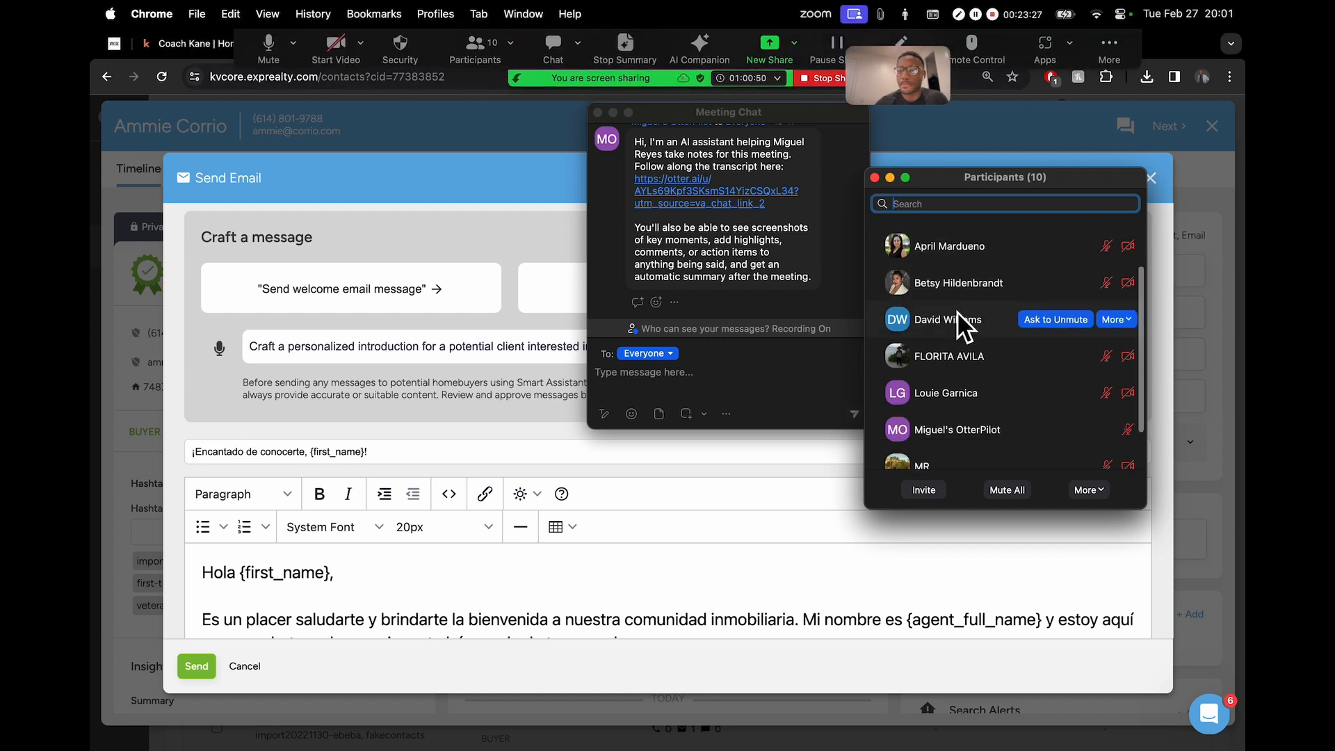
{"action": "scroll", "coordinate": [992, 350], "scroll_direction": "up", "scroll_amount": 3}
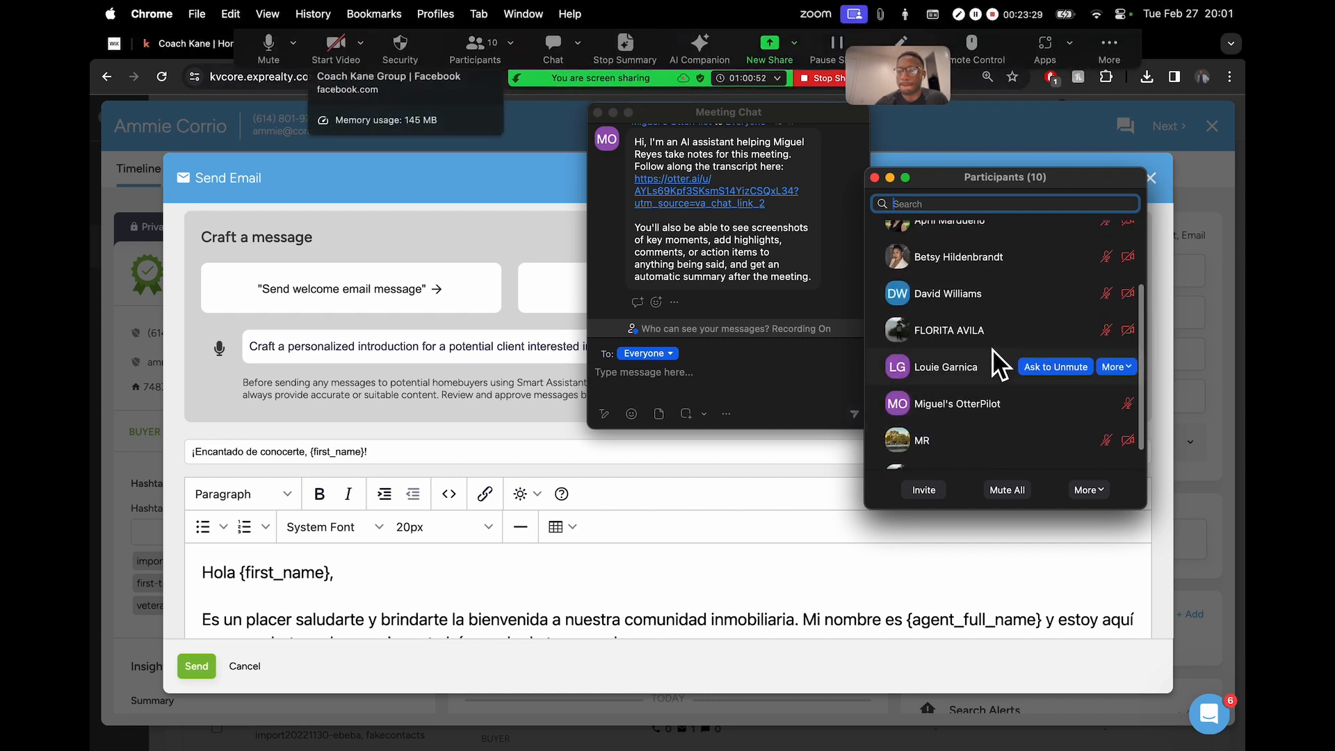
{"action": "left_click", "coordinate": [891, 178]}
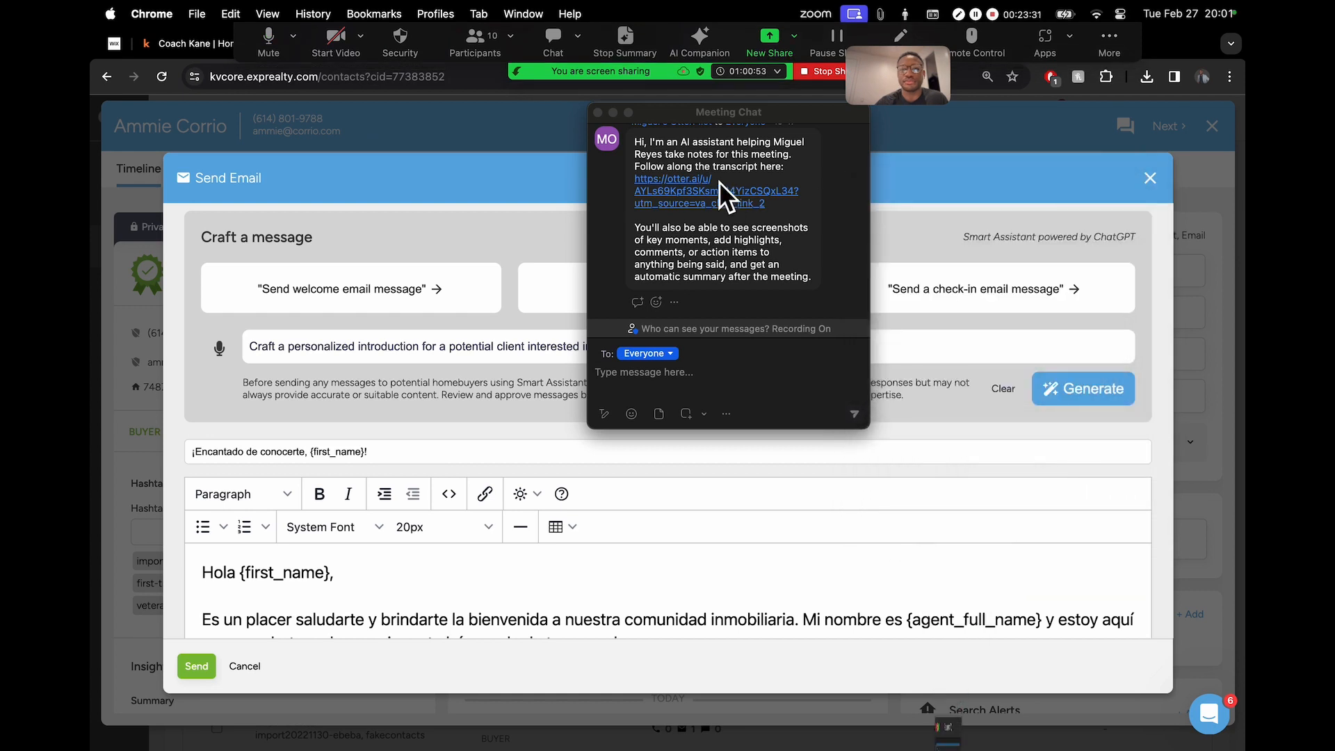
{"action": "left_click", "coordinate": [611, 112]}
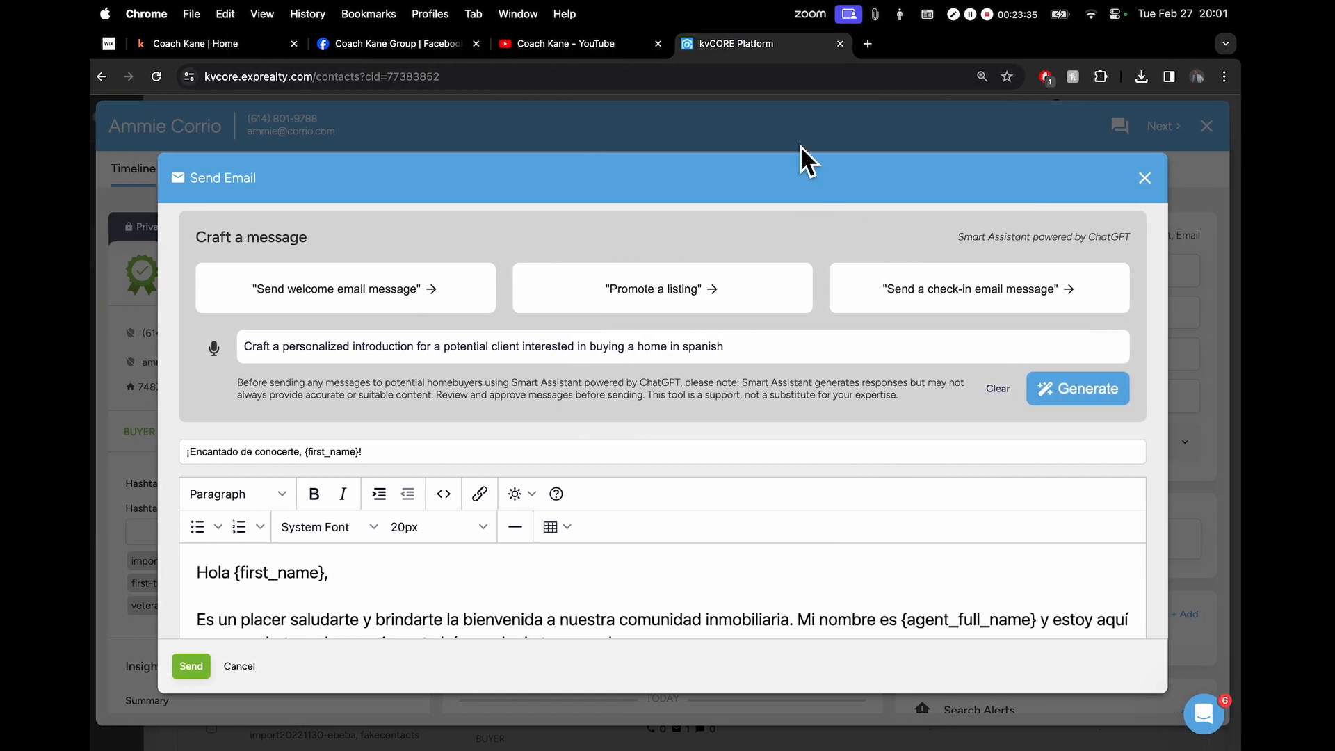
- Switch to the Canva presentation, open slide 14 "FAQs for Clients", and collapse the template panel
{"action": "key", "text": "ctrl+Left"}
{"action": "left_click", "coordinate": [896, 425]}
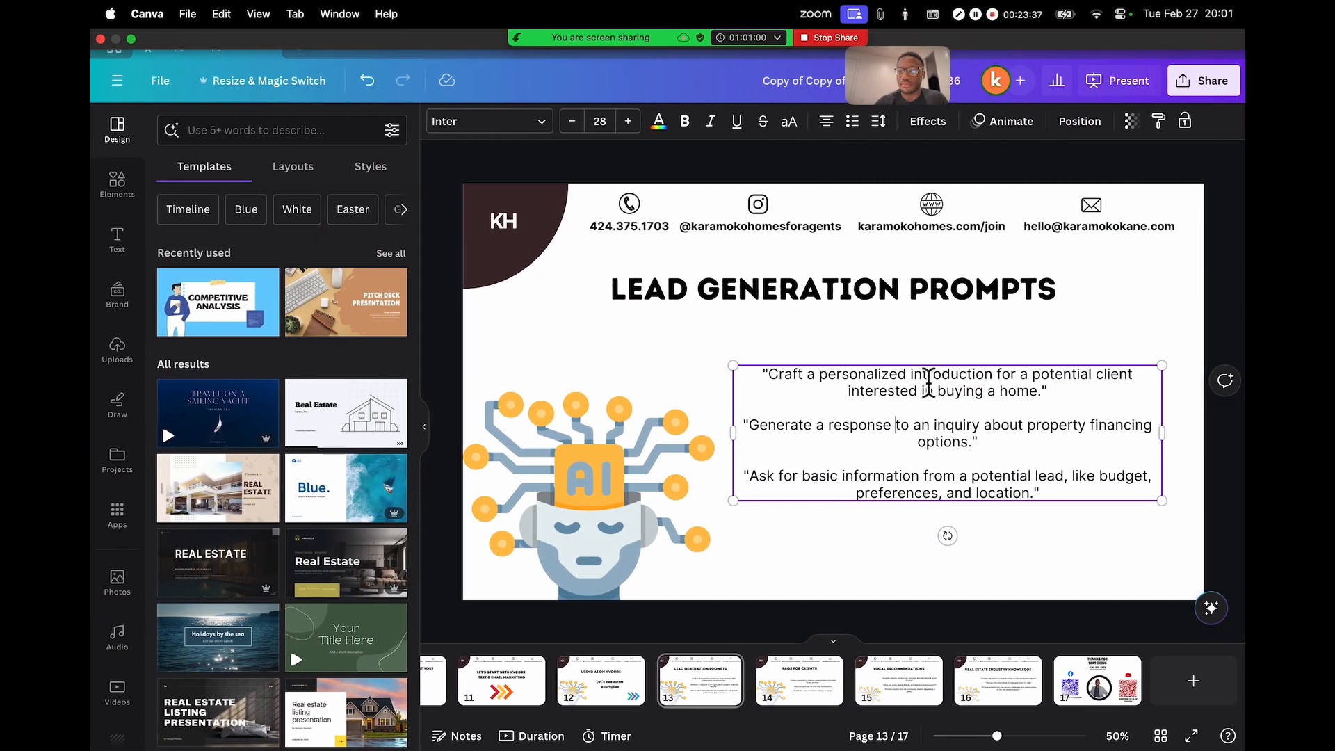
{"action": "left_click", "coordinate": [811, 701]}
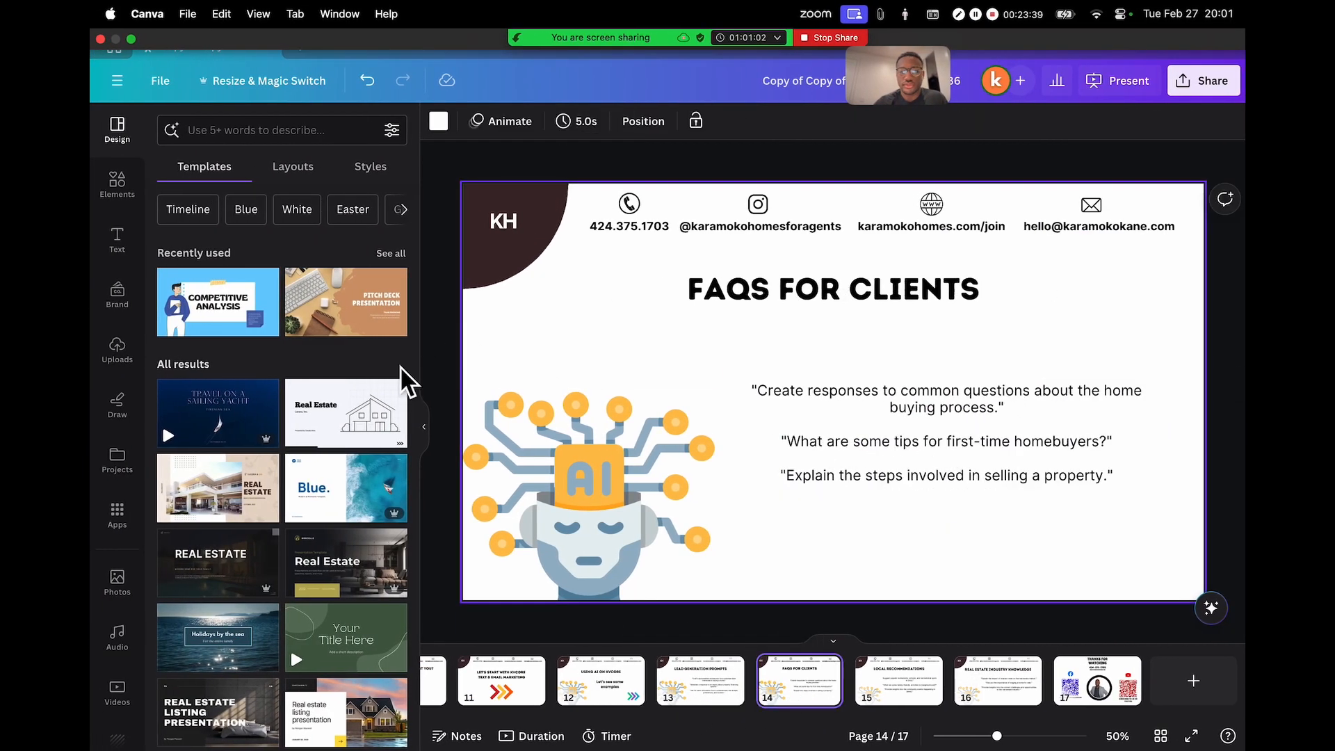
{"action": "left_click", "coordinate": [424, 427]}
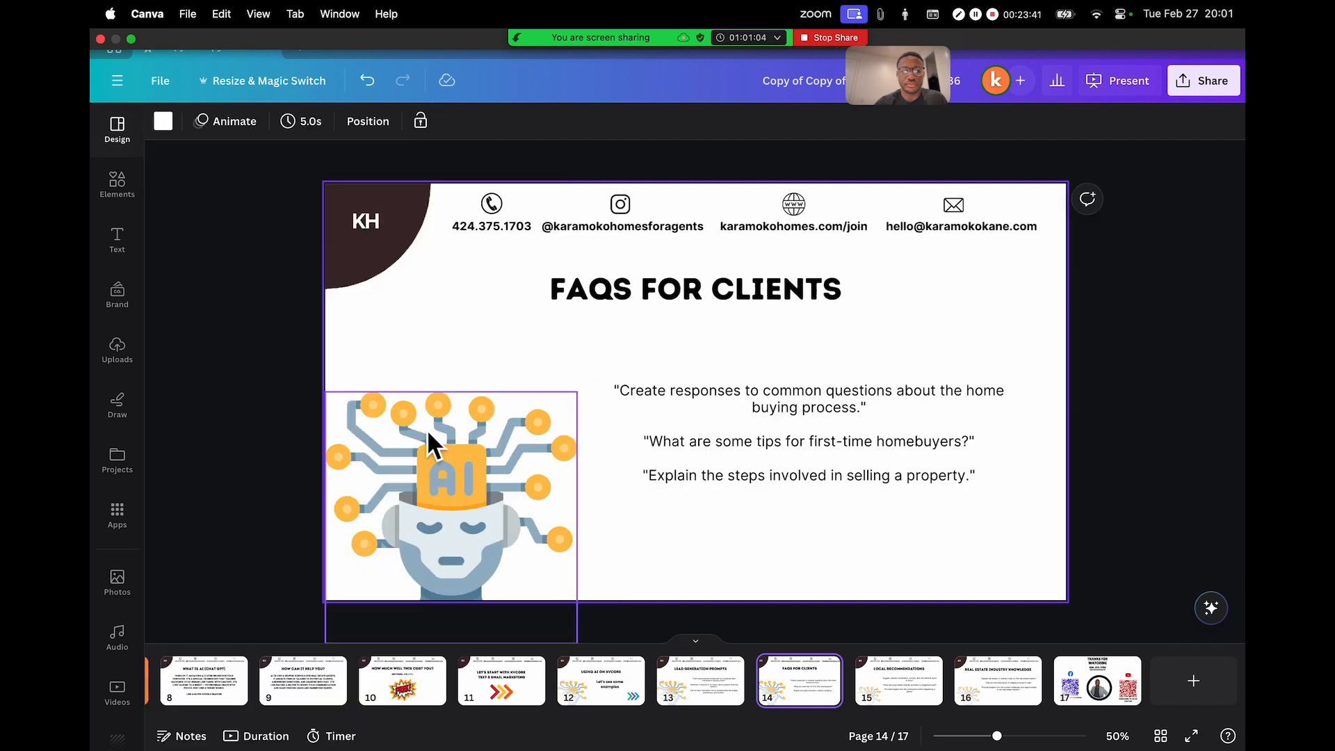
- Copy the prompt "Explain the steps involved in selling a property." from the slide's text box
{"action": "left_click", "coordinate": [792, 423]}
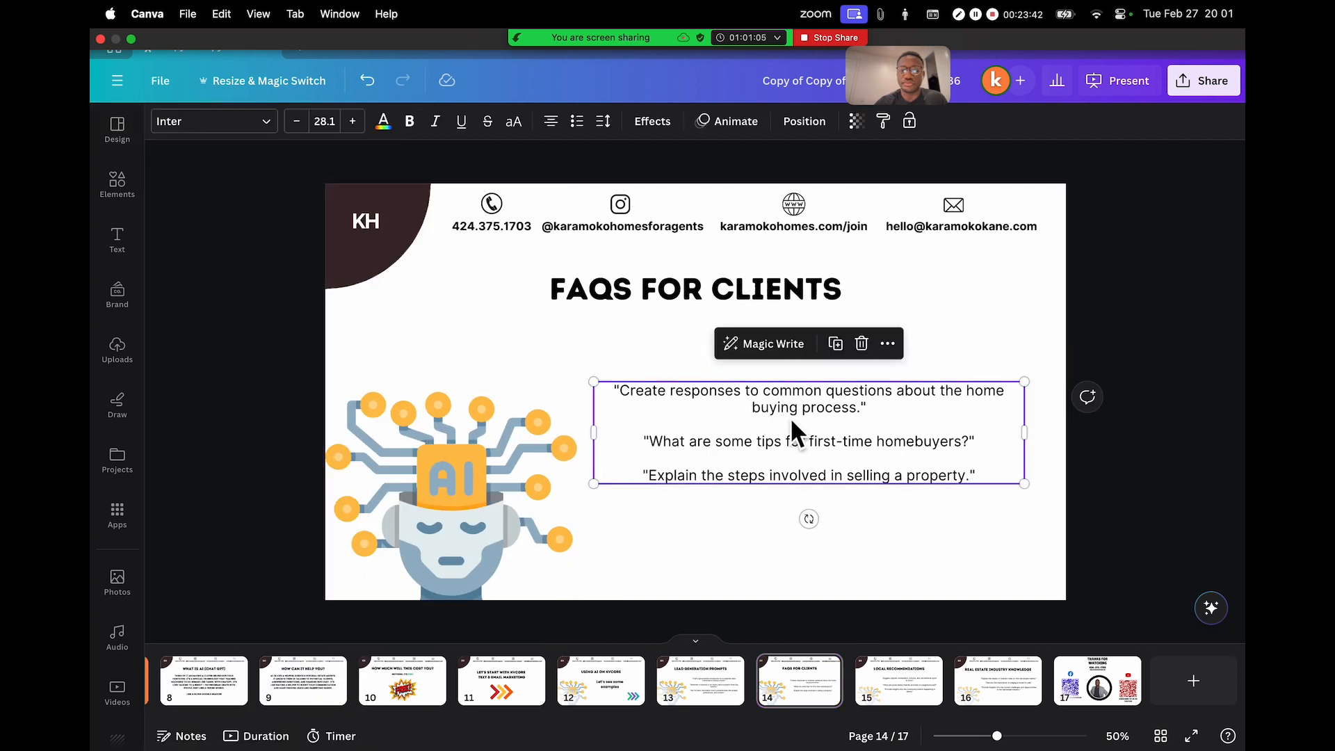
{"action": "left_click", "coordinate": [777, 475]}
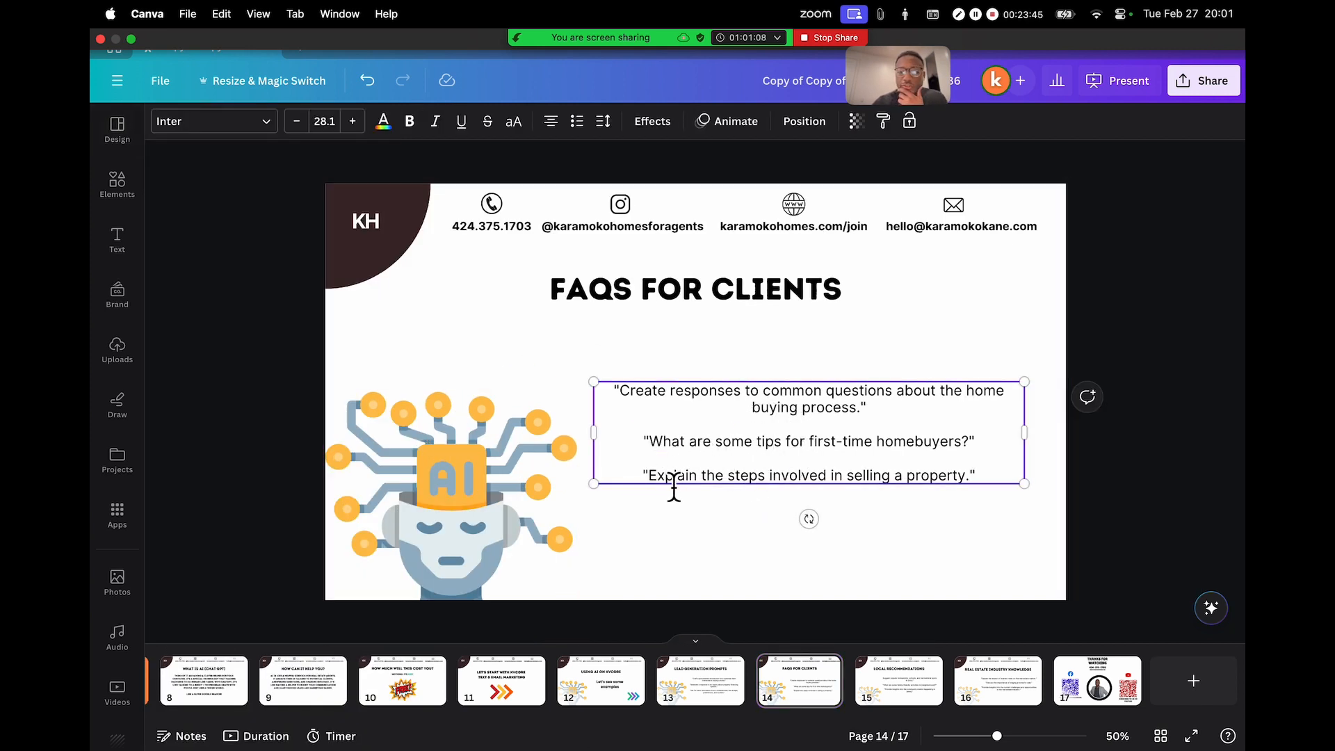
{"action": "left_click_drag", "start_coordinate": [650, 480], "coordinate": [971, 479]}
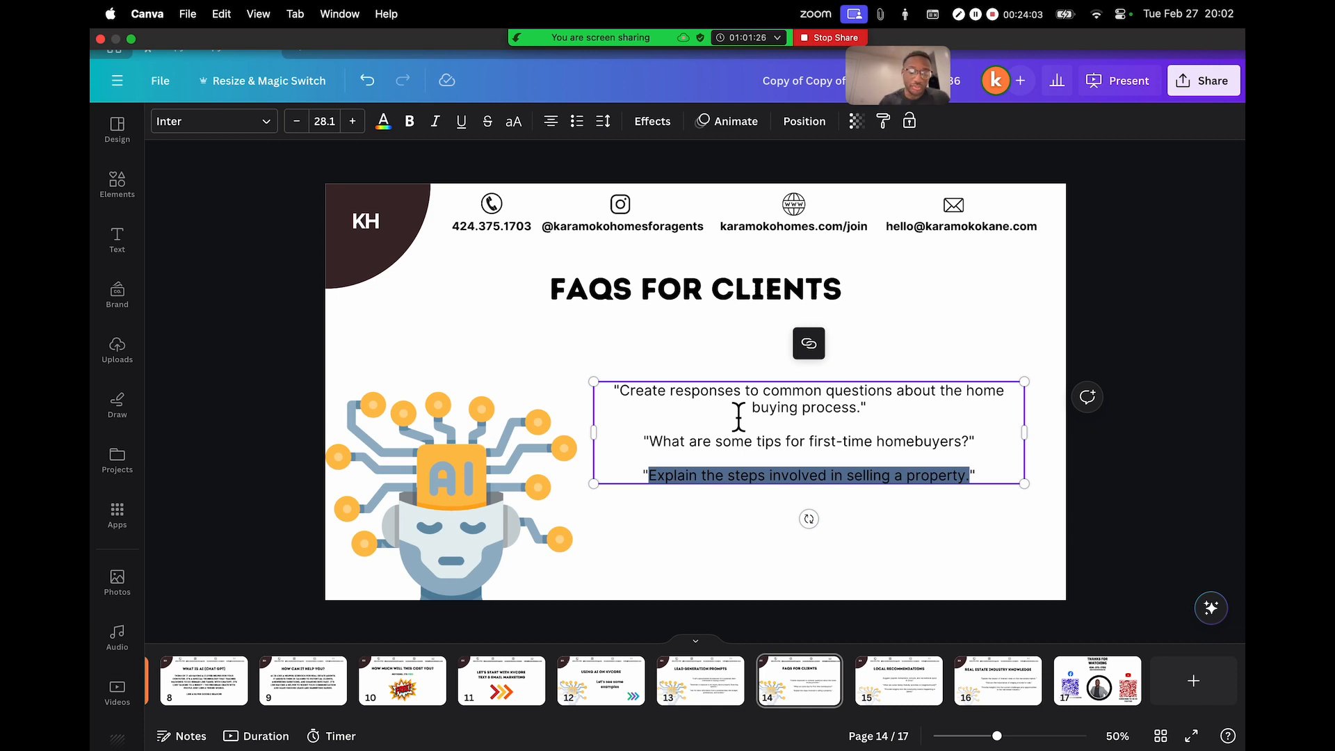
{"action": "key", "text": "super+c"}
{"action": "key", "text": "super+c"}
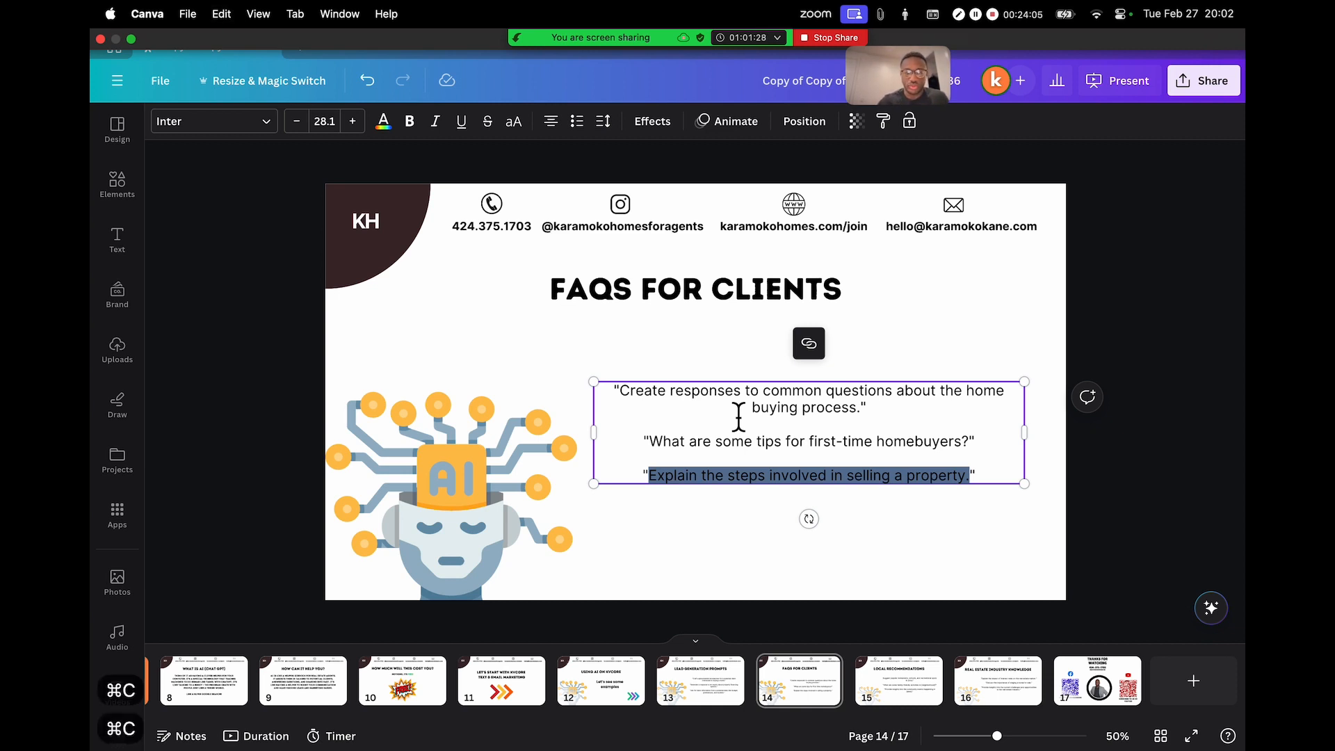
- Switch to kvCORE's email composer and replace the Smart Assistant prompt with "Explain the steps involved in selling a property."
{"action": "key", "text": "ctrl+Left"}
{"action": "key", "text": "ctrl+Right"}
{"action": "key", "text": "ctrl+Right"}
{"action": "triple_click", "coordinate": [431, 354]}
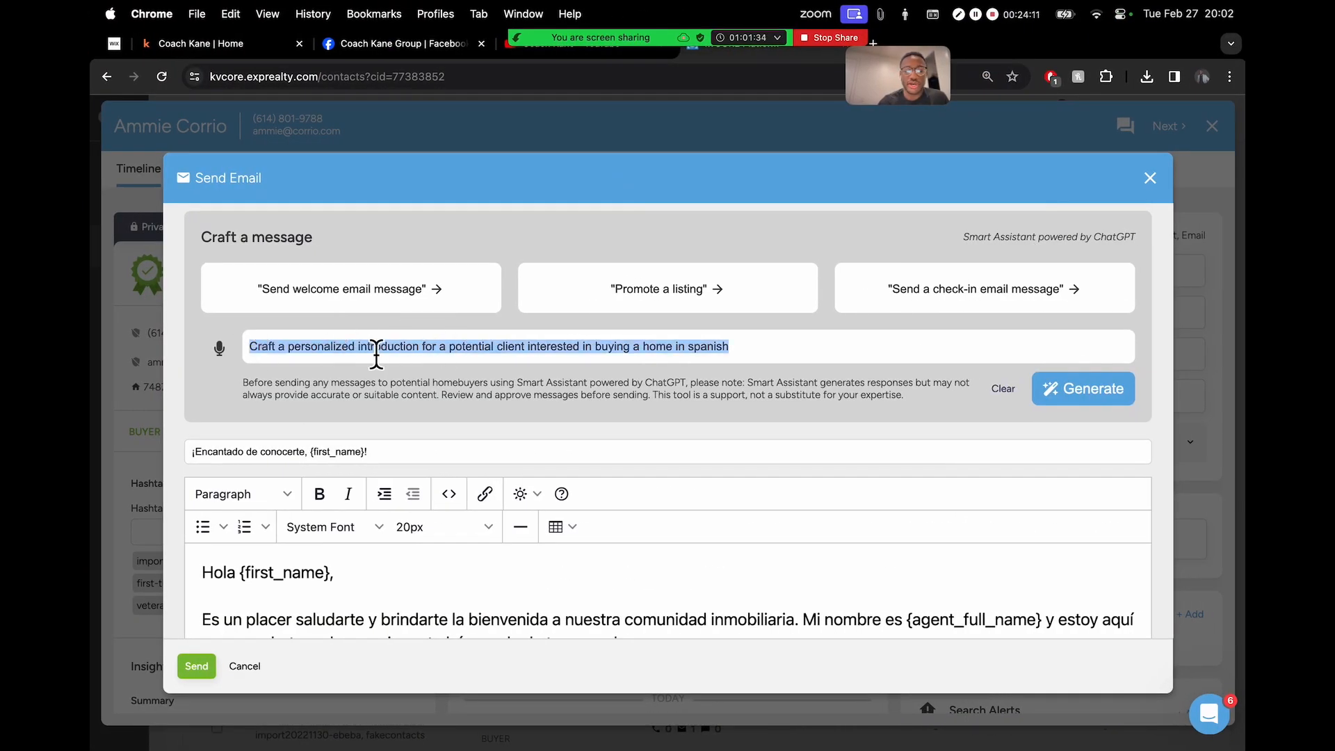
{"action": "key", "text": "BackSpace"}
{"action": "key", "text": "super+v"}
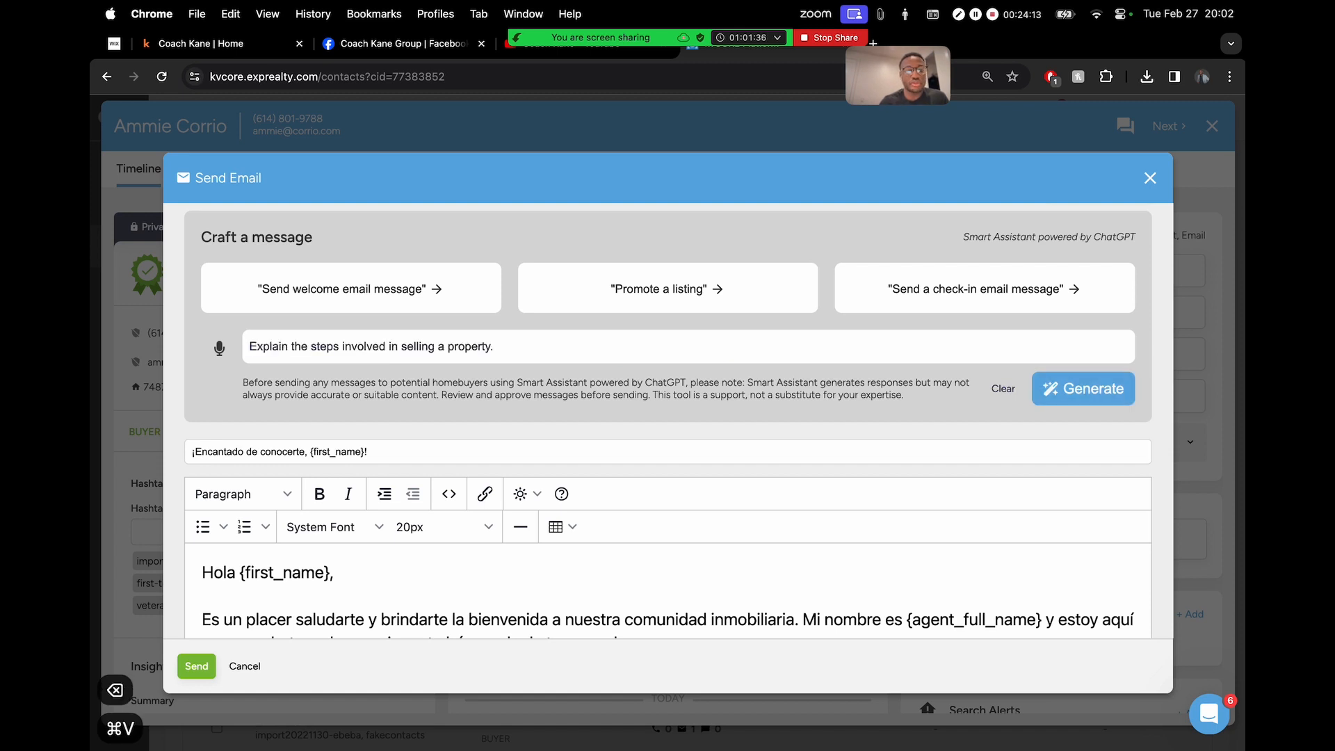
- Generate the email on selling a property with the Smart Assistant
{"action": "left_click_drag", "start_coordinate": [263, 346], "coordinate": [650, 347]}
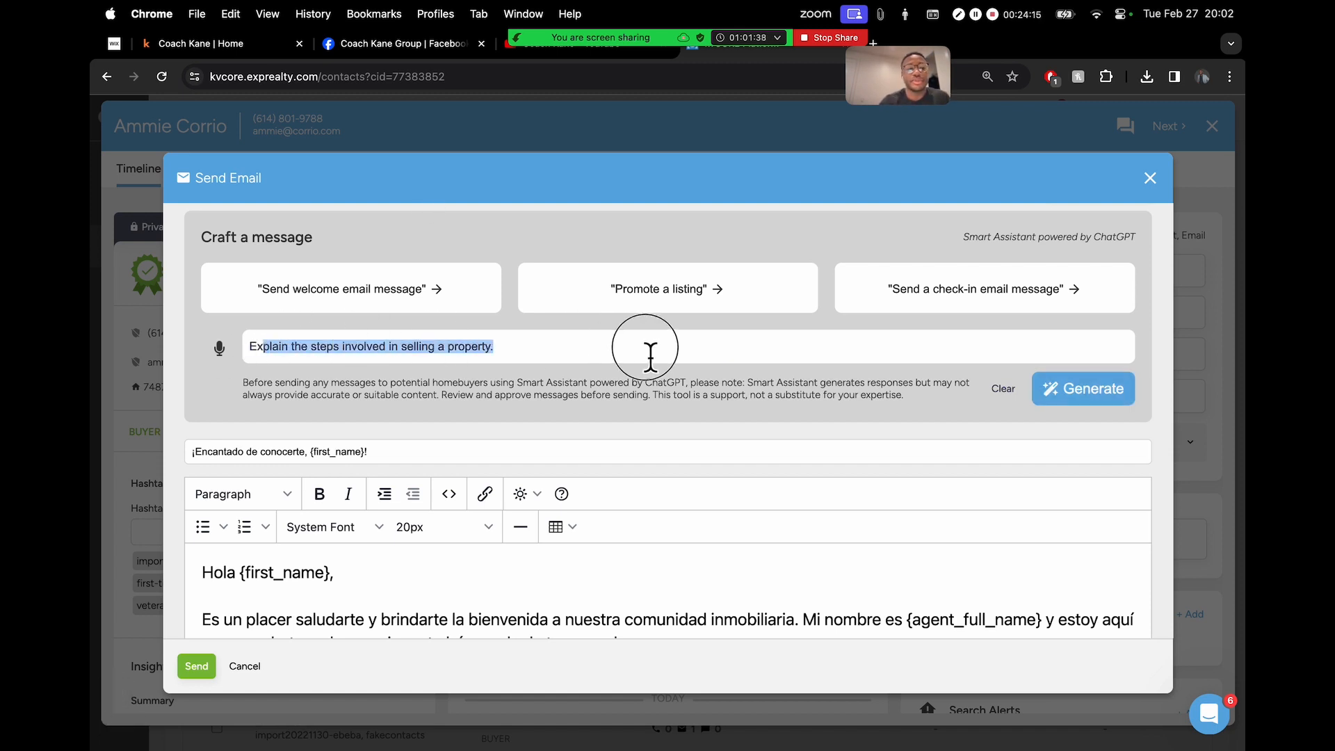
{"action": "left_click", "coordinate": [595, 348]}
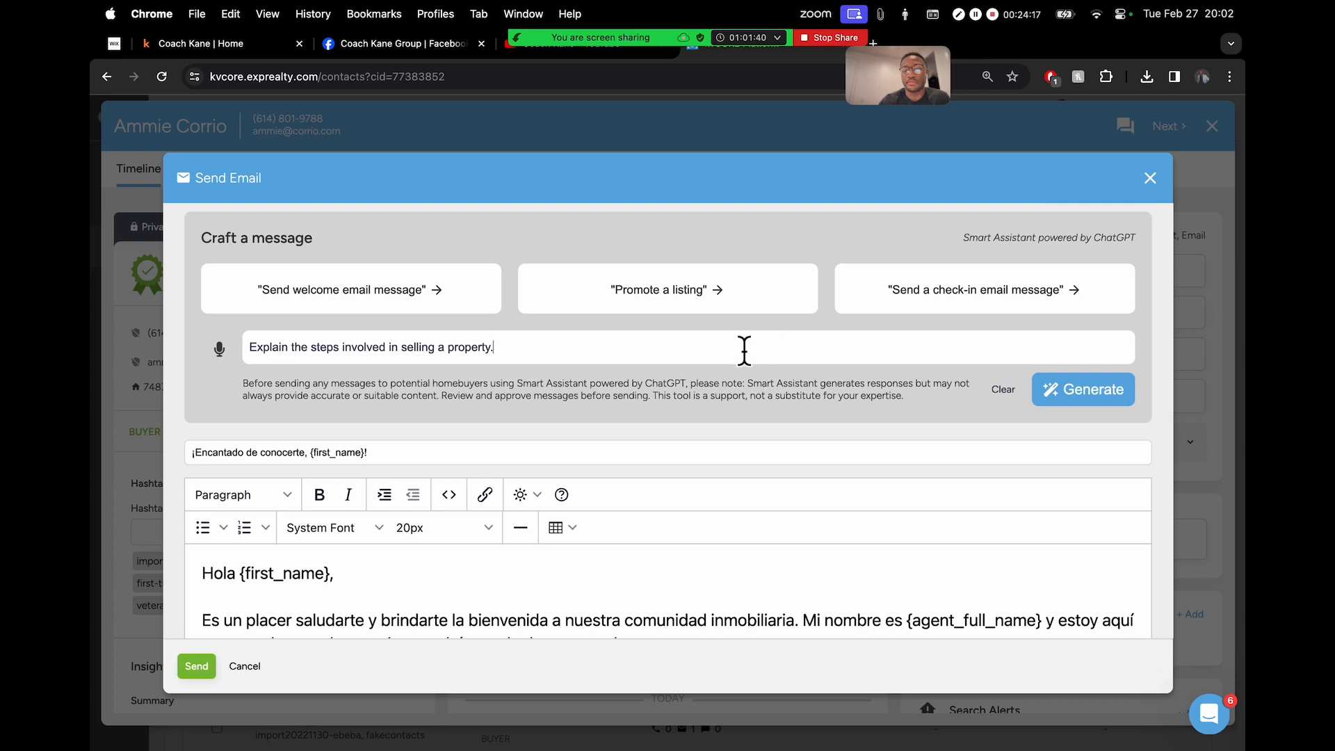
{"action": "left_click", "coordinate": [1099, 393]}
{"action": "scroll", "coordinate": [742, 391], "scroll_direction": "down", "scroll_amount": 3}
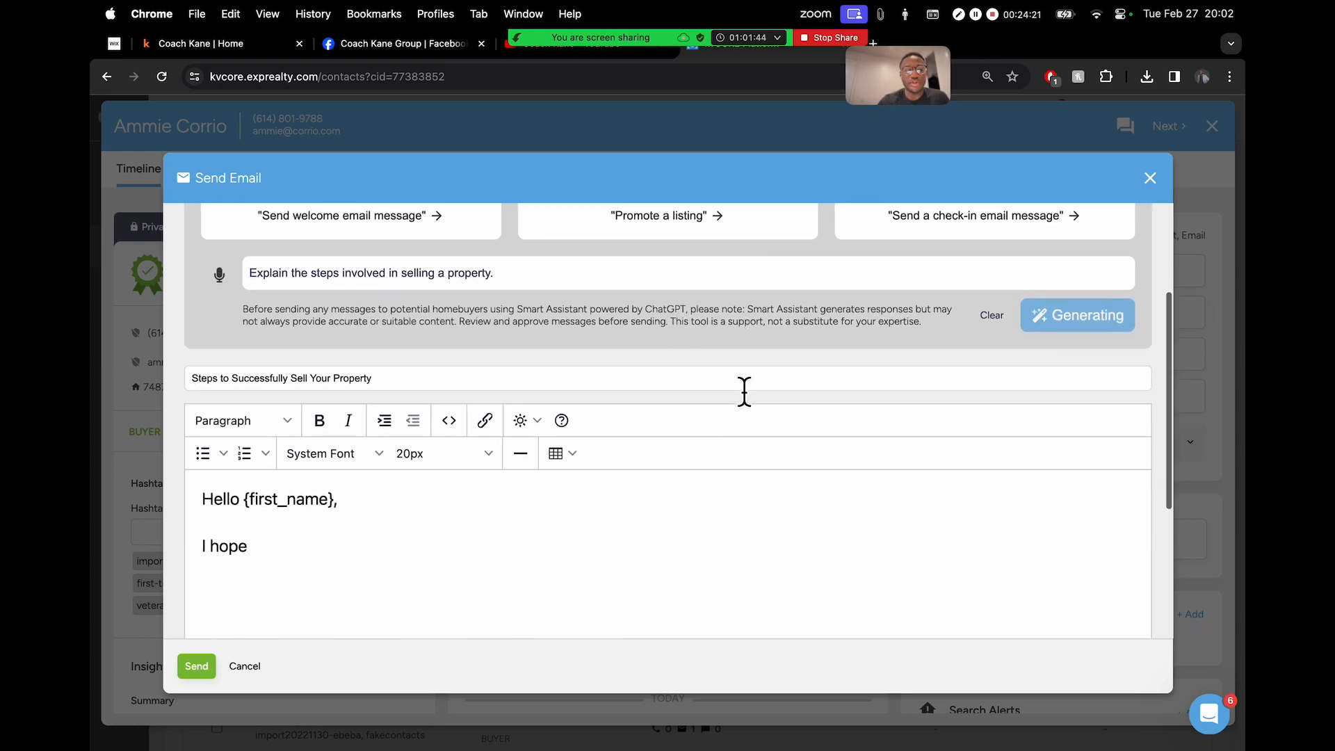
{"action": "scroll", "coordinate": [727, 395], "scroll_direction": "up", "scroll_amount": 1}
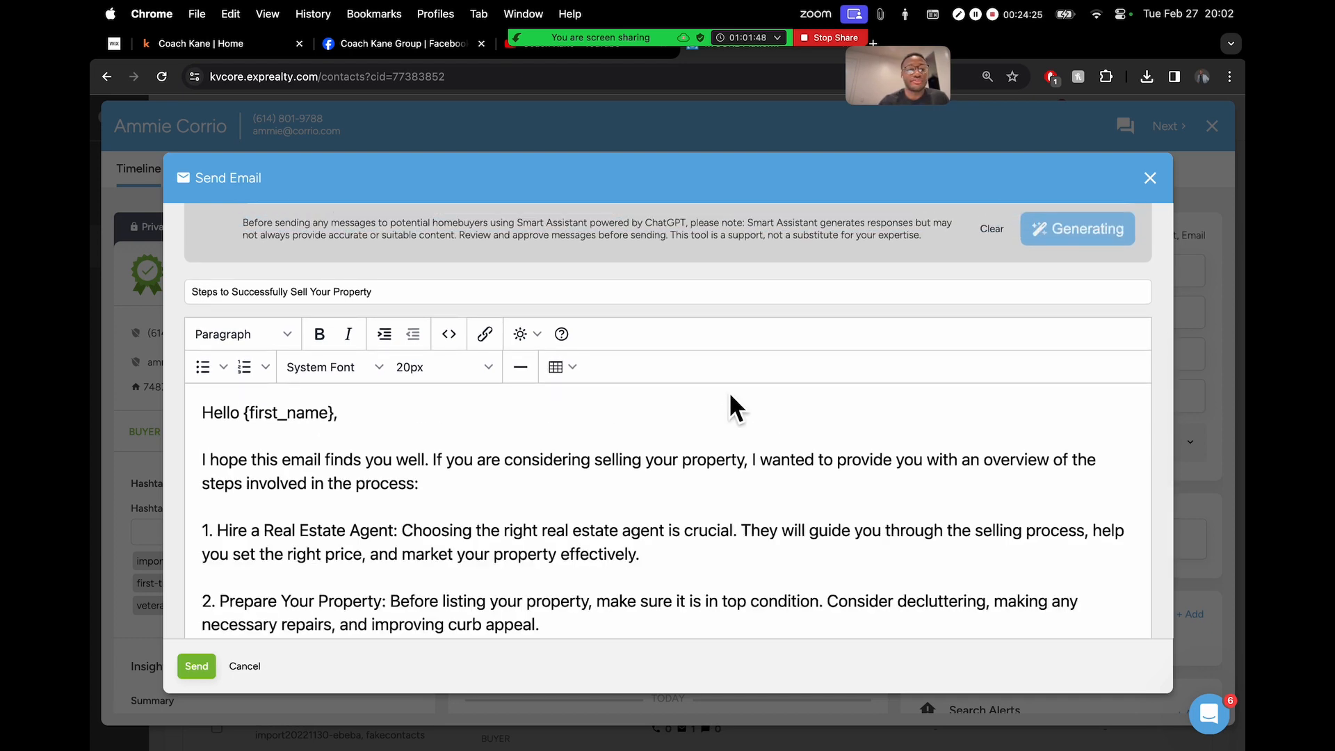
- Read the opening of the generated email and its selling steps, from hiring an agent through negotiating offers, highlighting parts of the text
{"action": "scroll", "coordinate": [679, 393], "scroll_direction": "down", "scroll_amount": 3}
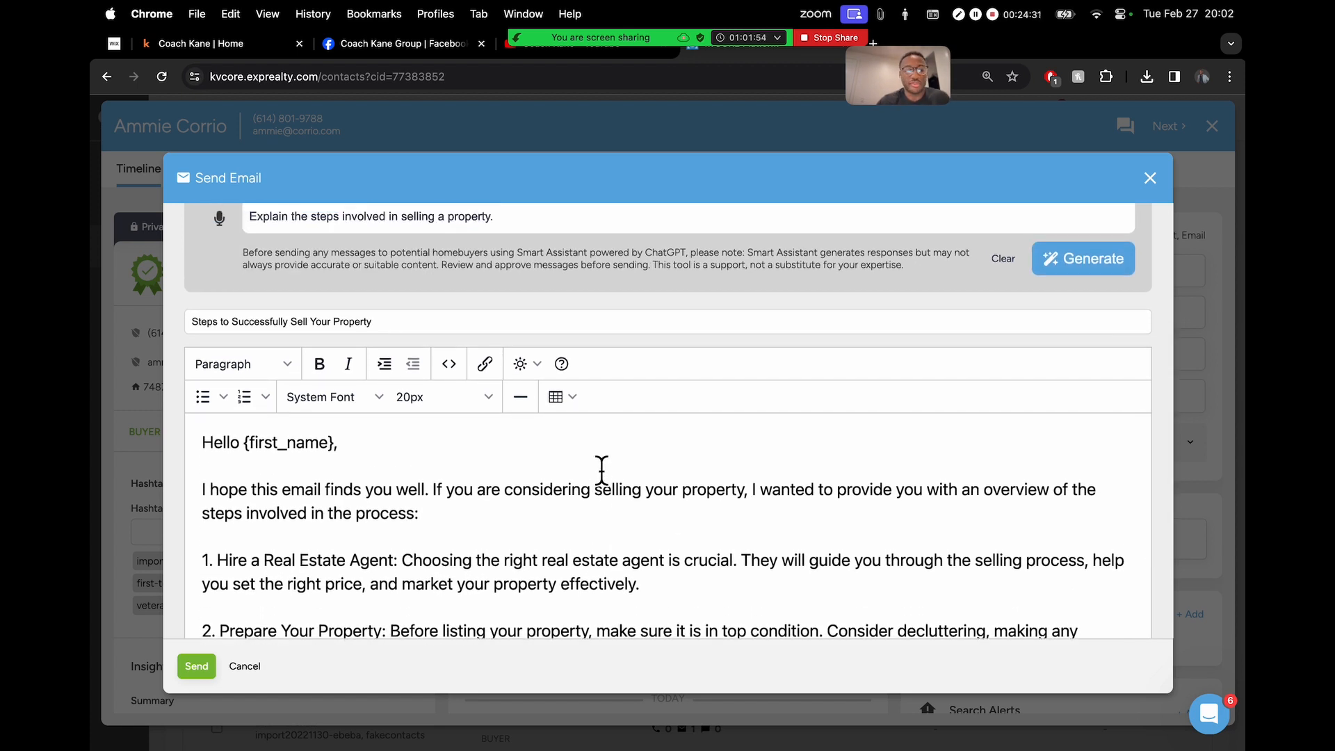
{"action": "scroll", "coordinate": [556, 331], "scroll_direction": "down", "scroll_amount": 5}
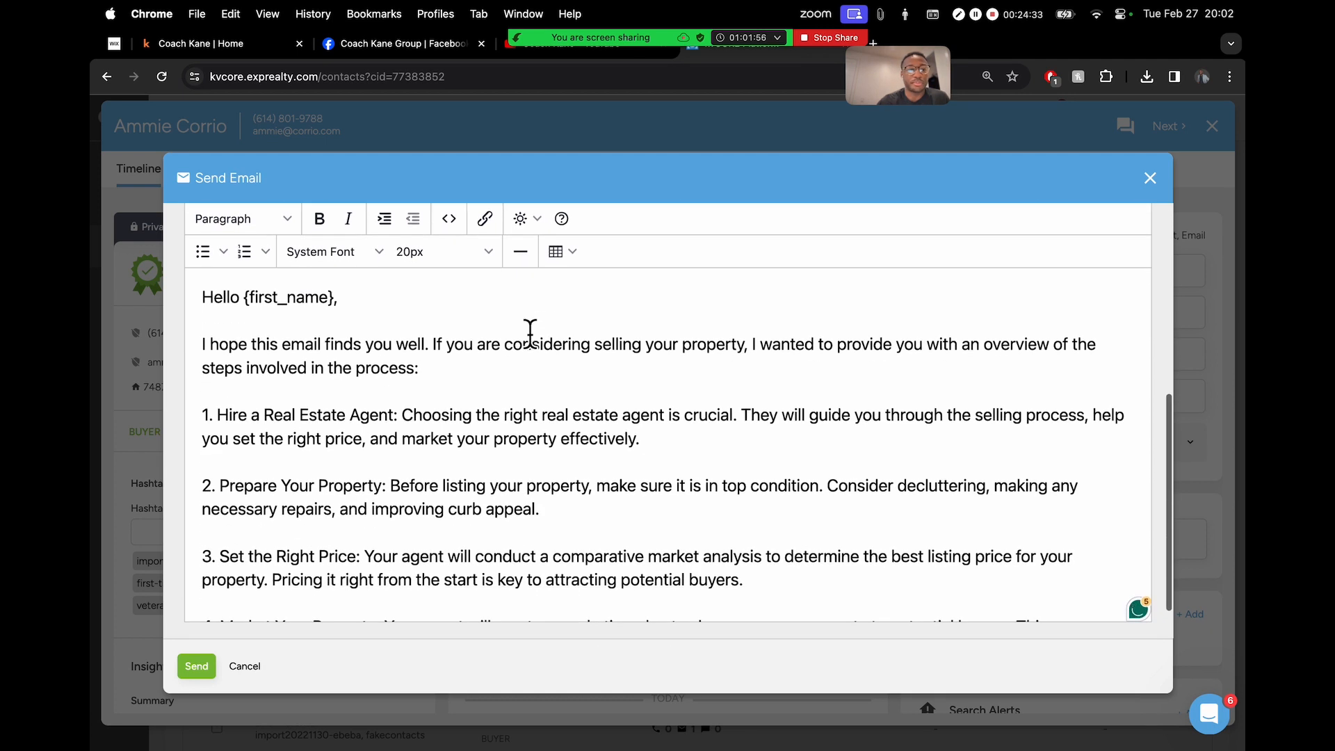
{"action": "left_click_drag", "start_coordinate": [217, 346], "coordinate": [379, 347]}
{"action": "left_click_drag", "start_coordinate": [229, 415], "coordinate": [390, 415]}
{"action": "scroll", "coordinate": [390, 439], "scroll_direction": "down", "scroll_amount": 3}
{"action": "left_click_drag", "start_coordinate": [258, 344], "coordinate": [405, 344]}
{"action": "left_click_drag", "start_coordinate": [242, 415], "coordinate": [440, 415]}
{"action": "left_click_drag", "start_coordinate": [247, 484], "coordinate": [382, 485]}
{"action": "scroll", "coordinate": [376, 486], "scroll_direction": "down", "scroll_amount": 3}
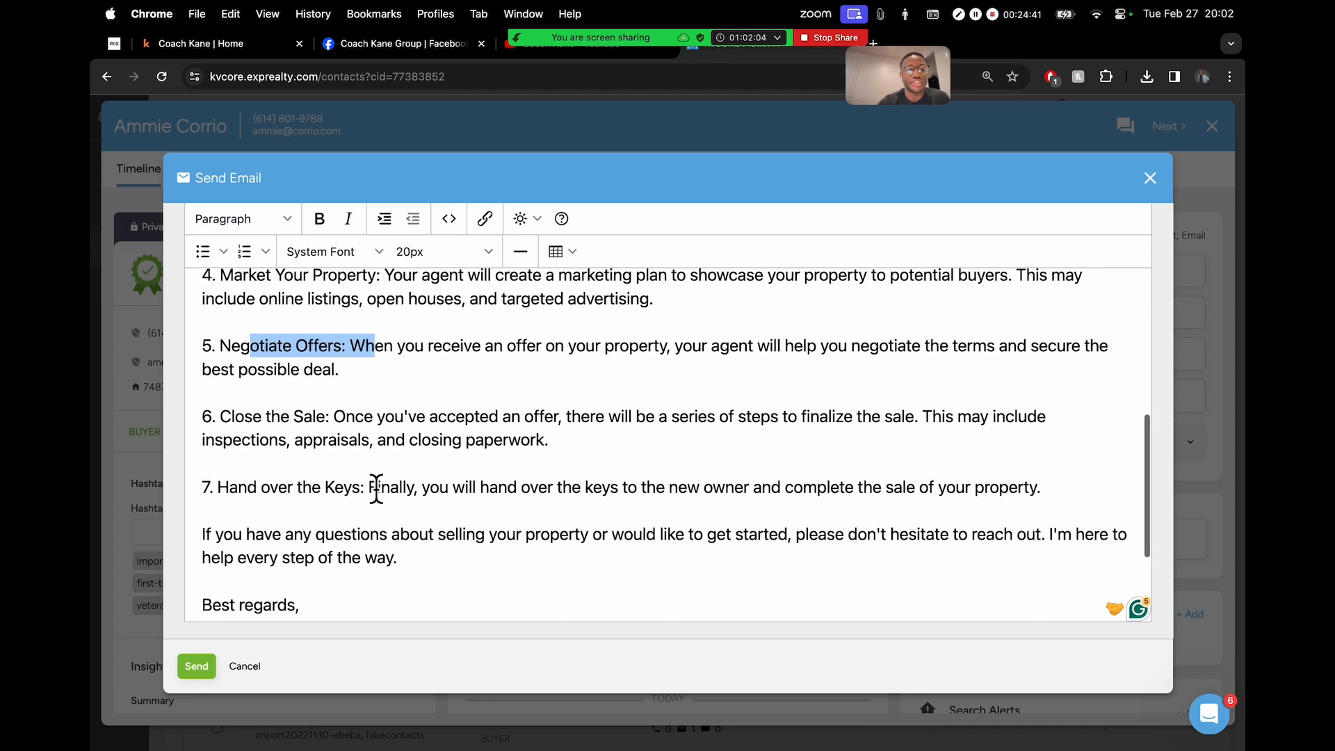
- Highlight and read the "Close the Sale" and "Hand over the Keys" steps, and check the email's closing and signature fields
{"action": "left_click_drag", "start_coordinate": [252, 416], "coordinate": [379, 425]}
{"action": "left_click_drag", "start_coordinate": [218, 488], "coordinate": [1049, 498]}
{"action": "left_click", "coordinate": [508, 493]}
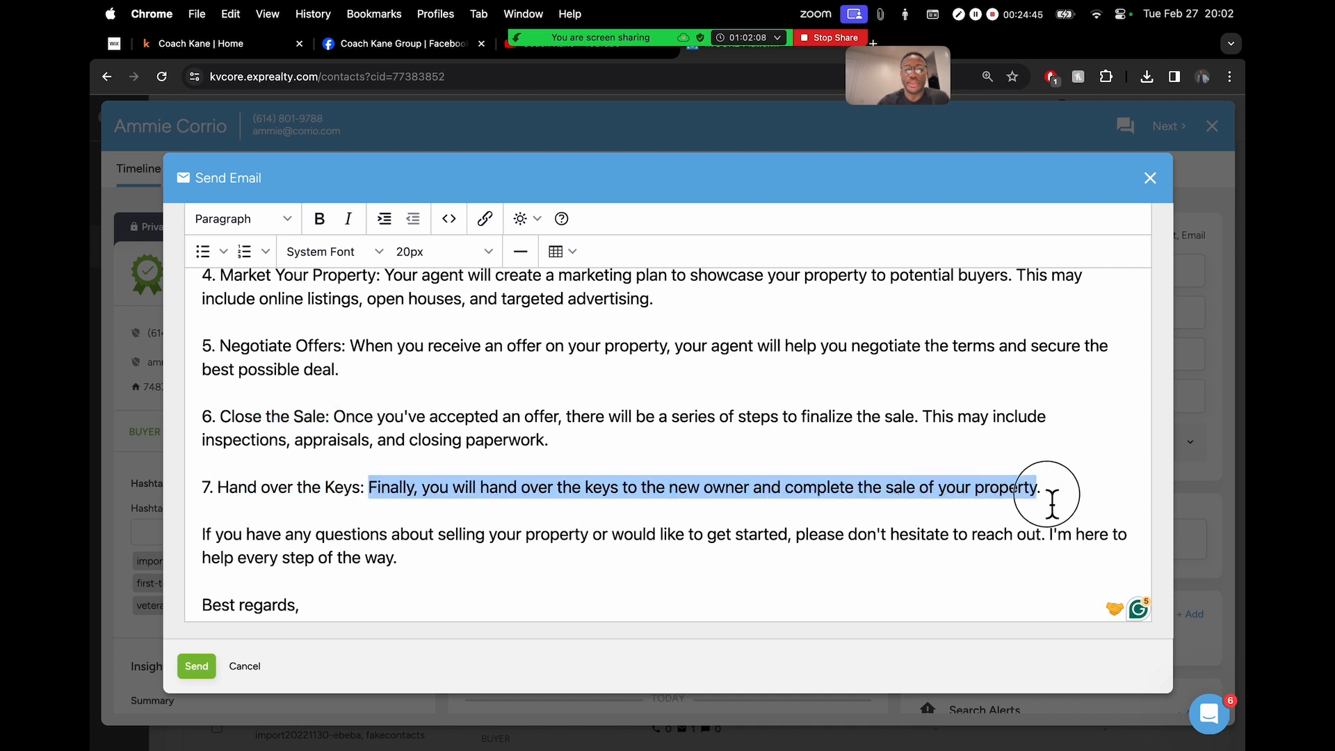
{"action": "left_click_drag", "start_coordinate": [335, 421], "coordinate": [566, 445]}
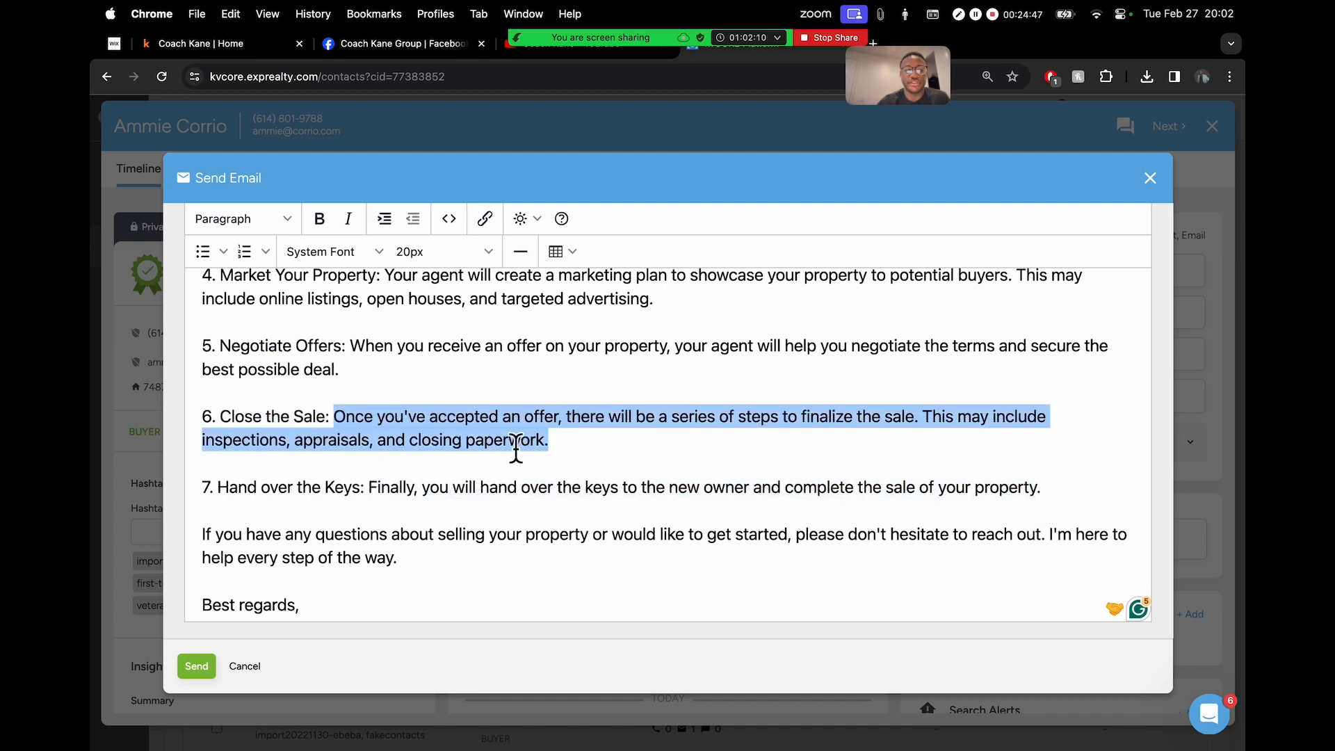
{"action": "scroll", "coordinate": [584, 382], "scroll_direction": "up", "scroll_amount": 2}
{"action": "scroll", "coordinate": [584, 386], "scroll_direction": "down", "scroll_amount": 3}
{"action": "scroll", "coordinate": [584, 387], "scroll_direction": "down", "scroll_amount": 2}
{"action": "scroll", "coordinate": [584, 388], "scroll_direction": "up", "scroll_amount": 6}
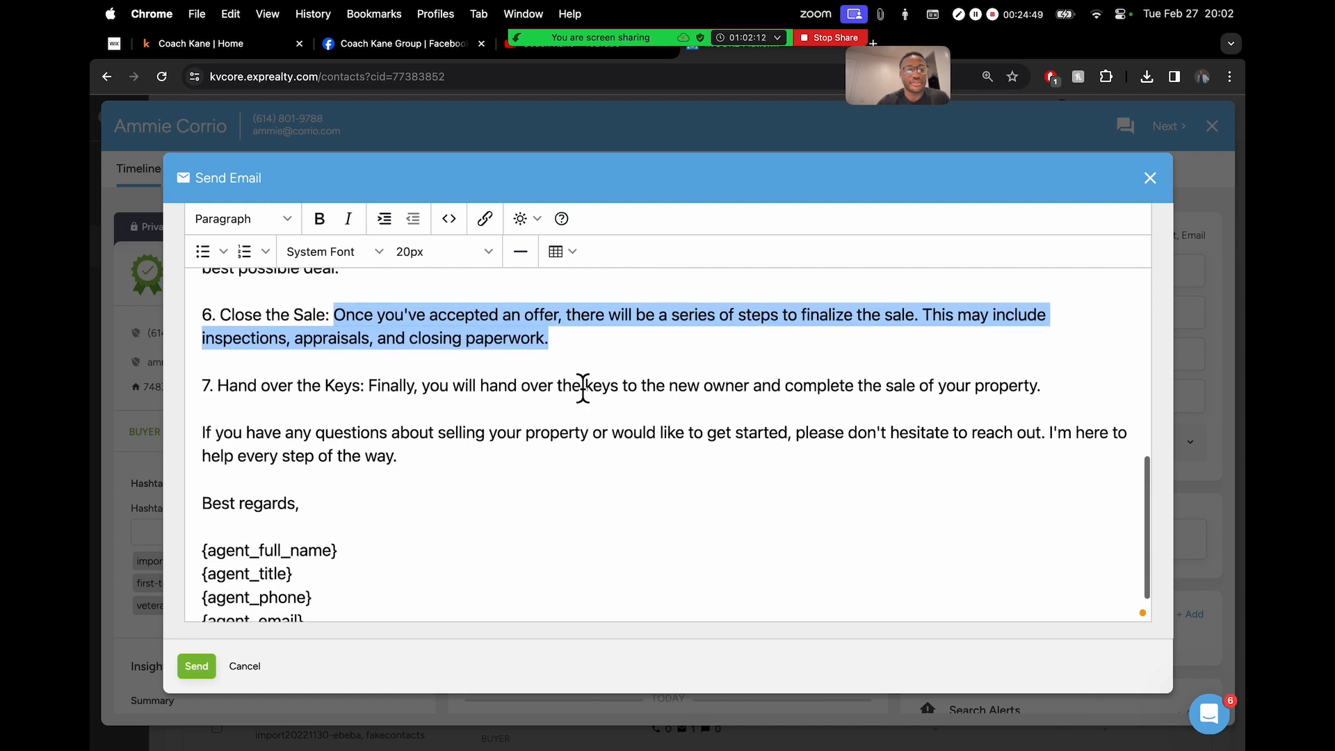
{"action": "scroll", "coordinate": [671, 448], "scroll_direction": "up", "scroll_amount": 4}
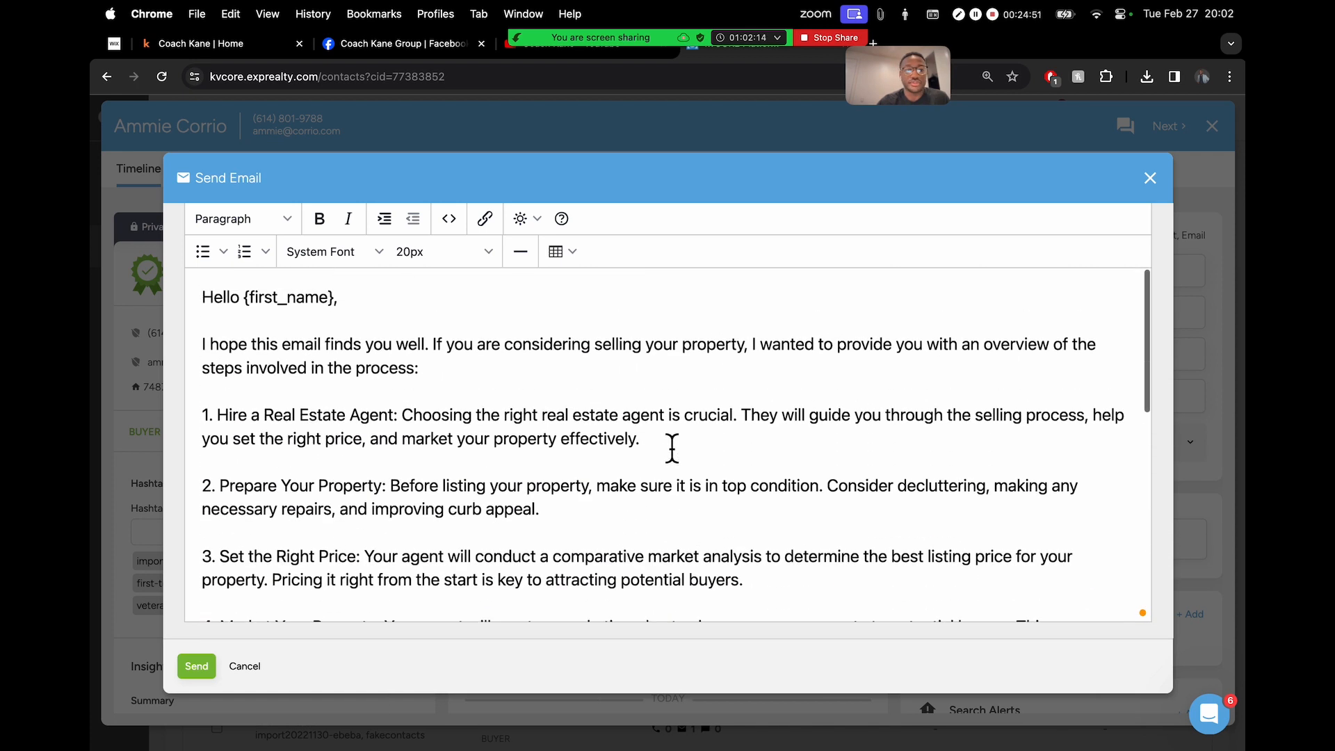
- Clear the Smart Assistant prompt and admit the waiting participant to the Zoom meeting
{"action": "scroll", "coordinate": [671, 449], "scroll_direction": "up", "scroll_amount": 5}
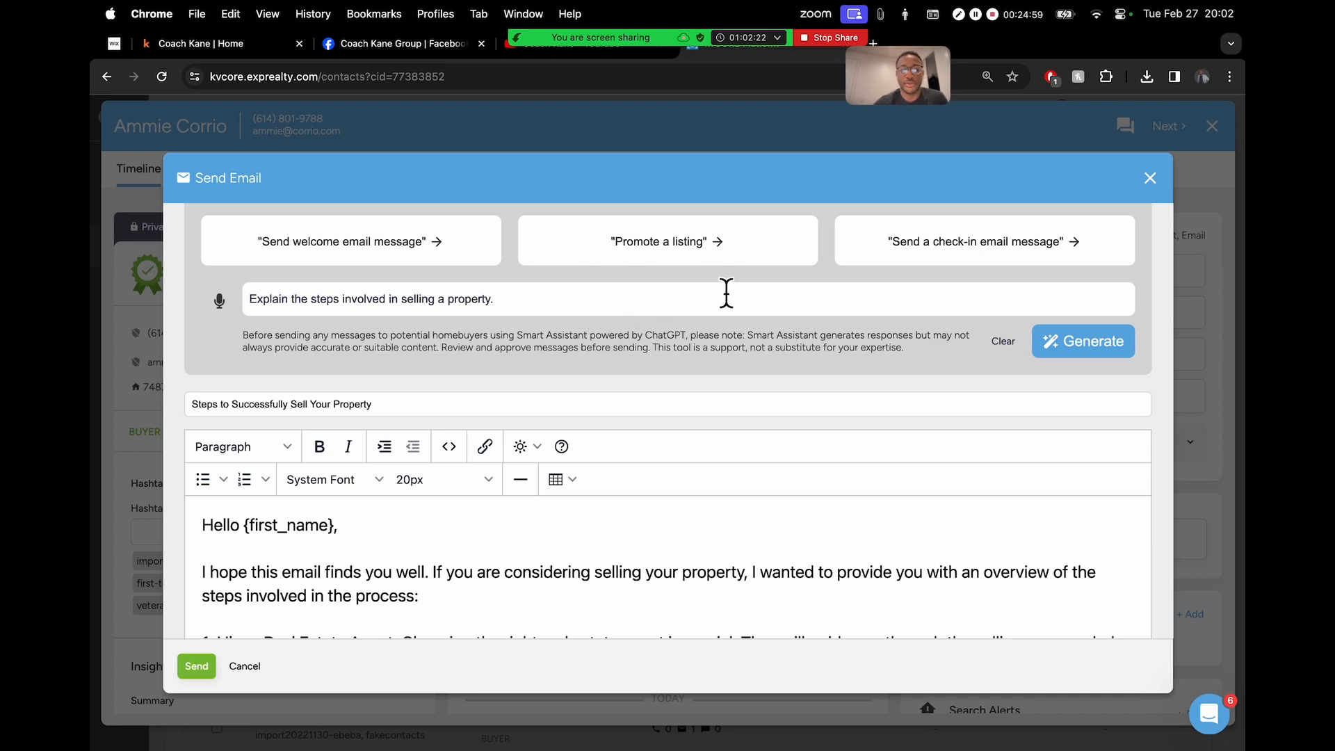
{"action": "key", "text": "BackSpace"}
{"action": "key", "text": "super+BackSpace"}
{"action": "key", "text": "super+BackSpace"}
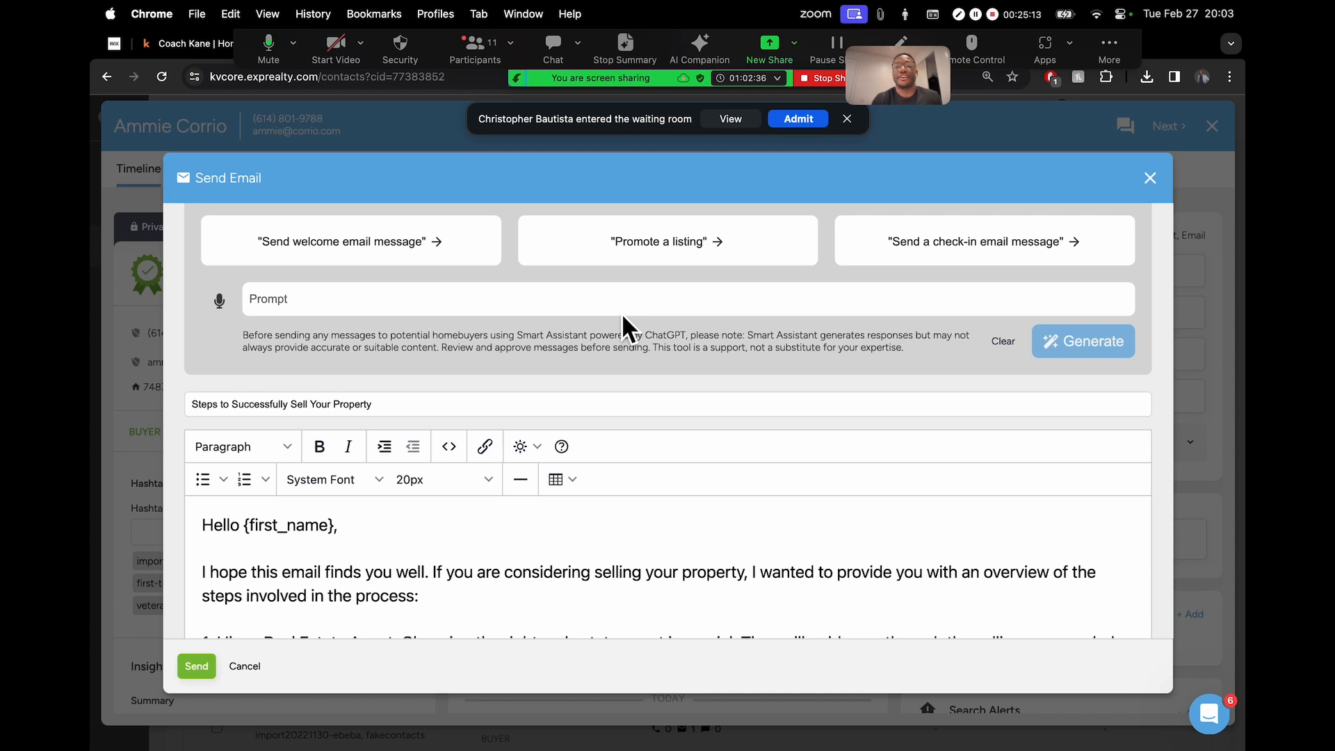
{"action": "left_click", "coordinate": [798, 119]}
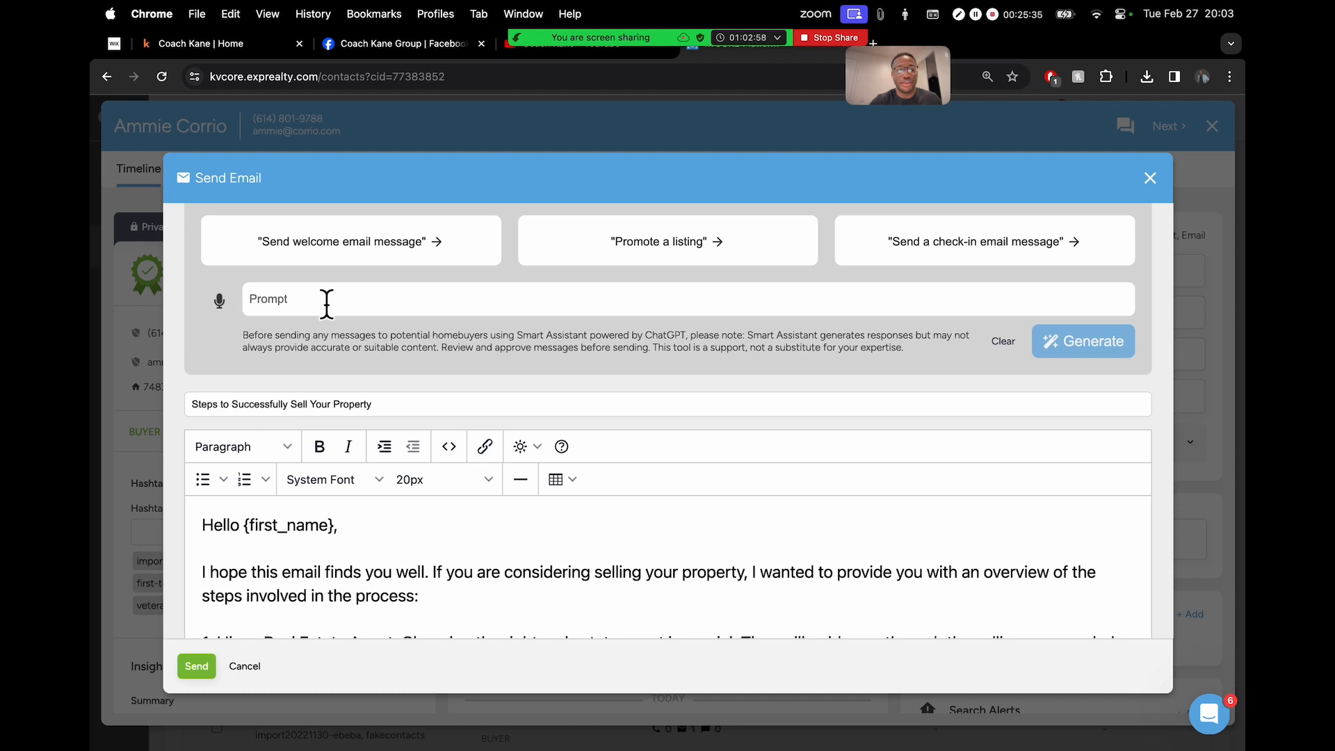
- Generate an email from the prompt "write me a check-in email to an old friend of mine I havent spoken to in a while"
{"action": "scroll", "coordinate": [799, 345], "scroll_direction": "up", "scroll_amount": 3}
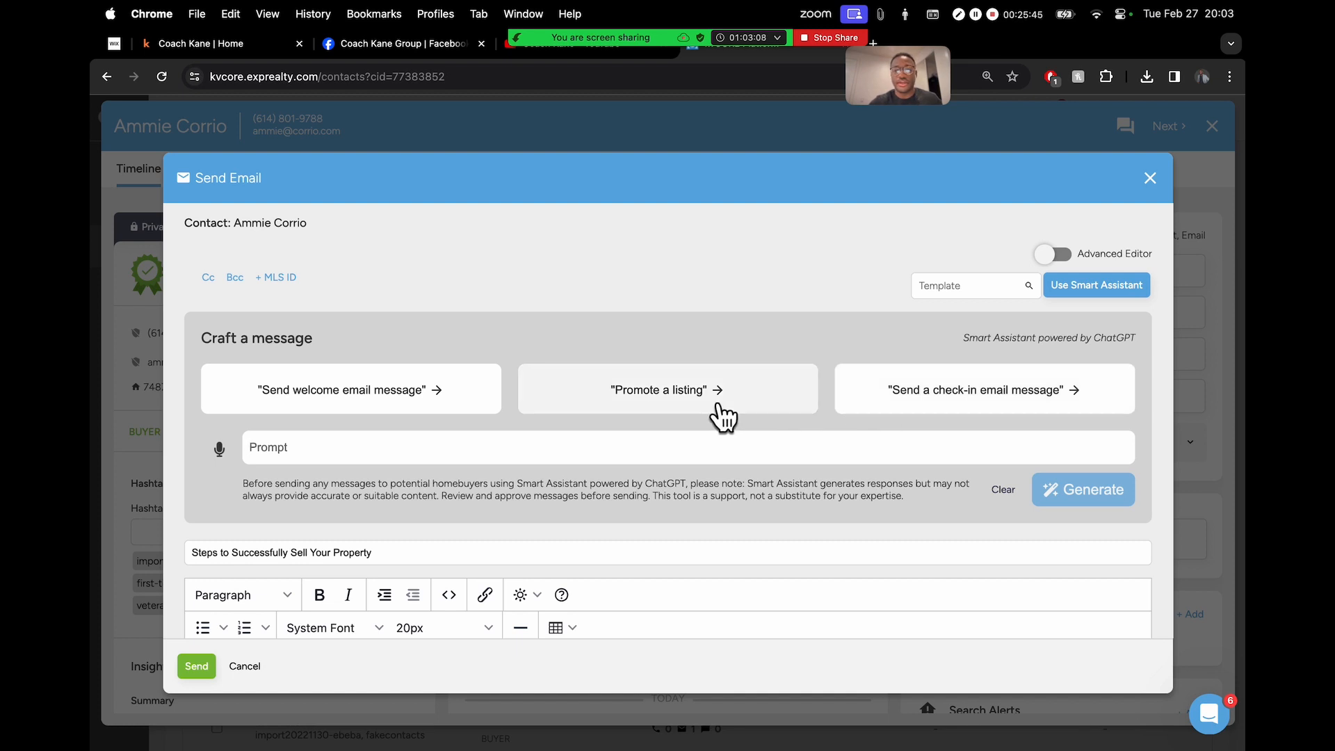
{"action": "scroll", "coordinate": [737, 431], "scroll_direction": "down", "scroll_amount": 3}
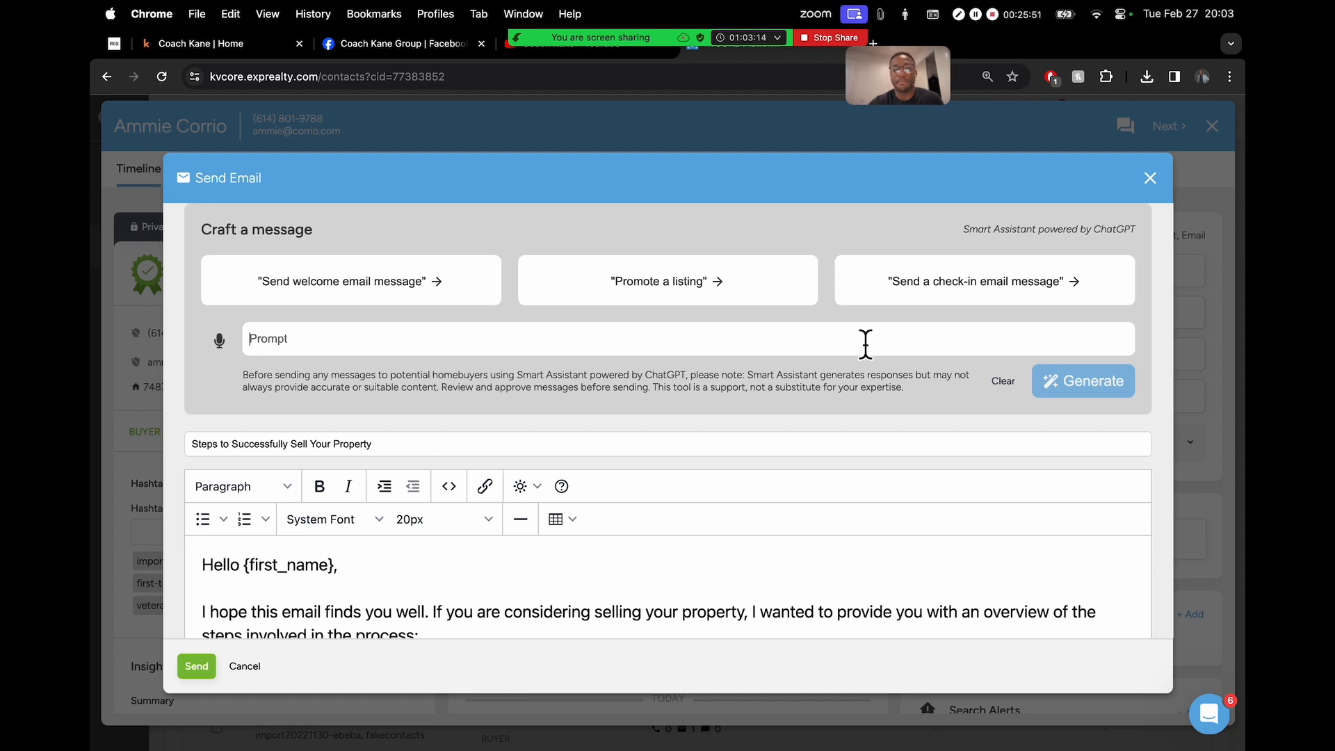
{"action": "left_click", "coordinate": [866, 343]}
{"action": "type", "text": "write me "}
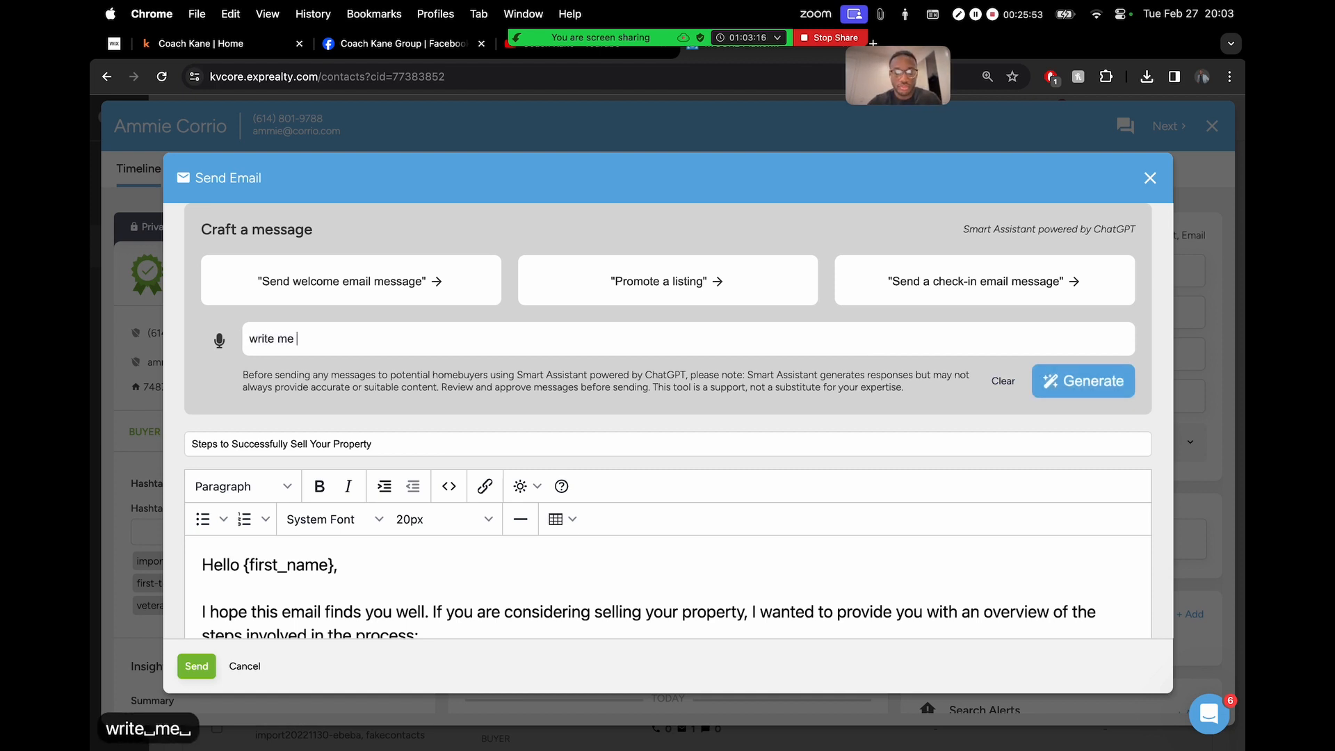
{"action": "type", "text": "a ch"}
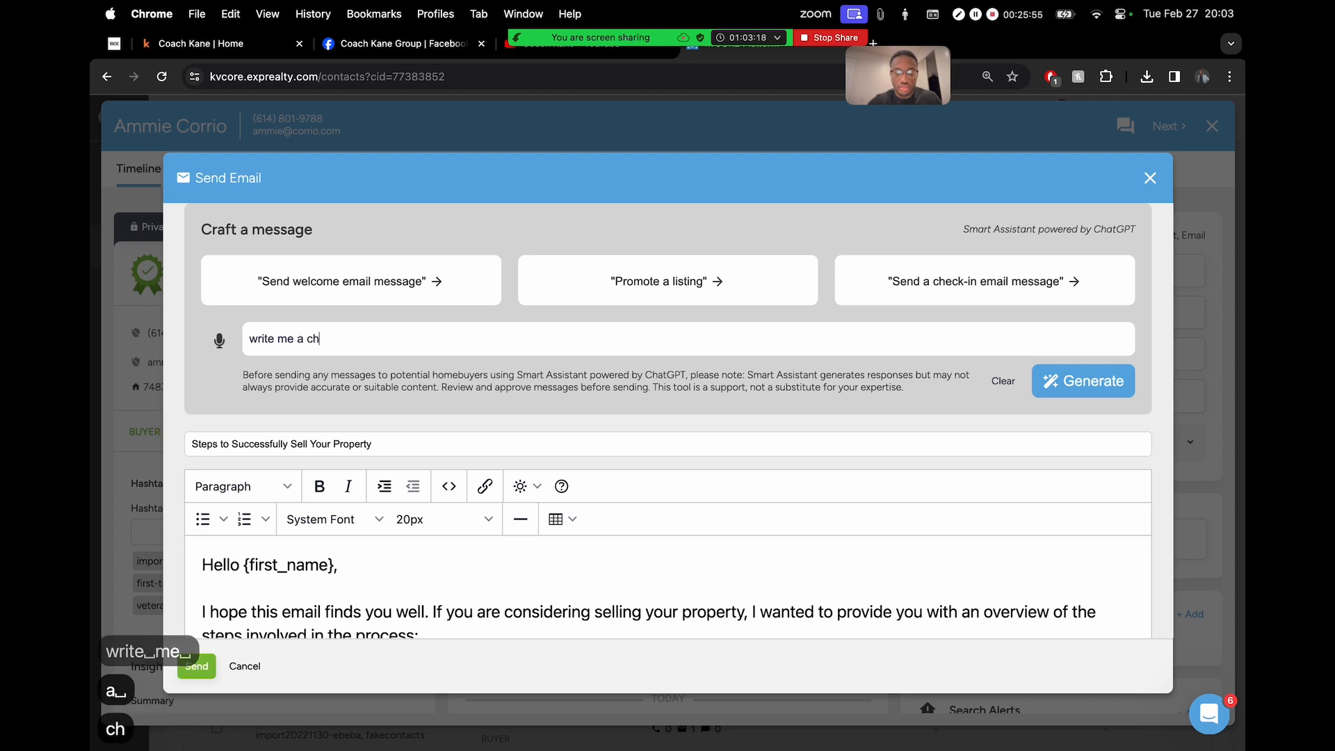
{"action": "type", "text": "eck-in email to an "}
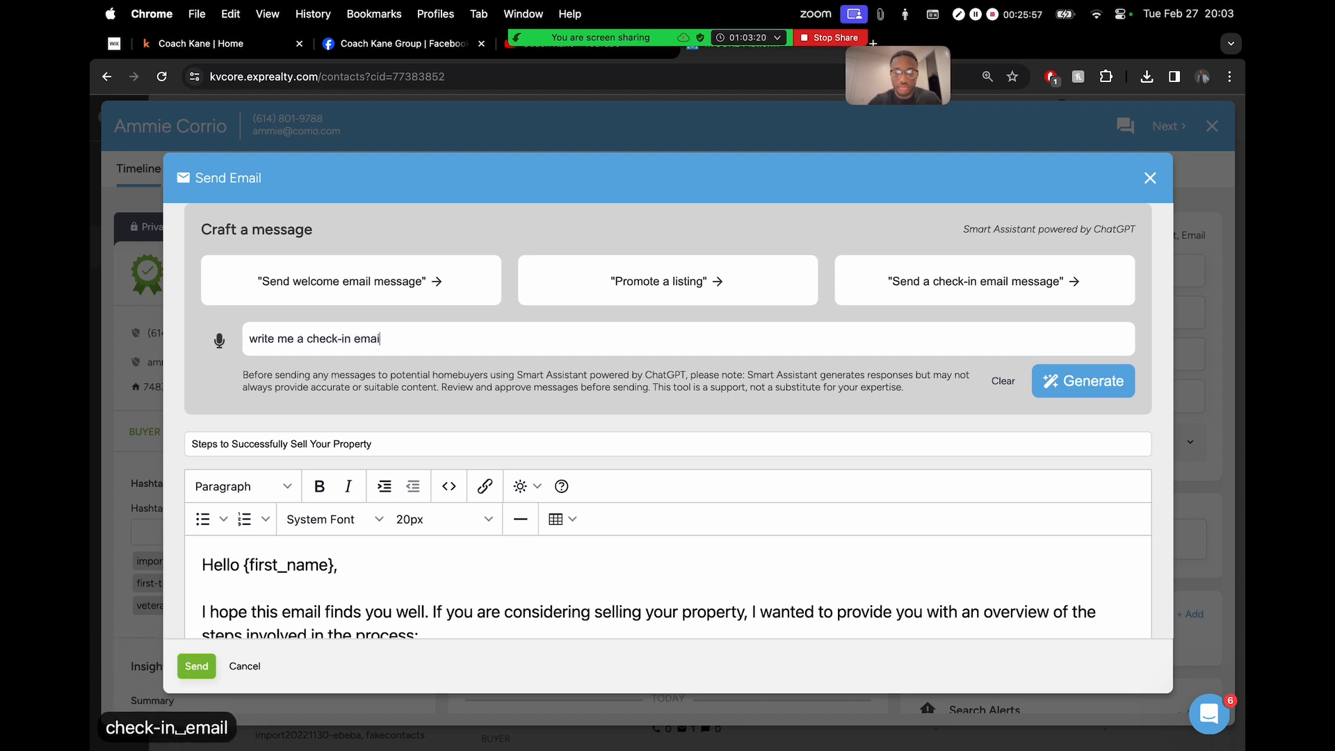
{"action": "type", "text": "old co"}
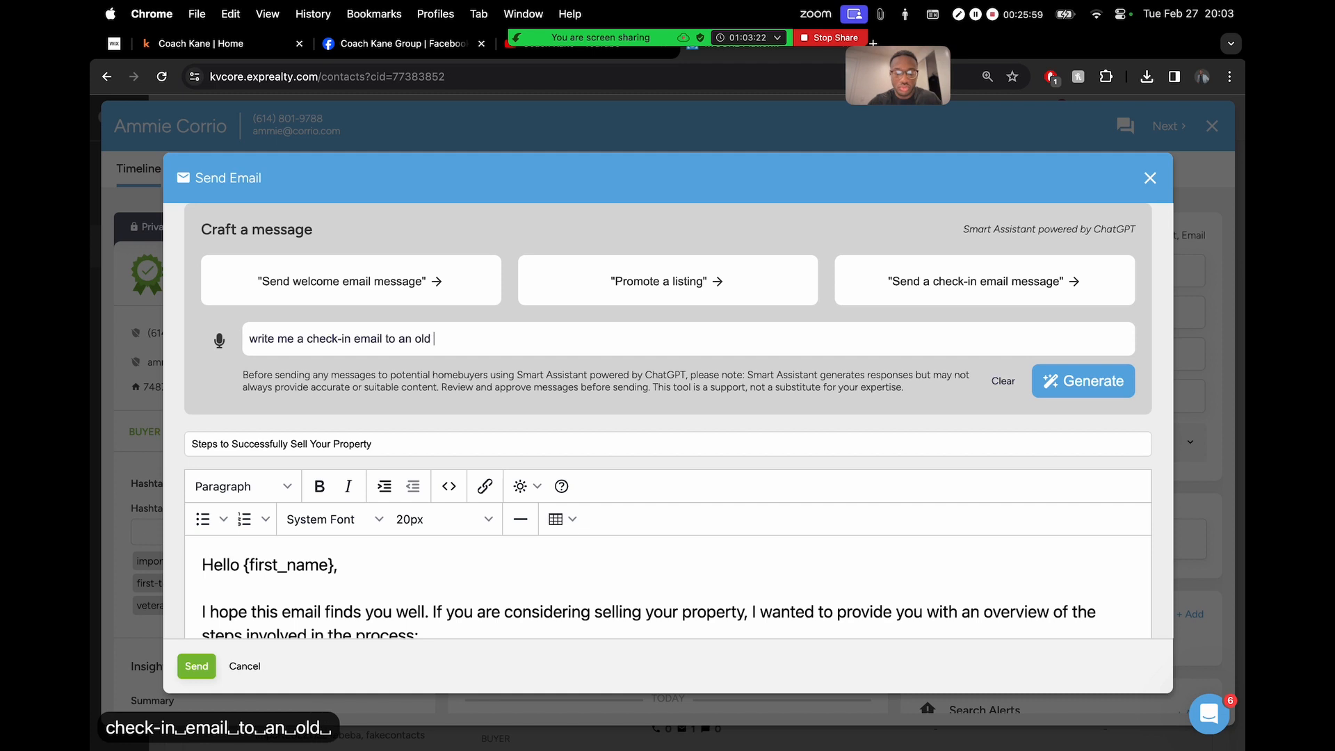
{"action": "key", "text": "BackSpace"}
{"action": "key", "text": "BackSpace"}
{"action": "type", "text": "fr"}
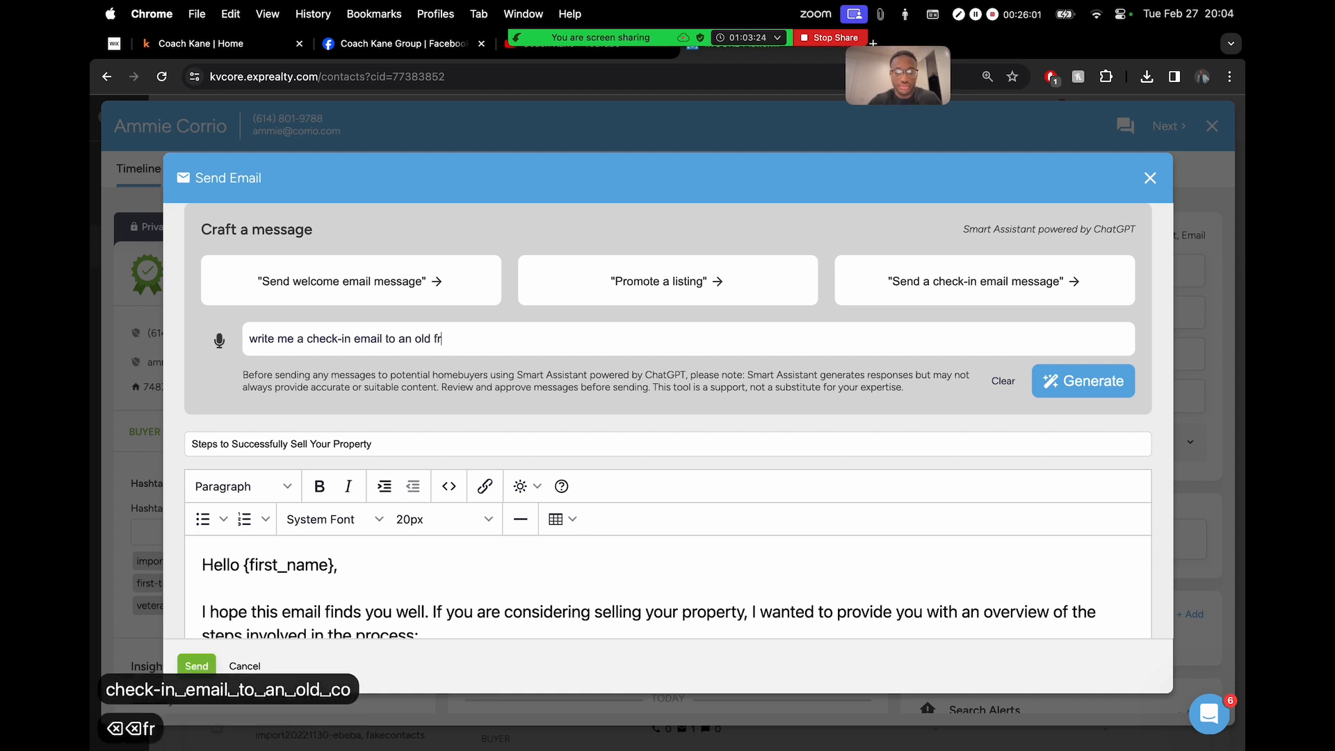
{"action": "type", "text": "iend of mine I"}
{"action": "type", "text": "ha"}
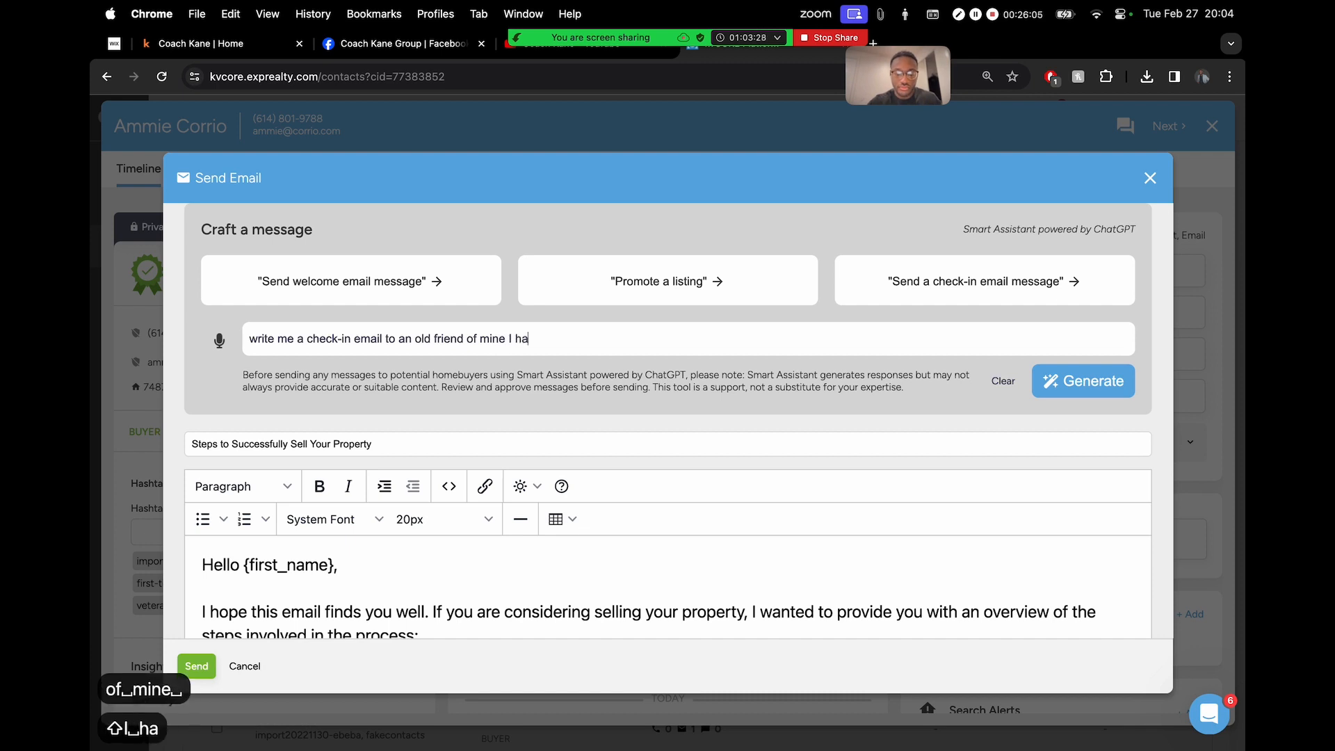
{"action": "type", "text": "vent"}
{"action": "key", "text": "BackSpace"}
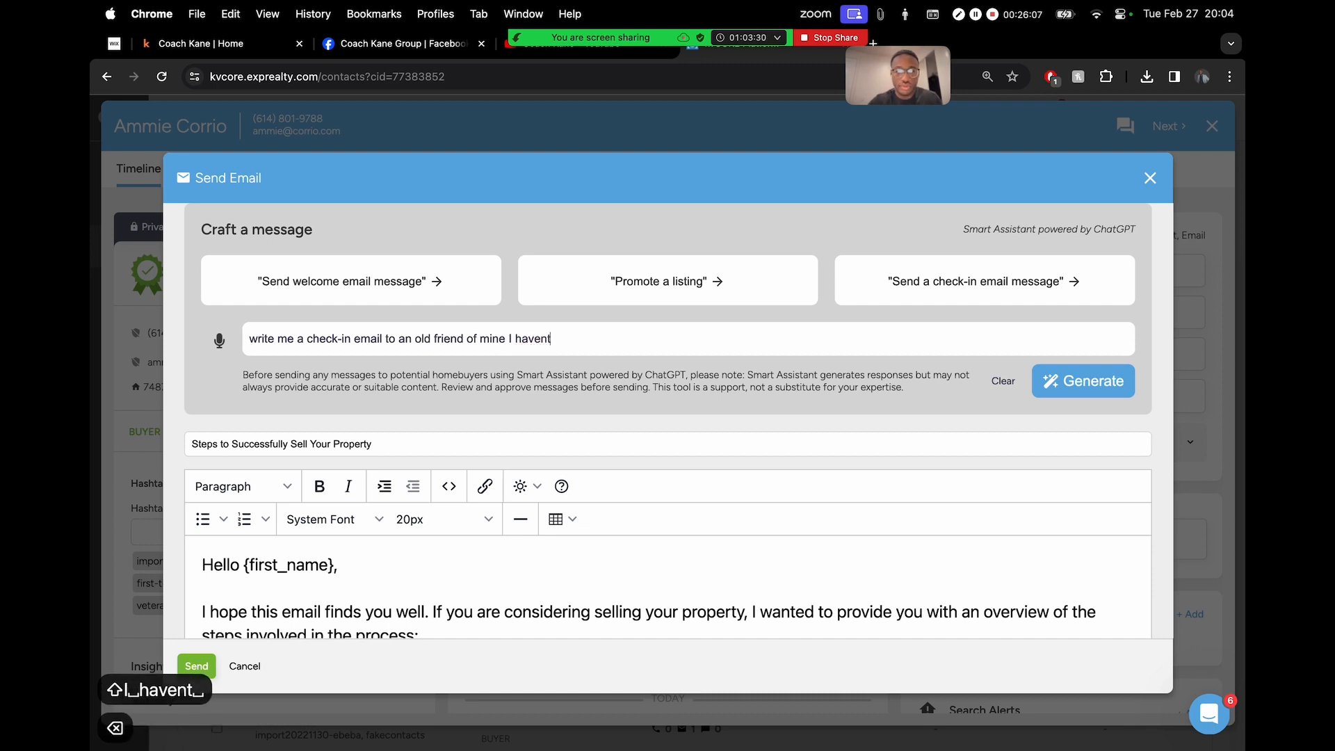
{"action": "type", "text": "spoken "}
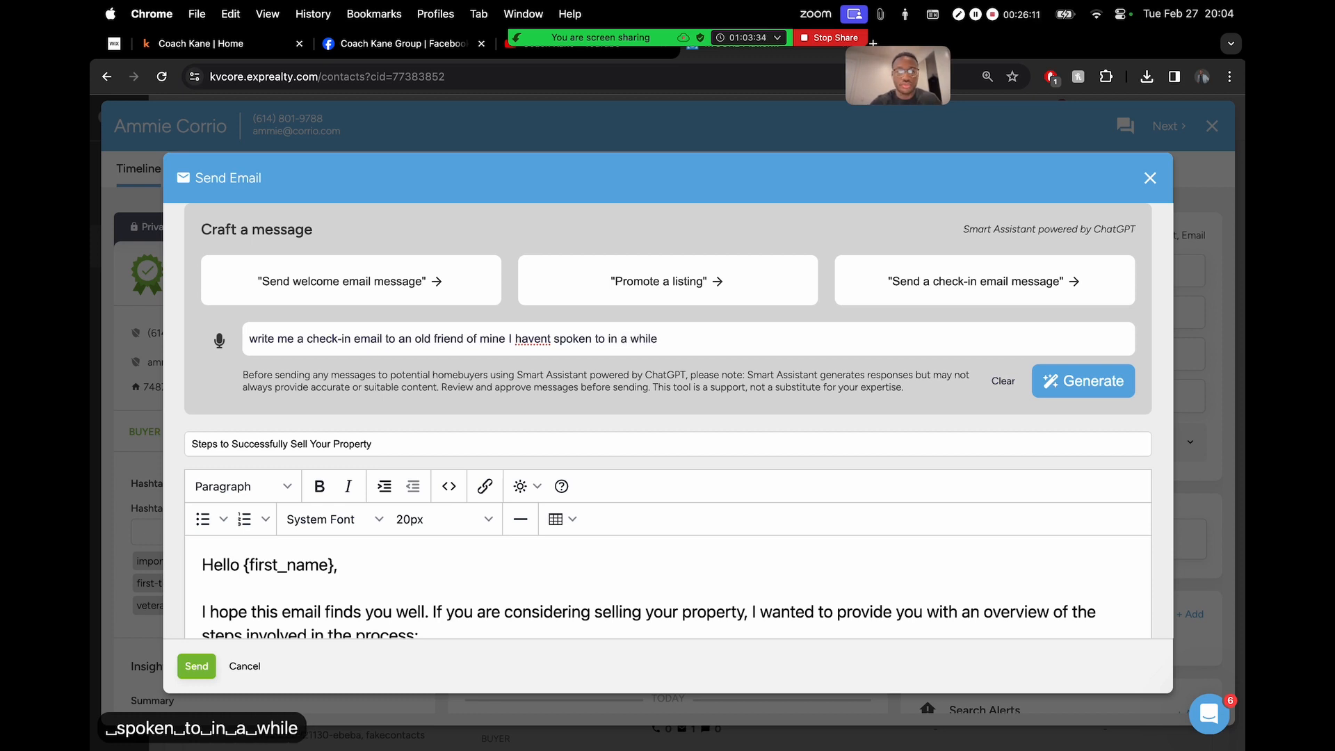
{"action": "type", "text": "to in a while"}
{"action": "key", "text": "Return"}
- Read through the generated check-in email down to its signature, highlighting phrases in the first paragraph
{"action": "scroll", "coordinate": [856, 299], "scroll_direction": "down", "scroll_amount": 3}
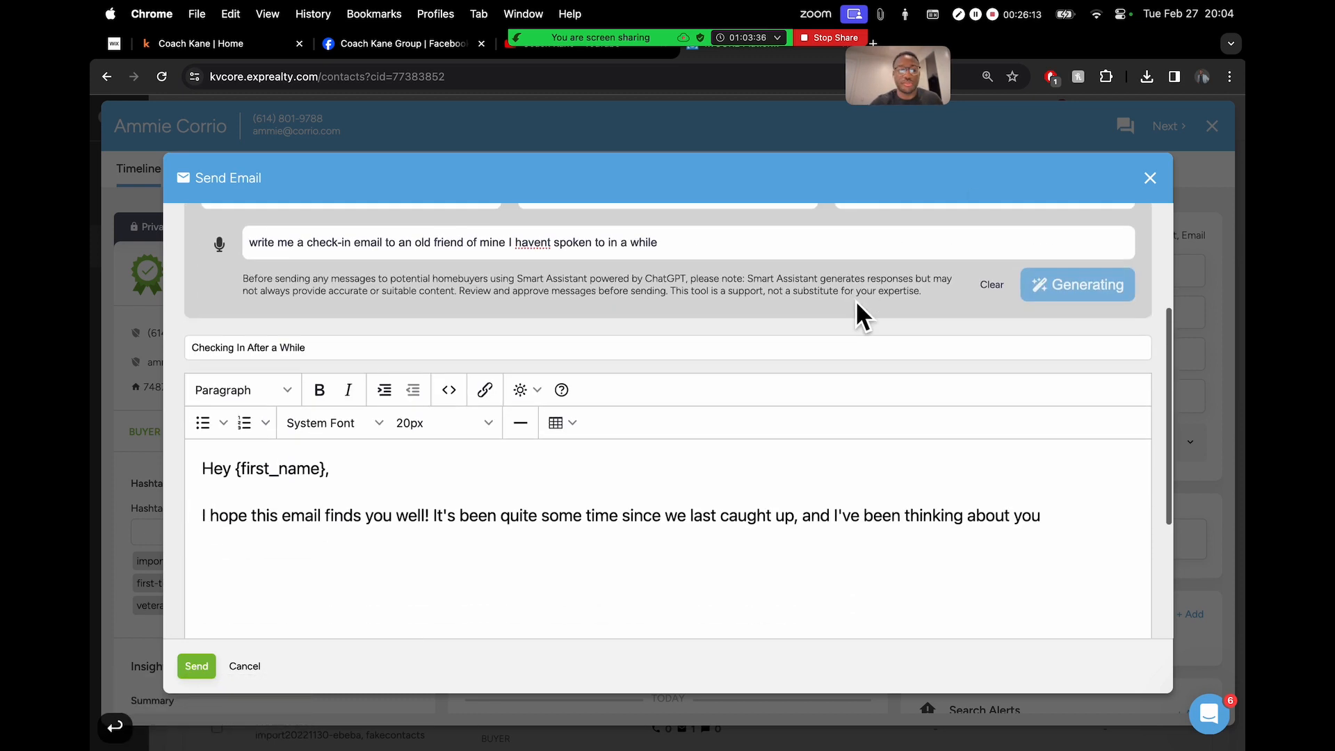
{"action": "scroll", "coordinate": [855, 299], "scroll_direction": "down", "scroll_amount": 3}
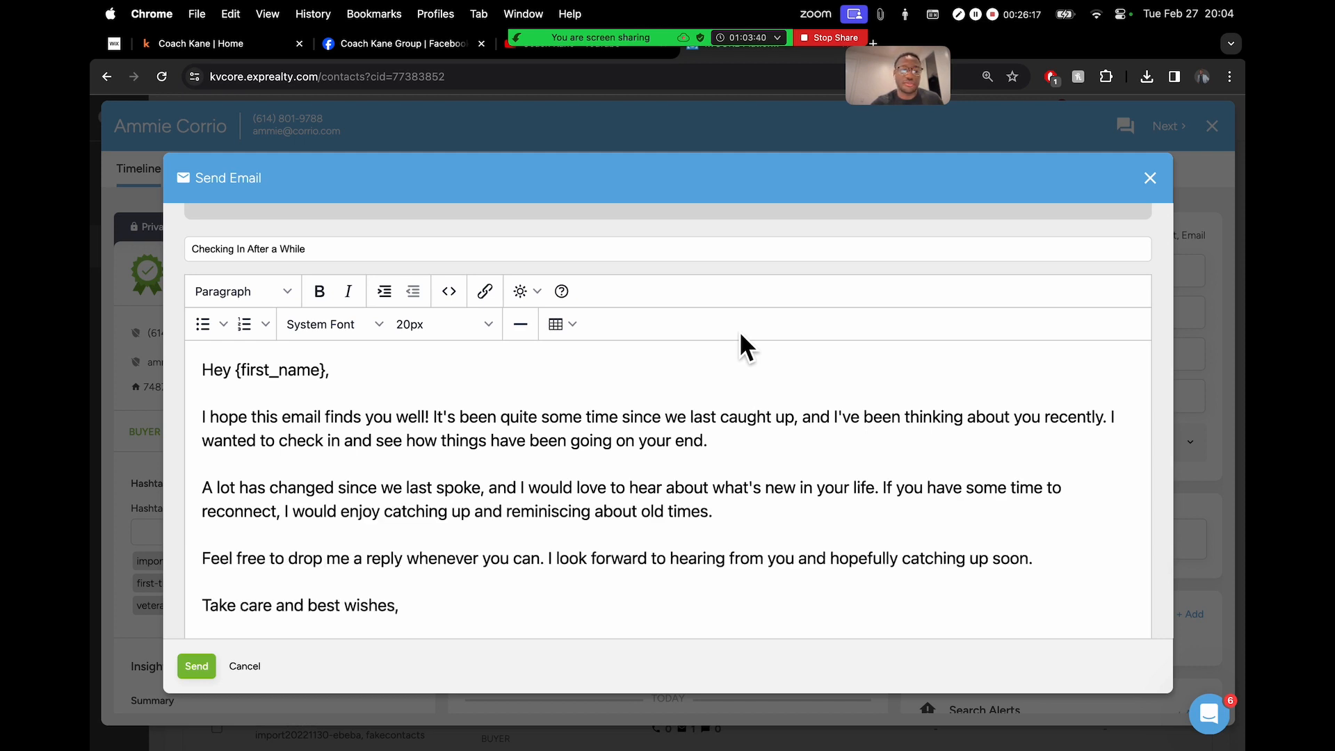
{"action": "left_click_drag", "start_coordinate": [461, 425], "coordinate": [812, 427]}
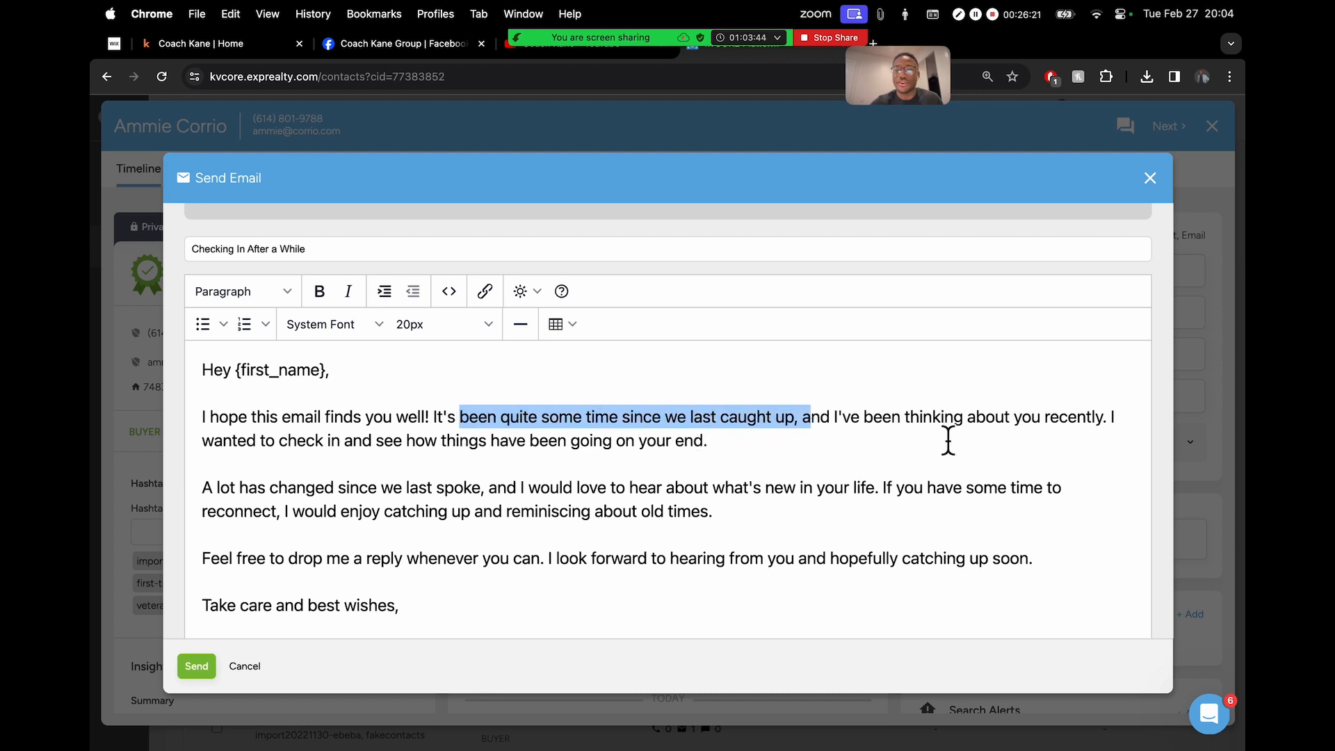
{"action": "left_click_drag", "start_coordinate": [297, 463], "coordinate": [552, 462]}
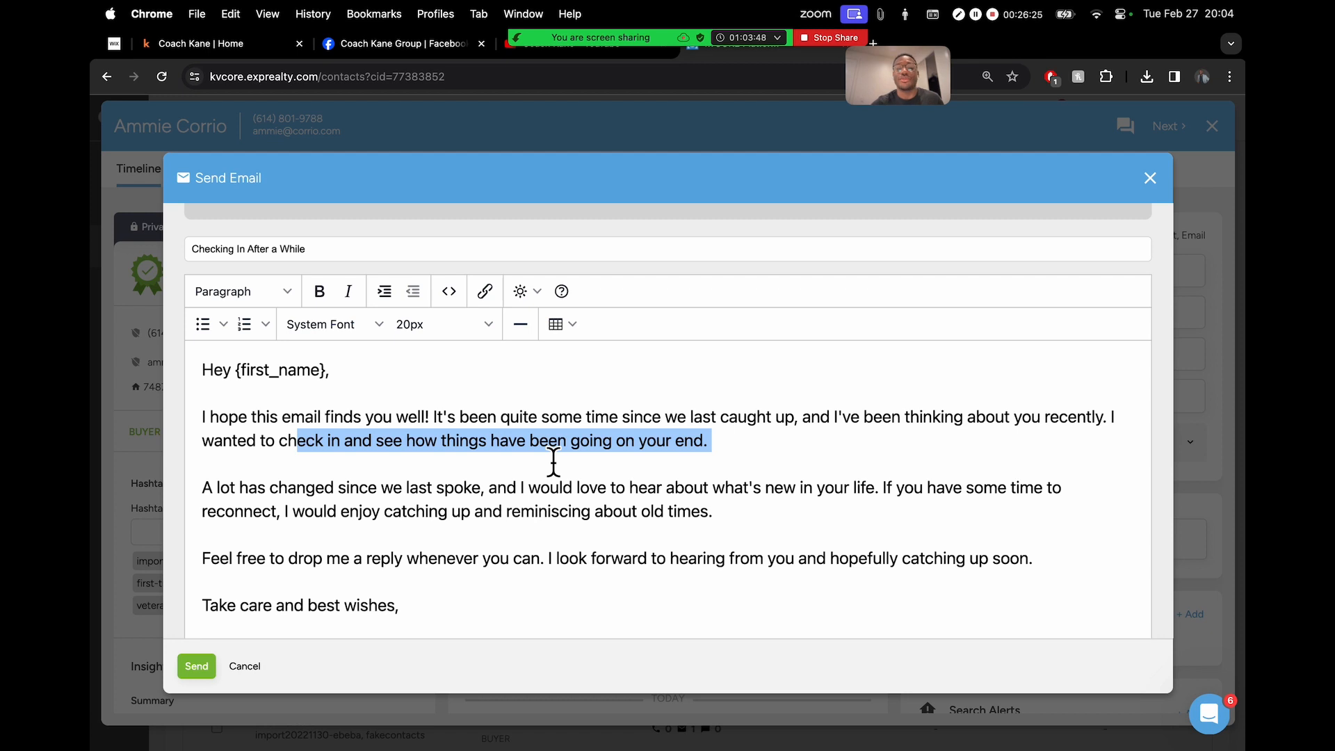
{"action": "scroll", "coordinate": [577, 465], "scroll_direction": "down", "scroll_amount": 3}
{"action": "left_click", "coordinate": [623, 402]}
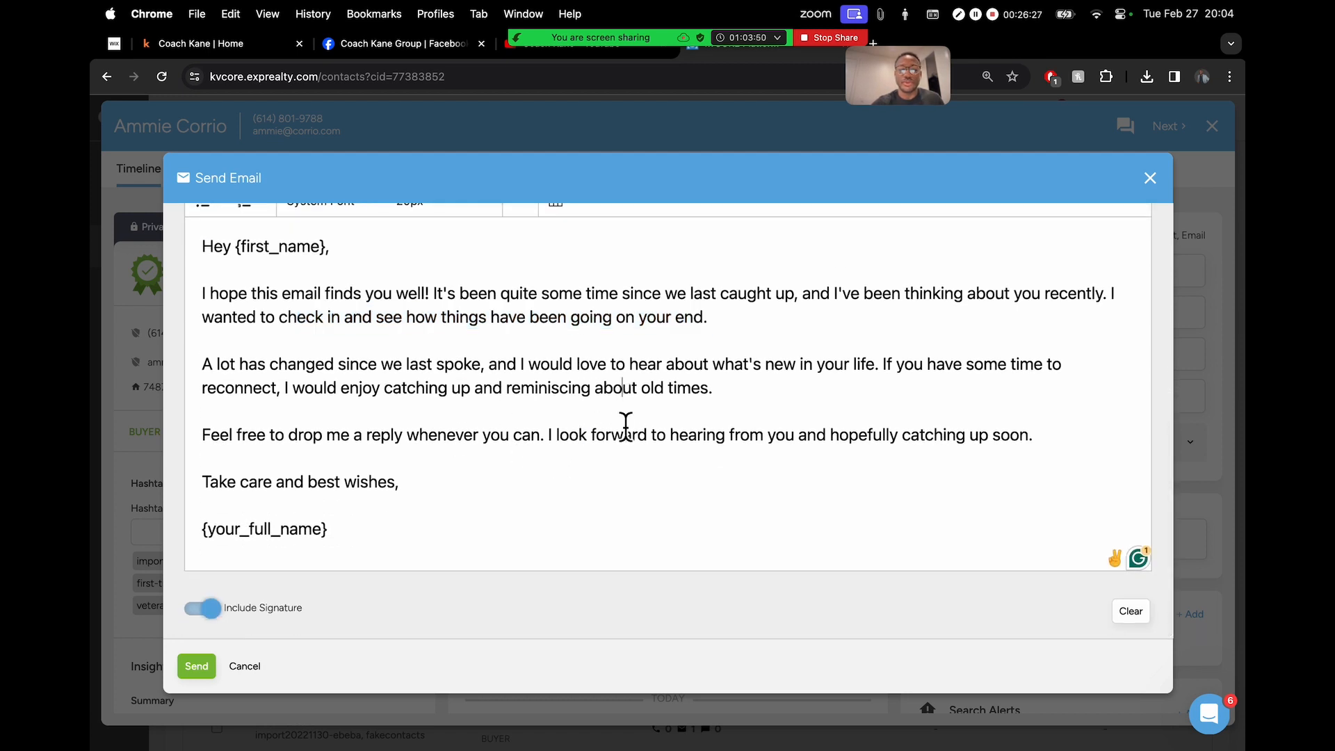
{"action": "scroll", "coordinate": [626, 431], "scroll_direction": "up", "scroll_amount": 5}
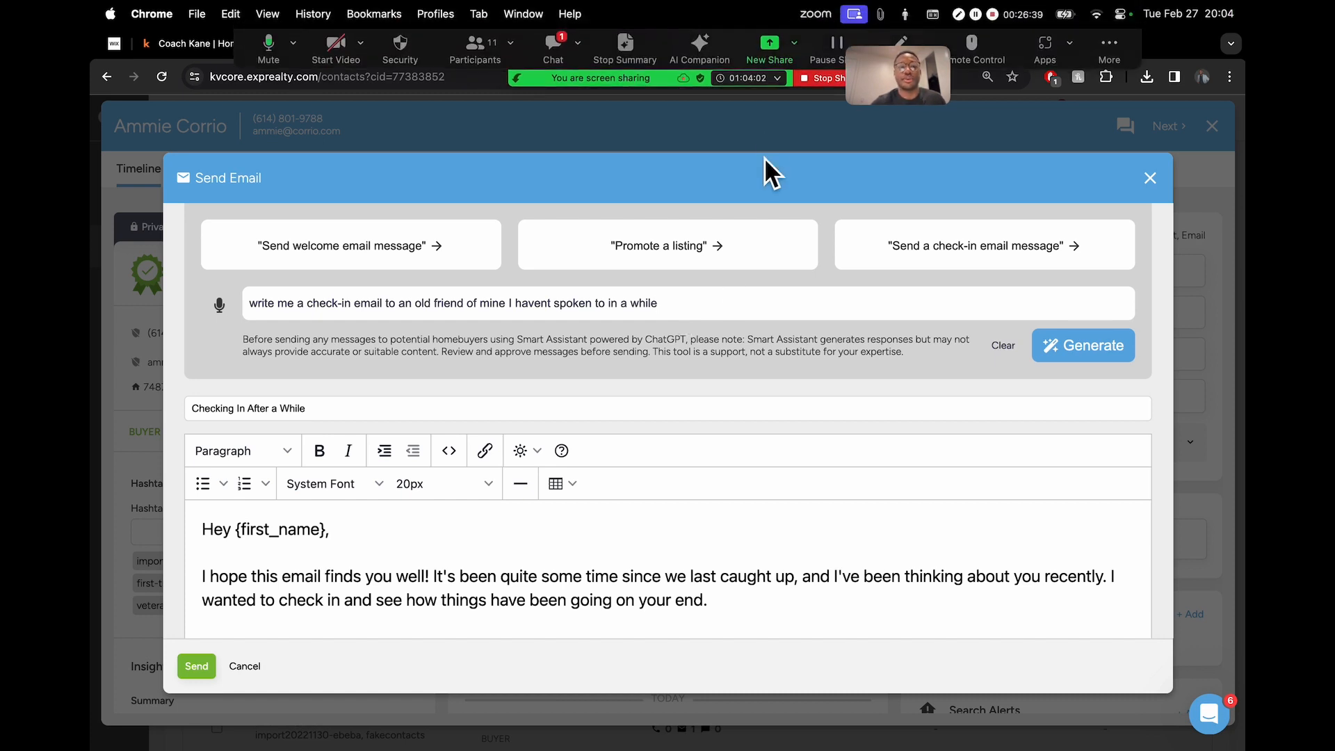
- Open the Zoom meeting chat to read the latest message, and reposition the chat window and the webcam preview
{"action": "left_click", "coordinate": [542, 47]}
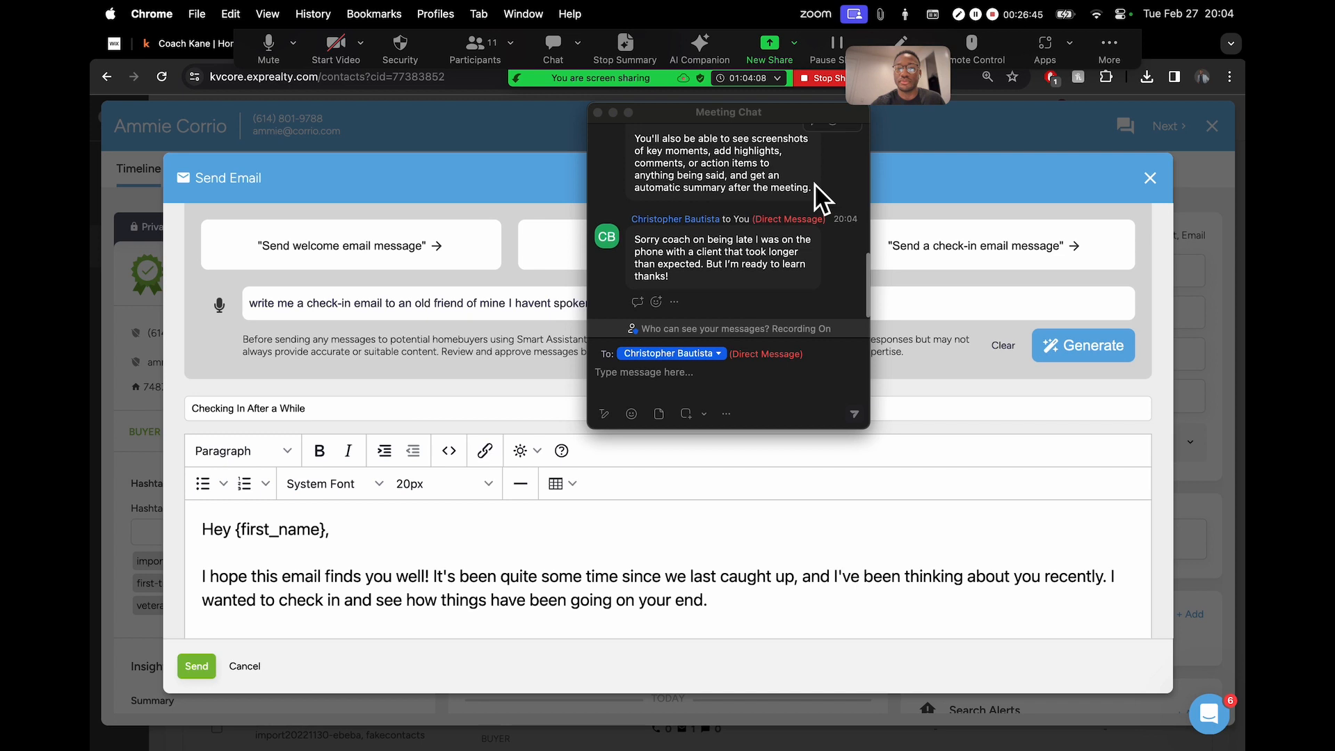
{"action": "left_click_drag", "start_coordinate": [912, 65], "coordinate": [1069, 256]}
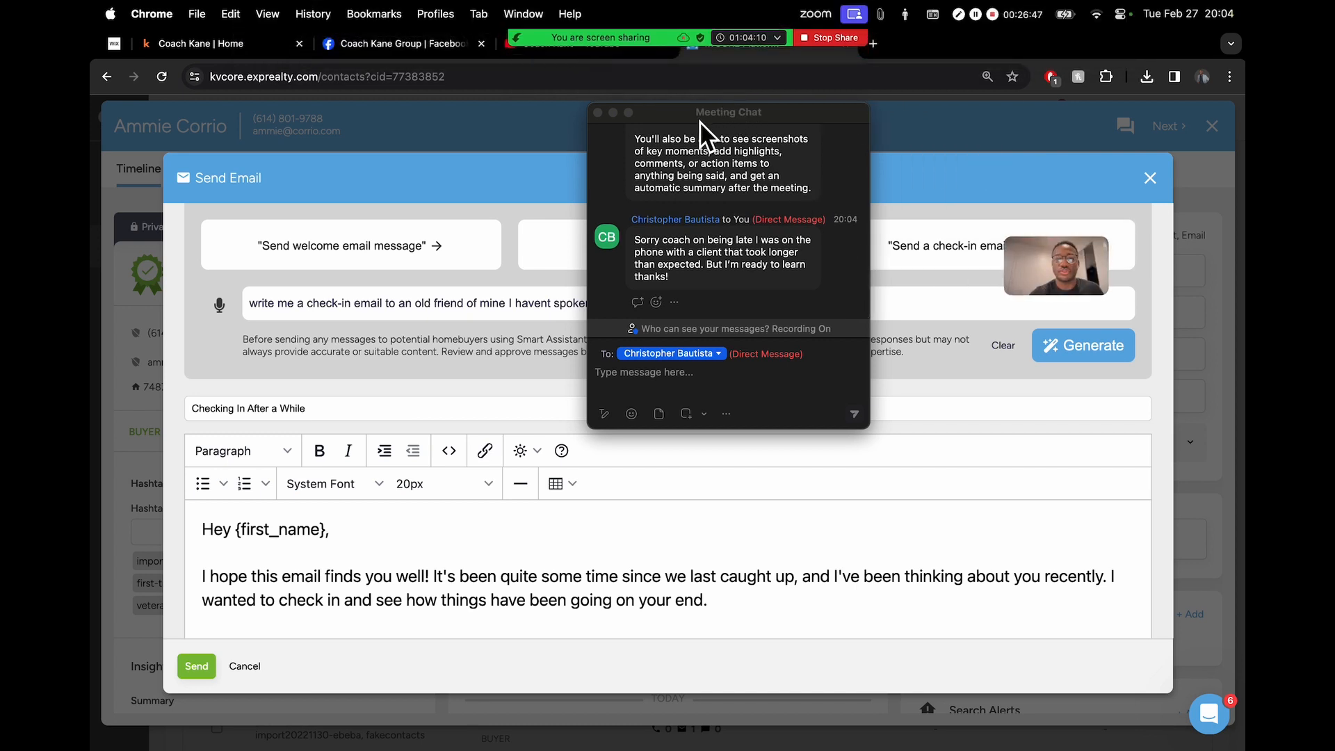
{"action": "left_click_drag", "start_coordinate": [699, 119], "coordinate": [863, 246]}
{"action": "left_click_drag", "start_coordinate": [1094, 266], "coordinate": [1223, 156]}
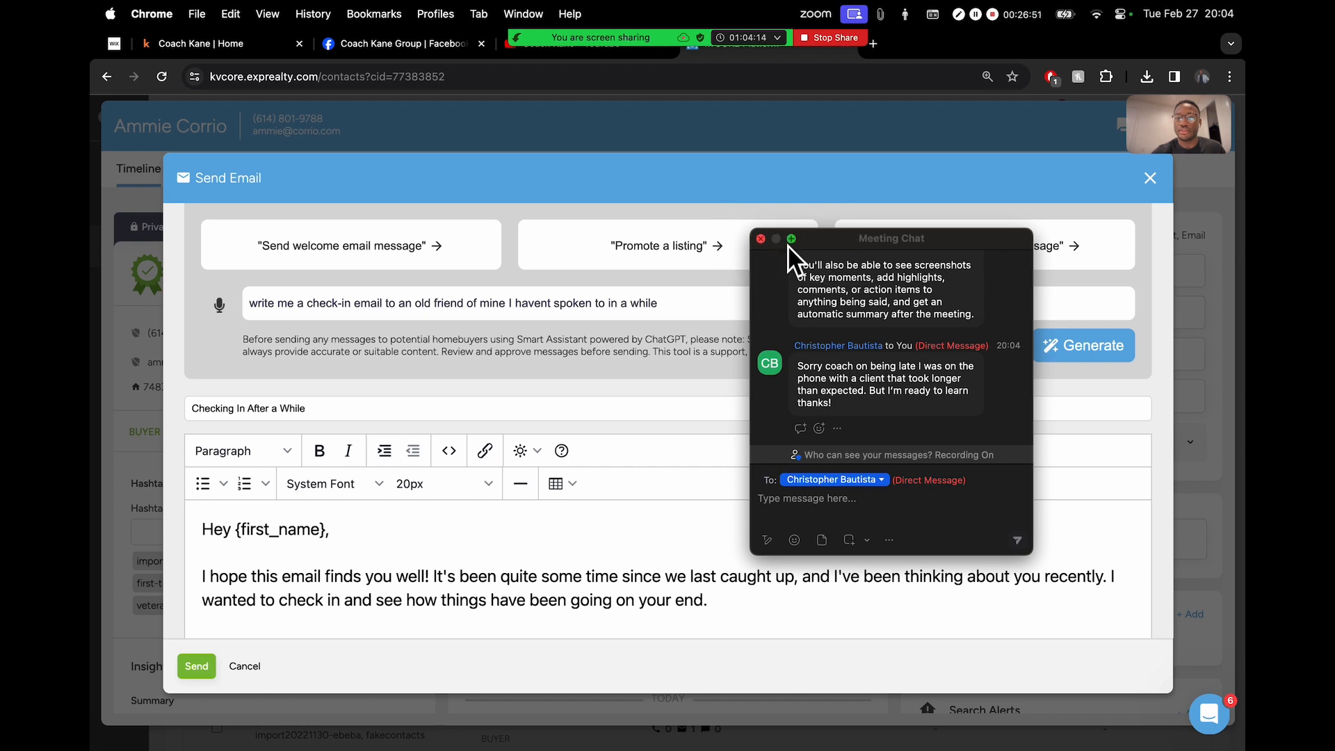
- Close the Zoom meeting chat and move the webcam preview off the open check-in email
{"action": "left_click", "coordinate": [762, 240]}
{"action": "left_click_drag", "start_coordinate": [1183, 133], "coordinate": [128, 148]}
{"action": "scroll", "coordinate": [476, 393], "scroll_direction": "down", "scroll_amount": 3}
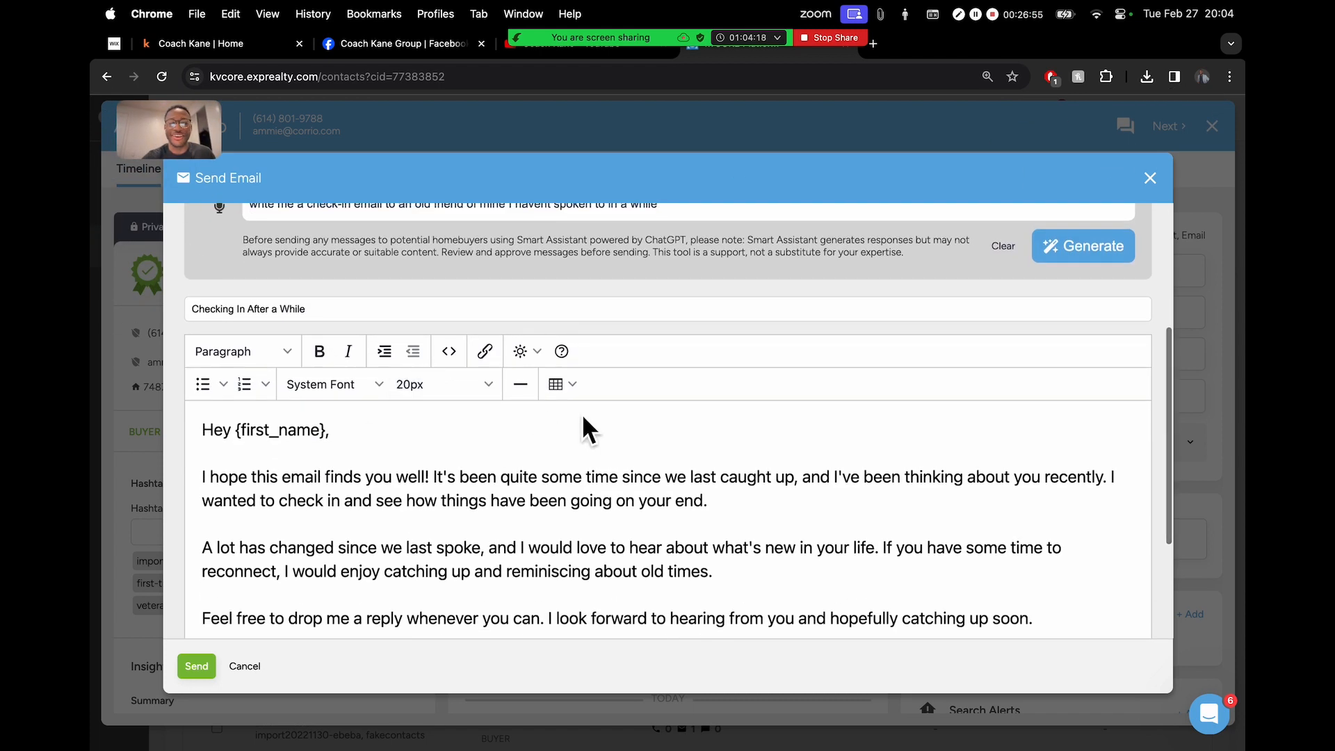
{"action": "scroll", "coordinate": [596, 482], "scroll_direction": "up", "scroll_amount": 4}
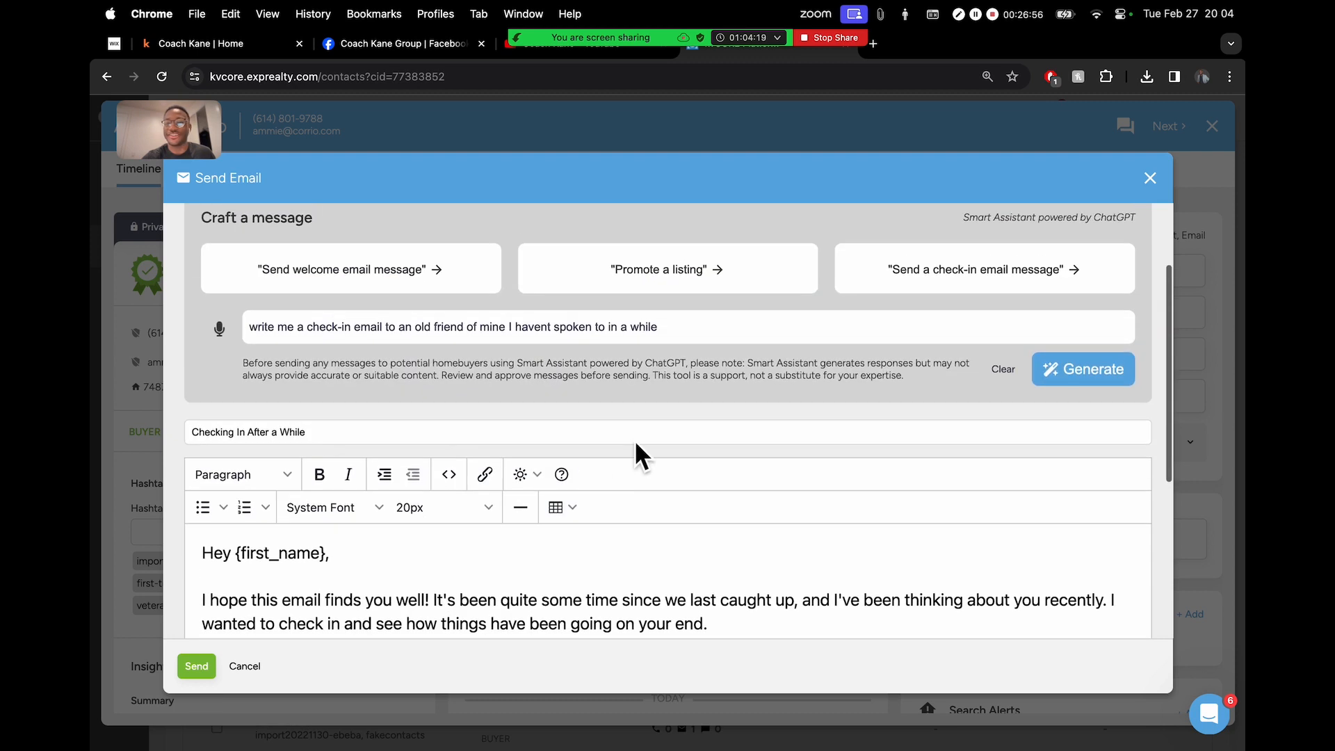
- Discard the check-in email, close the contact's record, and reposition the webcam preview over the Smart CRM contact list
{"action": "left_click", "coordinate": [1150, 179]}
{"action": "left_click", "coordinate": [616, 426]}
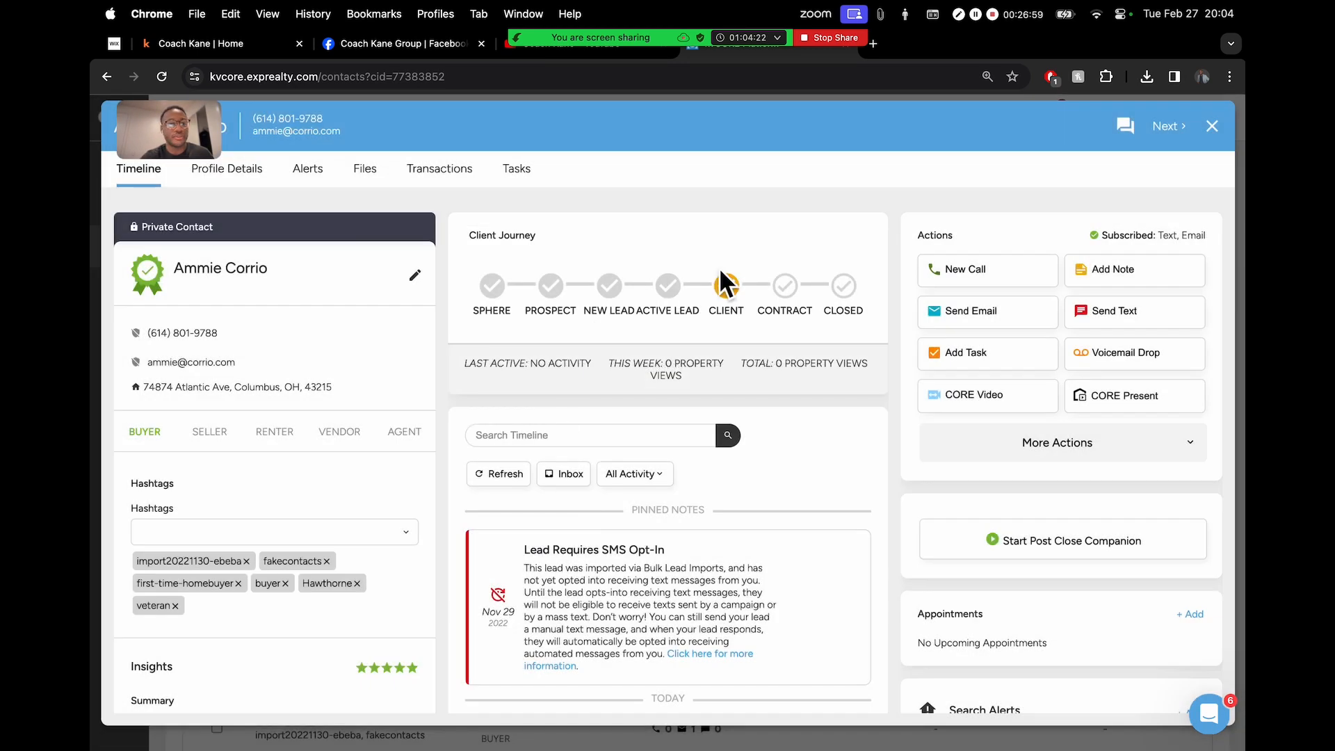
{"action": "left_click", "coordinate": [1213, 129]}
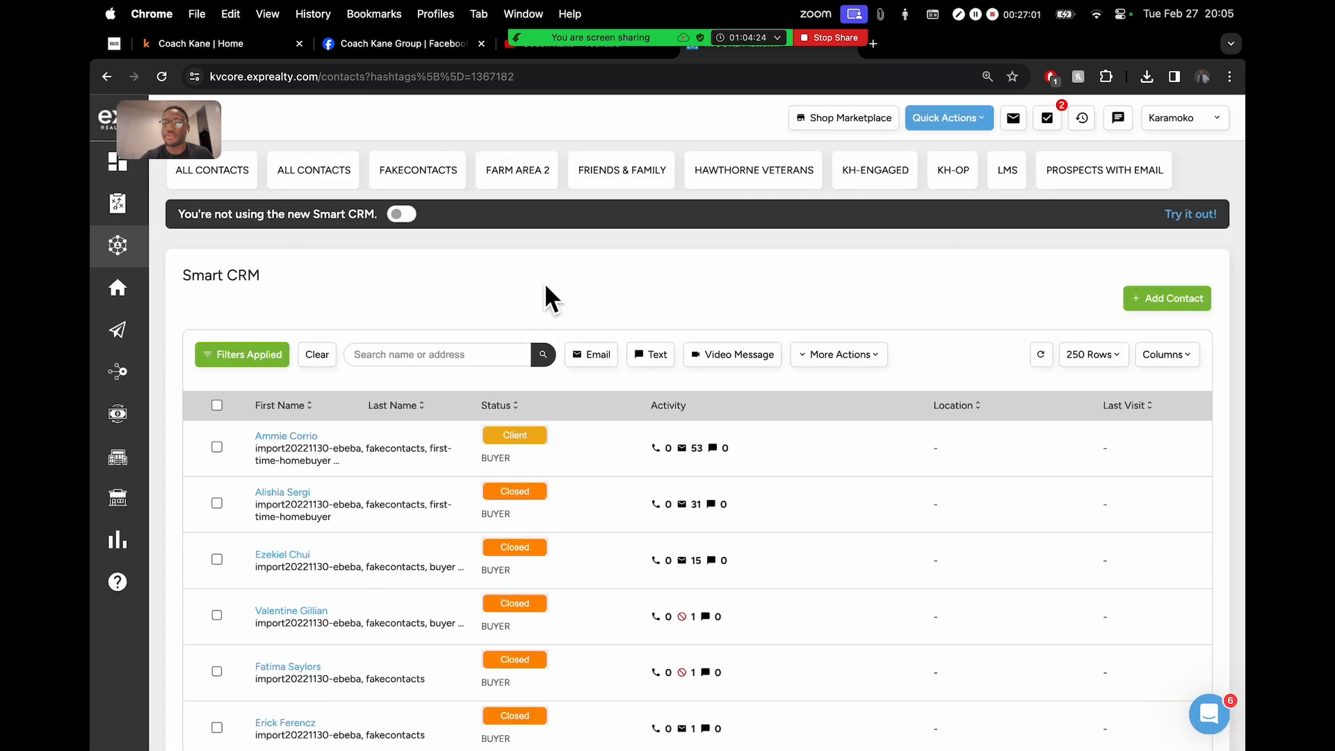
{"action": "left_click_drag", "start_coordinate": [198, 136], "coordinate": [1160, 171]}
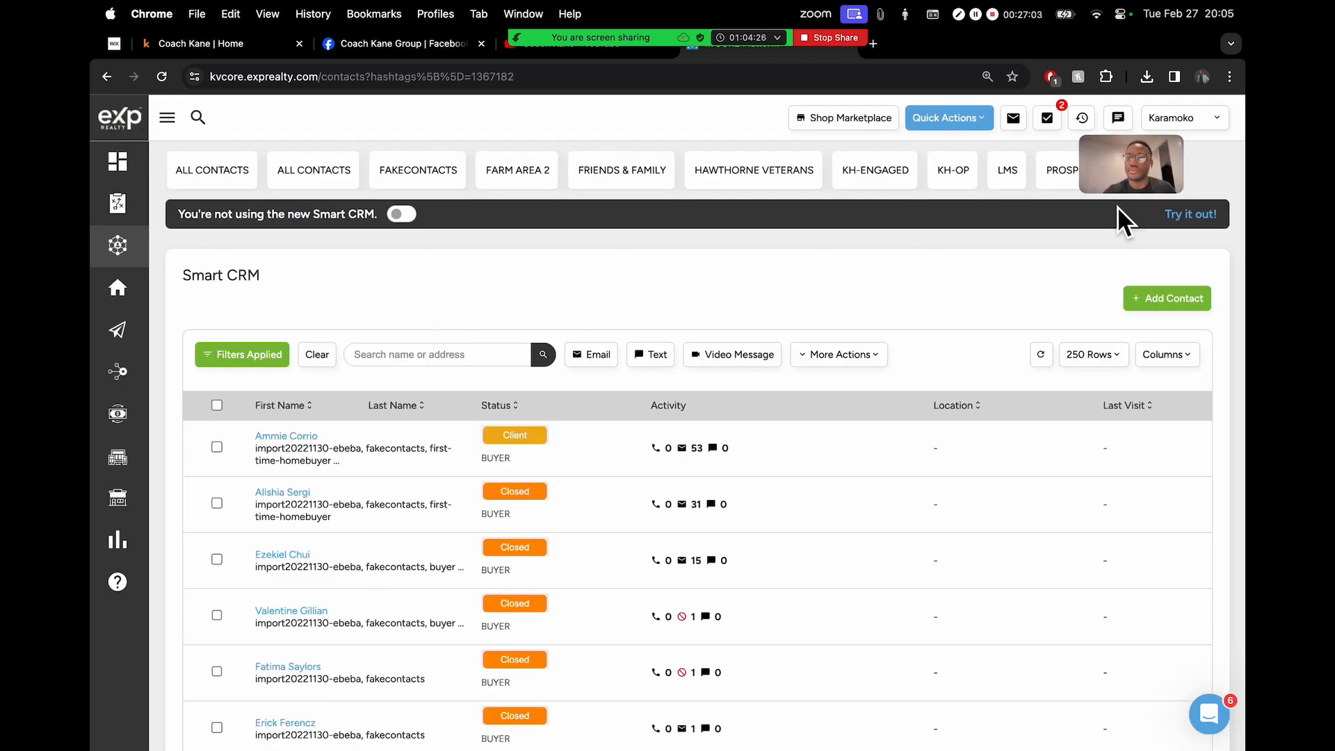
{"action": "left_click_drag", "start_coordinate": [1082, 194], "coordinate": [974, 253]}
{"action": "left_click_drag", "start_coordinate": [1080, 219], "coordinate": [1111, 626]}
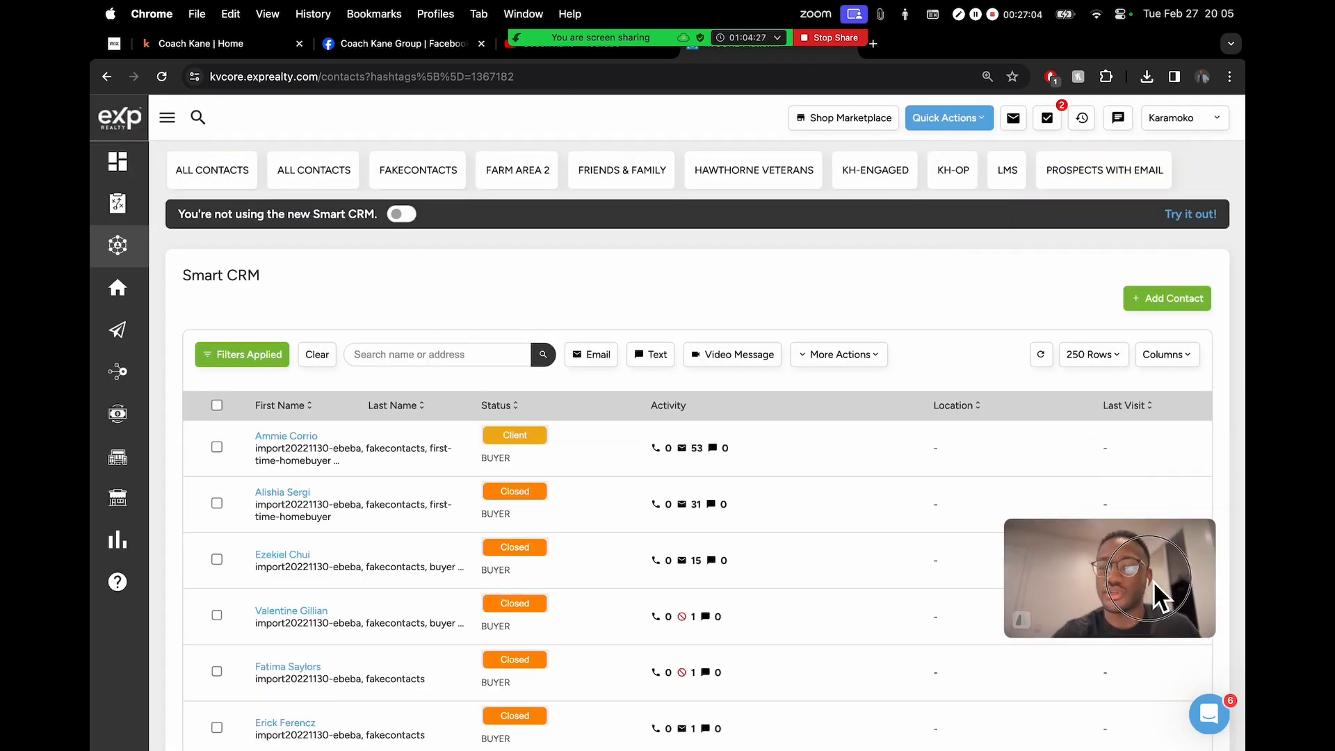
- From the dashboard, open the Add Contact form, look over its contact info and permission fields, and close it without saving
{"action": "left_click", "coordinate": [144, 176]}
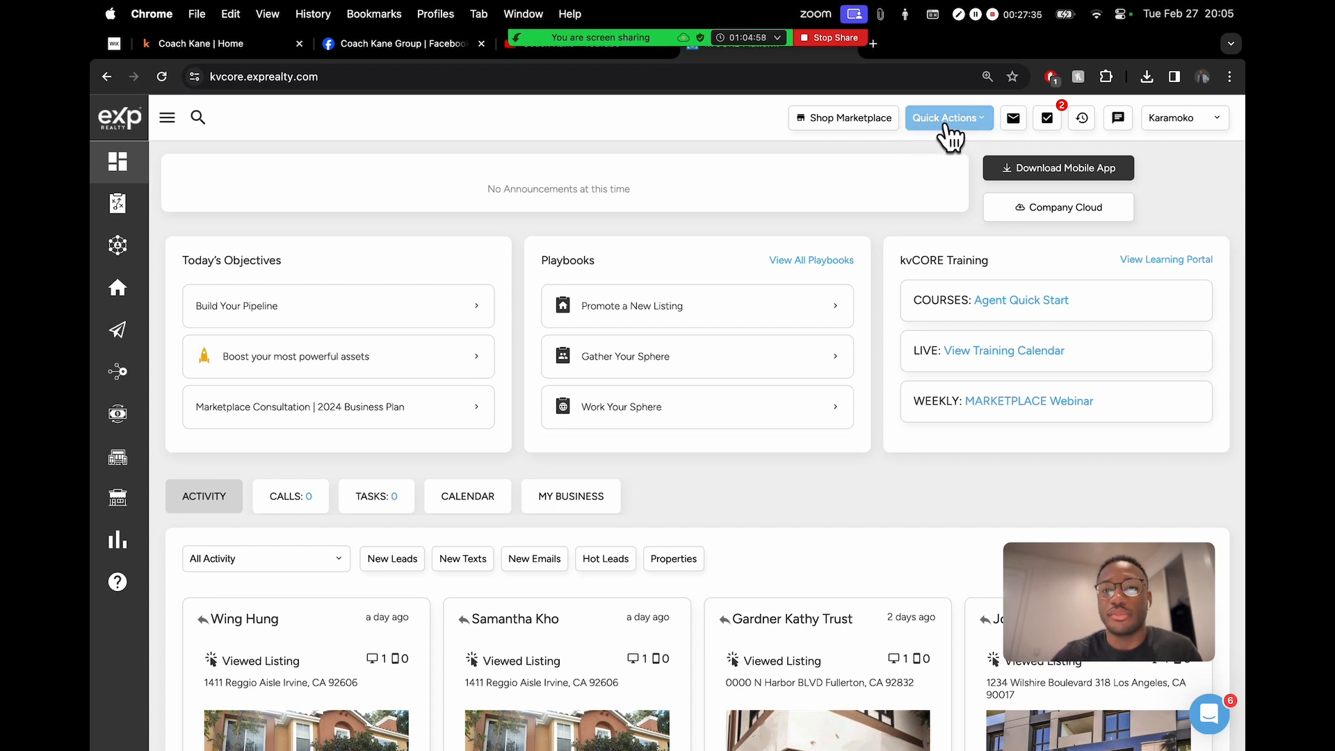
{"action": "scroll", "coordinate": [958, 123], "scroll_direction": "up", "scroll_amount": 5}
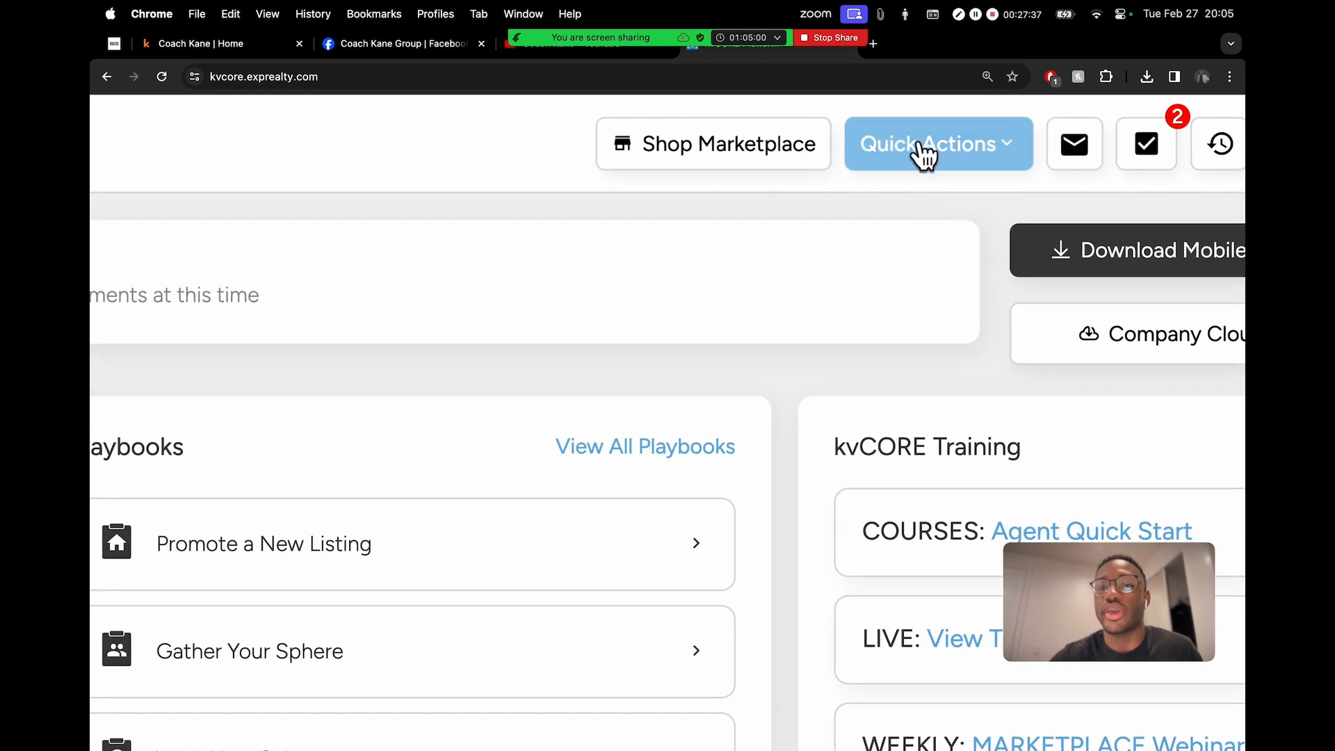
{"action": "left_click", "coordinate": [970, 149]}
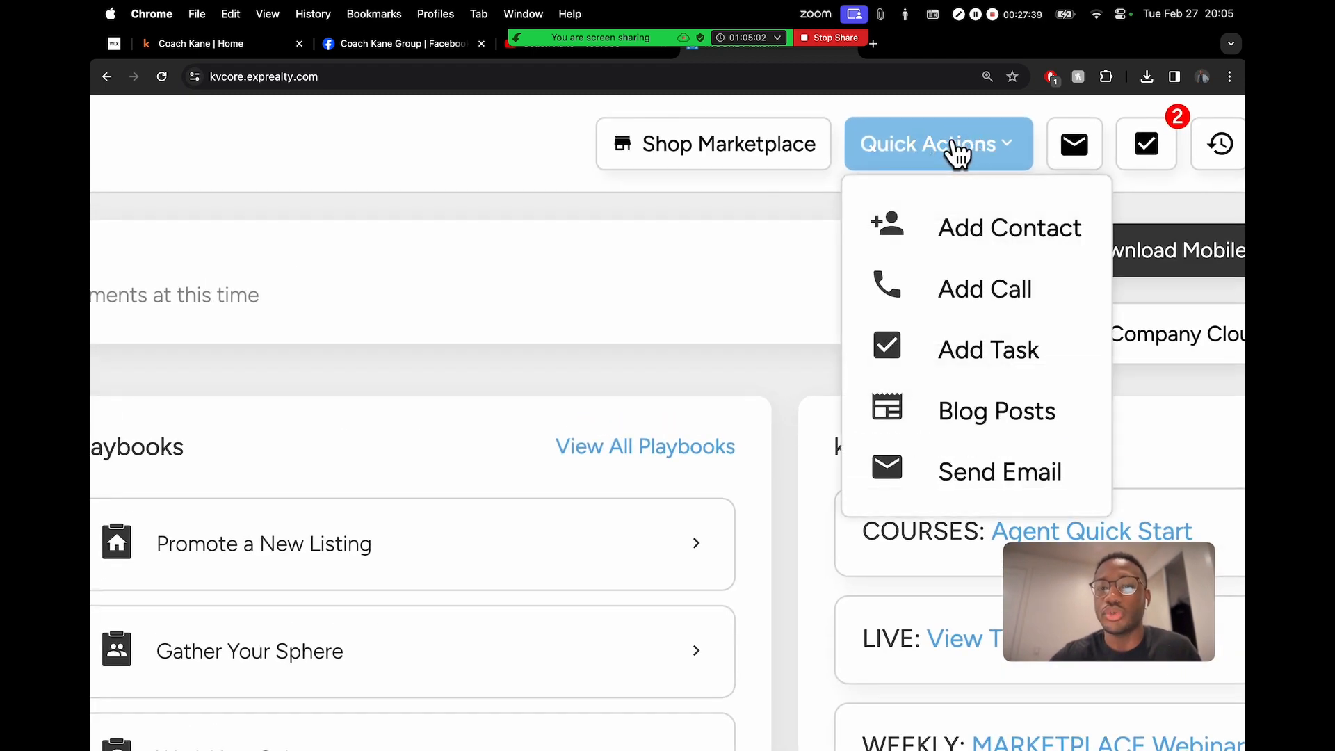
{"action": "left_click", "coordinate": [954, 236]}
{"action": "scroll", "coordinate": [782, 302], "scroll_direction": "down", "scroll_amount": 5}
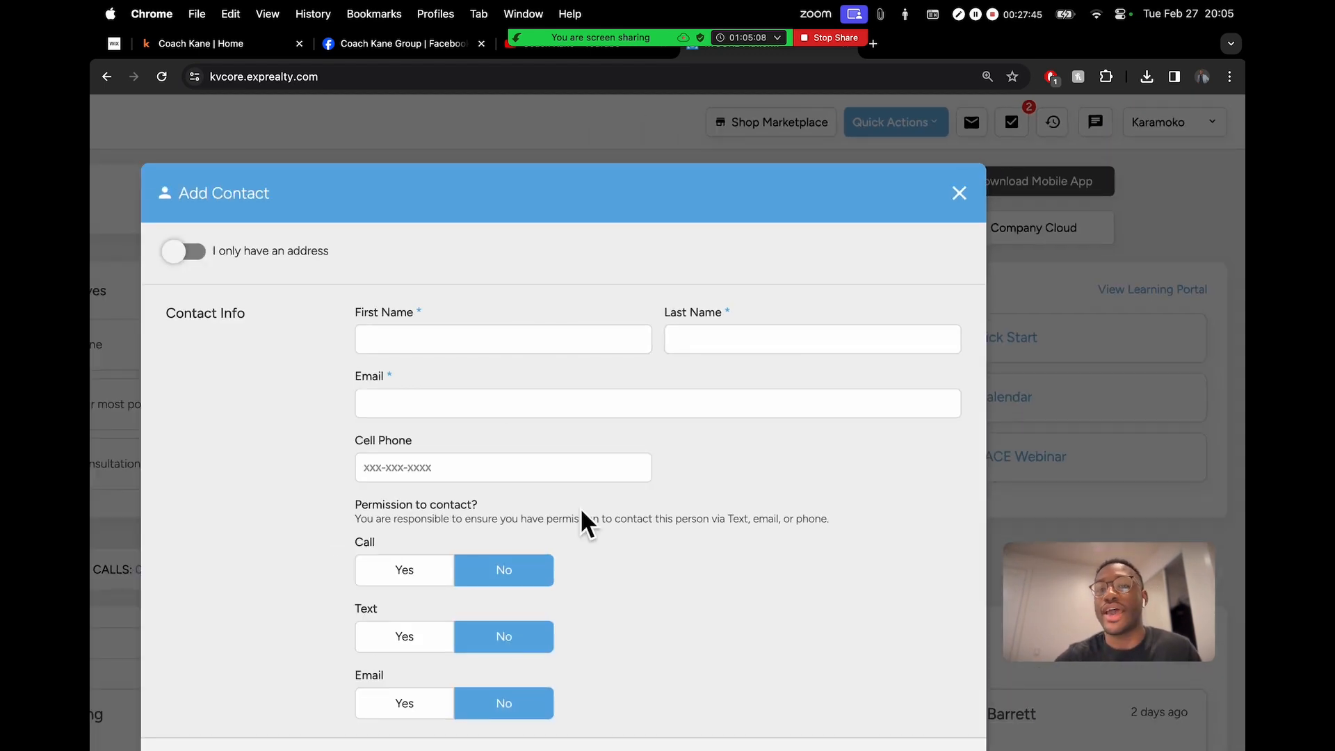
{"action": "scroll", "coordinate": [580, 510], "scroll_direction": "down", "scroll_amount": 3}
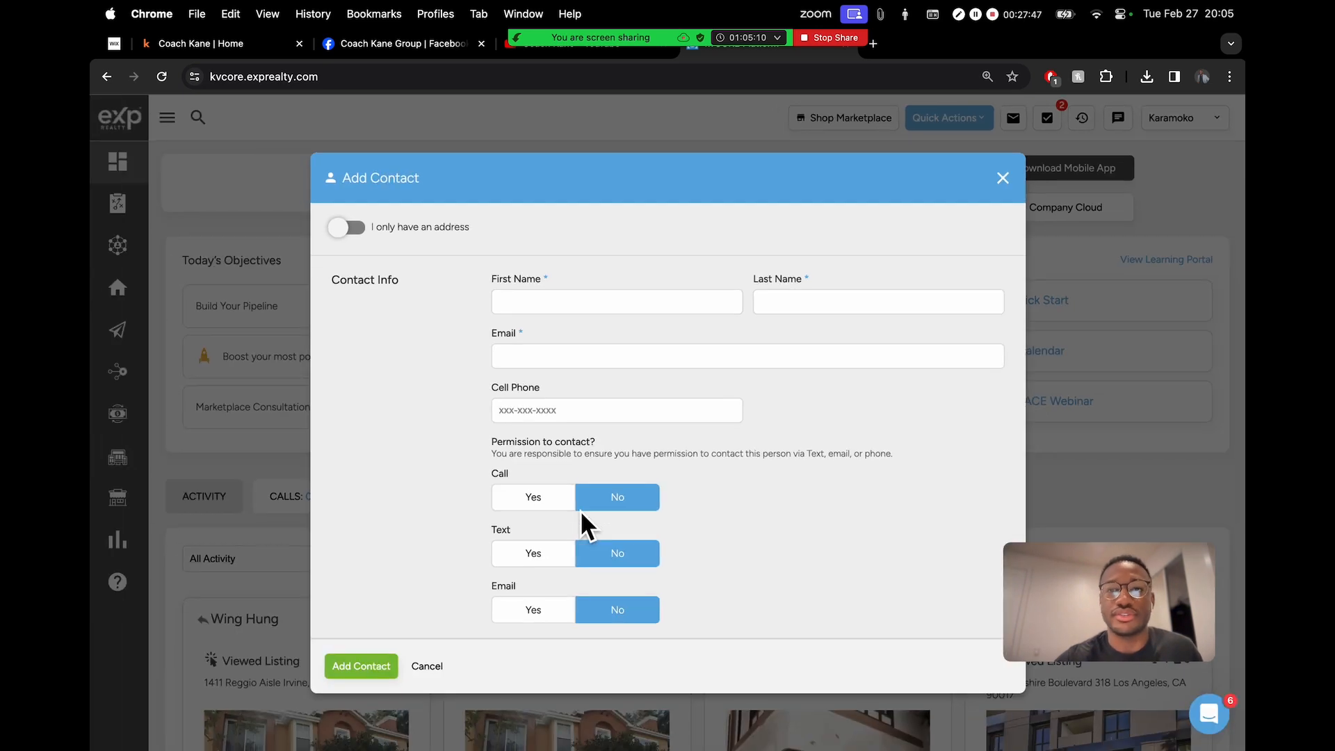
{"action": "left_click", "coordinate": [1003, 179]}
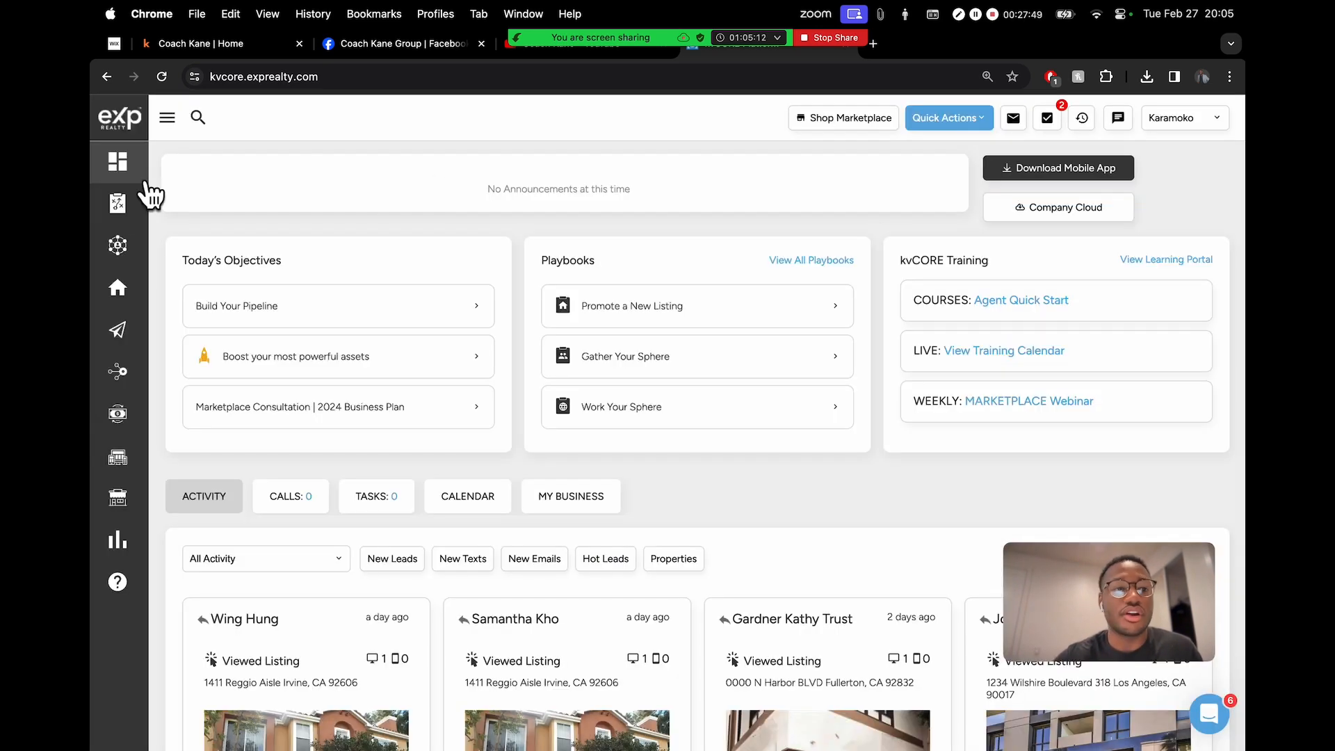
- Expand the main navigation, go to Smart CRM, and open the first contact's record with the webcam preview moved aside
{"action": "mouse_move", "coordinate": [117, 249]}
{"action": "left_click", "coordinate": [167, 118]}
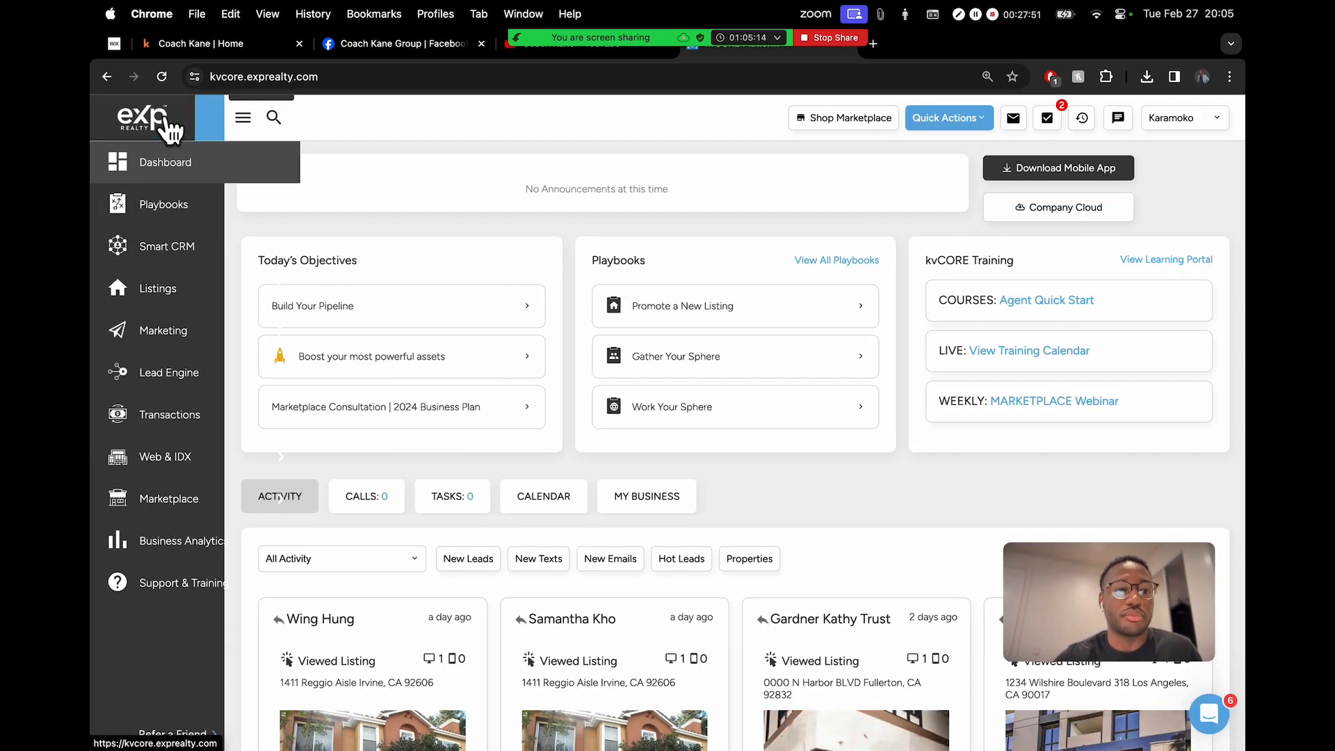
{"action": "mouse_move", "coordinate": [185, 248]}
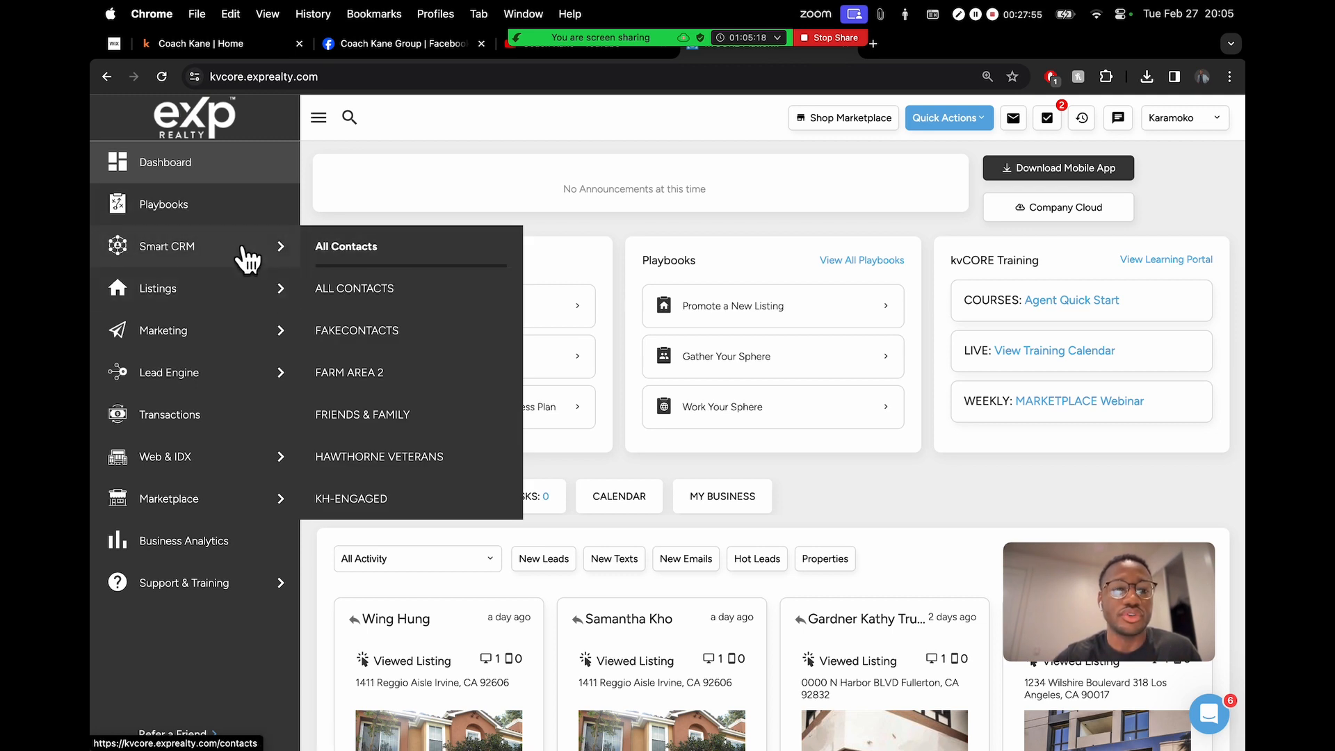
{"action": "left_click", "coordinate": [185, 248]}
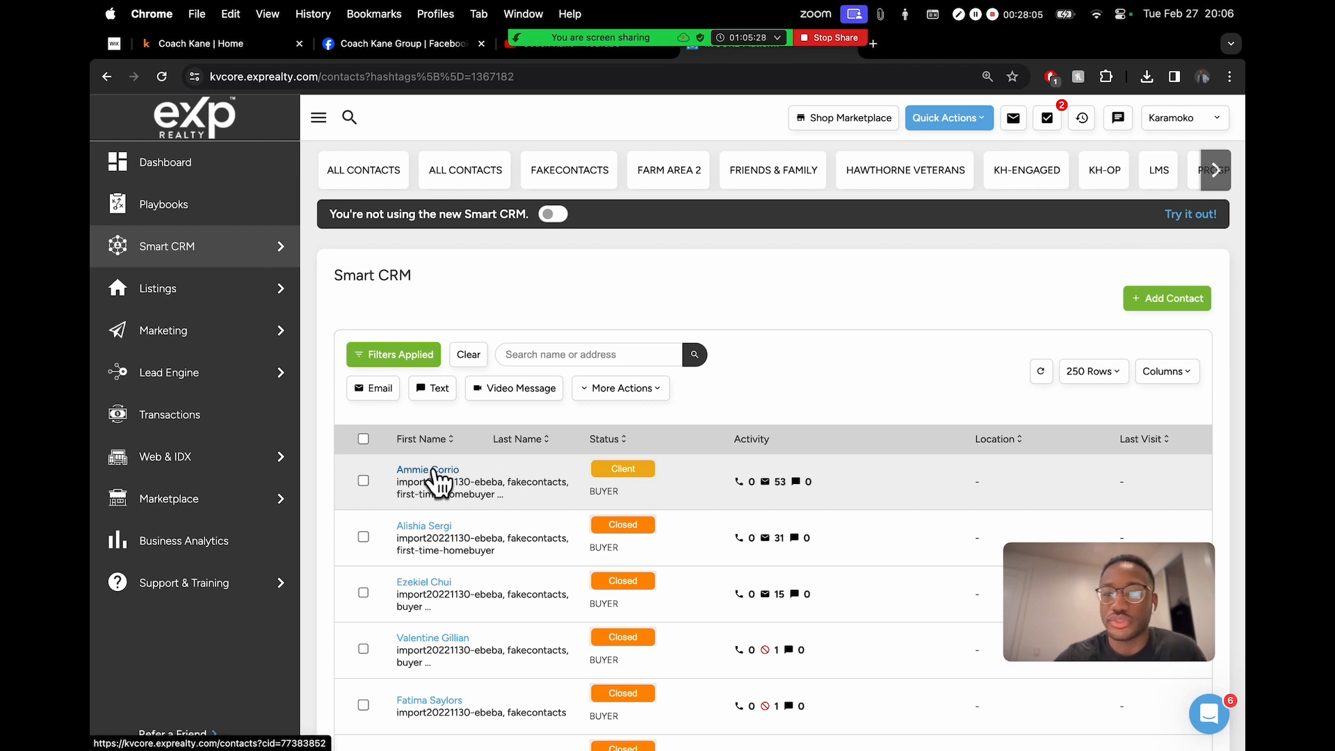
{"action": "left_click_drag", "start_coordinate": [1115, 590], "coordinate": [182, 649]}
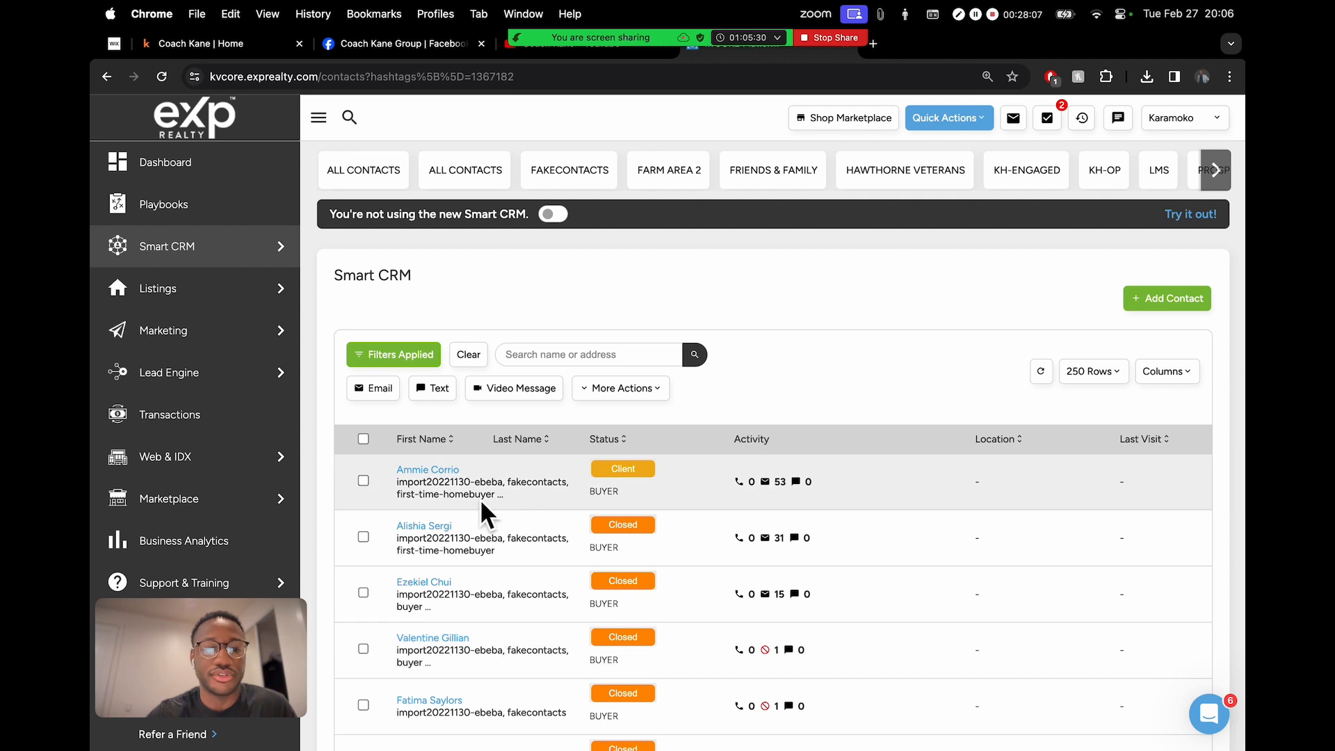
{"action": "left_click", "coordinate": [429, 470]}
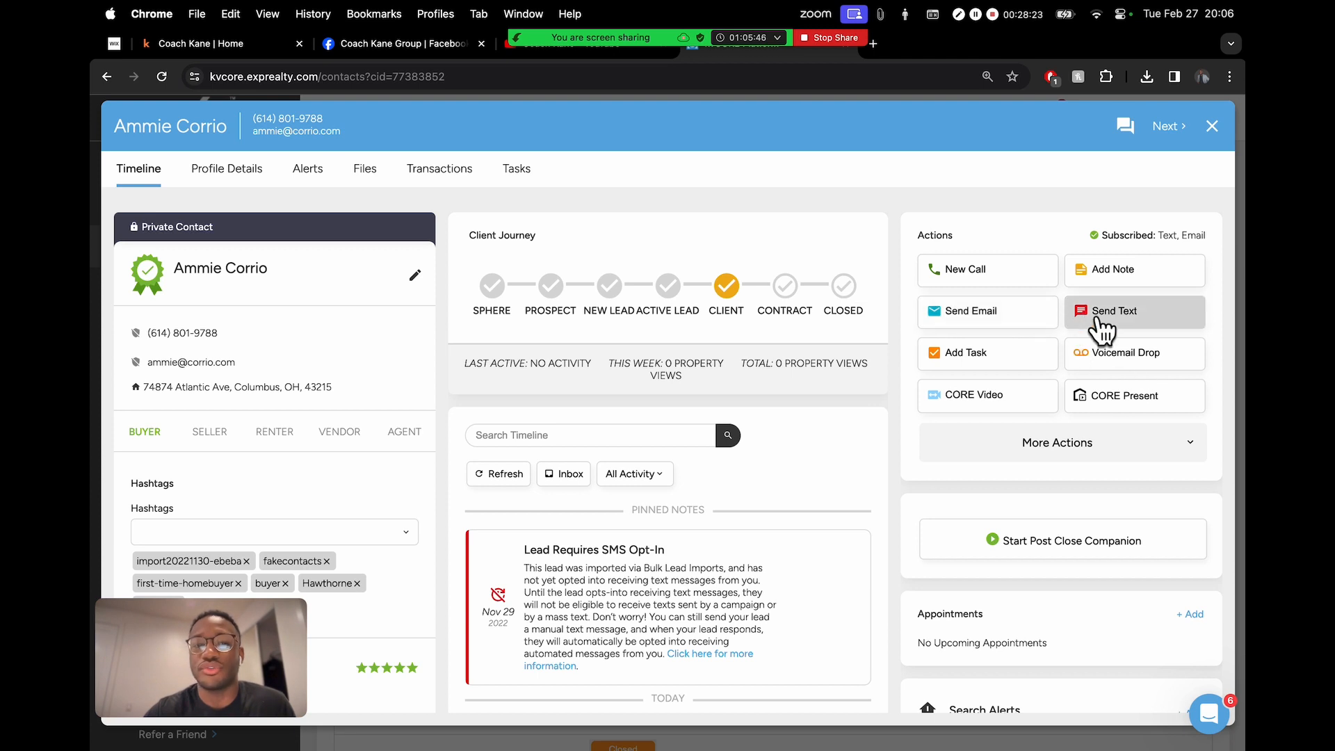
- Examine the contact's phone, email and address details, the text and email subscription status, and the available contact actions
{"action": "scroll", "coordinate": [139, 363], "scroll_direction": "up", "scroll_amount": 5}
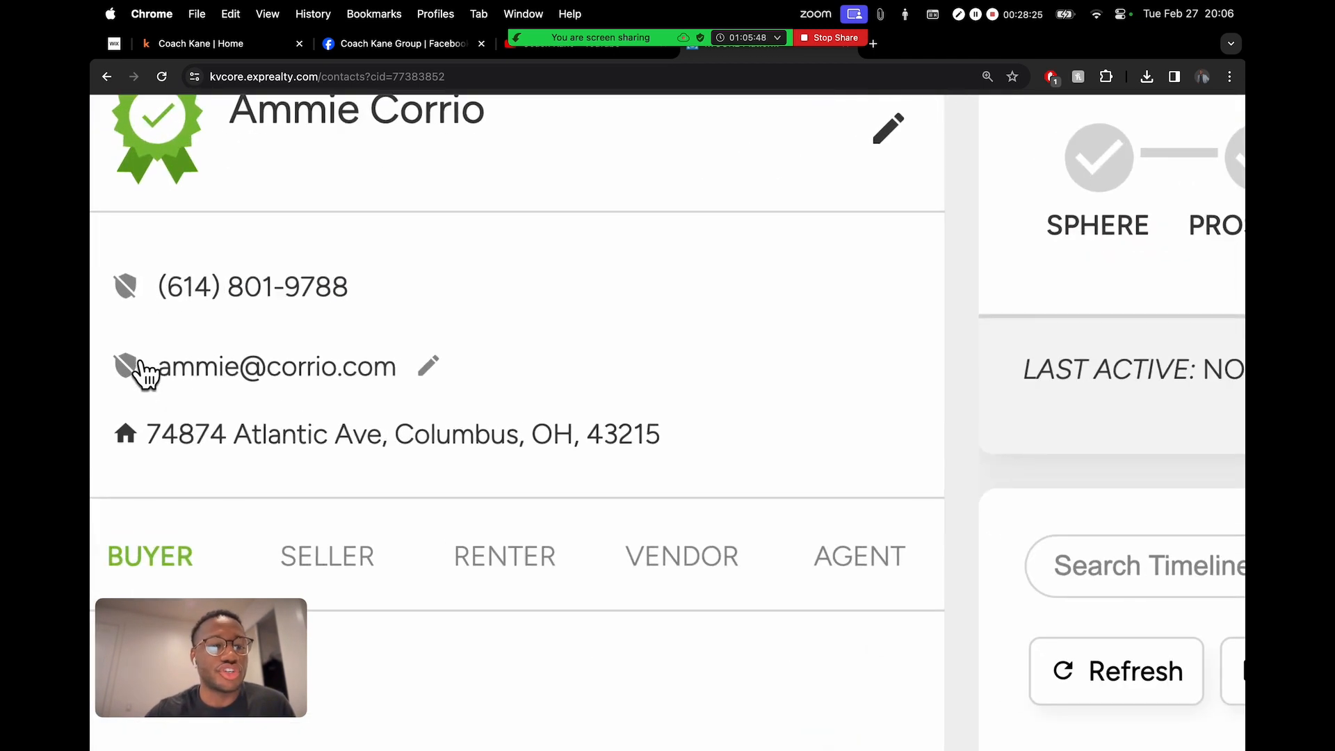
{"action": "scroll", "coordinate": [185, 352], "scroll_direction": "up", "scroll_amount": 2}
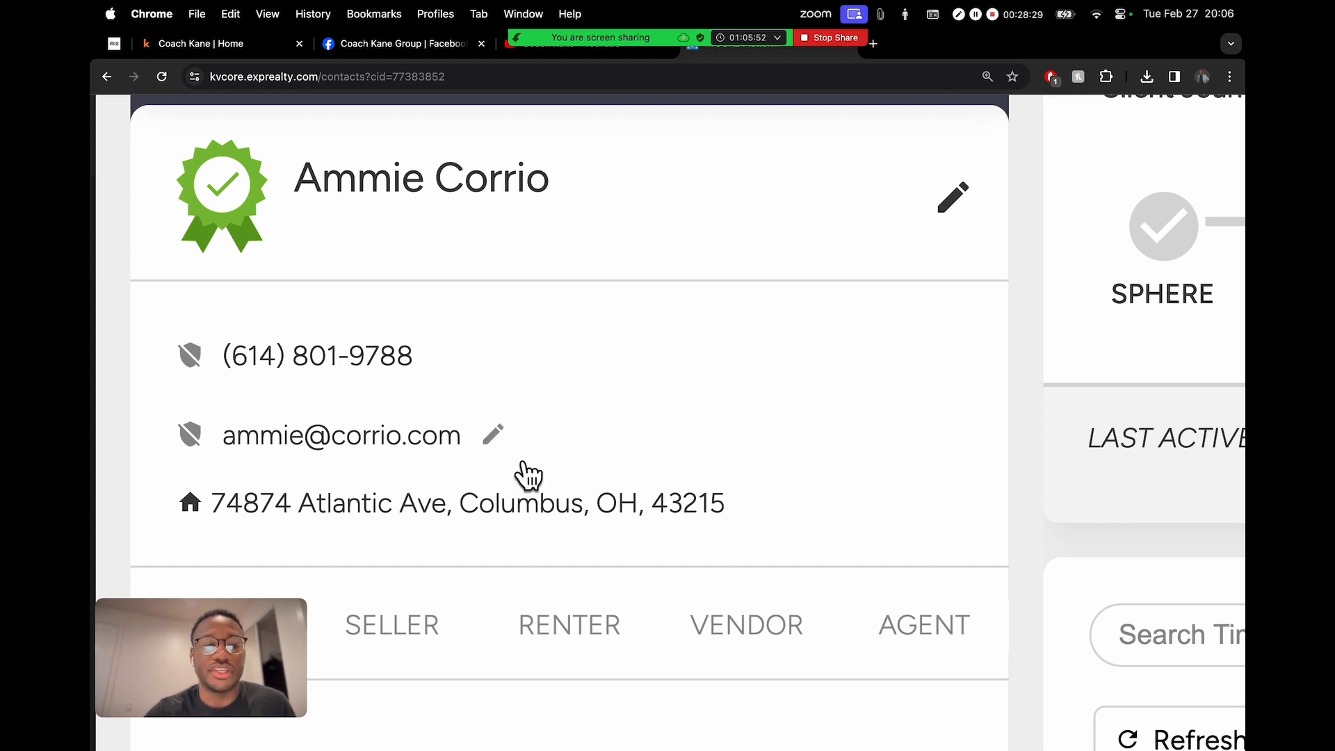
{"action": "scroll", "coordinate": [447, 456], "scroll_direction": "down", "scroll_amount": 2}
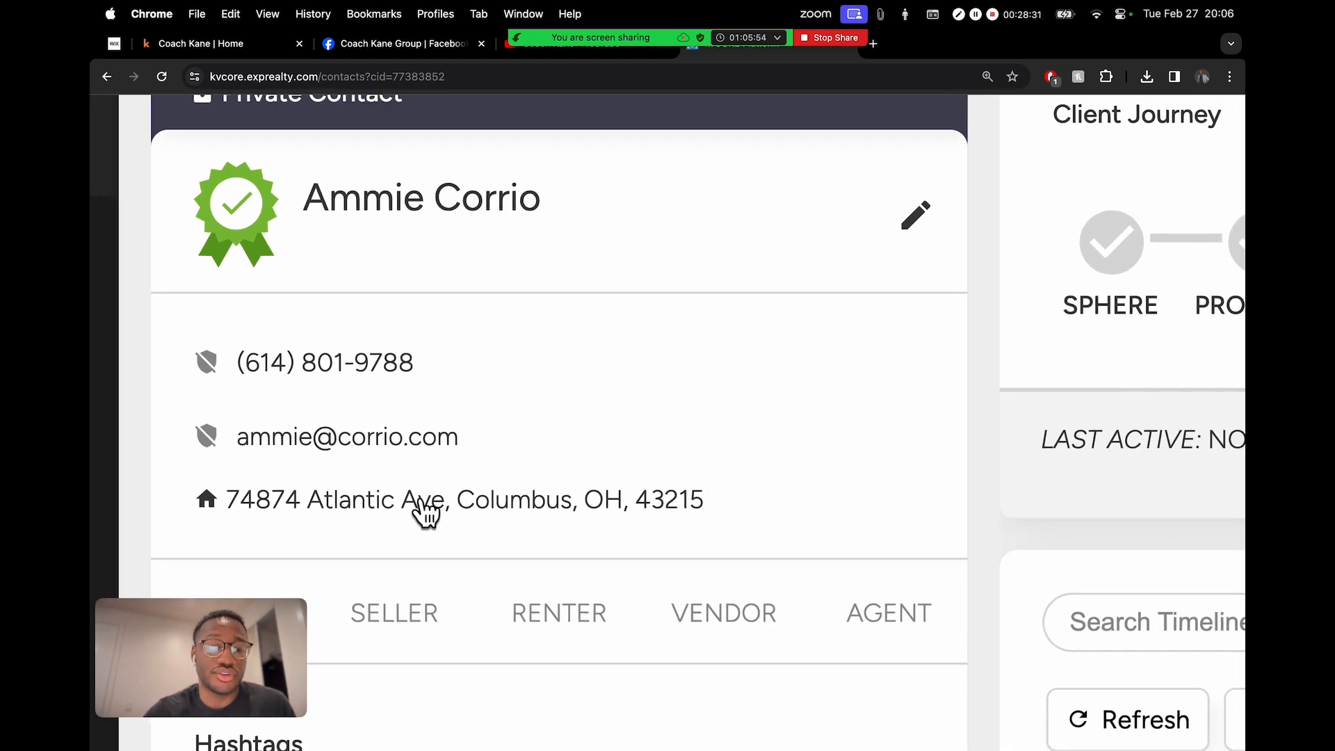
{"action": "scroll", "coordinate": [425, 513], "scroll_direction": "down", "scroll_amount": 5}
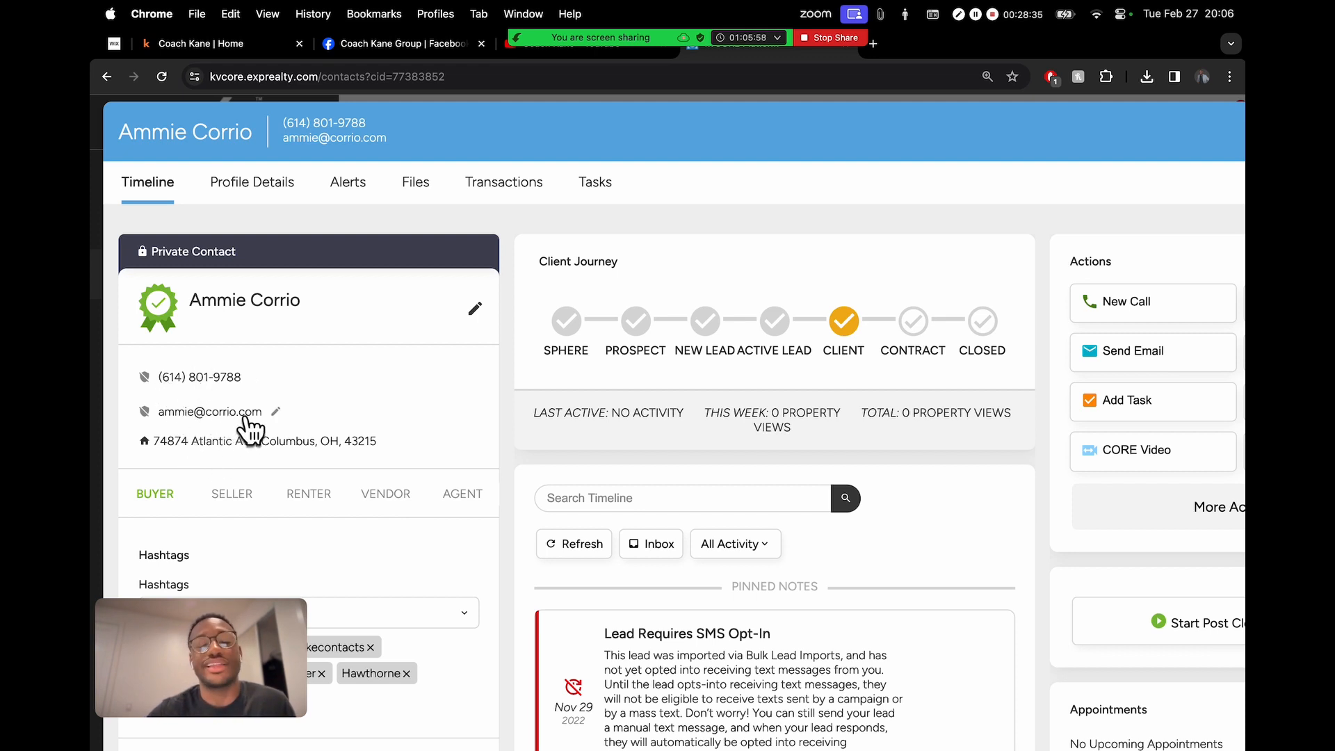
{"action": "scroll", "coordinate": [352, 420], "scroll_direction": "down", "scroll_amount": 3}
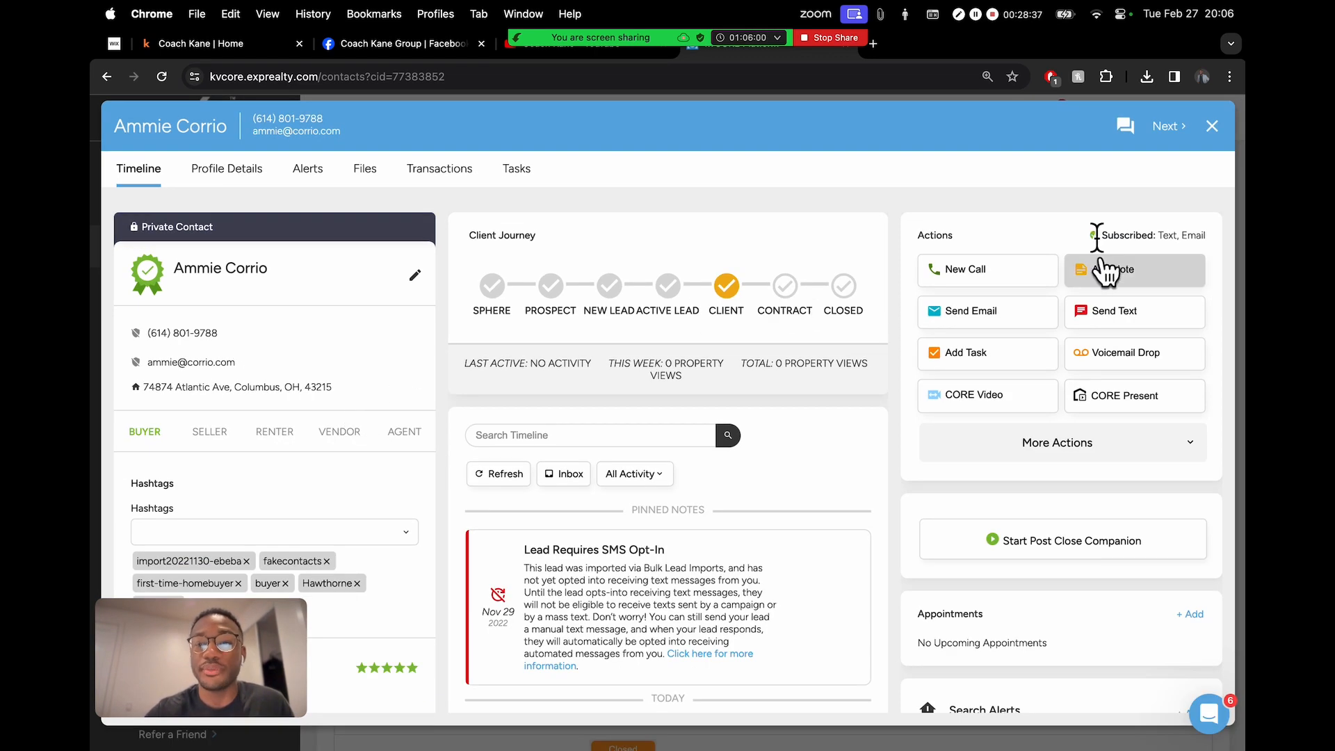
{"action": "scroll", "coordinate": [1180, 337], "scroll_direction": "up", "scroll_amount": 3}
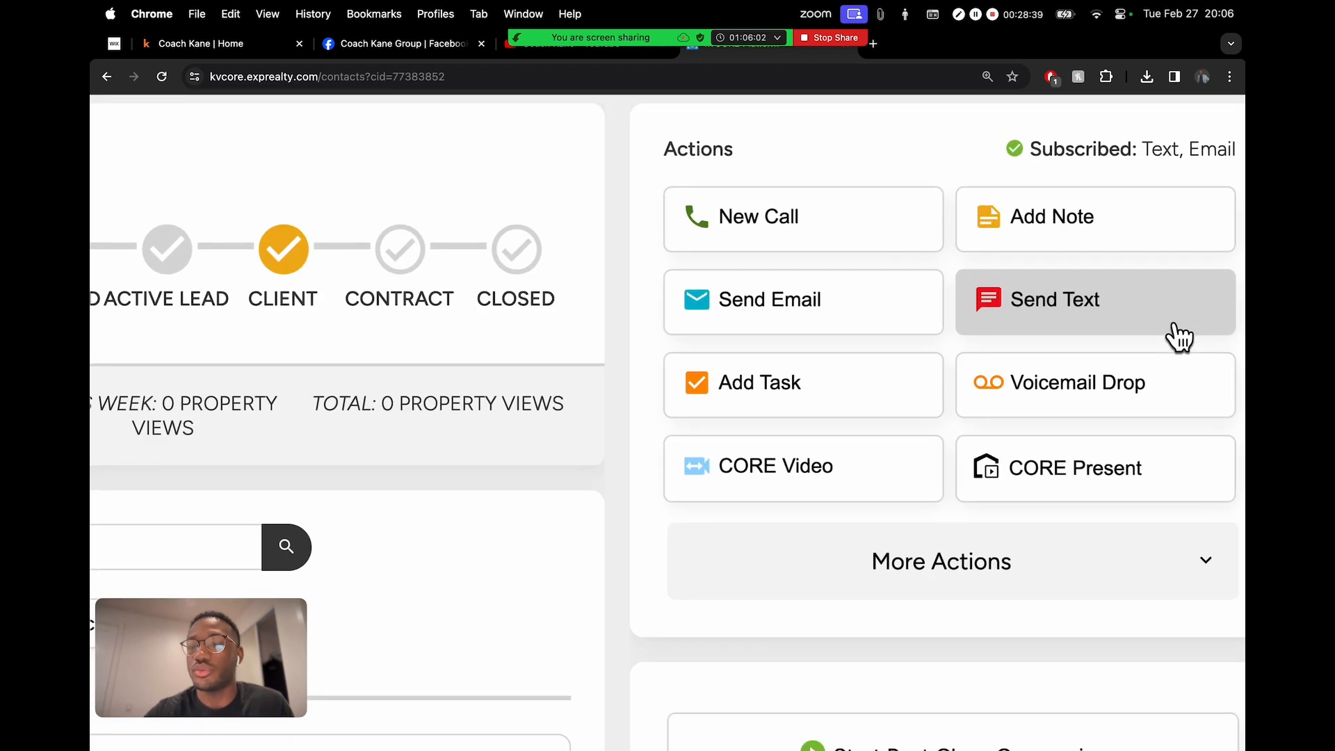
{"action": "scroll", "coordinate": [1180, 340], "scroll_direction": "up", "scroll_amount": 2}
{"action": "scroll", "coordinate": [1181, 343], "scroll_direction": "right", "scroll_amount": 3}
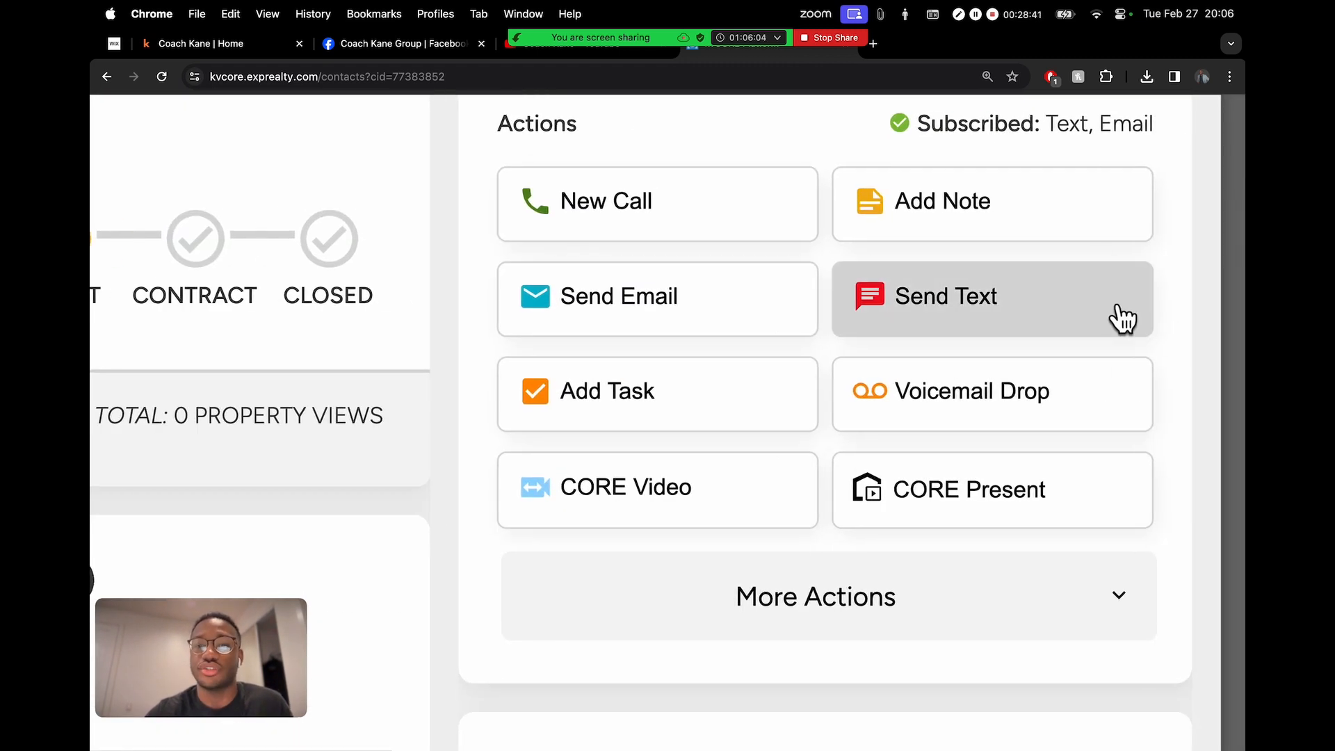
{"action": "scroll", "coordinate": [1122, 317], "scroll_direction": "up", "scroll_amount": 1}
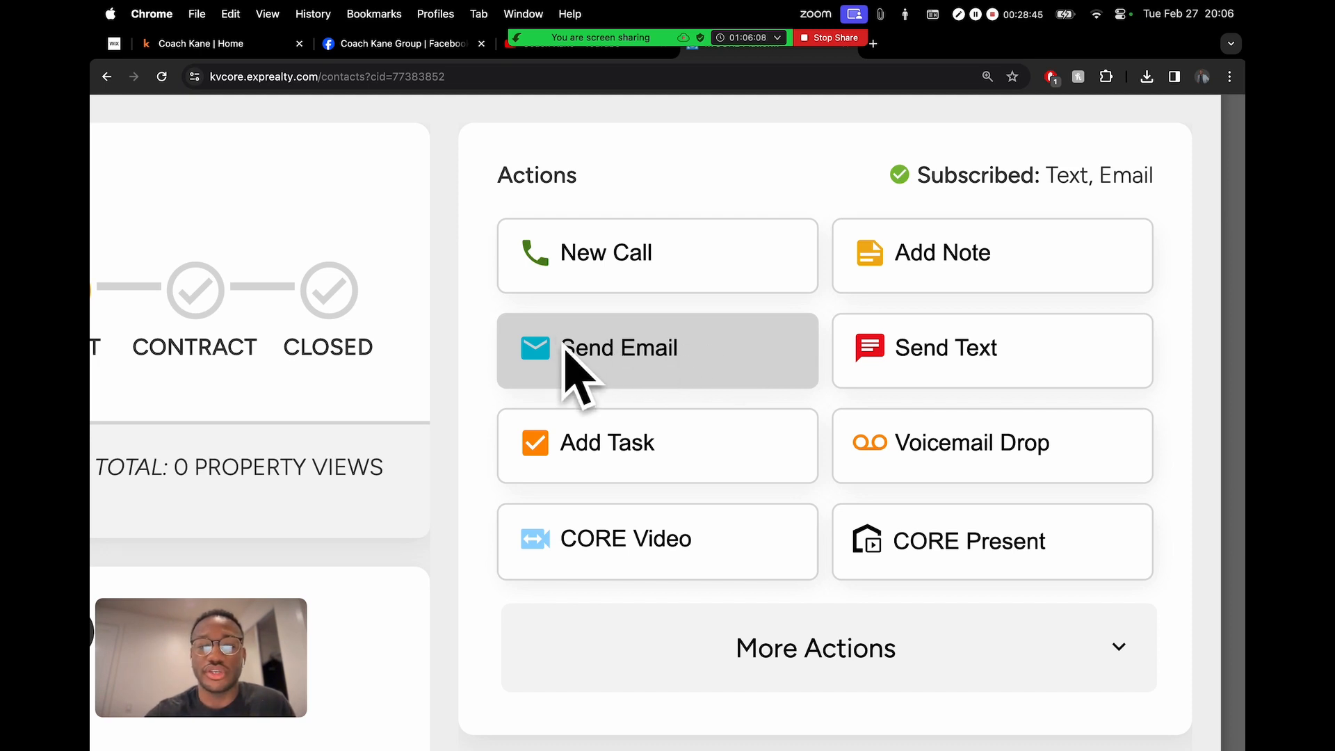
- Start a new email to the contact and nudge the webcam preview
{"action": "scroll", "coordinate": [605, 362], "scroll_direction": "down", "scroll_amount": 5}
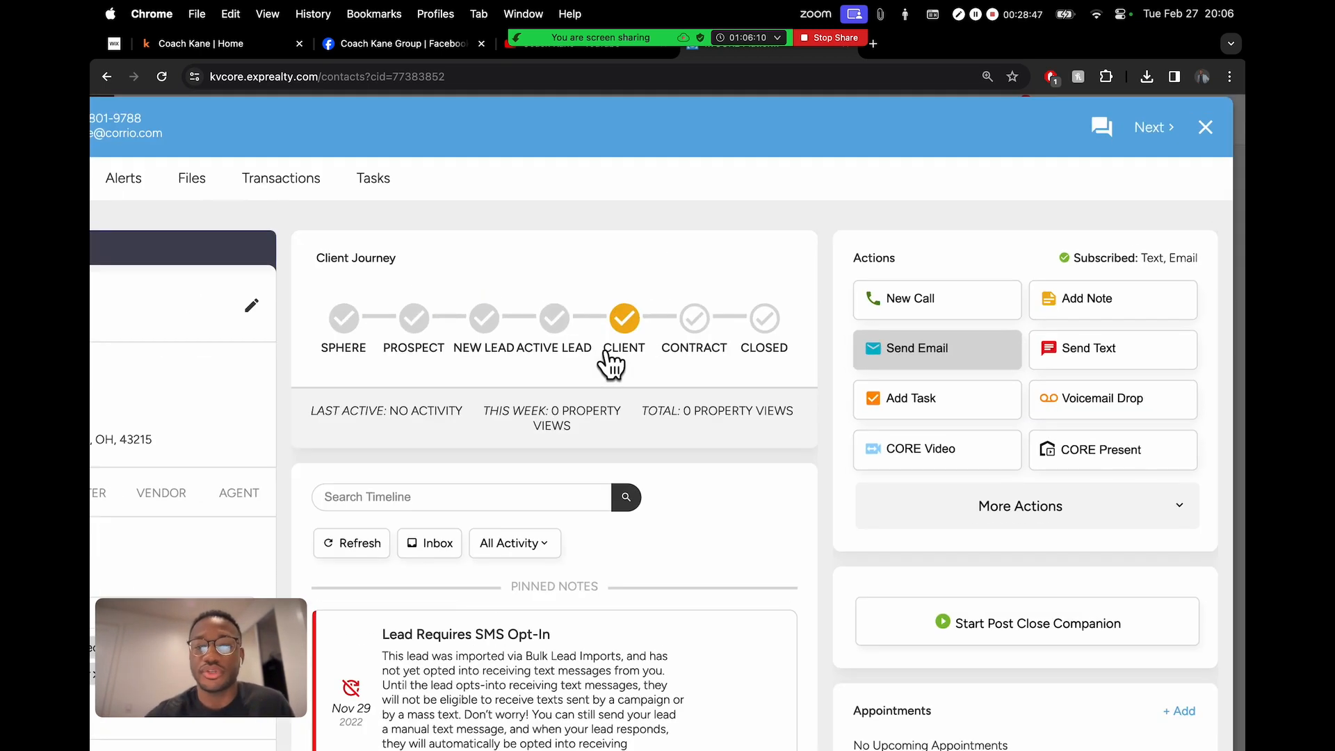
{"action": "scroll", "coordinate": [612, 362], "scroll_direction": "down", "scroll_amount": 3}
{"action": "left_click", "coordinate": [1005, 322]}
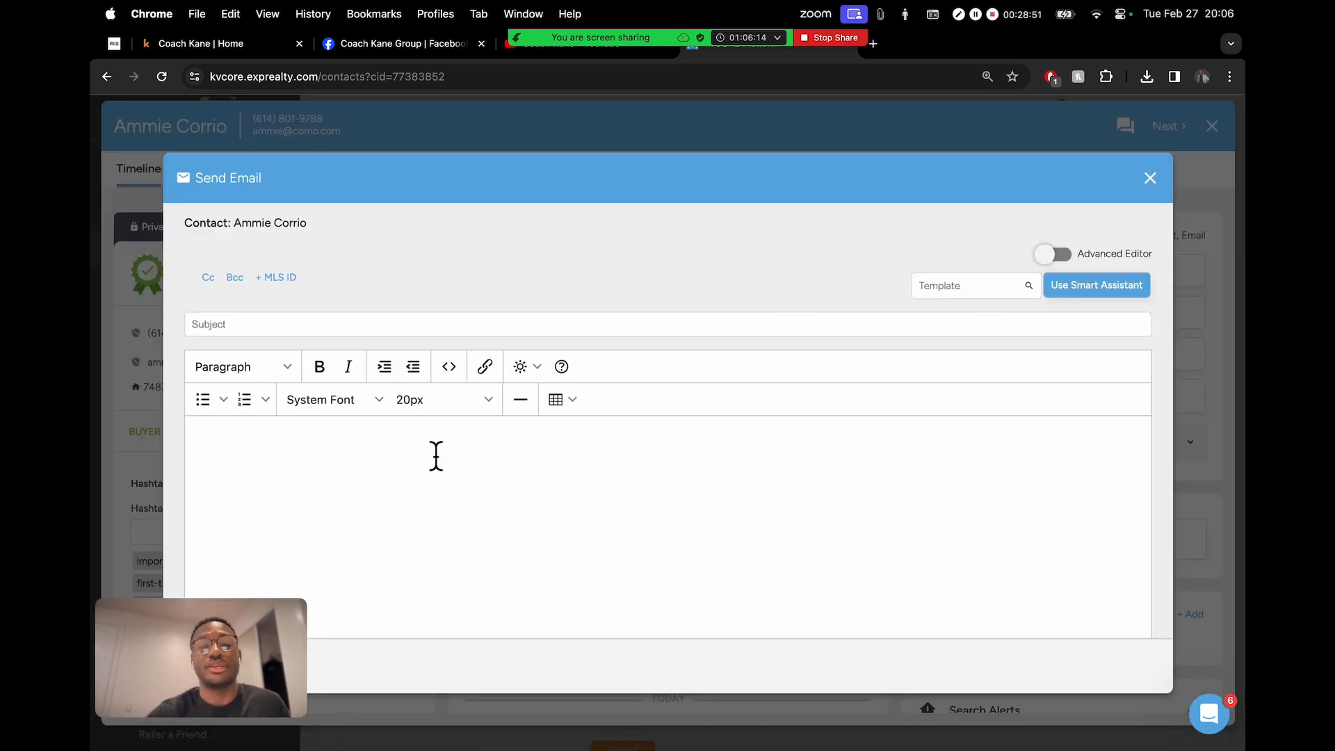
{"action": "left_click_drag", "start_coordinate": [218, 661], "coordinate": [214, 644]}
- Enter "kjkjwebkjwebv" as the email subject and "kwbvkvwbvekwbvjbvew" as its body, and clear both fields
{"action": "left_click", "coordinate": [276, 334]}
{"action": "type", "text": "kjkjwebkjwebv"}
{"action": "left_click", "coordinate": [373, 501]}
{"action": "type", "text": "kwbvkvwbvekwbvjbvew"}
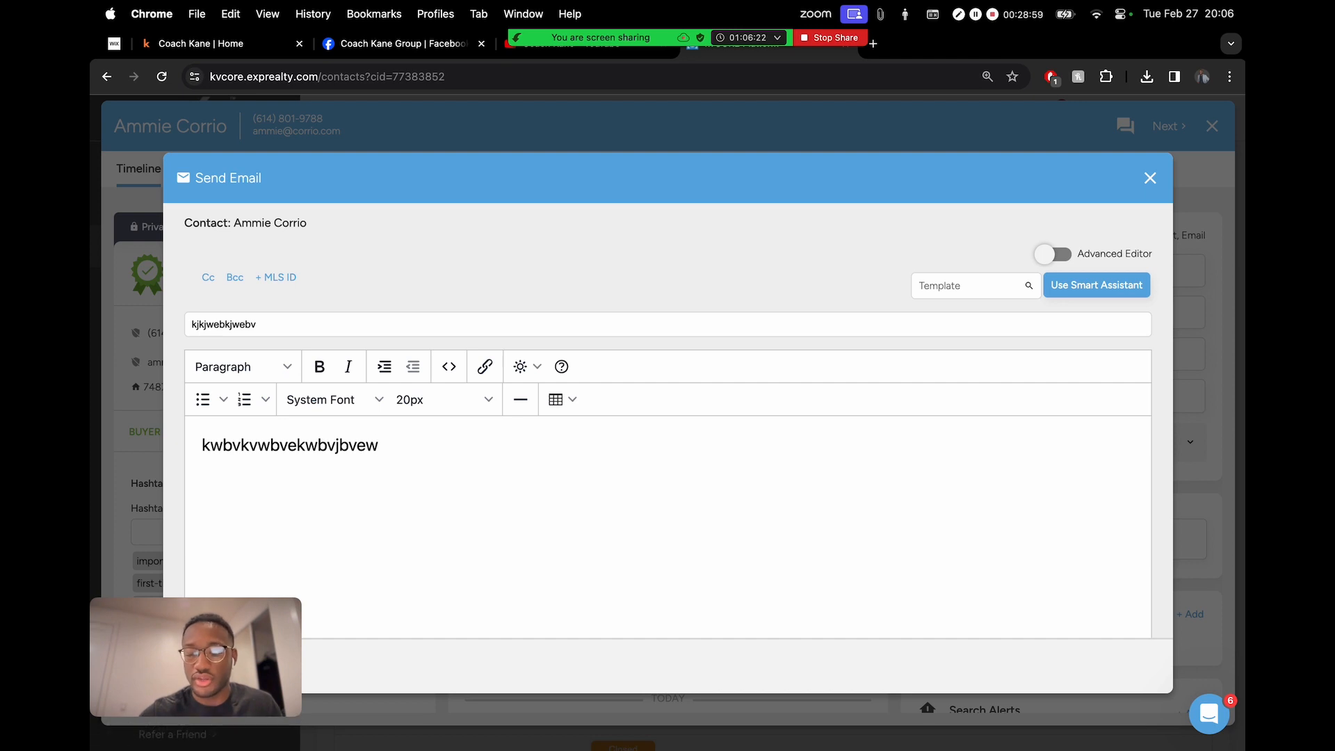
{"action": "key", "text": "super+BackSpace"}
{"action": "left_click", "coordinate": [477, 332]}
{"action": "key", "text": "super+BackSpace"}
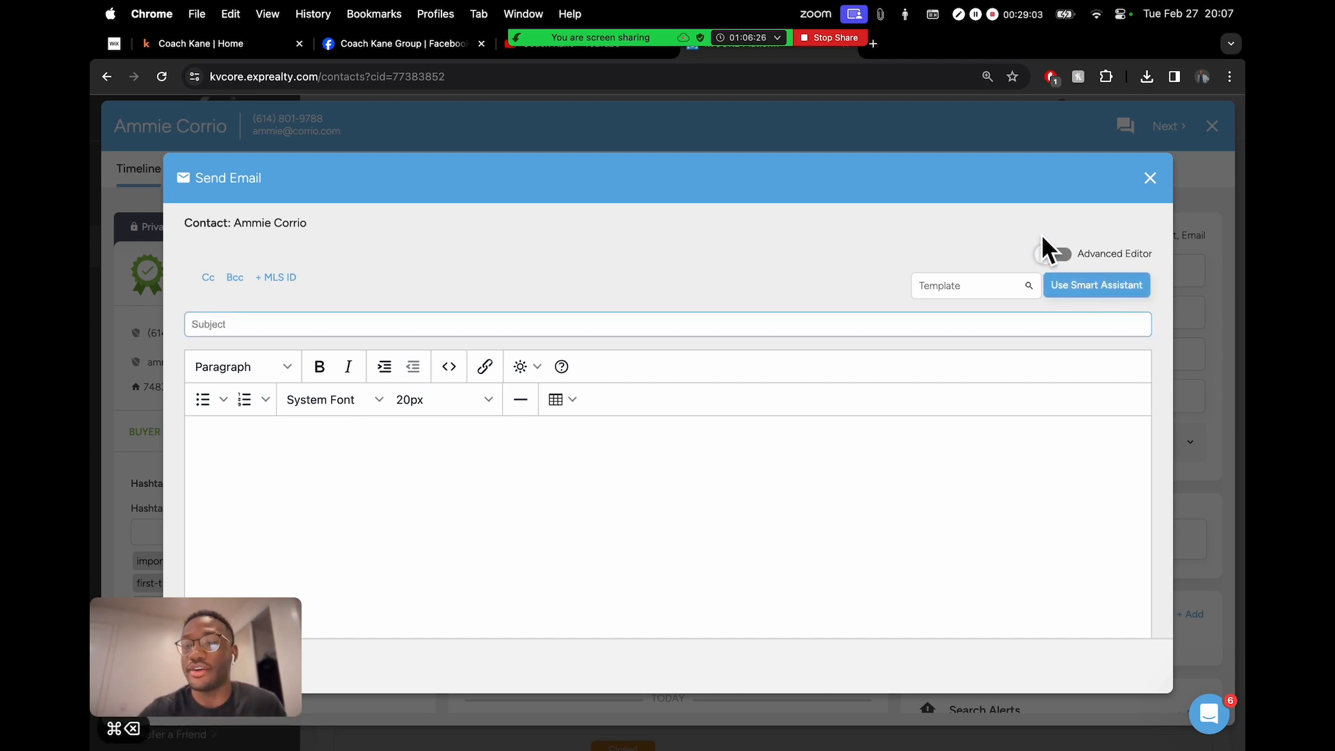
- Enable the Smart Assistant for the email and highlight its "Craft a message" heading
{"action": "scroll", "coordinate": [1093, 292], "scroll_direction": "up", "scroll_amount": 5}
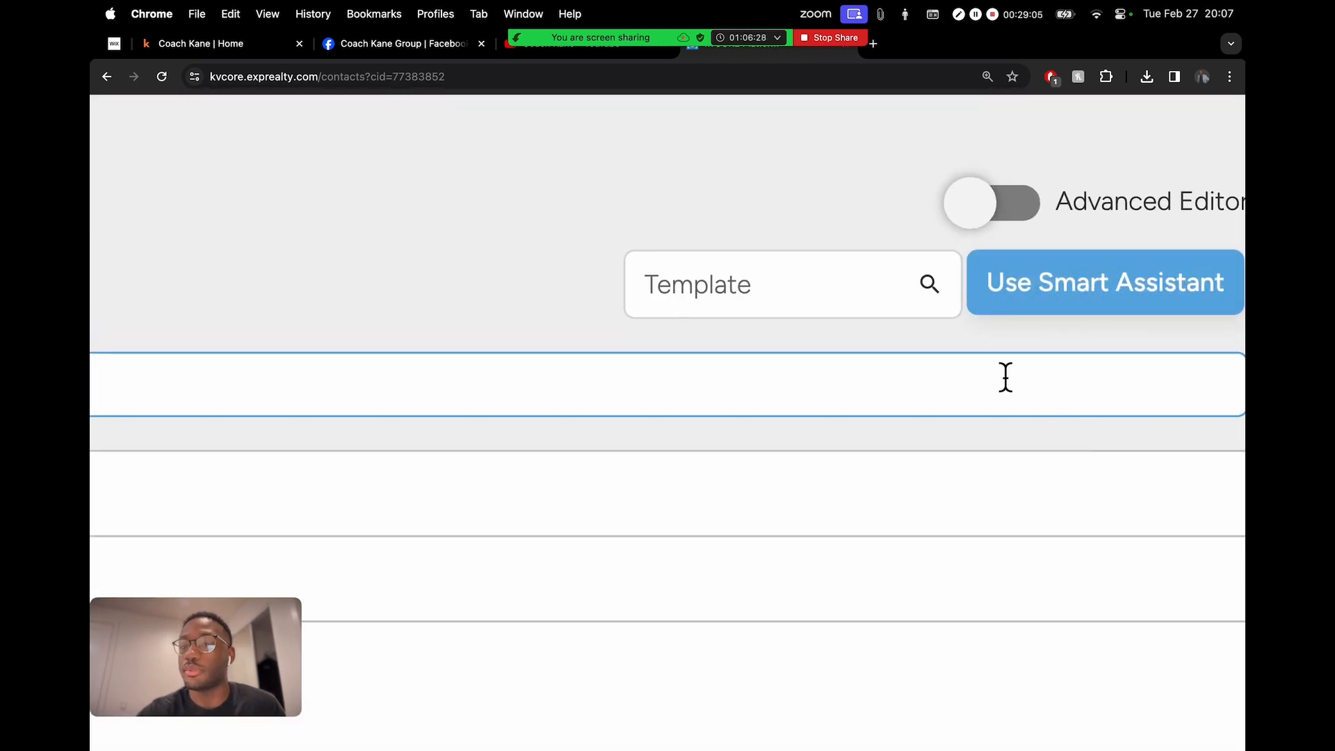
{"action": "left_click", "coordinate": [1036, 309]}
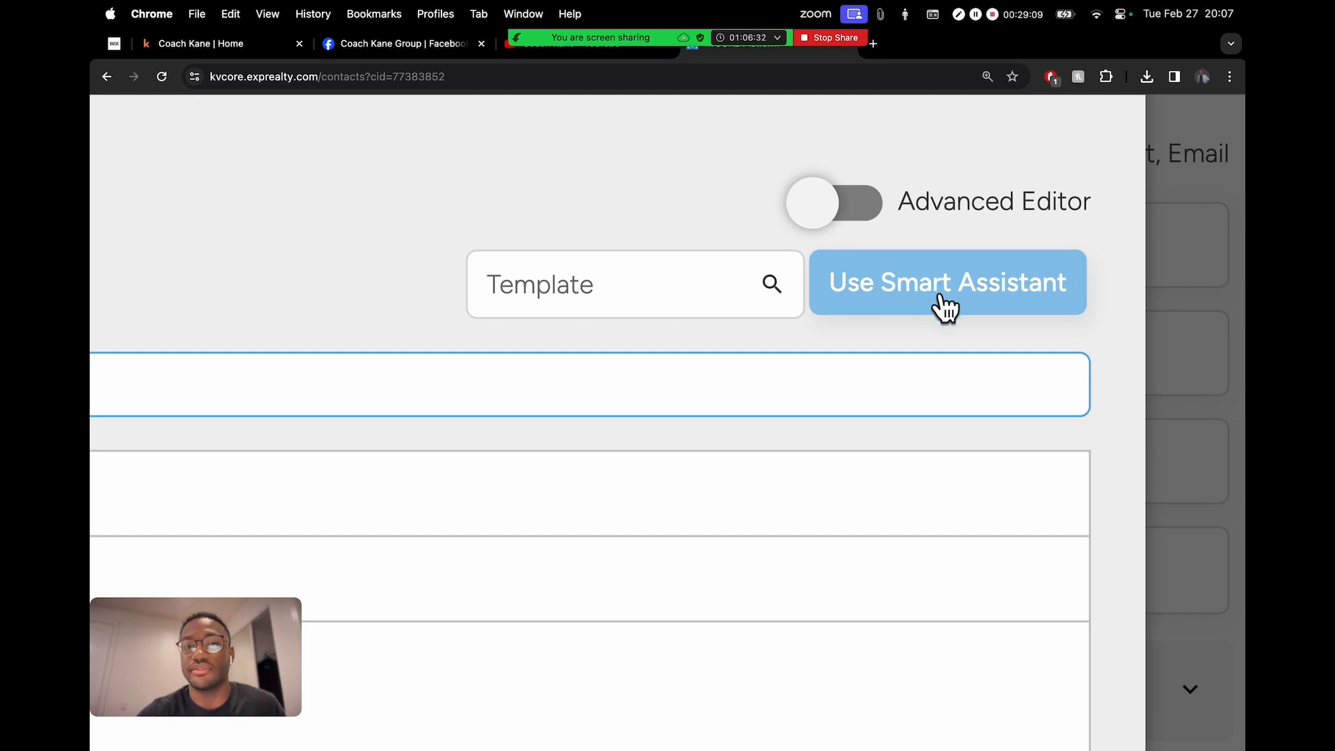
{"action": "scroll", "coordinate": [945, 306], "scroll_direction": "down", "scroll_amount": 5}
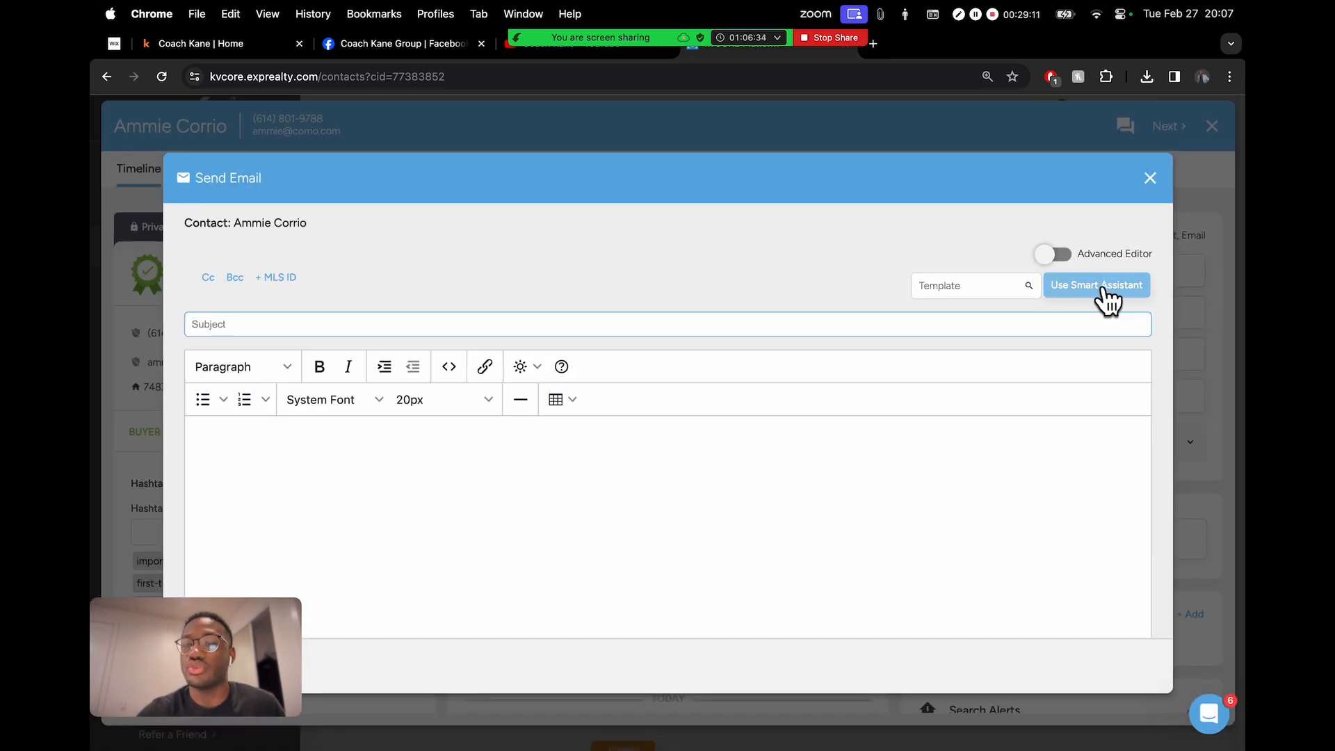
{"action": "left_click", "coordinate": [1104, 290]}
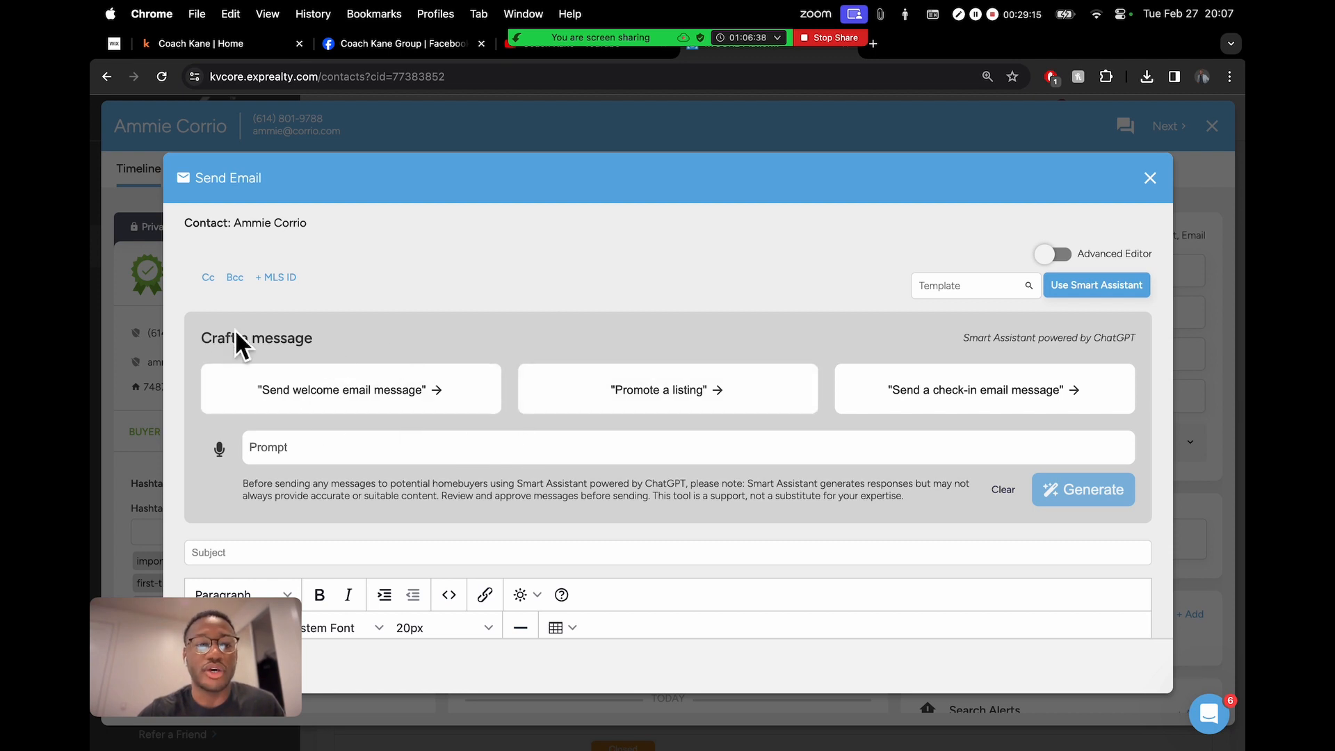
{"action": "left_click_drag", "start_coordinate": [202, 337], "coordinate": [337, 348]}
{"action": "left_click", "coordinate": [431, 376]}
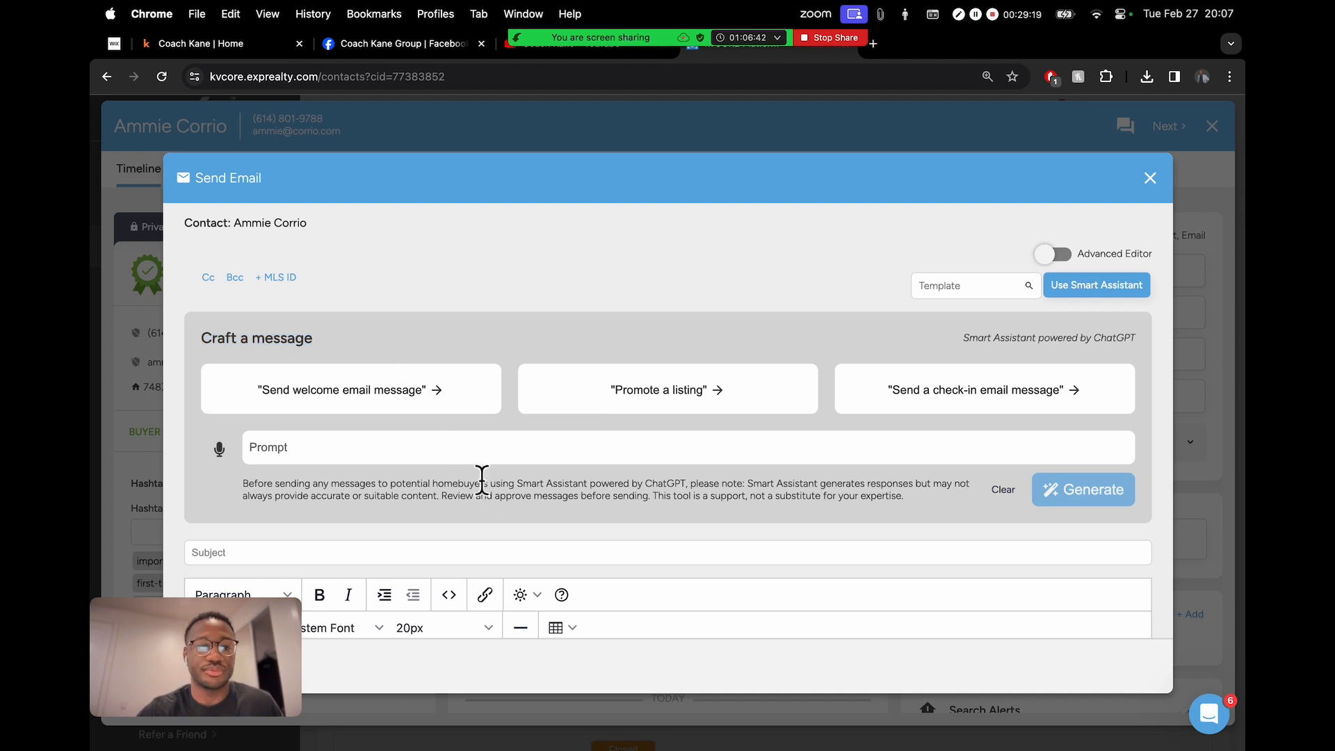
{"action": "scroll", "coordinate": [350, 471], "scroll_direction": "up", "scroll_amount": 5}
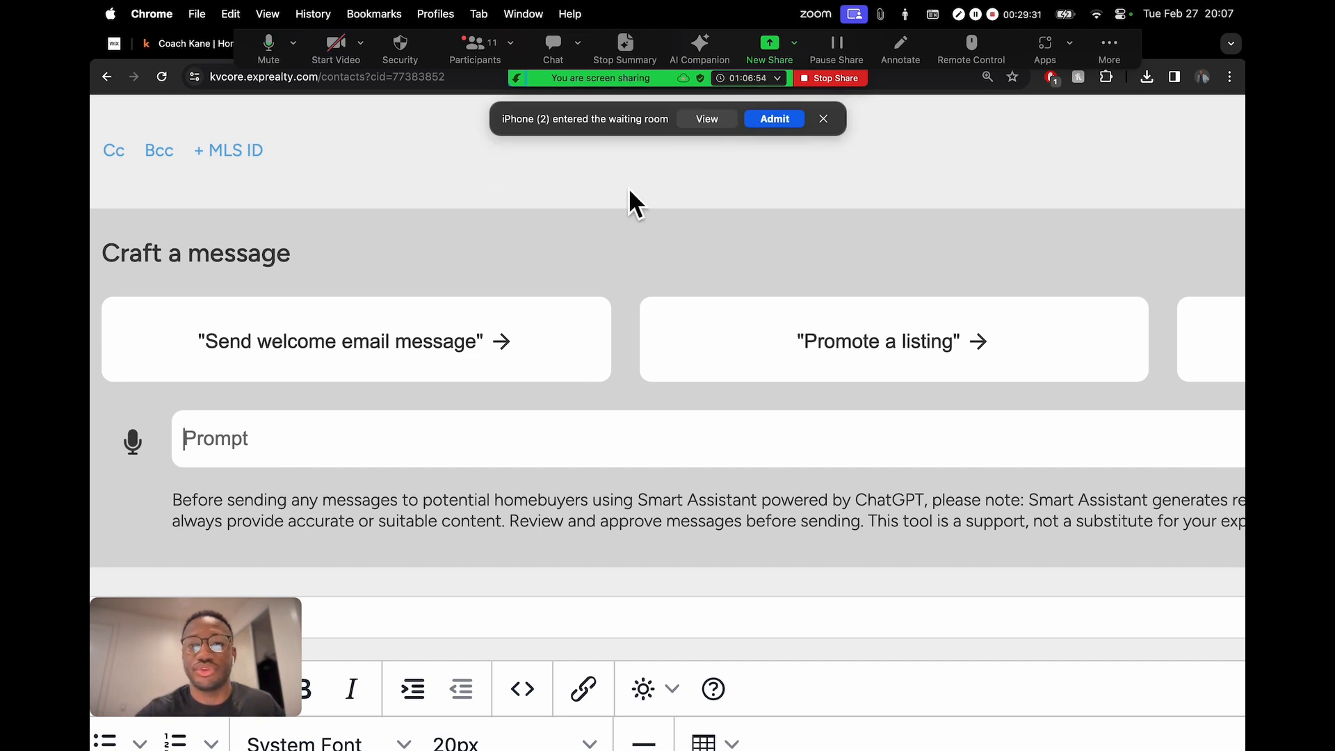
- Admit the waiting Zoom participant, and switch to the Canva presentation to select the prompt text on slide 15, "Local Recommendations"
{"action": "left_click", "coordinate": [776, 122]}
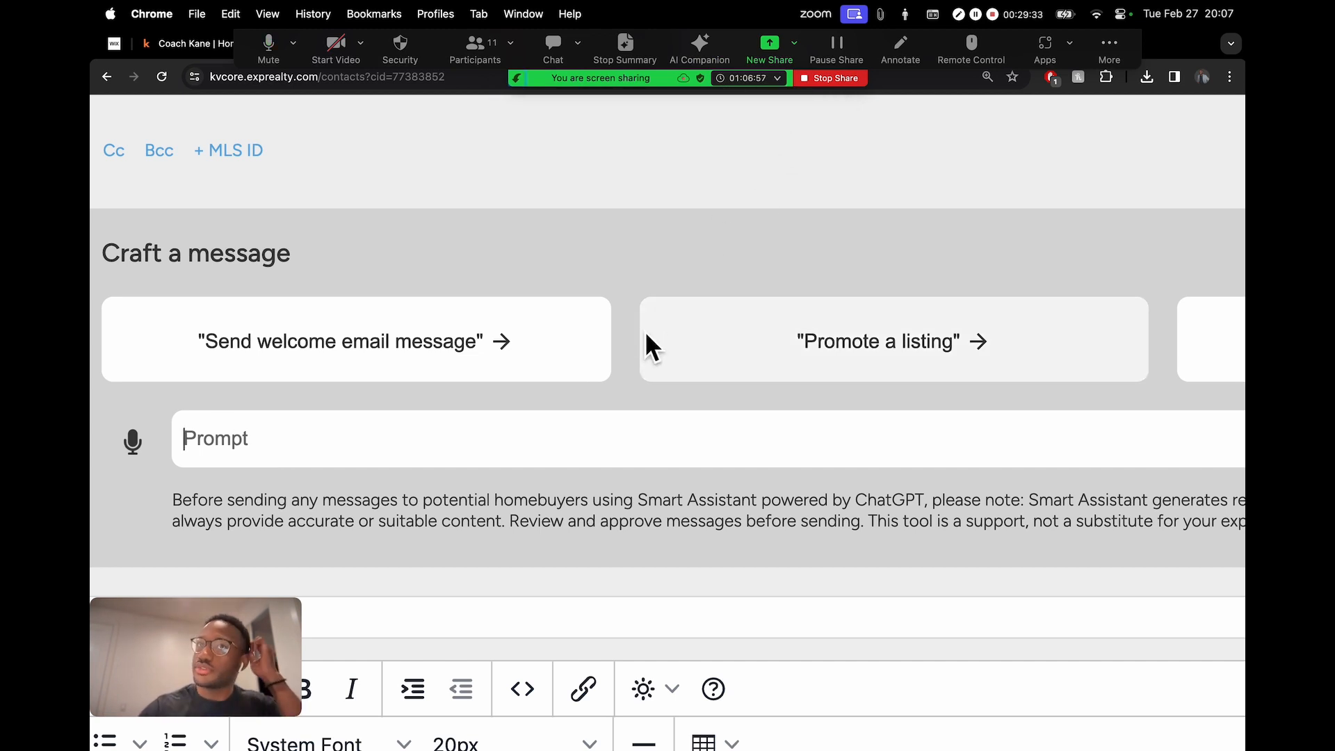
{"action": "key", "text": "ctrl+Left"}
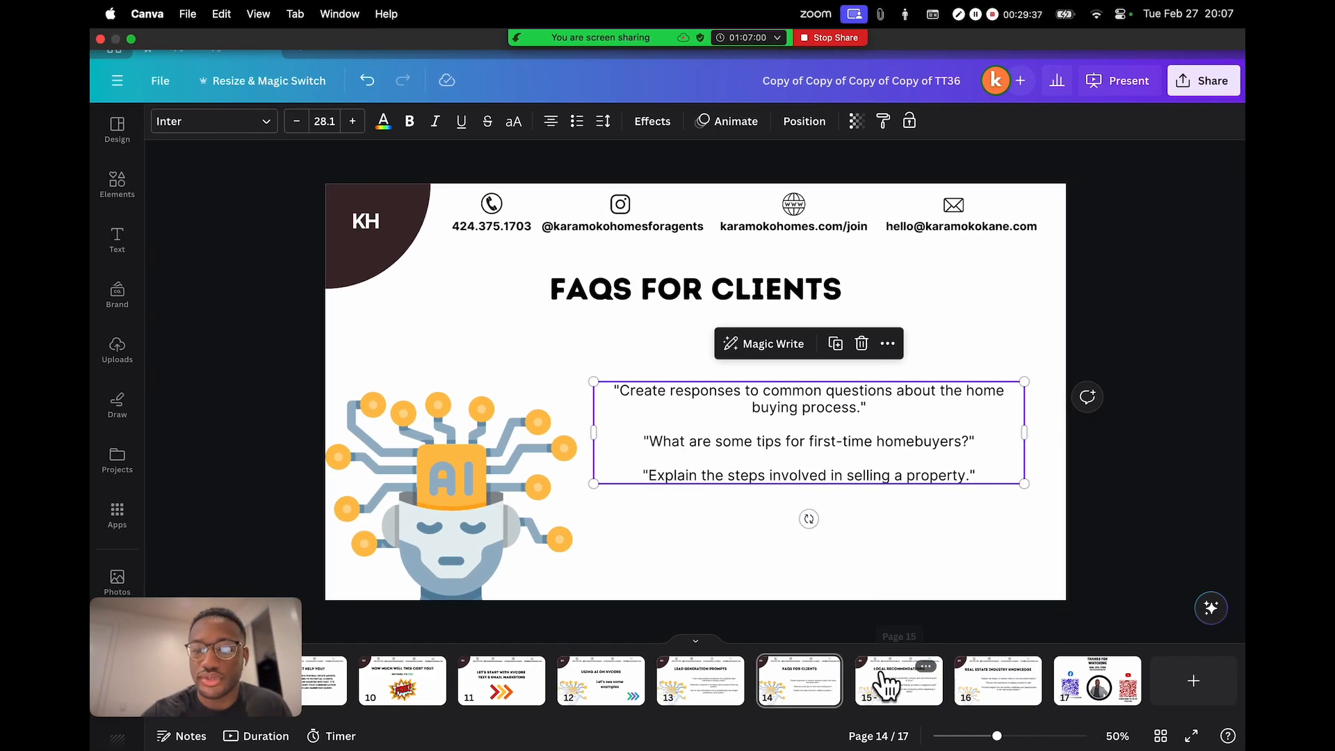
{"action": "left_click", "coordinate": [882, 678]}
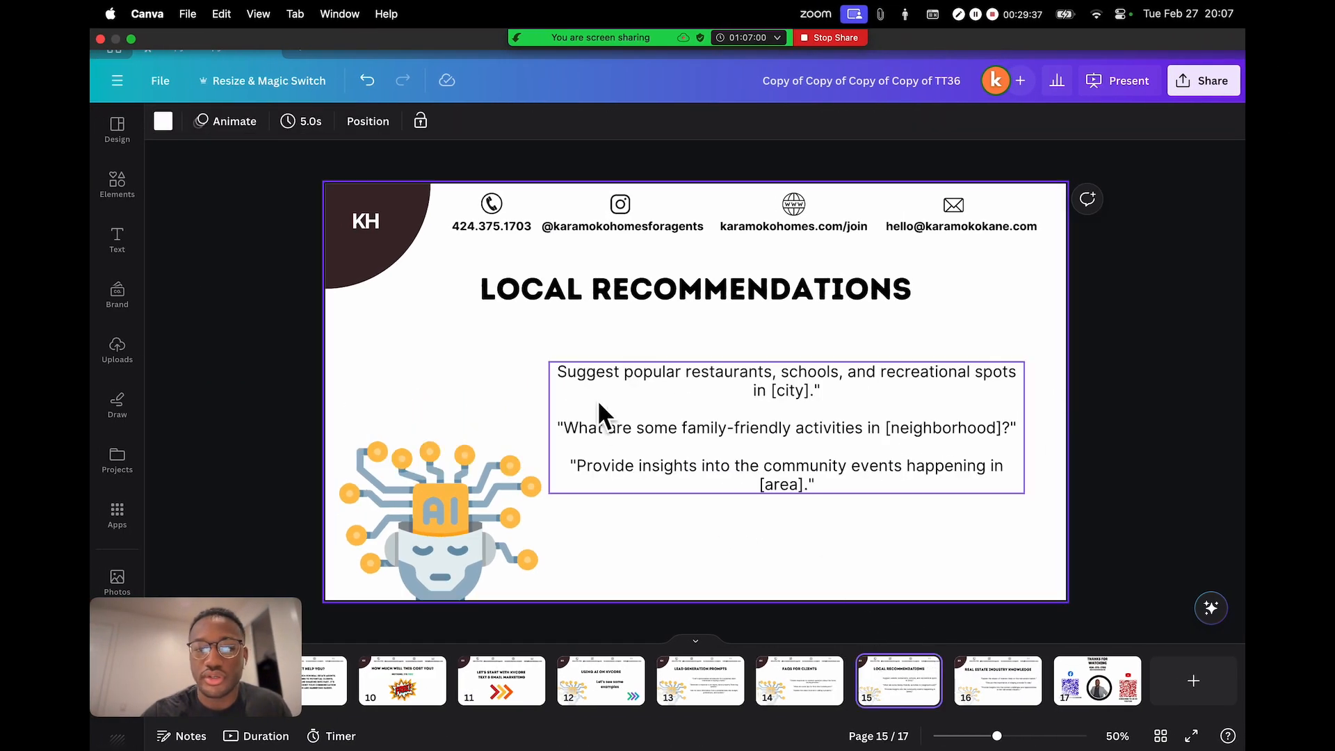
{"action": "left_click", "coordinate": [691, 380]}
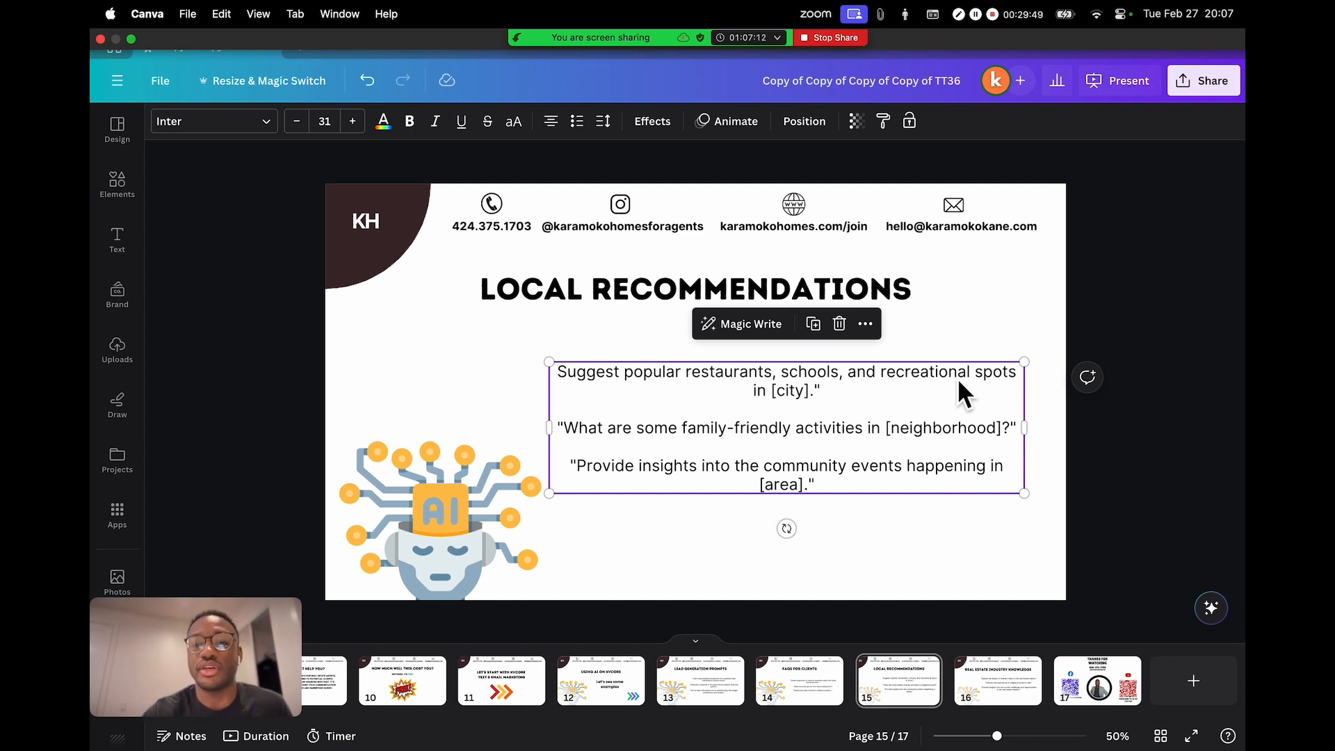
- Copy the restaurants, schools and recreational spots prompt from the Local Recommendations slide and paste it into the Smart Assistant prompt in Chrome
{"action": "left_click_drag", "start_coordinate": [558, 375], "coordinate": [814, 390]}
{"action": "key", "text": "super+c"}
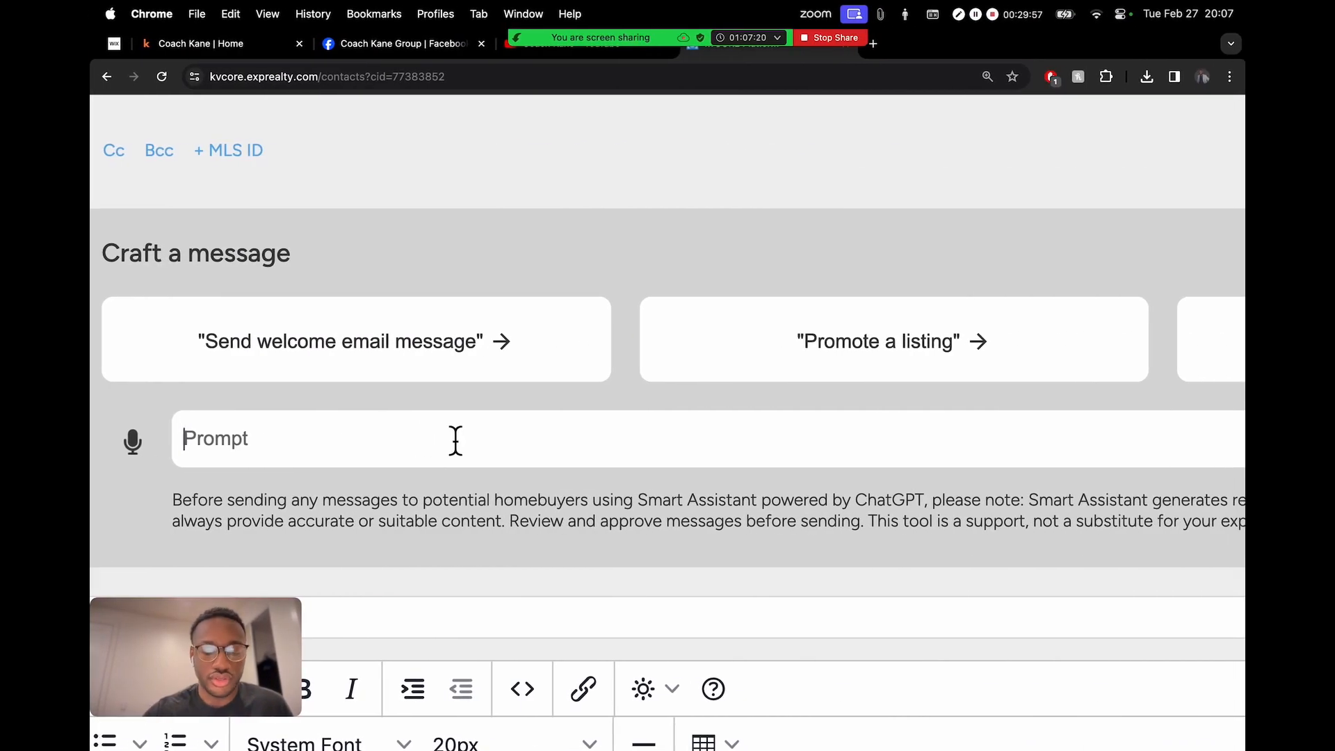
{"action": "key", "text": "BackSpace"}
{"action": "key", "text": "BackSpace"}
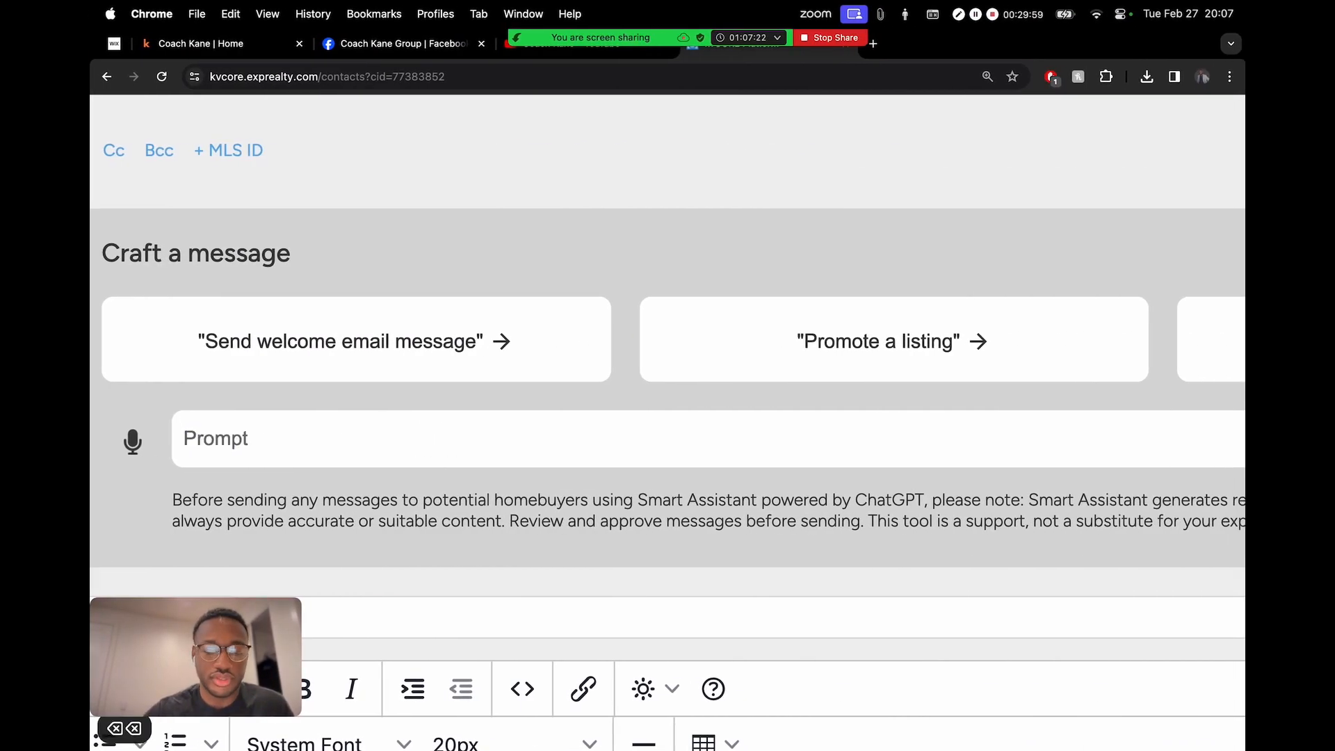
{"action": "key", "text": "super+v"}
- Replace the "[city]" placeholder in the Smart Assistant prompt with "long beach, ca"
{"action": "left_click_drag", "start_coordinate": [196, 452], "coordinate": [355, 459]}
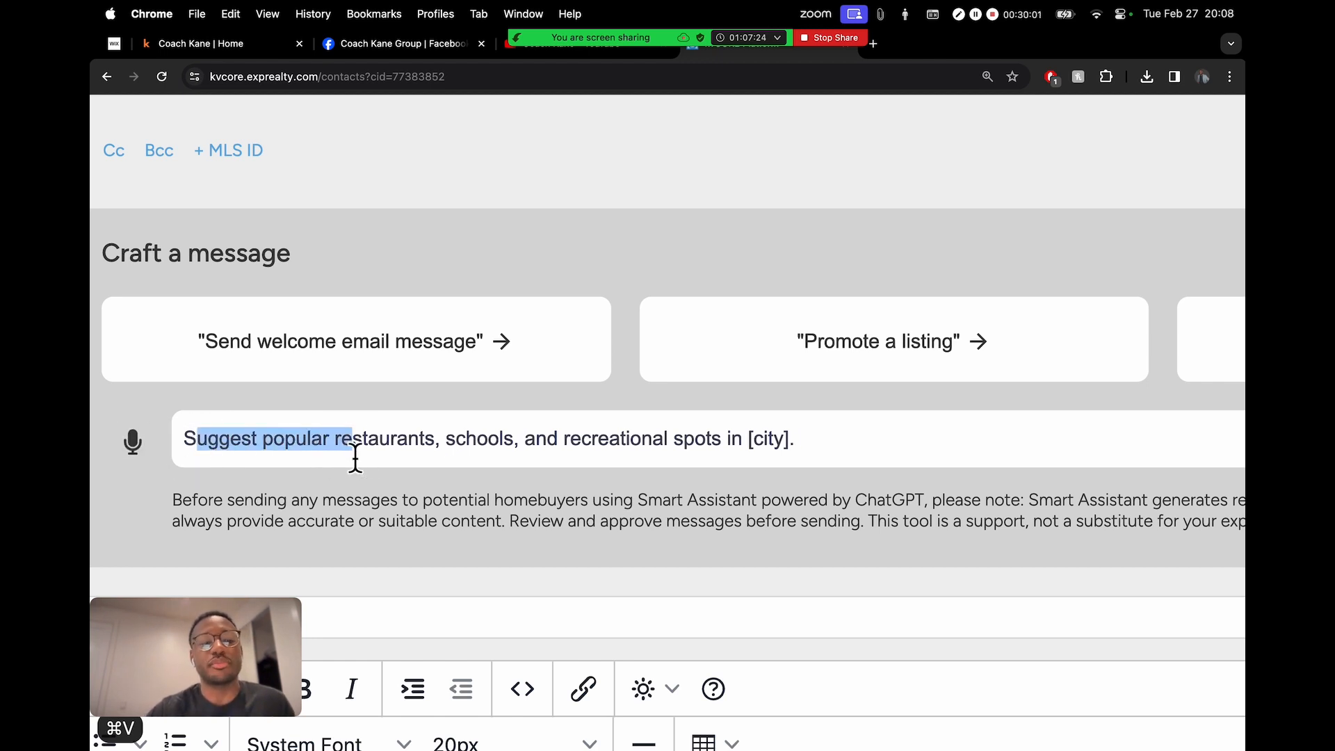
{"action": "left_click", "coordinate": [412, 456]}
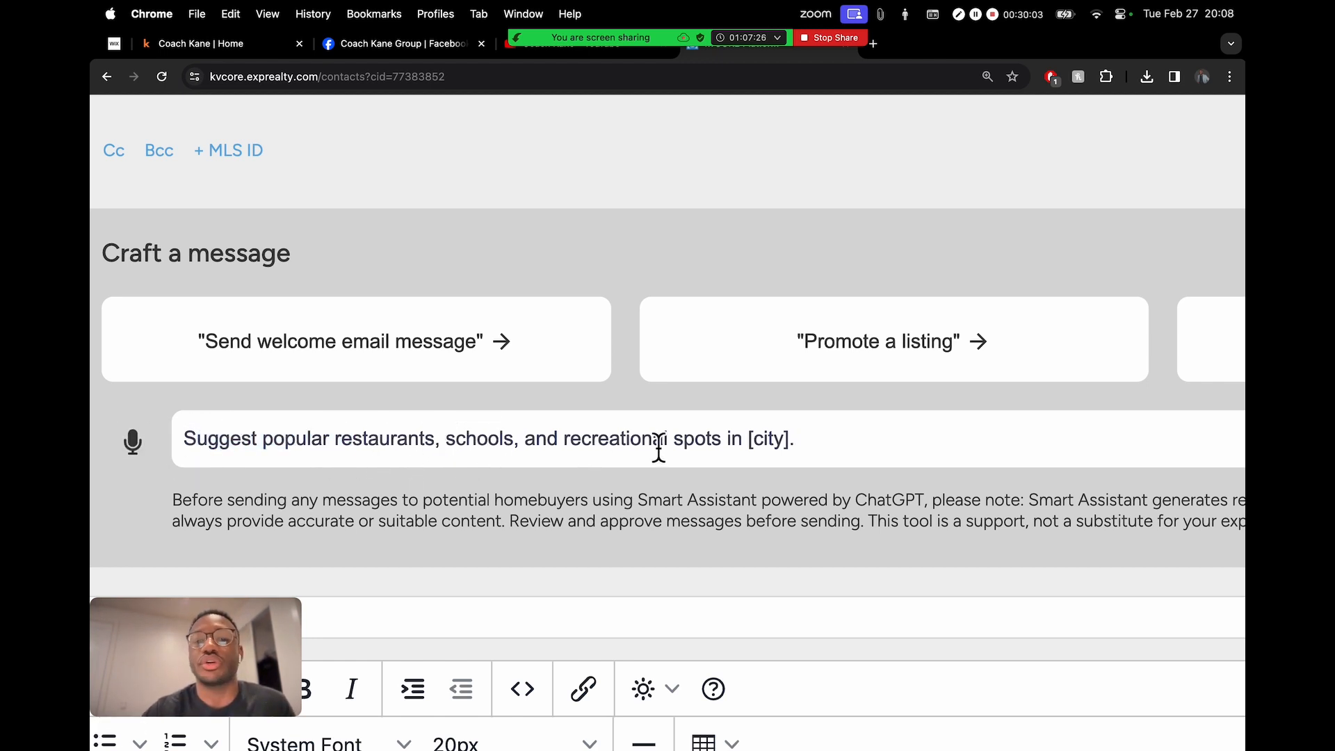
{"action": "left_click_drag", "start_coordinate": [749, 445], "coordinate": [1008, 450]}
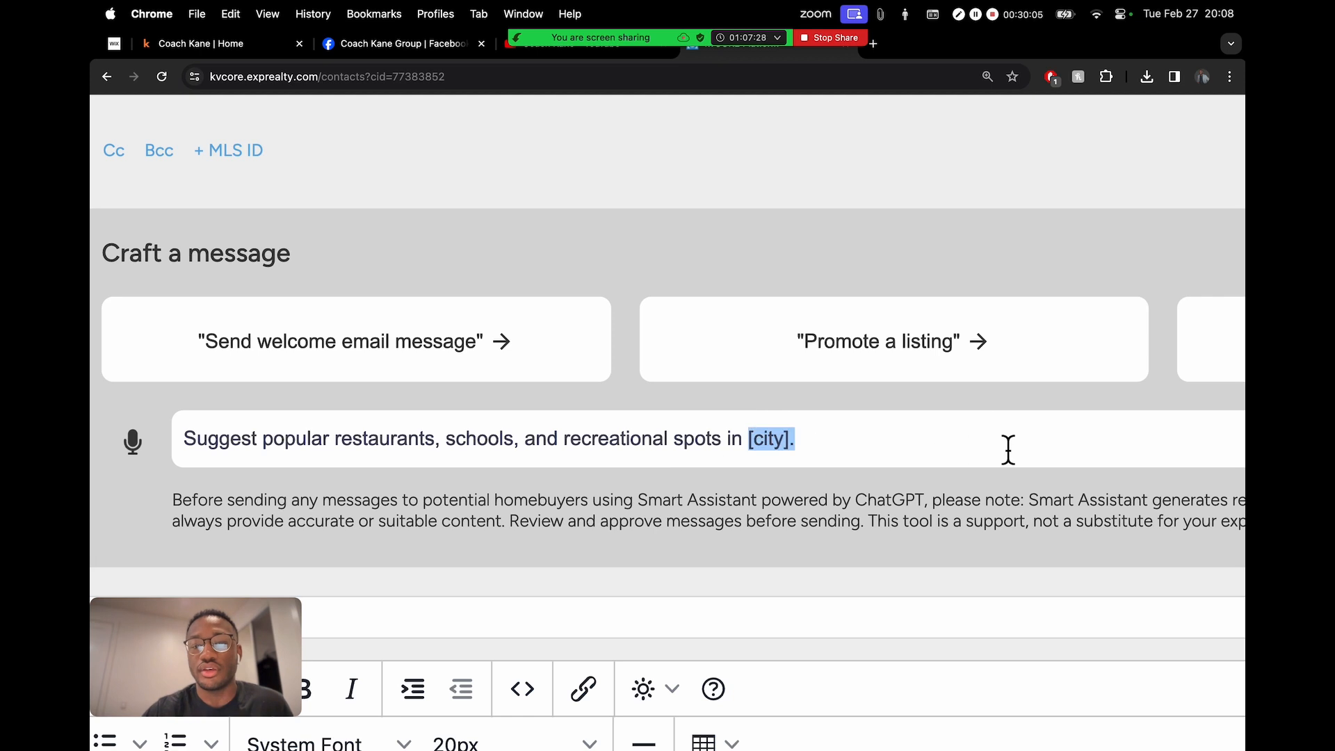
{"action": "key", "text": "BackSpace"}
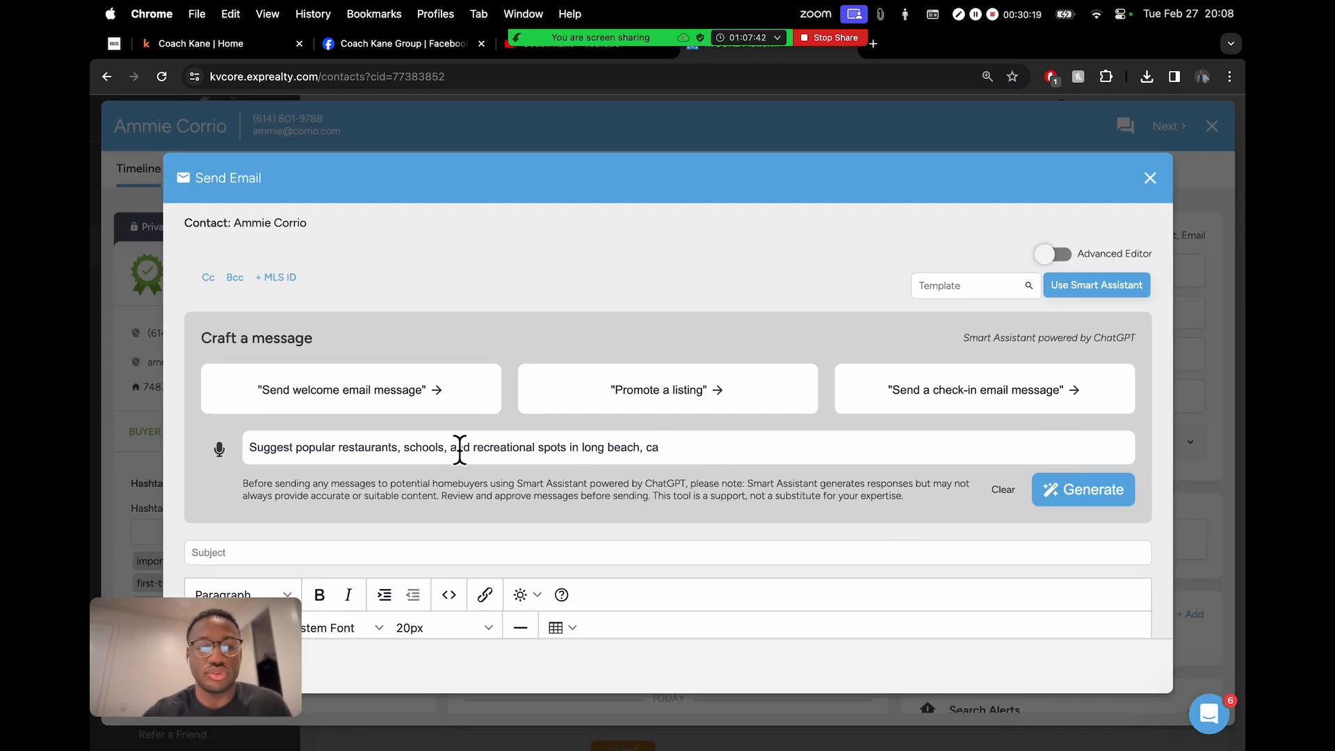
- Generate the email from the local recommendations prompt with the Smart Assistant
{"action": "scroll", "coordinate": [1014, 507], "scroll_direction": "down", "scroll_amount": 3}
{"action": "scroll", "coordinate": [1014, 507], "scroll_direction": "down", "scroll_amount": 3}
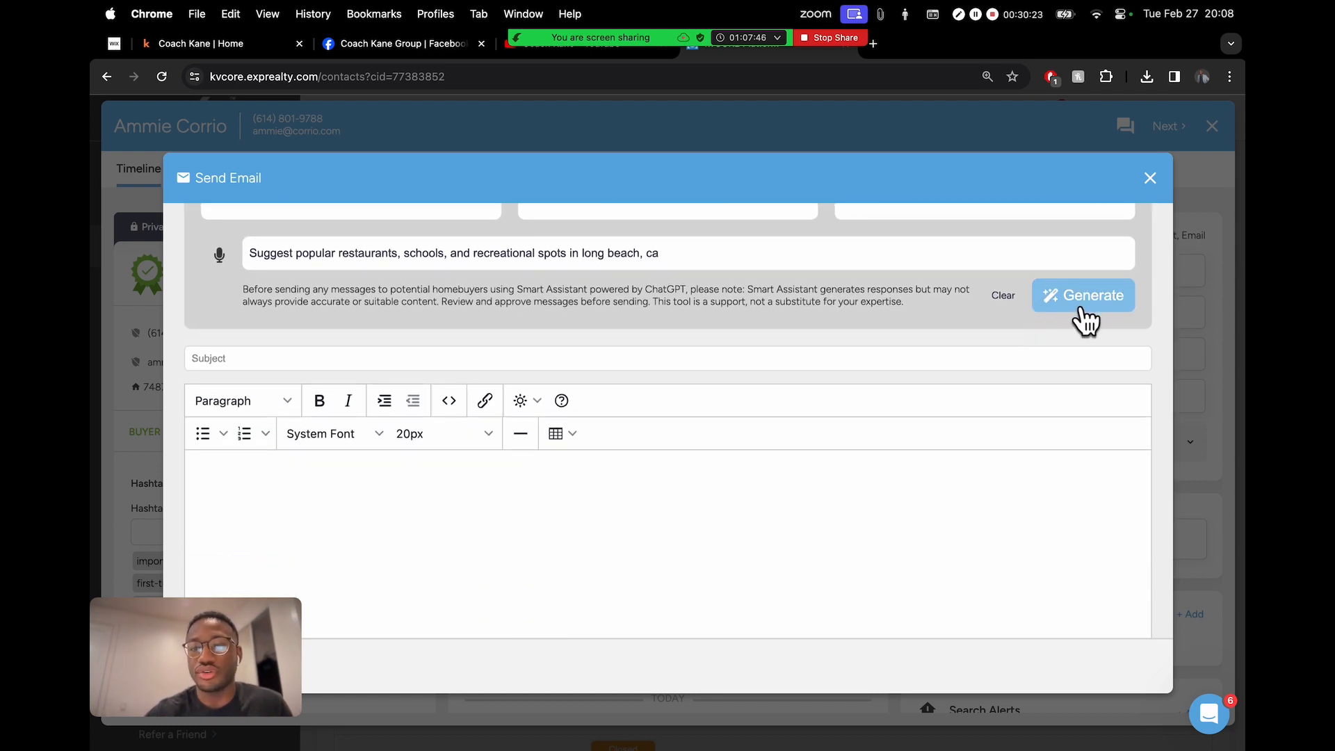
{"action": "scroll", "coordinate": [1076, 297], "scroll_direction": "up", "scroll_amount": 5}
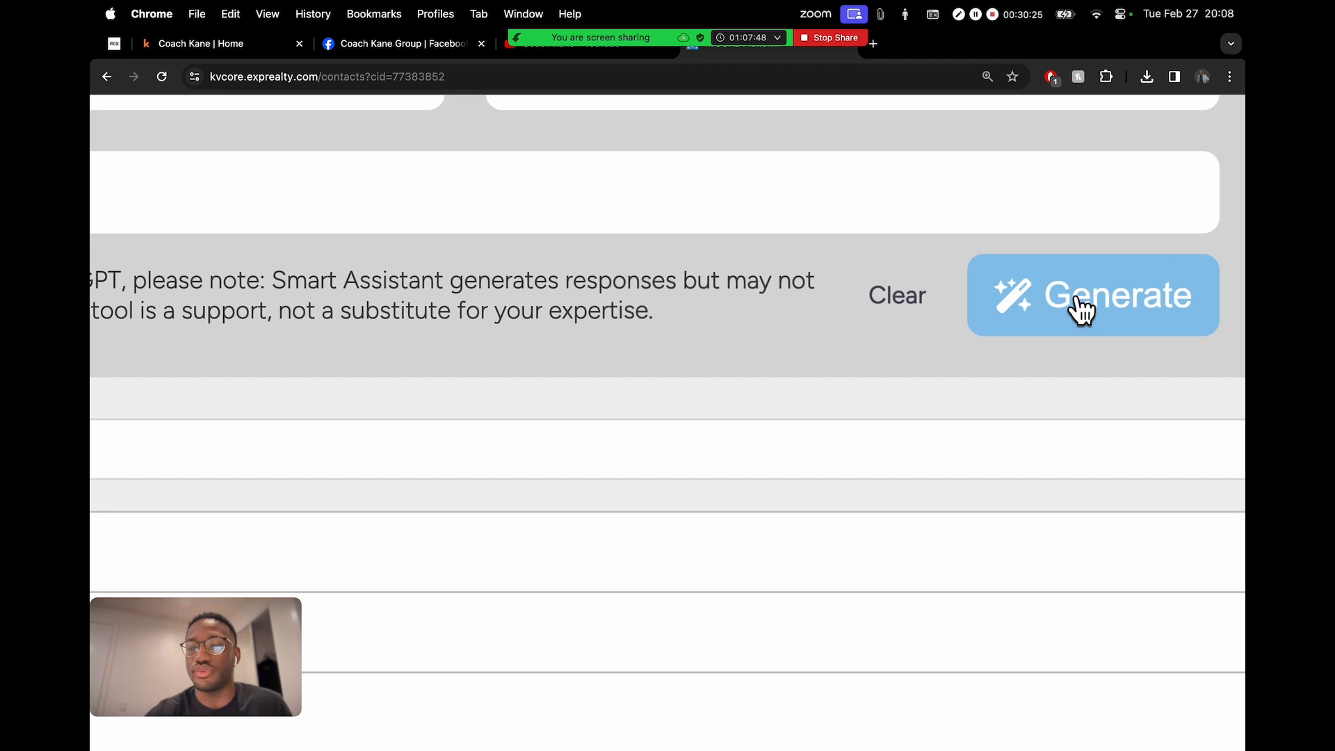
{"action": "scroll", "coordinate": [1077, 306], "scroll_direction": "down", "scroll_amount": 5}
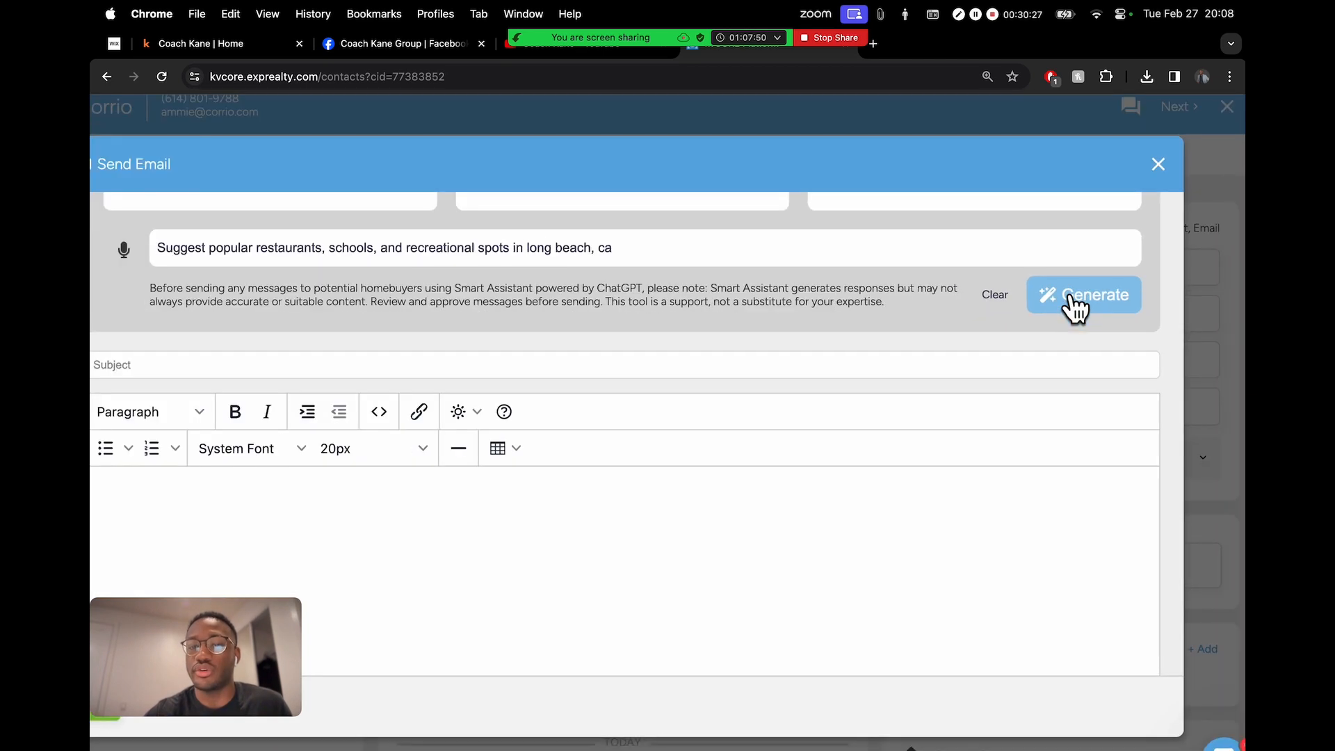
{"action": "left_click", "coordinate": [1075, 306]}
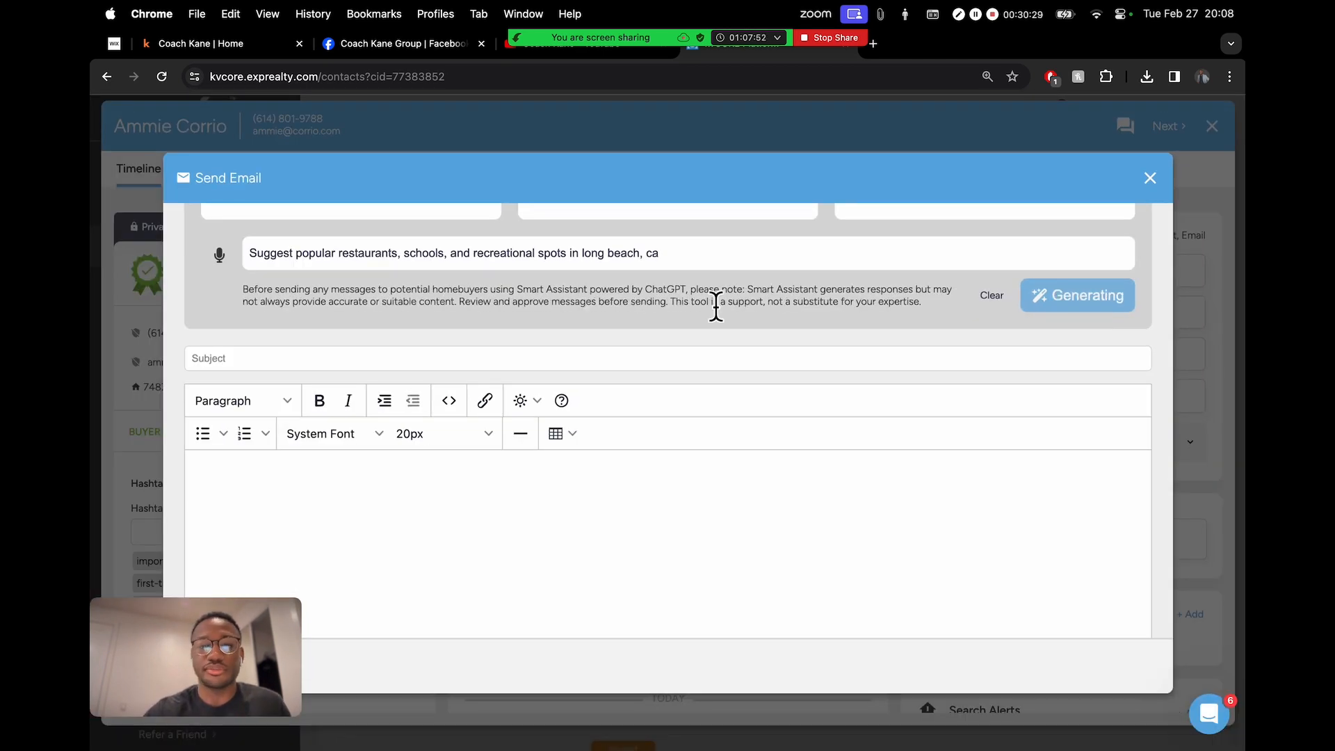
- Examine the subject line of the generated email and the beginning of its message
{"action": "scroll", "coordinate": [726, 281], "scroll_direction": "down", "scroll_amount": 2}
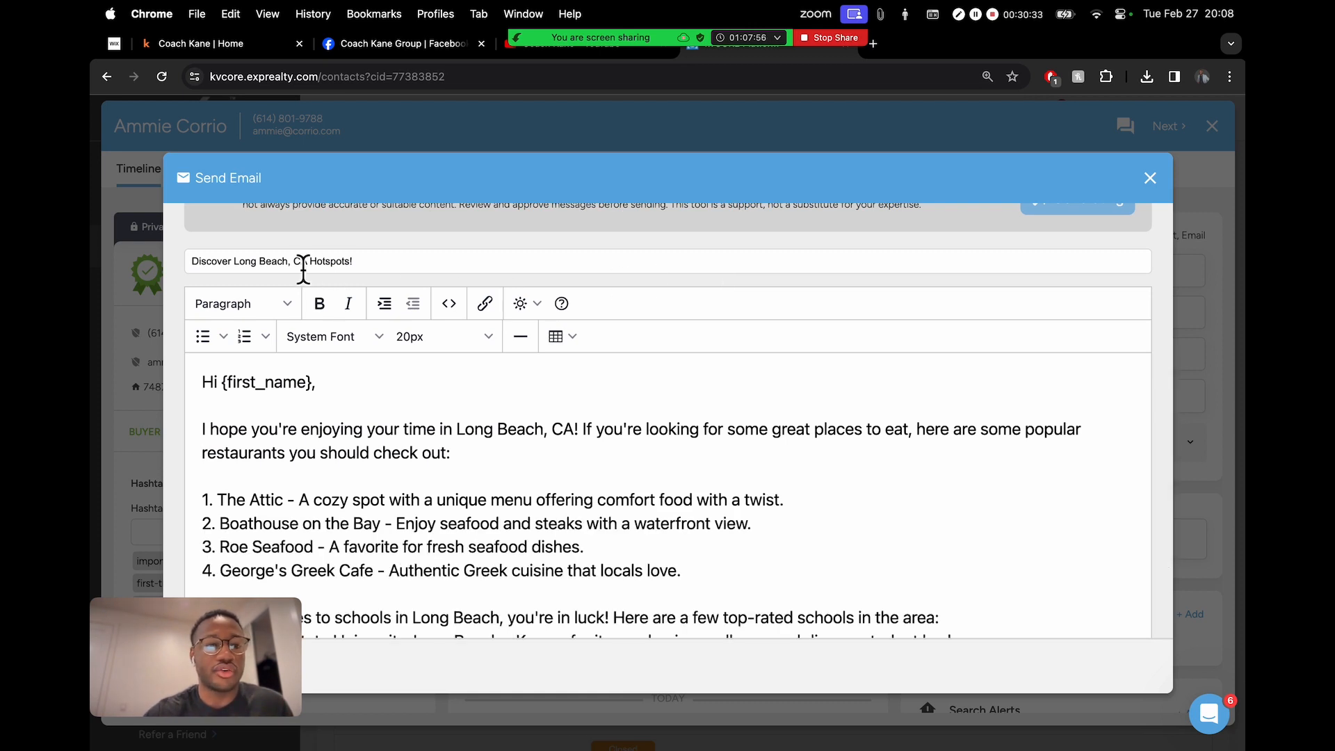
{"action": "scroll", "coordinate": [228, 272], "scroll_direction": "up", "scroll_amount": 5}
{"action": "left_click_drag", "start_coordinate": [143, 266], "coordinate": [403, 278]}
{"action": "left_click", "coordinate": [526, 264]}
{"action": "scroll", "coordinate": [403, 278], "scroll_direction": "down", "scroll_amount": 5}
{"action": "scroll", "coordinate": [471, 445], "scroll_direction": "down", "scroll_amount": 2}
{"action": "scroll", "coordinate": [471, 447], "scroll_direction": "up", "scroll_amount": 2}
{"action": "right_click", "coordinate": [590, 269]}
{"action": "left_click", "coordinate": [652, 105]}
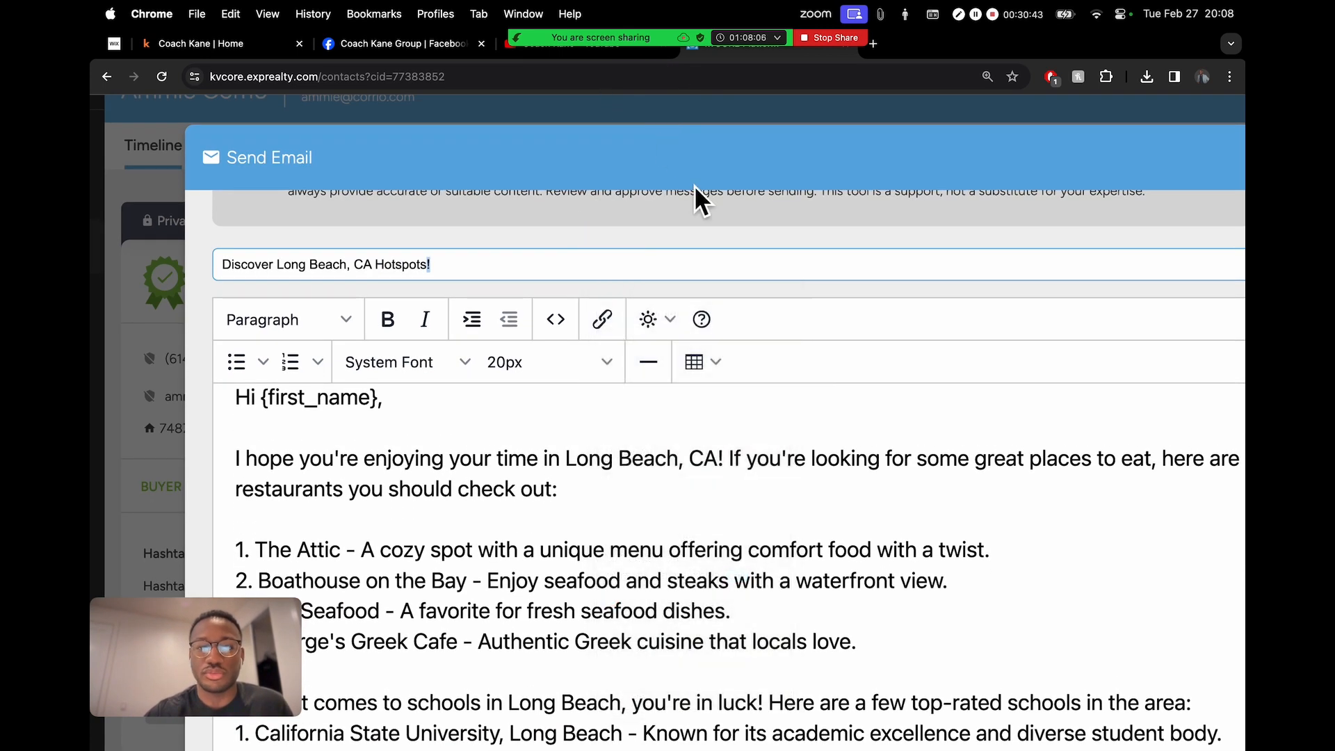
- Read the generated email's introduction and its numbered list of recommended restaurants
{"action": "scroll", "coordinate": [724, 236], "scroll_direction": "down", "scroll_amount": 5}
{"action": "scroll", "coordinate": [460, 283], "scroll_direction": "down", "scroll_amount": 3}
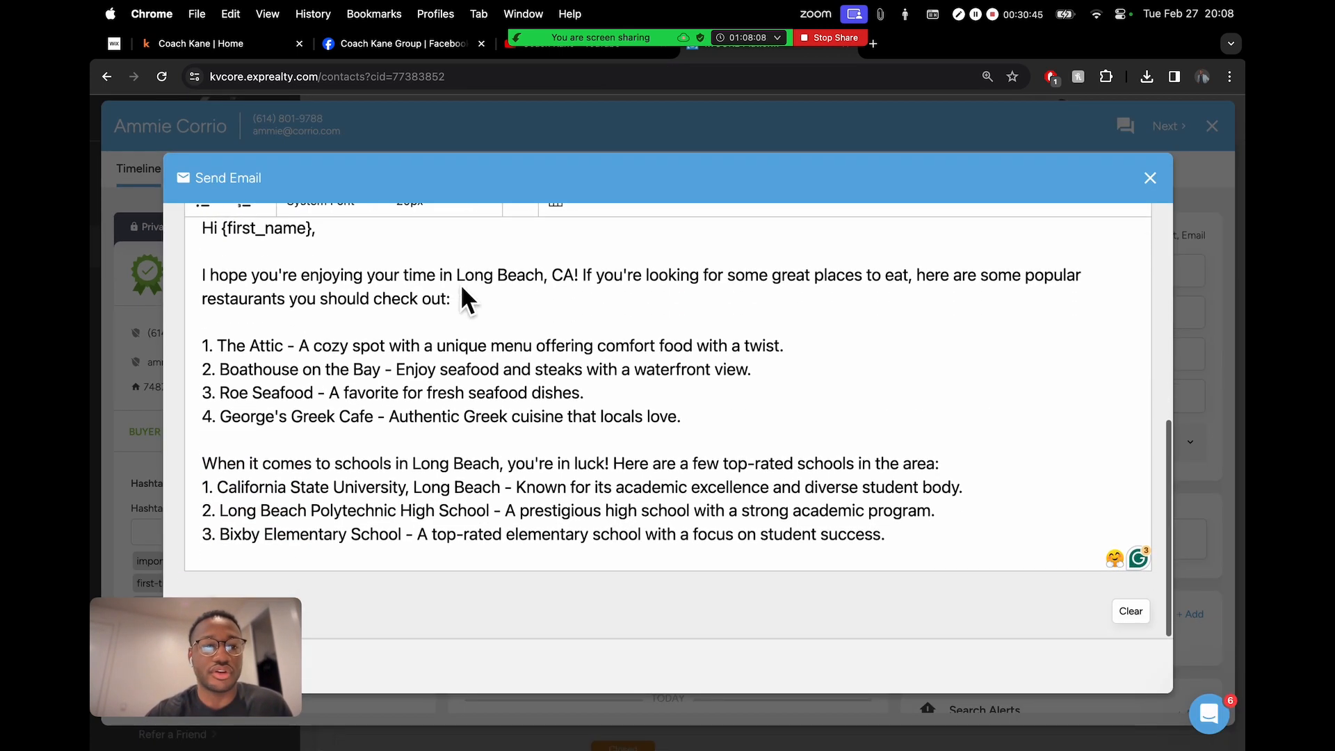
{"action": "scroll", "coordinate": [406, 313], "scroll_direction": "up", "scroll_amount": 5}
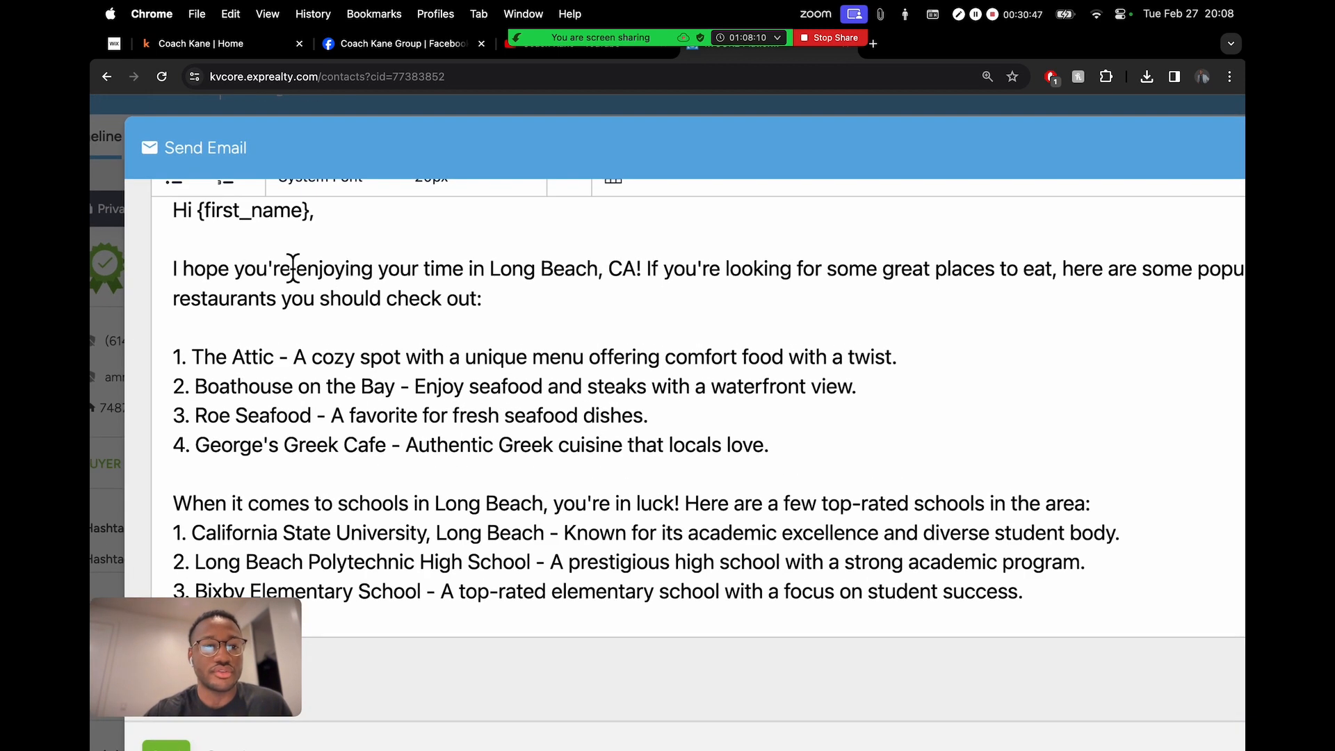
{"action": "scroll", "coordinate": [731, 293], "scroll_direction": "right", "scroll_amount": 2}
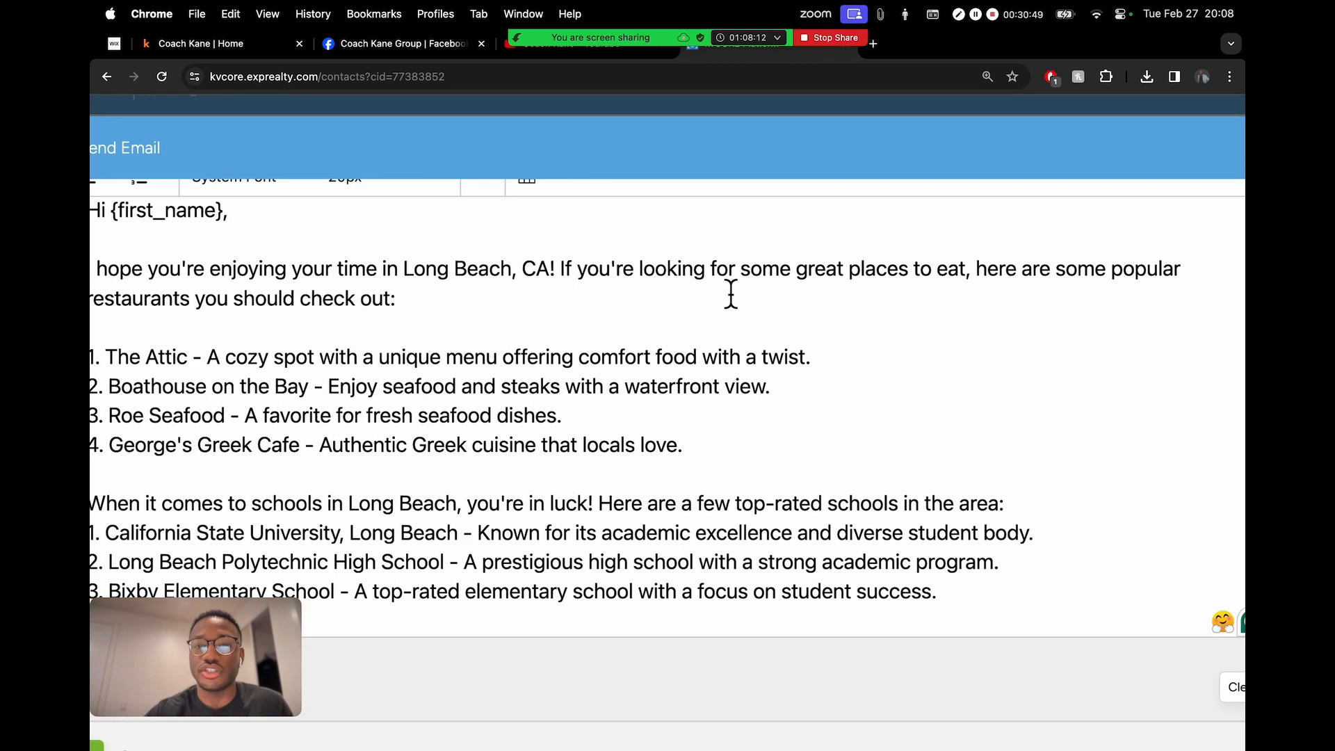
{"action": "scroll", "coordinate": [731, 293], "scroll_direction": "right", "scroll_amount": 2}
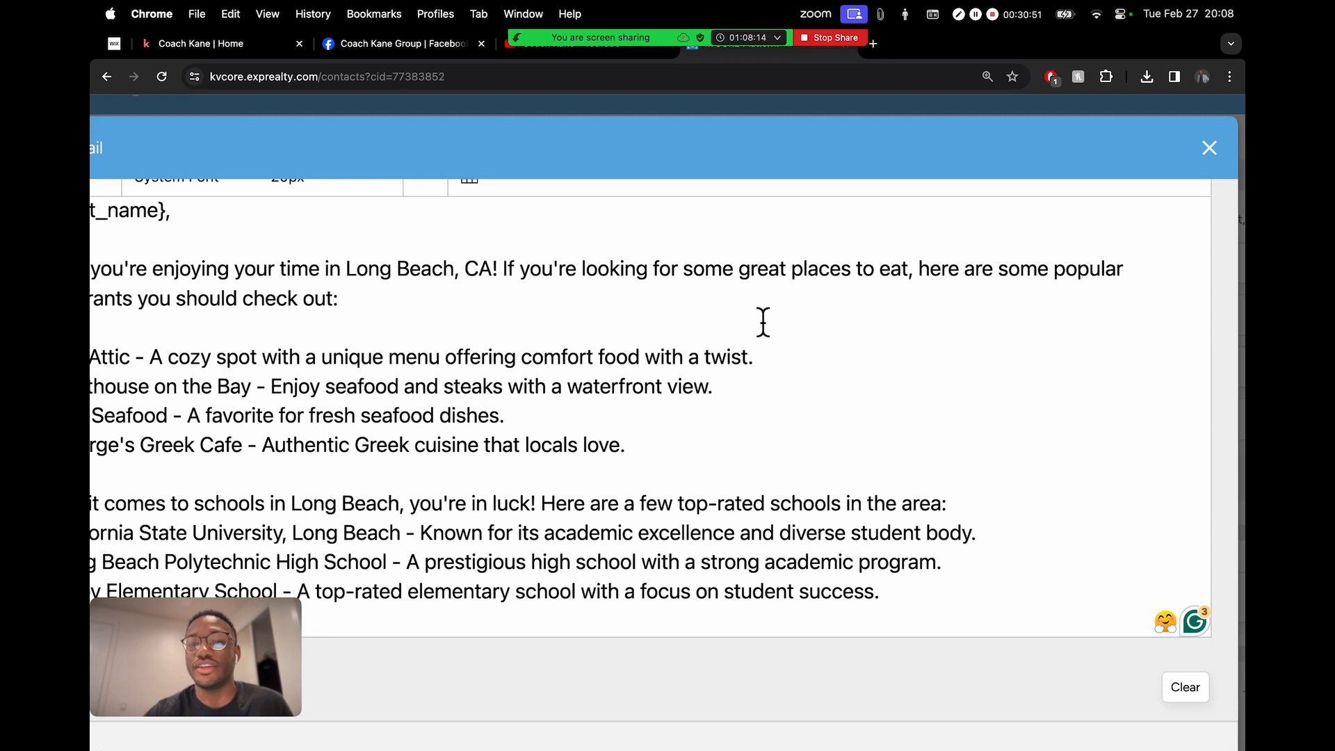
{"action": "scroll", "coordinate": [762, 320], "scroll_direction": "left", "scroll_amount": 4}
{"action": "scroll", "coordinate": [462, 363], "scroll_direction": "down", "scroll_amount": 2}
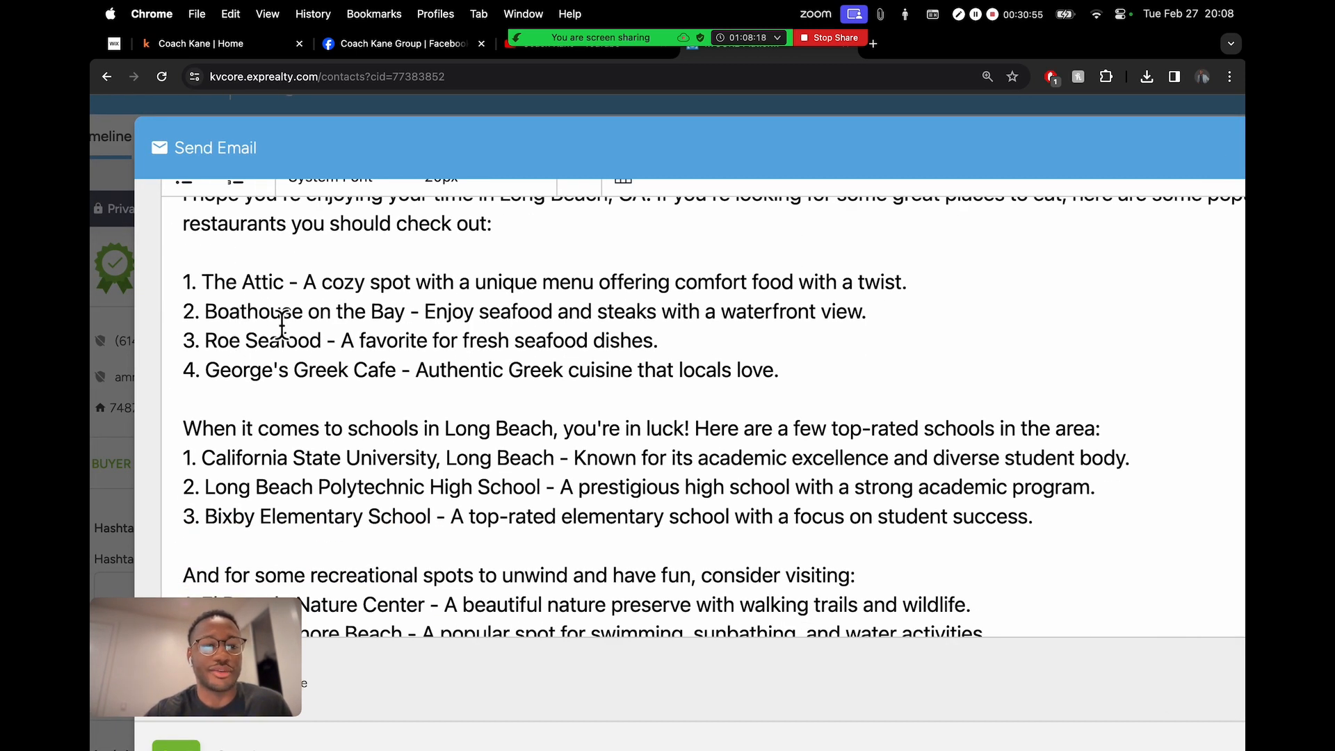
{"action": "left_click_drag", "start_coordinate": [222, 376], "coordinate": [417, 379]}
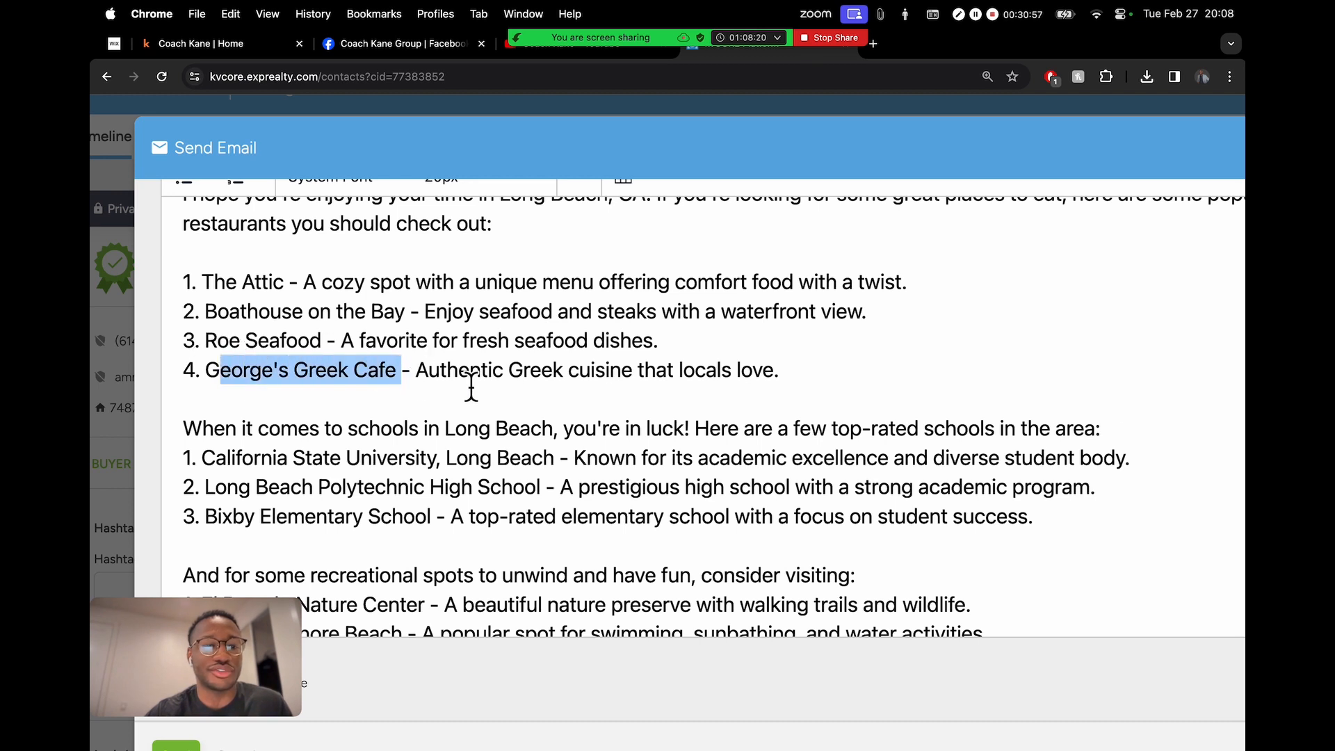
{"action": "scroll", "coordinate": [487, 426], "scroll_direction": "down", "scroll_amount": 1}
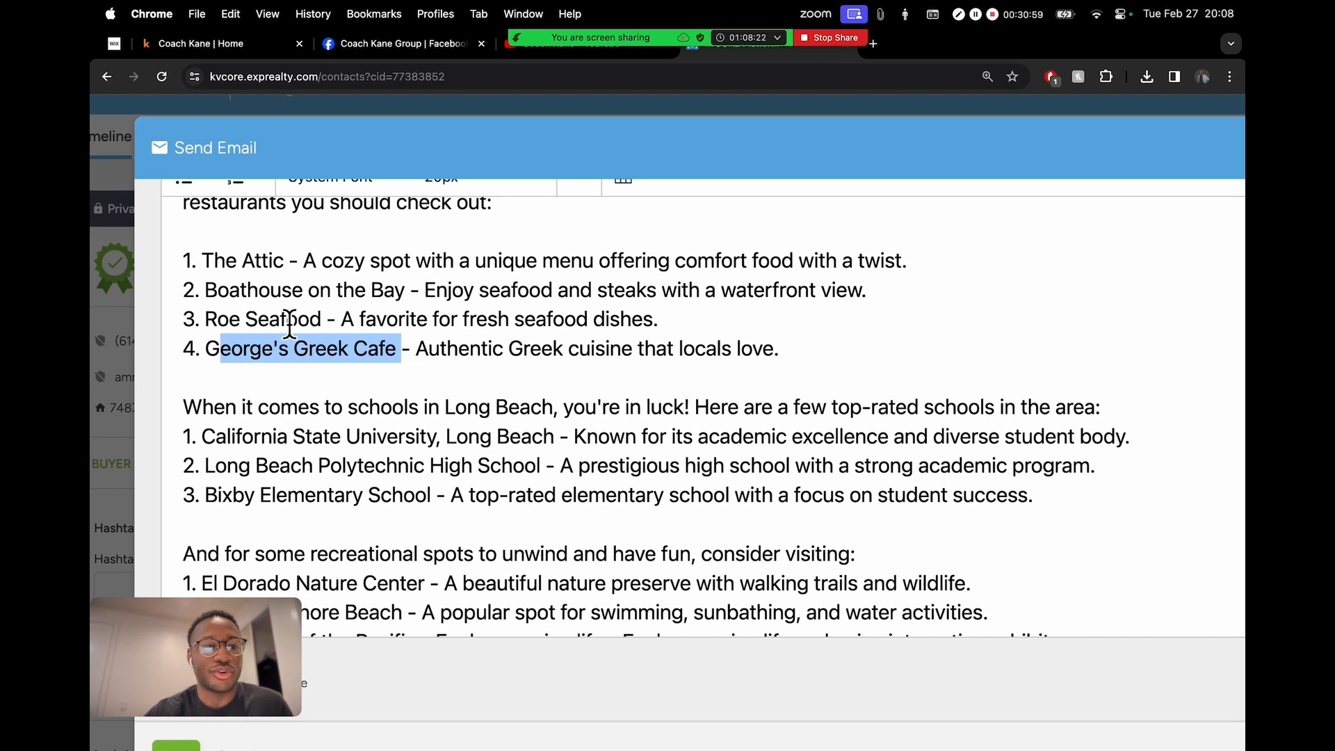
{"action": "left_click", "coordinate": [281, 320]}
{"action": "left_click", "coordinate": [293, 290]}
{"action": "left_click", "coordinate": [263, 319]}
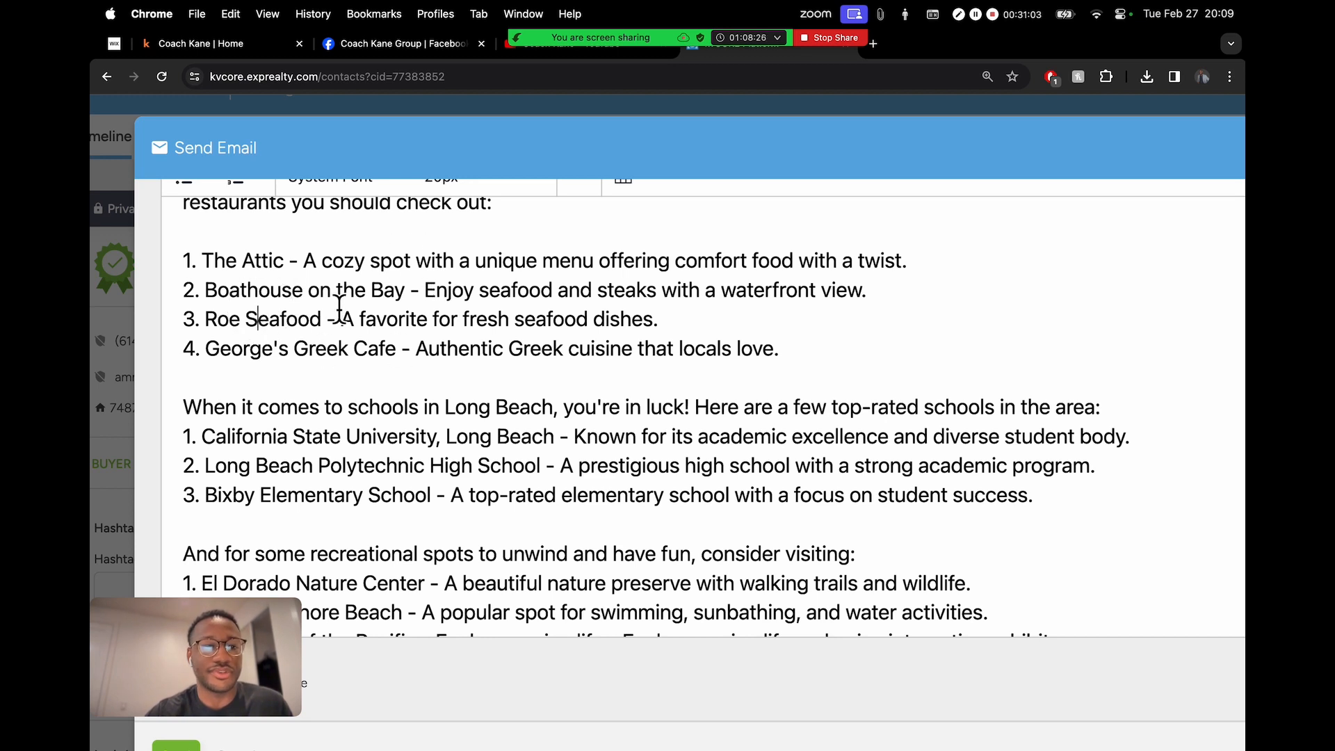
- Read the email's school and recreational spot recommendations through to the closing signature
{"action": "scroll", "coordinate": [420, 348], "scroll_direction": "down", "scroll_amount": 2}
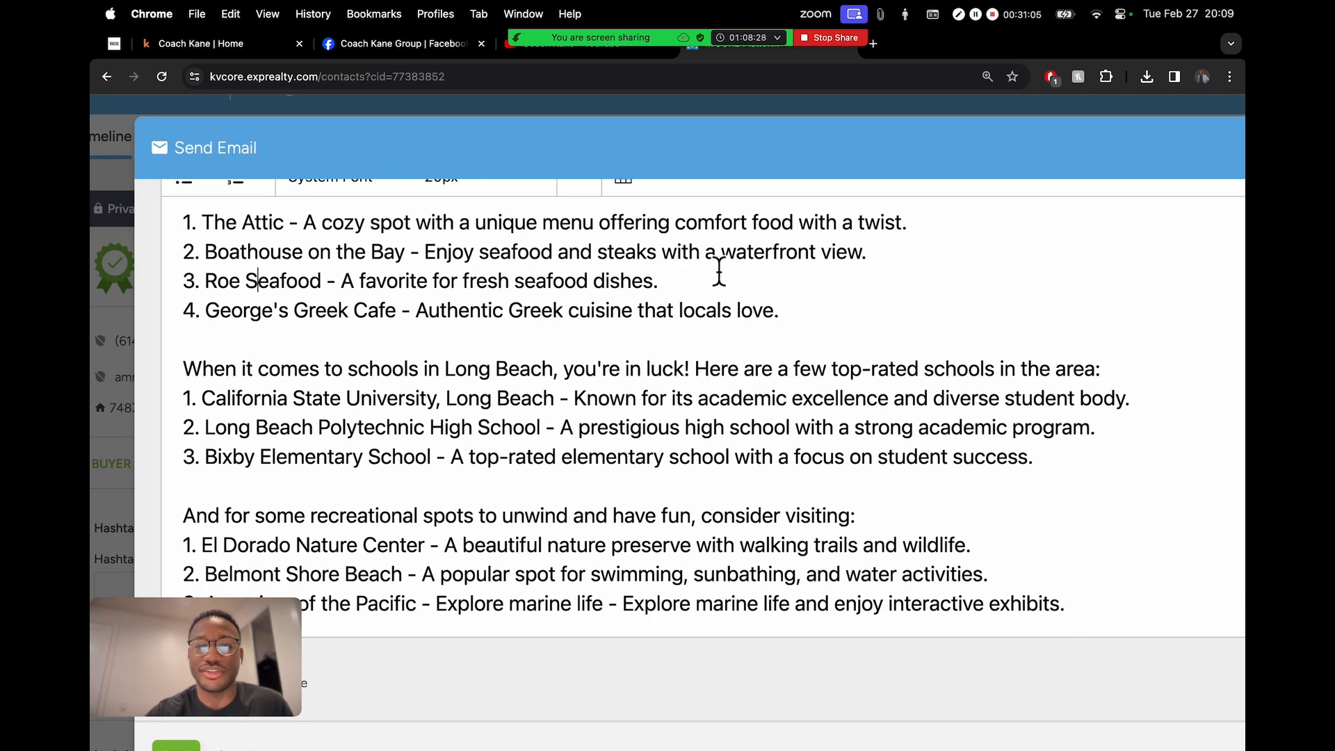
{"action": "scroll", "coordinate": [743, 370], "scroll_direction": "down", "scroll_amount": 4}
{"action": "left_click", "coordinate": [310, 232]}
{"action": "left_click_drag", "start_coordinate": [337, 240], "coordinate": [455, 231]}
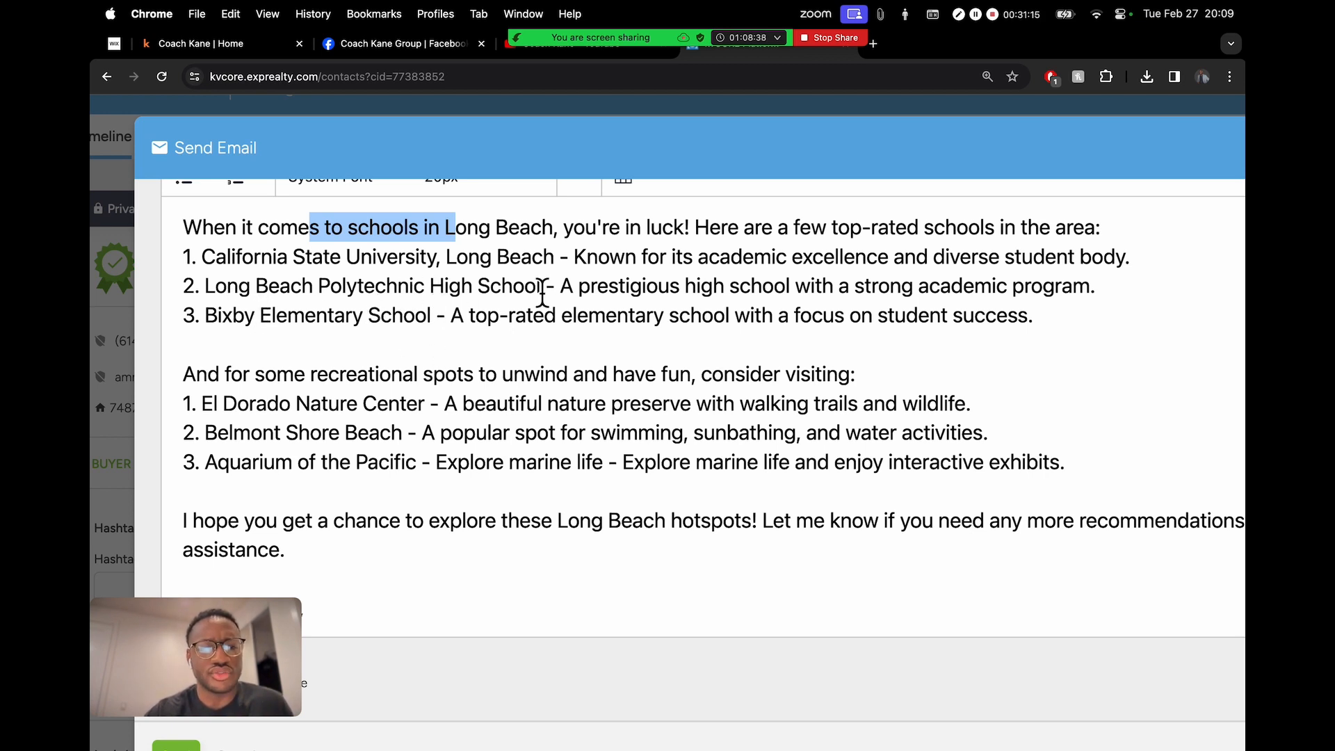
{"action": "left_click_drag", "start_coordinate": [539, 288], "coordinate": [337, 296]}
{"action": "left_click", "coordinate": [432, 313]}
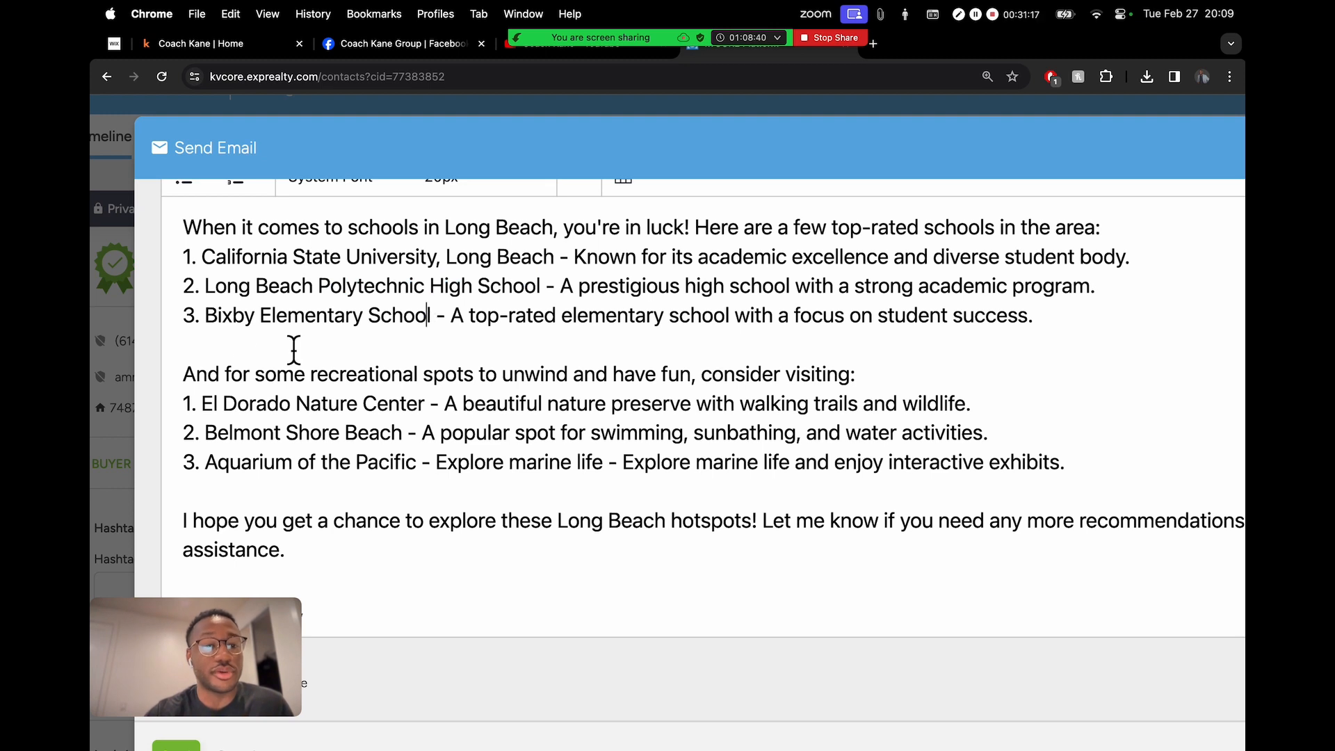
{"action": "scroll", "coordinate": [294, 349], "scroll_direction": "down", "scroll_amount": 3}
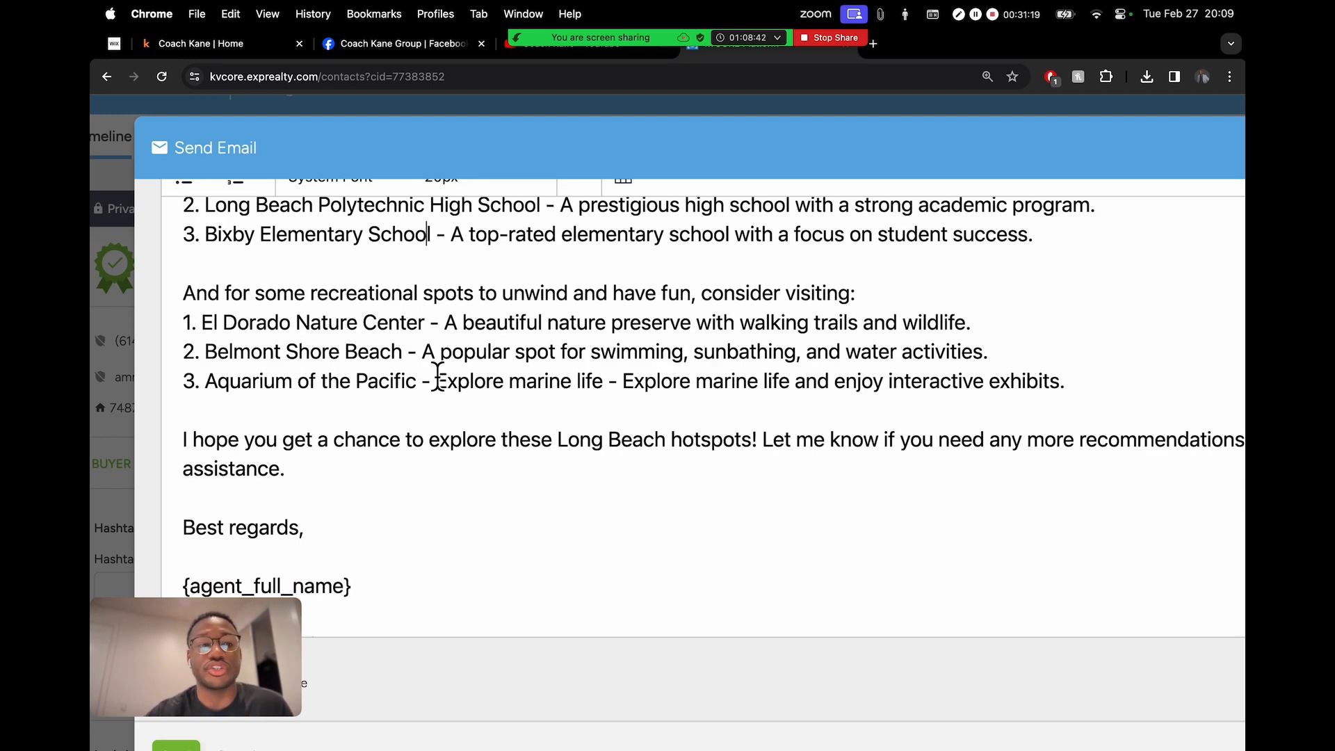
{"action": "left_click_drag", "start_coordinate": [205, 352], "coordinate": [424, 354]}
{"action": "left_click", "coordinate": [470, 384]}
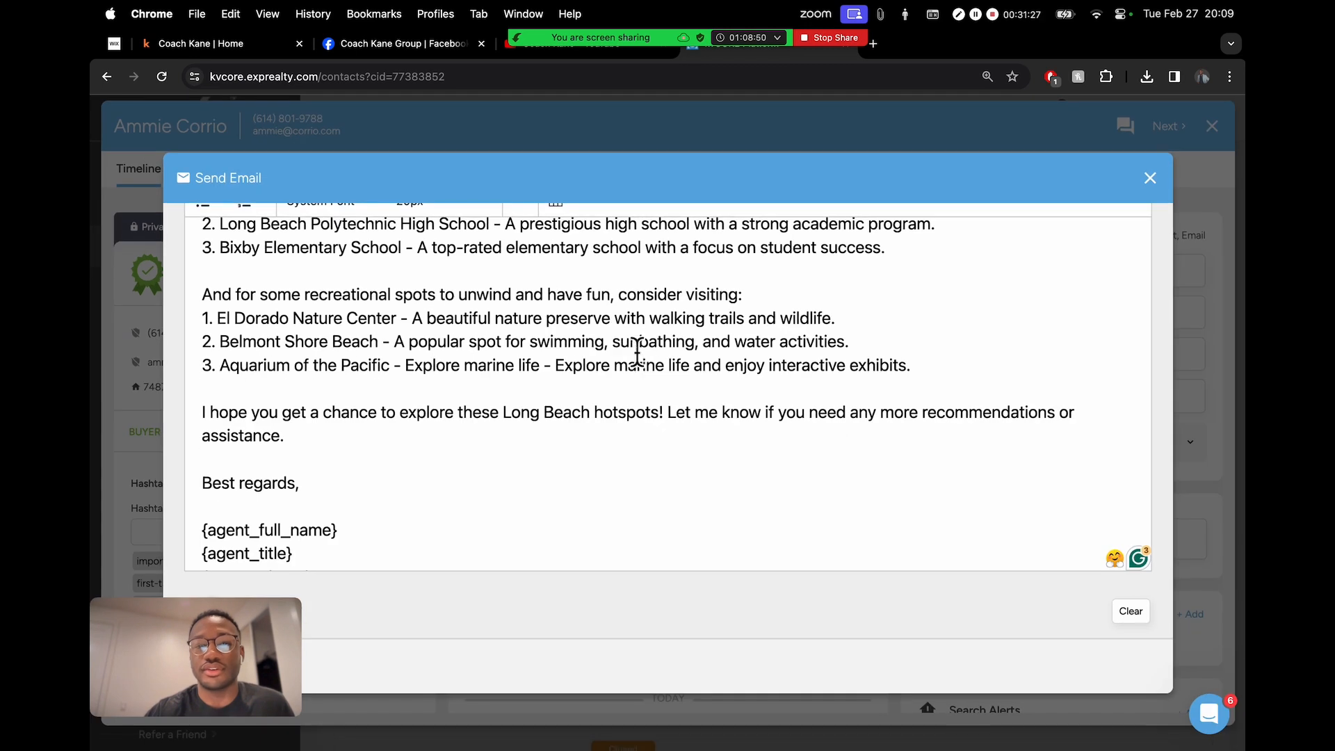
- Review the whole generated email again, together with its subject line and the prompt behind it
{"action": "scroll", "coordinate": [668, 358], "scroll_direction": "up", "scroll_amount": 3}
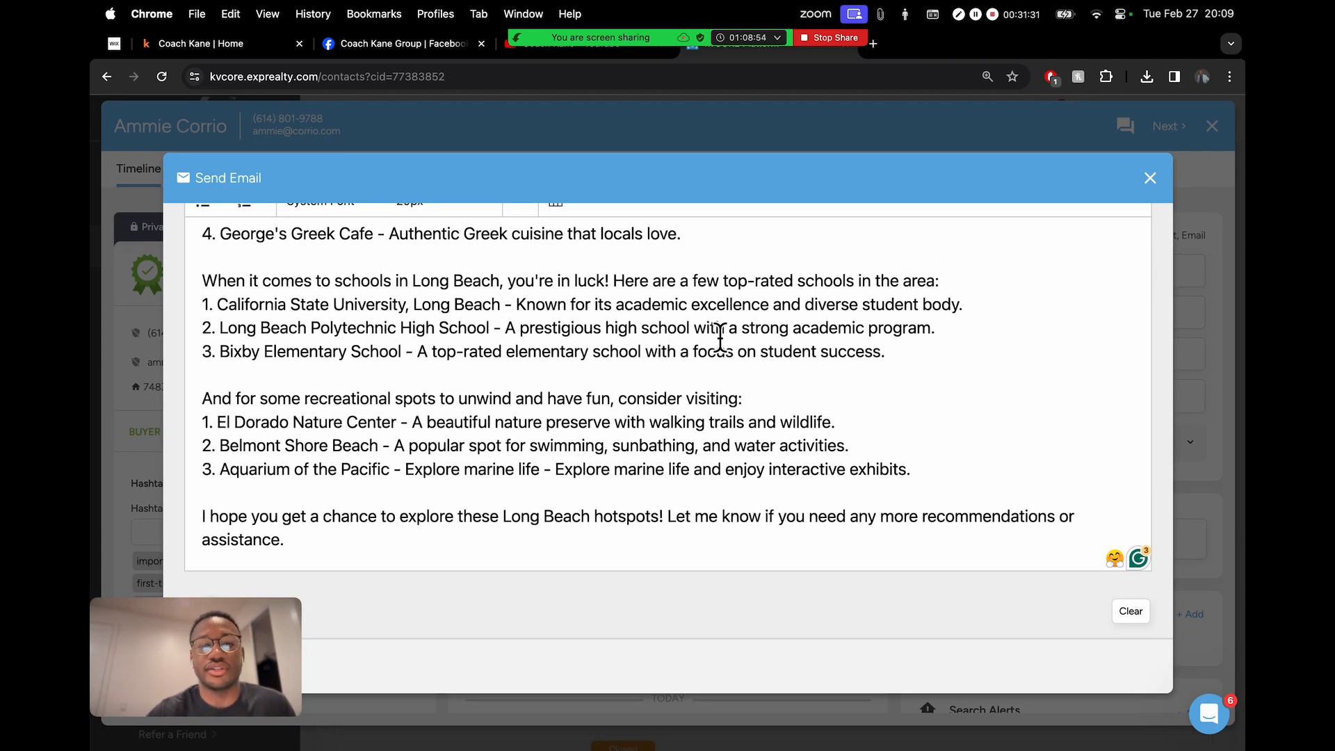
{"action": "left_click", "coordinate": [964, 308]}
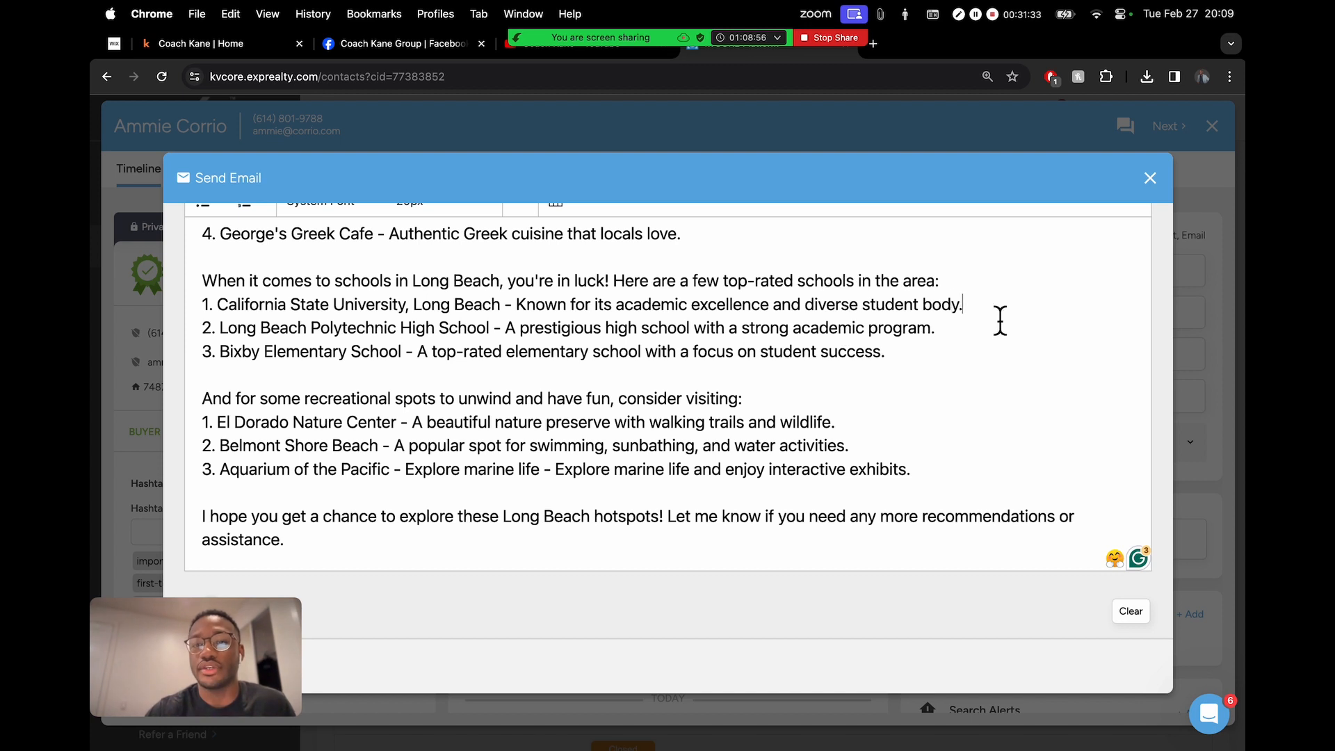
{"action": "scroll", "coordinate": [998, 298], "scroll_direction": "up", "scroll_amount": 8}
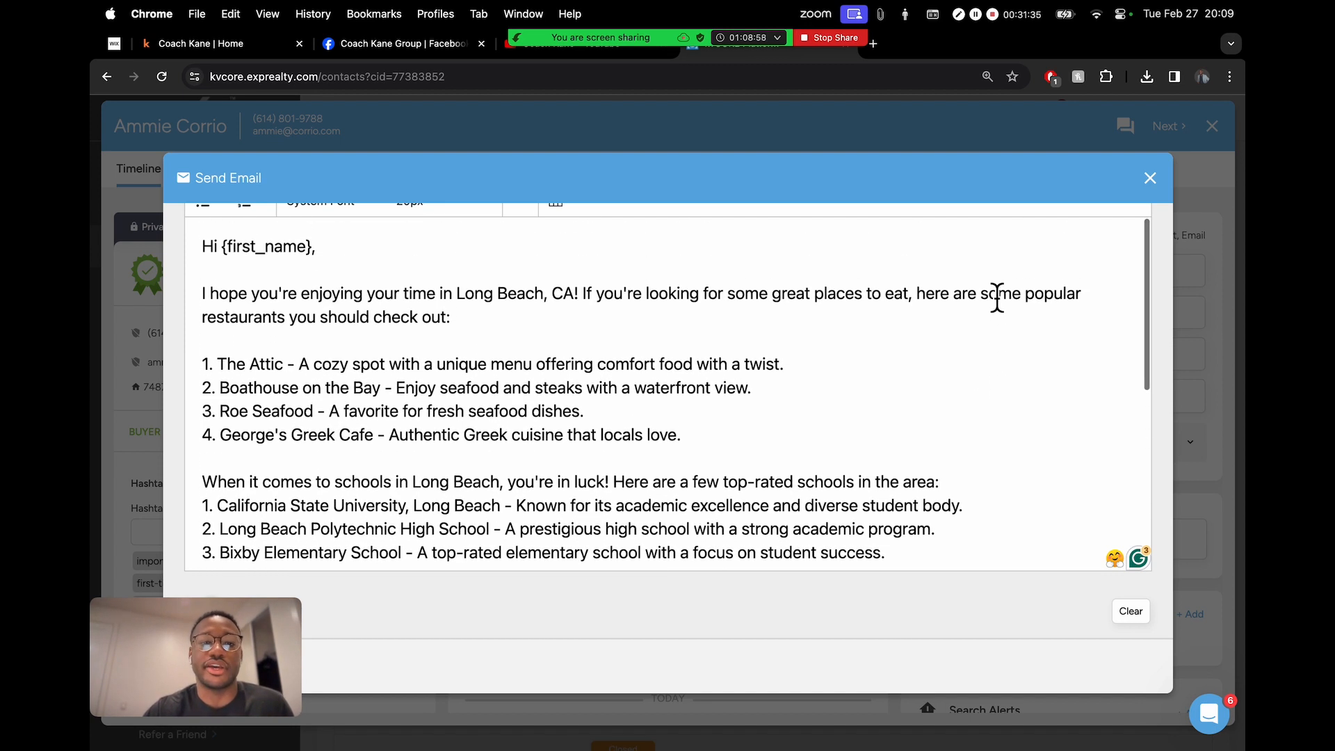
{"action": "scroll", "coordinate": [997, 298], "scroll_direction": "up", "scroll_amount": 3}
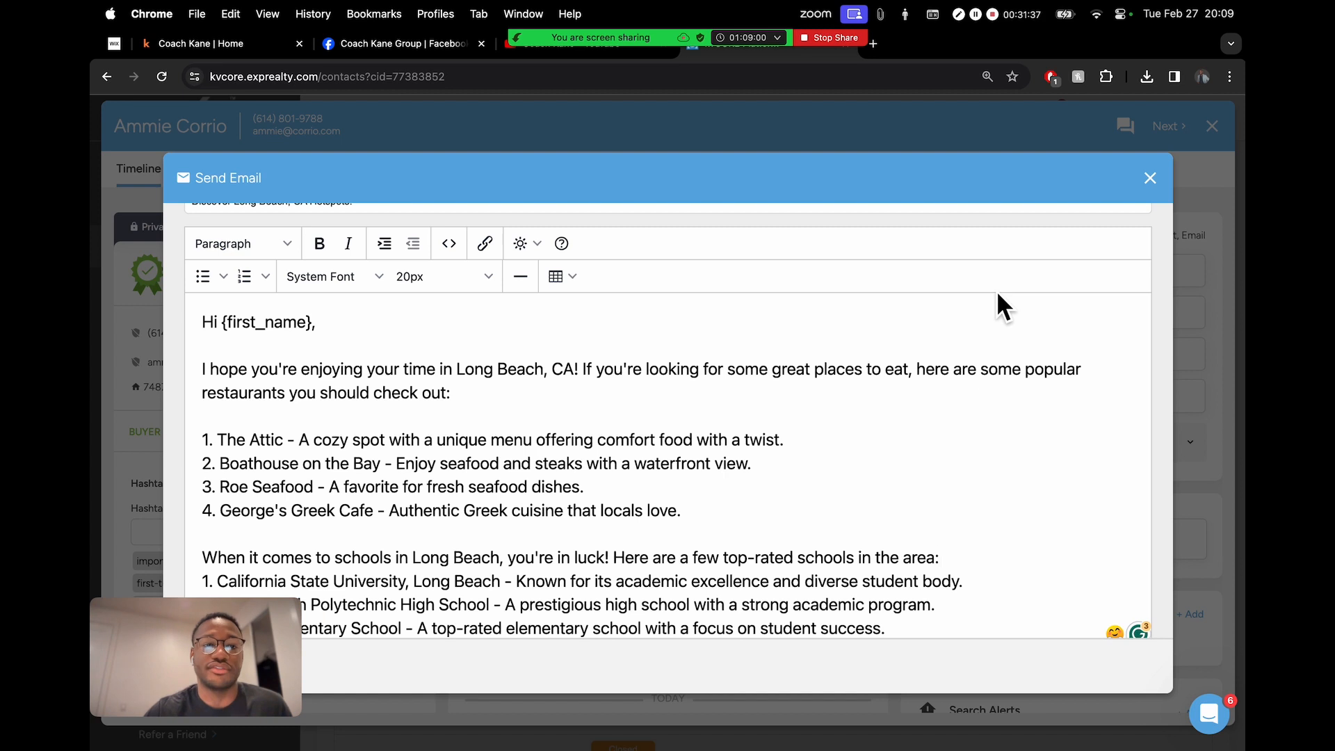
{"action": "scroll", "coordinate": [528, 327], "scroll_direction": "up", "scroll_amount": 3}
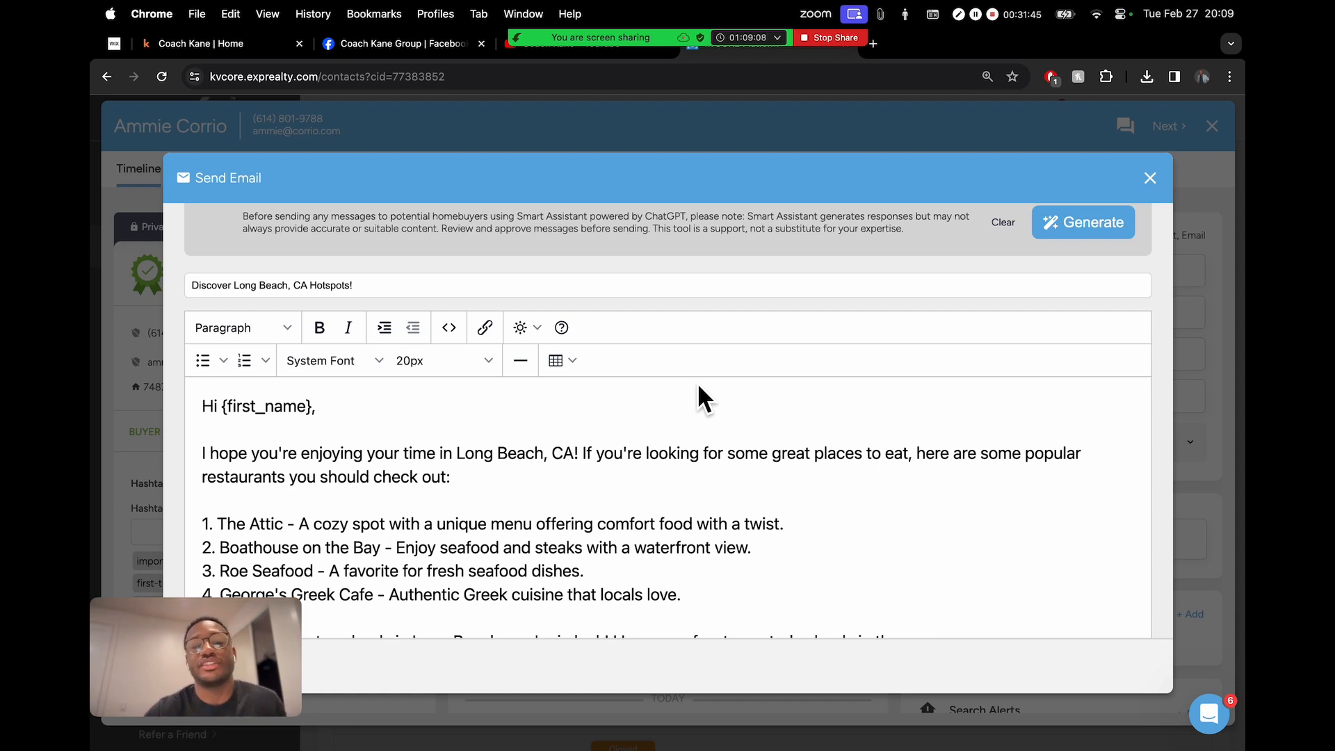
{"action": "scroll", "coordinate": [815, 285], "scroll_direction": "up", "scroll_amount": 3}
{"action": "scroll", "coordinate": [815, 279], "scroll_direction": "down", "scroll_amount": 3}
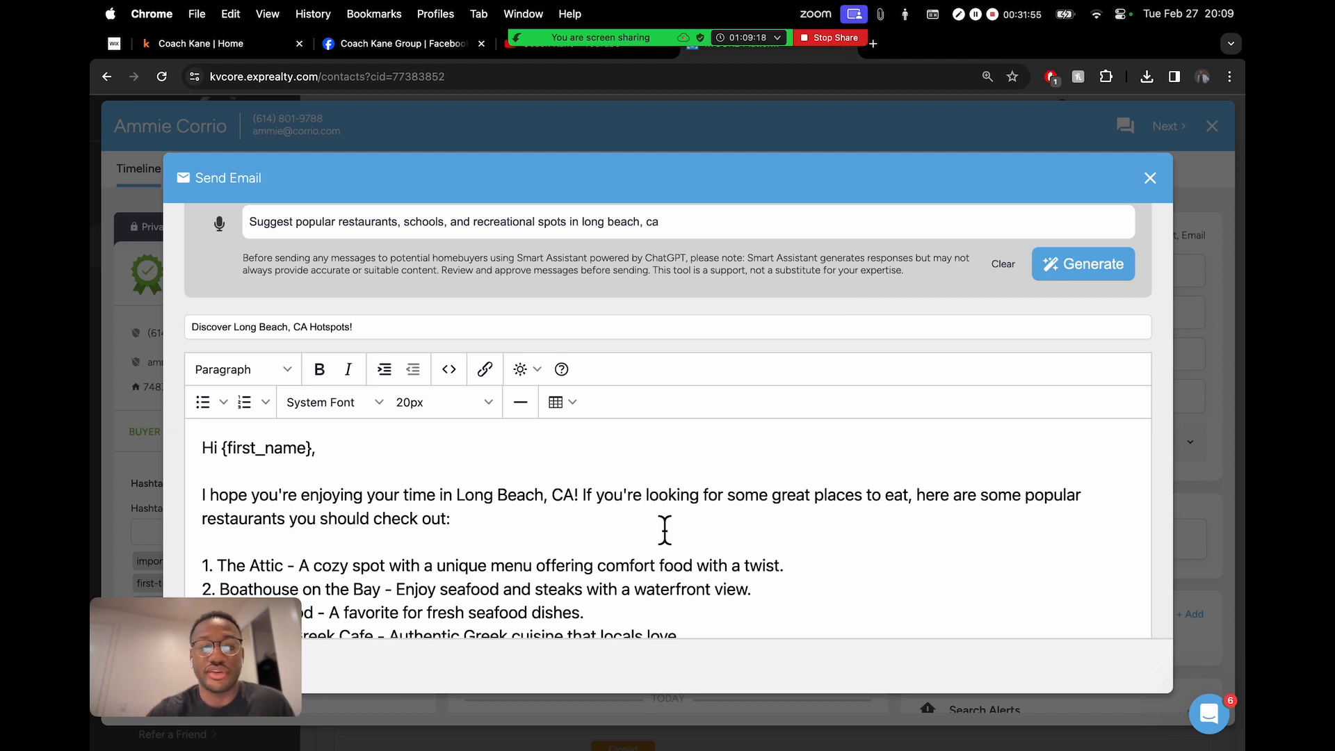
{"action": "scroll", "coordinate": [669, 521], "scroll_direction": "down", "scroll_amount": 5}
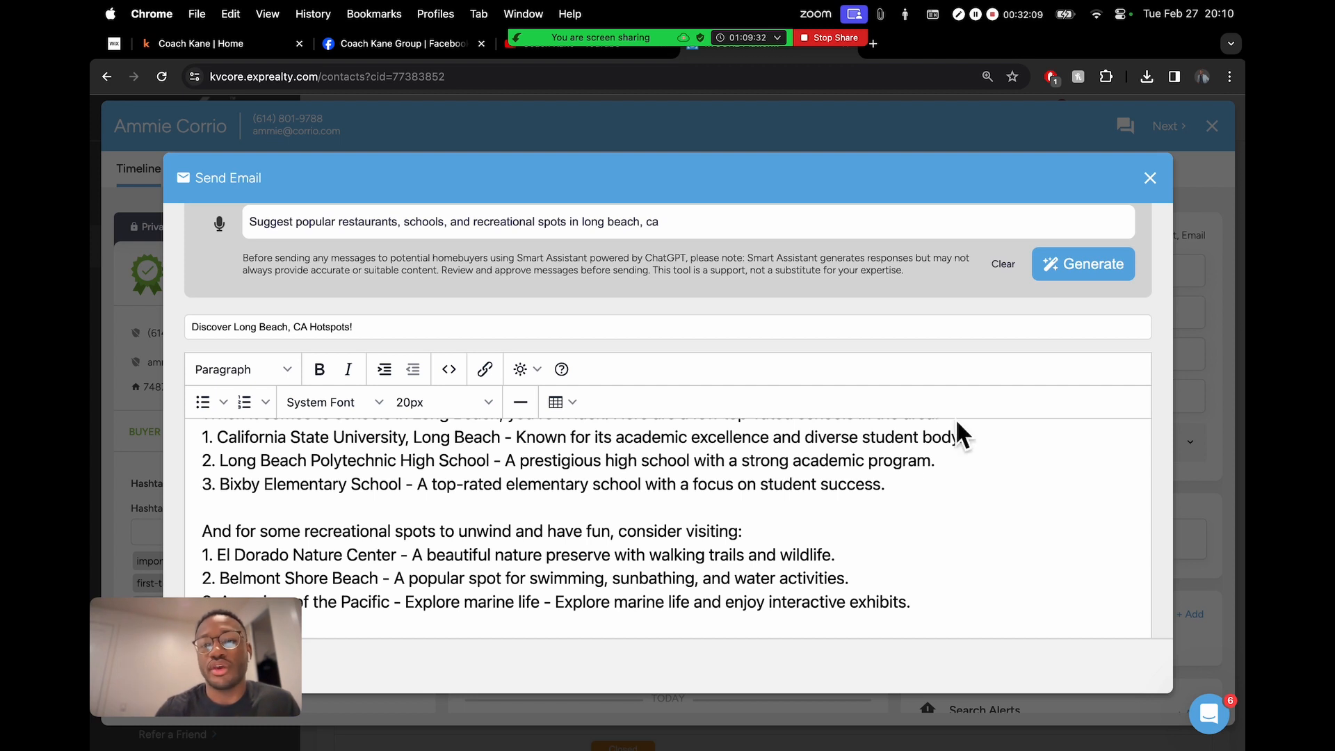
{"action": "mouse_move", "coordinate": [610, 96]}
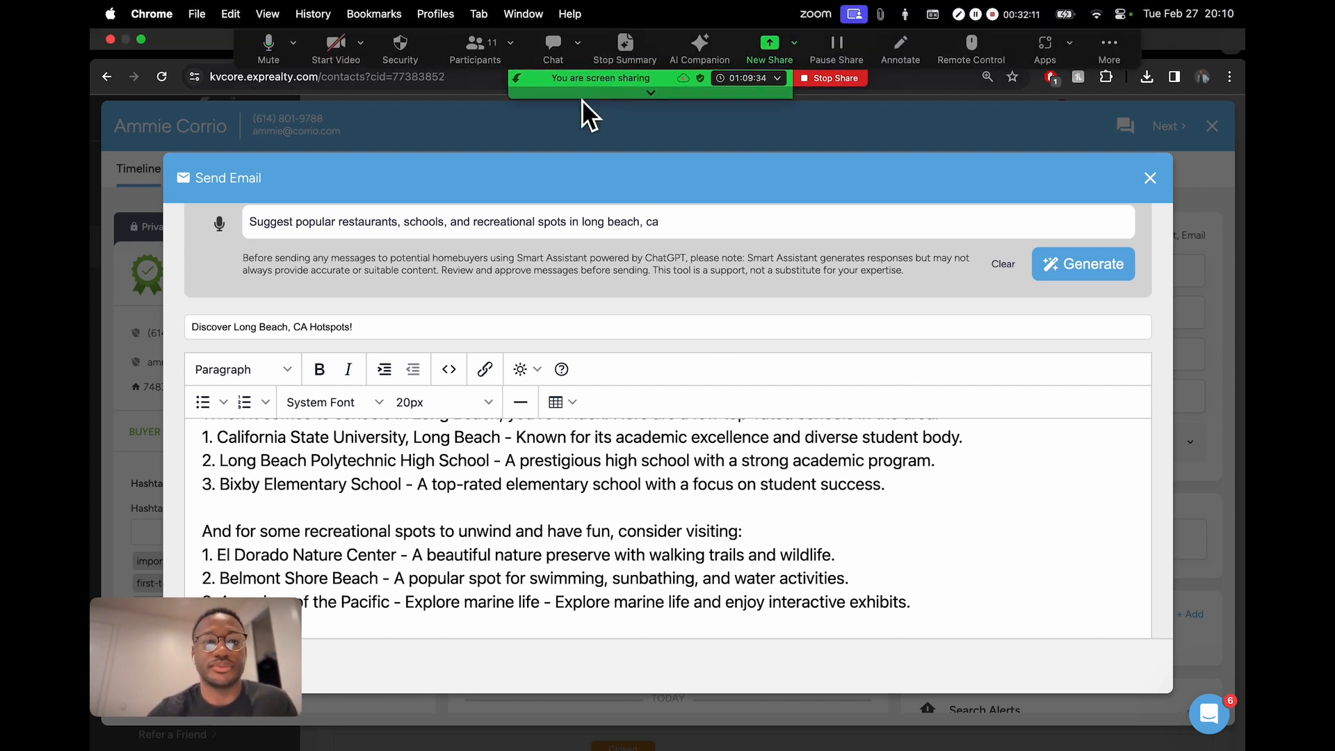
{"action": "scroll", "coordinate": [587, 497], "scroll_direction": "down", "scroll_amount": 5}
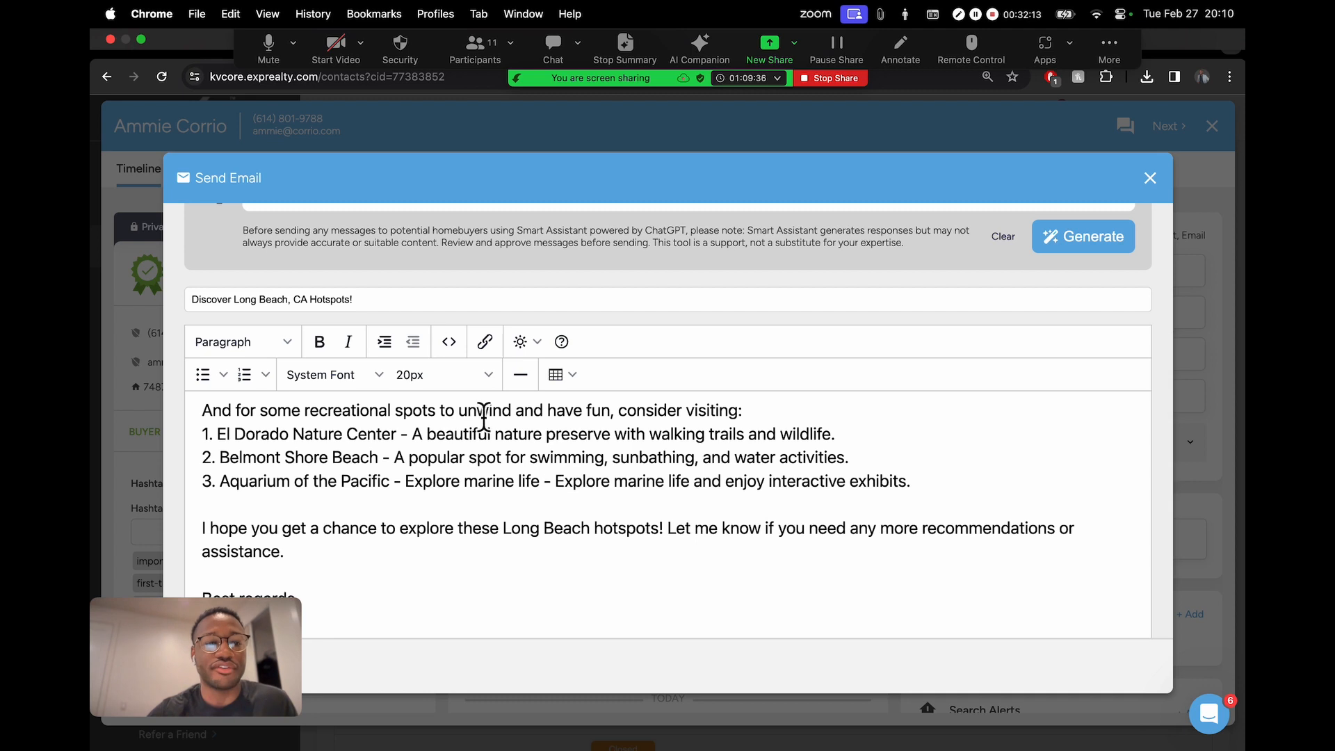
{"action": "scroll", "coordinate": [382, 452], "scroll_direction": "up", "scroll_amount": 10}
{"action": "scroll", "coordinate": [382, 452], "scroll_direction": "up", "scroll_amount": 2}
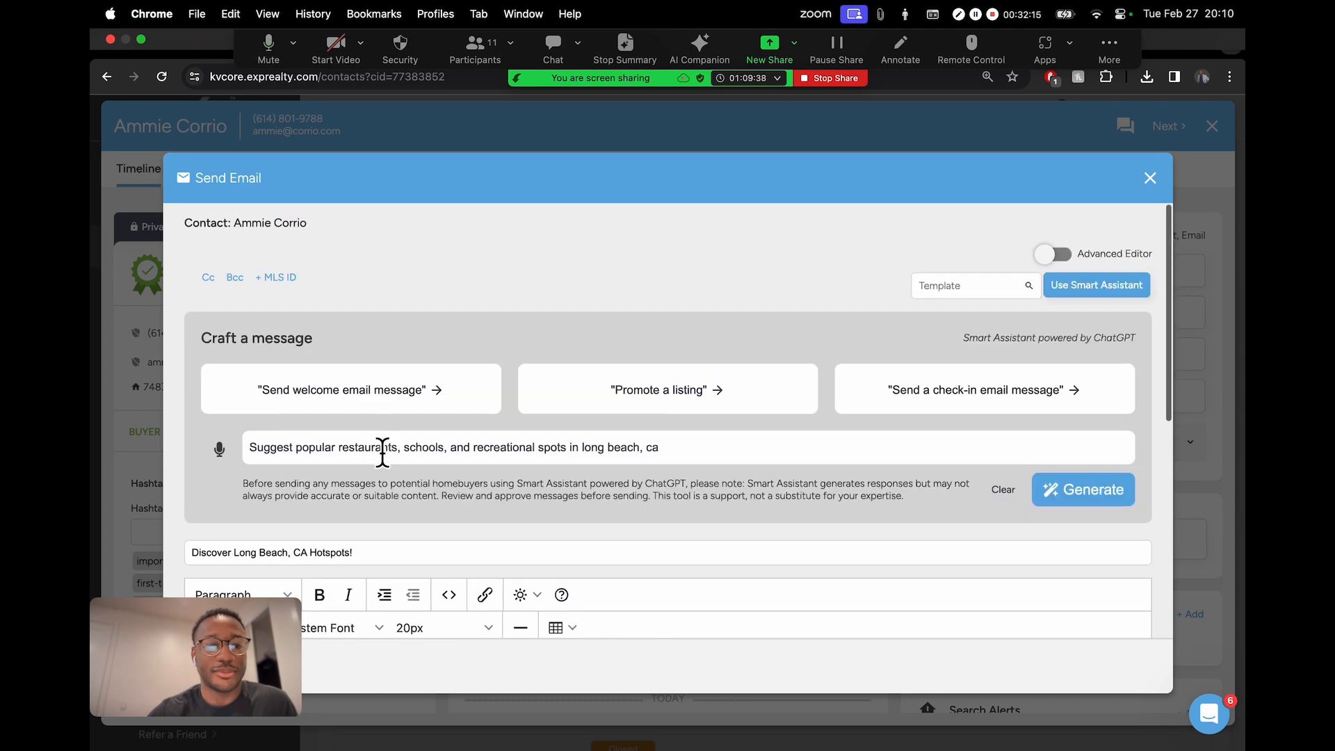
- Generate a new version of the email from the same prompt about Long Beach restaurants, schools and recreational spots
{"action": "left_click_drag", "start_coordinate": [291, 456], "coordinate": [410, 462]}
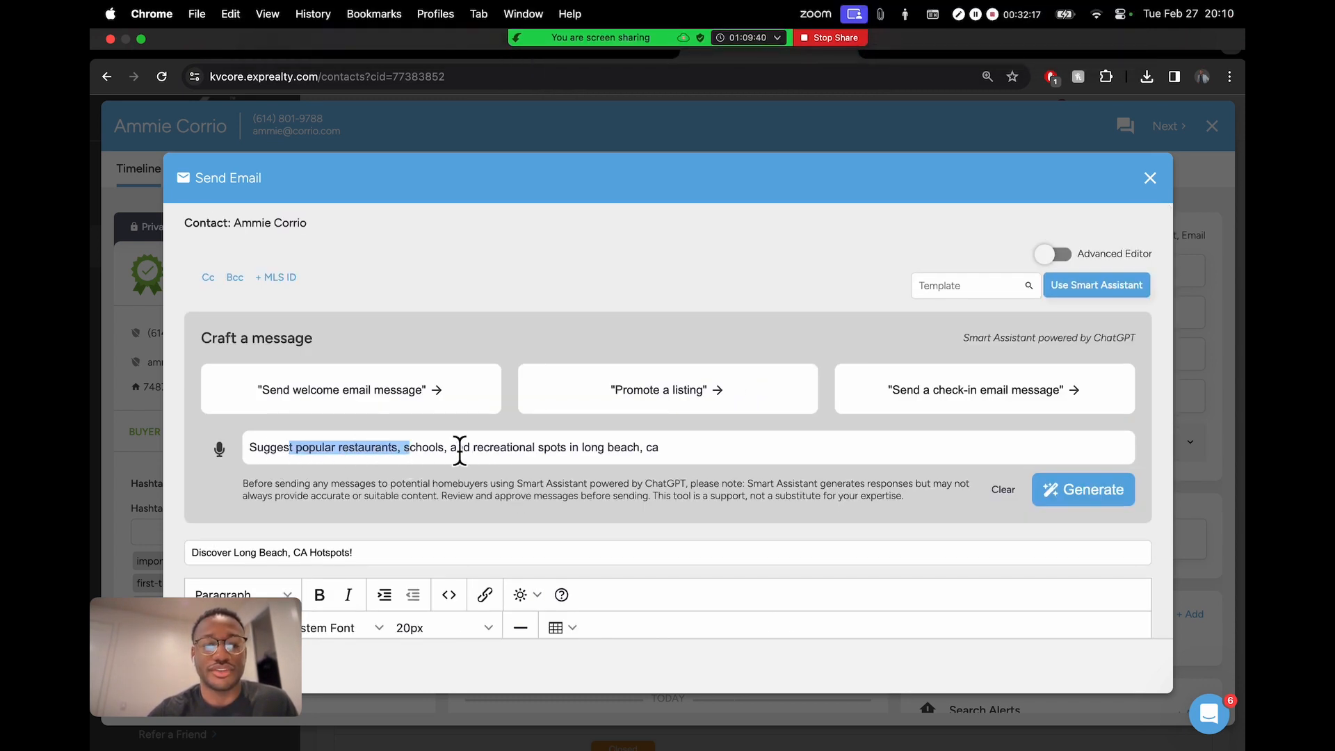
{"action": "scroll", "coordinate": [557, 516], "scroll_direction": "down", "scroll_amount": 8}
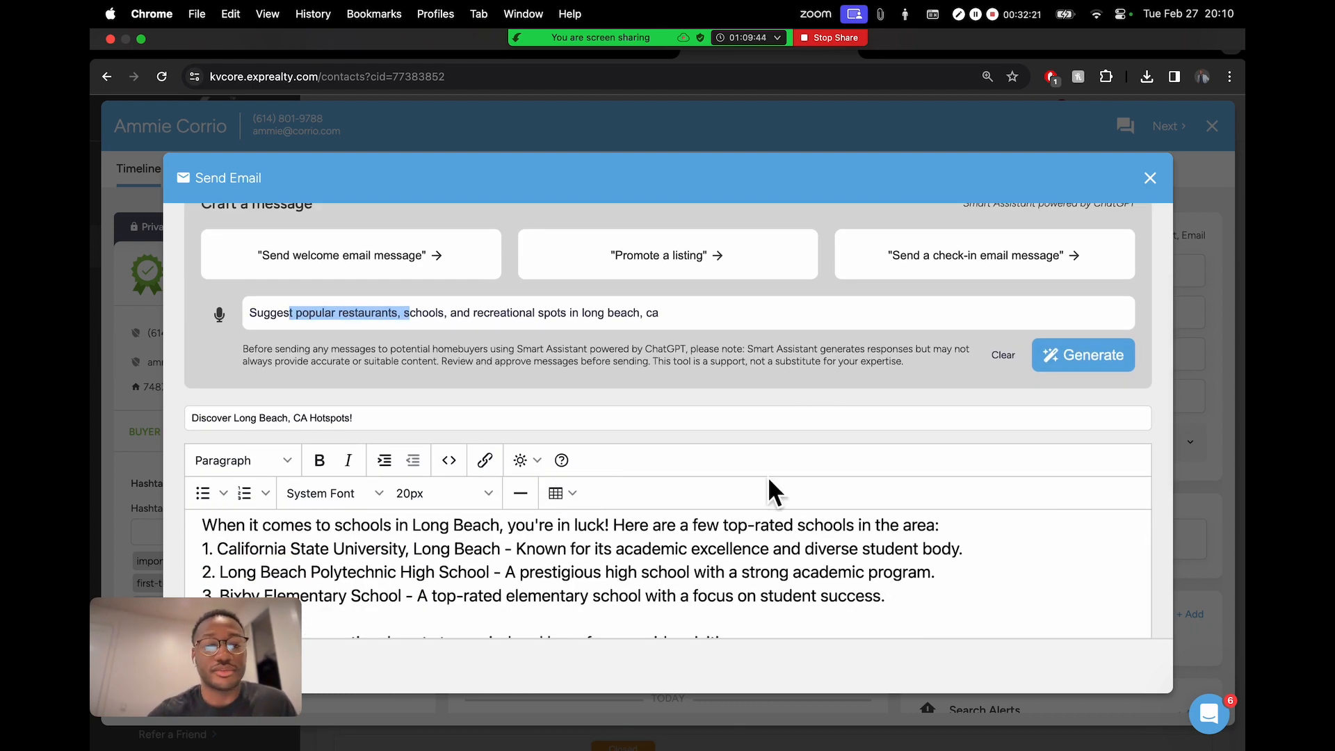
{"action": "left_click", "coordinate": [1092, 361]}
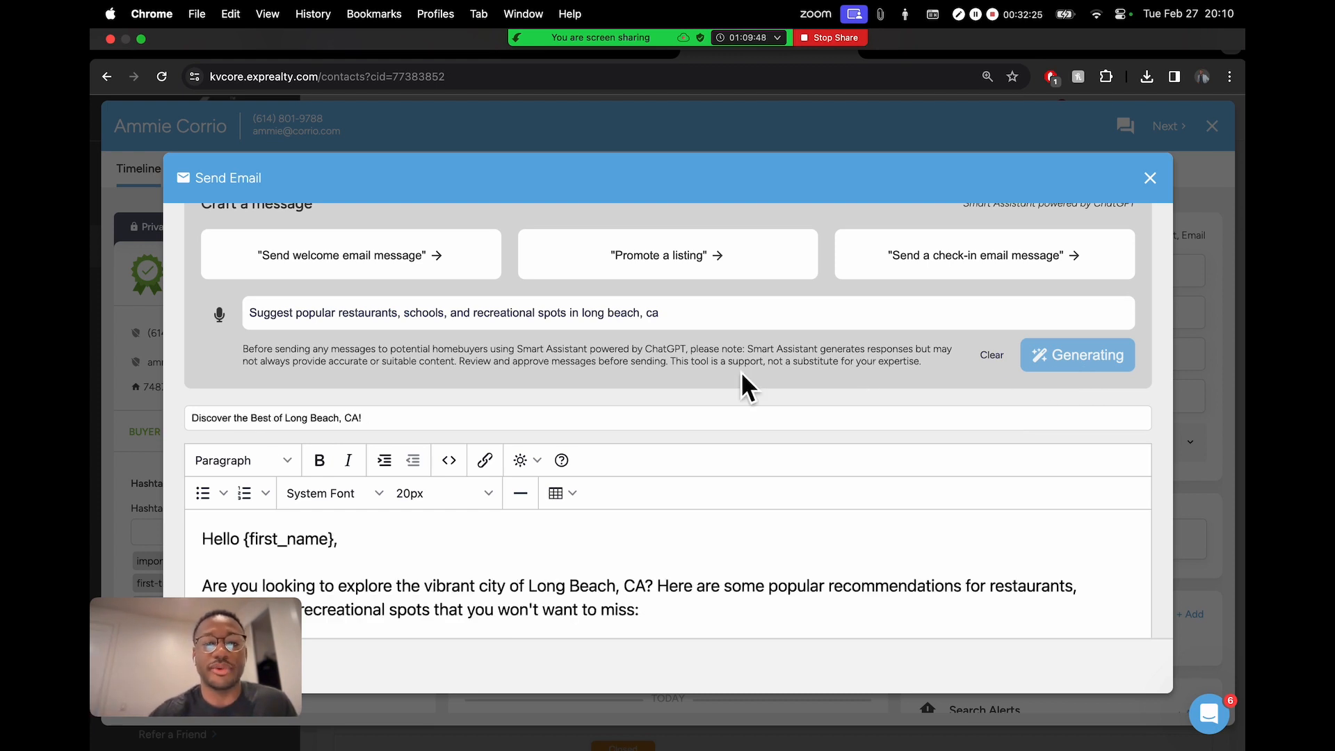
- Read the regenerated email's restaurant, school and recreational spot recommendations, closing text, greeting and subject line
{"action": "scroll", "coordinate": [506, 381], "scroll_direction": "down", "scroll_amount": 2}
{"action": "left_click", "coordinate": [222, 315]}
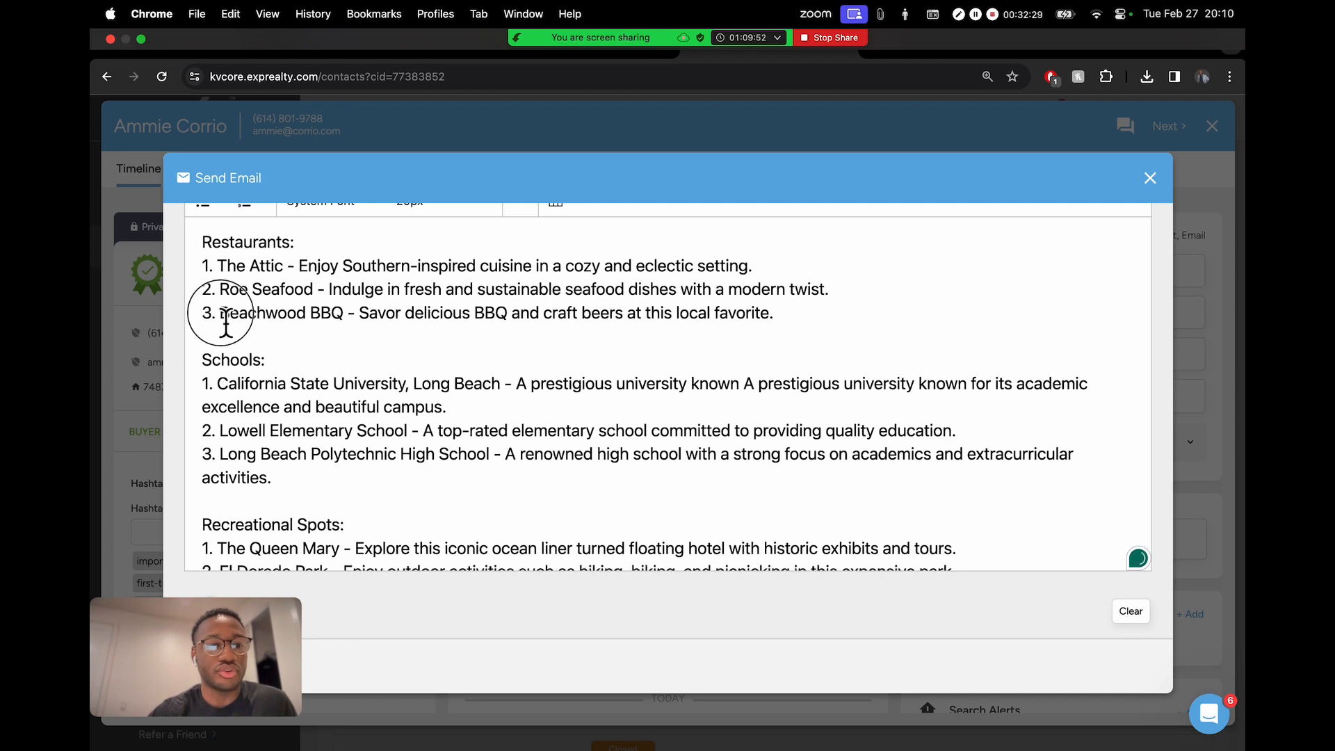
{"action": "scroll", "coordinate": [427, 433], "scroll_direction": "down", "scroll_amount": 1}
{"action": "scroll", "coordinate": [426, 433], "scroll_direction": "down", "scroll_amount": 4}
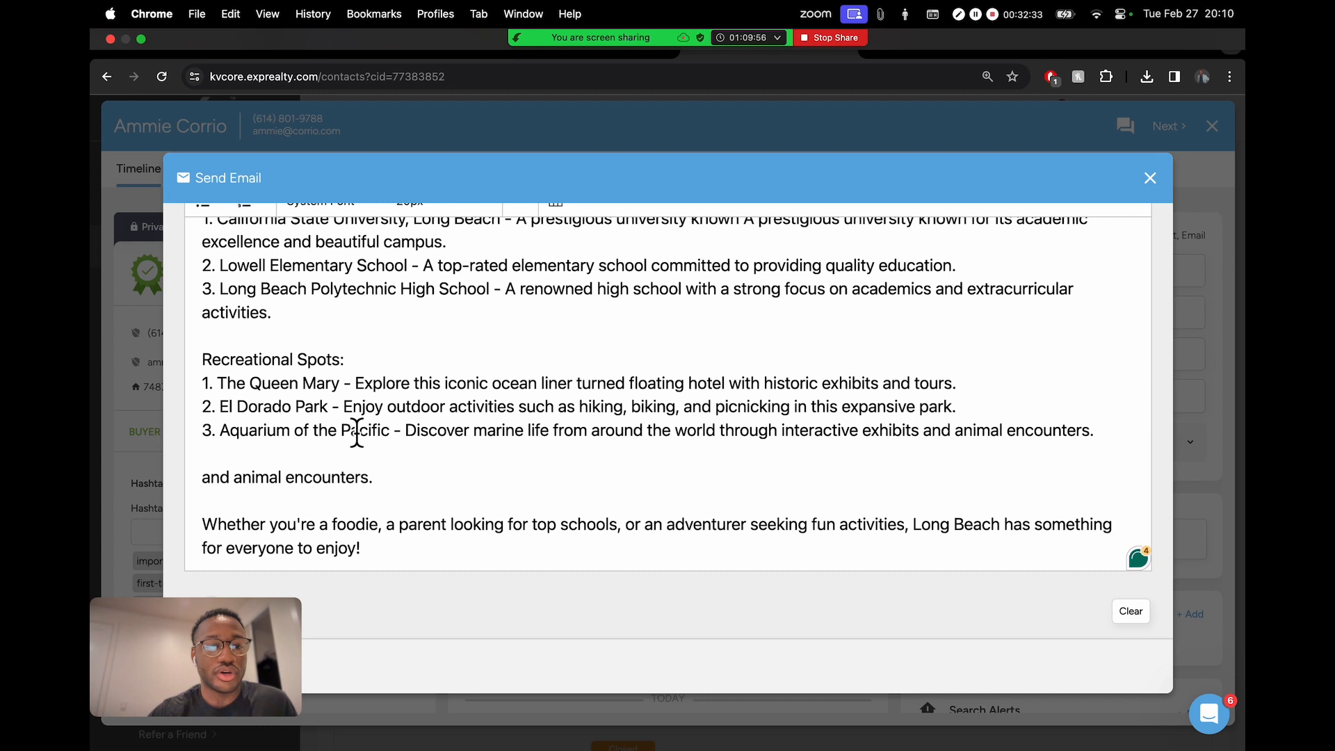
{"action": "scroll", "coordinate": [356, 433], "scroll_direction": "down", "scroll_amount": 5}
{"action": "scroll", "coordinate": [356, 433], "scroll_direction": "up", "scroll_amount": 12}
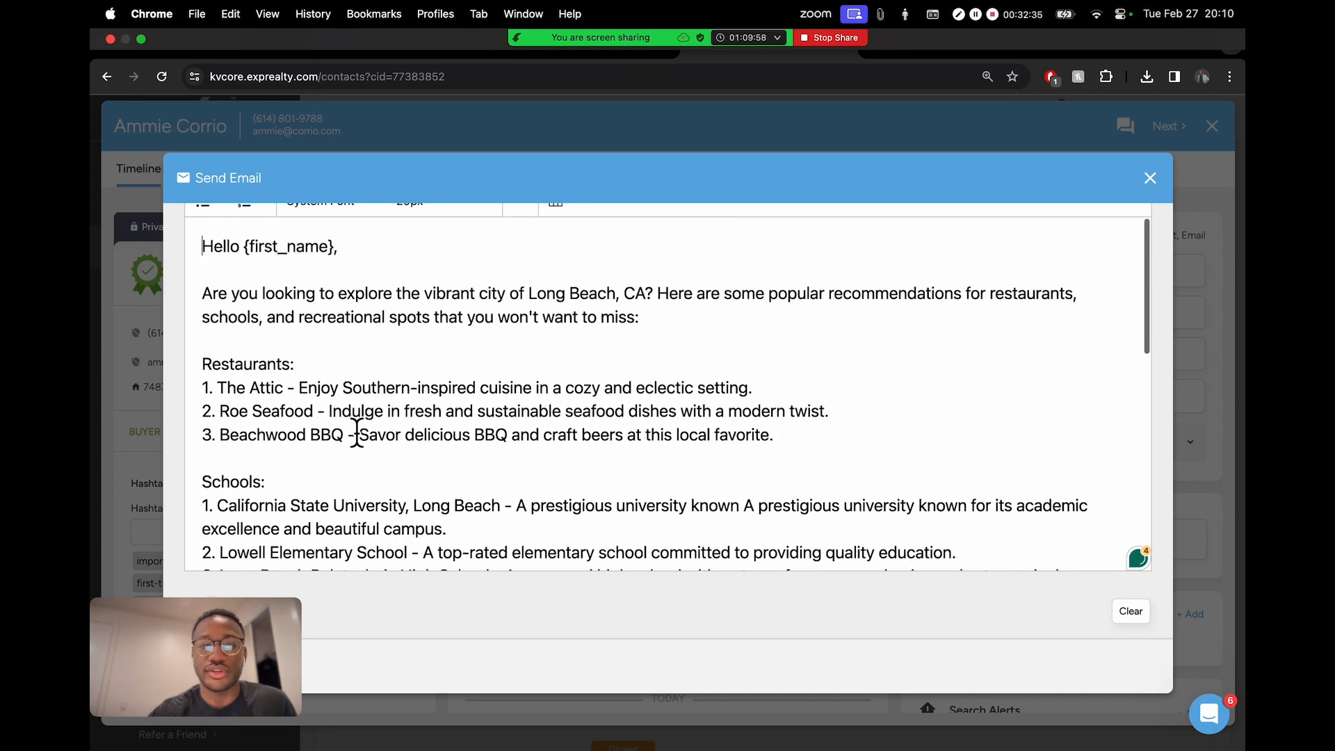
{"action": "scroll", "coordinate": [357, 432], "scroll_direction": "up", "scroll_amount": 6}
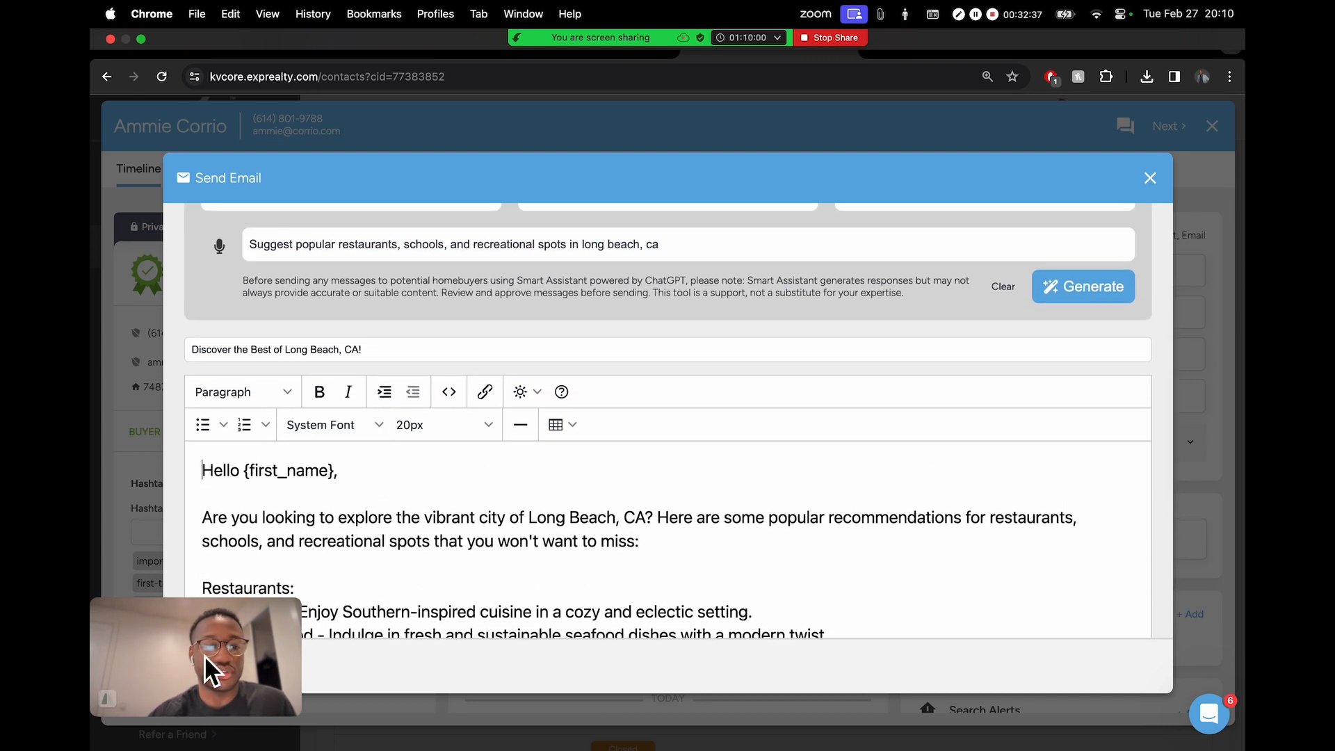
{"action": "left_click_drag", "start_coordinate": [204, 655], "coordinate": [199, 319]}
{"action": "scroll", "coordinate": [185, 663], "scroll_direction": "up", "scroll_amount": 5}
{"action": "scroll", "coordinate": [278, 495], "scroll_direction": "down", "scroll_amount": 5}
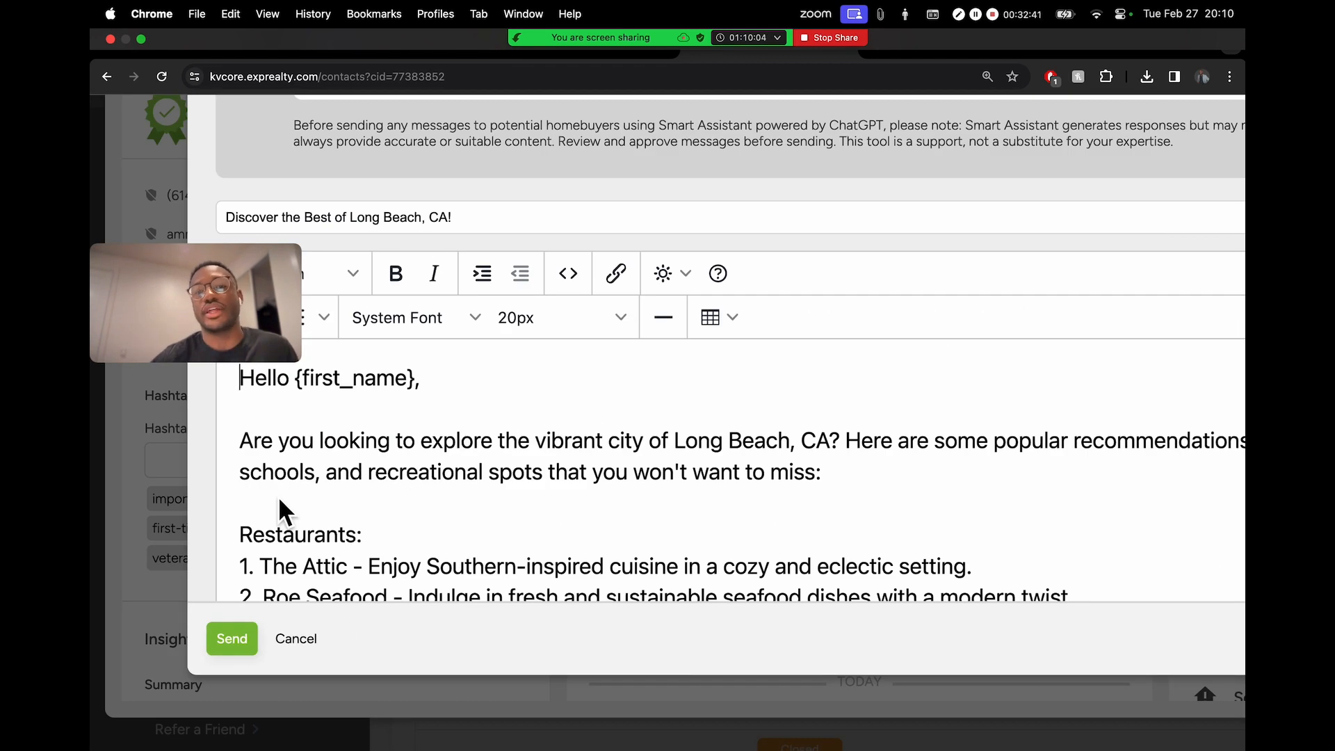
{"action": "scroll", "coordinate": [278, 495], "scroll_direction": "down", "scroll_amount": 2}
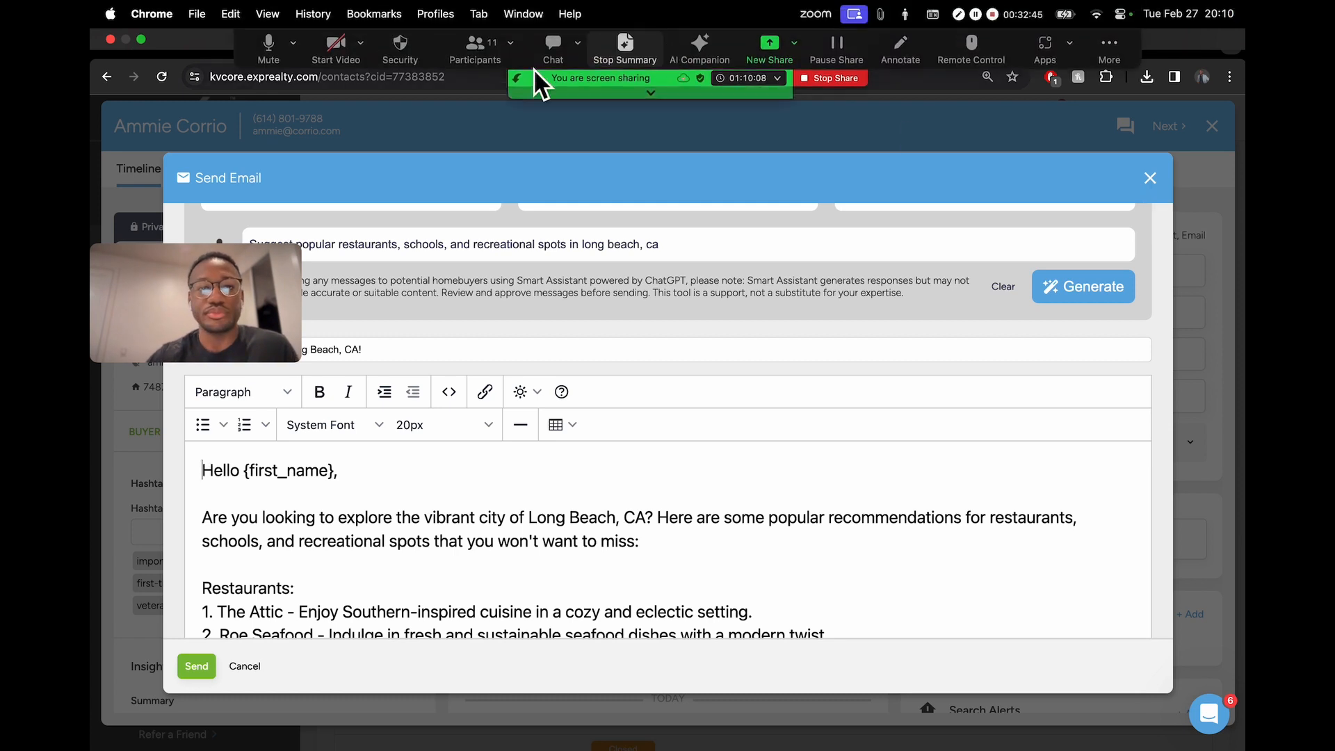
- Check the Zoom meeting's participants list and the messages in the meeting chat
{"action": "left_click", "coordinate": [485, 48]}
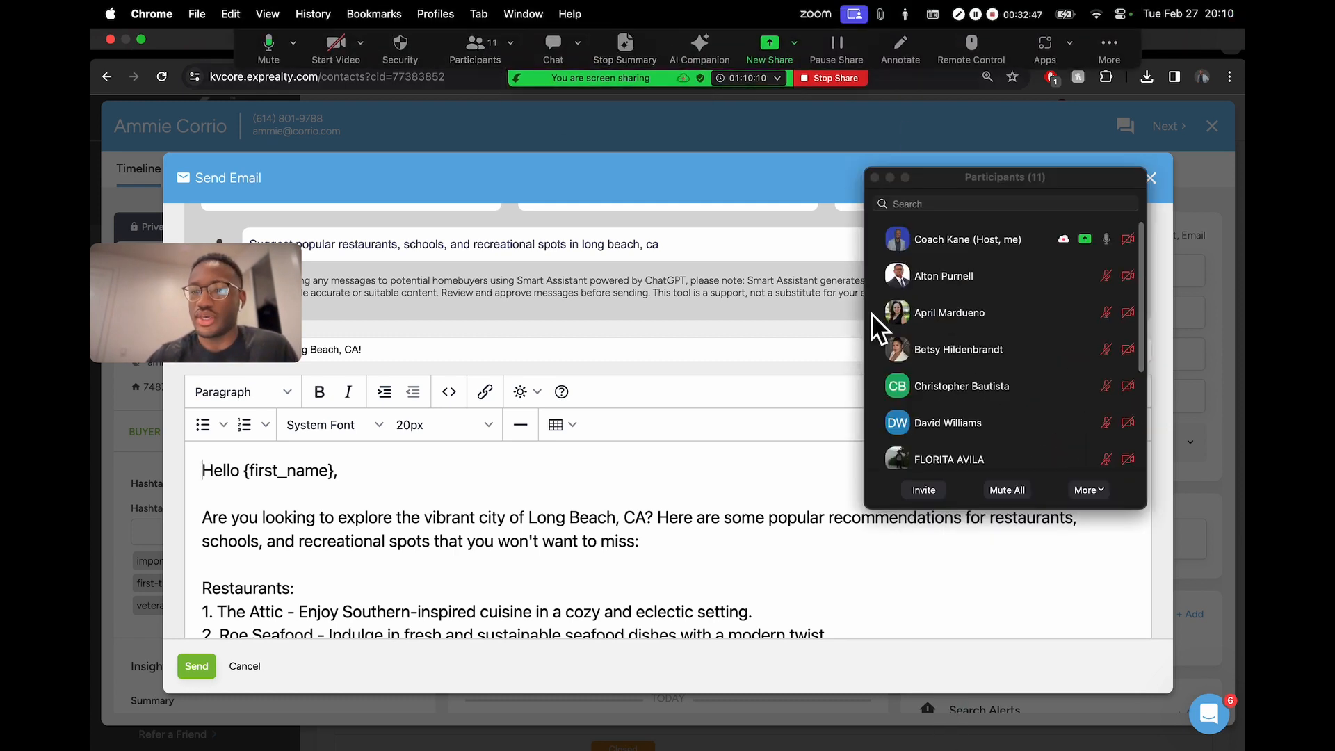
{"action": "scroll", "coordinate": [1054, 441], "scroll_direction": "down", "scroll_amount": 4}
{"action": "scroll", "coordinate": [1053, 441], "scroll_direction": "up", "scroll_amount": 4}
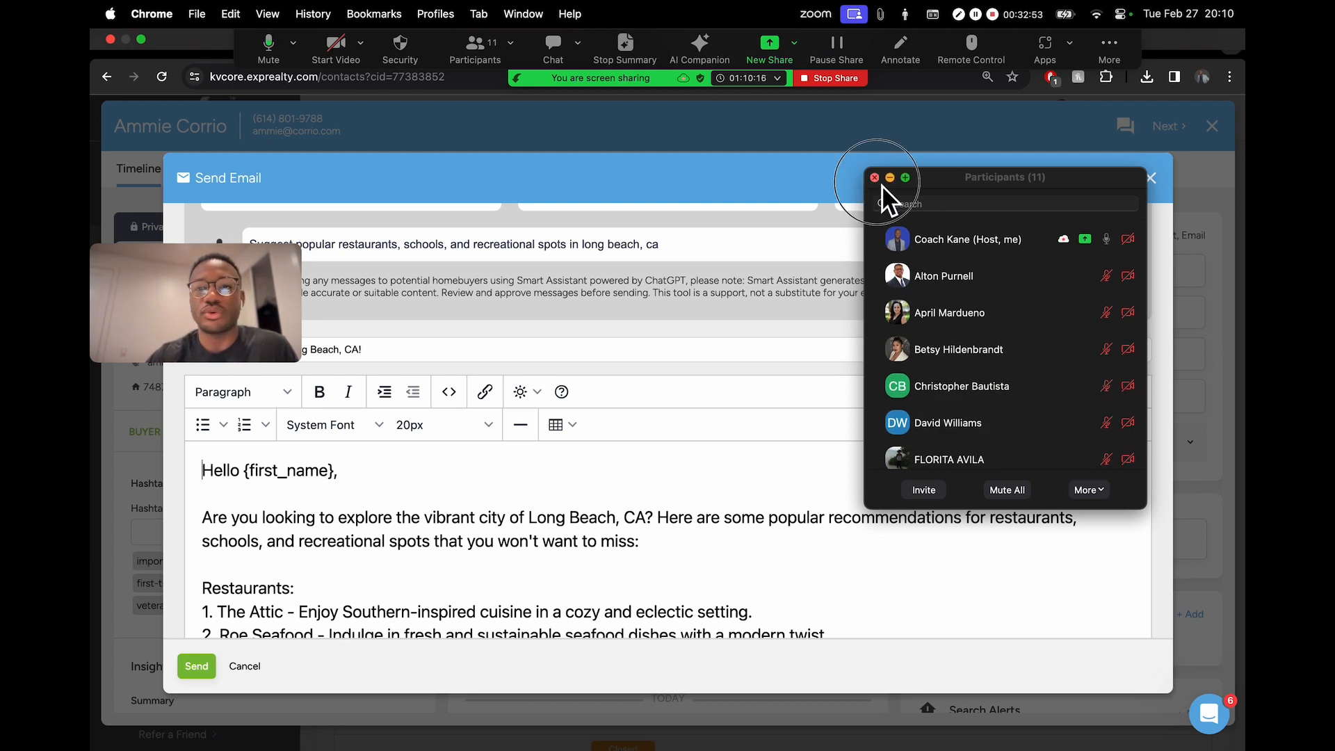
{"action": "left_click", "coordinate": [878, 180]}
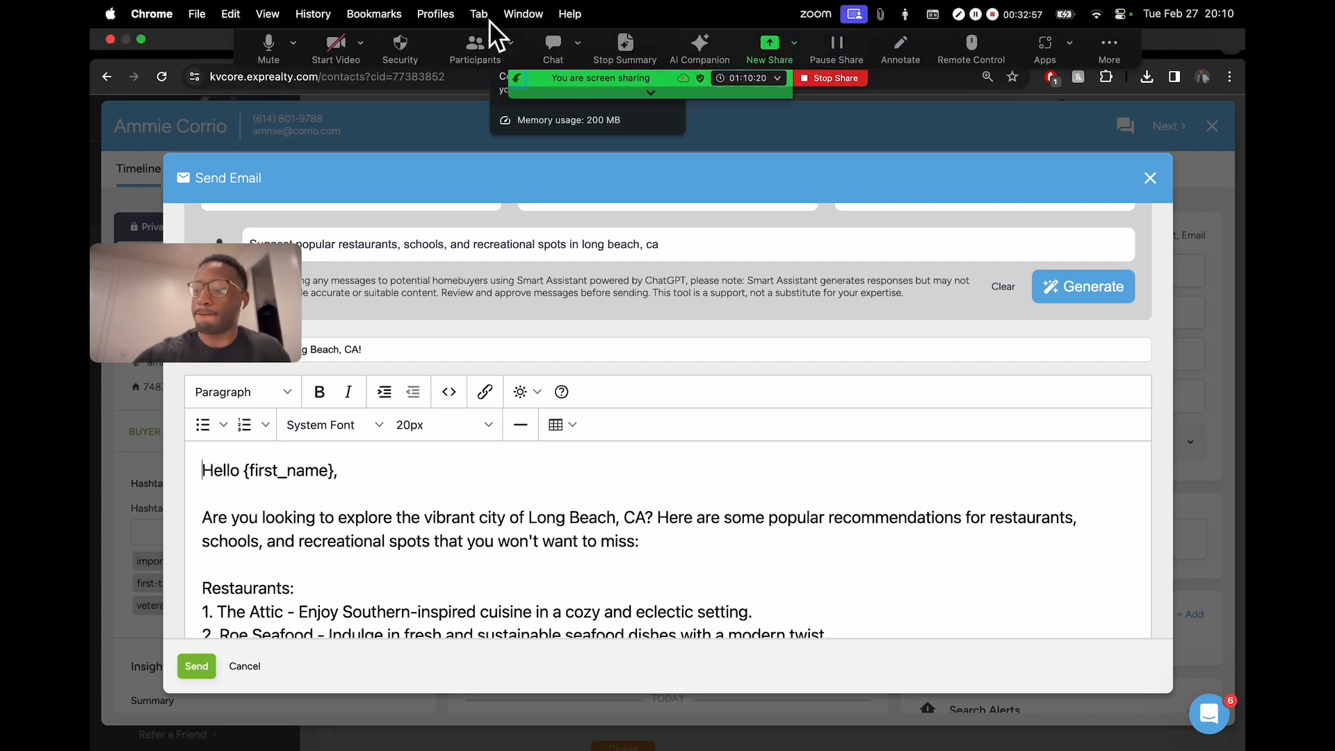
{"action": "left_click", "coordinate": [550, 43]}
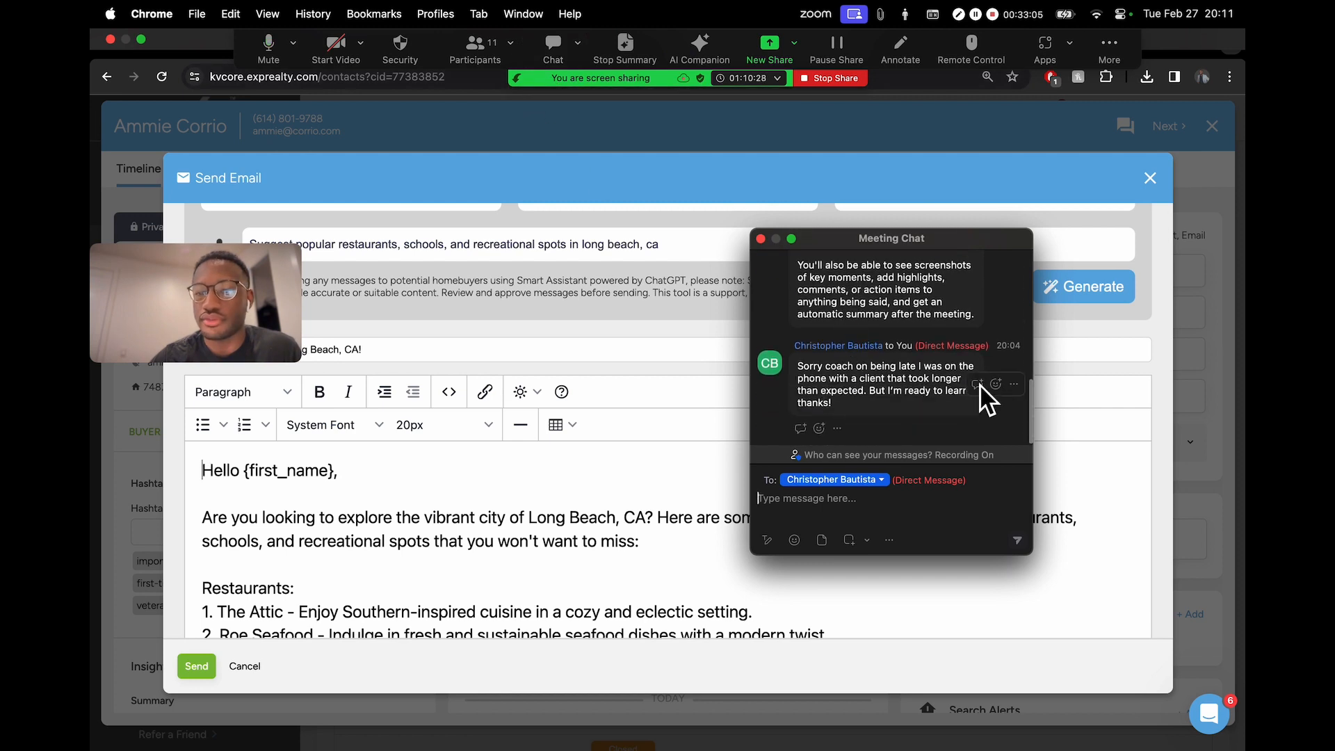
{"action": "left_click", "coordinate": [549, 36]}
- Look through the full list of meeting participants again and check the microphone options
{"action": "left_click", "coordinate": [496, 44]}
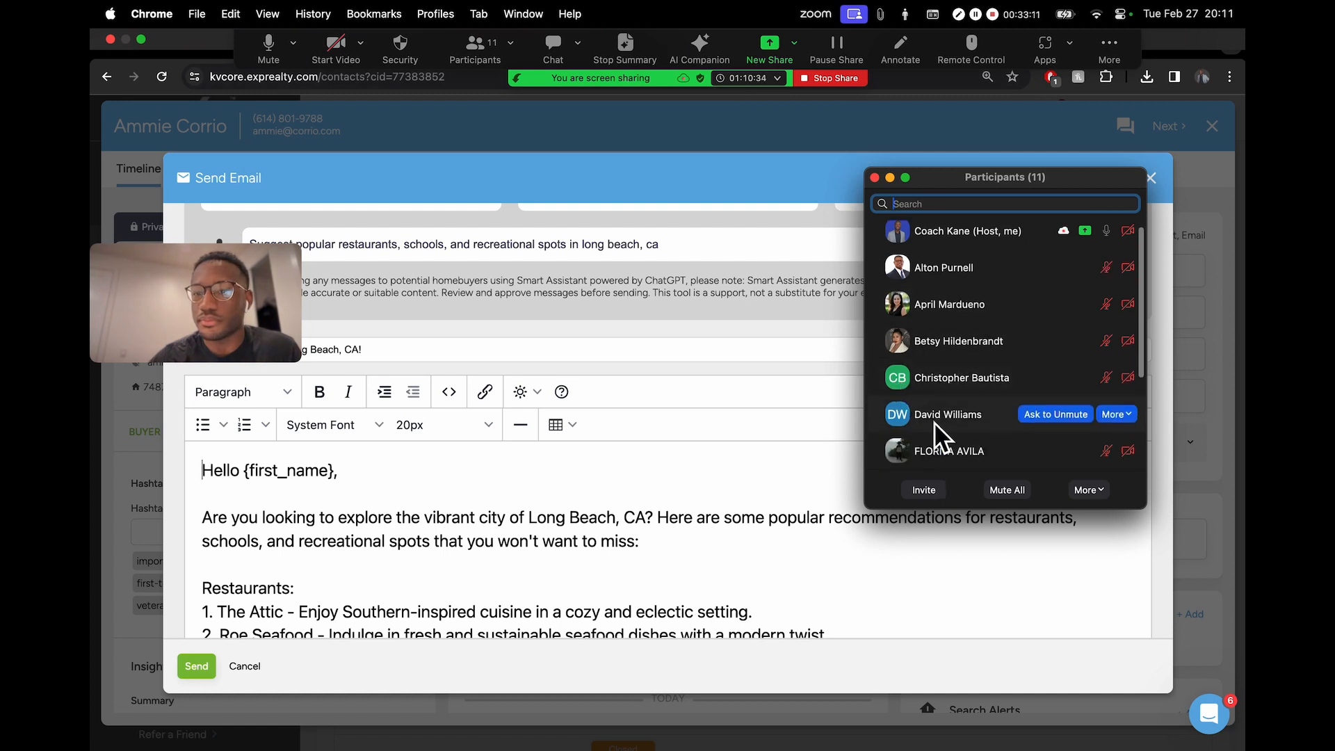
{"action": "scroll", "coordinate": [933, 423], "scroll_direction": "down", "scroll_amount": 5}
{"action": "scroll", "coordinate": [974, 406], "scroll_direction": "up", "scroll_amount": 6}
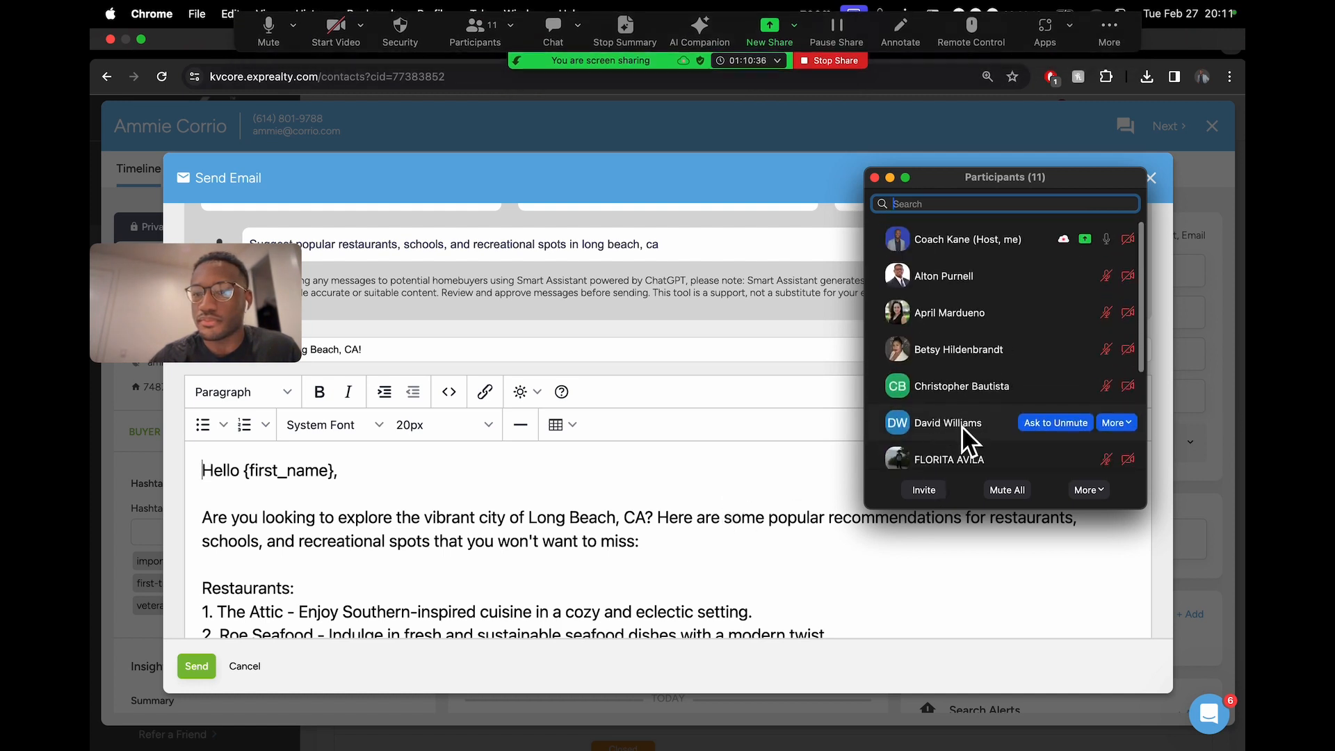
{"action": "scroll", "coordinate": [973, 299], "scroll_direction": "down", "scroll_amount": 5}
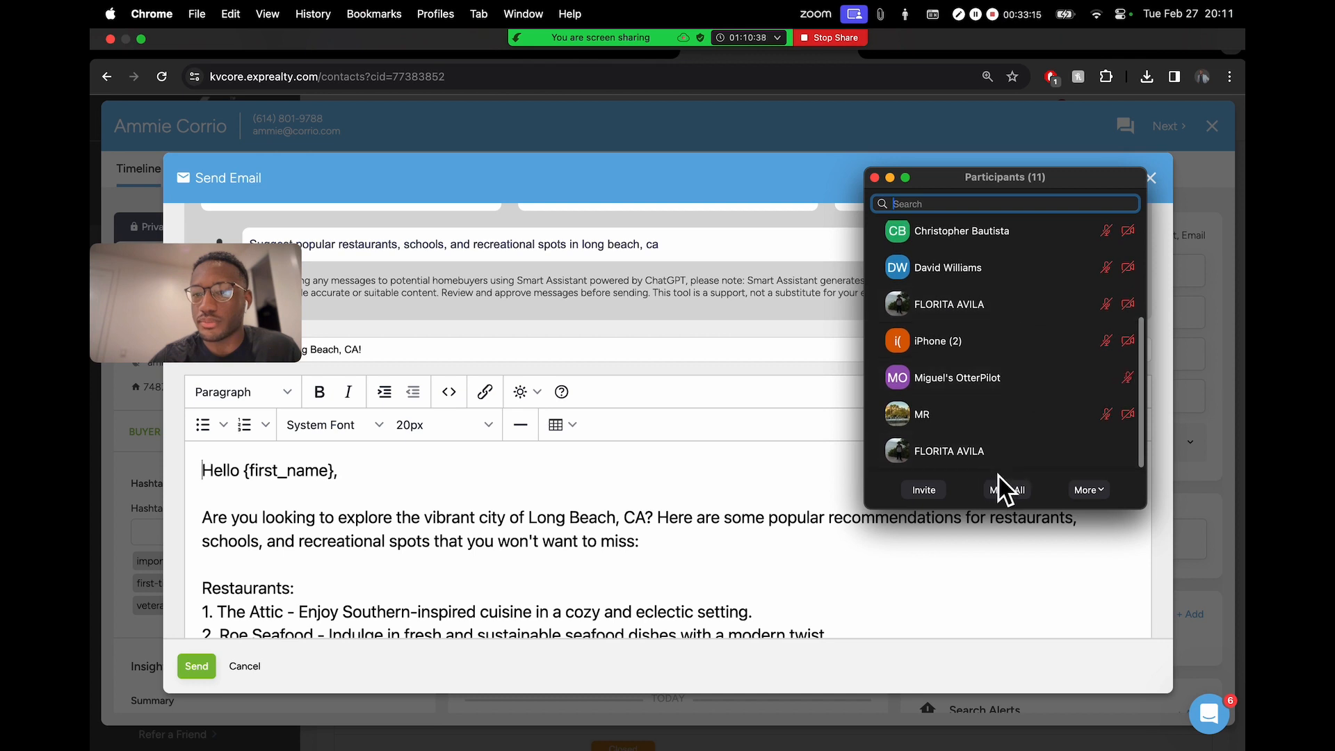
{"action": "mouse_move", "coordinate": [695, 35]}
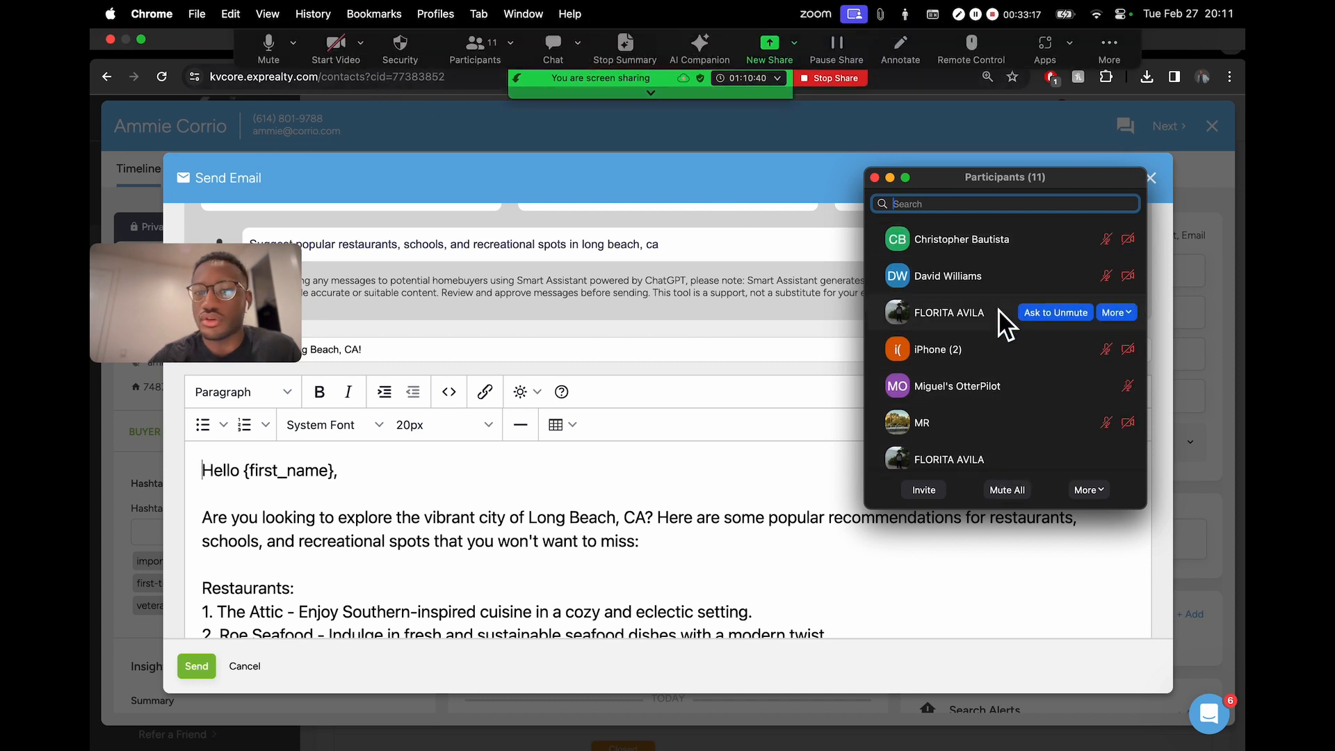
{"action": "scroll", "coordinate": [1032, 339], "scroll_direction": "down", "scroll_amount": 1}
{"action": "mouse_move", "coordinate": [1064, 457]}
{"action": "left_click", "coordinate": [1114, 451]}
{"action": "left_click", "coordinate": [440, 144]}
{"action": "left_click", "coordinate": [292, 43]}
{"action": "left_click", "coordinate": [297, 43]}
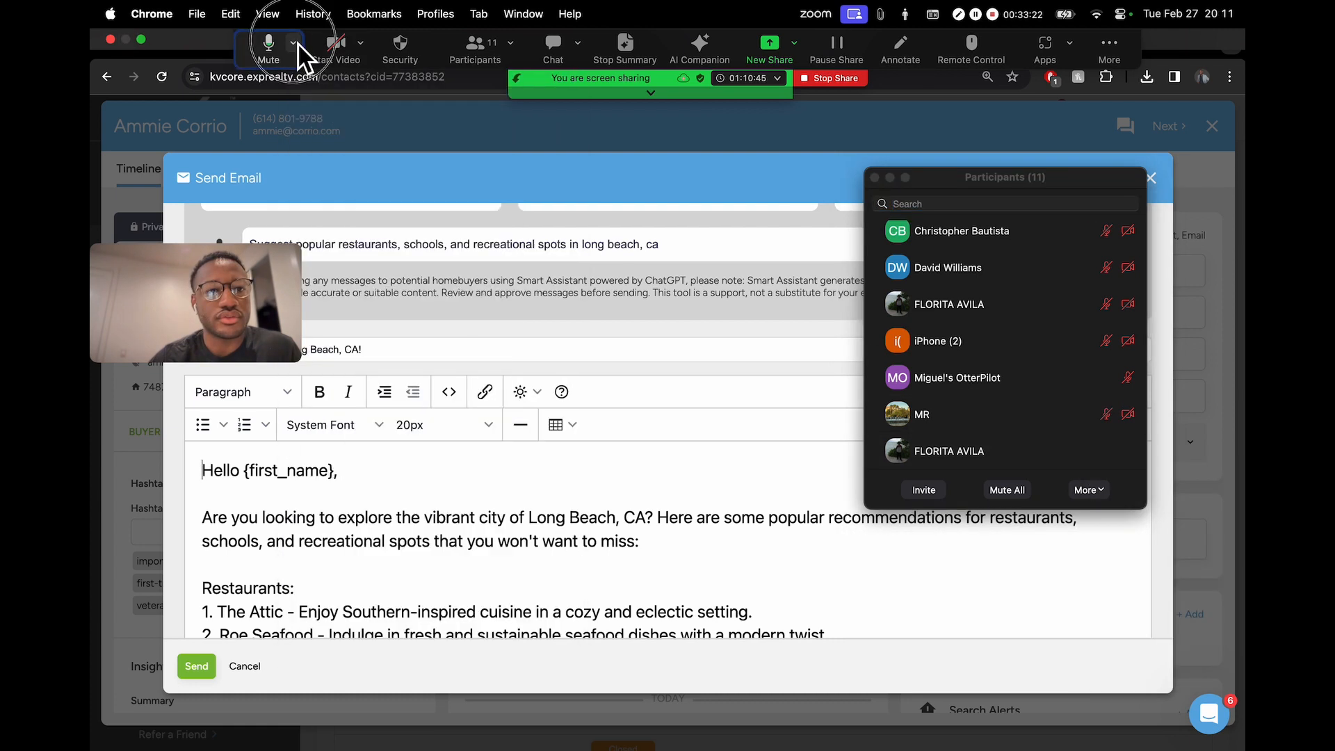
- Close the participants list and leave the email composer without sending the generated draft
{"action": "left_click", "coordinate": [874, 178]}
{"action": "left_click", "coordinate": [1151, 179]}
{"action": "left_click", "coordinate": [636, 416]}
- Reopen the meeting's participants list, look through all the attendees and put the list away
{"action": "mouse_move", "coordinate": [470, 2]}
{"action": "left_click", "coordinate": [451, 57]}
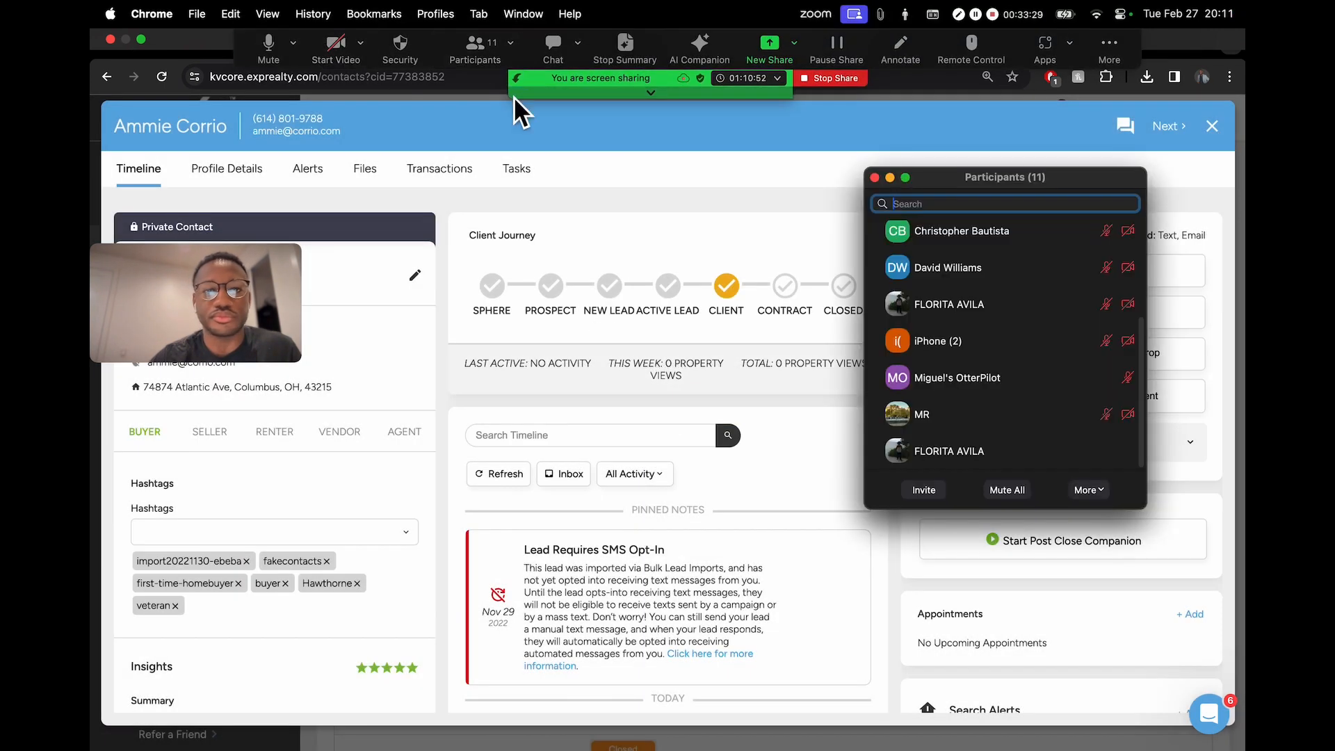
{"action": "scroll", "coordinate": [993, 426], "scroll_direction": "up", "scroll_amount": 4}
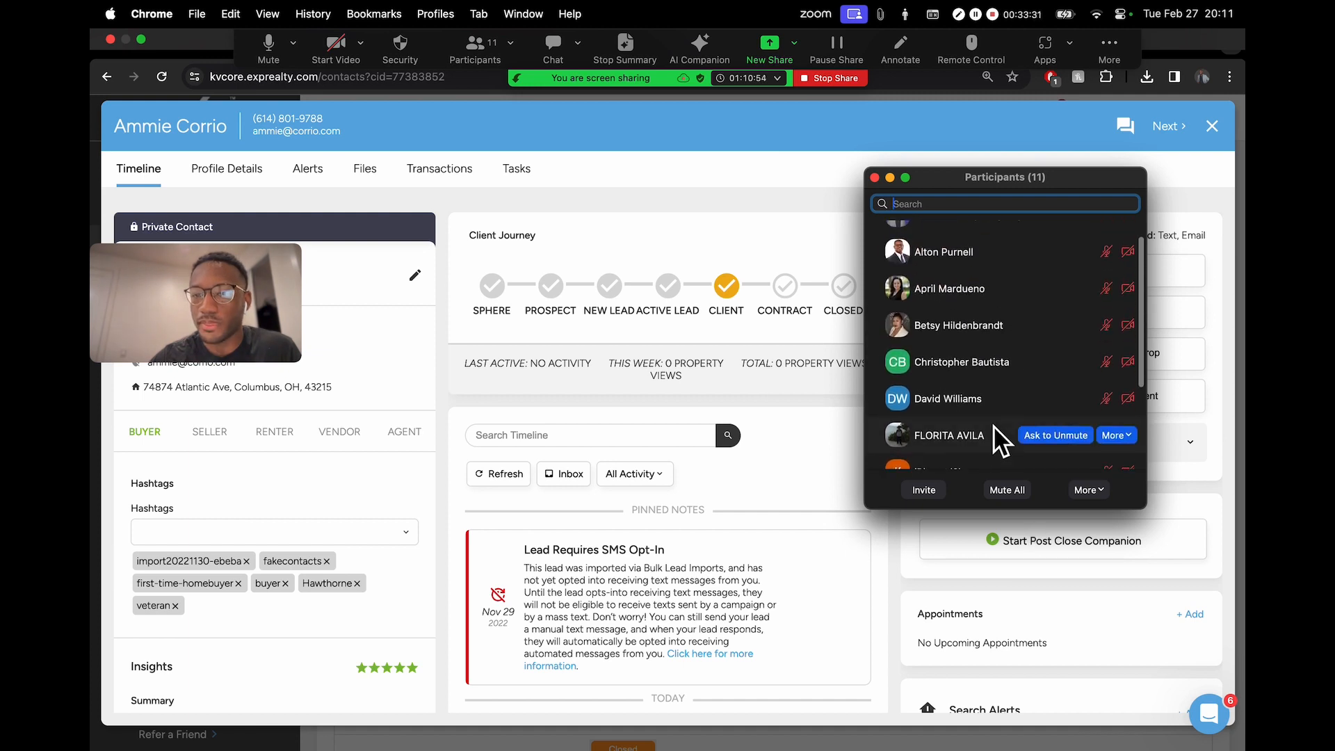
{"action": "scroll", "coordinate": [959, 333], "scroll_direction": "down", "scroll_amount": 5}
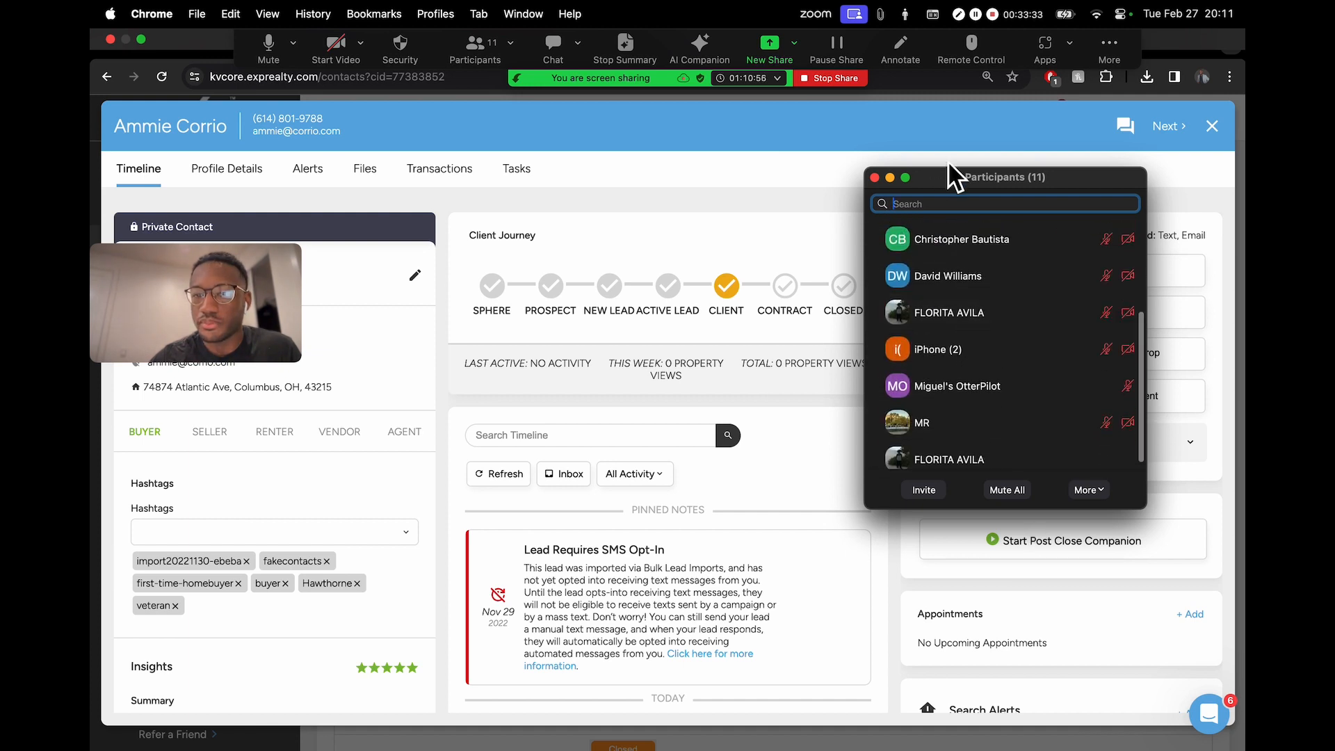
{"action": "scroll", "coordinate": [979, 349], "scroll_direction": "up", "scroll_amount": 3}
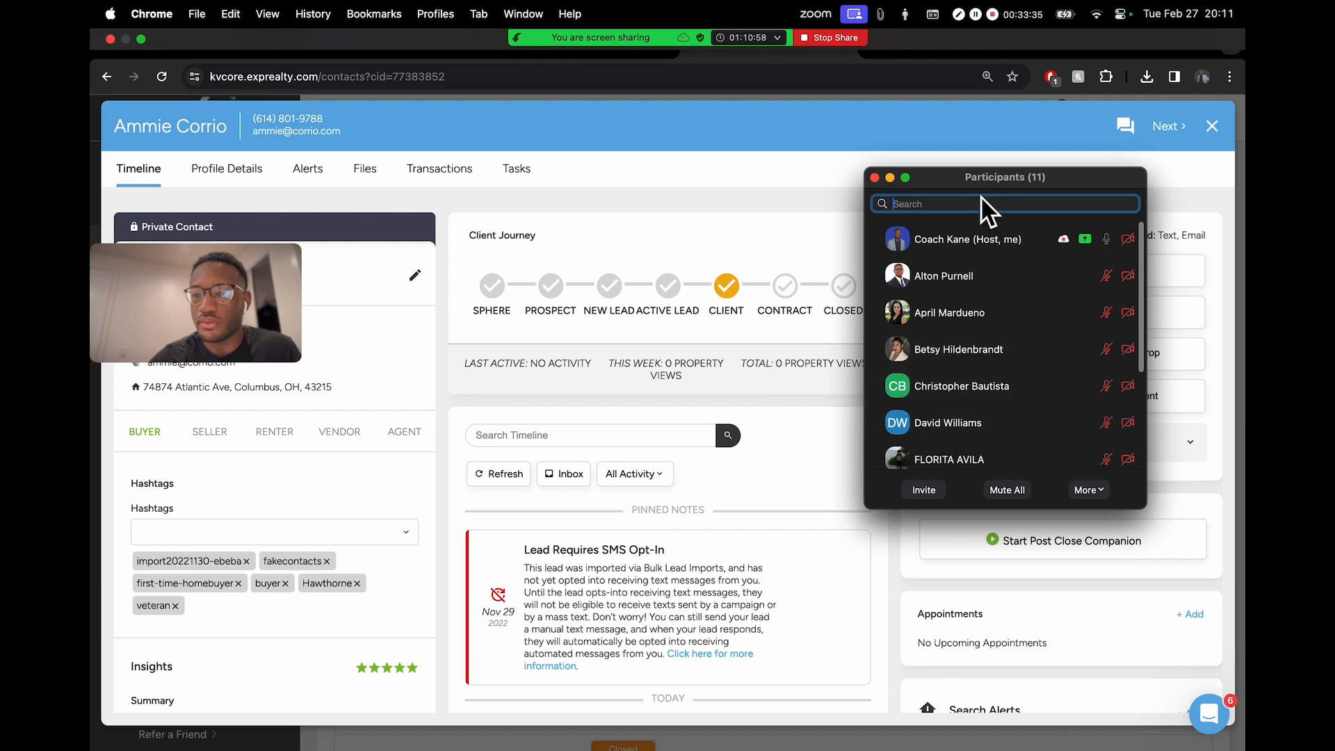
{"action": "left_click", "coordinate": [890, 179]}
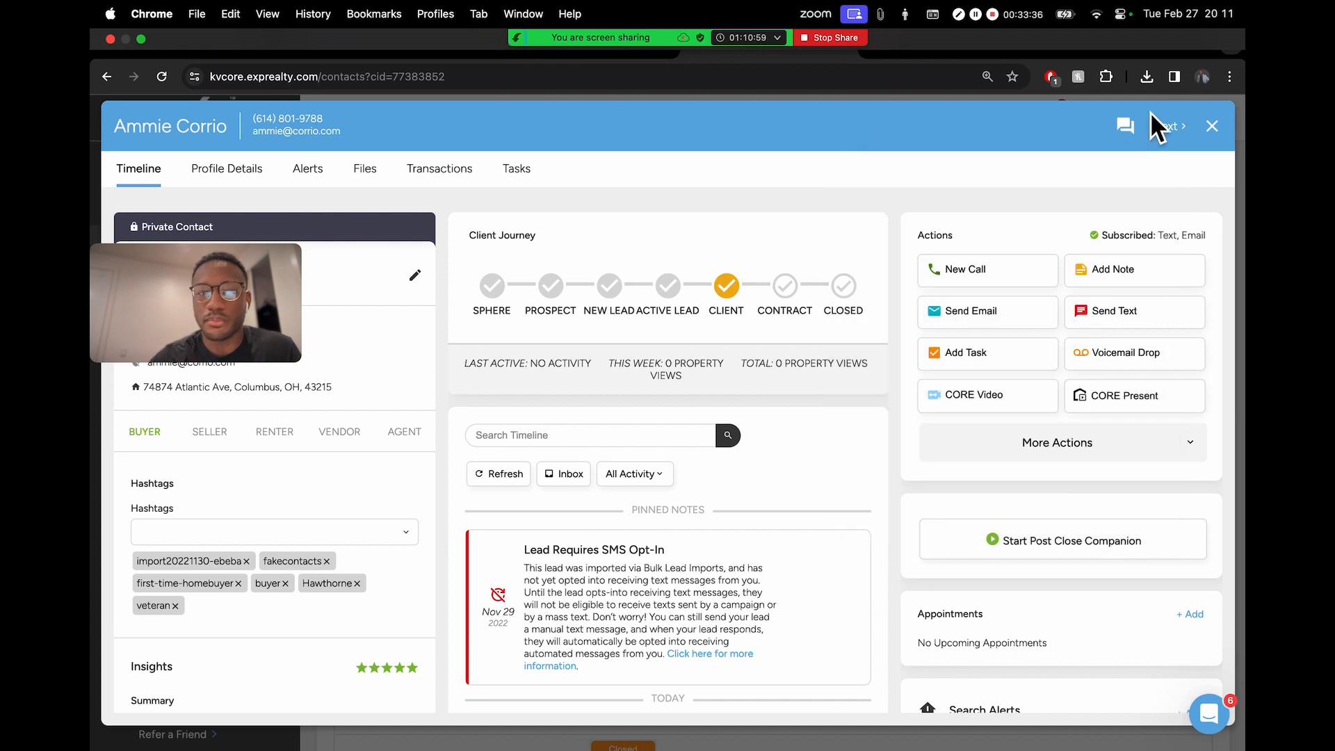
- Close the contact's record and go back to the CRM dashboard
{"action": "left_click", "coordinate": [1214, 127]}
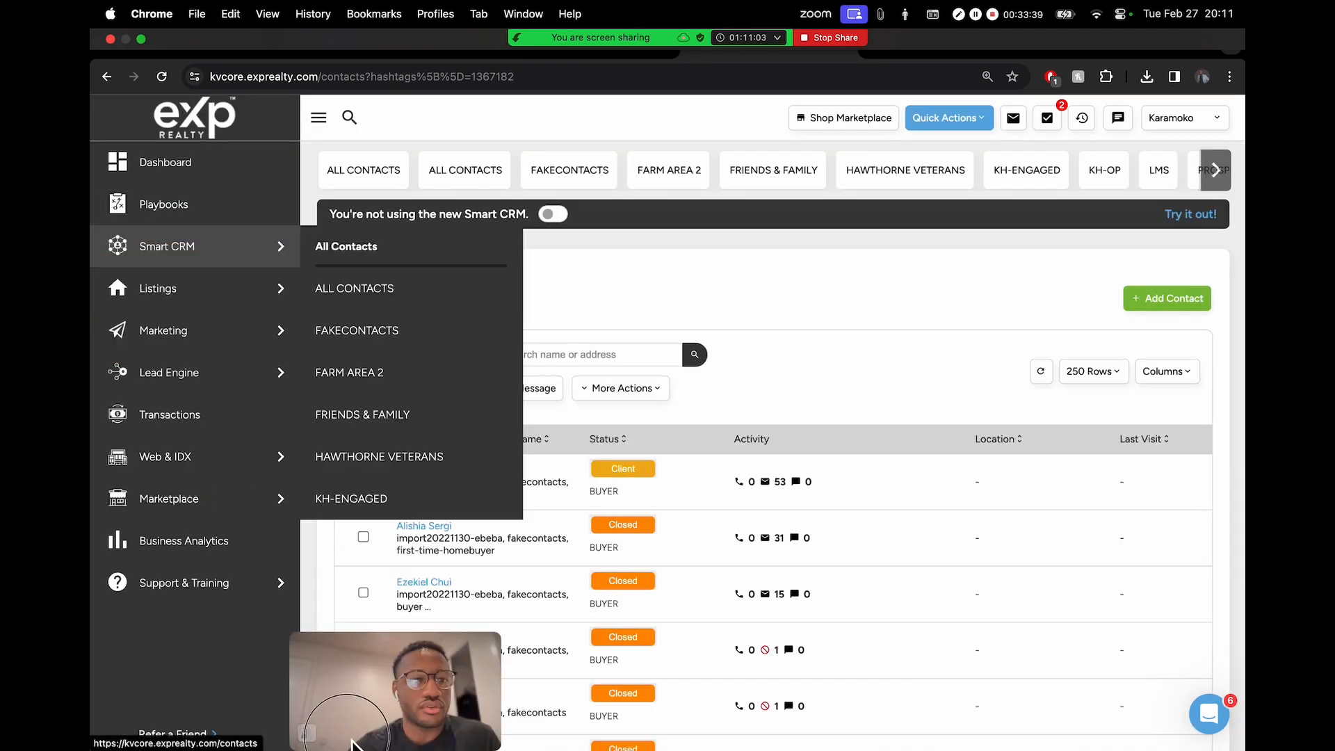
{"action": "left_click", "coordinate": [177, 174]}
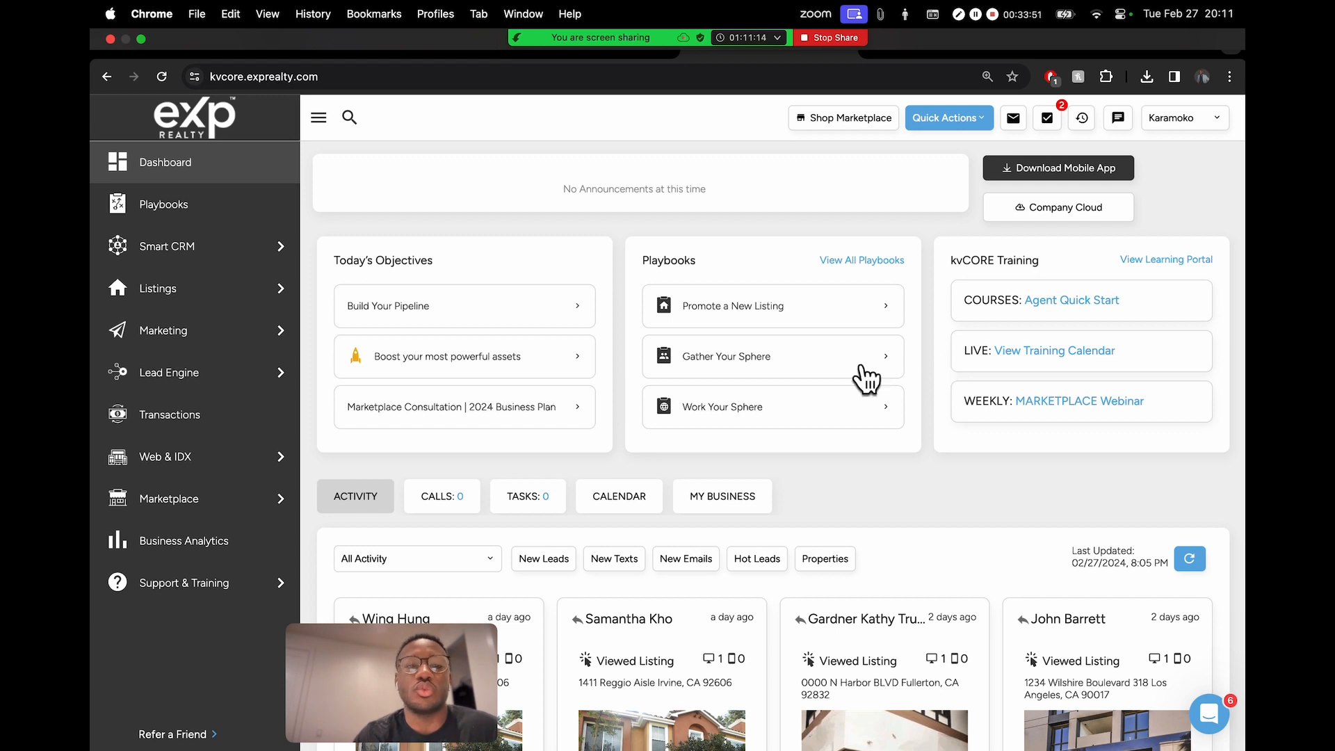
{"action": "left_click_drag", "start_coordinate": [358, 713], "coordinate": [1024, 526]}
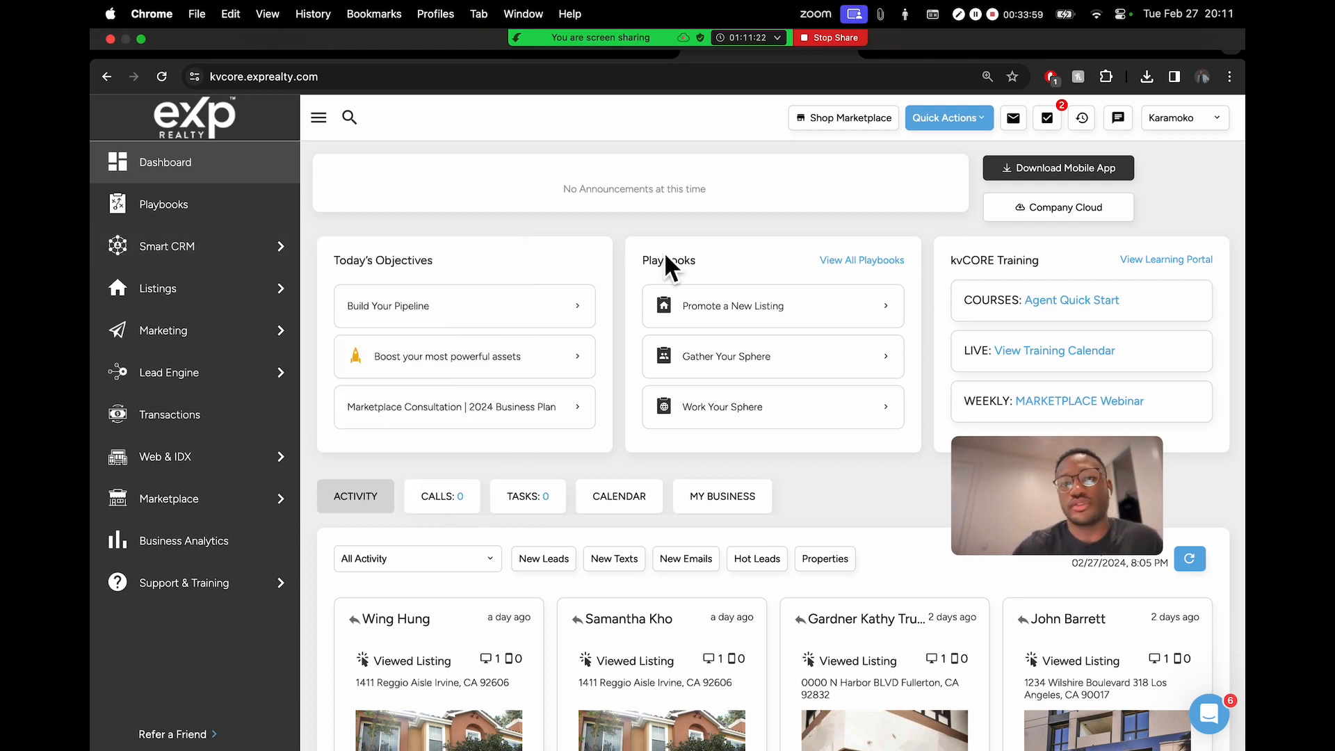
- Open the Smart CRM list of contacts tagged fakecontacts
{"action": "mouse_move", "coordinate": [228, 249]}
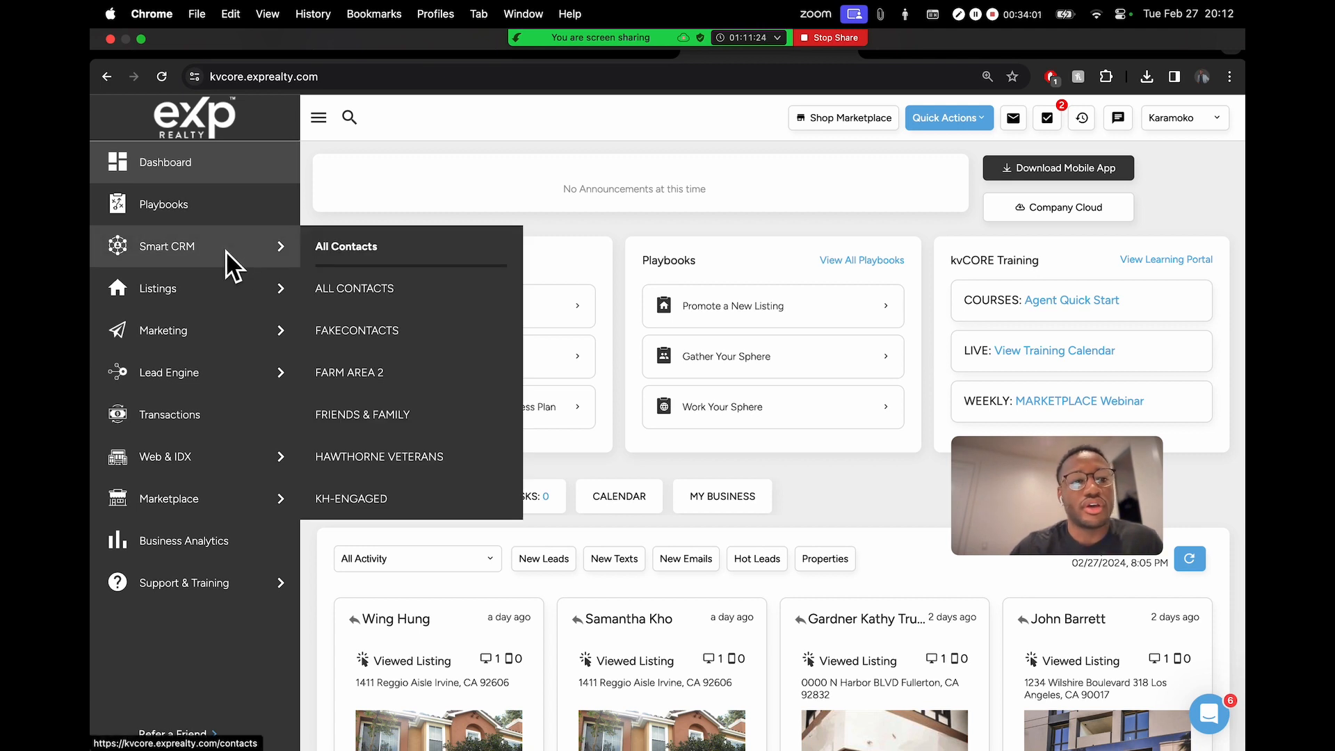
{"action": "left_click", "coordinate": [140, 247]}
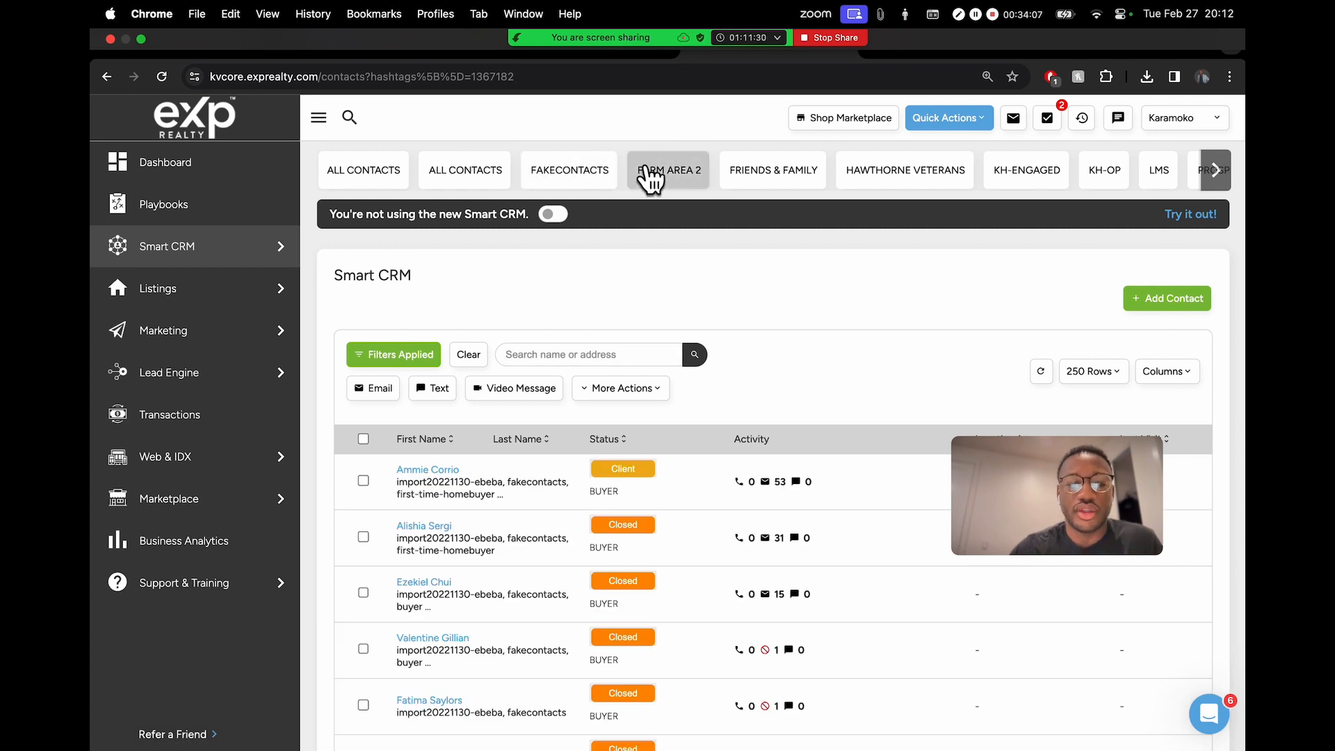
{"action": "left_click_drag", "start_coordinate": [1075, 470], "coordinate": [1085, 205]}
{"action": "scroll", "coordinate": [454, 357], "scroll_direction": "down", "scroll_amount": 3}
{"action": "scroll", "coordinate": [800, 243], "scroll_direction": "up", "scroll_amount": 3}
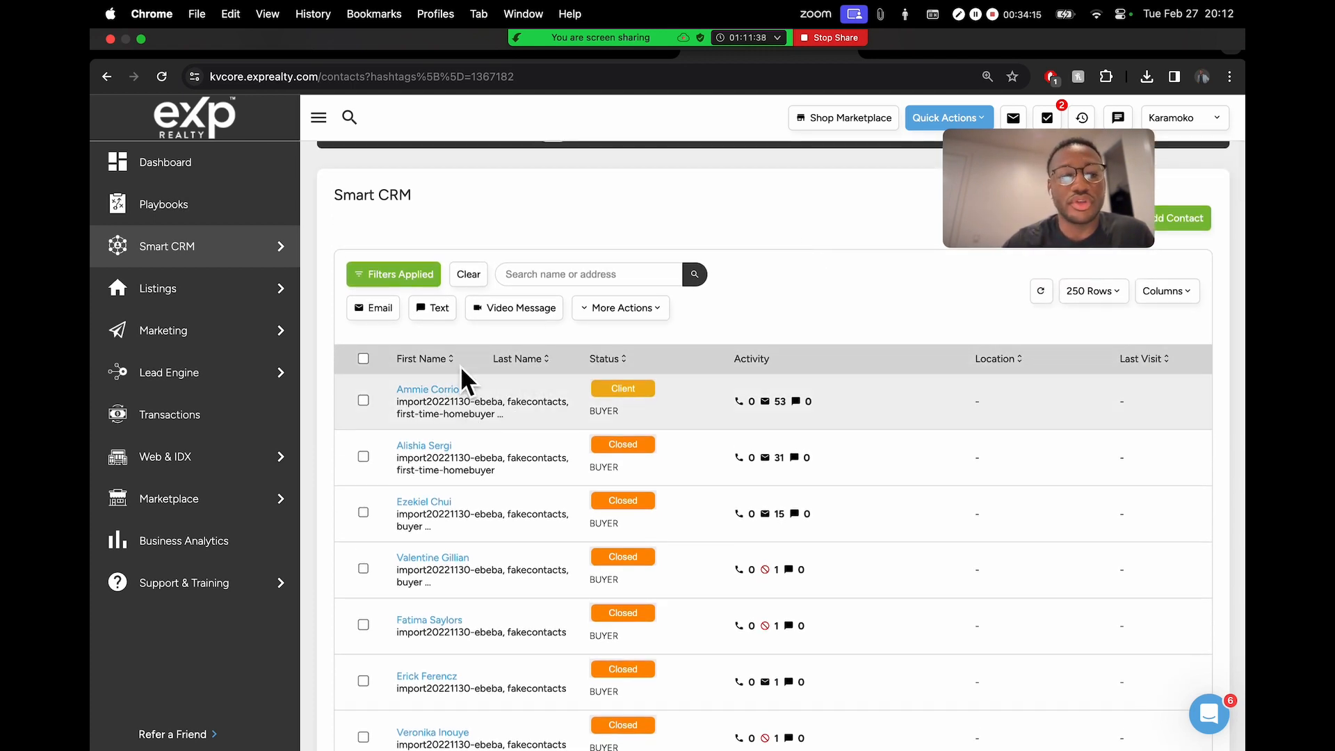
- Select the first four contacts in the Smart CRM list
{"action": "scroll", "coordinate": [467, 398], "scroll_direction": "down", "scroll_amount": 3}
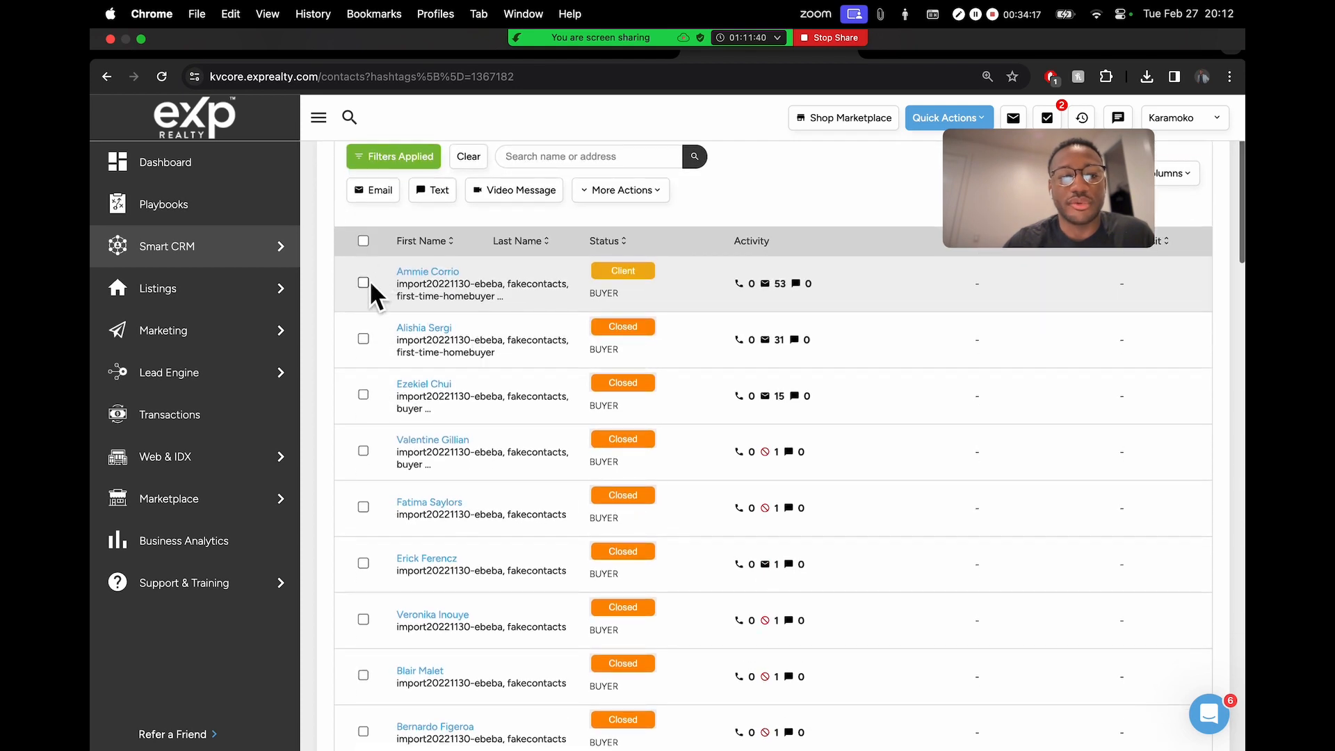
{"action": "left_click", "coordinate": [364, 341]}
{"action": "left_click", "coordinate": [364, 396]}
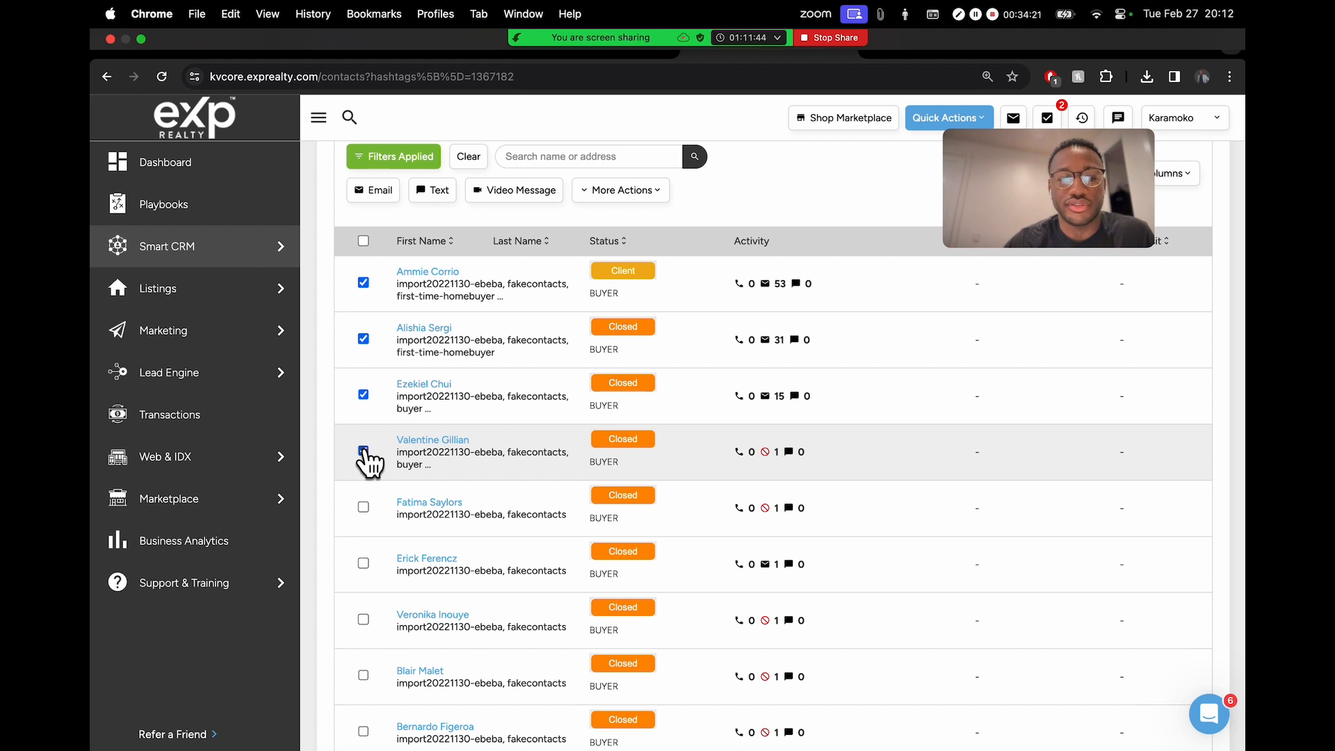
- Look over the rest of the contact list and the bulk email, text and video message actions above it
{"action": "scroll", "coordinate": [423, 494], "scroll_direction": "down", "scroll_amount": 12}
{"action": "scroll", "coordinate": [416, 499], "scroll_direction": "down", "scroll_amount": 3}
{"action": "scroll", "coordinate": [440, 513], "scroll_direction": "up", "scroll_amount": 15}
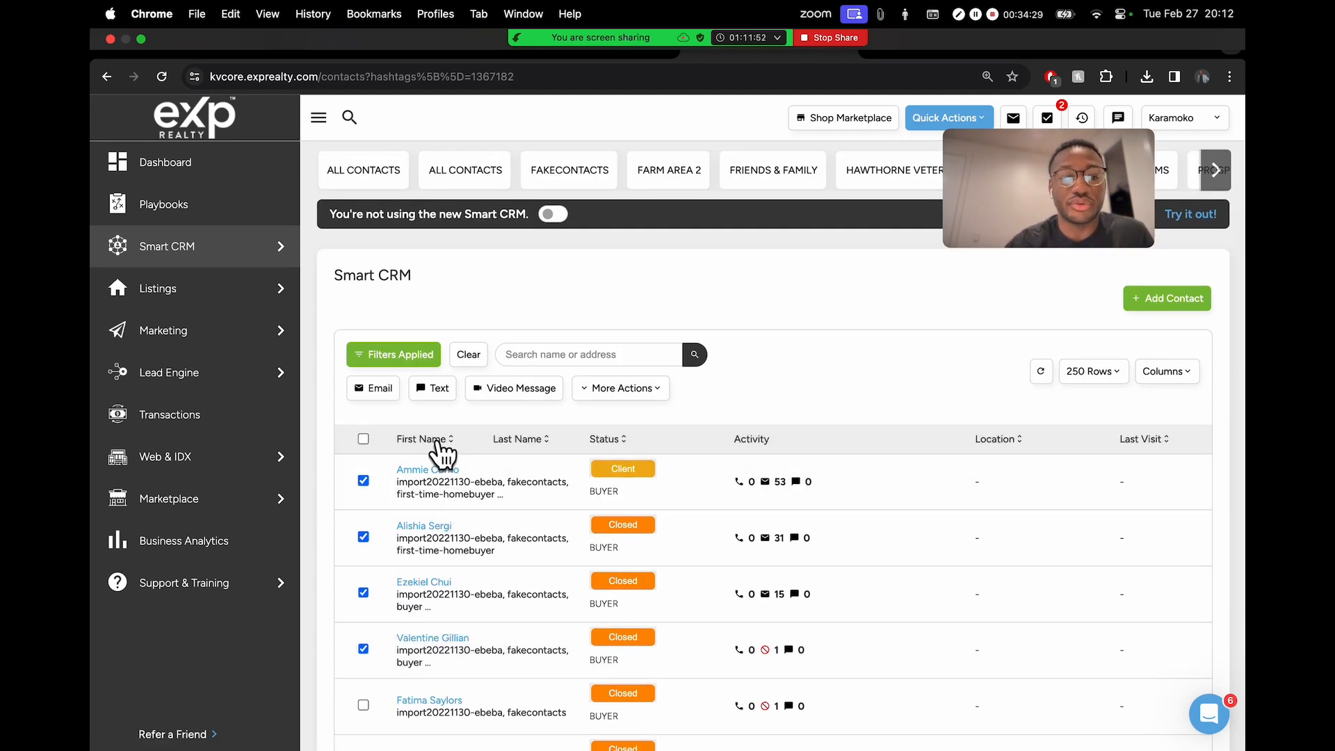
{"action": "scroll", "coordinate": [443, 455], "scroll_direction": "up", "scroll_amount": 5}
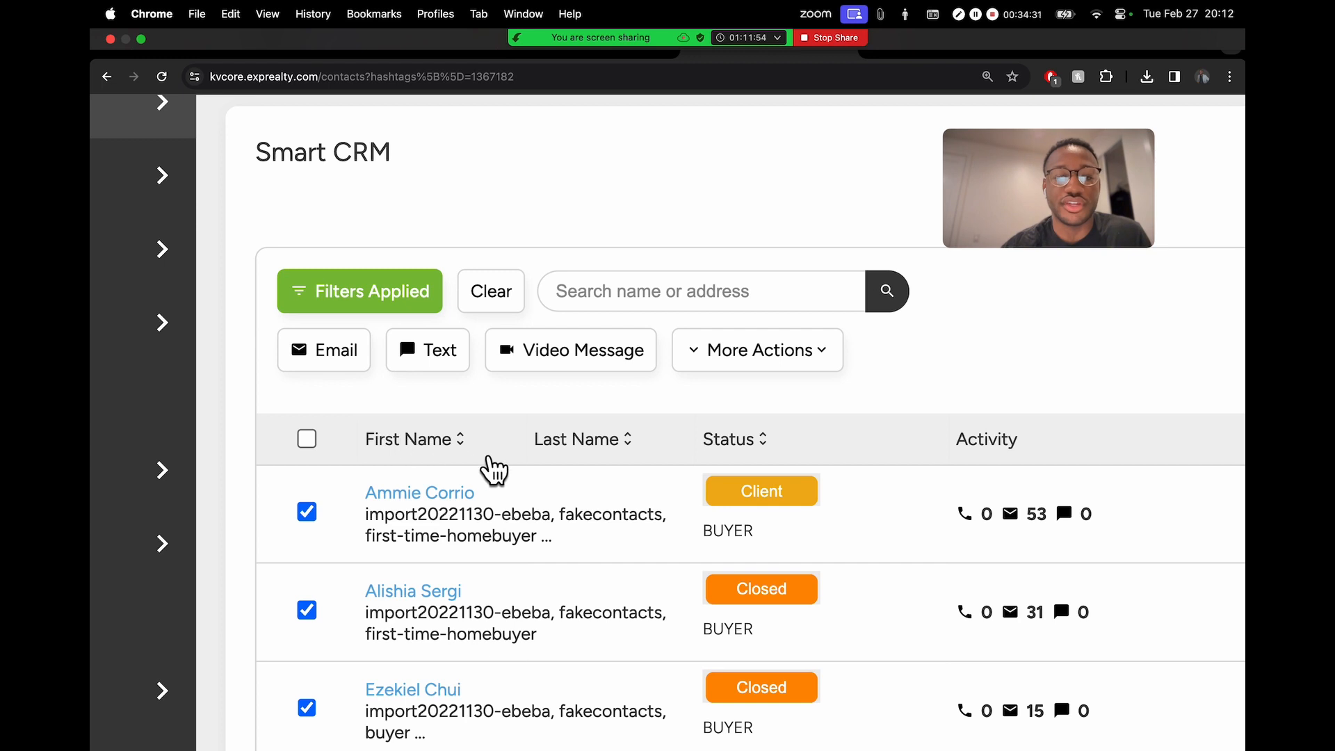
{"action": "scroll", "coordinate": [492, 469], "scroll_direction": "down", "scroll_amount": 5}
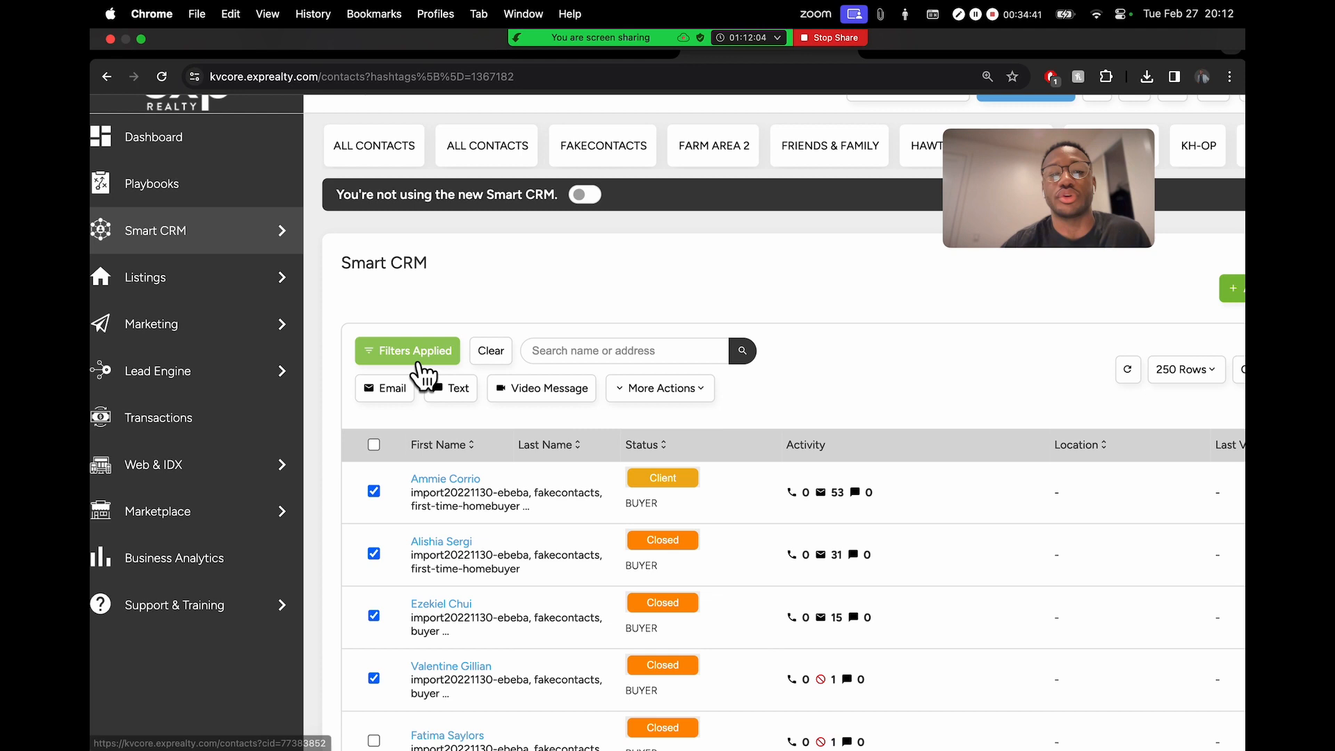
{"action": "scroll", "coordinate": [511, 477], "scroll_direction": "down", "scroll_amount": 2}
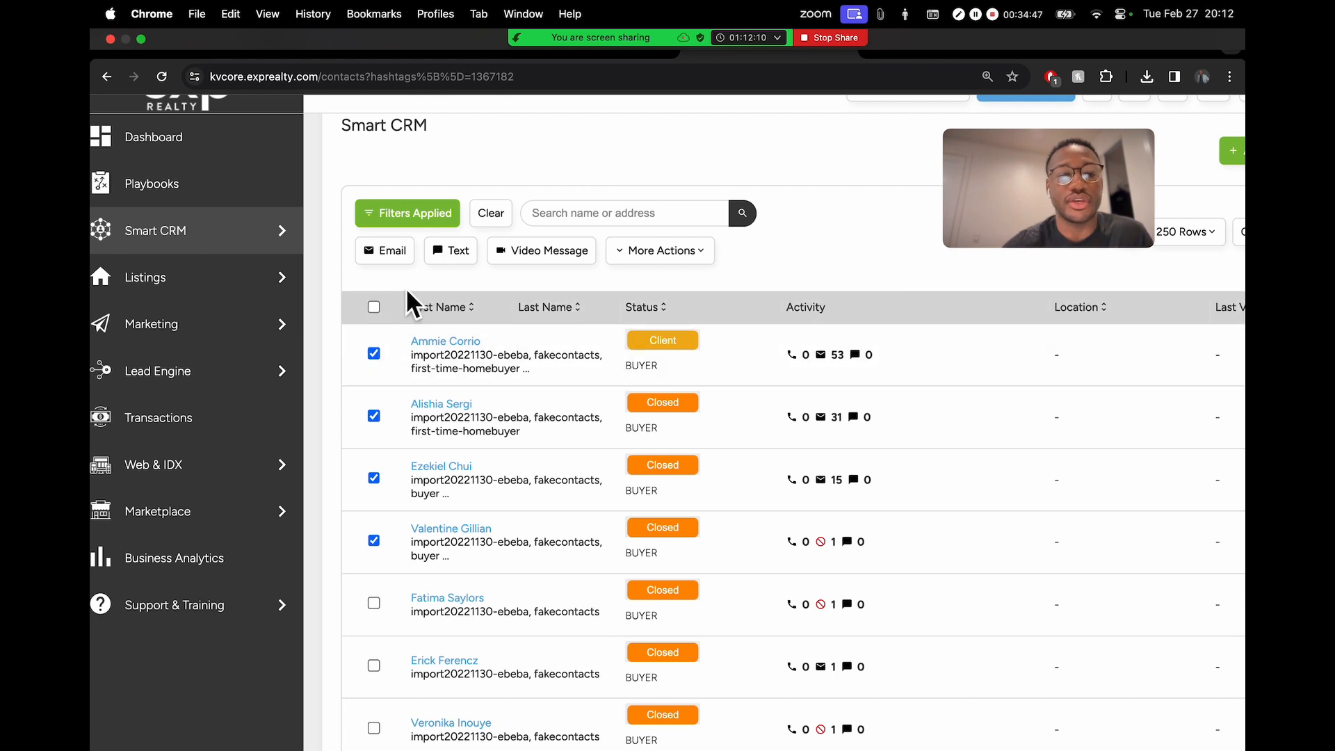
- Select all contacts in the fakecontacts list, review the list to its end, and clear the whole selection
{"action": "left_click", "coordinate": [376, 307]}
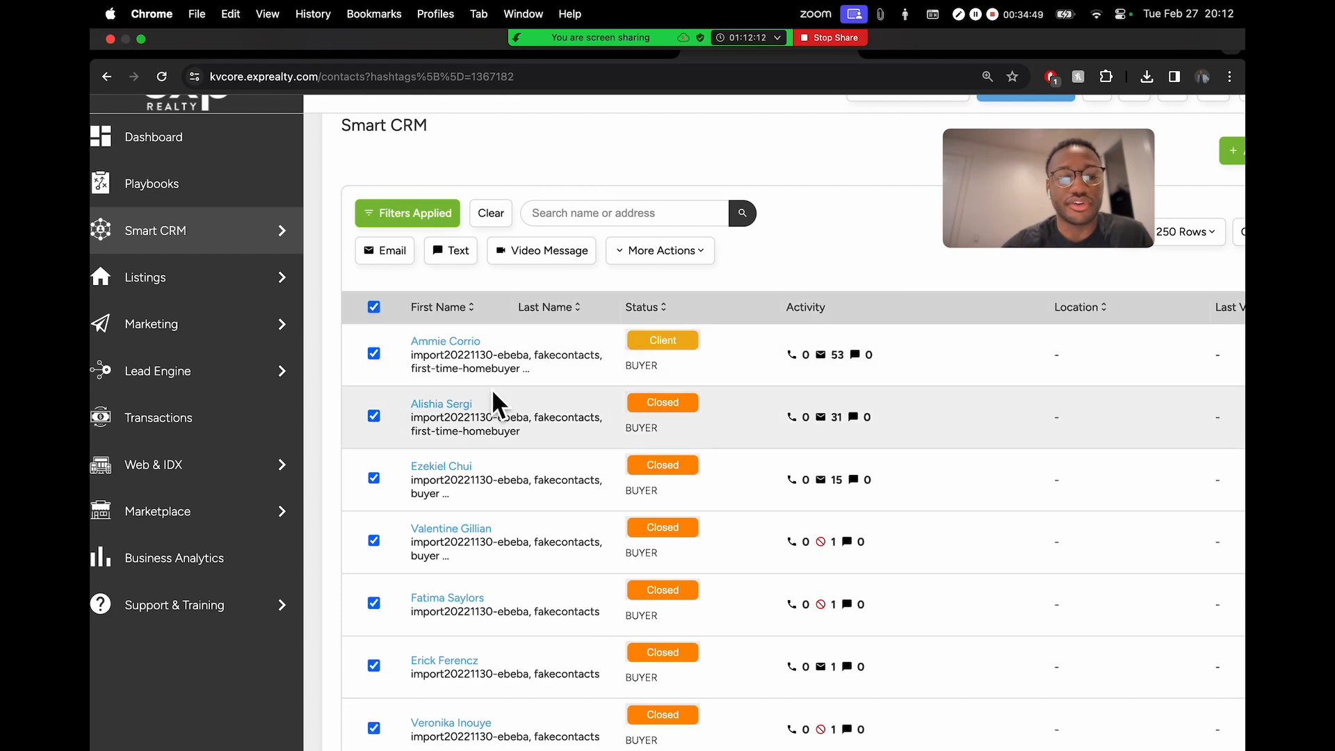
{"action": "scroll", "coordinate": [492, 388], "scroll_direction": "down", "scroll_amount": 8}
{"action": "scroll", "coordinate": [494, 393], "scroll_direction": "down", "scroll_amount": 10}
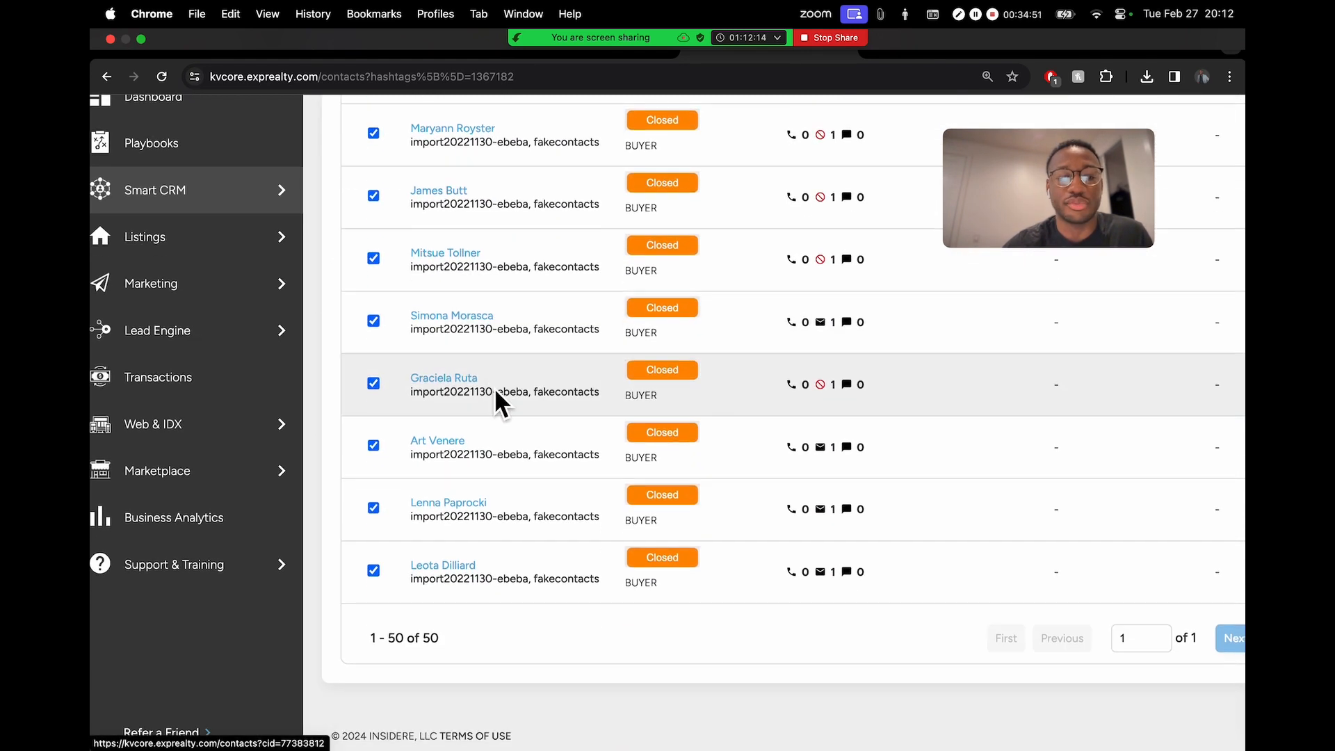
{"action": "scroll", "coordinate": [495, 392], "scroll_direction": "up", "scroll_amount": 4}
{"action": "scroll", "coordinate": [487, 389], "scroll_direction": "up", "scroll_amount": 15}
{"action": "left_click", "coordinate": [374, 404]}
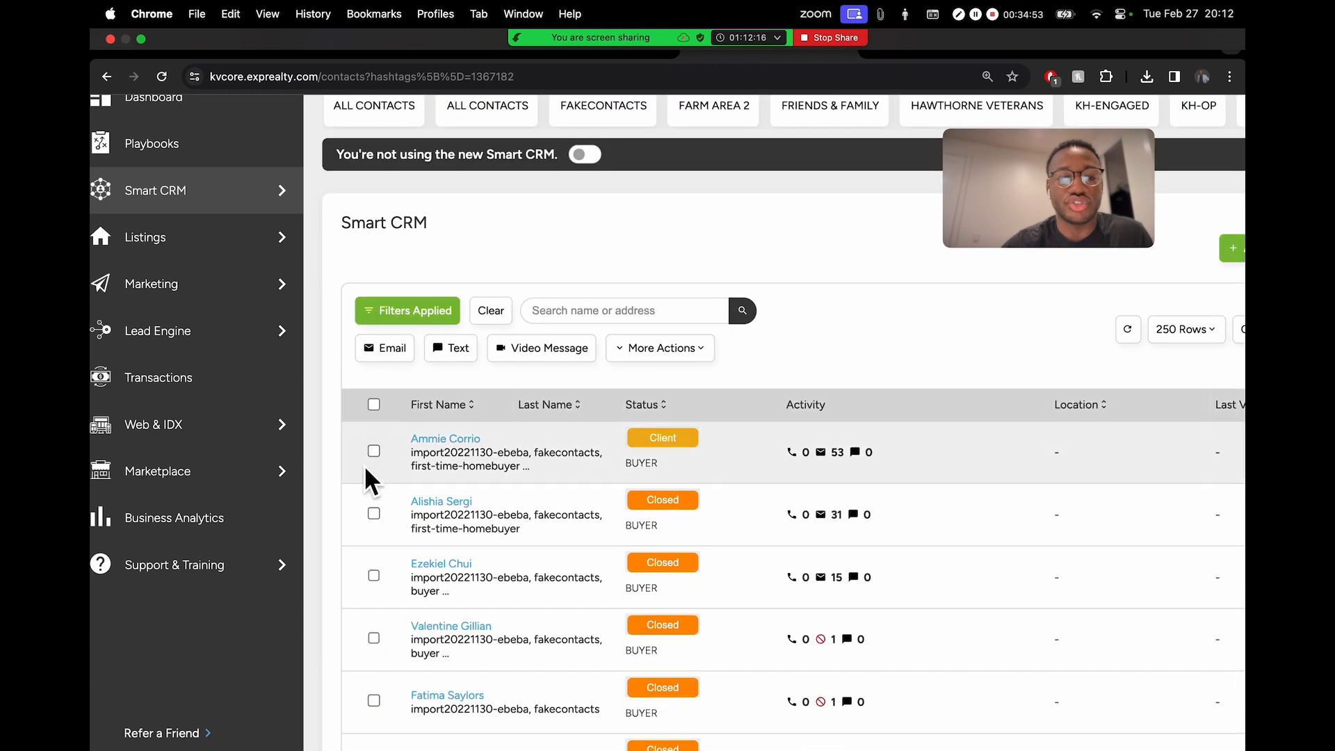
- Select the first contact and the third through seventh contacts in the Smart CRM list, skipping the second
{"action": "left_click", "coordinate": [374, 451]}
{"action": "left_click", "coordinate": [374, 576]}
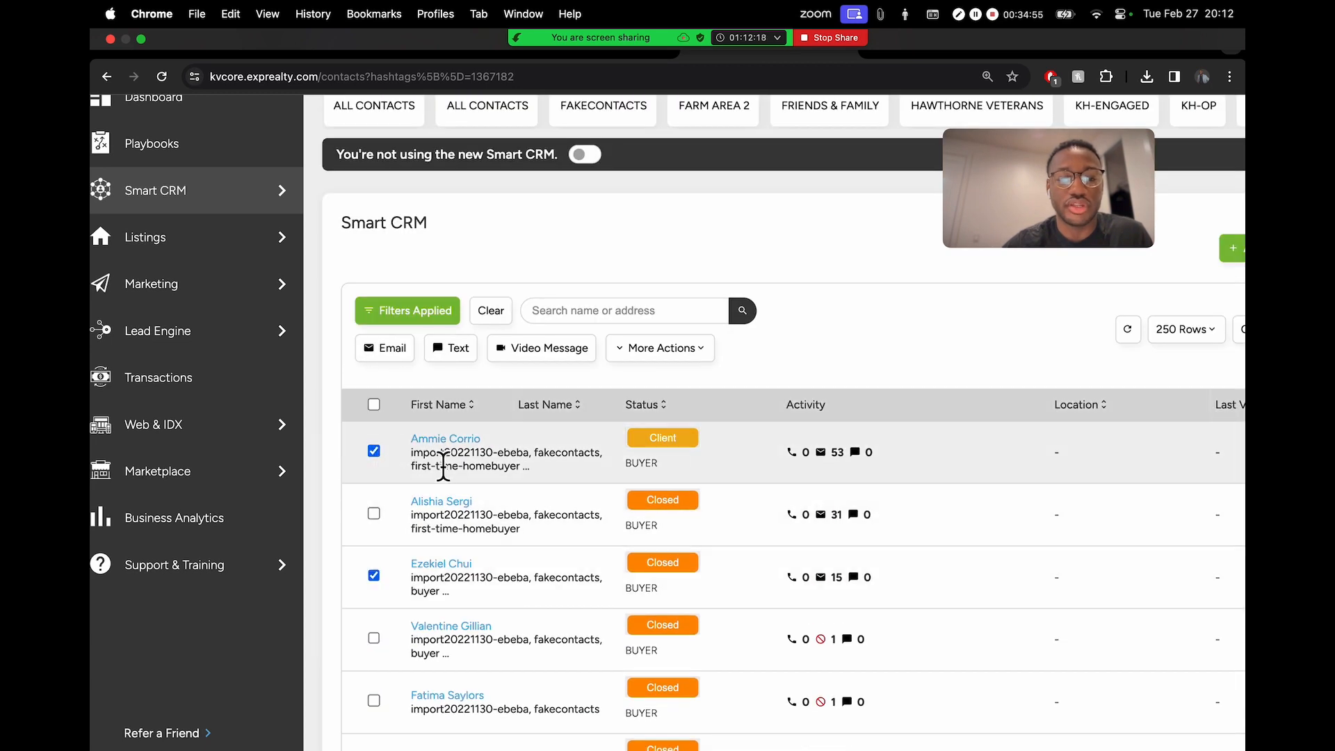
{"action": "scroll", "coordinate": [441, 486], "scroll_direction": "down", "scroll_amount": 3}
{"action": "left_click", "coordinate": [374, 403]}
{"action": "mouse_move", "coordinate": [596, 31]}
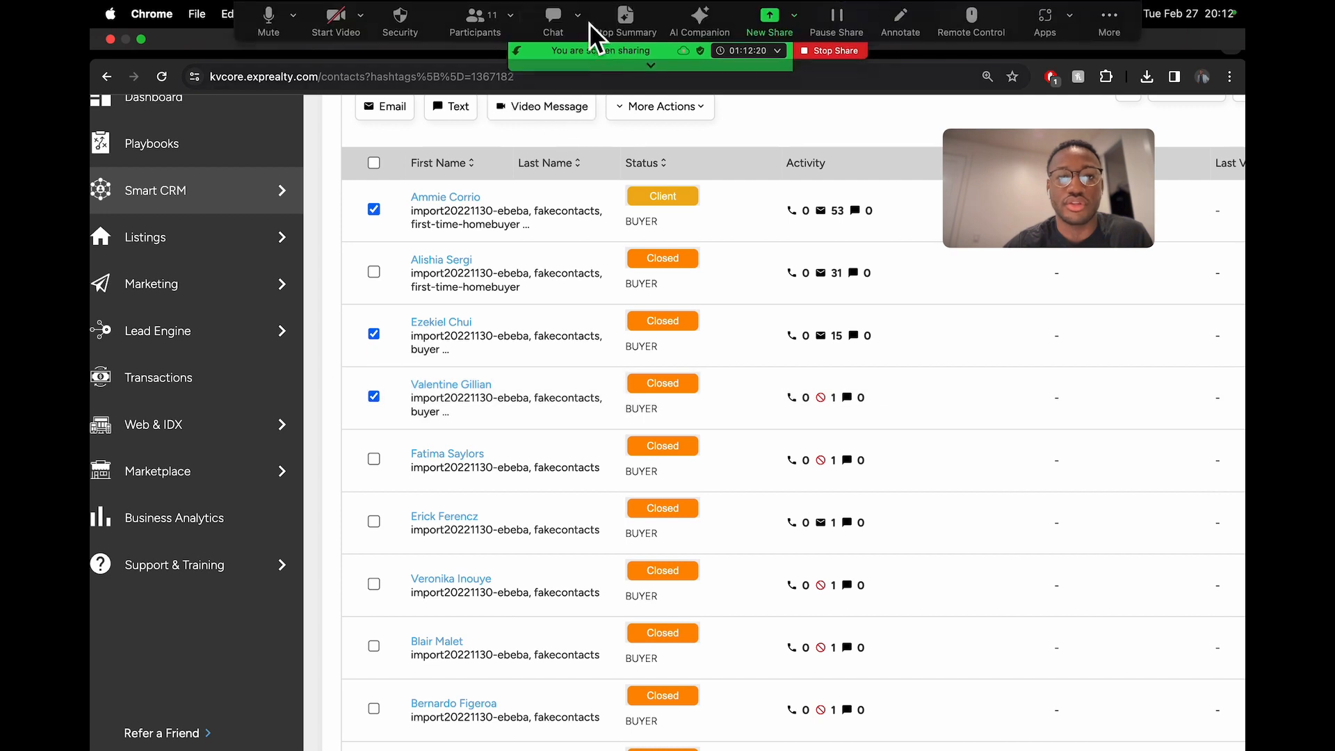
{"action": "left_click", "coordinate": [374, 459]}
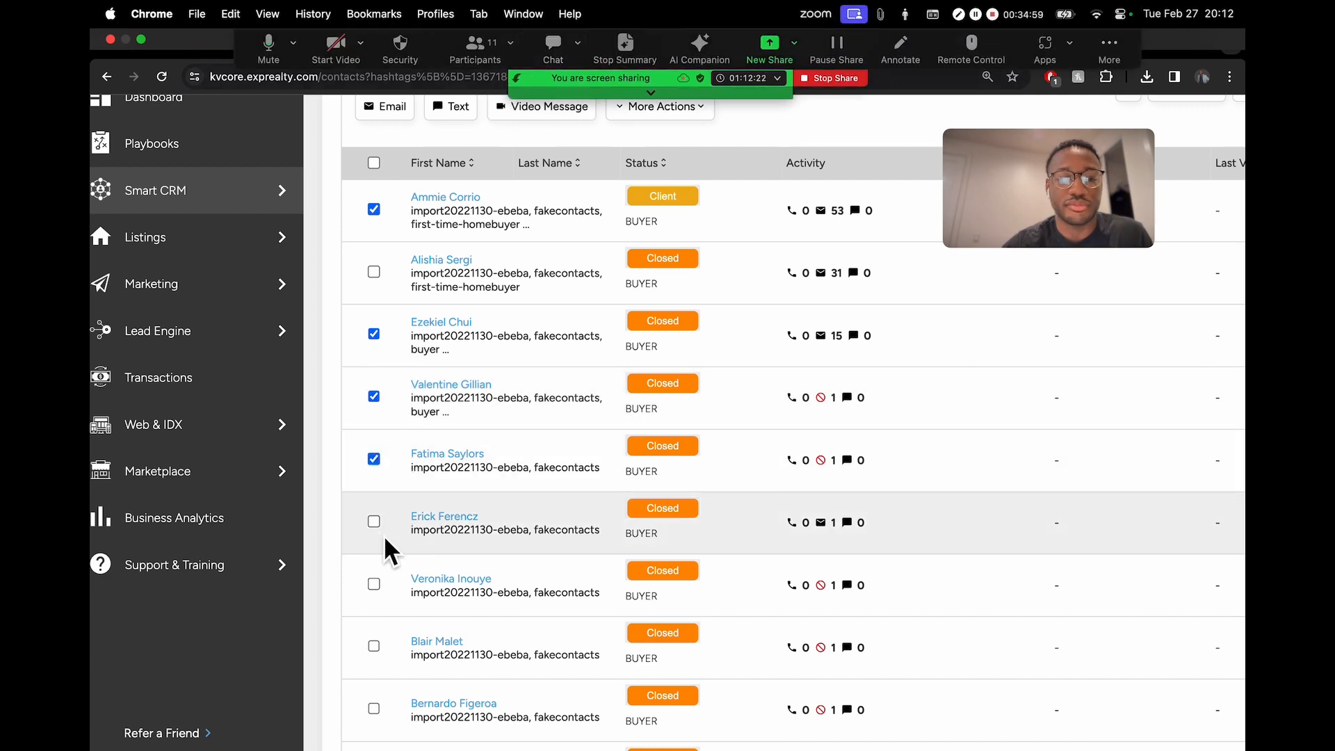
{"action": "left_click", "coordinate": [375, 522]}
{"action": "left_click", "coordinate": [375, 586]}
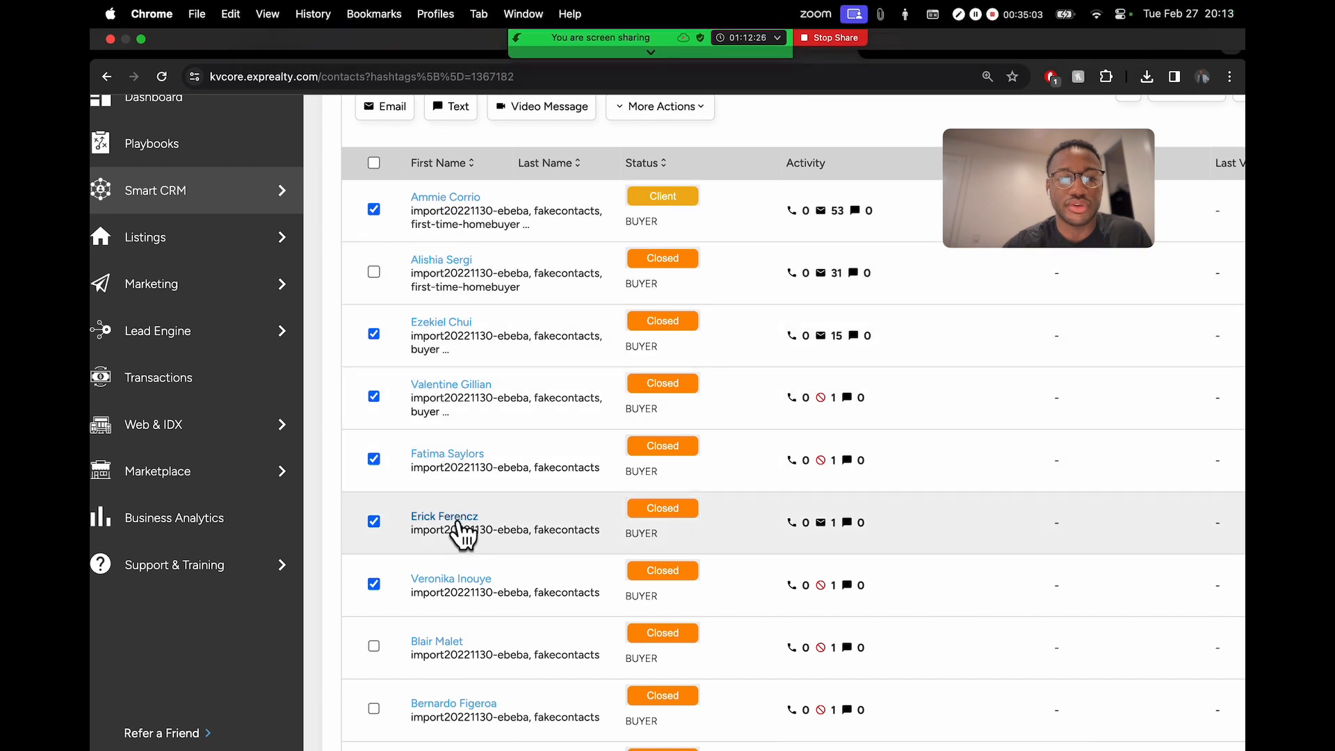
- Open a new bulk email addressed to the selected contacts
{"action": "key", "text": "super+minus"}
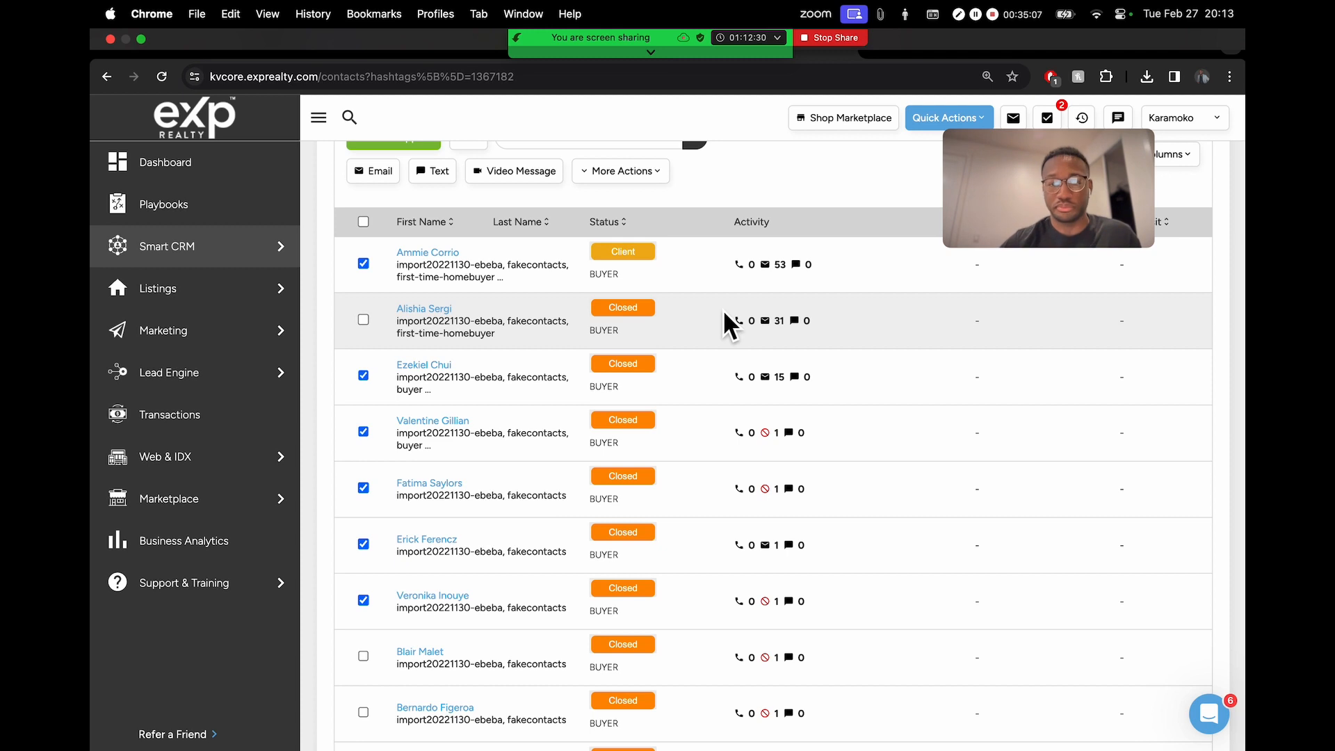
{"action": "left_click_drag", "start_coordinate": [1017, 183], "coordinate": [184, 155]}
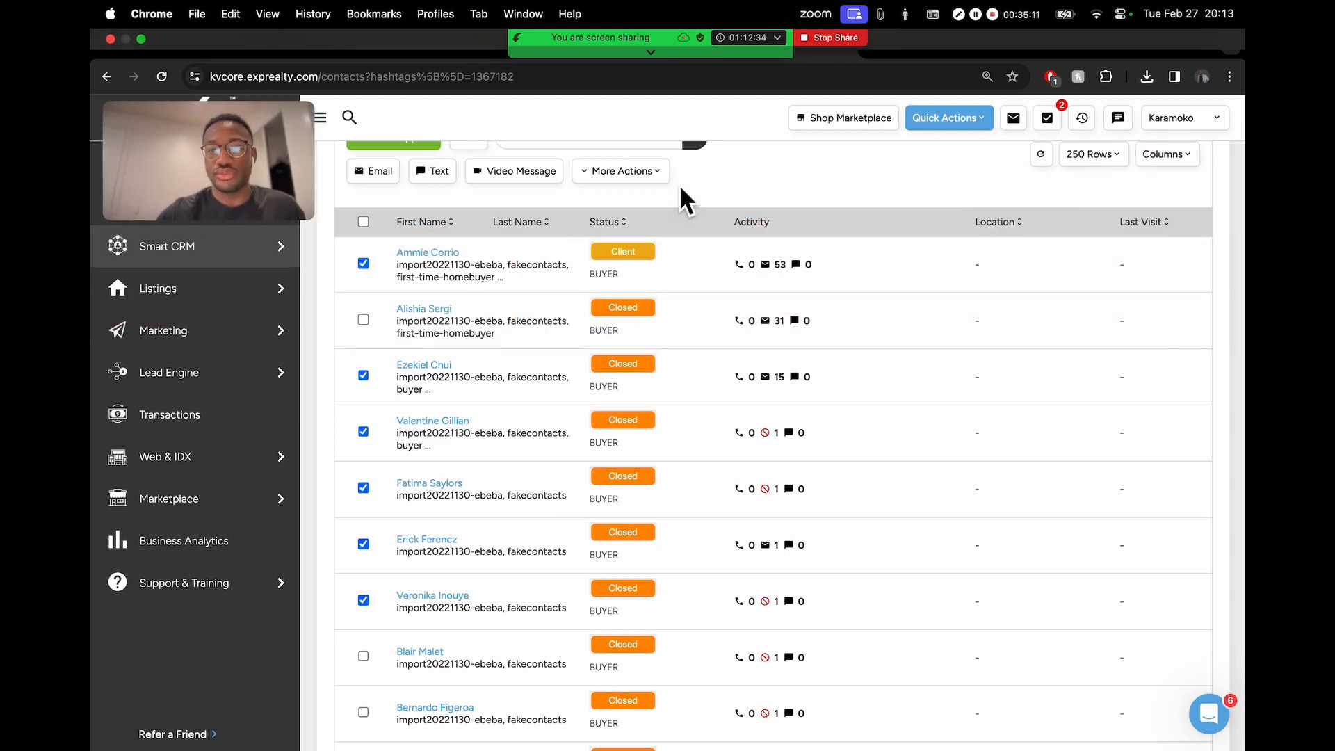
{"action": "scroll", "coordinate": [448, 294], "scroll_direction": "up", "scroll_amount": 1}
{"action": "scroll", "coordinate": [448, 295], "scroll_direction": "up", "scroll_amount": 2}
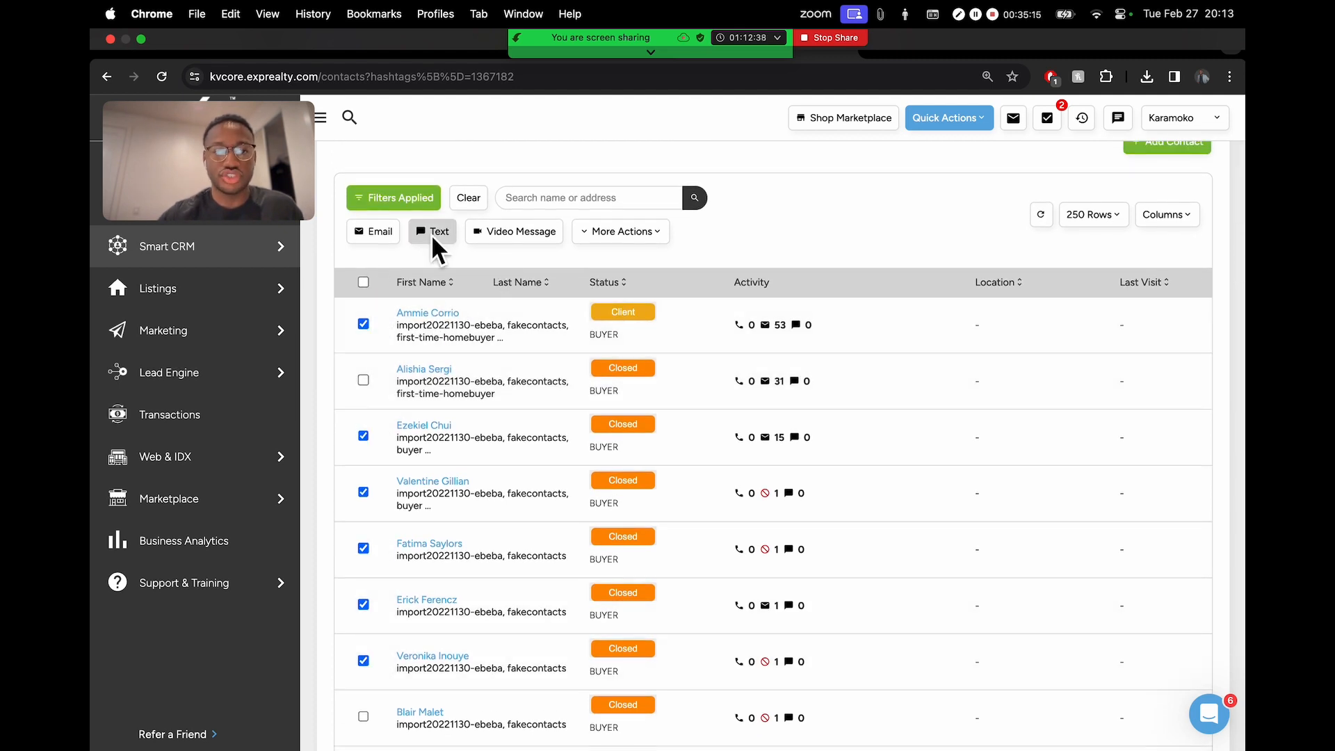
{"action": "key", "text": "super+equal"}
{"action": "key", "text": "super+equal"}
{"action": "key", "text": "super+equal"}
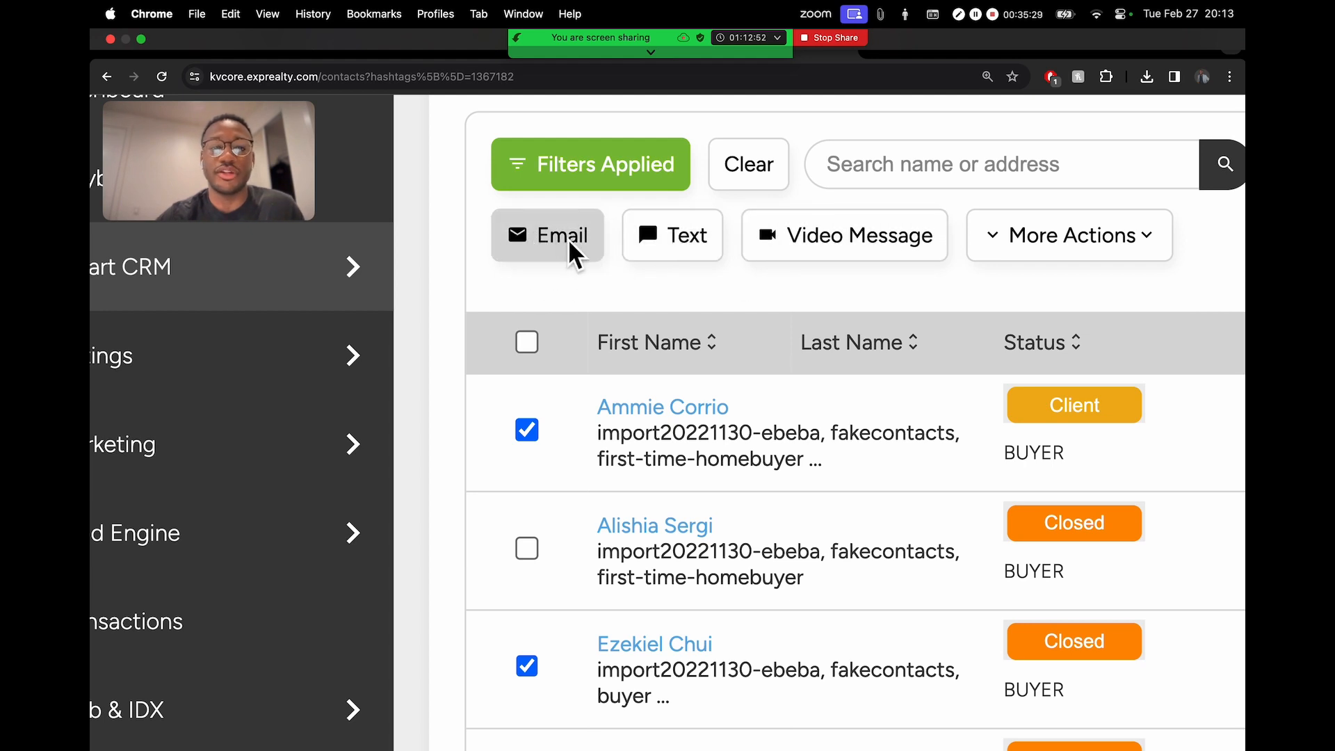
{"action": "scroll", "coordinate": [569, 240], "scroll_direction": "down", "scroll_amount": 5}
{"action": "left_click", "coordinate": [382, 228]}
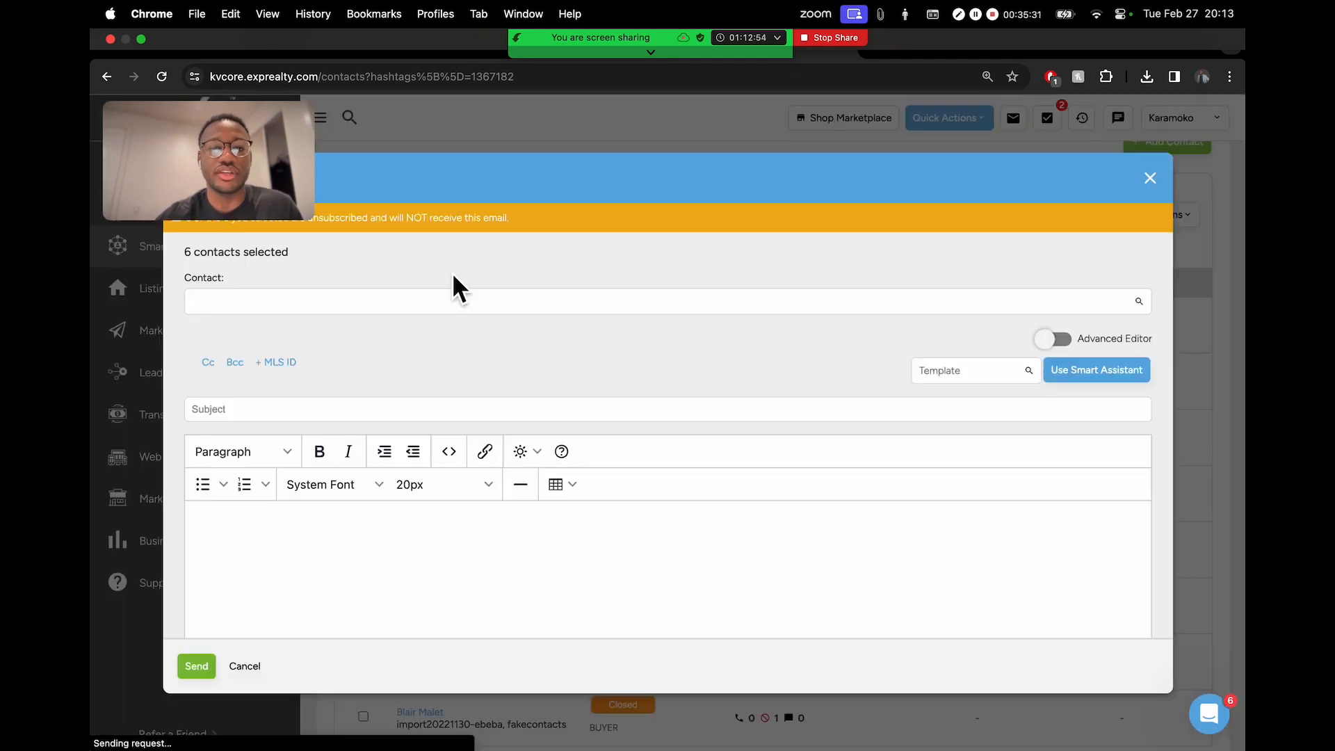
- Open the Smart Assistant for the bulk email and bring its message prompt into view
{"action": "mouse_move", "coordinate": [271, 179]}
{"action": "left_mouse_down"}
{"action": "mouse_move", "coordinate": [271, 128]}
{"action": "mouse_move", "coordinate": [278, 156]}
{"action": "left_mouse_up"}
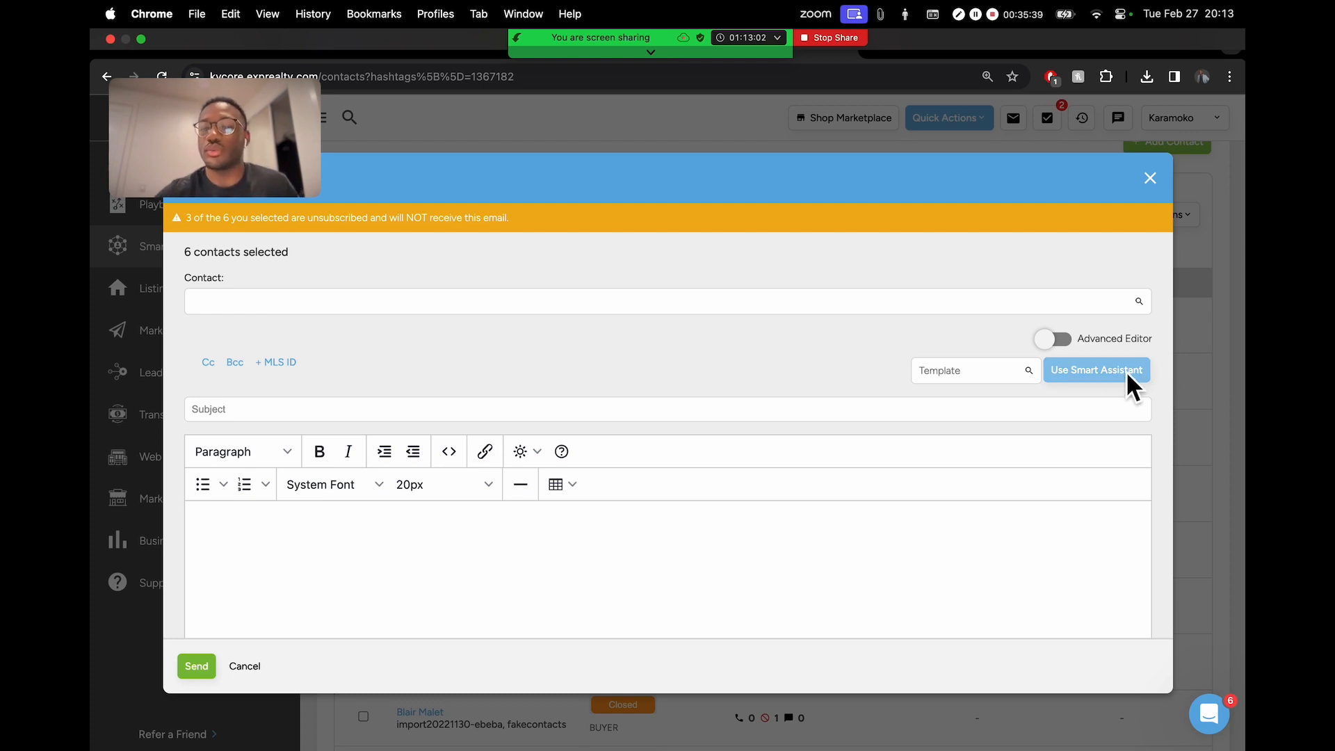
{"action": "scroll", "coordinate": [1124, 373], "scroll_direction": "up", "scroll_amount": 5}
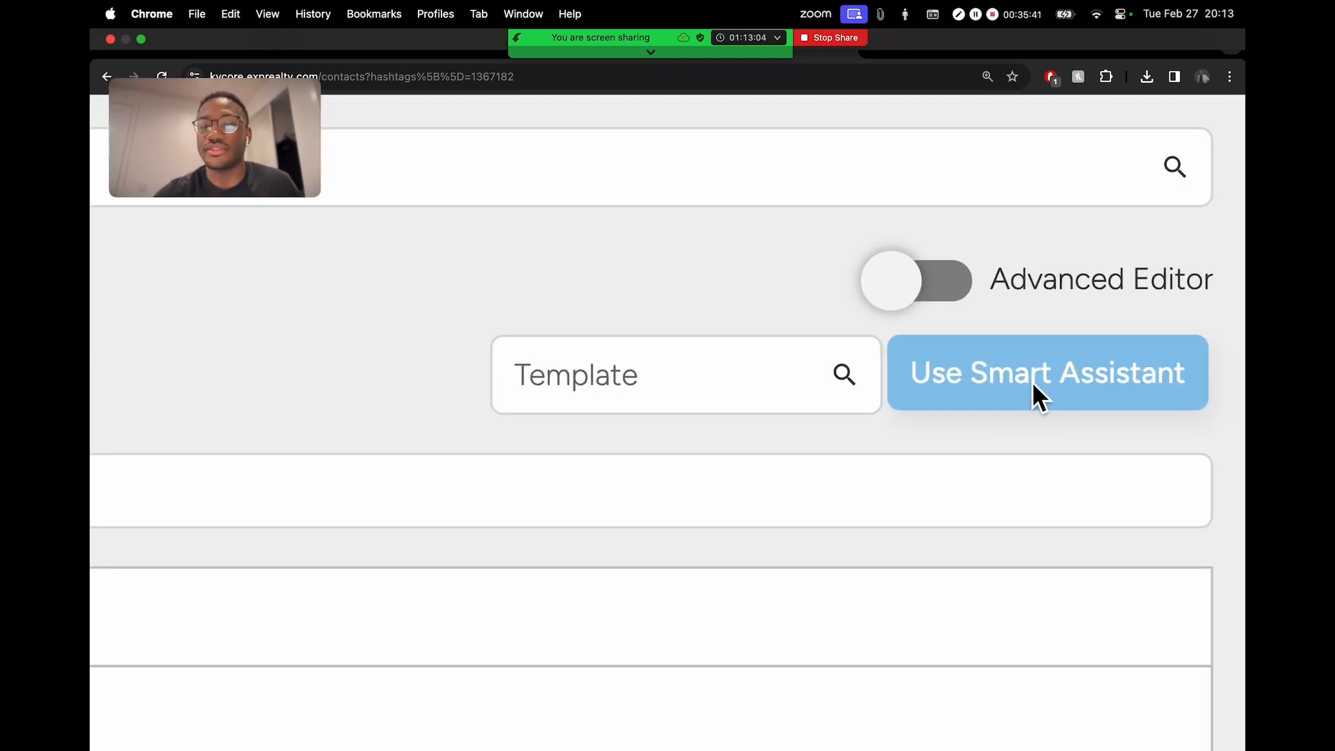
{"action": "scroll", "coordinate": [1032, 381], "scroll_direction": "down", "scroll_amount": 5}
{"action": "left_click", "coordinate": [1108, 369]}
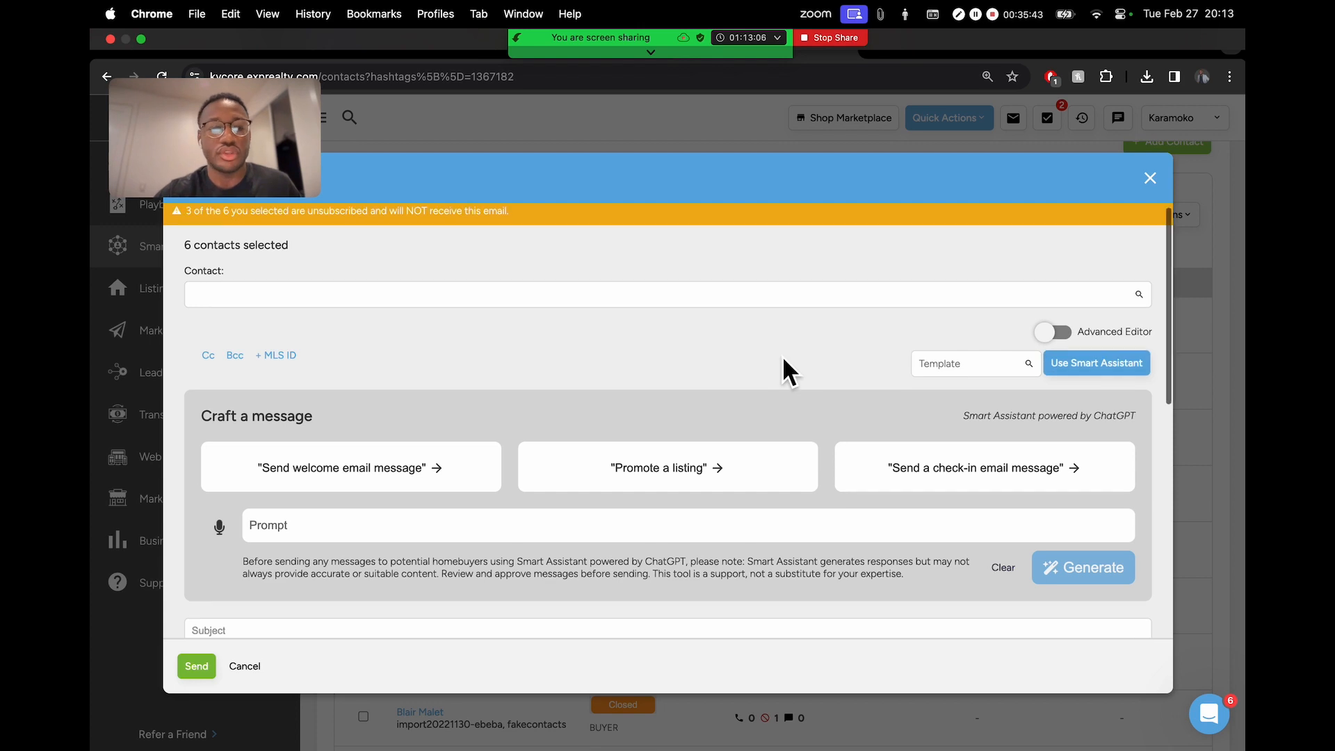
{"action": "scroll", "coordinate": [782, 356], "scroll_direction": "down", "scroll_amount": 2}
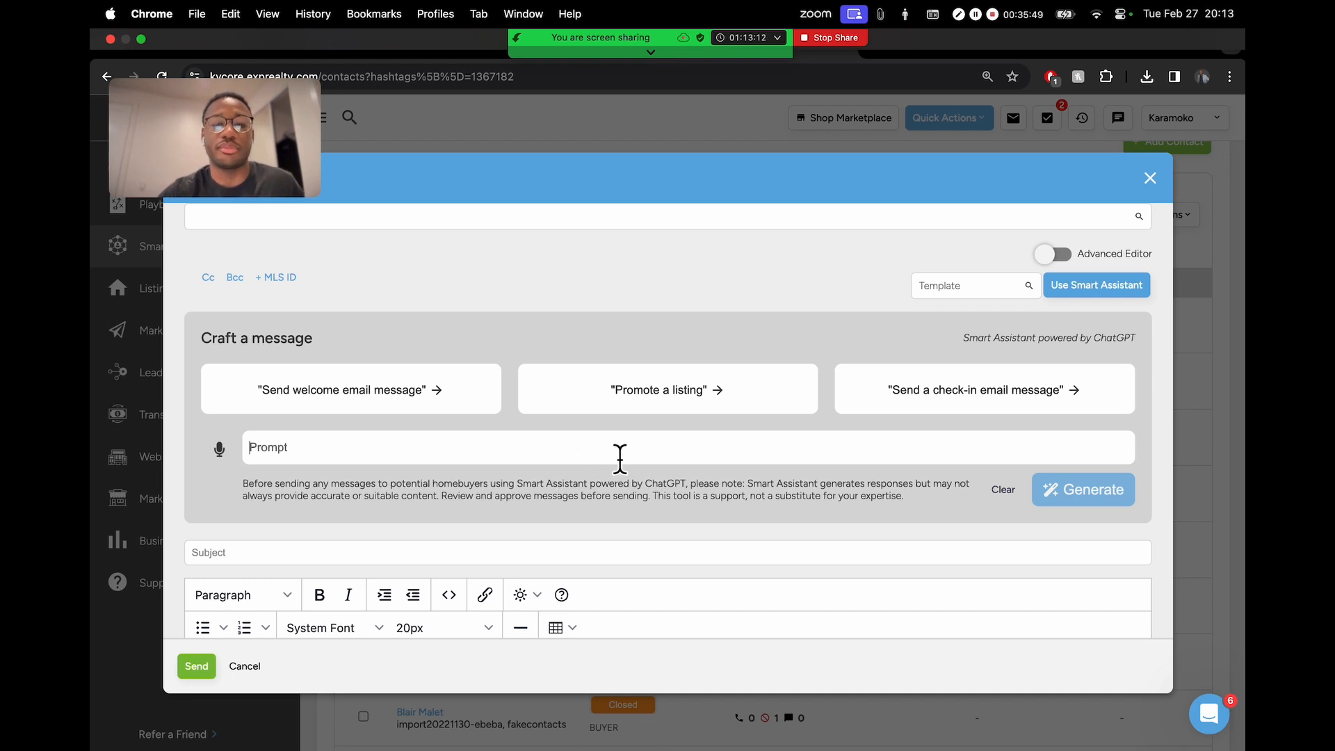
- Copy "What are some family-friendly activities in [neighborhood]?" from Canva's Local Recommendations slide into the Smart Assistant prompt in Chrome
{"action": "key", "text": "ctrl+Left"}
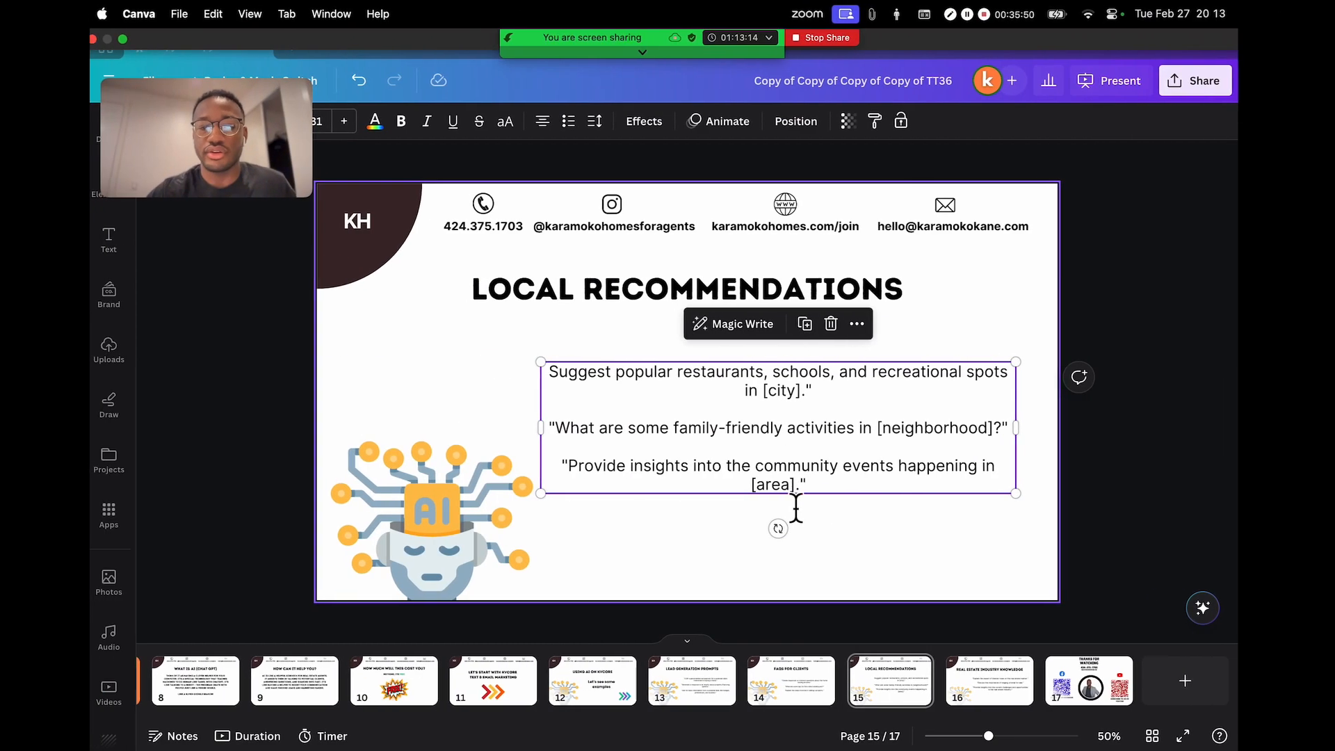
{"action": "left_click", "coordinate": [740, 438]}
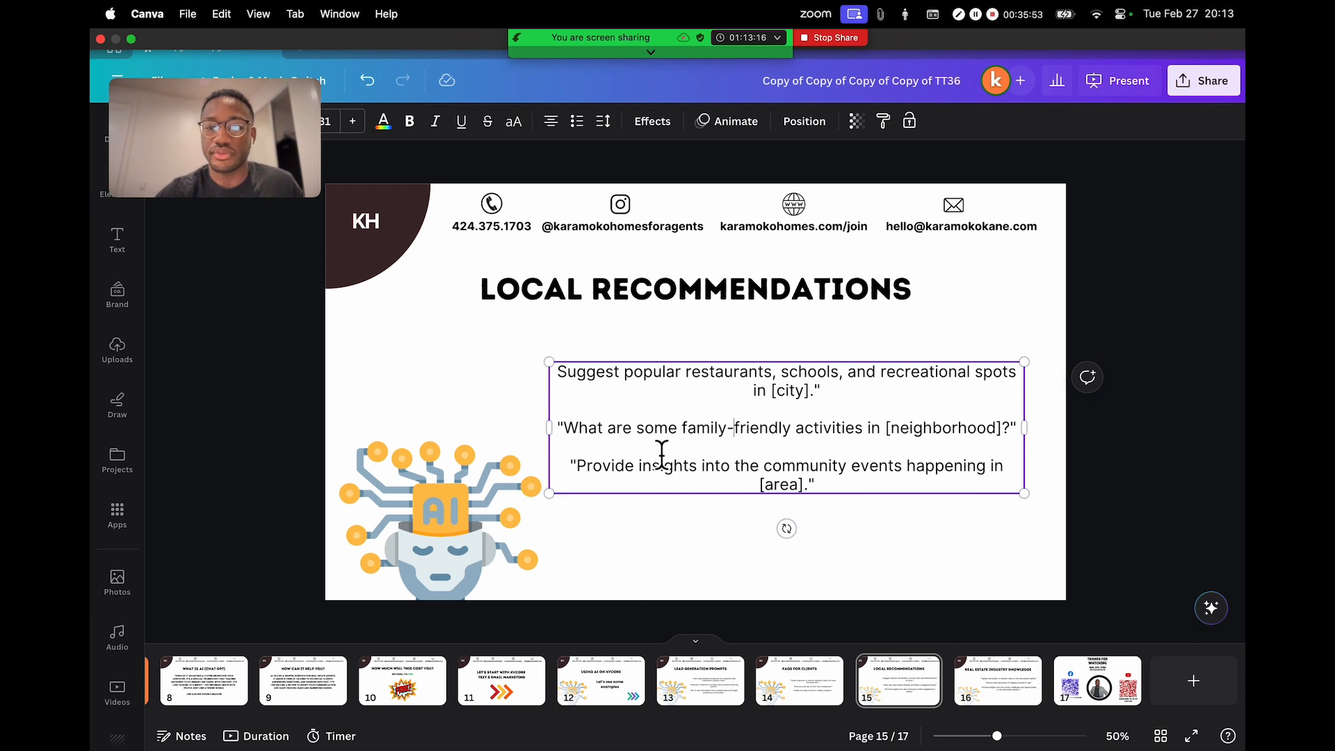
{"action": "left_click_drag", "start_coordinate": [581, 431], "coordinate": [986, 434]}
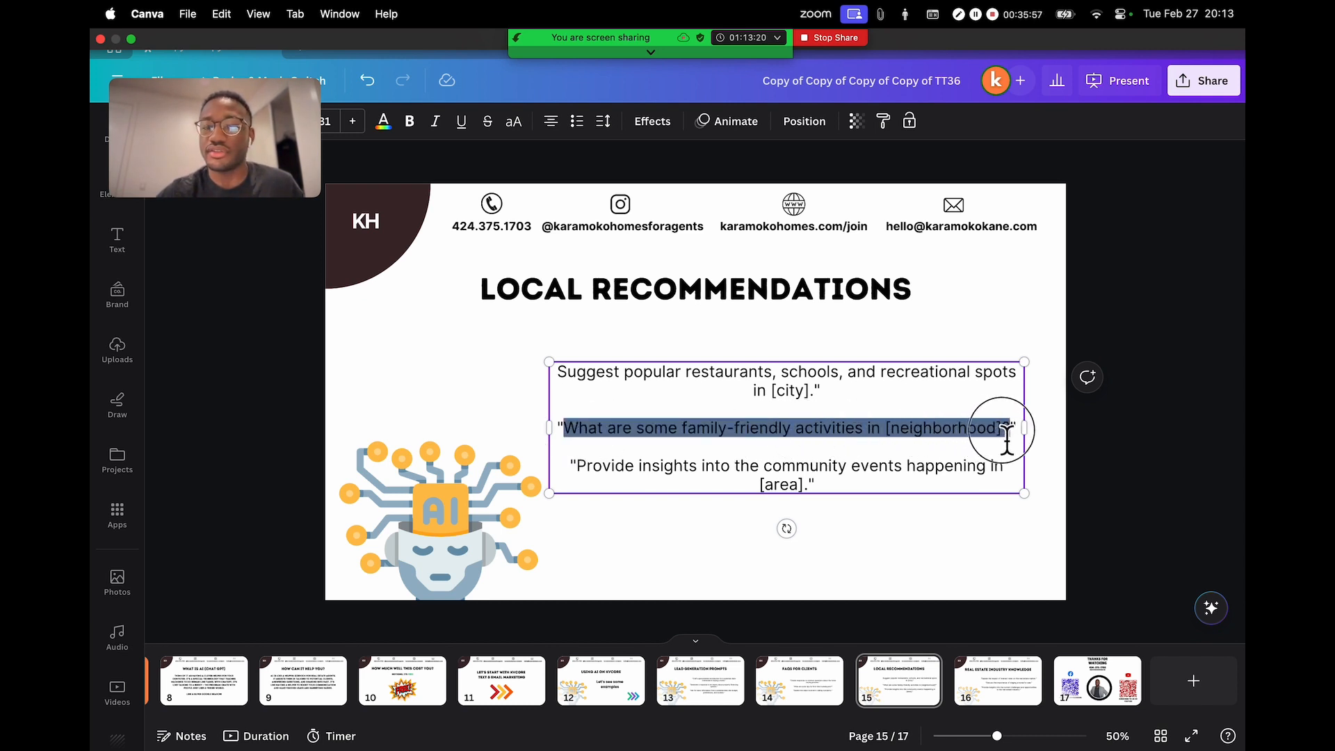
{"action": "key", "text": "ctrl+Left"}
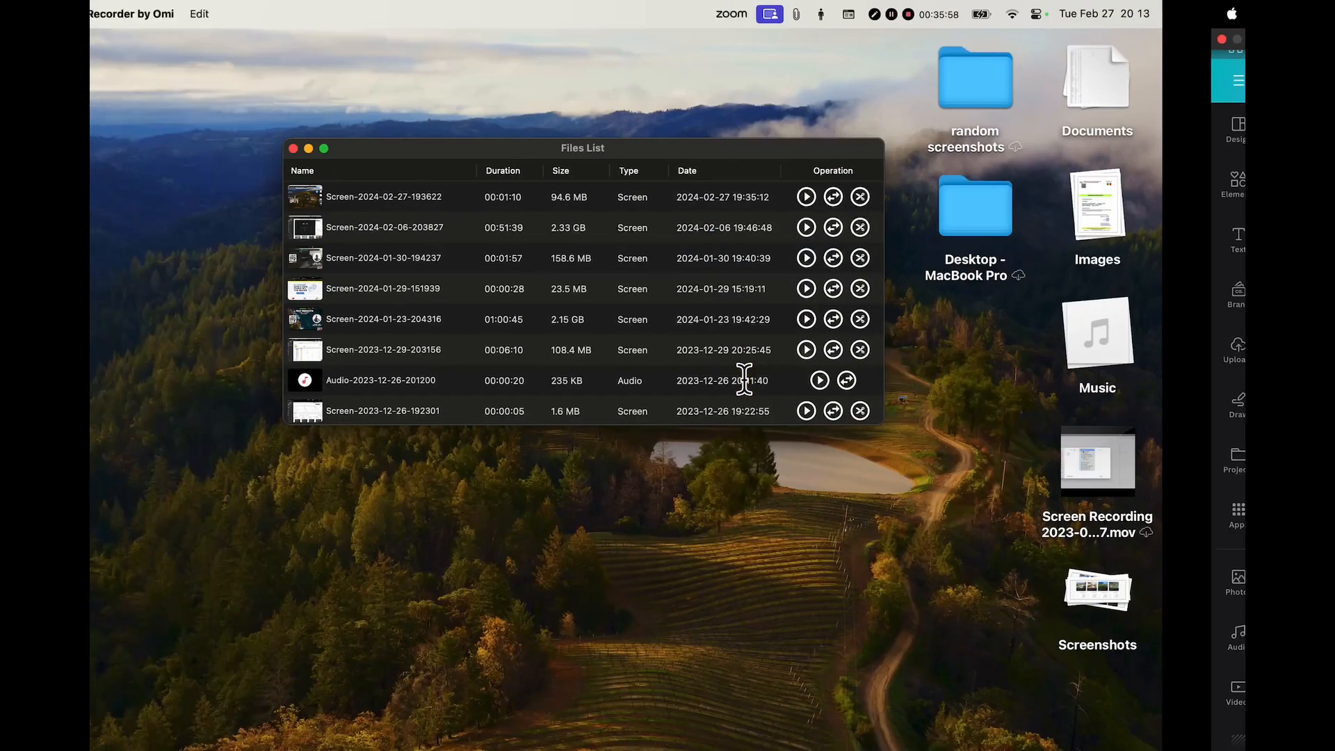
{"action": "key", "text": "ctrl+Right"}
{"action": "key", "text": "ctrl+Right"}
{"action": "left_click", "coordinate": [624, 456]}
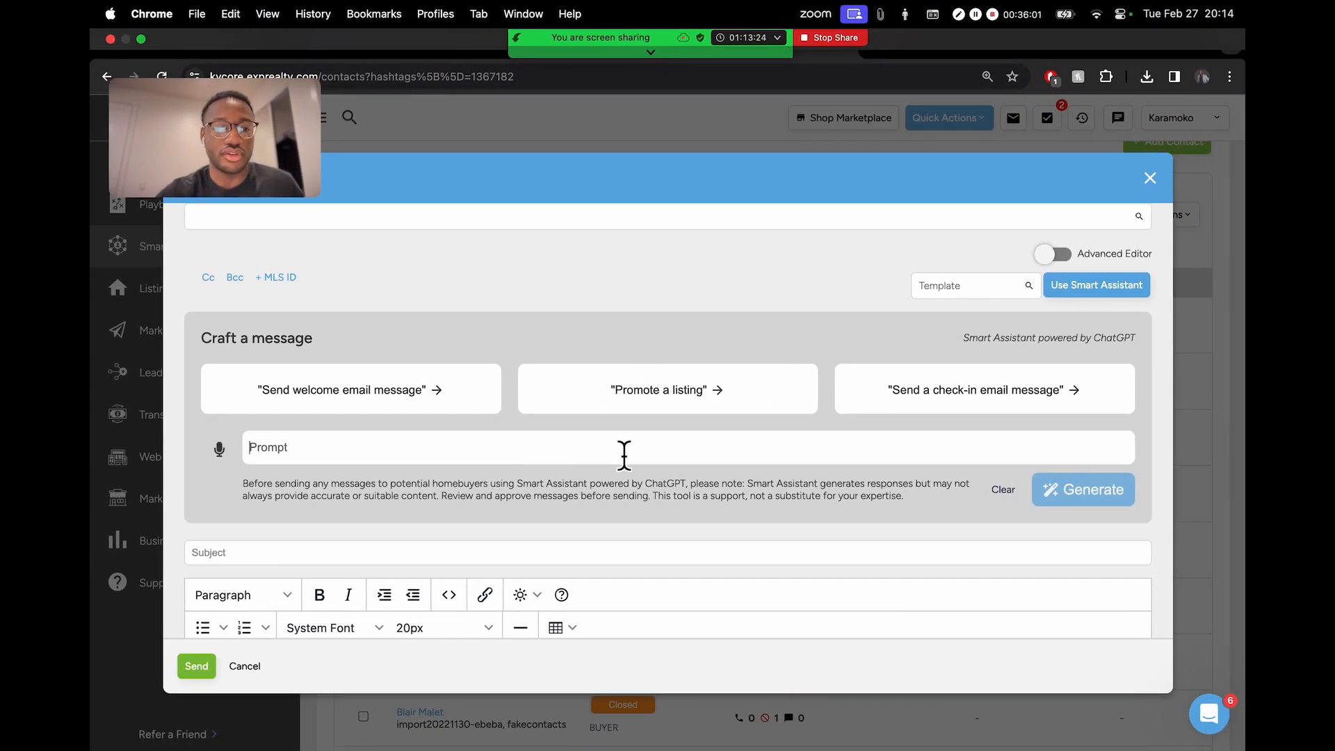
{"action": "type", "text": "What are some family-friendly activities in [neighborhood]?"}
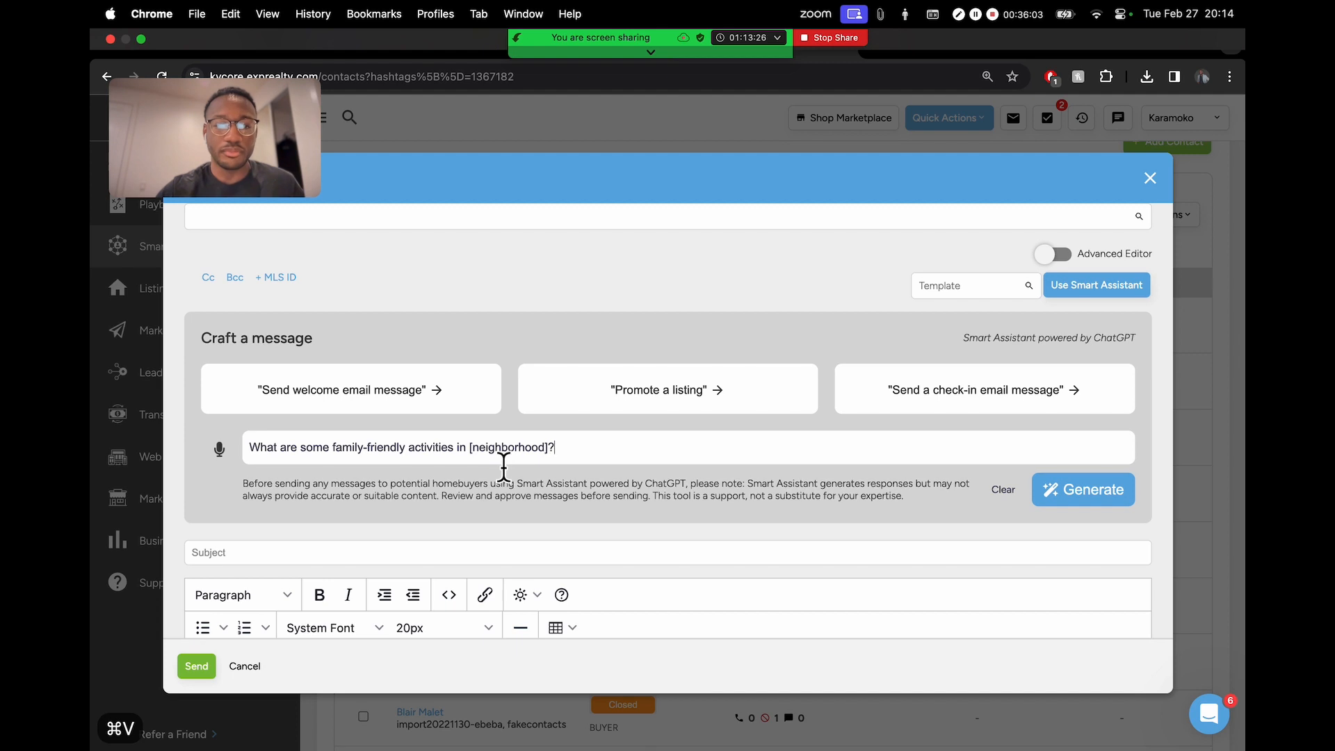
- Replace the [neighborhood] placeholder in the prompt with "pomona, ca", keeping the question mark
{"action": "left_click_drag", "start_coordinate": [475, 460], "coordinate": [541, 470]}
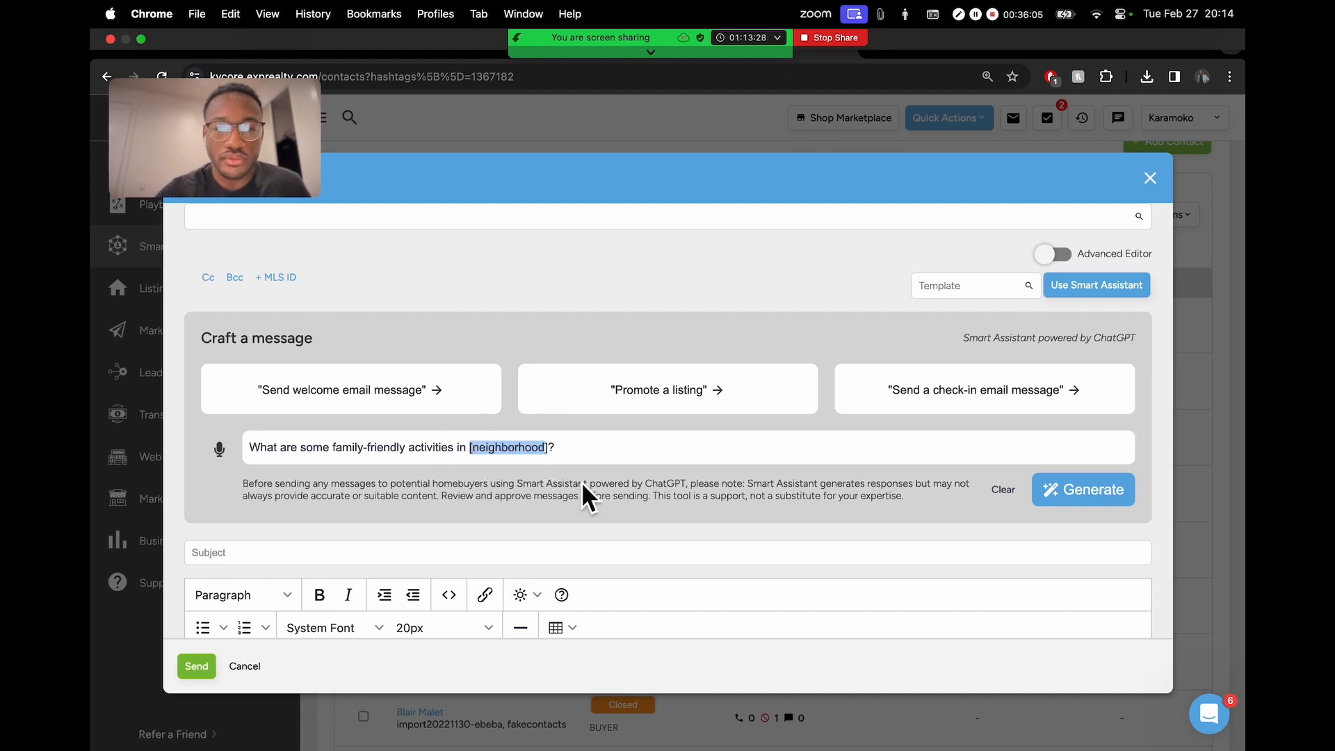
{"action": "key", "text": "Right"}
{"action": "key", "text": "BackSpace"}
{"action": "key", "text": "BackSpace"}
{"action": "key", "text": "BackSpace"}
{"action": "key", "text": "BackSpace"}
{"action": "key", "text": "BackSpace"}
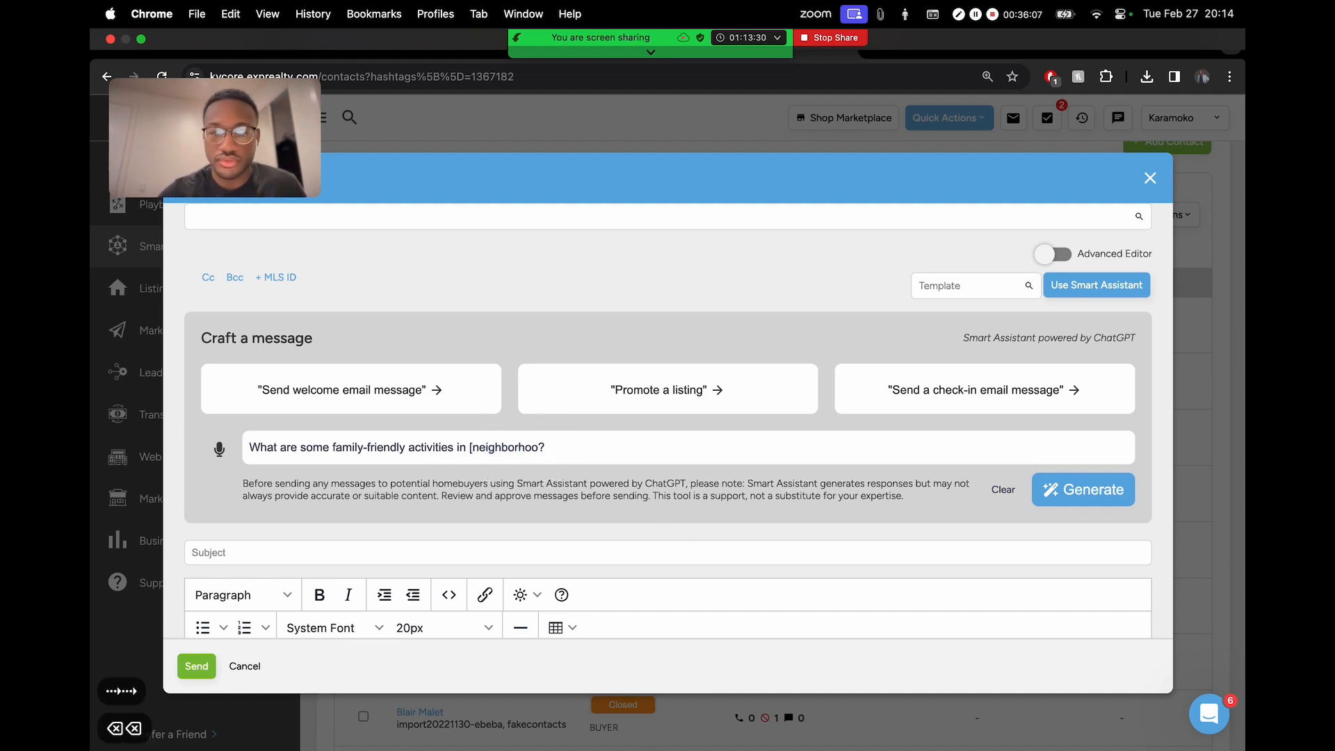
{"action": "key", "text": "BackSpace"}
{"action": "key", "text": "BackSpace"}
{"action": "key", "text": "BackSpace"}
{"action": "key", "text": "BackSpace"}
{"action": "key", "text": "BackSpace"}
{"action": "key", "text": "BackSpace"}
{"action": "key", "text": "BackSpace"}
{"action": "key", "text": "BackSpace"}
{"action": "key", "text": "BackSpace"}
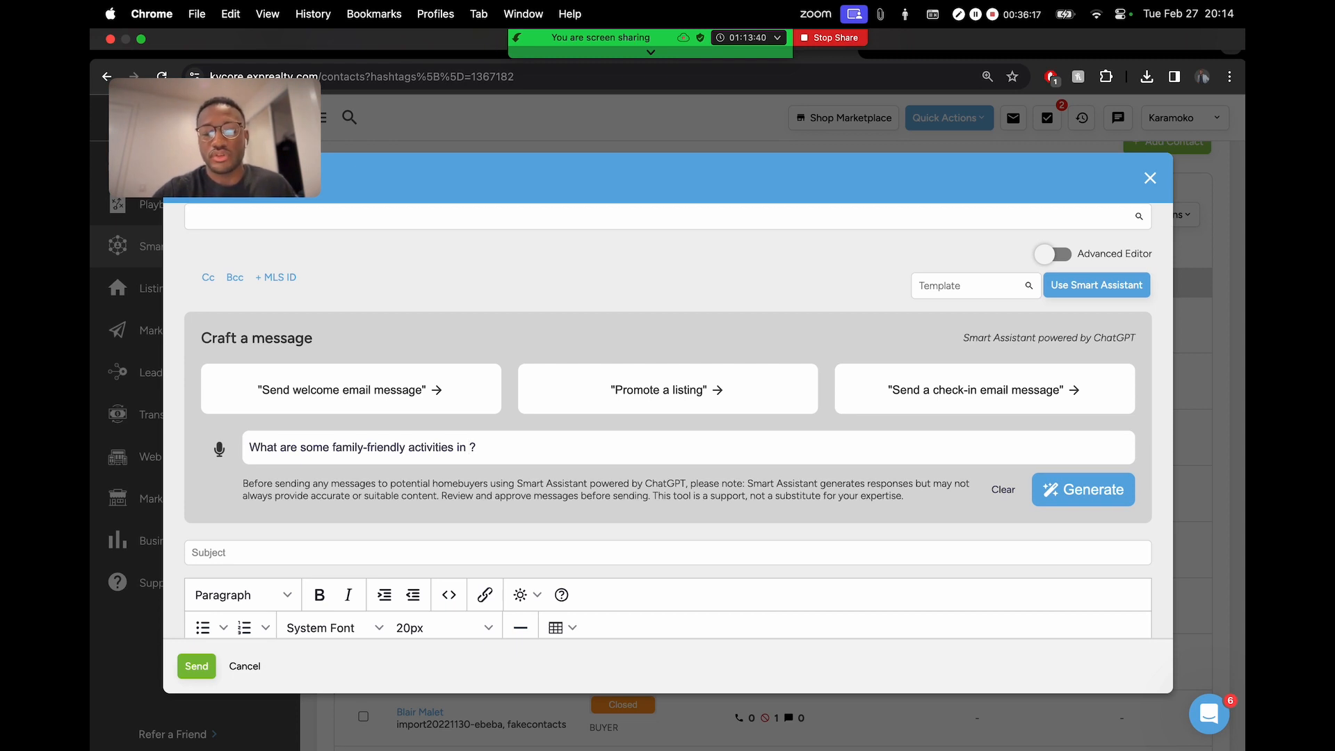
{"action": "type", "text": "pomona"}
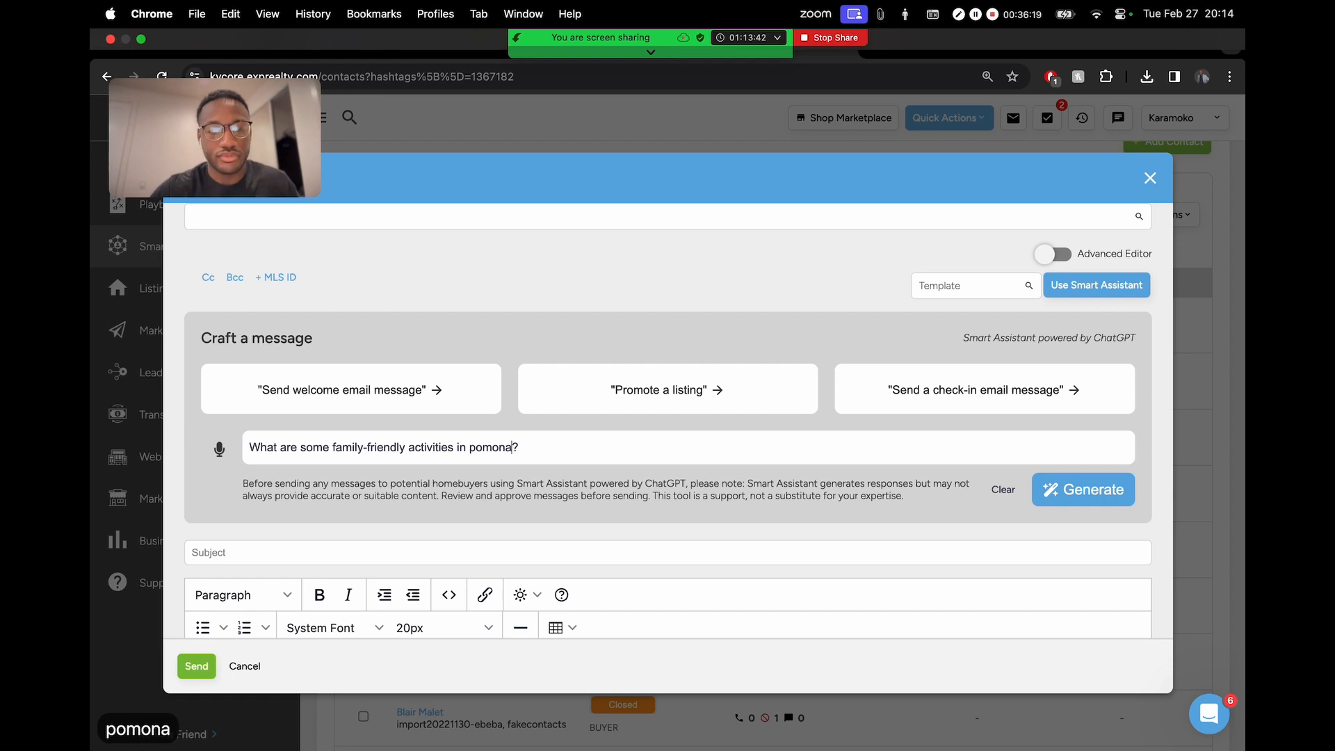
{"action": "type", "text": ", ca"}
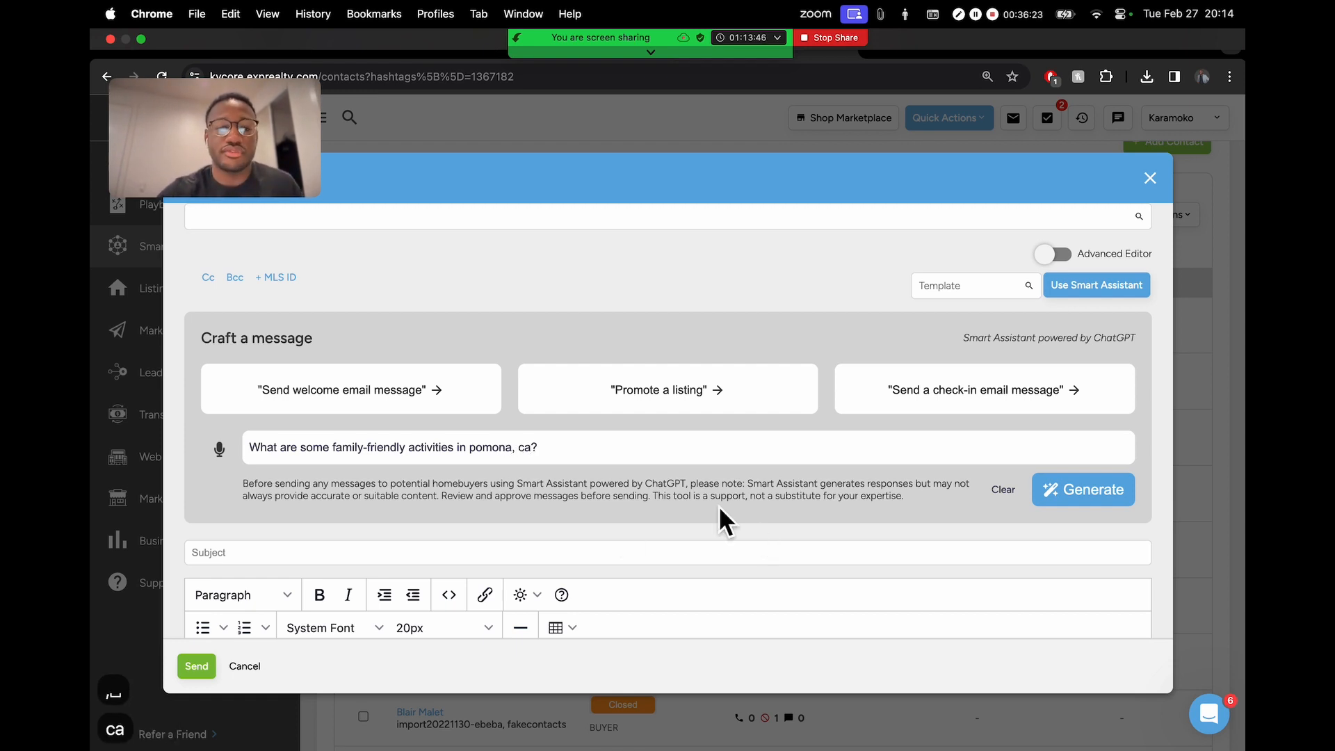
{"action": "left_click_drag", "start_coordinate": [532, 452], "coordinate": [481, 459]}
{"action": "left_click", "coordinate": [513, 448]}
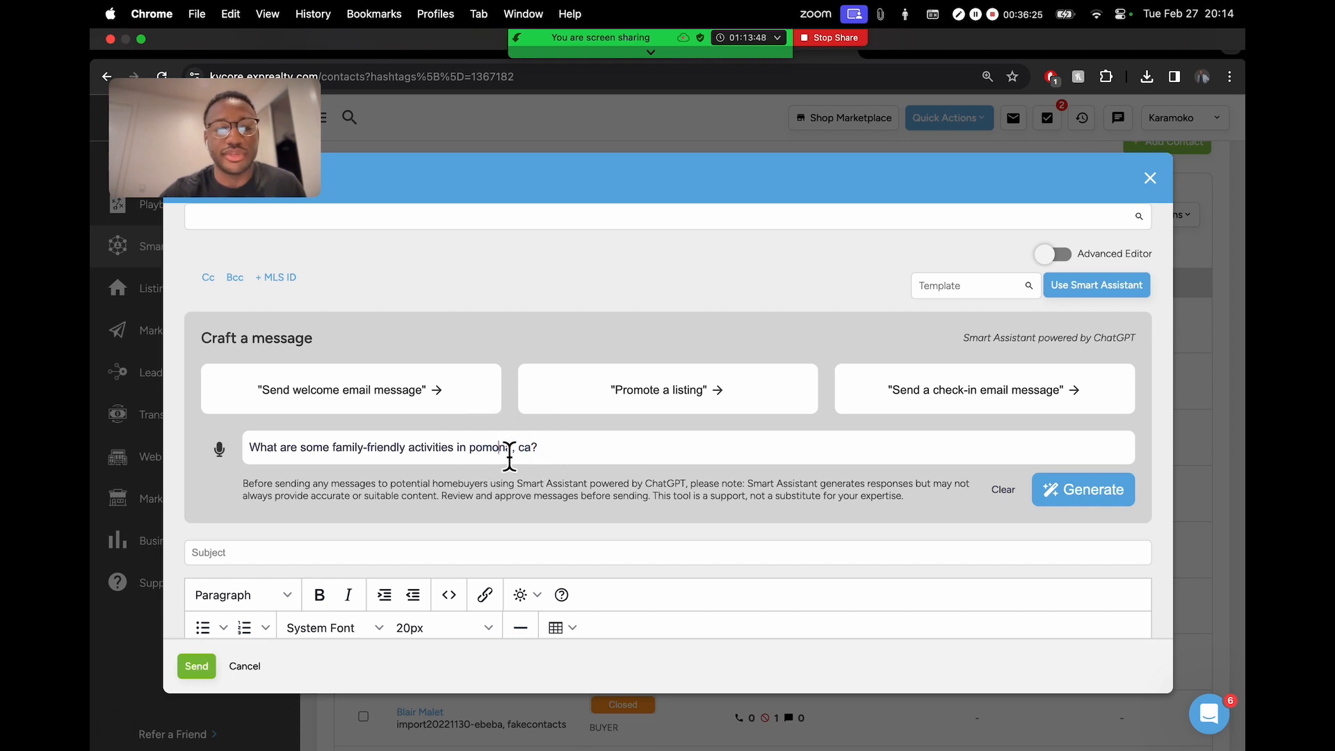
{"action": "left_click_drag", "start_coordinate": [482, 465], "coordinate": [605, 468]}
{"action": "left_click", "coordinate": [572, 447]}
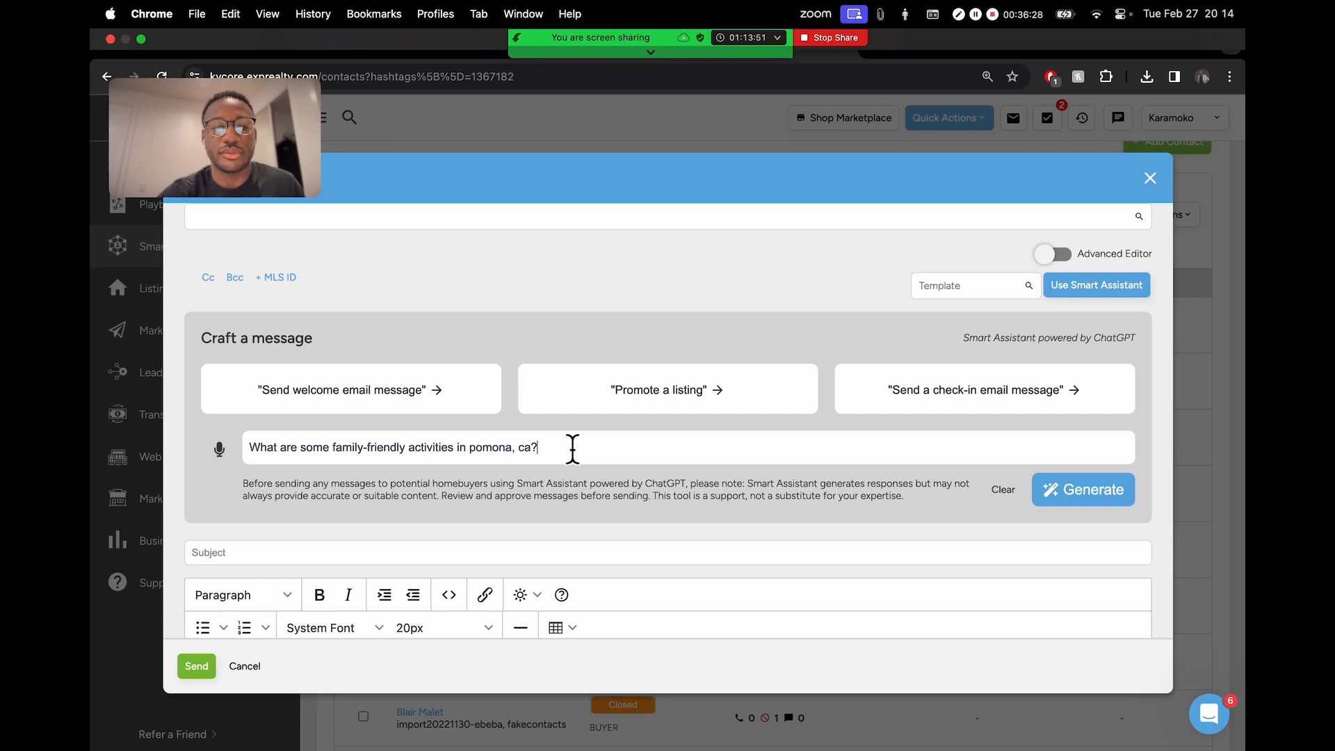
{"action": "left_click", "coordinate": [525, 452]}
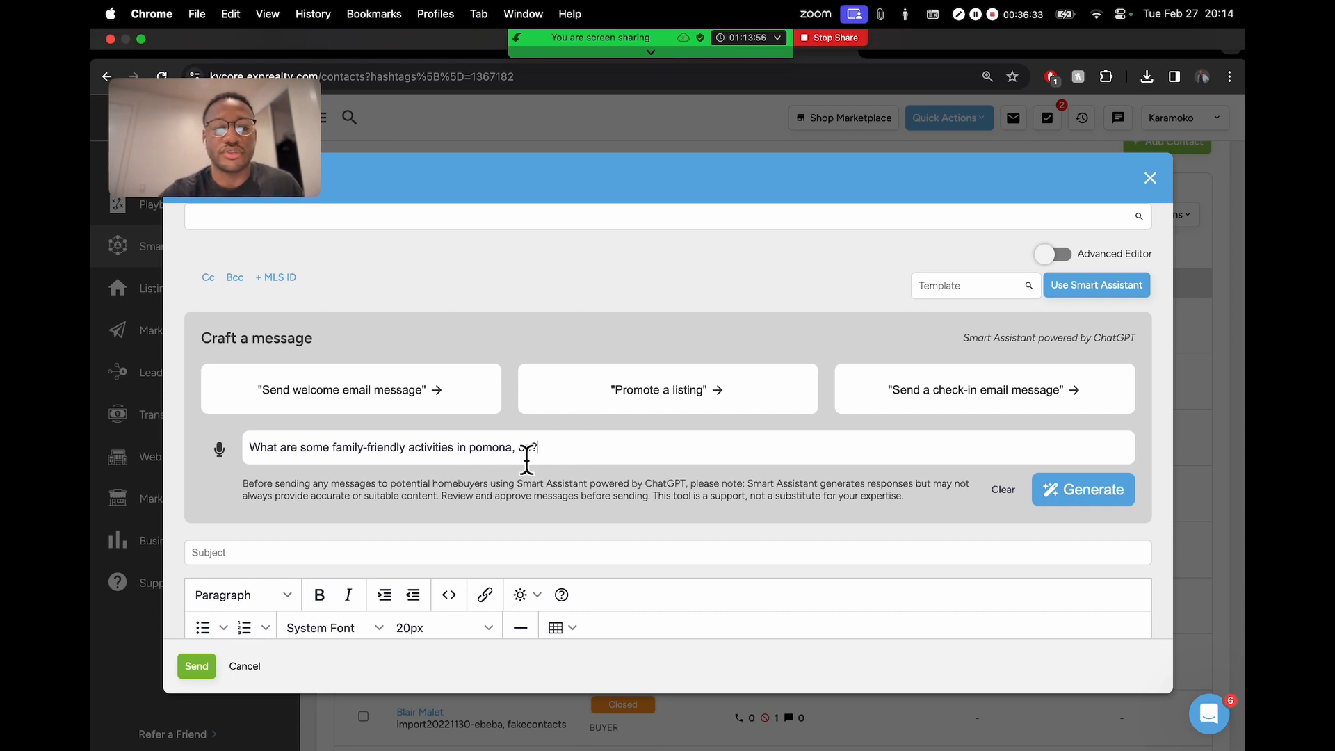
{"action": "key", "text": "BackSpace"}
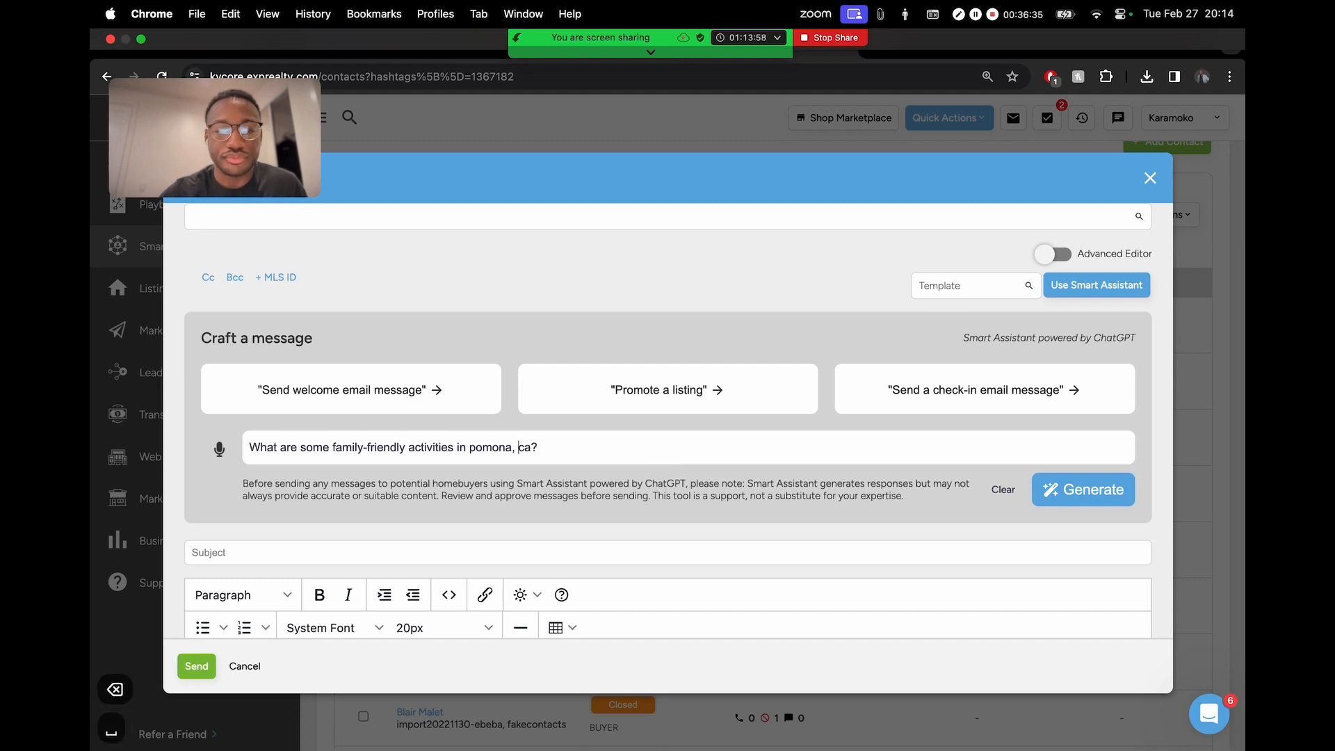
- Generate the email subject and body from the Pomona family-friendly activities prompt
{"action": "scroll", "coordinate": [774, 508], "scroll_direction": "down", "scroll_amount": 2}
{"action": "left_click", "coordinate": [1088, 415]}
{"action": "scroll", "coordinate": [926, 416], "scroll_direction": "down", "scroll_amount": 3}
{"action": "scroll", "coordinate": [926, 415], "scroll_direction": "down", "scroll_amount": 3}
{"action": "scroll", "coordinate": [927, 420], "scroll_direction": "up", "scroll_amount": 1}
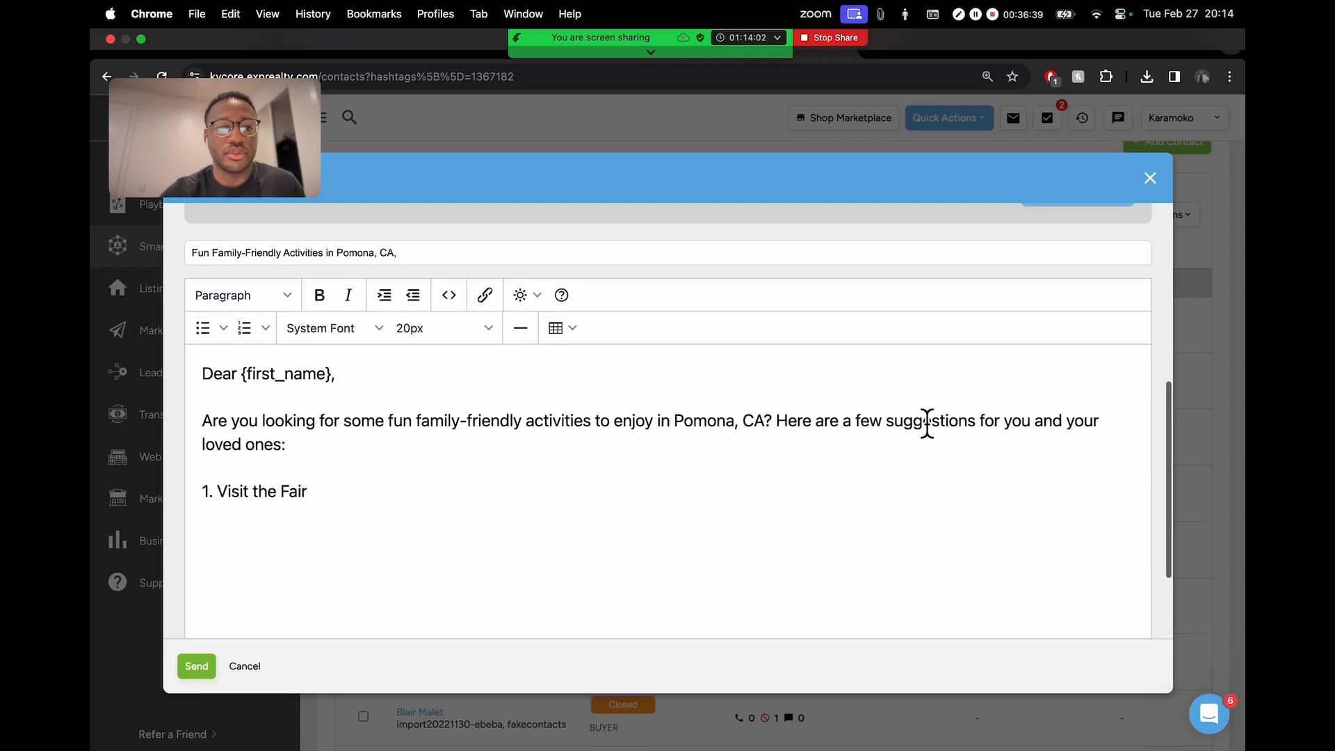
- Read through the generated Pomona email, from its greeting to the numbered activity suggestions
{"action": "scroll", "coordinate": [670, 460], "scroll_direction": "down", "scroll_amount": 1}
{"action": "scroll", "coordinate": [673, 458], "scroll_direction": "up", "scroll_amount": 1}
{"action": "scroll", "coordinate": [680, 266], "scroll_direction": "down", "scroll_amount": 3}
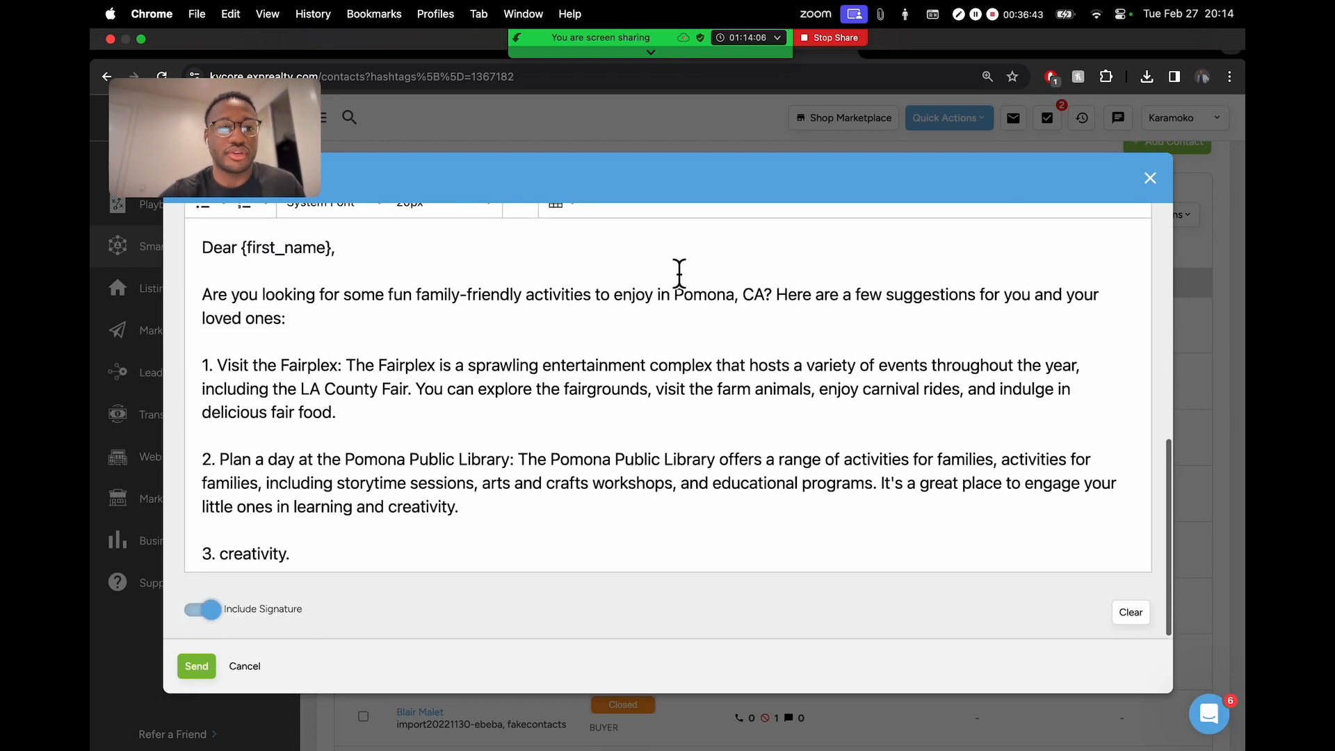
{"action": "scroll", "coordinate": [568, 263], "scroll_direction": "up", "scroll_amount": 4}
{"action": "scroll", "coordinate": [343, 292], "scroll_direction": "down", "scroll_amount": 4}
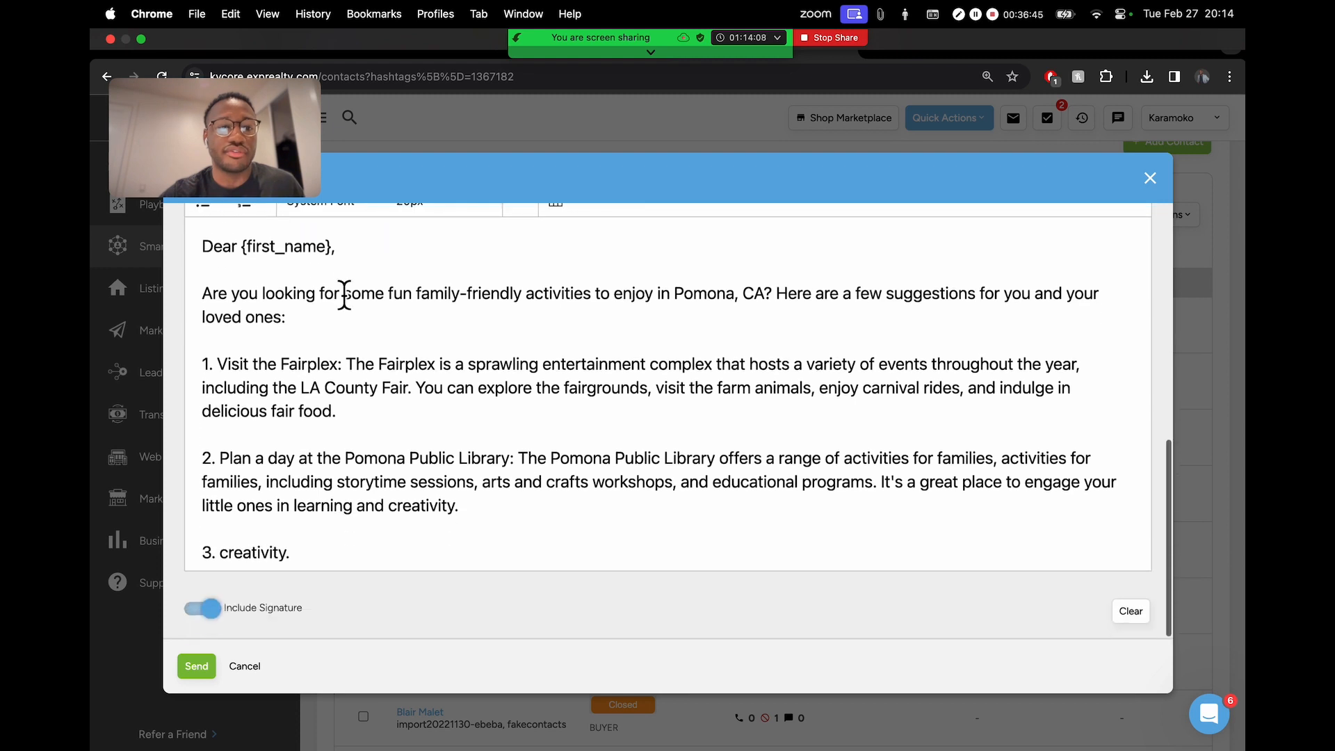
{"action": "scroll", "coordinate": [401, 355], "scroll_direction": "down", "scroll_amount": 1}
{"action": "scroll", "coordinate": [398, 356], "scroll_direction": "up", "scroll_amount": 4}
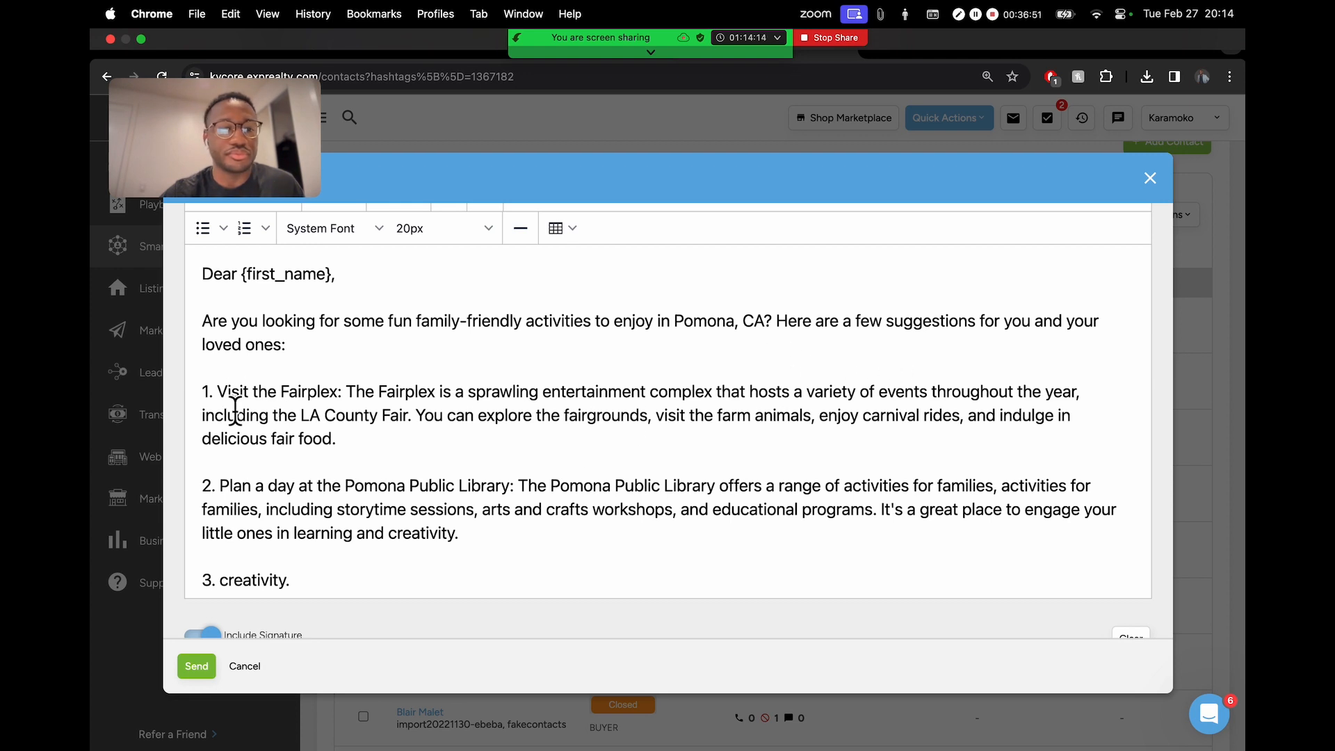
- Read the rest of the generated Pomona email, from the numbered activity suggestions through to the sign-off
{"action": "scroll", "coordinate": [254, 398], "scroll_direction": "up", "scroll_amount": 5}
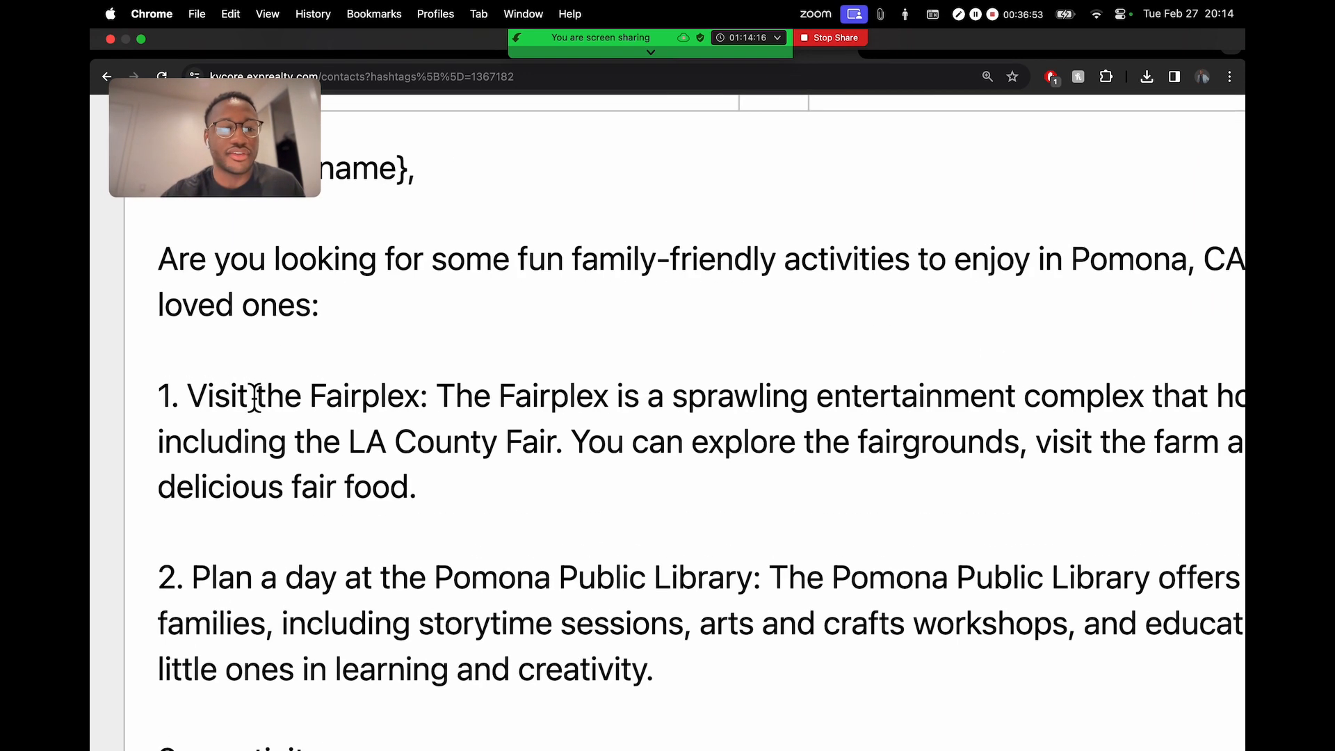
{"action": "scroll", "coordinate": [254, 399], "scroll_direction": "down", "scroll_amount": 1}
{"action": "scroll", "coordinate": [534, 501], "scroll_direction": "down", "scroll_amount": 2}
{"action": "scroll", "coordinate": [534, 502], "scroll_direction": "down", "scroll_amount": 4}
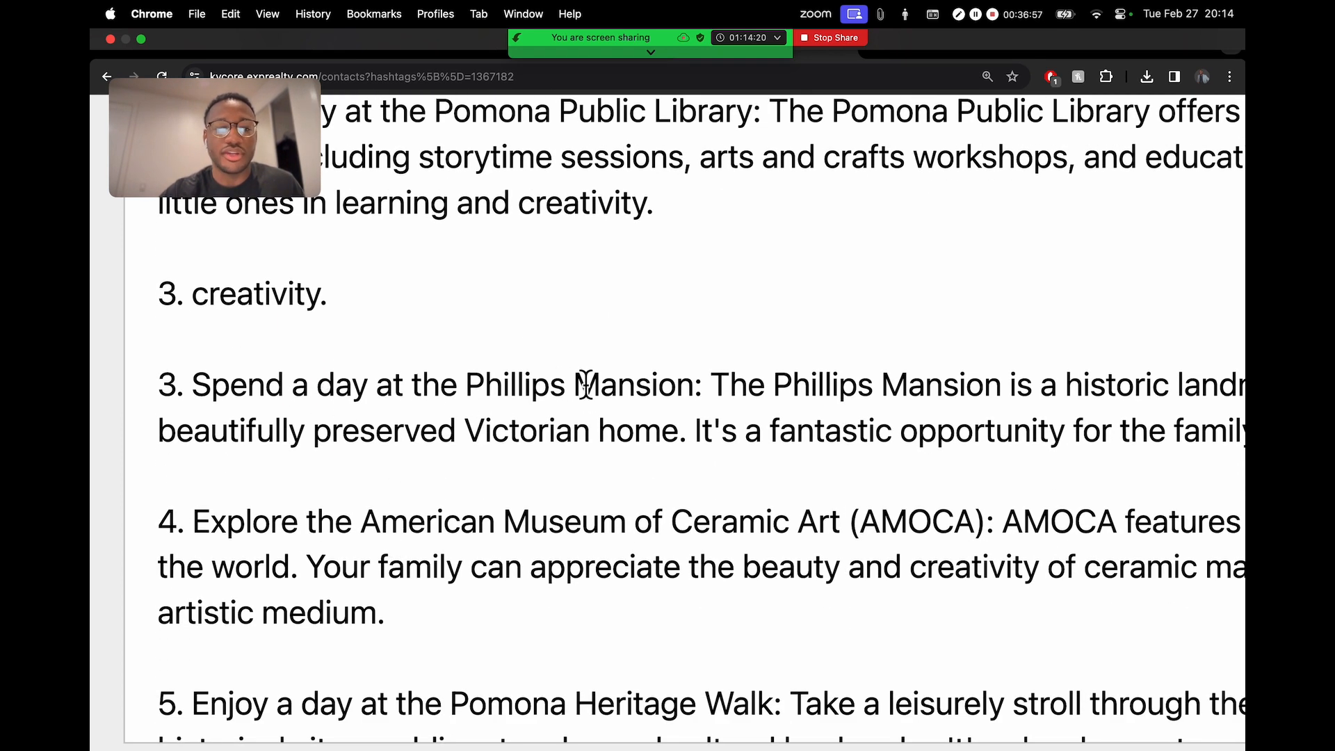
{"action": "scroll", "coordinate": [563, 453], "scroll_direction": "down", "scroll_amount": 2}
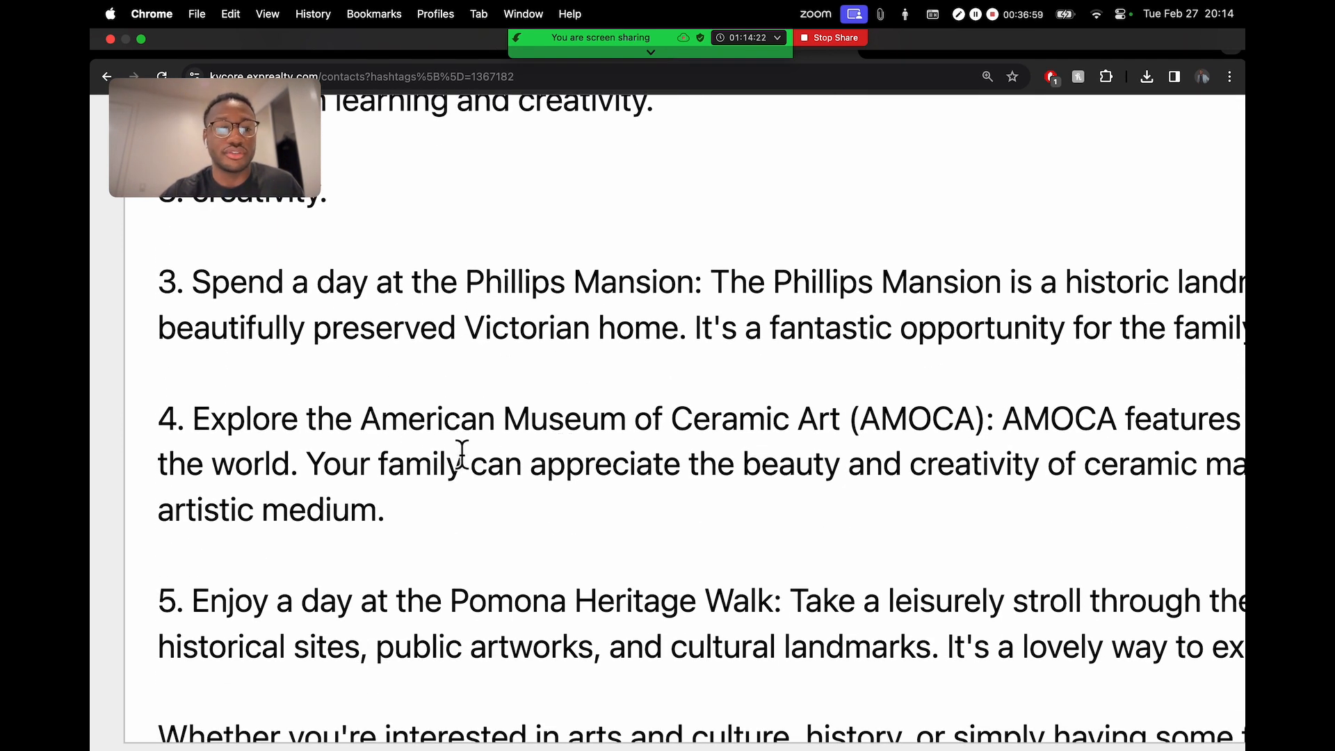
{"action": "scroll", "coordinate": [462, 456], "scroll_direction": "down", "scroll_amount": 5}
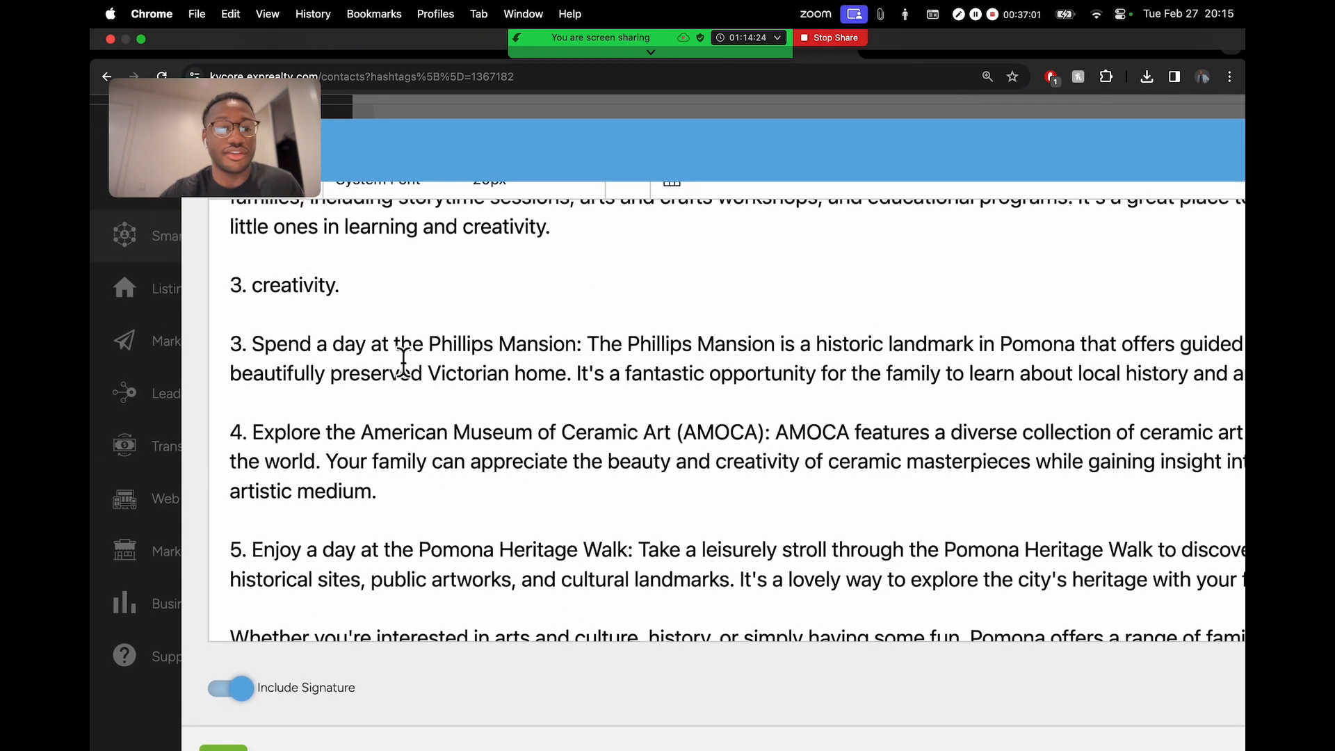
{"action": "scroll", "coordinate": [400, 459], "scroll_direction": "down", "scroll_amount": 2}
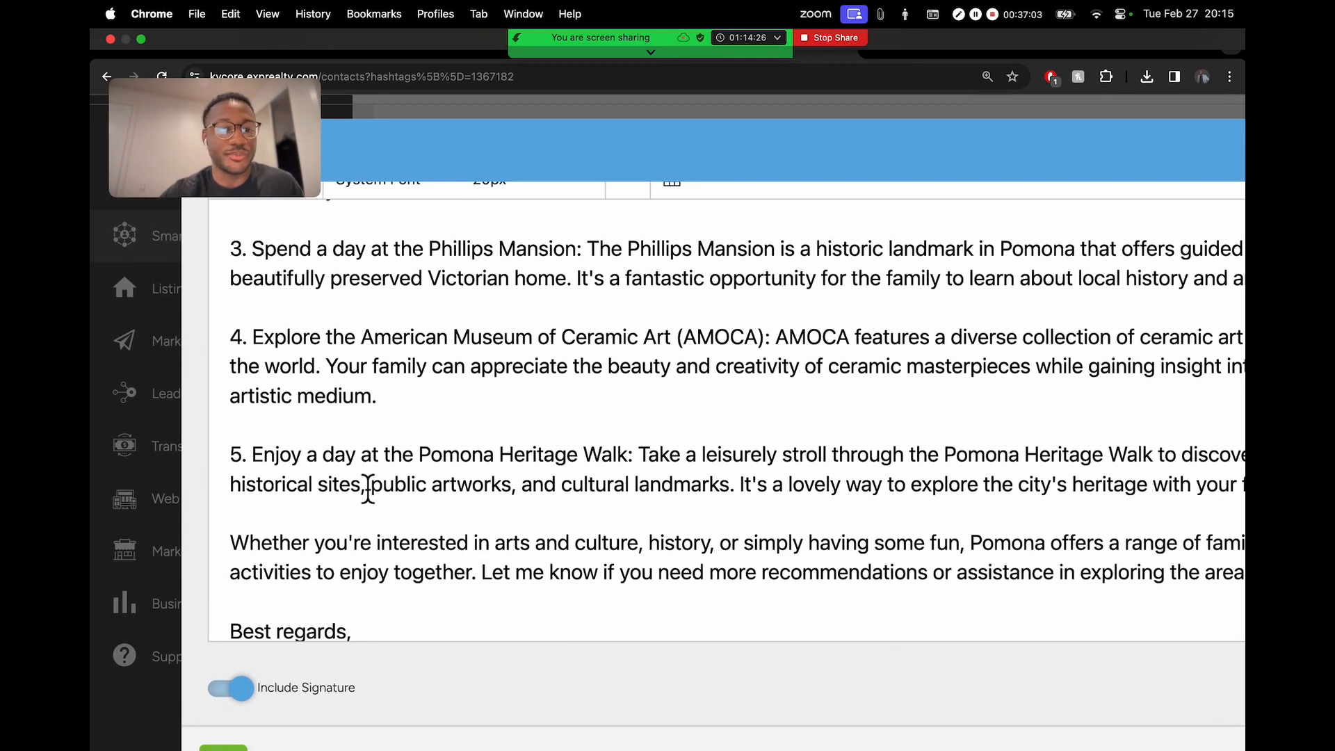
{"action": "scroll", "coordinate": [625, 469], "scroll_direction": "down", "scroll_amount": 2}
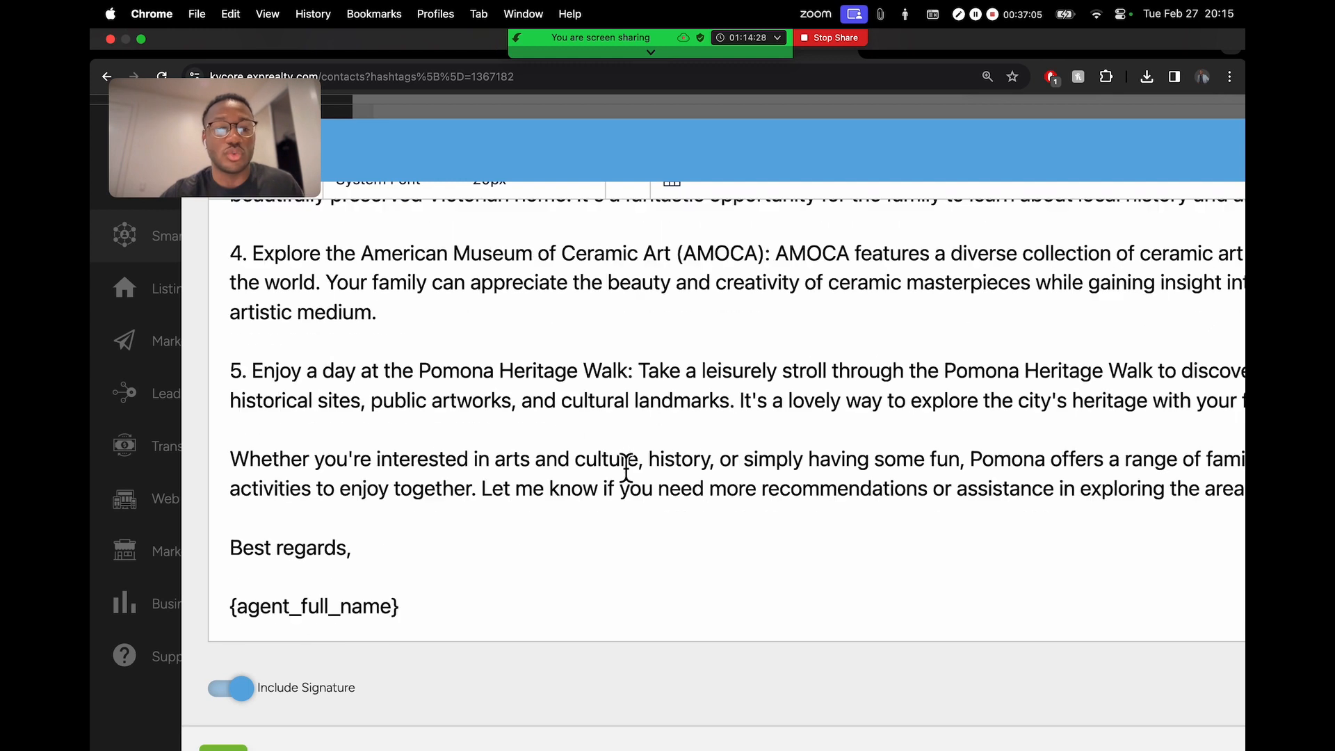
{"action": "scroll", "coordinate": [613, 487], "scroll_direction": "down", "scroll_amount": 5}
{"action": "scroll", "coordinate": [626, 445], "scroll_direction": "up", "scroll_amount": 6}
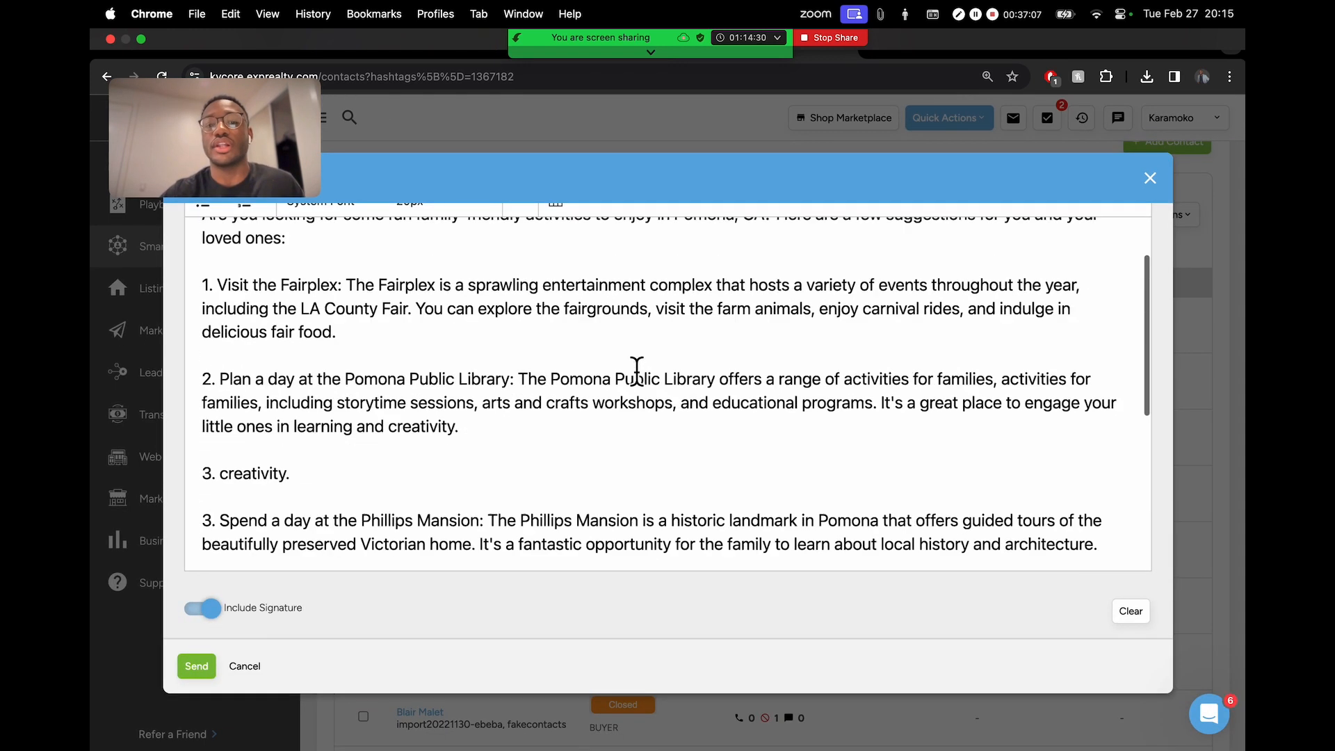
{"action": "scroll", "coordinate": [635, 371], "scroll_direction": "up", "scroll_amount": 10}
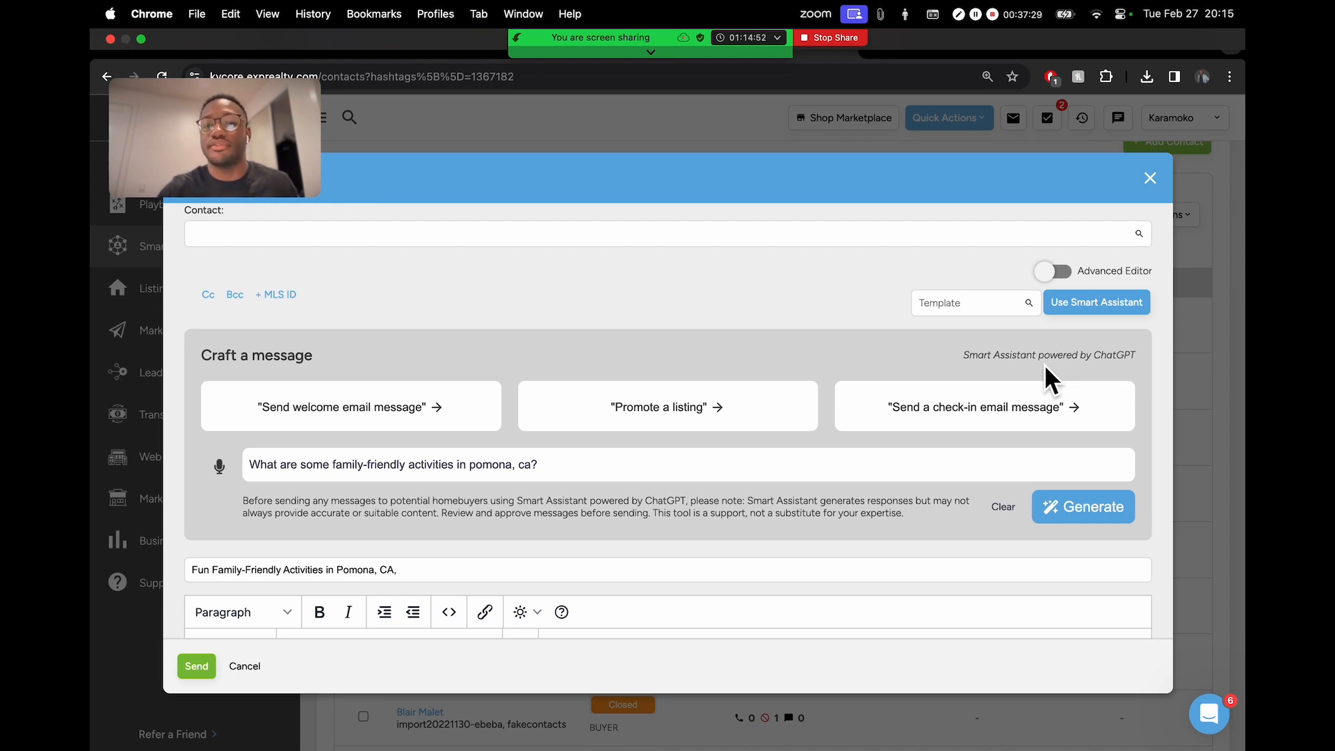
- Review the family-friendly activities prompt and the selected-contacts line at the start of the email form
{"action": "scroll", "coordinate": [946, 345], "scroll_direction": "down", "scroll_amount": 2}
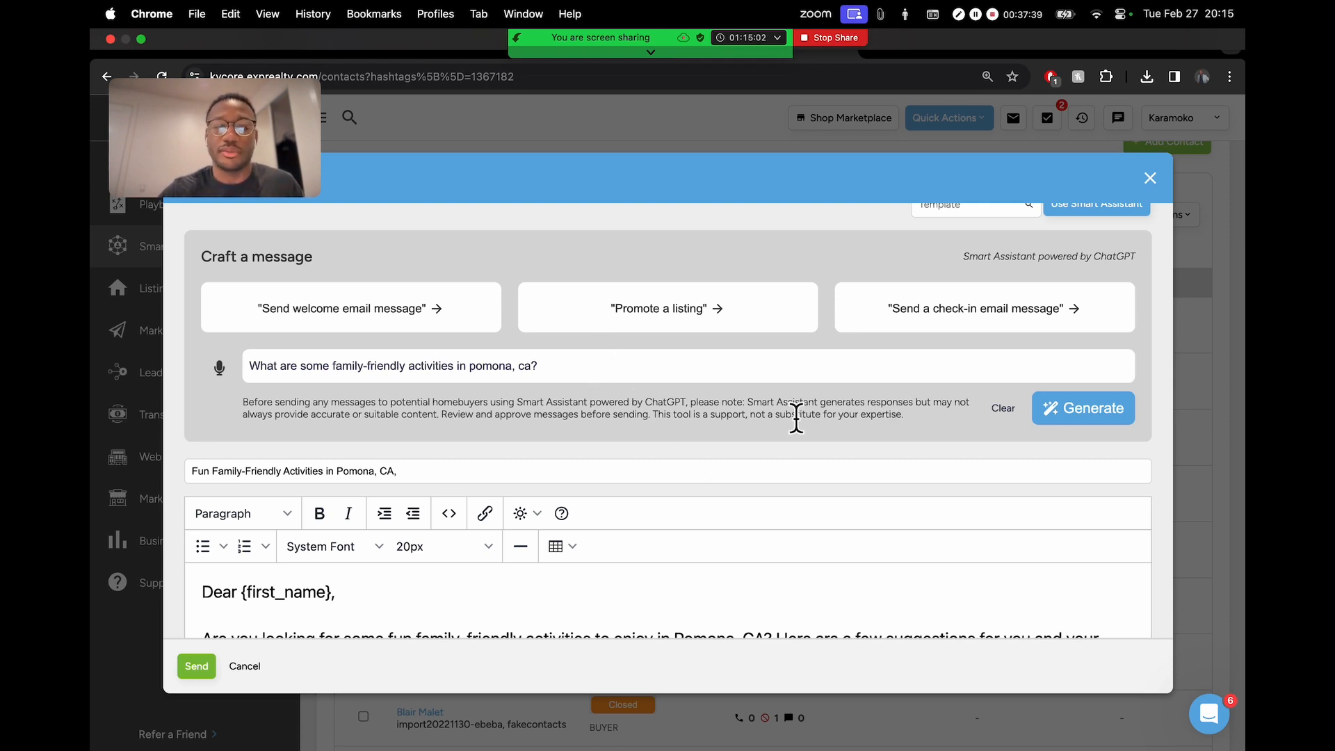
{"action": "scroll", "coordinate": [796, 418], "scroll_direction": "down", "scroll_amount": 1}
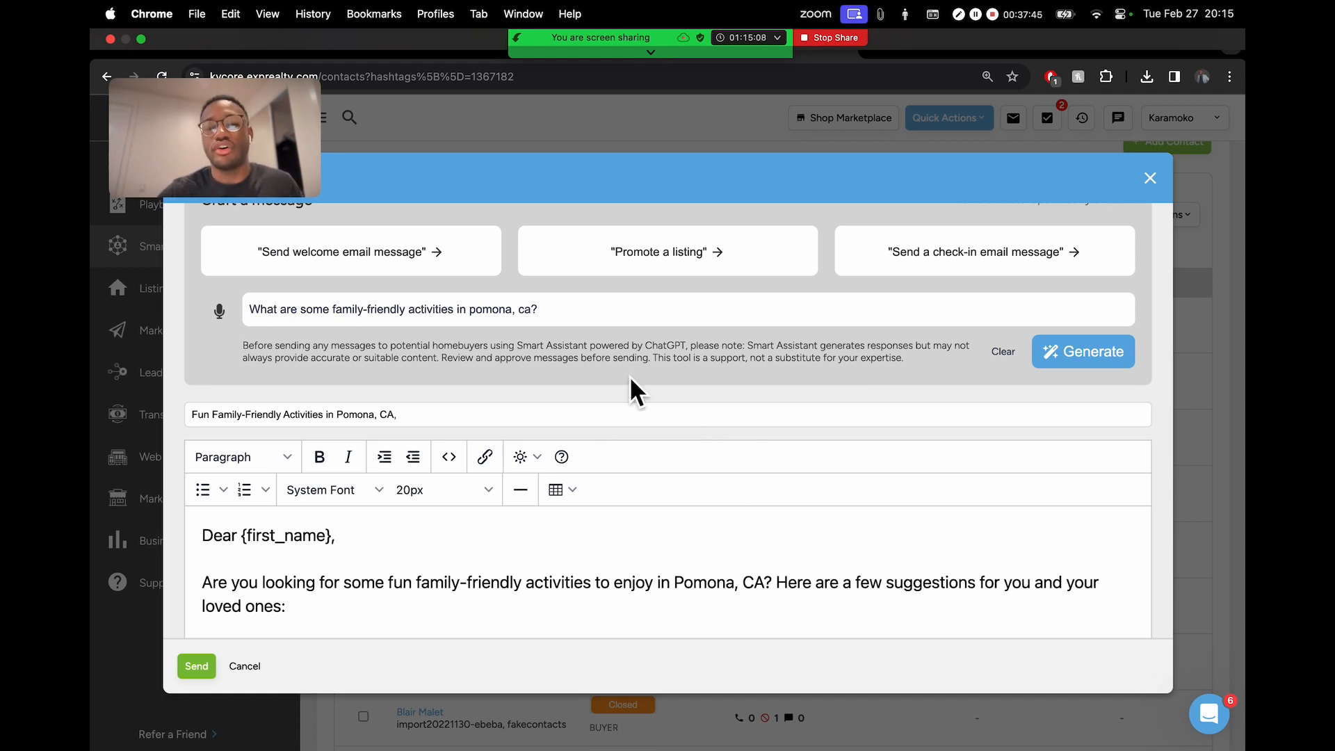
{"action": "left_click_drag", "start_coordinate": [561, 318], "coordinate": [678, 325]}
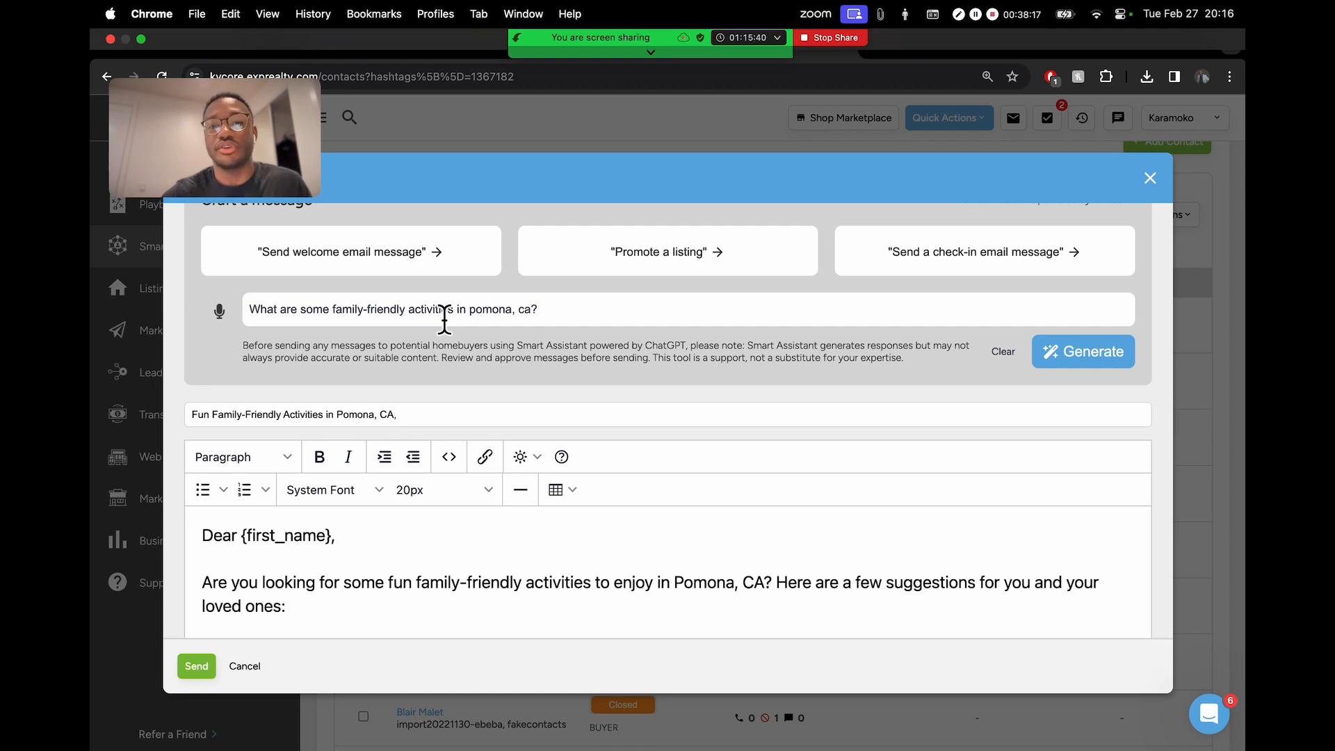
{"action": "left_click_drag", "start_coordinate": [264, 314], "coordinate": [439, 313]}
{"action": "left_click", "coordinate": [577, 313]}
{"action": "scroll", "coordinate": [690, 373], "scroll_direction": "down", "scroll_amount": 1}
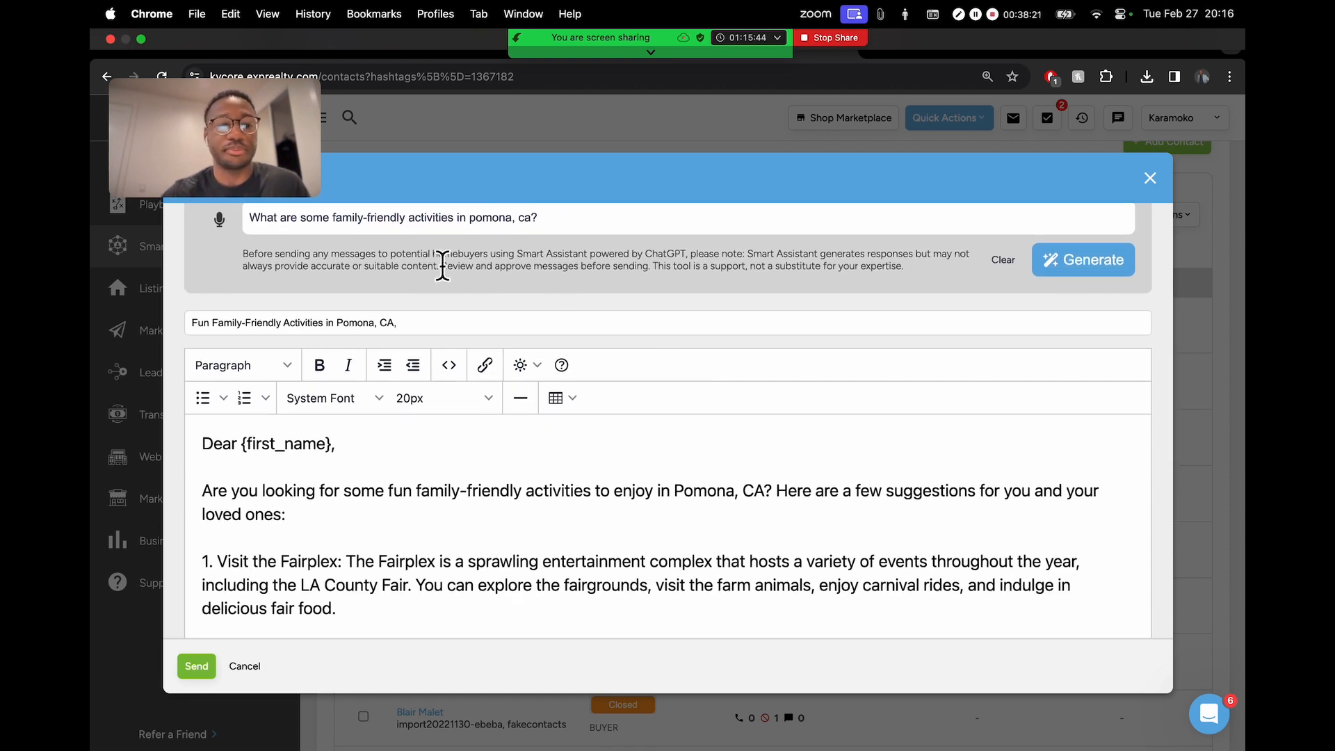
{"action": "scroll", "coordinate": [446, 264], "scroll_direction": "up", "scroll_amount": 5}
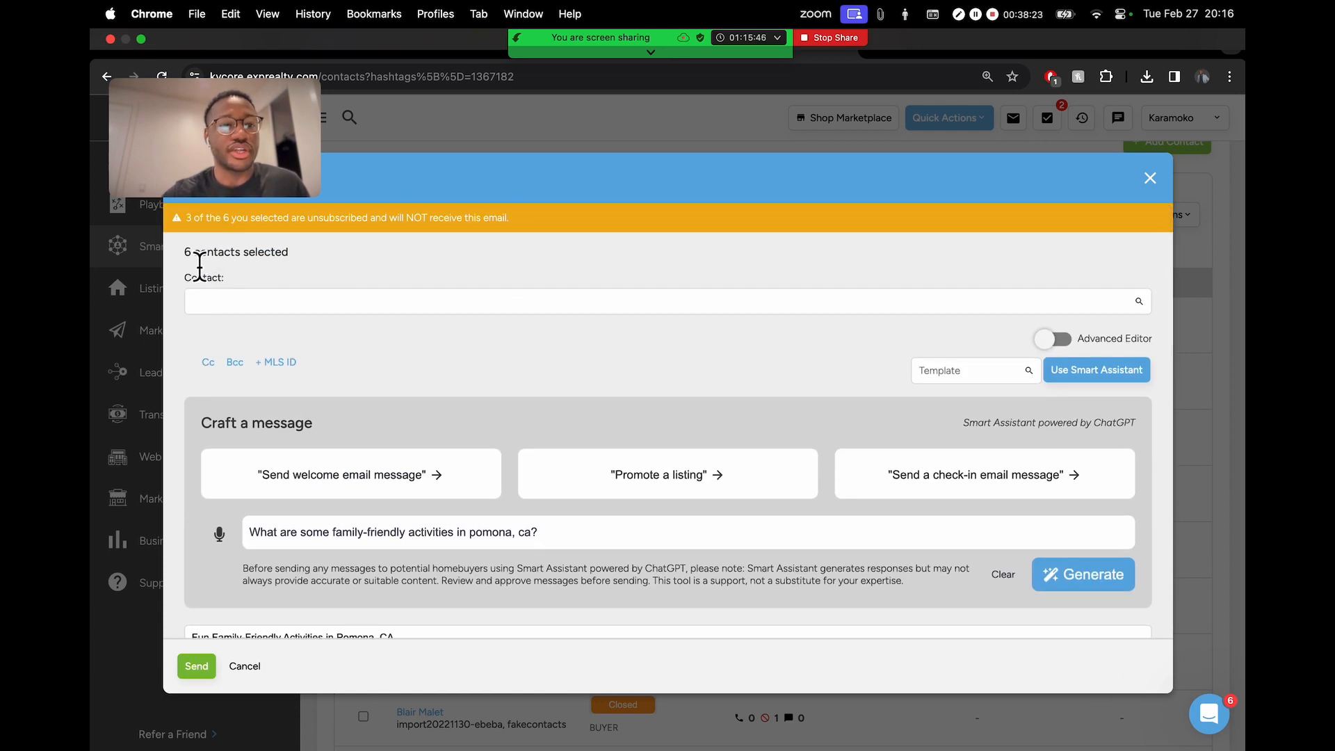
{"action": "triple_click", "coordinate": [340, 254]}
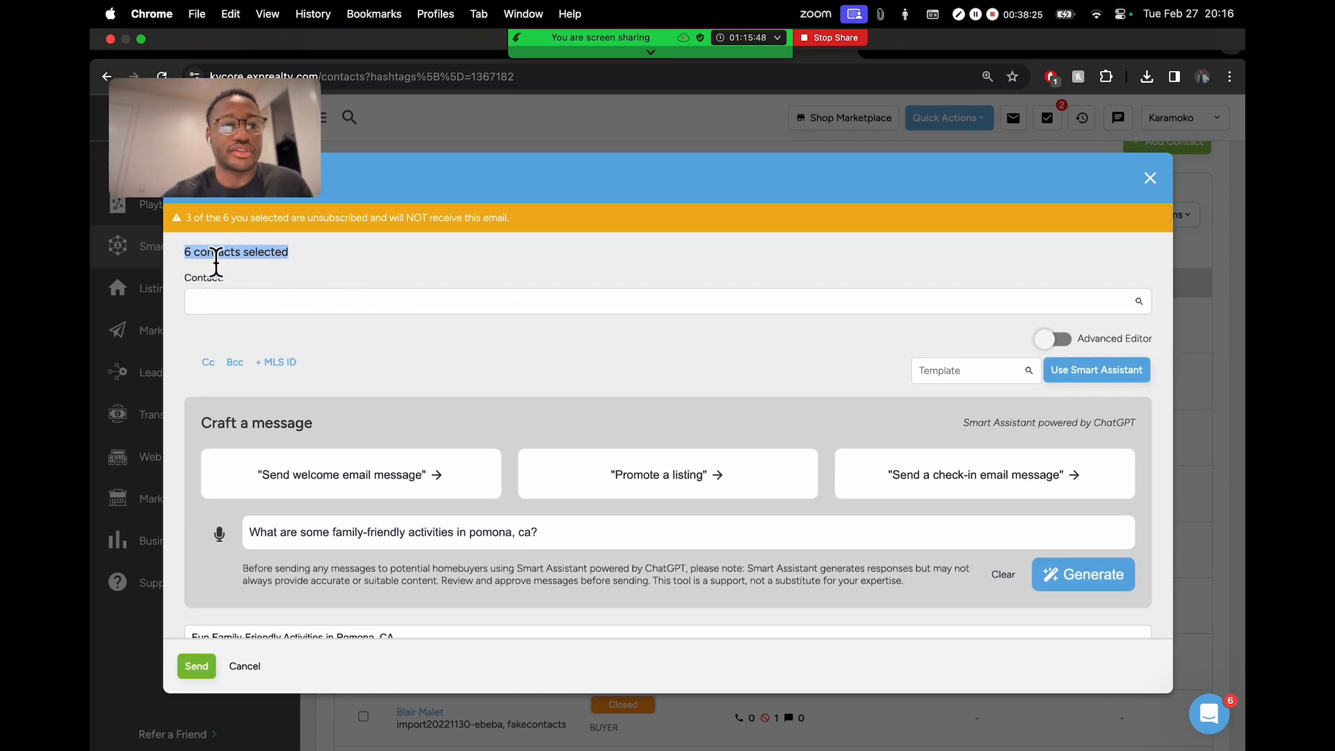
{"action": "scroll", "coordinate": [209, 266], "scroll_direction": "up", "scroll_amount": 5}
{"action": "left_click", "coordinate": [179, 262]}
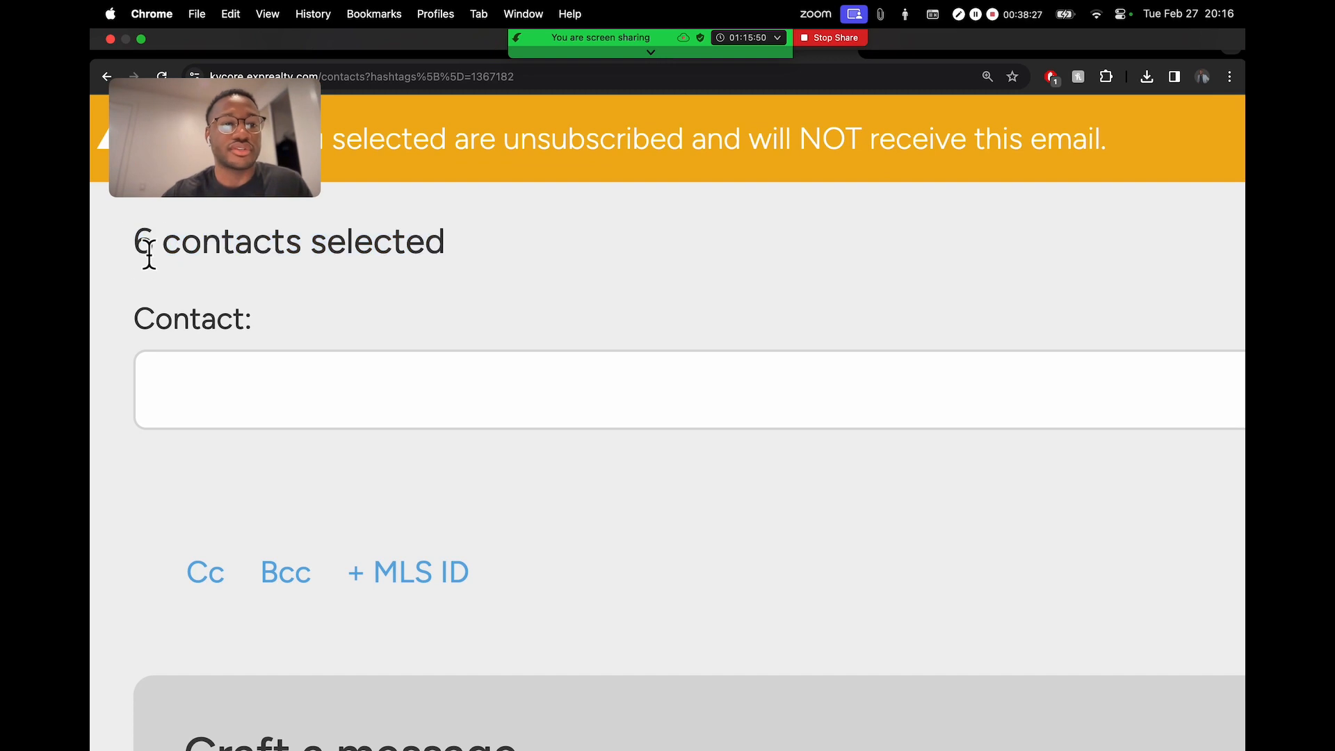
{"action": "scroll", "coordinate": [378, 260], "scroll_direction": "down", "scroll_amount": 5}
{"action": "scroll", "coordinate": [378, 259], "scroll_direction": "down", "scroll_amount": 3}
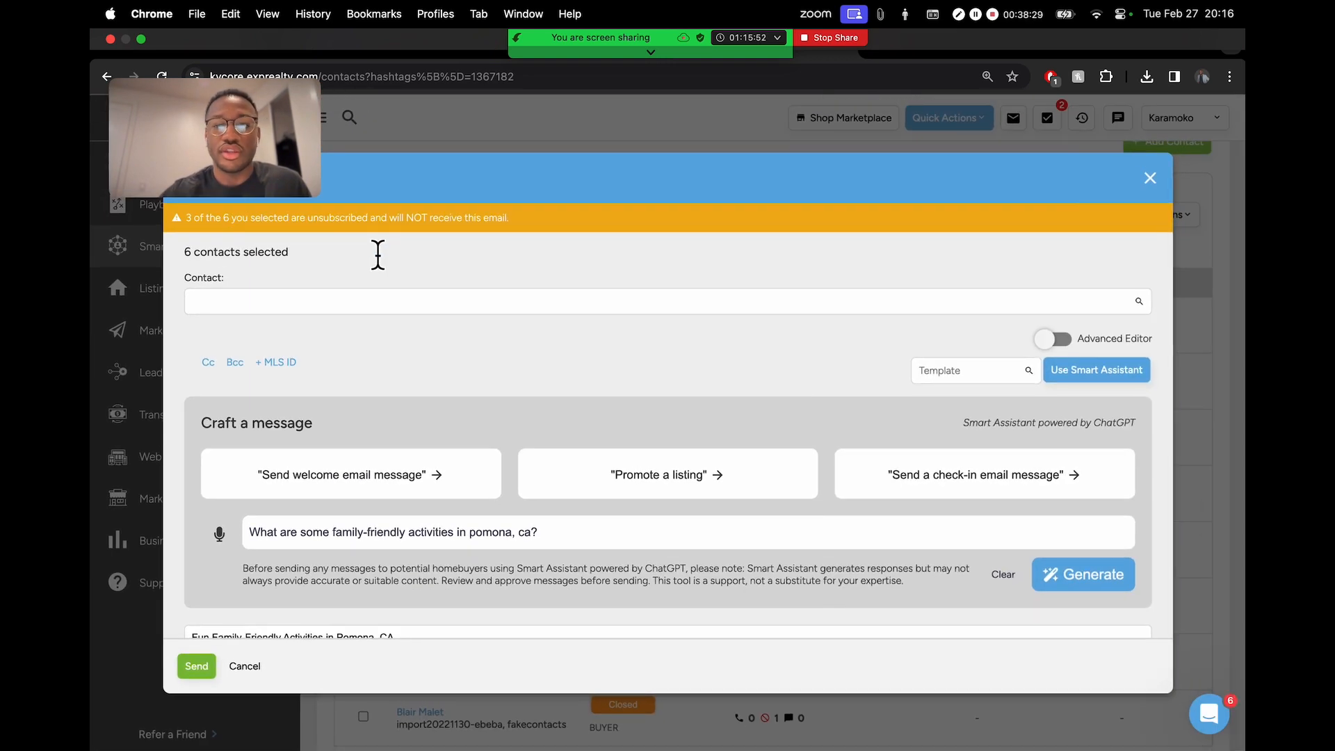
- Review the generated subject line together with the first activity suggestions in the email body
{"action": "scroll", "coordinate": [533, 382], "scroll_direction": "down", "scroll_amount": 3}
{"action": "scroll", "coordinate": [533, 382], "scroll_direction": "down", "scroll_amount": 3}
{"action": "left_click_drag", "start_coordinate": [218, 341], "coordinate": [424, 343]}
{"action": "scroll", "coordinate": [287, 604], "scroll_direction": "down", "scroll_amount": 3}
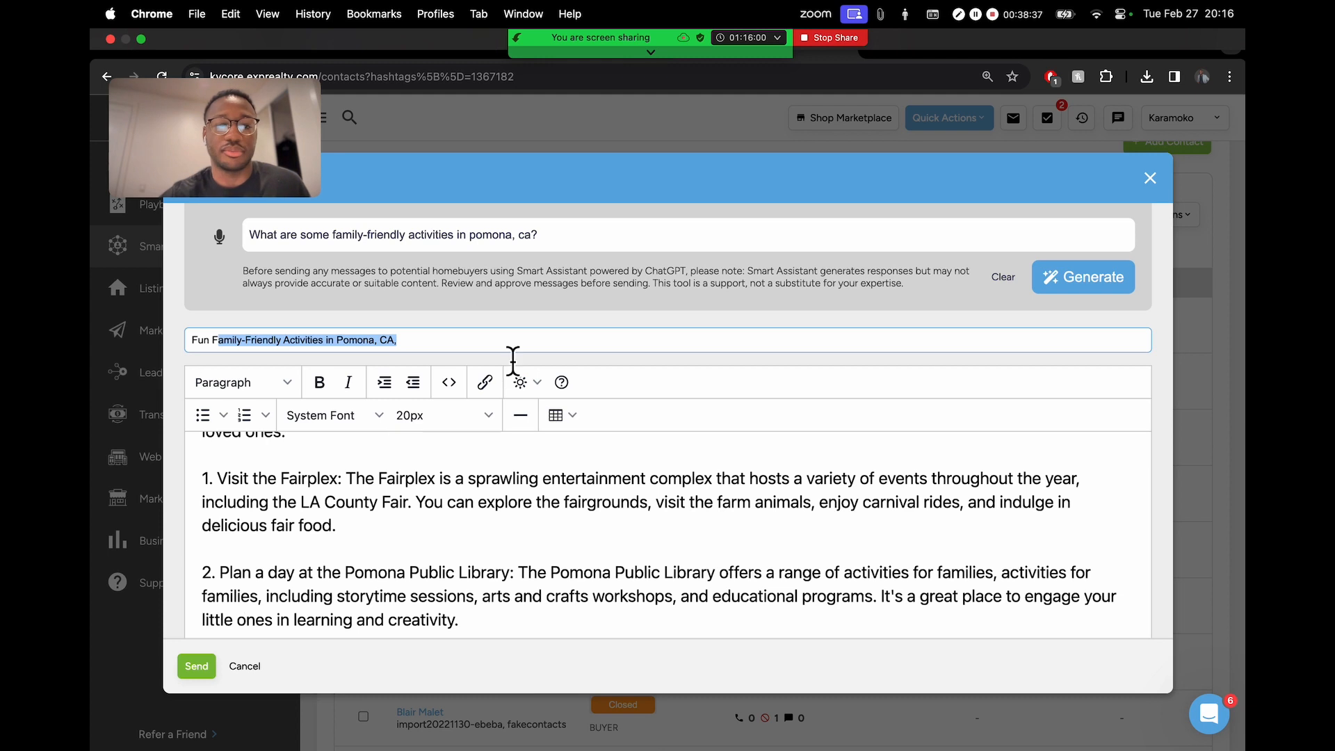
{"action": "scroll", "coordinate": [557, 311], "scroll_direction": "up", "scroll_amount": 2}
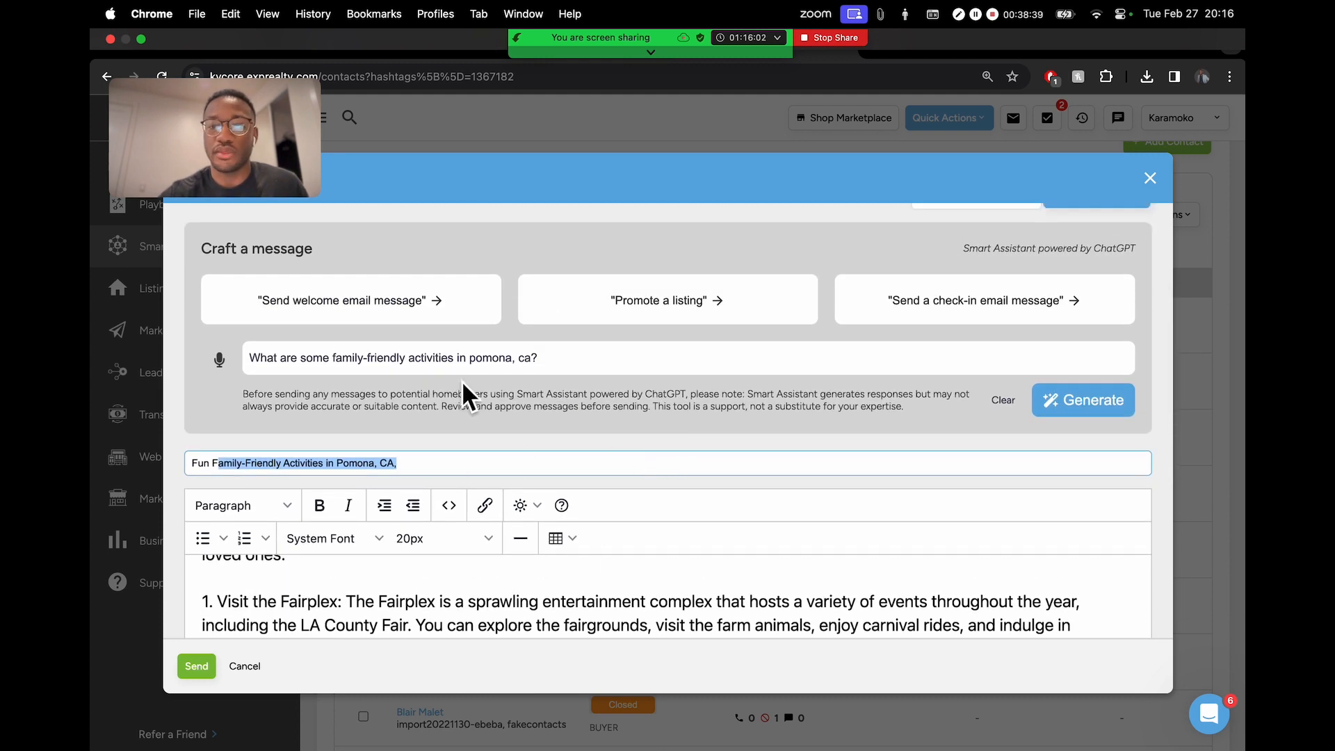
{"action": "scroll", "coordinate": [606, 480], "scroll_direction": "up", "scroll_amount": 2}
{"action": "scroll", "coordinate": [846, 480], "scroll_direction": "down", "scroll_amount": 4}
- Open the Zoom meeting chat and the participants list, and look through all the participants
{"action": "mouse_move", "coordinate": [581, 43]}
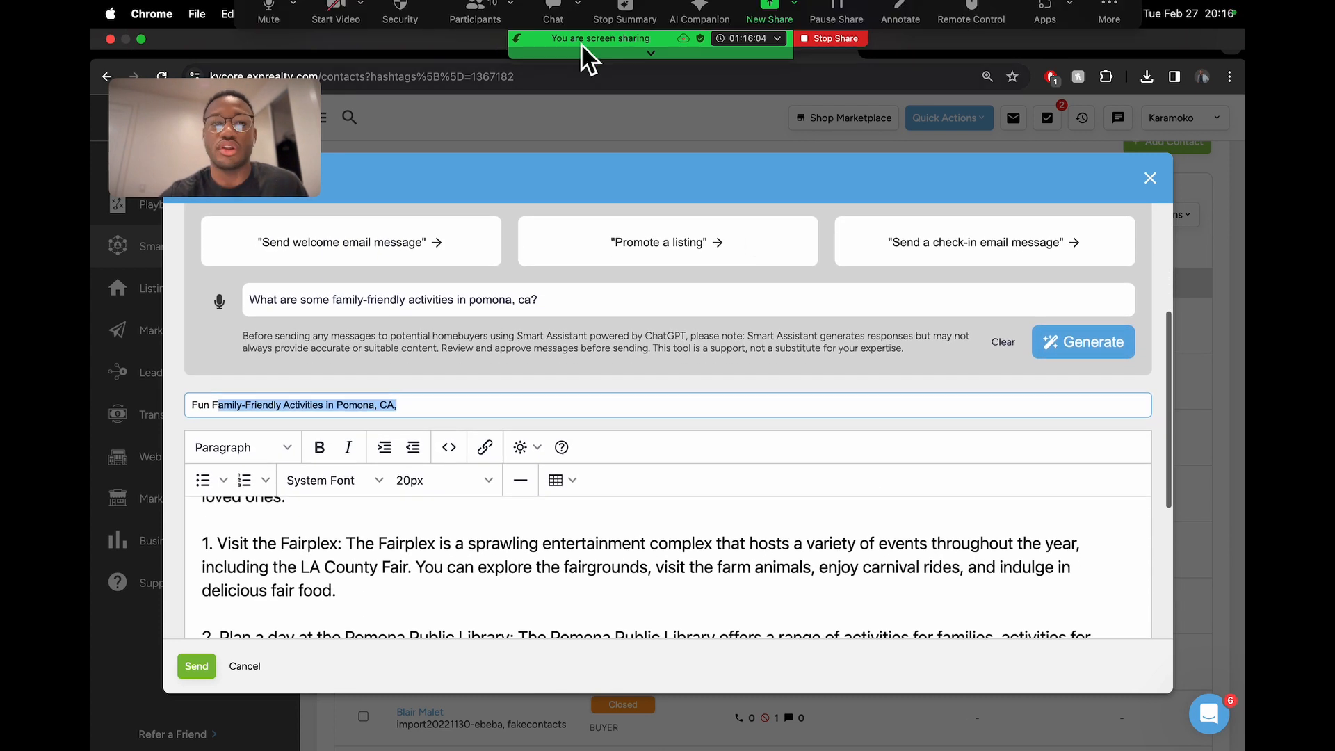
{"action": "scroll", "coordinate": [619, 403], "scroll_direction": "up", "scroll_amount": 2}
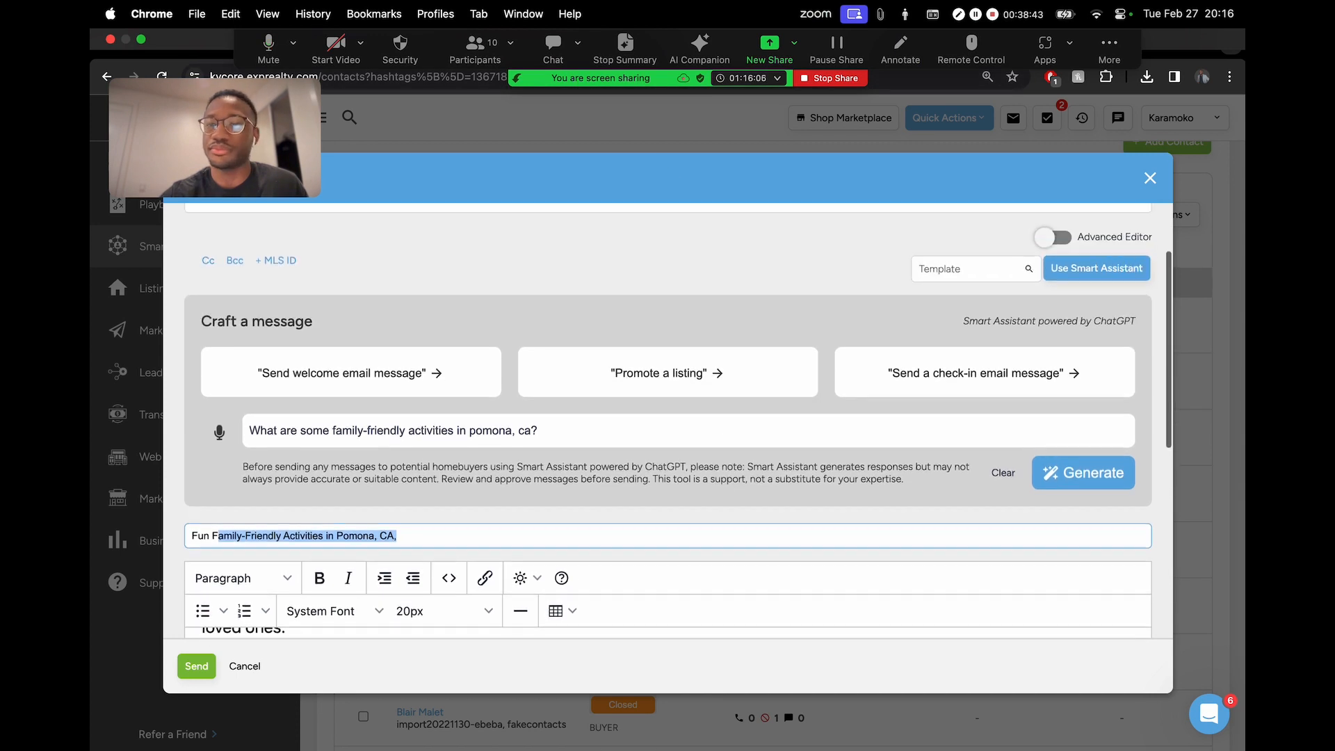
{"action": "left_click", "coordinate": [553, 49]}
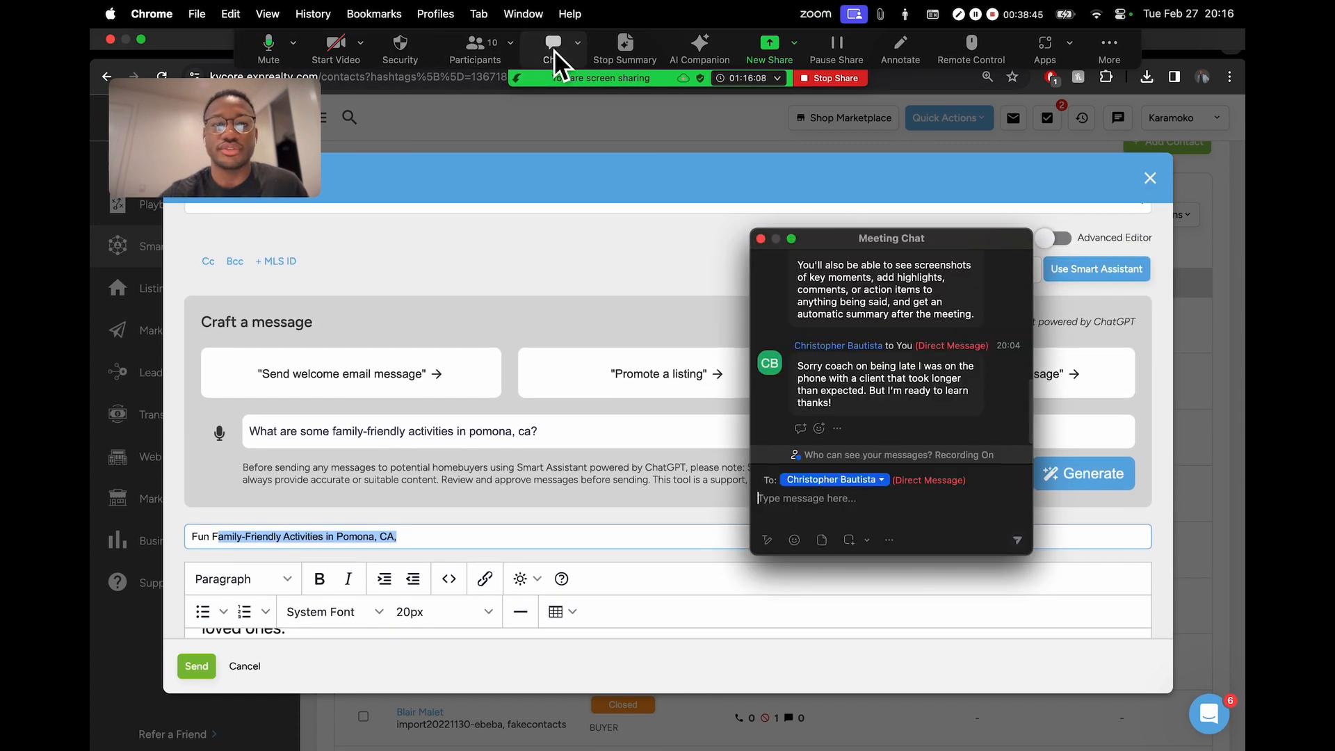
{"action": "scroll", "coordinate": [862, 347], "scroll_direction": "down", "scroll_amount": 1}
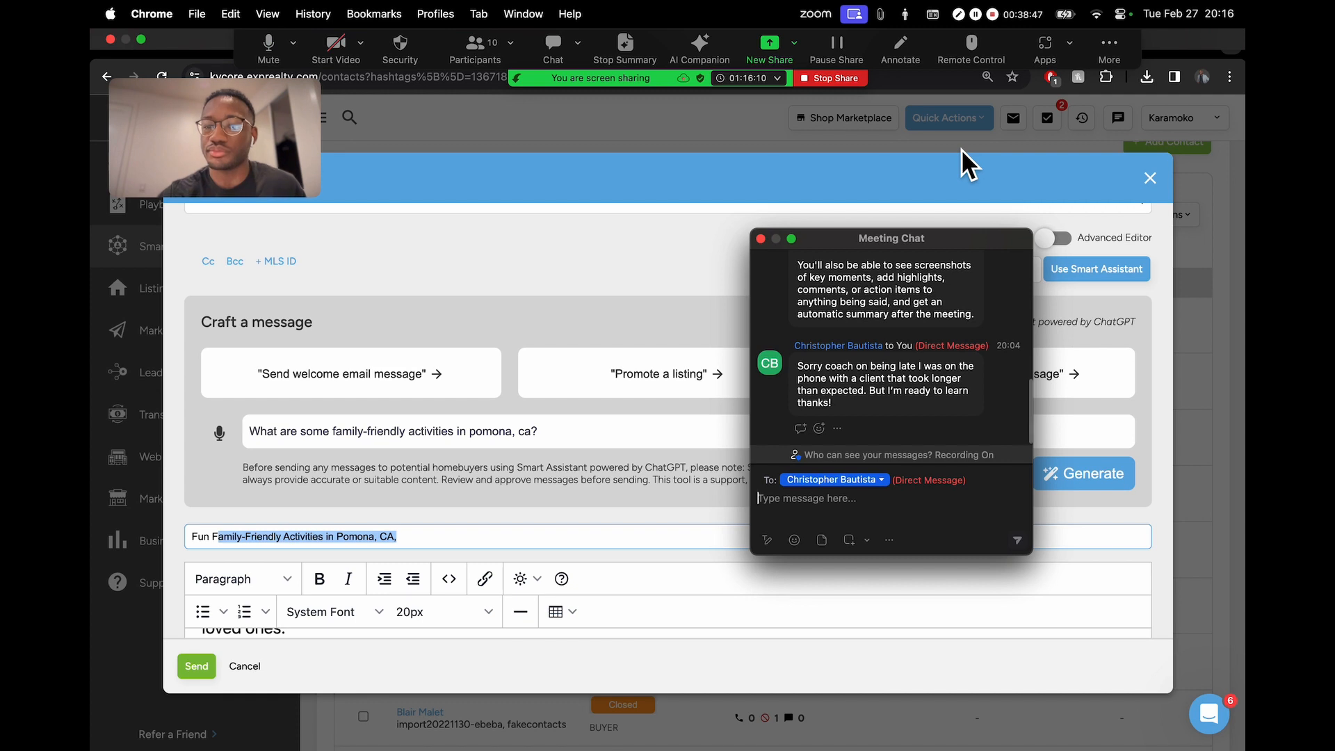
{"action": "left_click", "coordinate": [473, 57]}
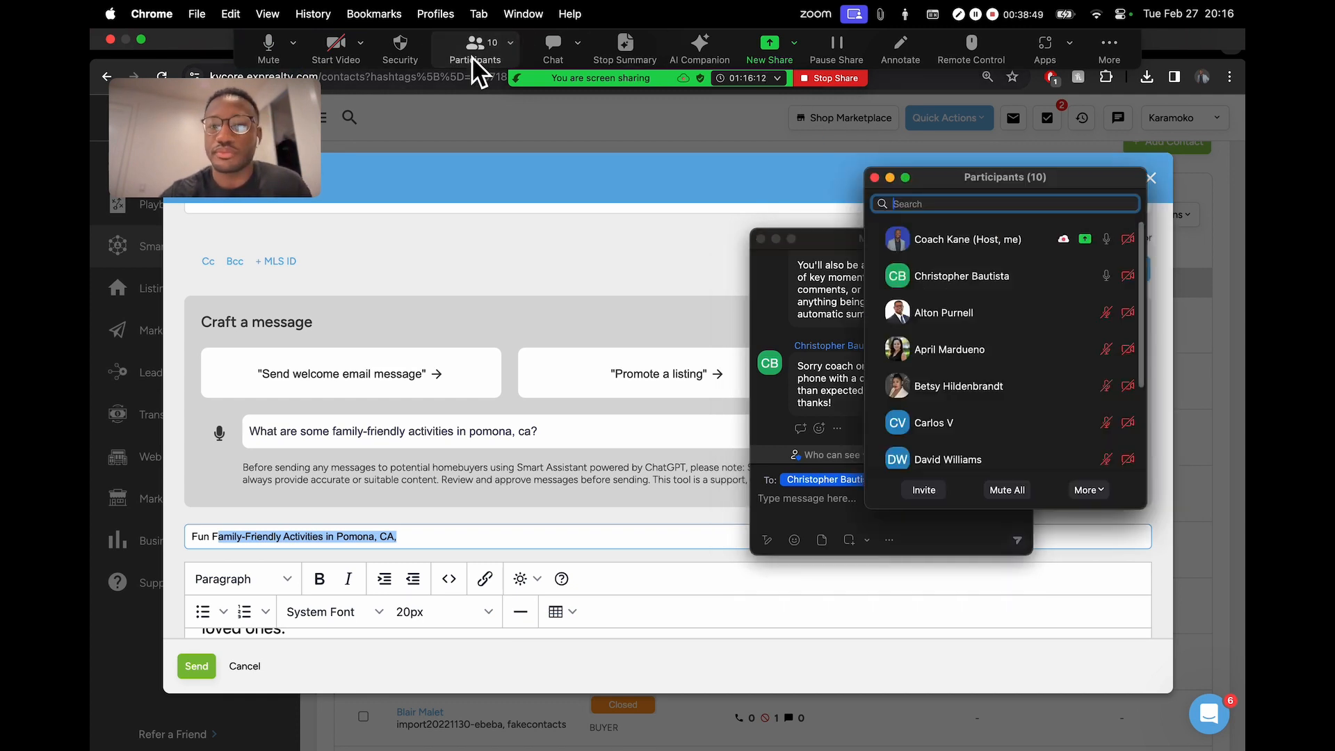
{"action": "scroll", "coordinate": [1101, 311], "scroll_direction": "down", "scroll_amount": 3}
{"action": "scroll", "coordinate": [1097, 310], "scroll_direction": "up", "scroll_amount": 3}
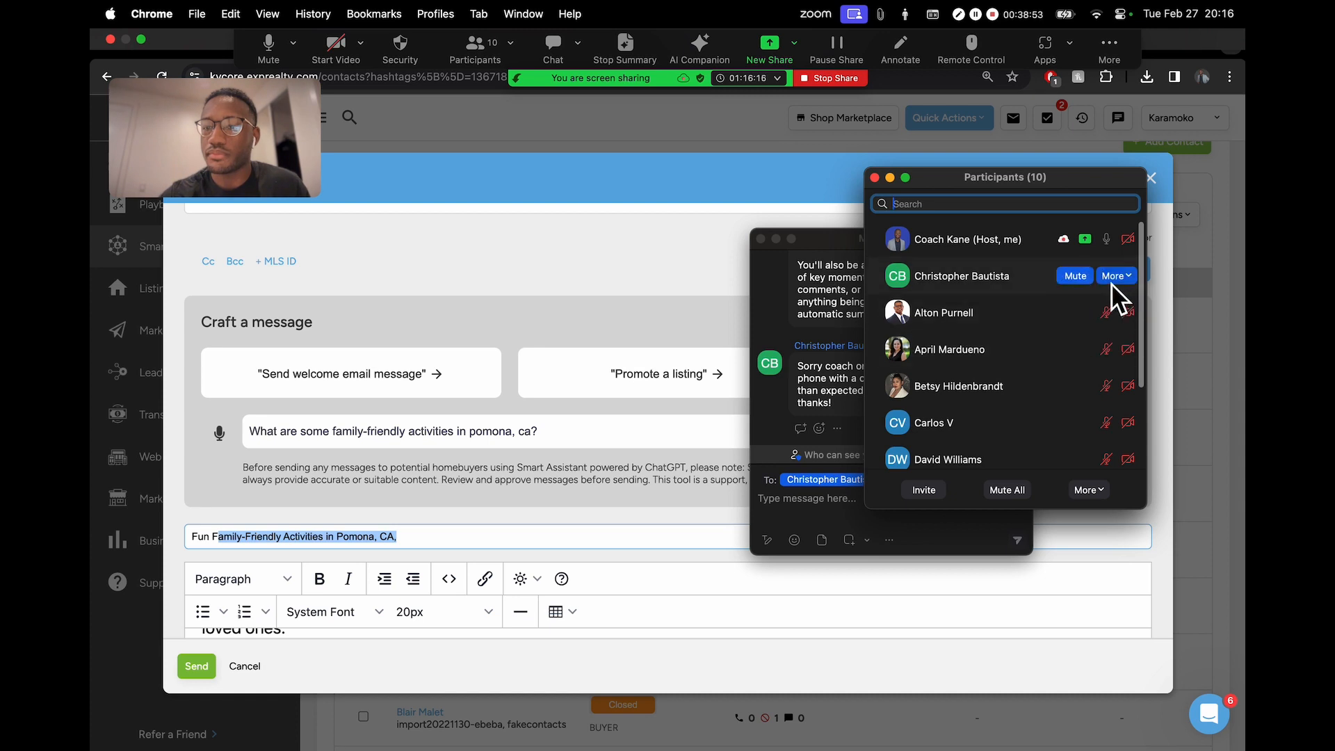
{"action": "scroll", "coordinate": [1001, 390], "scroll_direction": "down", "scroll_amount": 1}
{"action": "scroll", "coordinate": [991, 413], "scroll_direction": "down", "scroll_amount": 3}
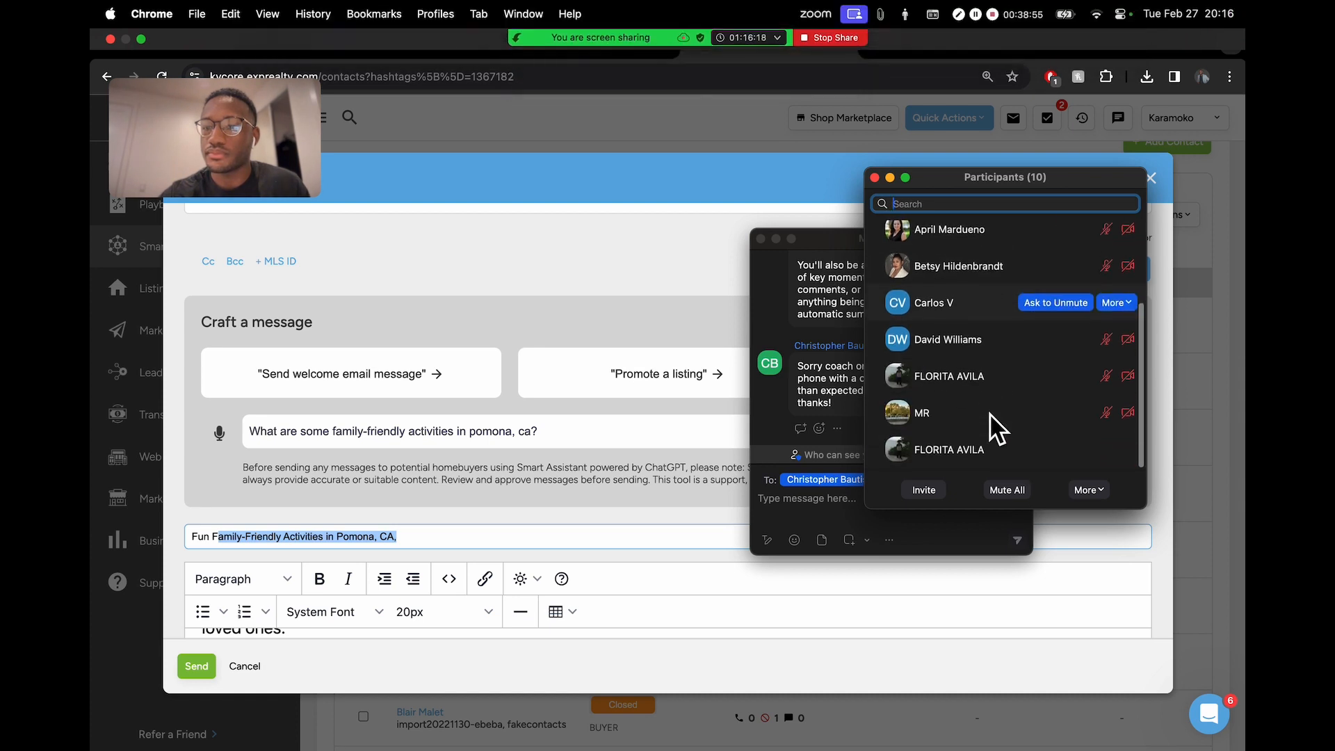
{"action": "scroll", "coordinate": [943, 342], "scroll_direction": "up", "scroll_amount": 4}
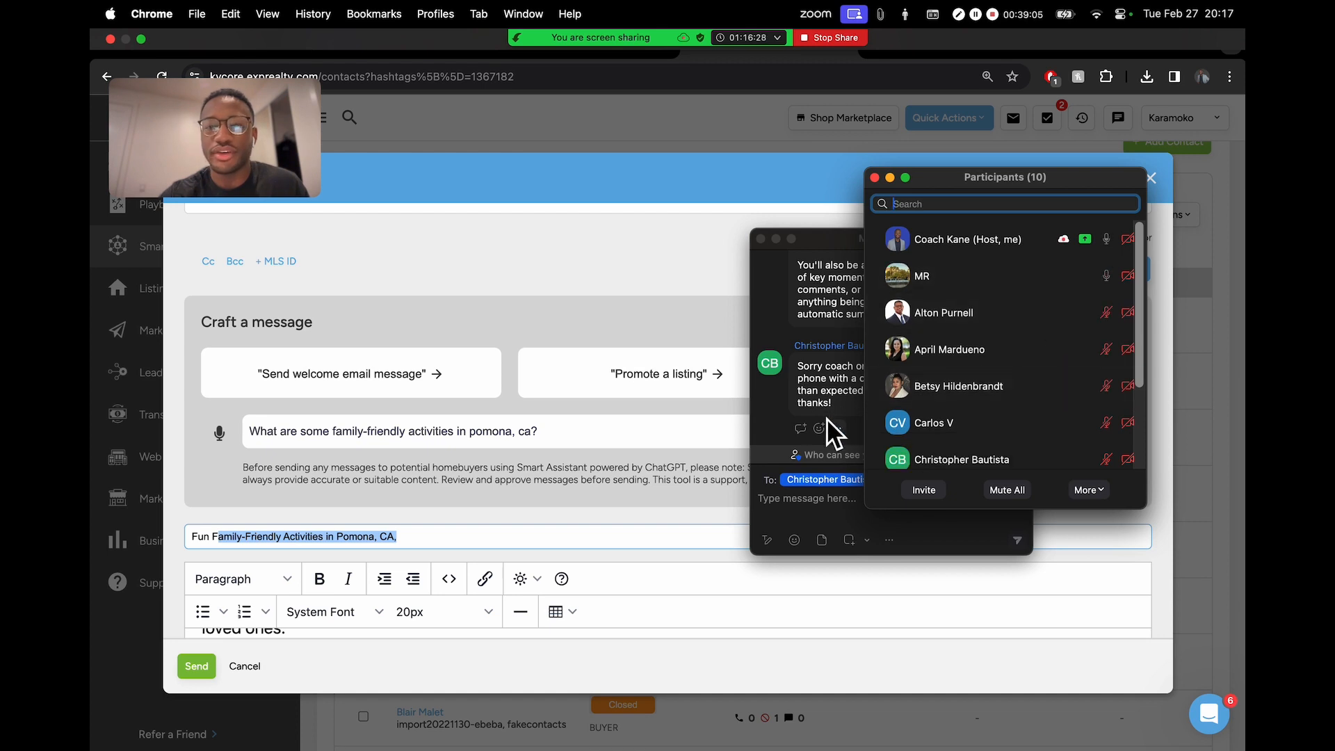
- Move the Zoom meeting chat window clear of the participants list
{"action": "left_click_drag", "start_coordinate": [286, 134], "coordinate": [295, 268]}
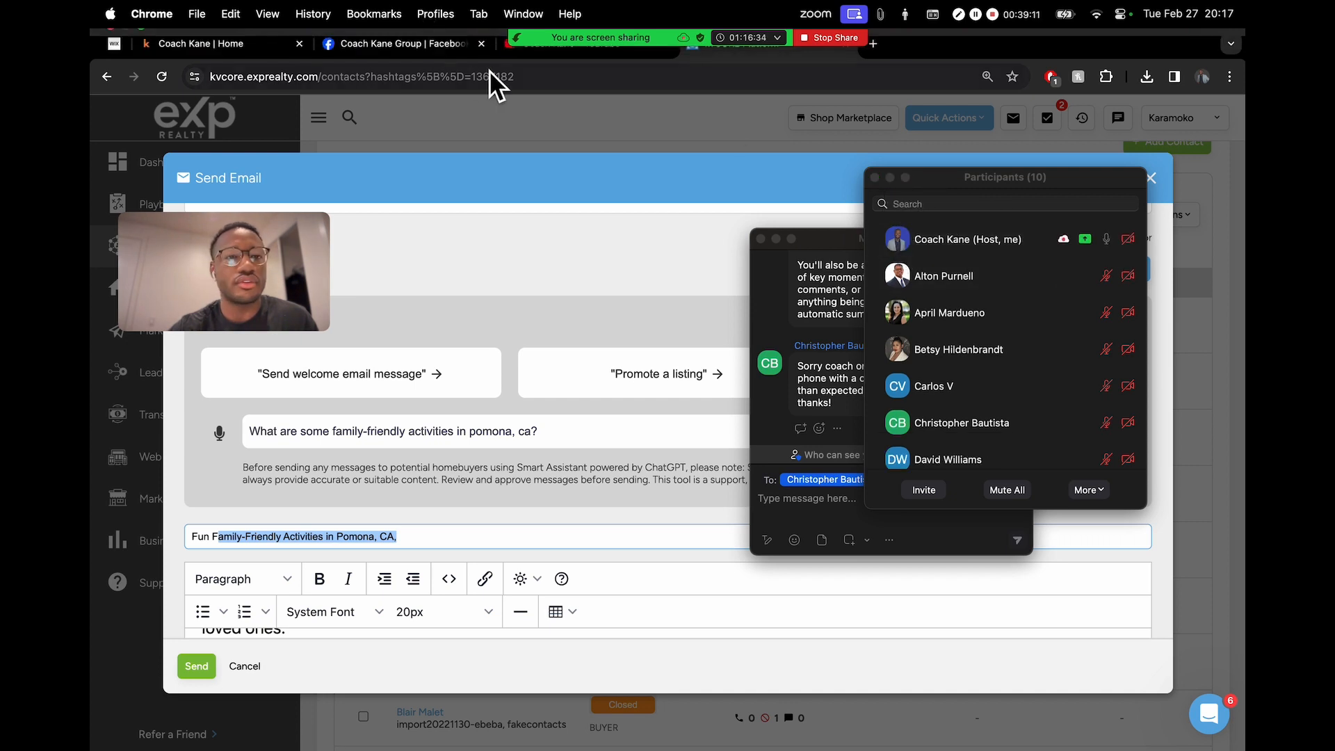
{"action": "mouse_move", "coordinate": [591, 47]}
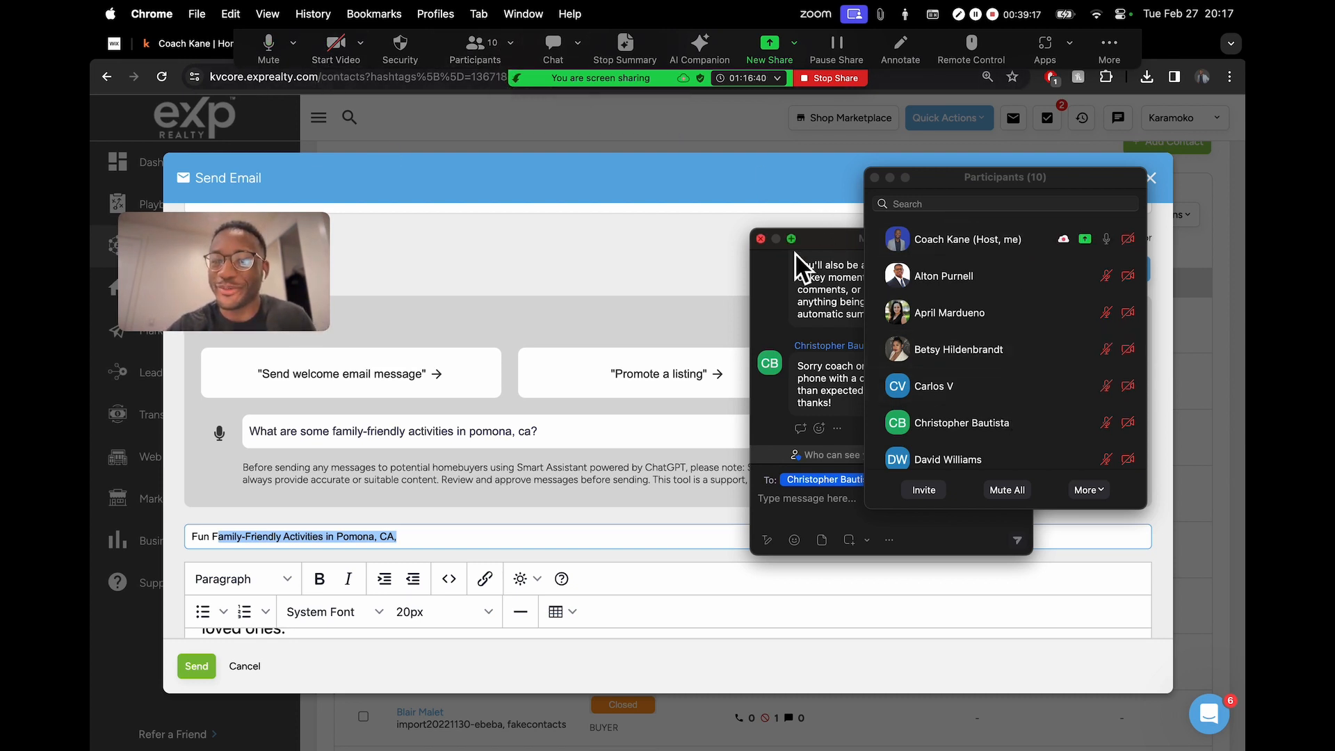
{"action": "left_click_drag", "start_coordinate": [813, 243], "coordinate": [655, 238]}
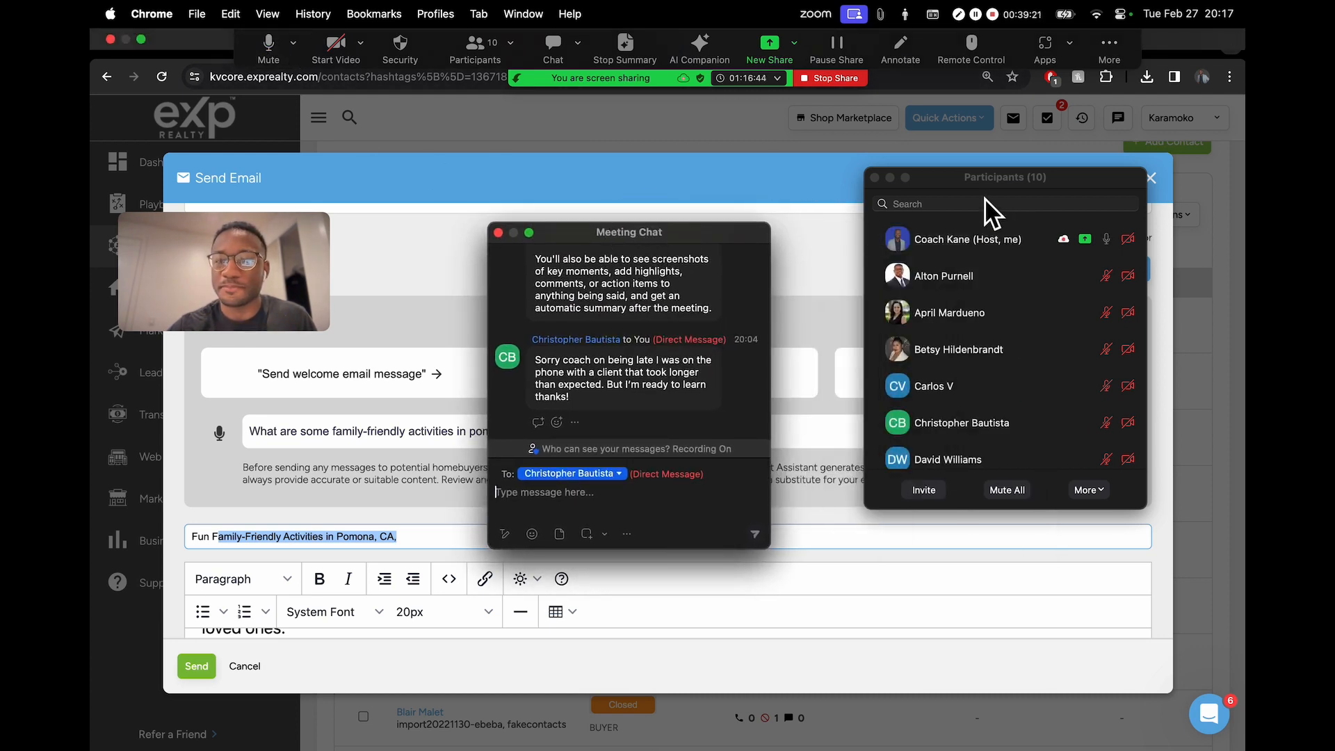
- Mute the host's microphone in the Zoom meeting and select Same as System (My AirPods) as the microphone
{"action": "left_click", "coordinate": [287, 47]}
{"action": "left_click", "coordinate": [242, 287]}
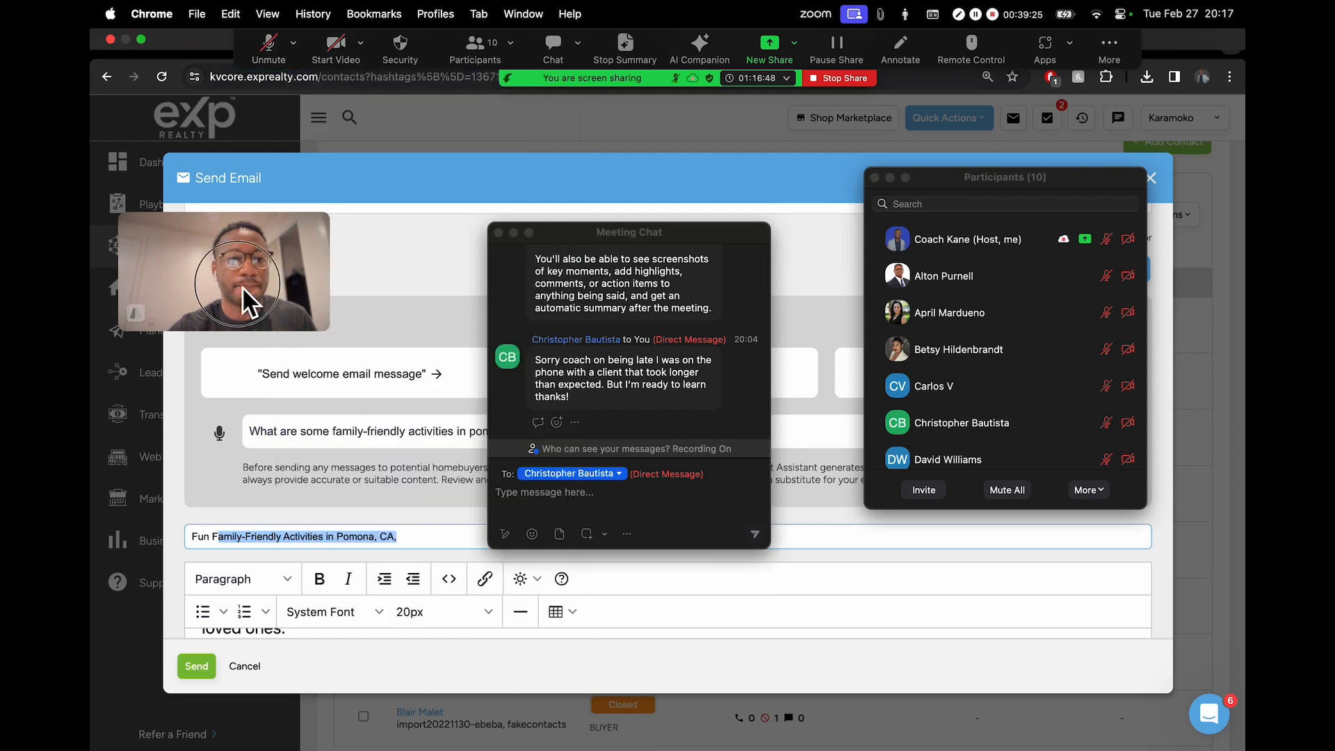
{"action": "left_click_drag", "start_coordinate": [228, 297], "coordinate": [263, 404]}
{"action": "left_click", "coordinate": [301, 42]}
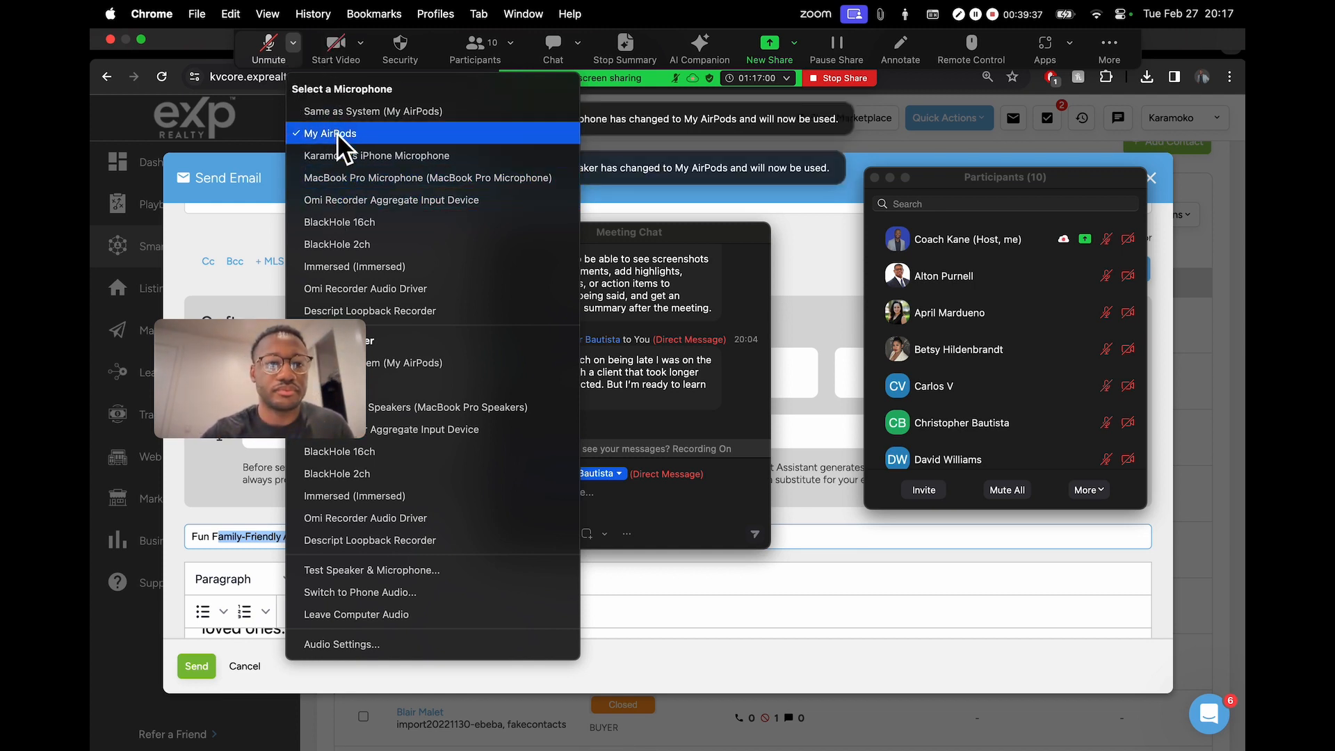
{"action": "left_click", "coordinate": [352, 118]}
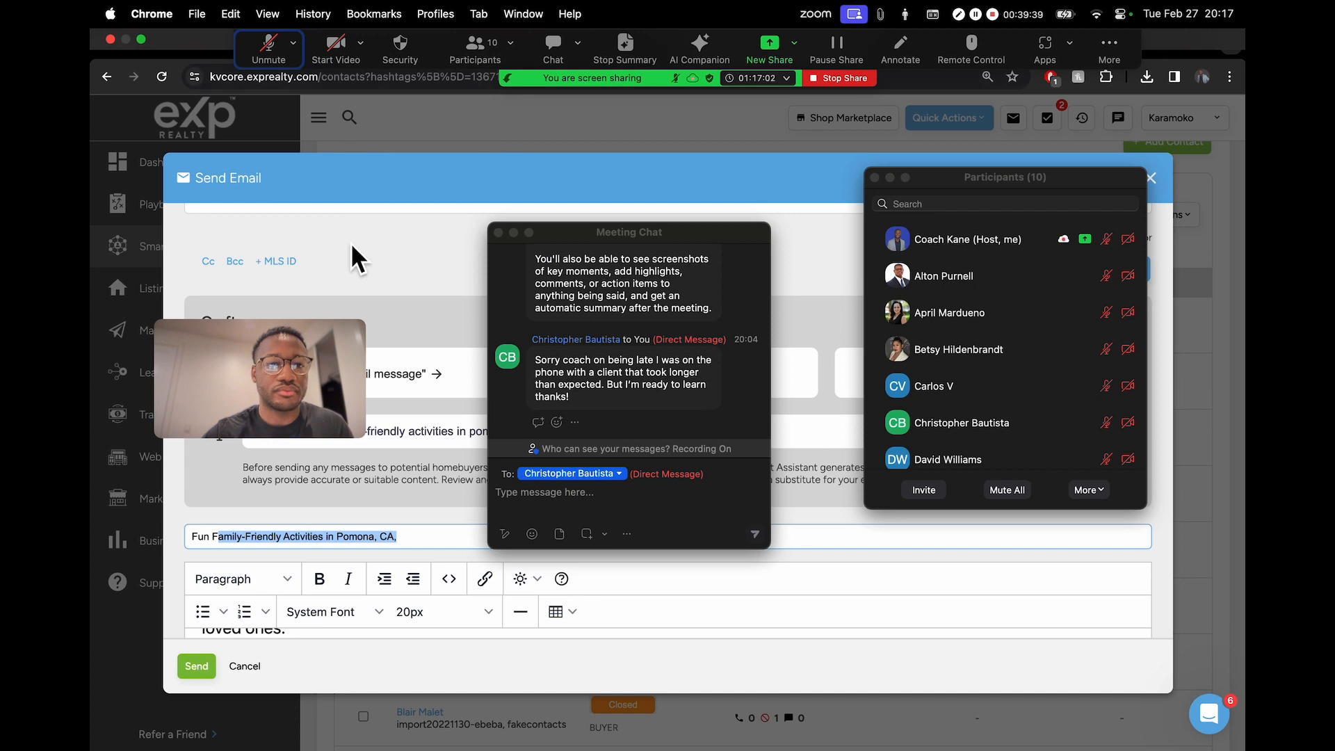
- Switch the Zoom microphone to MacBook Pro Microphone and check the selected audio devices
{"action": "left_click", "coordinate": [293, 44]}
{"action": "left_click", "coordinate": [384, 187]}
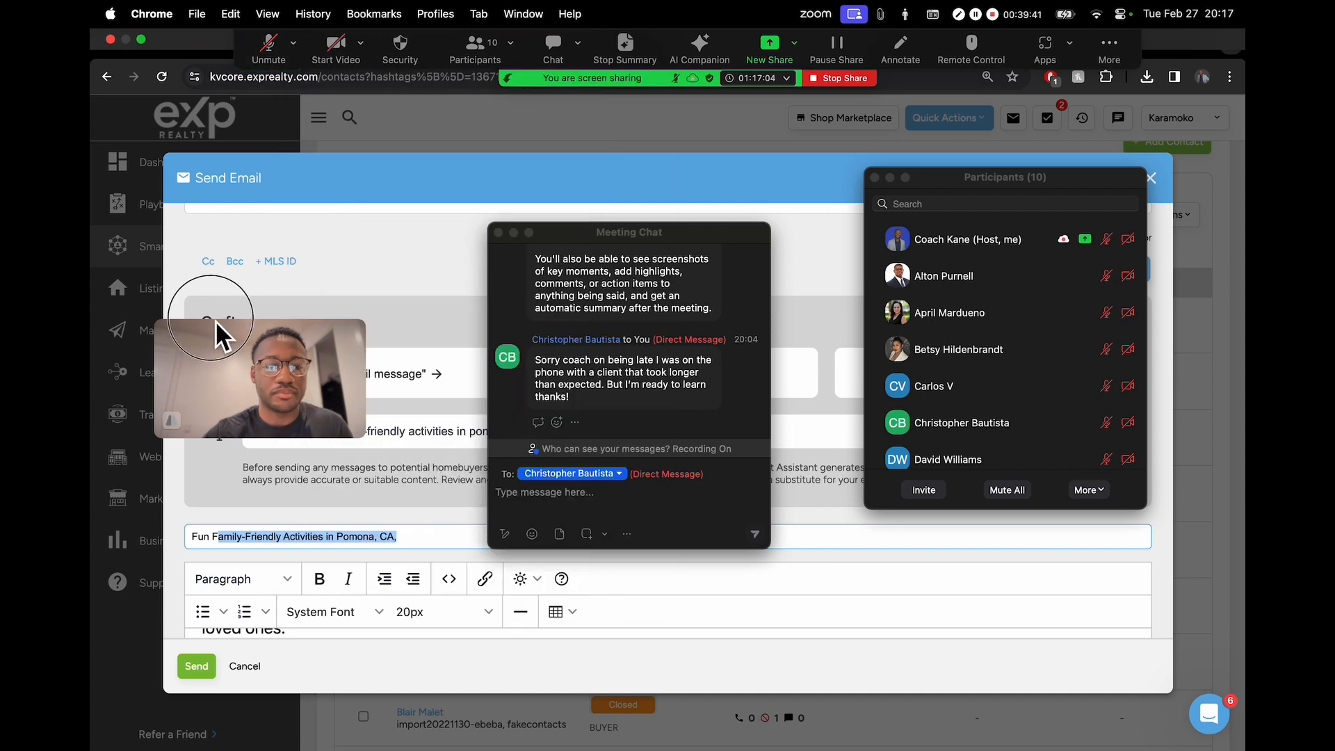
{"action": "left_click_drag", "start_coordinate": [254, 343], "coordinate": [194, 132]}
{"action": "left_click", "coordinate": [299, 47]}
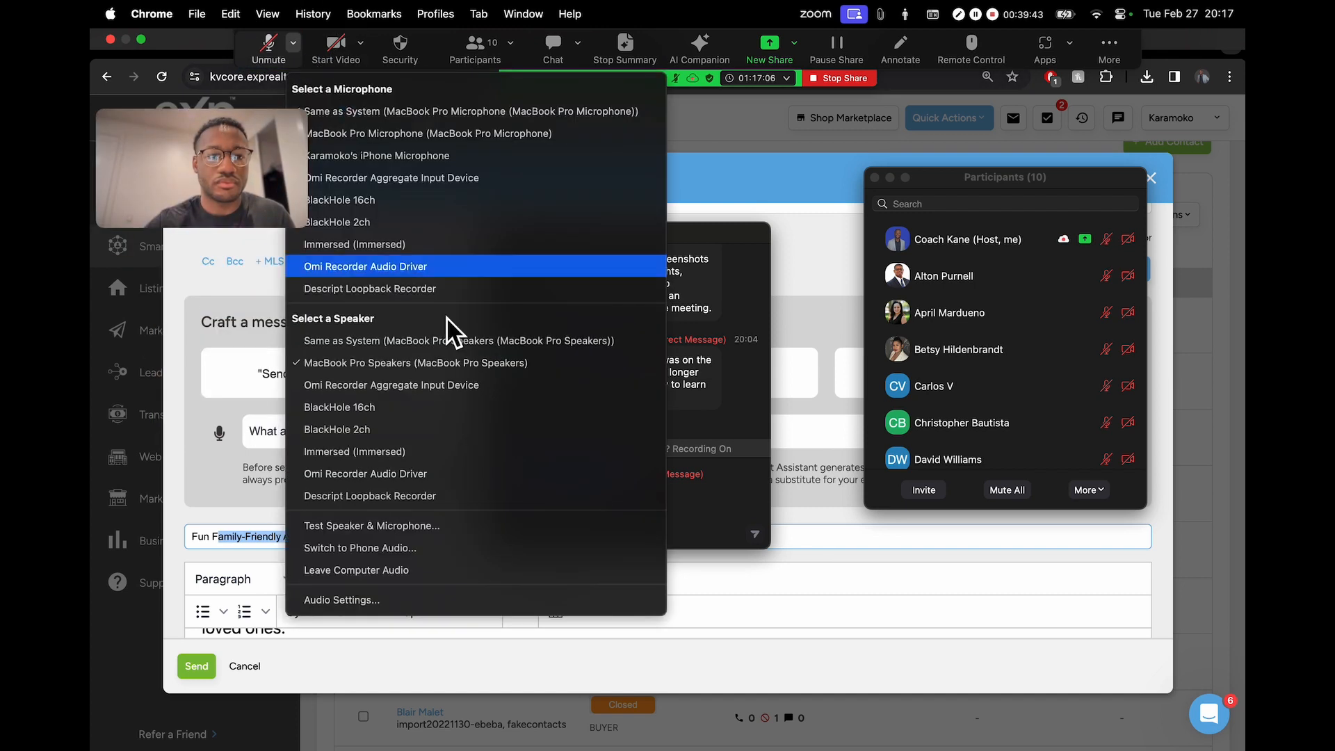
{"action": "left_click", "coordinate": [268, 151]}
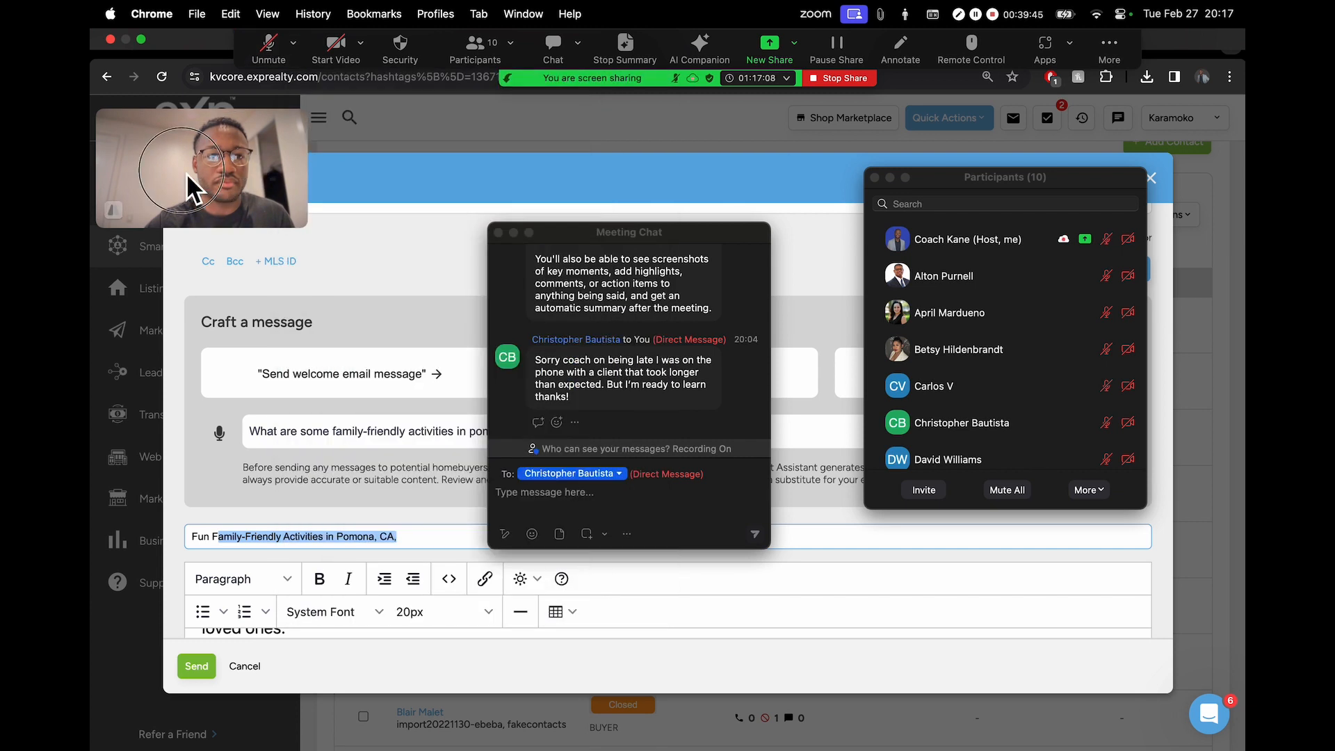
- Move the webcam thumbnail clear of the email form, unmute the host's microphone in the Zoom meeting and open its audio device options
{"action": "left_click_drag", "start_coordinate": [180, 136], "coordinate": [172, 189]}
{"action": "left_click_drag", "start_coordinate": [299, 184], "coordinate": [184, 288]}
{"action": "left_click", "coordinate": [270, 47]}
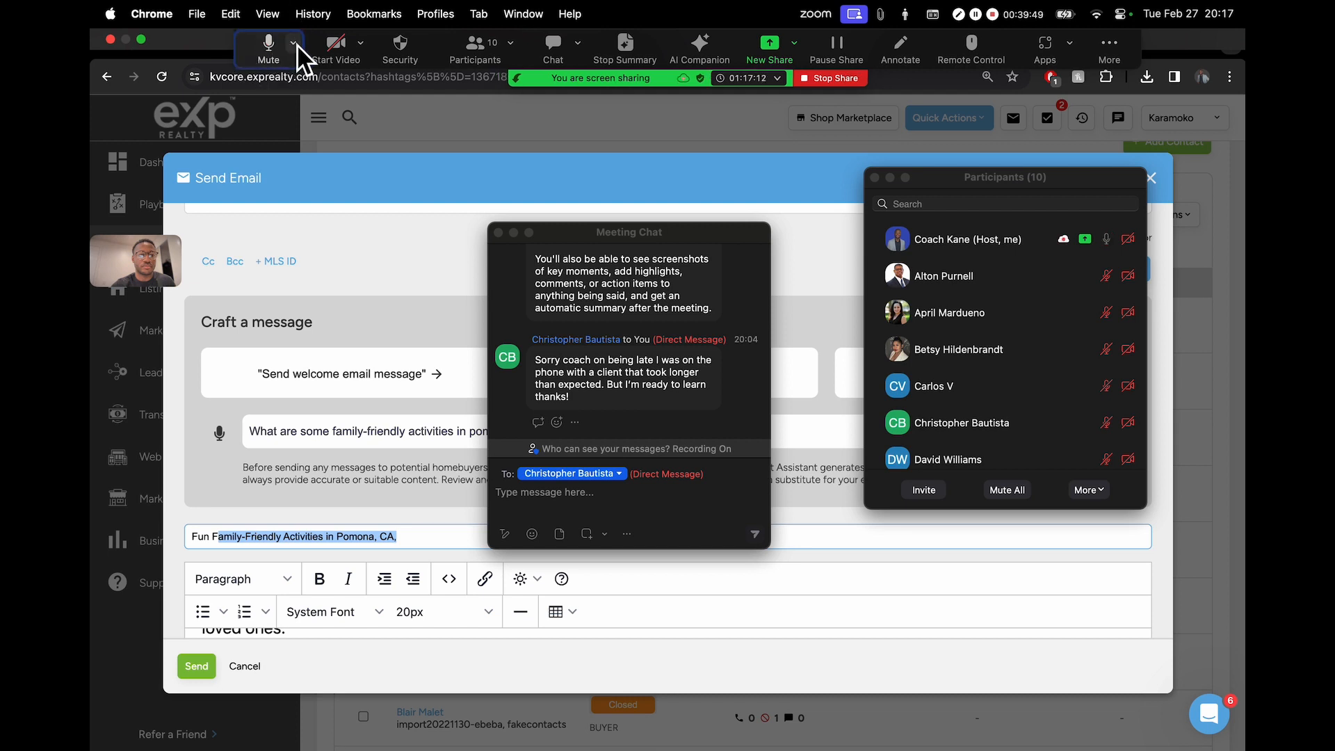
{"action": "left_click", "coordinate": [298, 46]}
{"action": "left_click", "coordinate": [448, 340]}
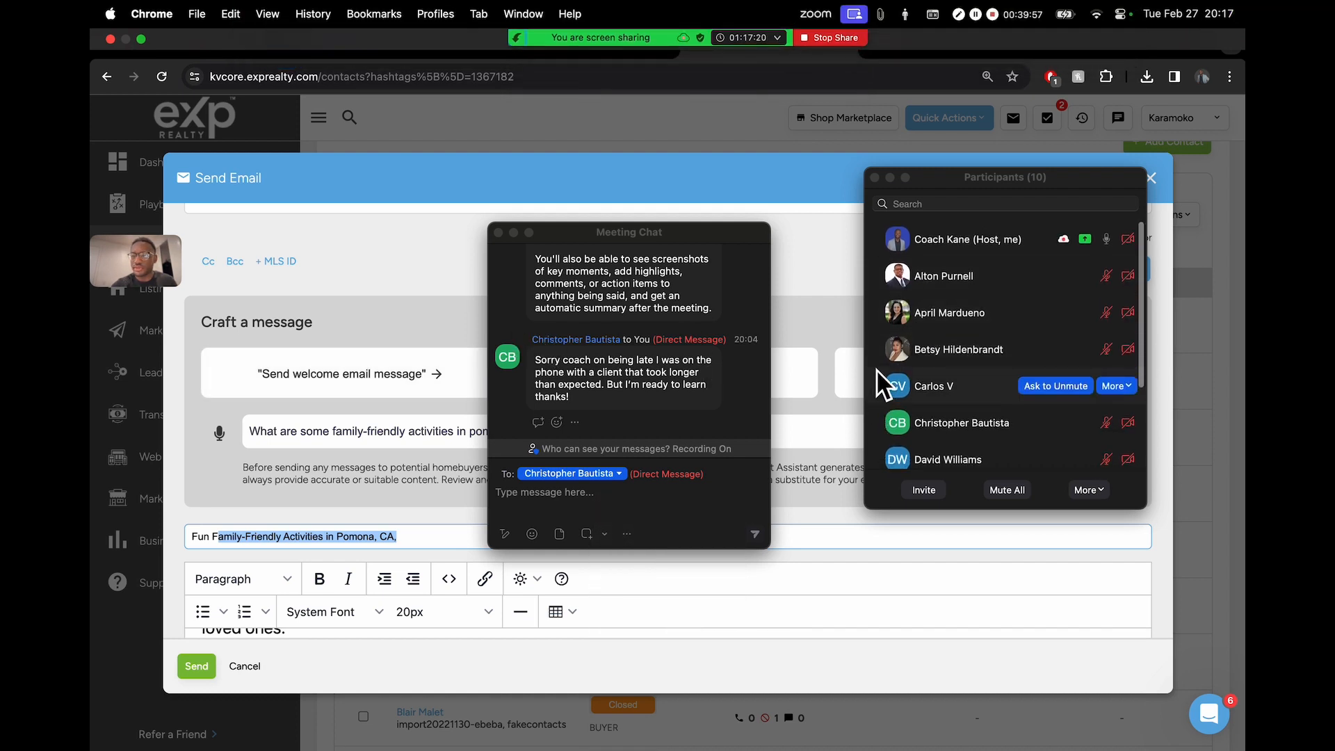
- Look through the Zoom meeting's participants list and raise the computer's sound volume to the maximum
{"action": "scroll", "coordinate": [946, 348], "scroll_direction": "down", "scroll_amount": 3}
{"action": "scroll", "coordinate": [925, 390], "scroll_direction": "up", "scroll_amount": 3}
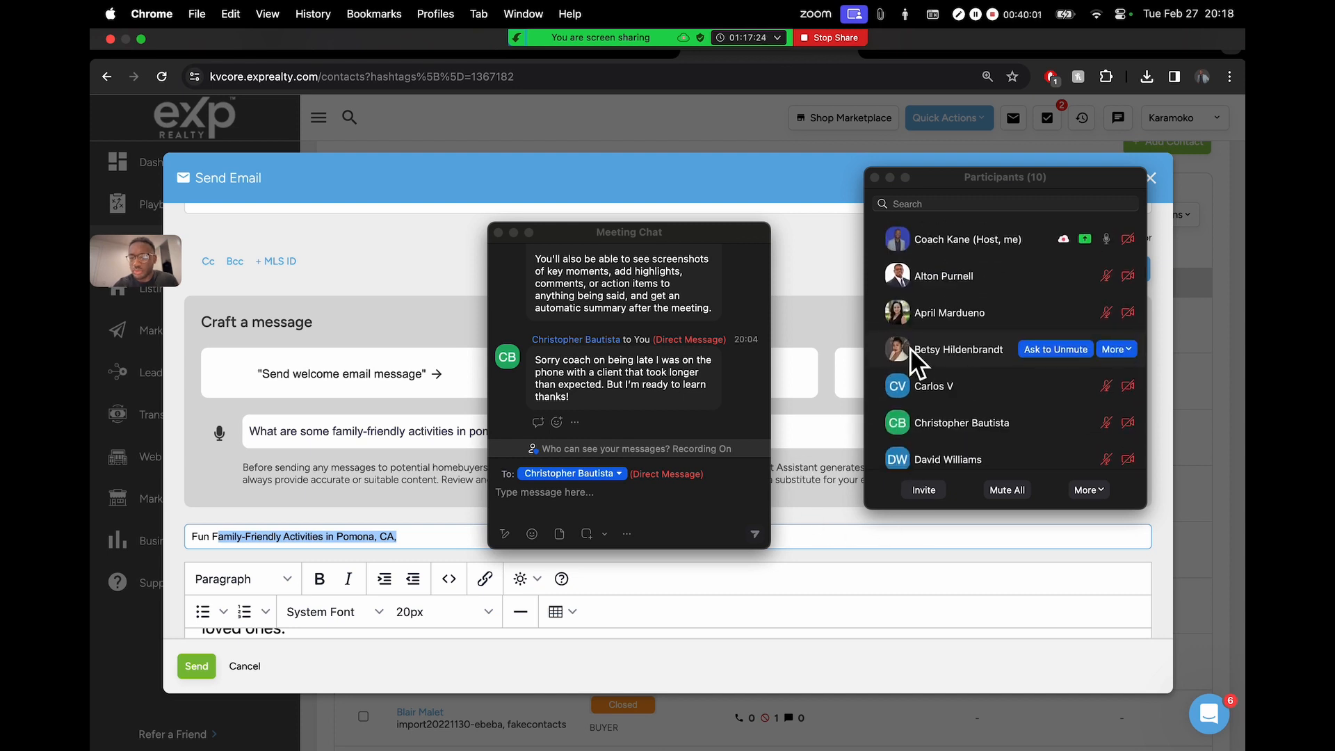
{"action": "mouse_move", "coordinate": [904, 384]}
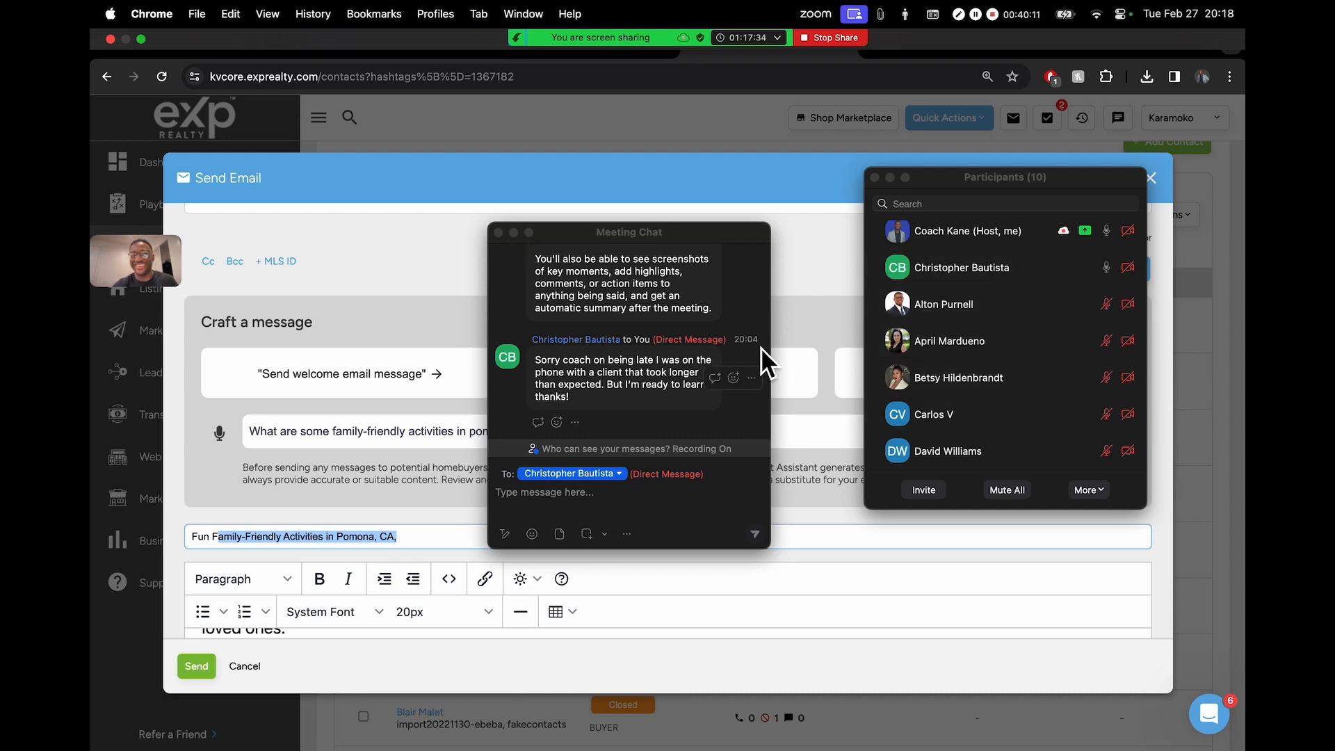
{"action": "mouse_move", "coordinate": [896, 296]}
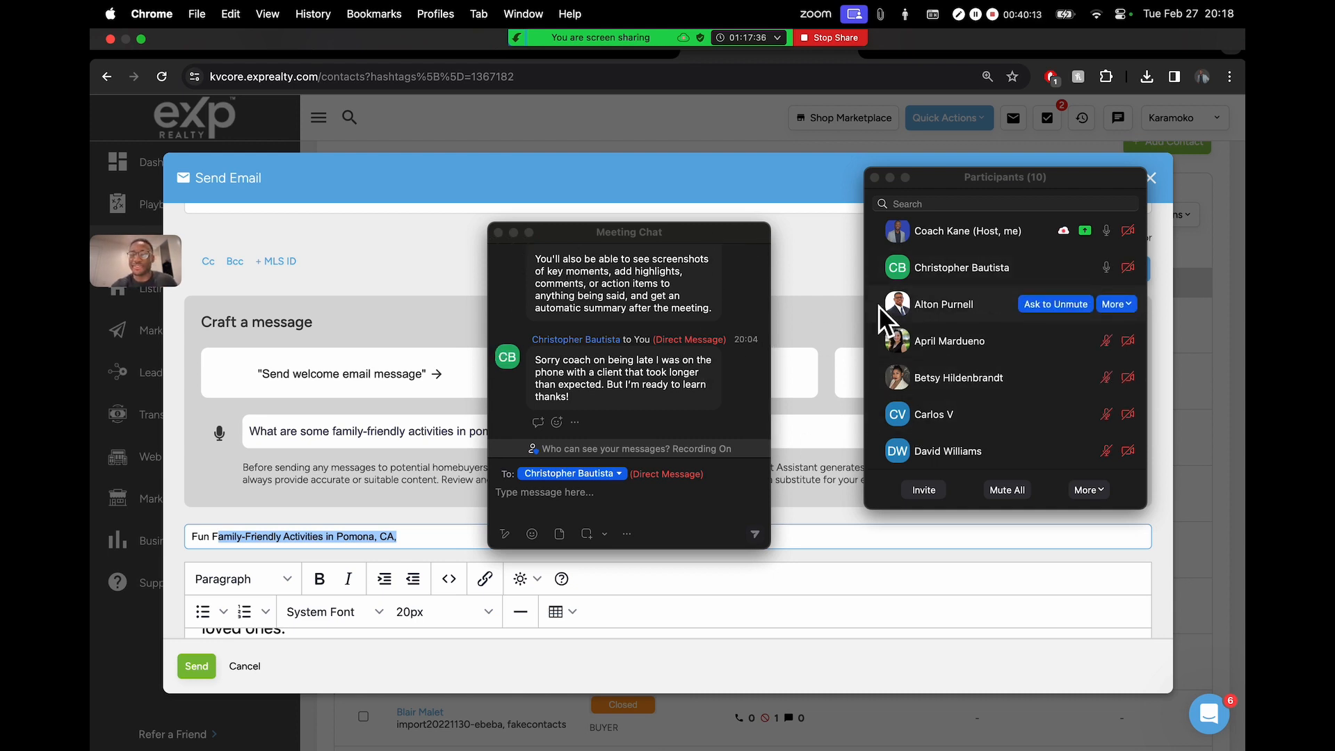
{"action": "key", "text": "XF86AudioRaiseVolume"}
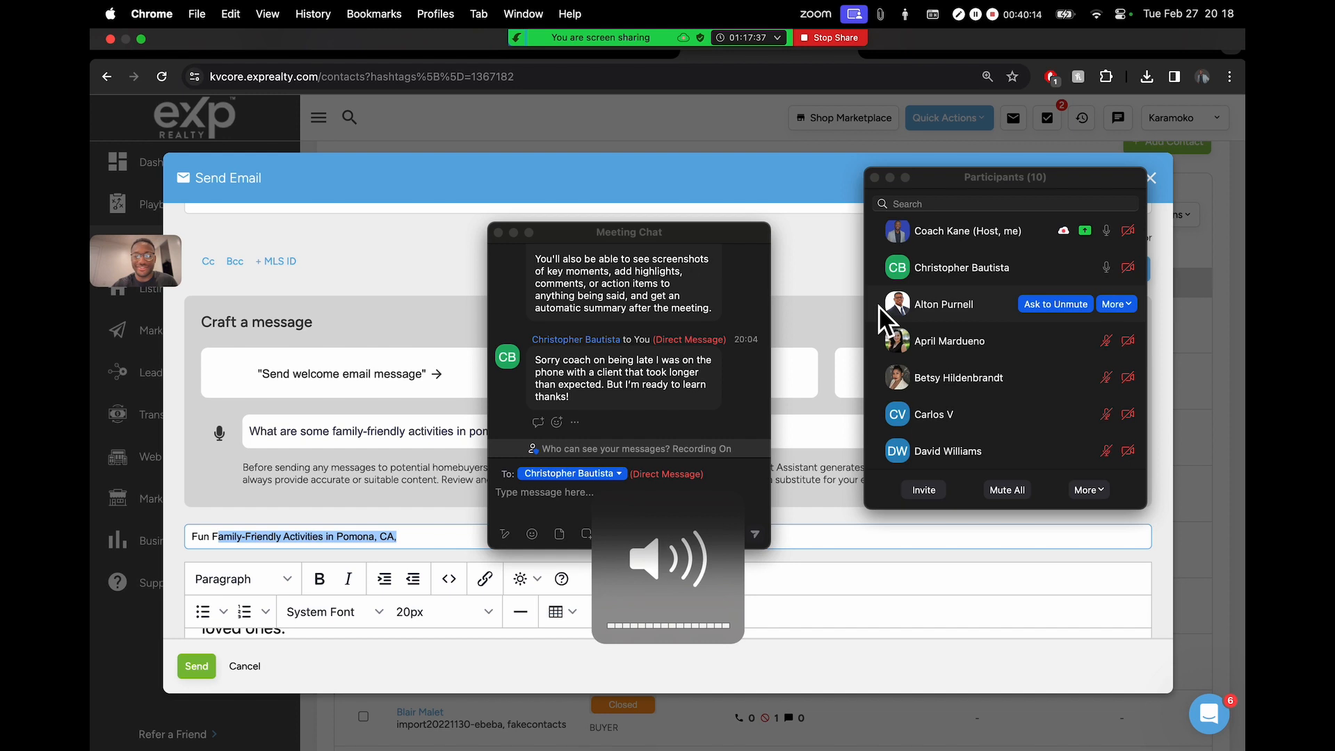
- Close the meeting chat, minimise the participants list and deselect the text in the email's subject line
{"action": "left_click", "coordinate": [498, 232]}
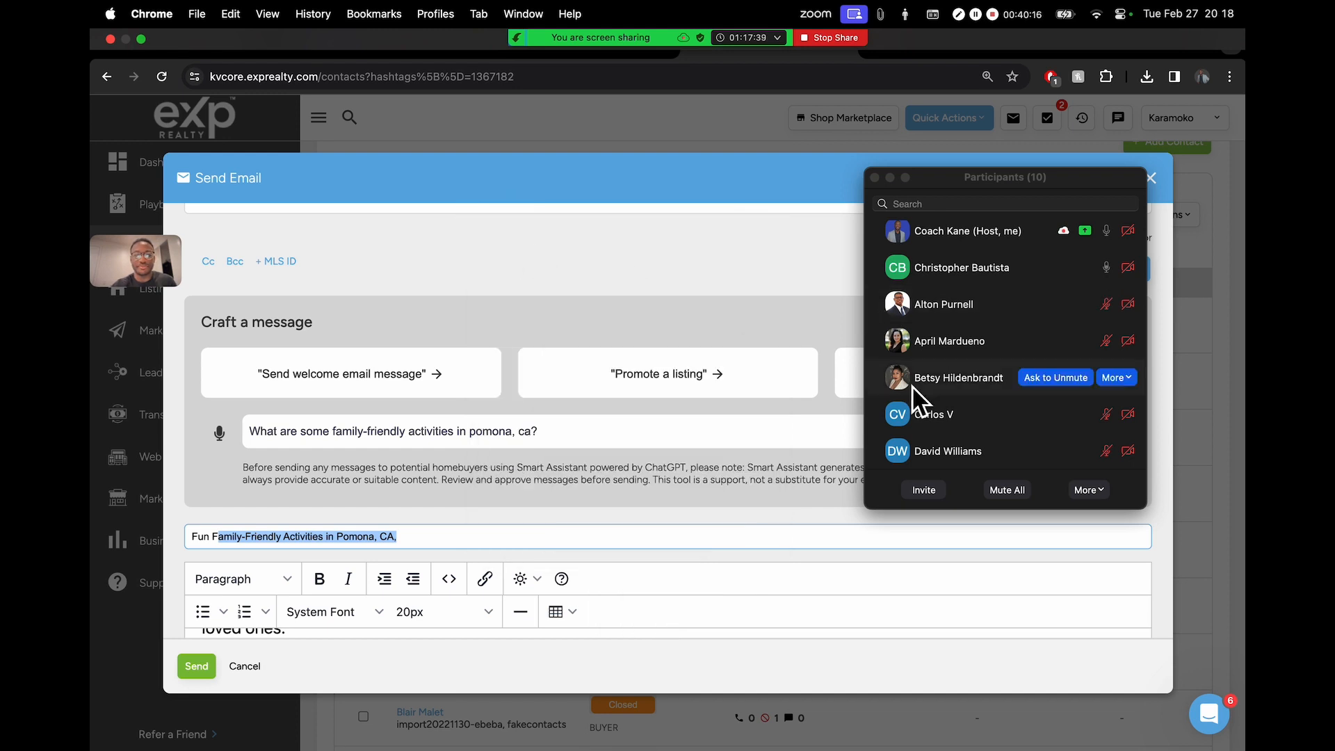
{"action": "left_click", "coordinate": [893, 180]}
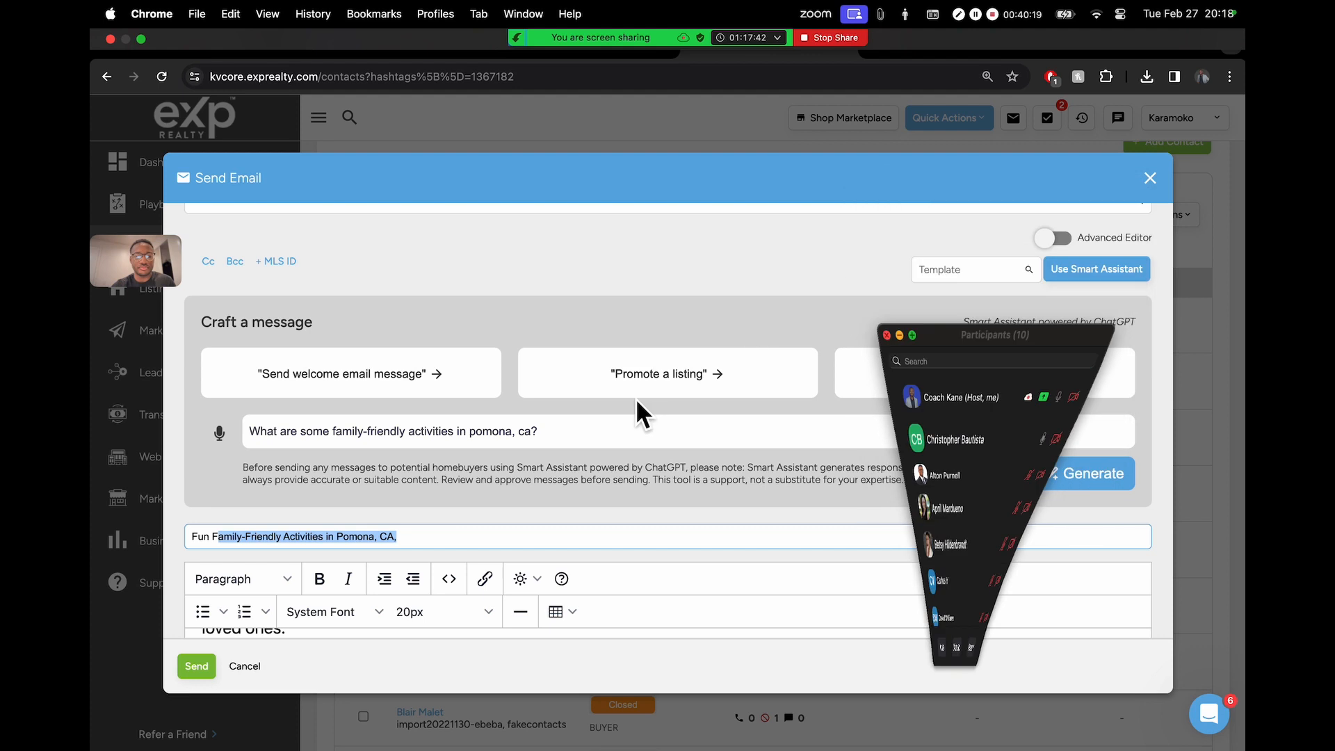
{"action": "scroll", "coordinate": [842, 356], "scroll_direction": "down", "scroll_amount": 3}
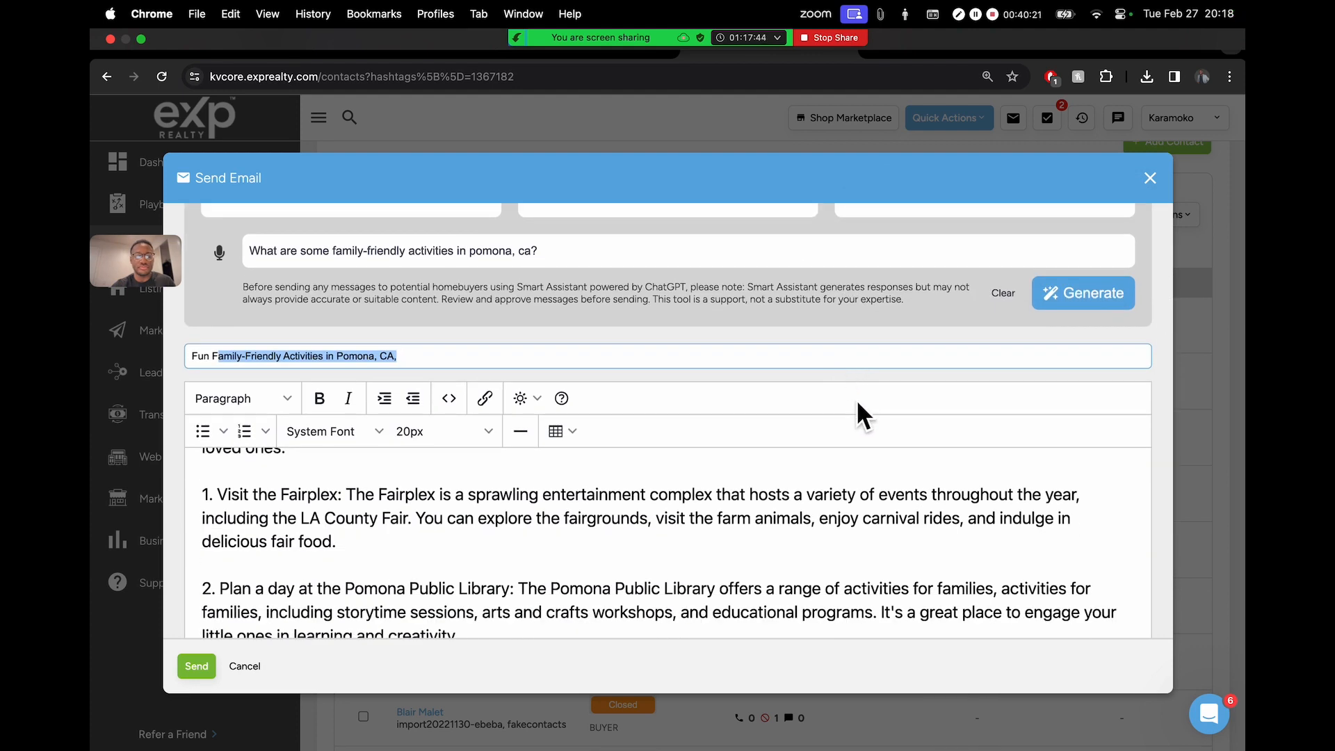
{"action": "scroll", "coordinate": [858, 399], "scroll_direction": "up", "scroll_amount": 1}
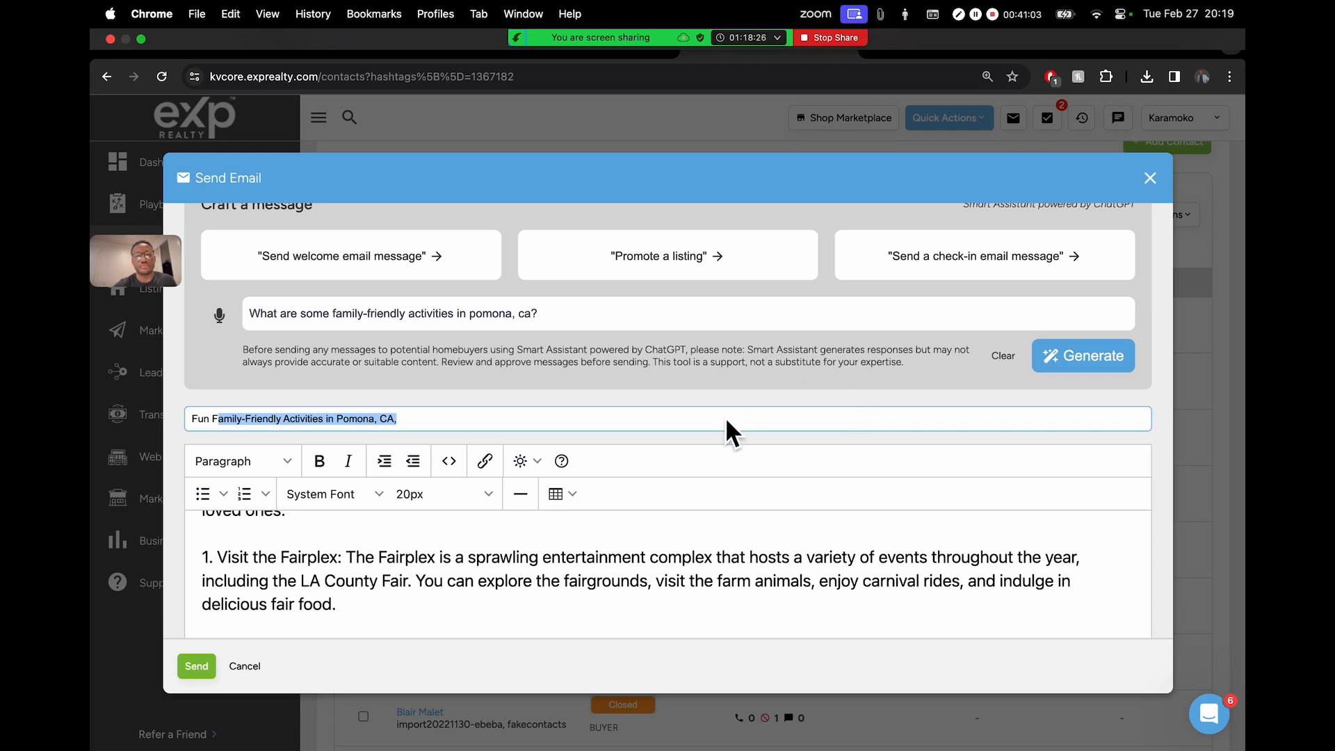
{"action": "left_click", "coordinate": [768, 378]}
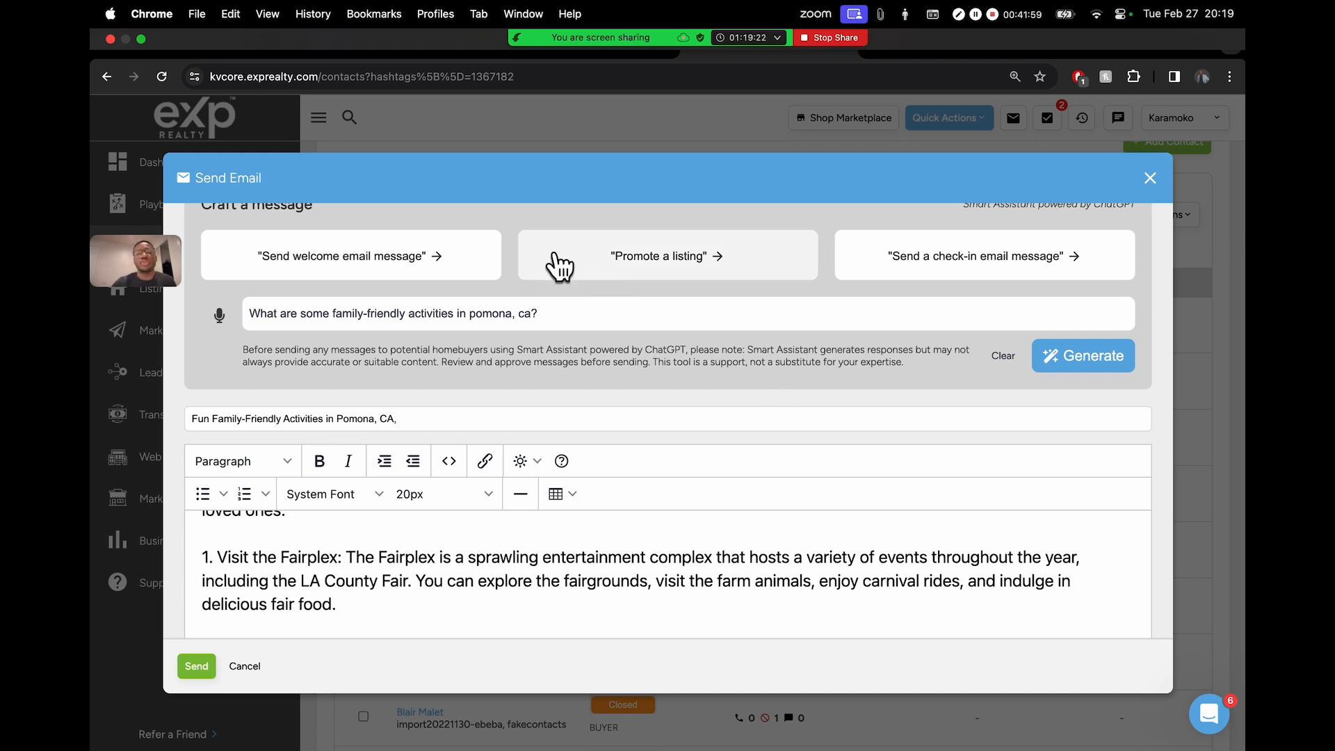
{"action": "left_click_drag", "start_coordinate": [172, 274], "coordinate": [202, 178]}
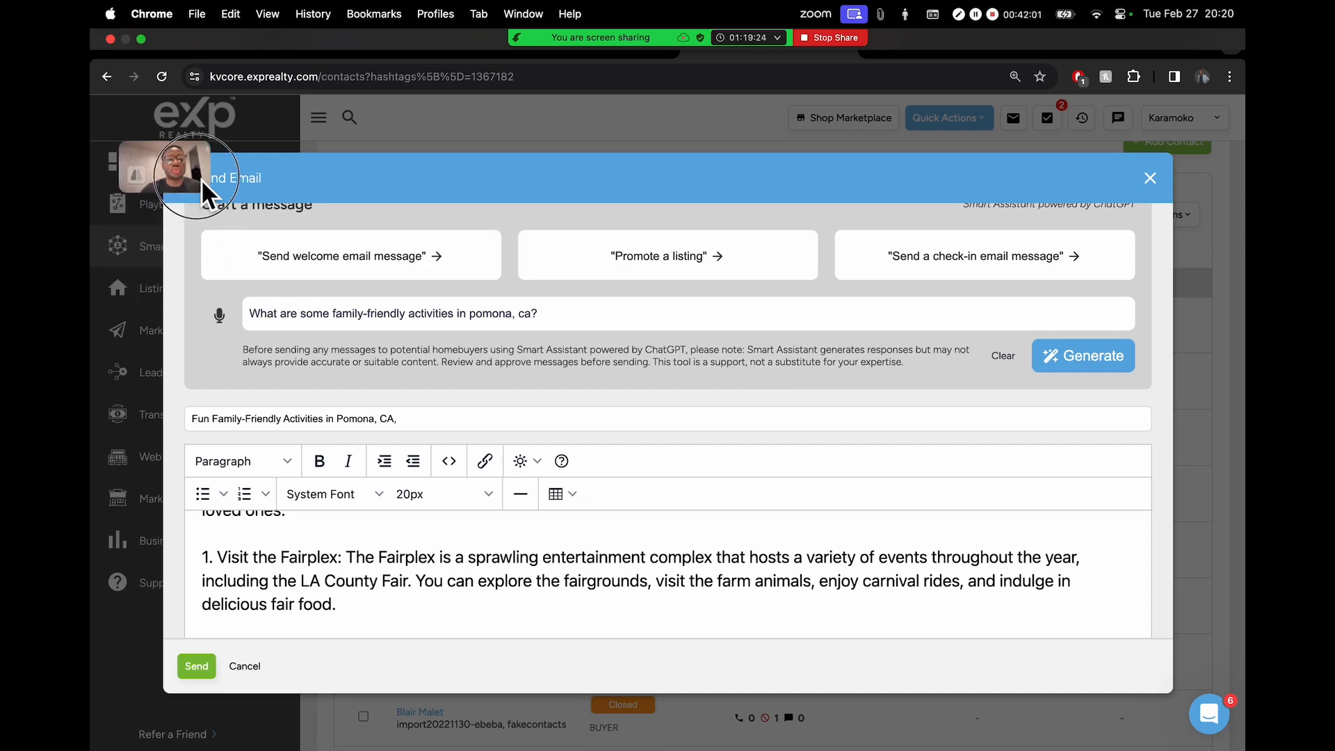
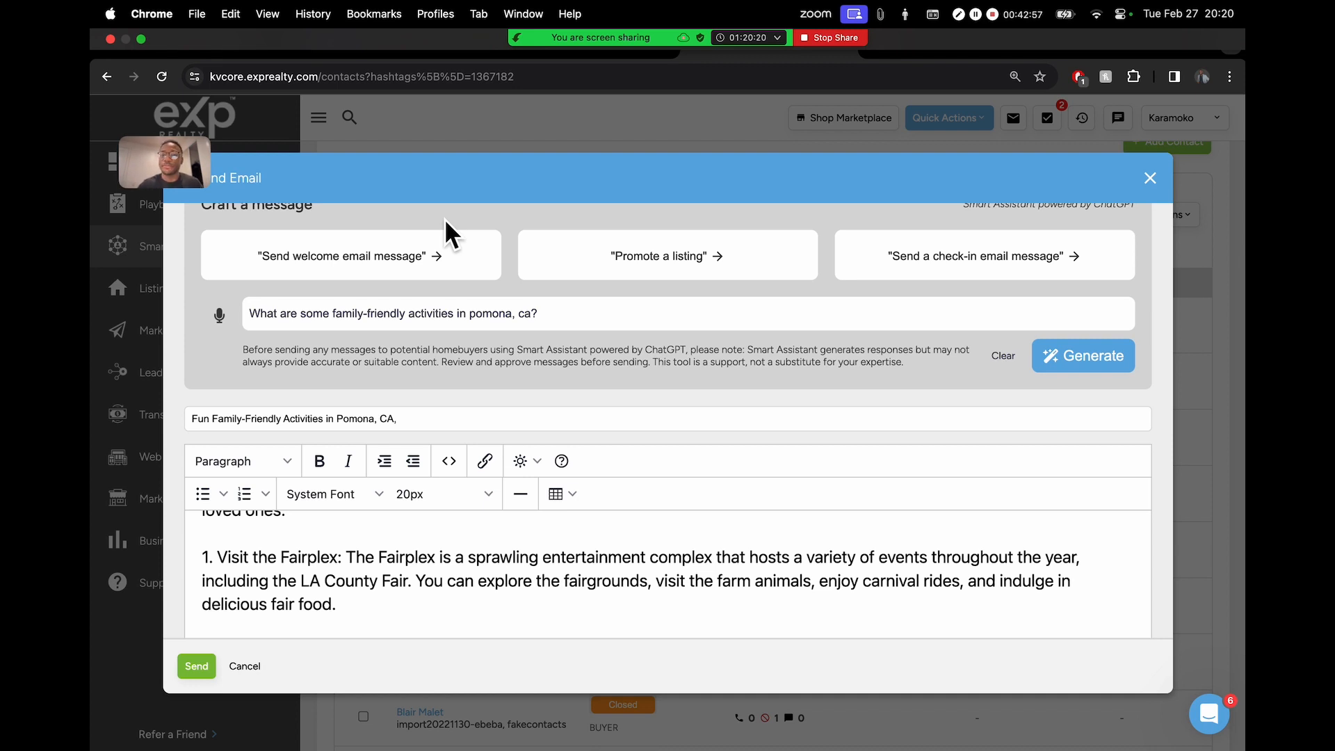
{"action": "scroll", "coordinate": [733, 341], "scroll_direction": "up", "scroll_amount": 4}
{"action": "scroll", "coordinate": [782, 327], "scroll_direction": "down", "scroll_amount": 4}
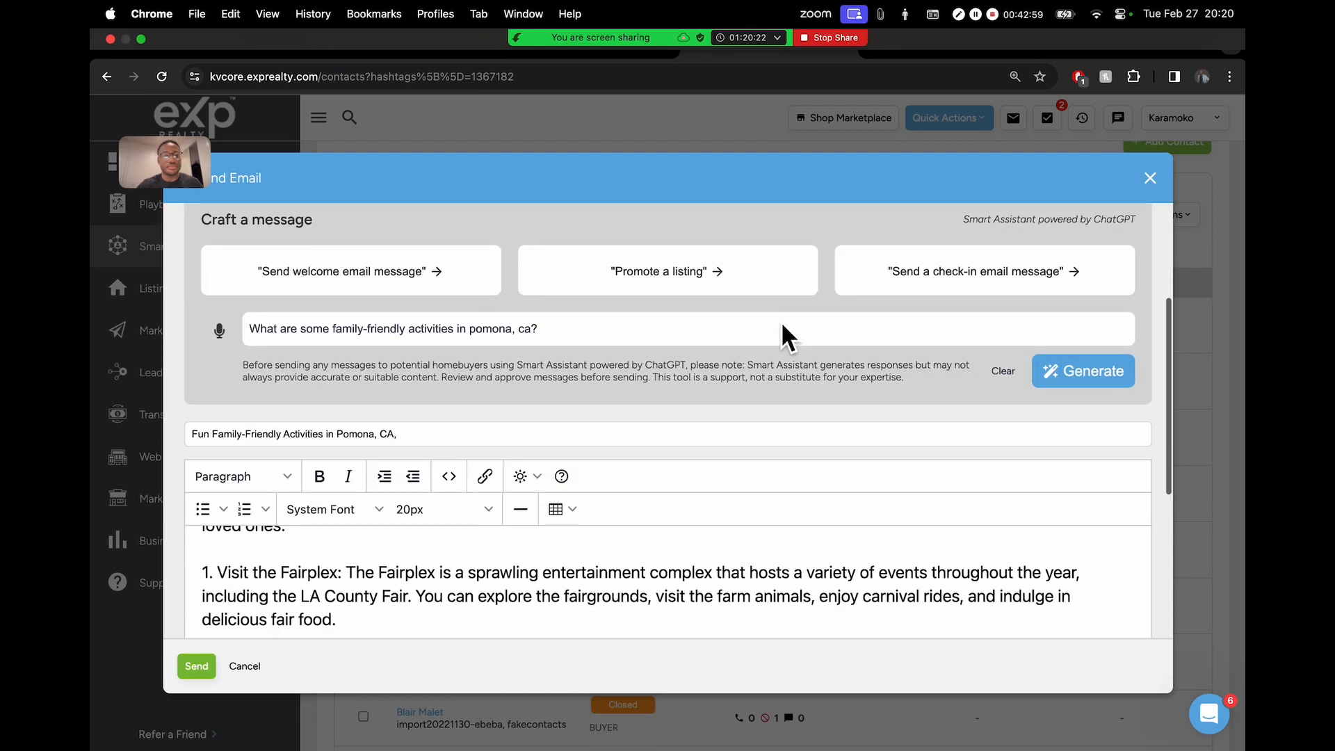
{"action": "mouse_move", "coordinate": [669, 46]}
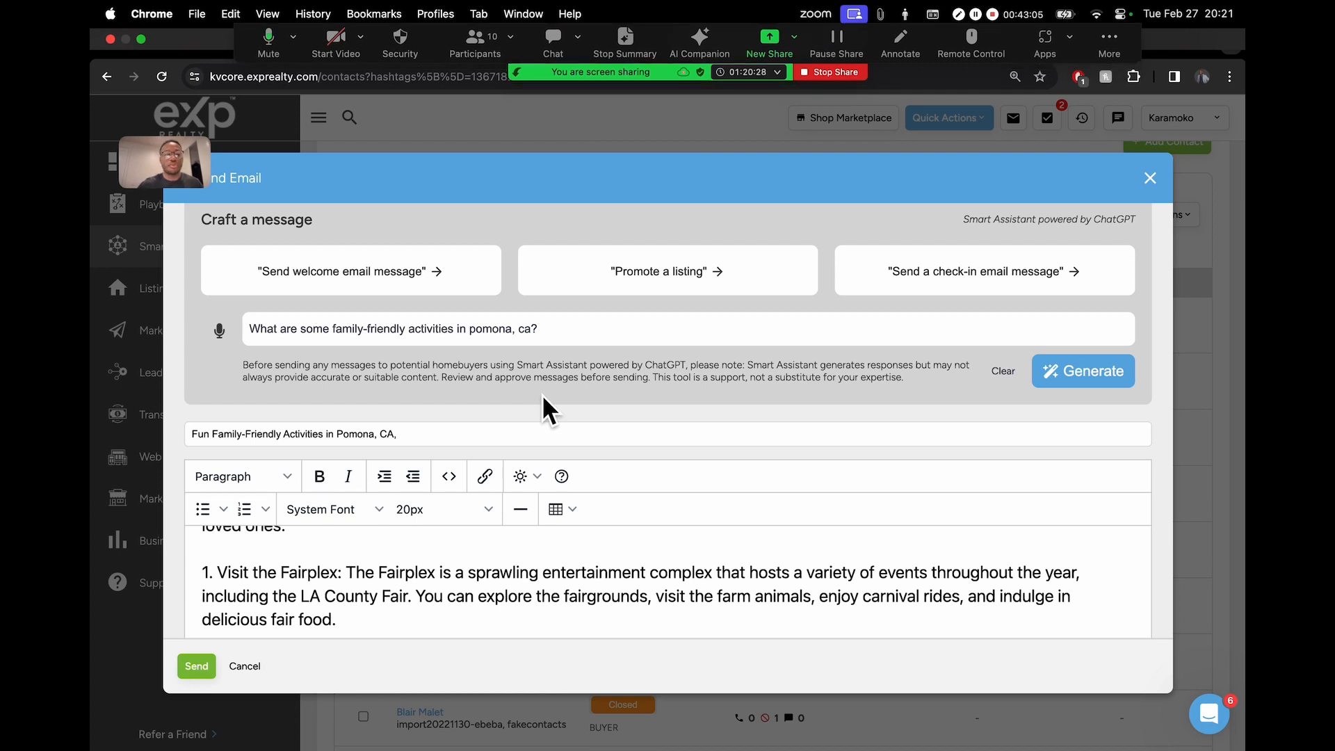
{"action": "scroll", "coordinate": [773, 375], "scroll_direction": "down", "scroll_amount": 2}
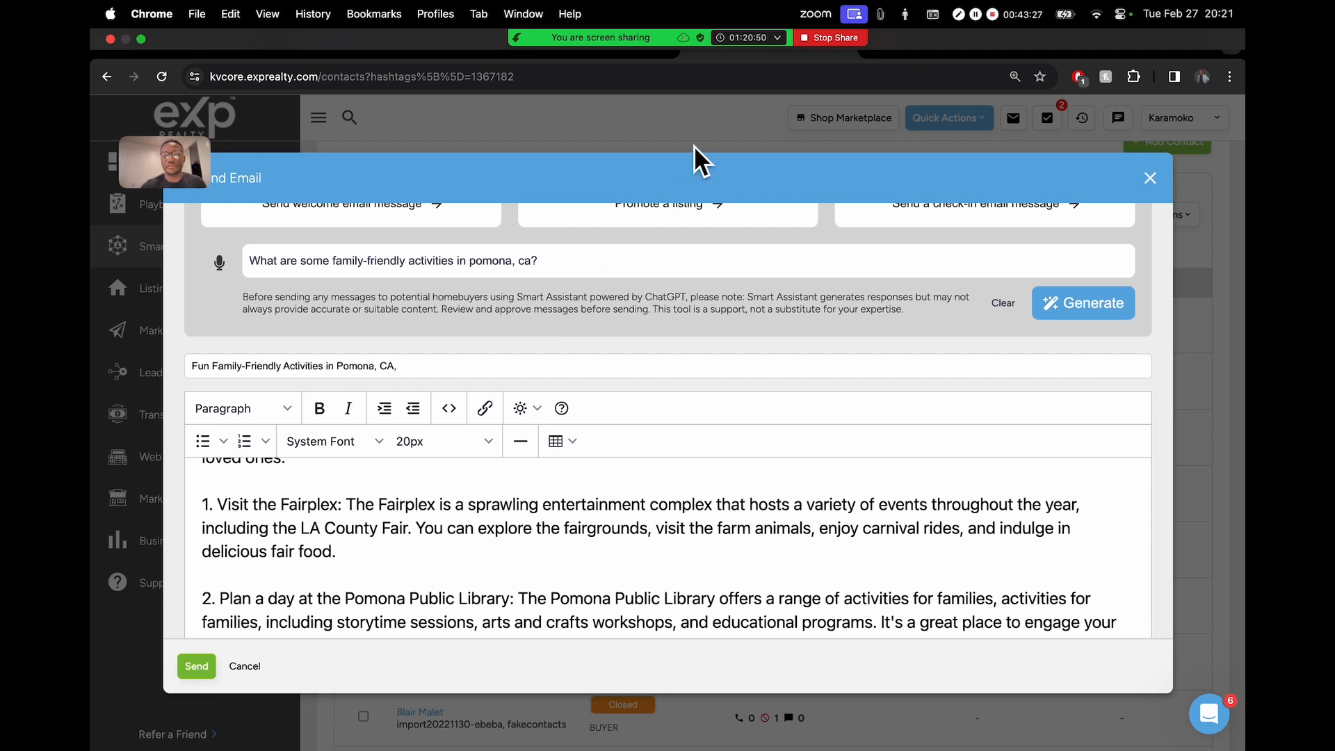
{"action": "key", "text": "XF86AudioRaiseVolume"}
{"action": "scroll", "coordinate": [670, 334], "scroll_direction": "up", "scroll_amount": 2}
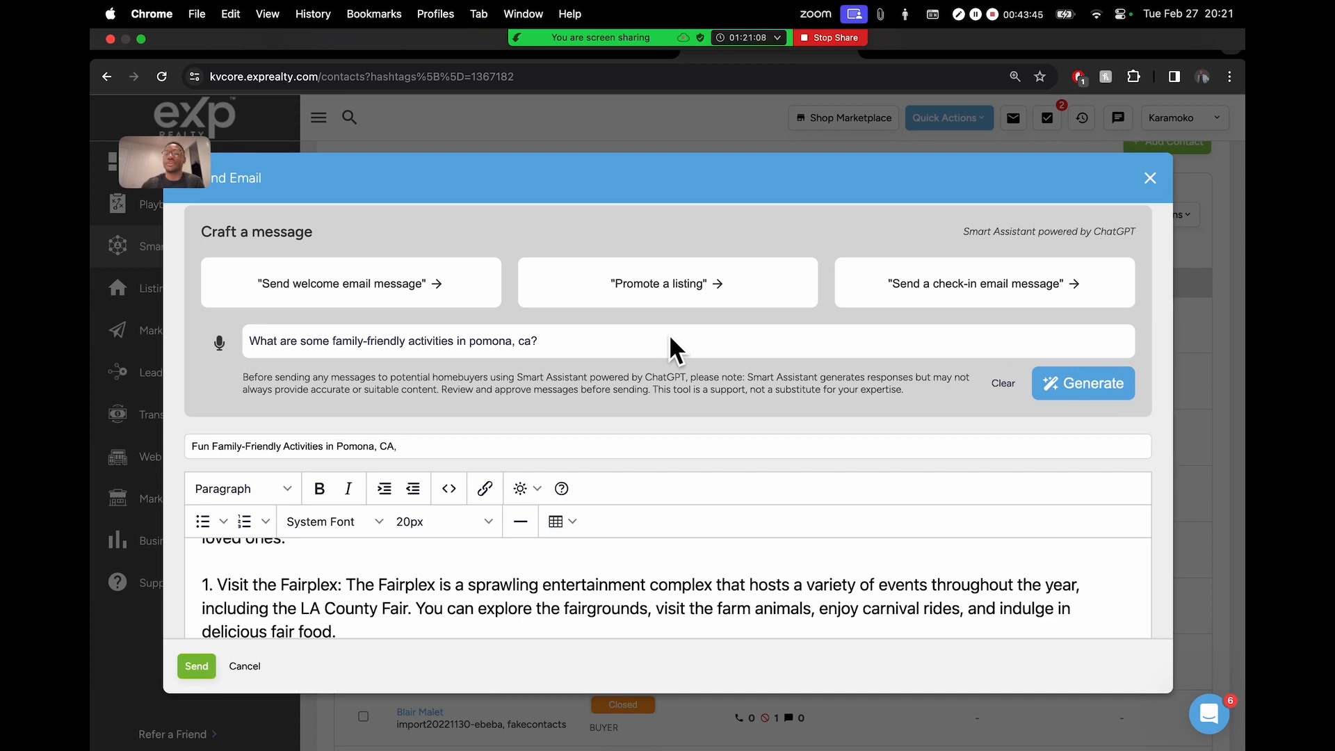
{"action": "scroll", "coordinate": [862, 379], "scroll_direction": "up", "scroll_amount": 2}
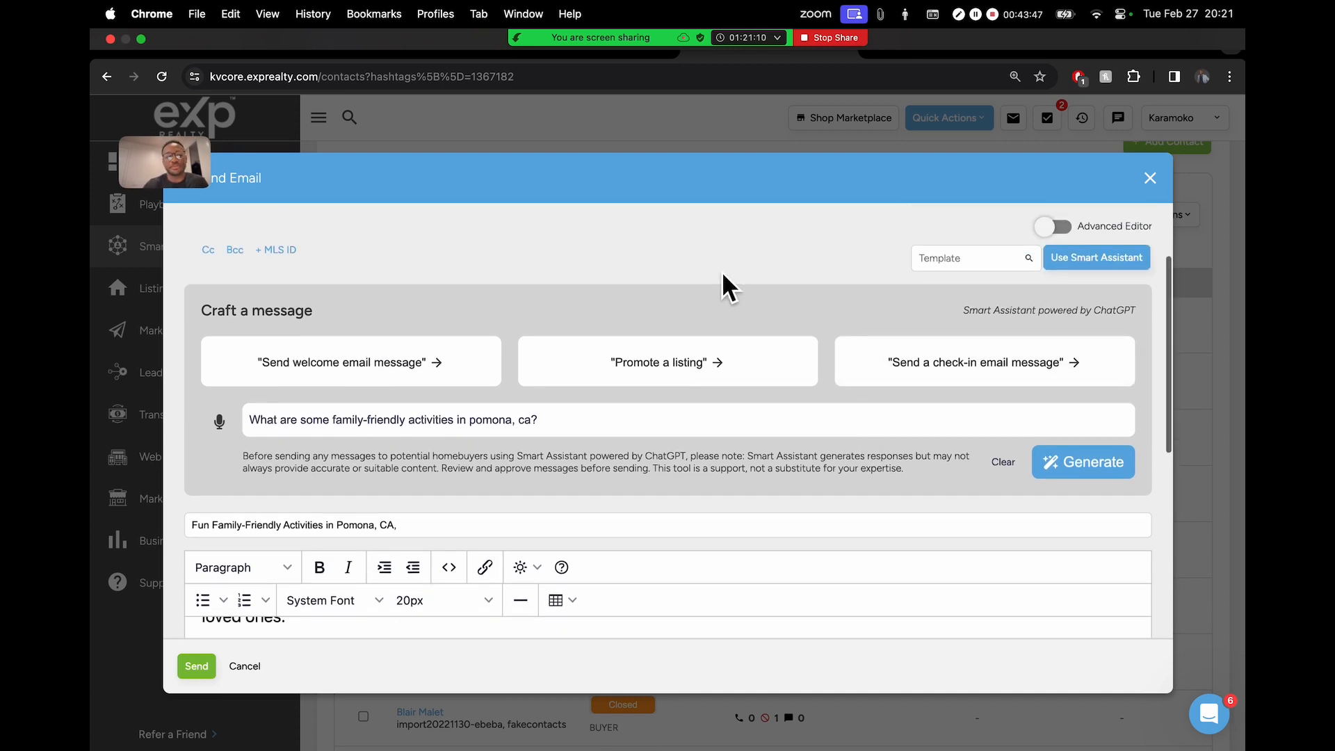
- Open the Zoom meeting's participants list and look through all the participants
{"action": "mouse_move", "coordinate": [528, 45]}
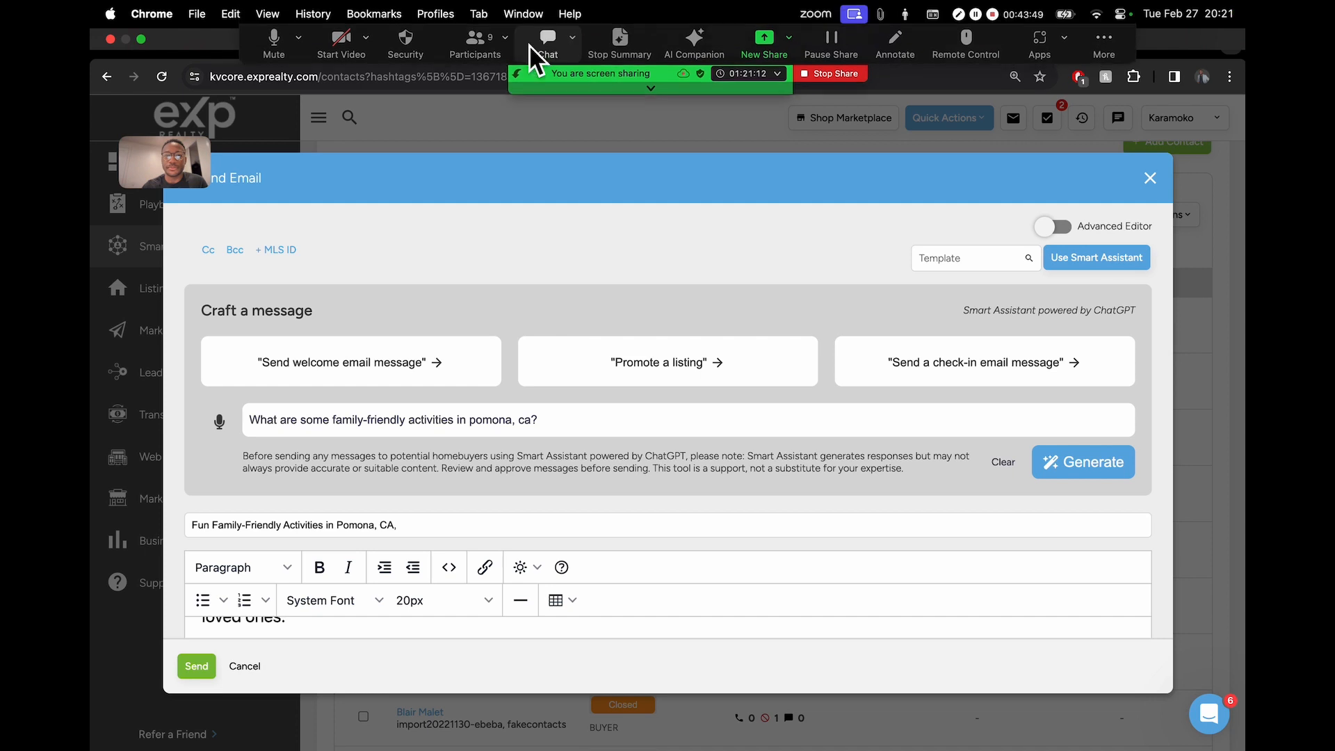
{"action": "left_click", "coordinate": [480, 54]}
{"action": "scroll", "coordinate": [966, 364], "scroll_direction": "down", "scroll_amount": 2}
{"action": "scroll", "coordinate": [953, 362], "scroll_direction": "up", "scroll_amount": 2}
{"action": "scroll", "coordinate": [932, 352], "scroll_direction": "down", "scroll_amount": 2}
{"action": "scroll", "coordinate": [932, 353], "scroll_direction": "up", "scroll_amount": 2}
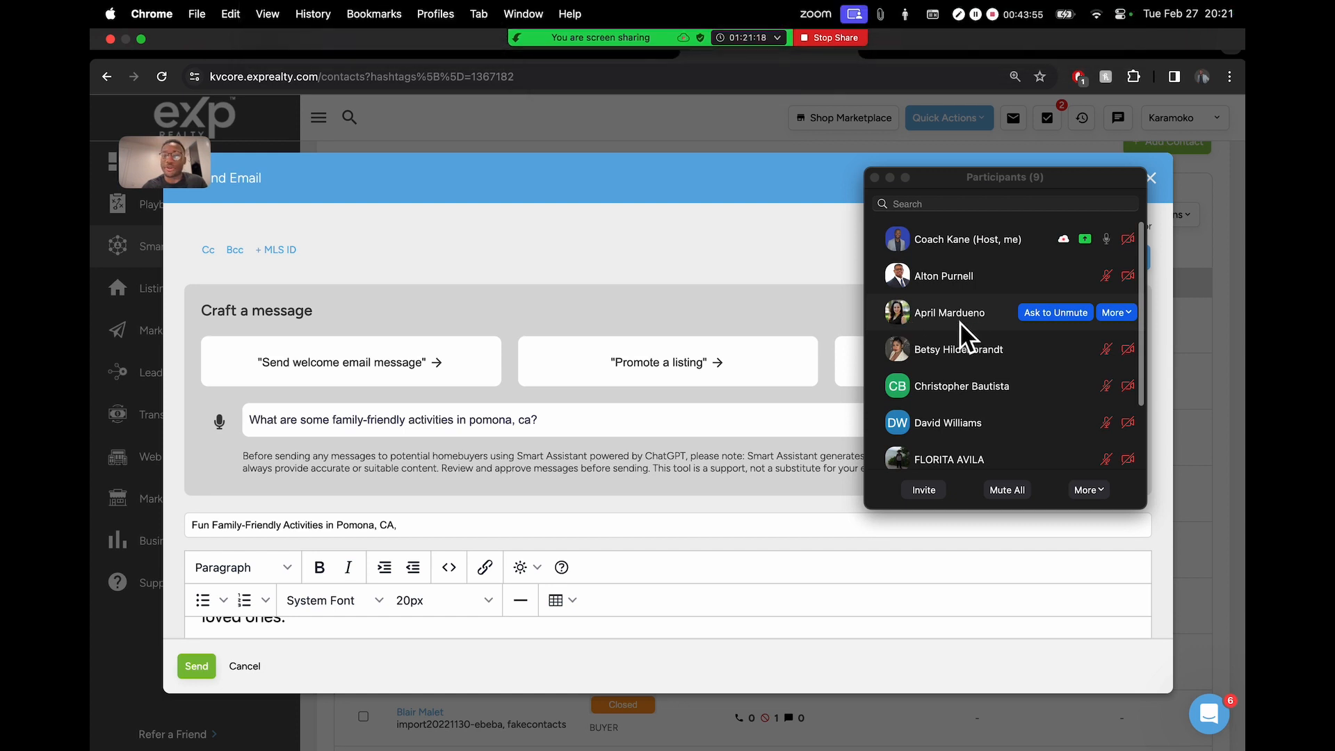
{"action": "scroll", "coordinate": [963, 349], "scroll_direction": "down", "scroll_amount": 3}
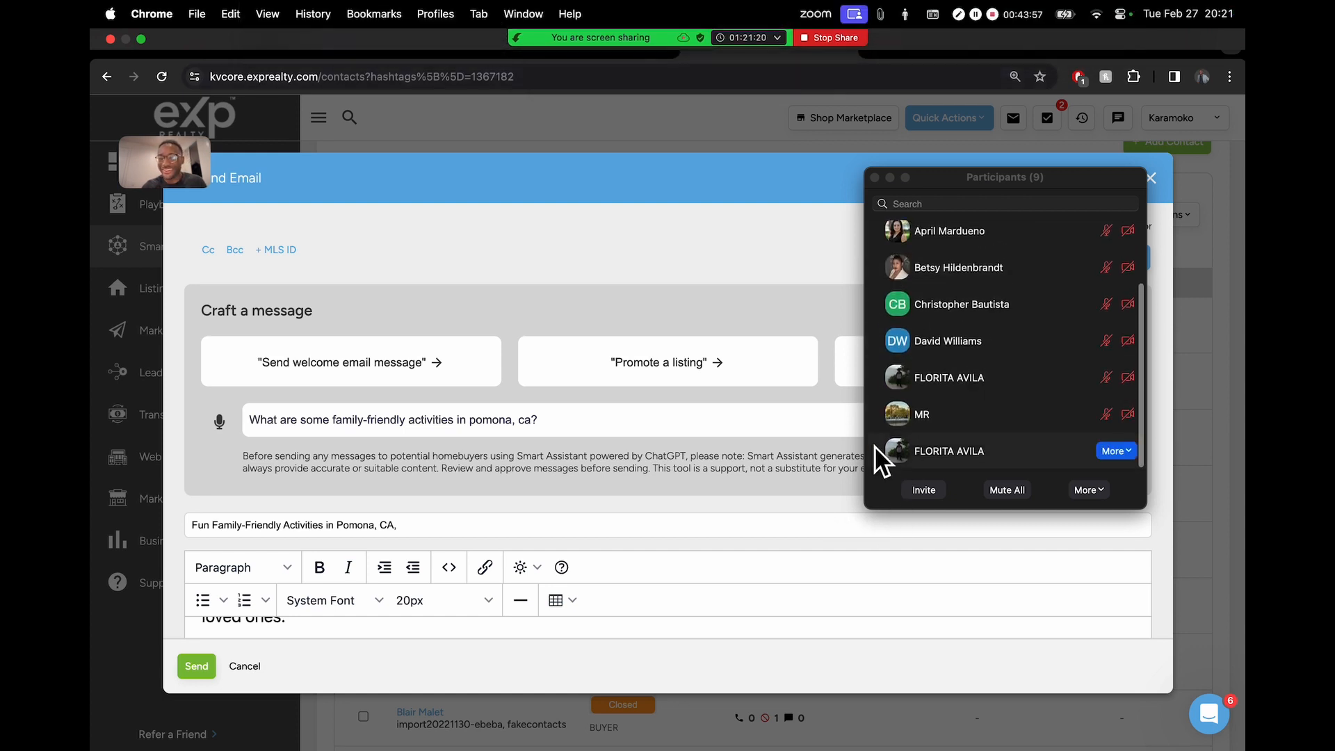
{"action": "scroll", "coordinate": [921, 411], "scroll_direction": "up", "scroll_amount": 3}
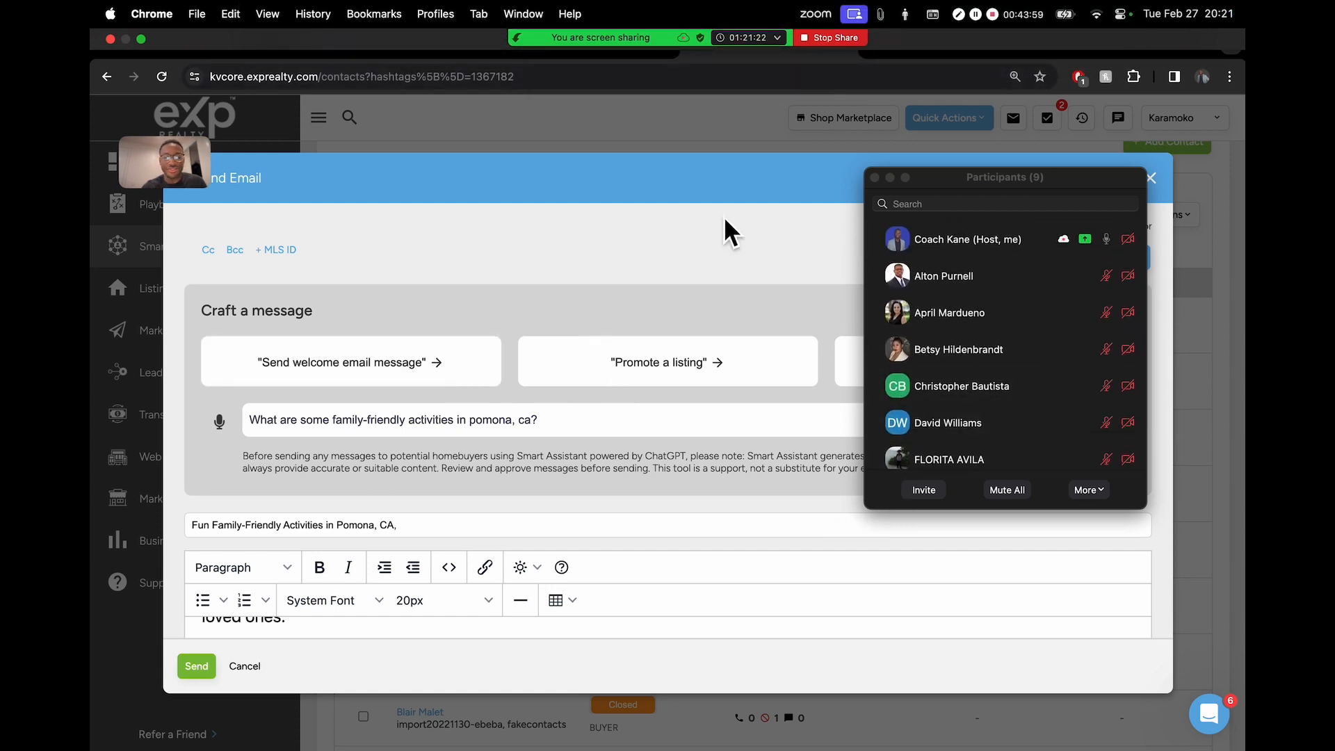
- Read the latest message in the Zoom meeting chat, then put away the participants list and the chat
{"action": "mouse_move", "coordinate": [765, 39]}
{"action": "left_click", "coordinate": [550, 53]}
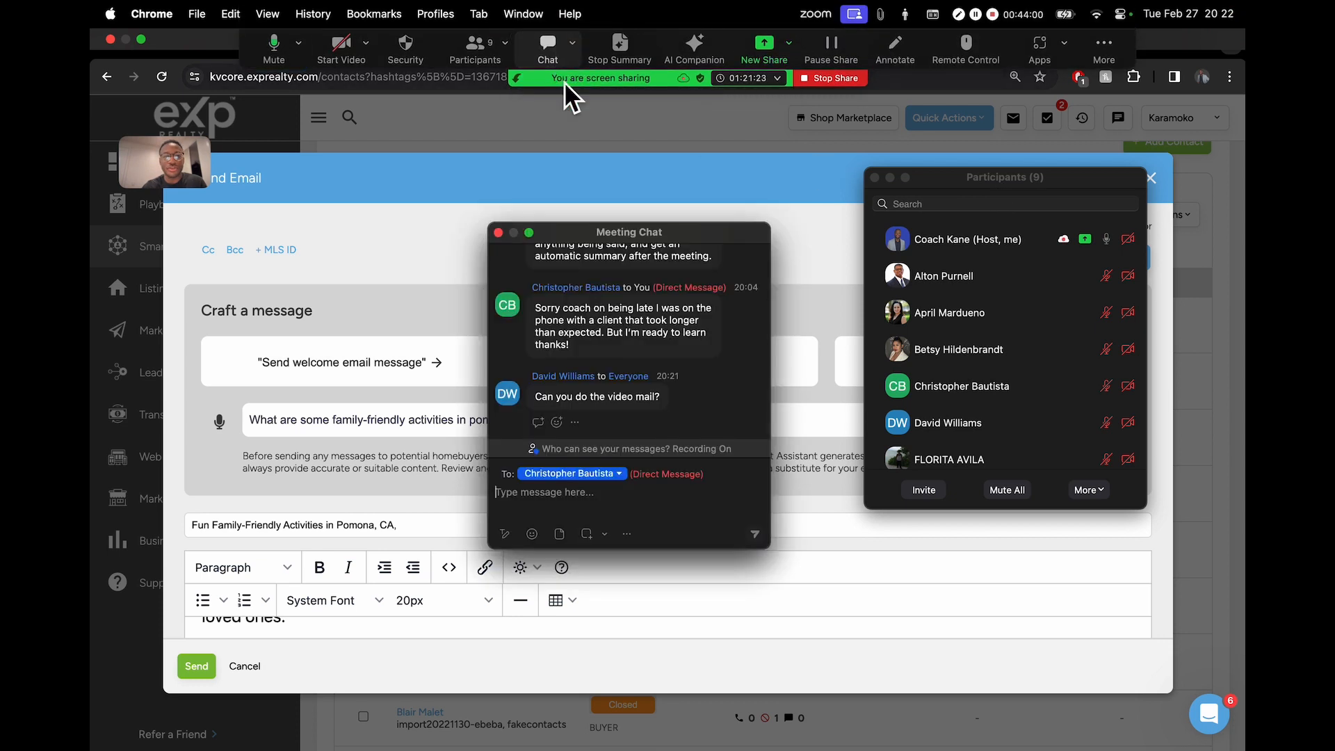
{"action": "left_click_drag", "start_coordinate": [536, 398], "coordinate": [633, 408]}
{"action": "left_click", "coordinate": [575, 396]}
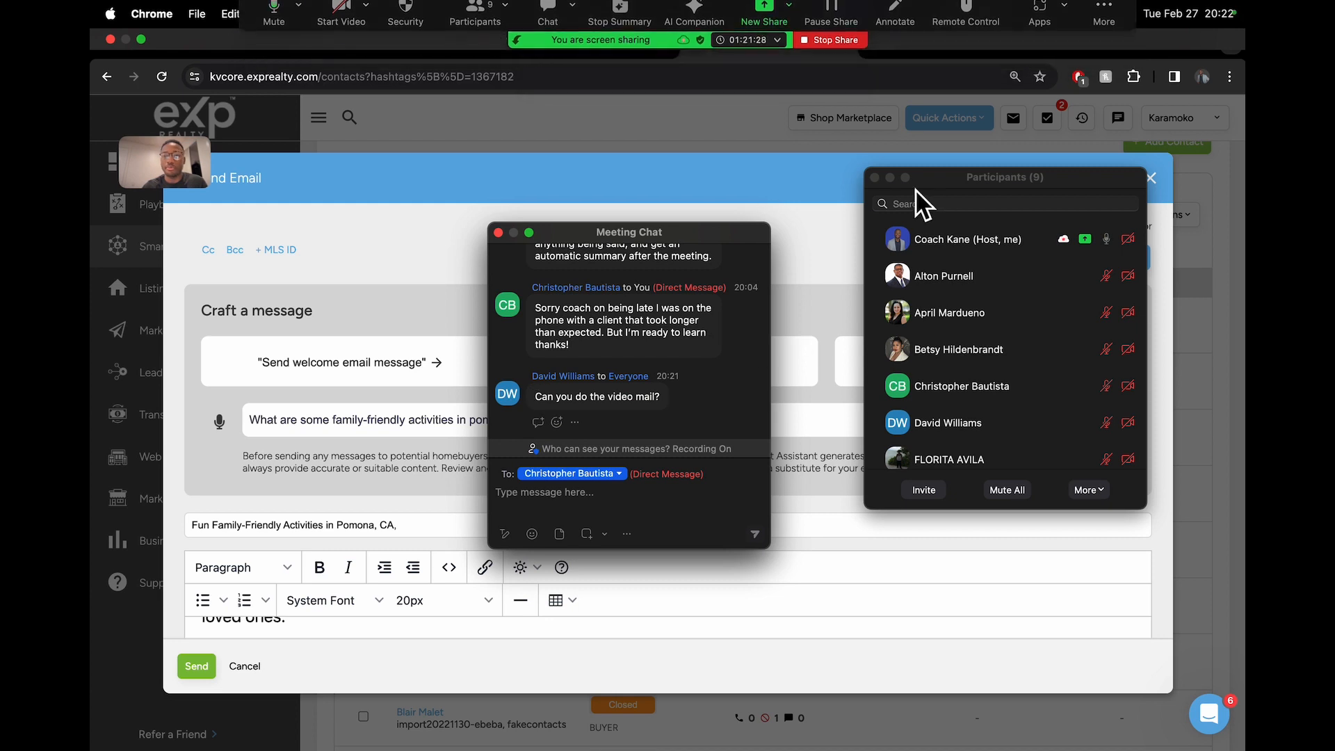
{"action": "left_click", "coordinate": [891, 179]}
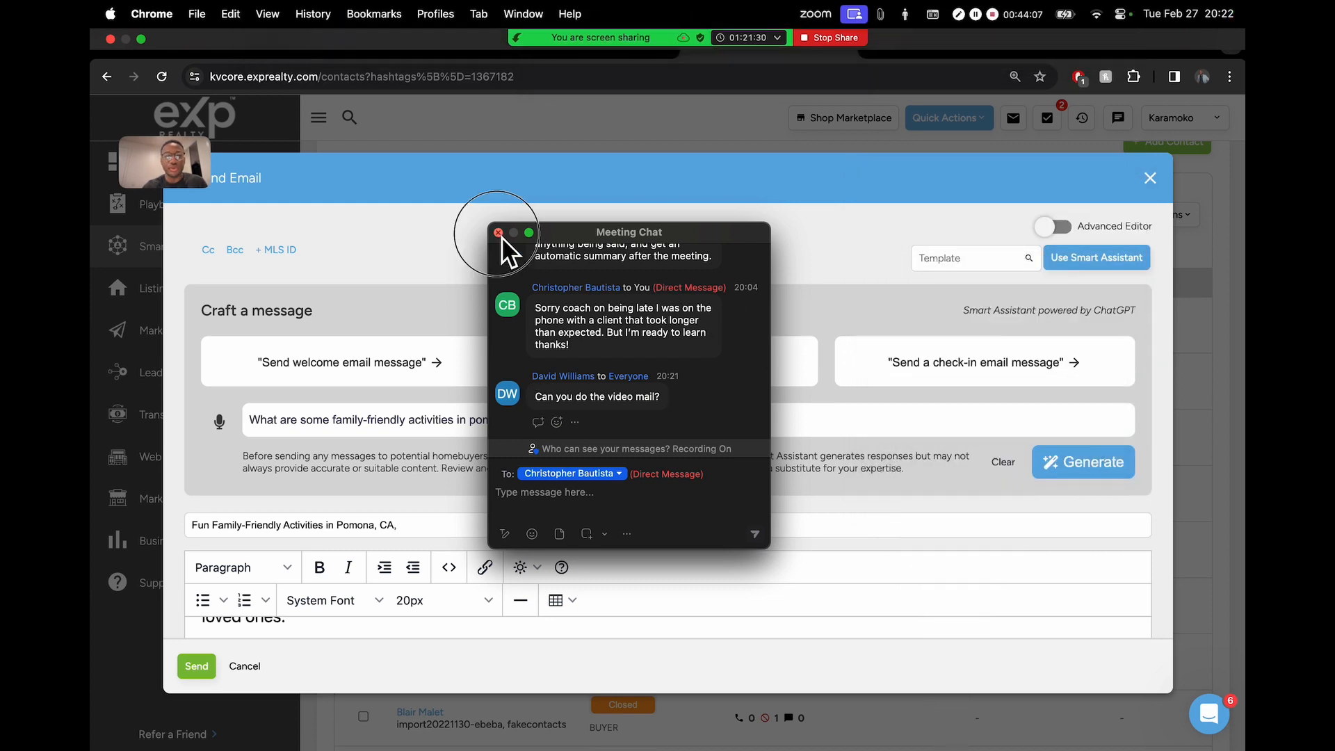
{"action": "left_click", "coordinate": [499, 233]}
- Discard the email draft without saving and try to create a video message for the selected contacts
{"action": "left_click", "coordinate": [1151, 178]}
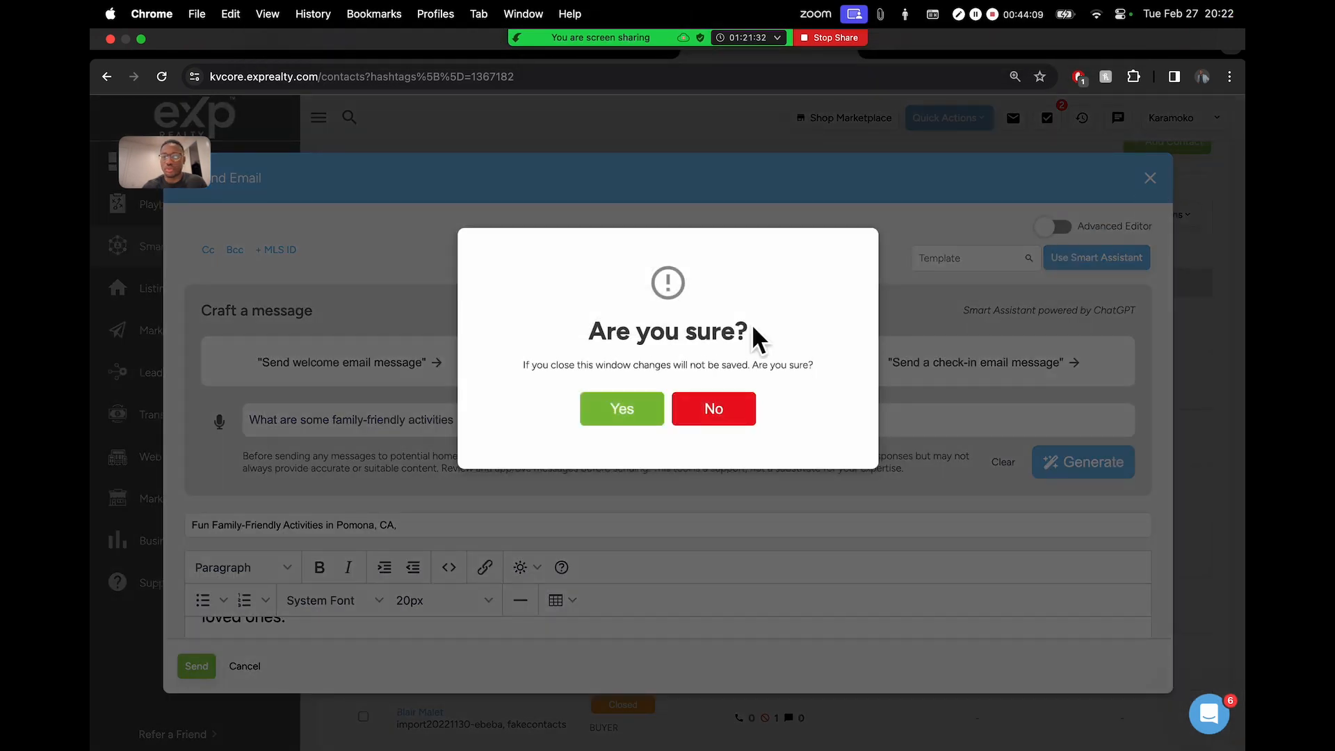
{"action": "left_click", "coordinate": [599, 411]}
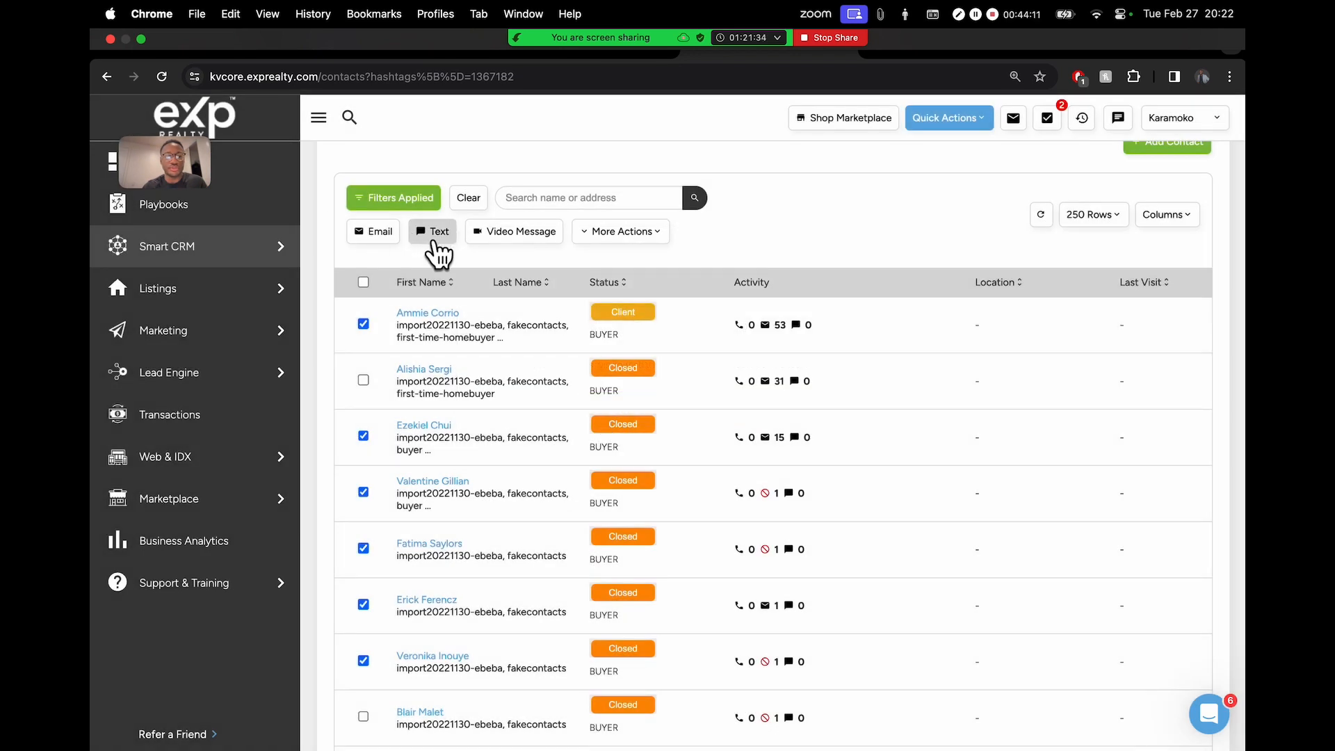
{"action": "scroll", "coordinate": [502, 221], "scroll_direction": "up", "scroll_amount": 1}
{"action": "scroll", "coordinate": [502, 221], "scroll_direction": "down", "scroll_amount": 1}
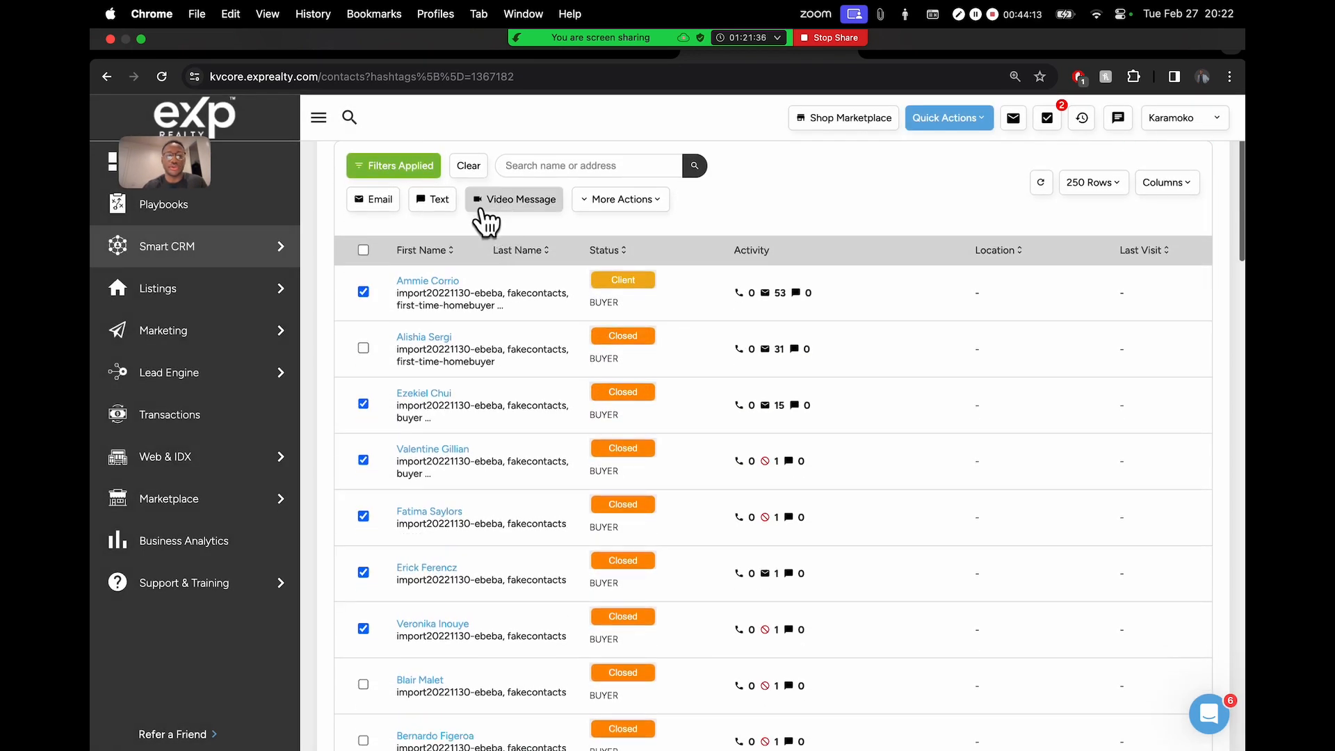
{"action": "scroll", "coordinate": [483, 206], "scroll_direction": "up", "scroll_amount": 5}
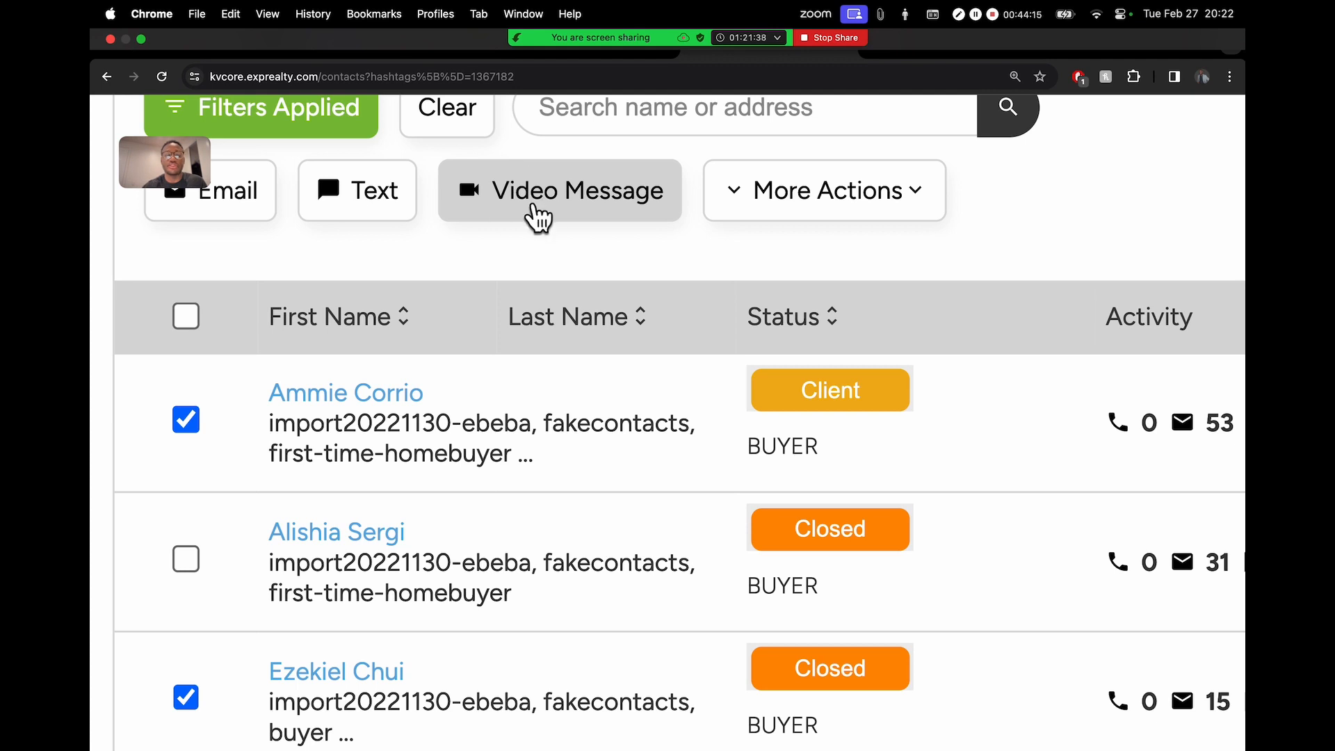
{"action": "scroll", "coordinate": [536, 215], "scroll_direction": "up", "scroll_amount": 3}
{"action": "scroll", "coordinate": [570, 282], "scroll_direction": "down", "scroll_amount": 5}
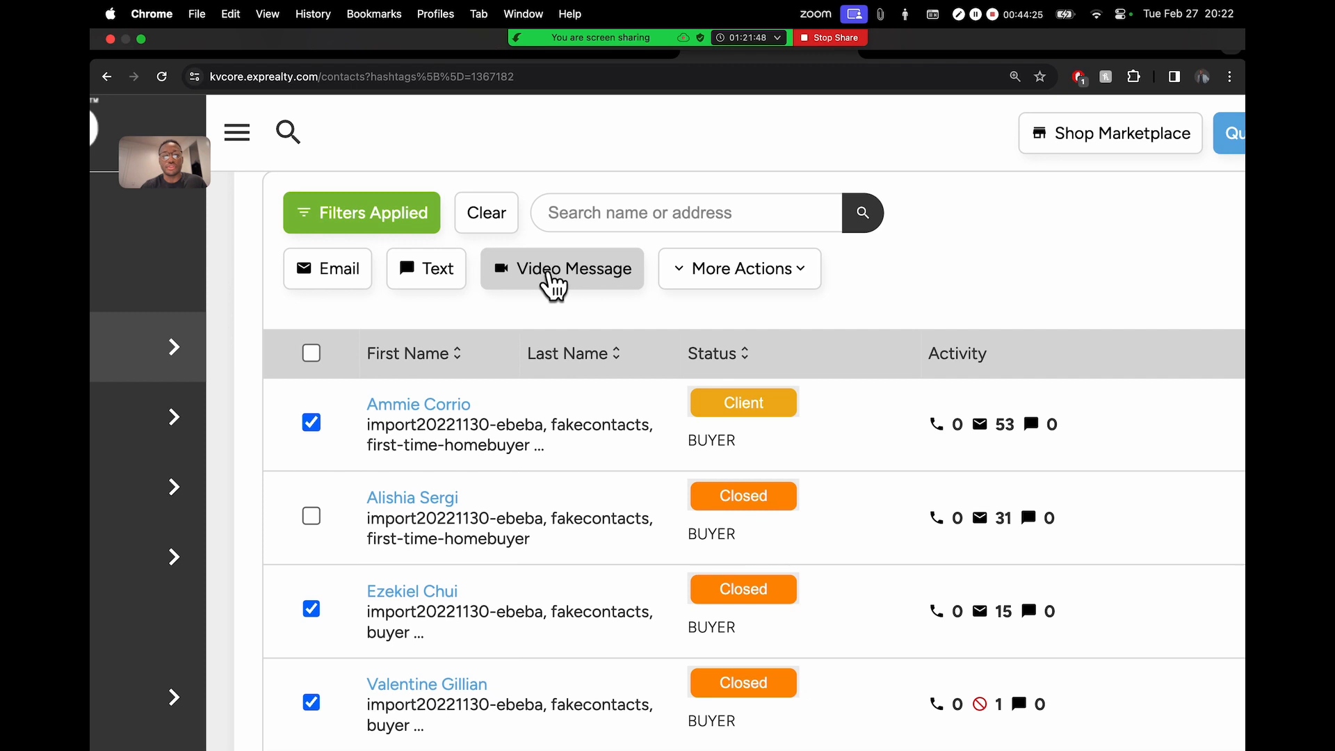
{"action": "scroll", "coordinate": [602, 280], "scroll_direction": "down", "scroll_amount": 3}
{"action": "scroll", "coordinate": [603, 280], "scroll_direction": "down", "scroll_amount": 3}
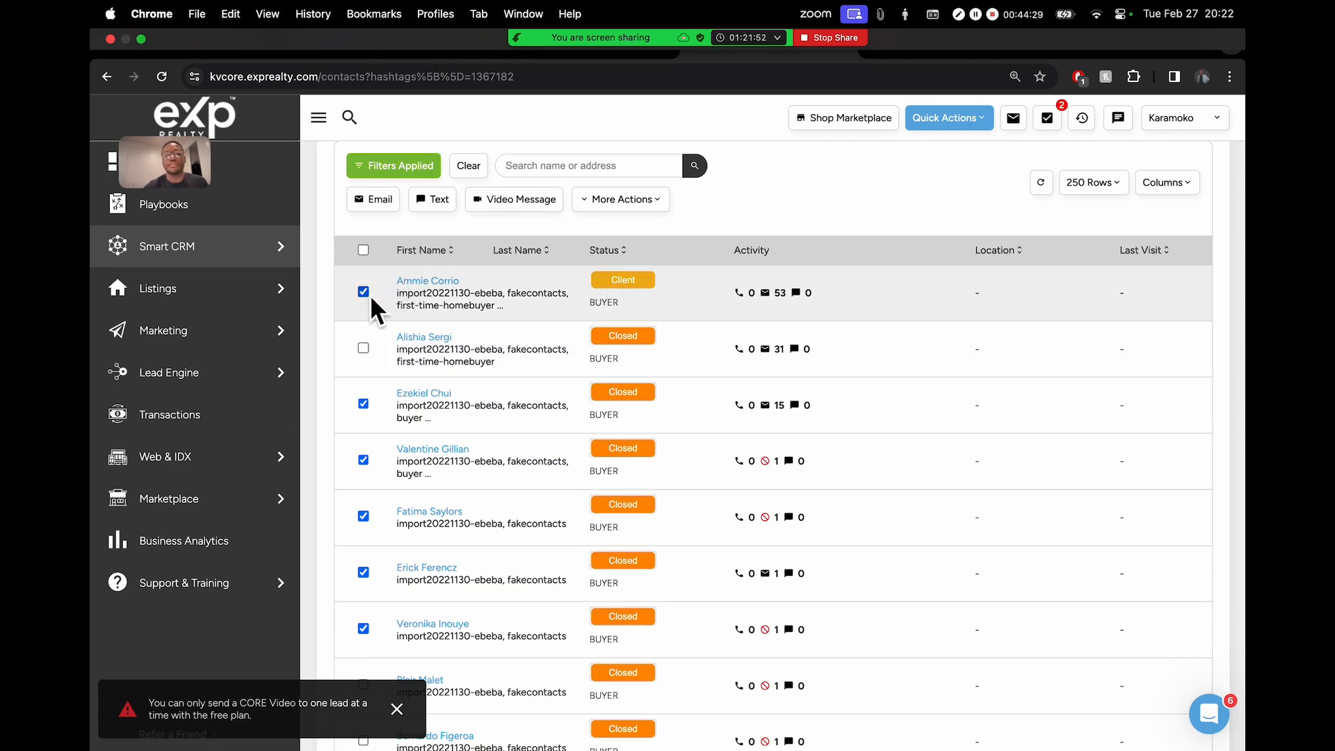
- Deselect all the other contacts so that only the first one in the list is chosen, and start a video message to that contact
{"action": "left_click", "coordinate": [367, 293]}
{"action": "left_click", "coordinate": [365, 406]}
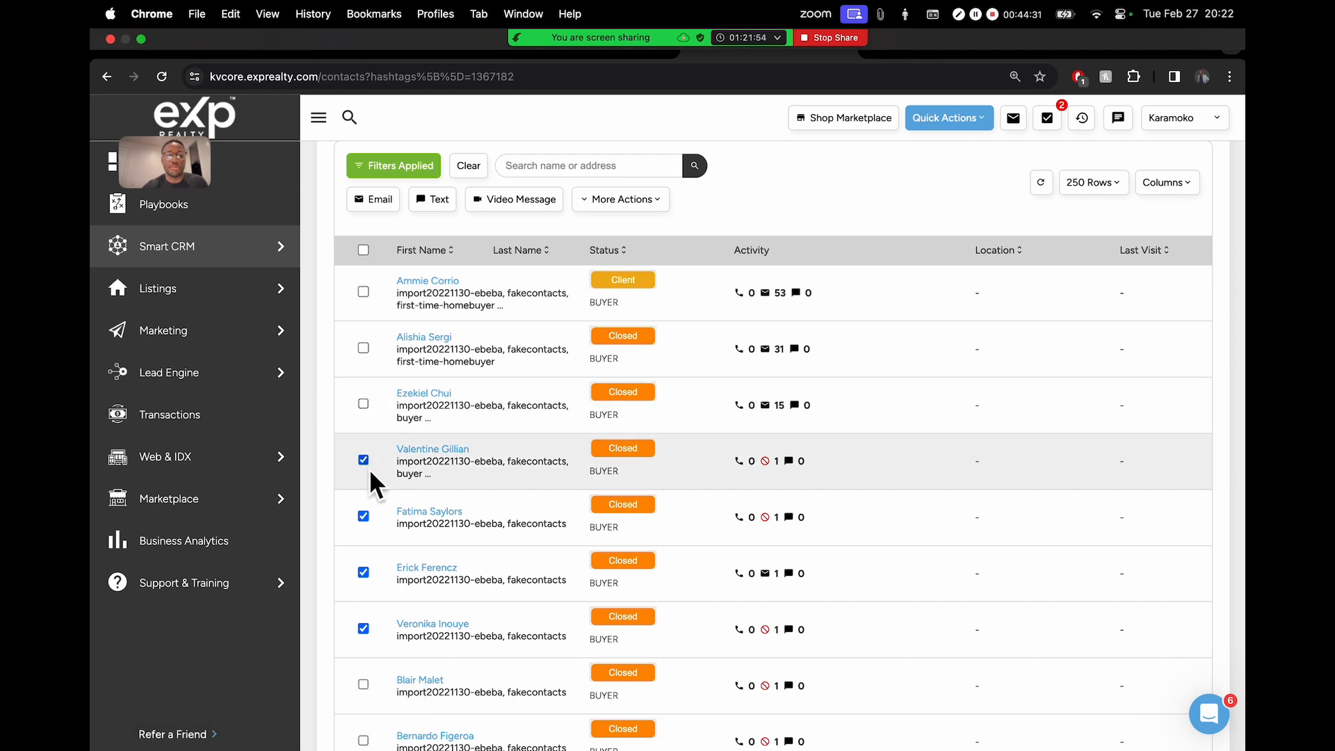
{"action": "left_click", "coordinate": [364, 460]}
{"action": "left_click", "coordinate": [366, 573]}
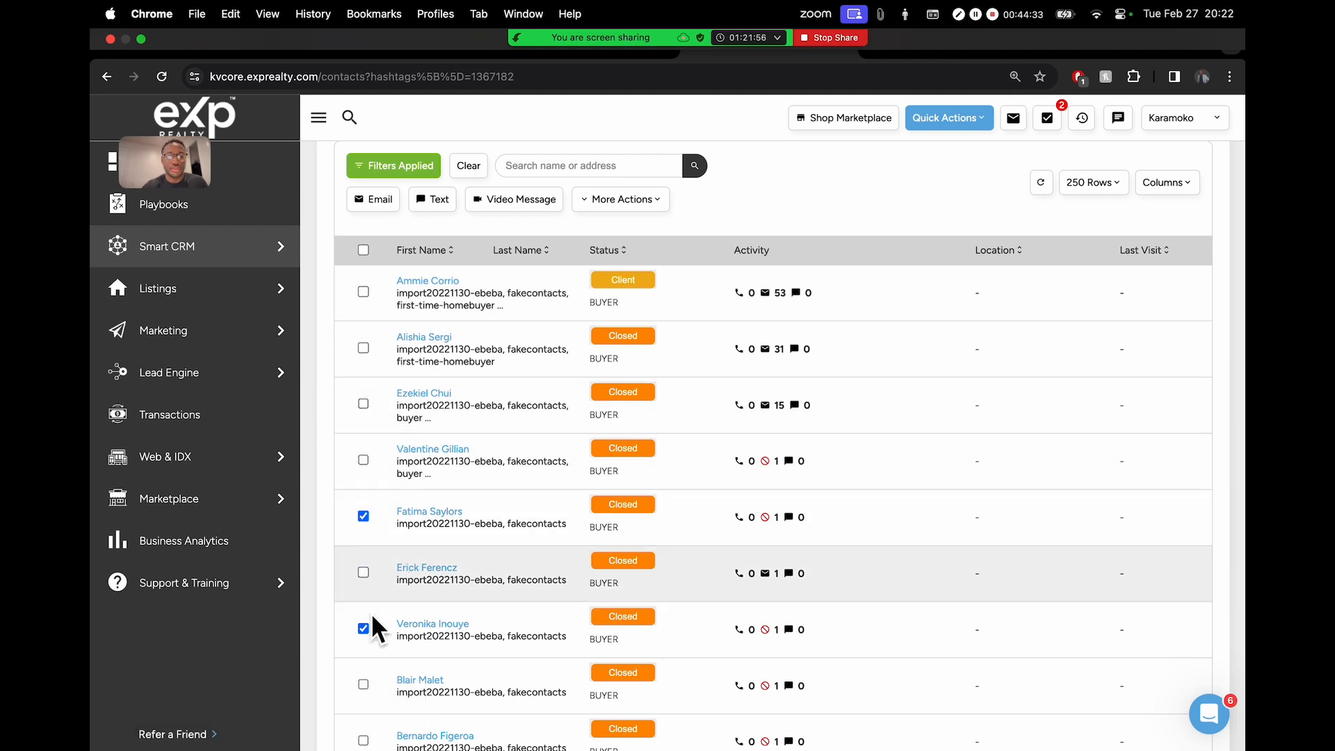
{"action": "left_click", "coordinate": [365, 628]}
{"action": "left_click", "coordinate": [363, 516]}
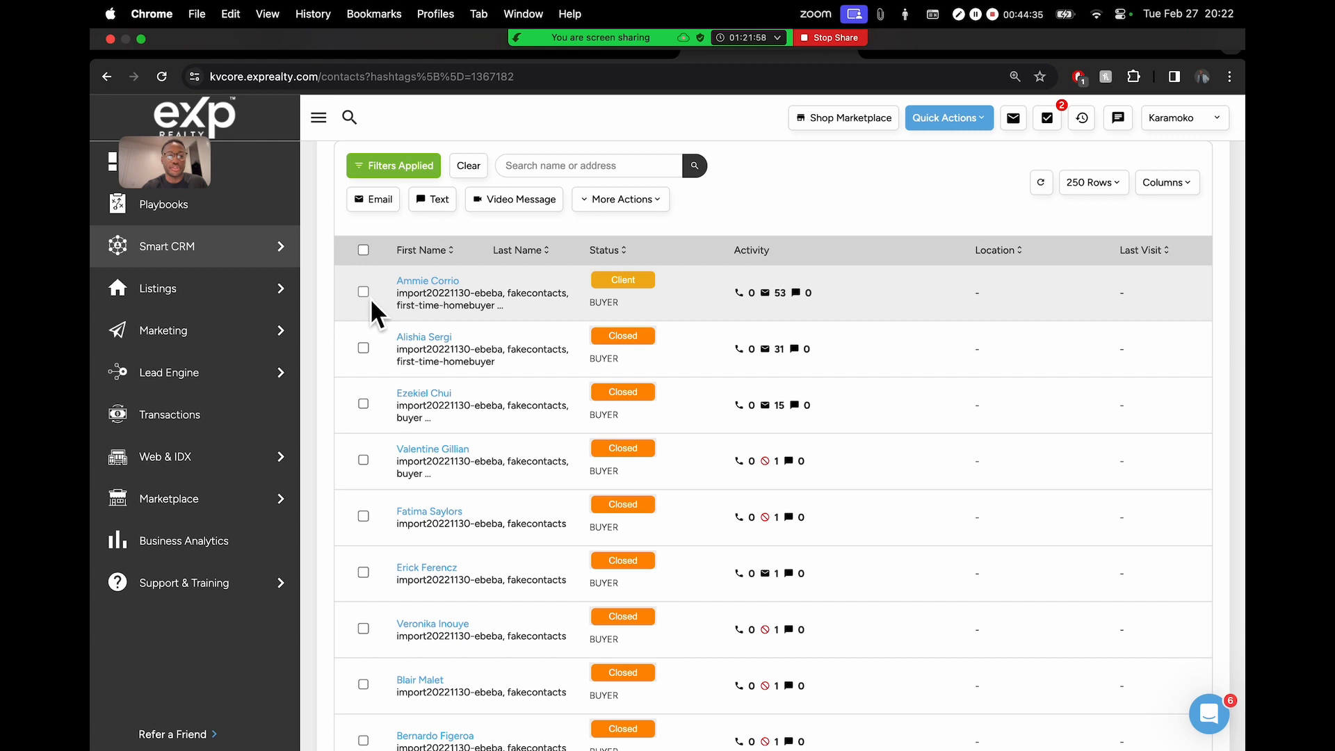
{"action": "left_click", "coordinate": [525, 203]}
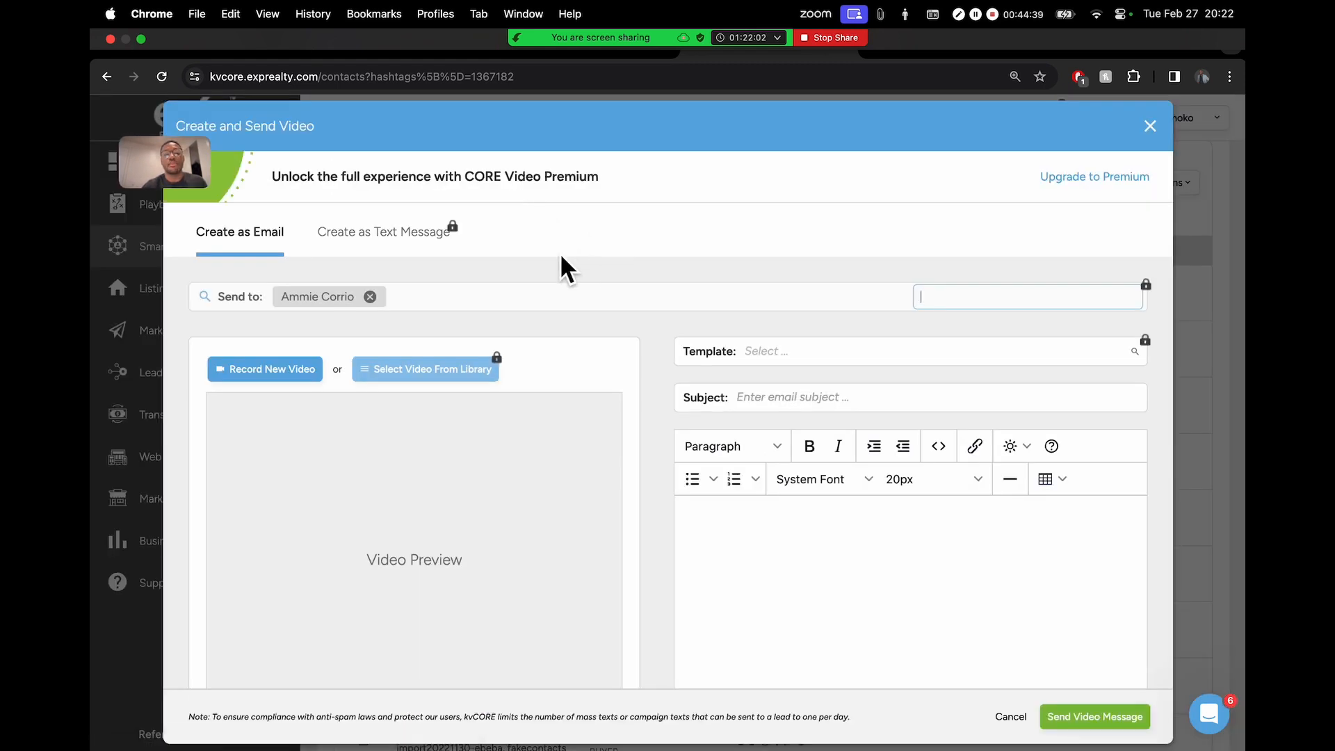
- Look over the video message form for the chosen contact and open the upgrade page for CORE Video Premium
{"action": "scroll", "coordinate": [595, 281], "scroll_direction": "down", "scroll_amount": 3}
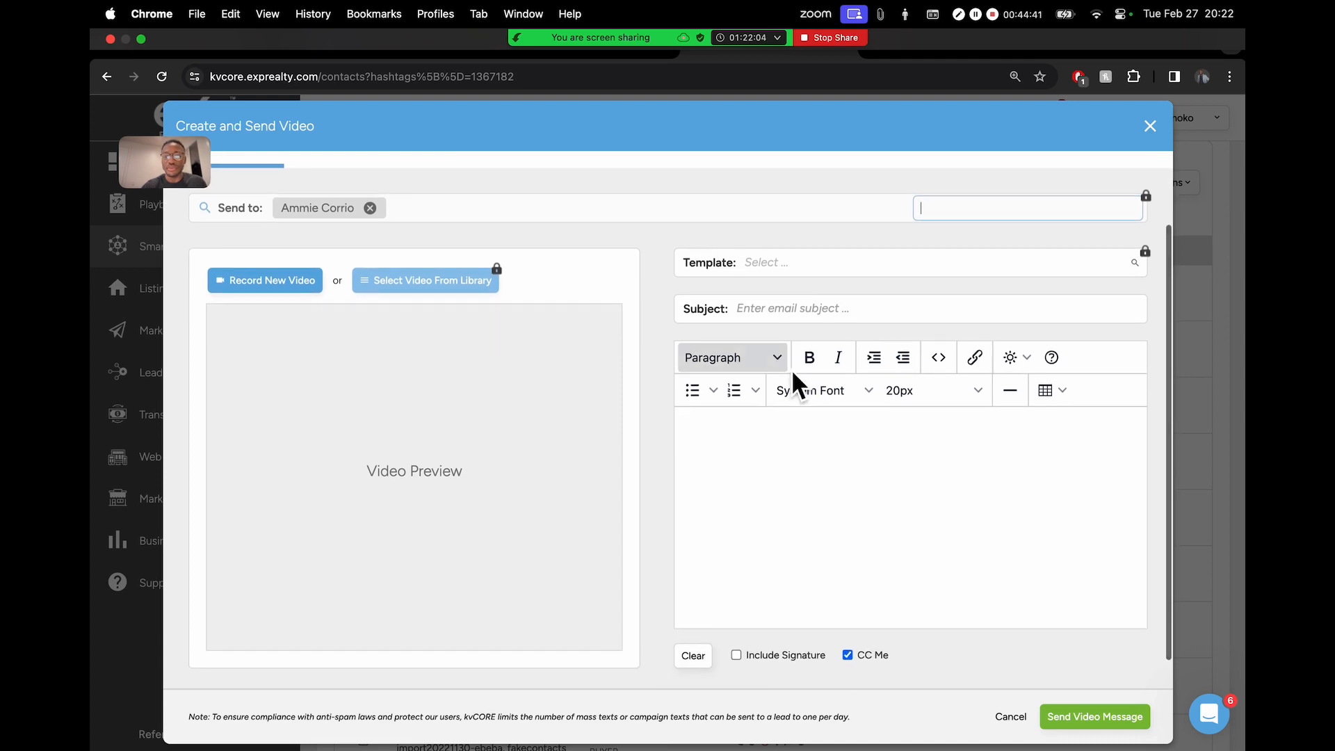
{"action": "scroll", "coordinate": [862, 445], "scroll_direction": "up", "scroll_amount": 3}
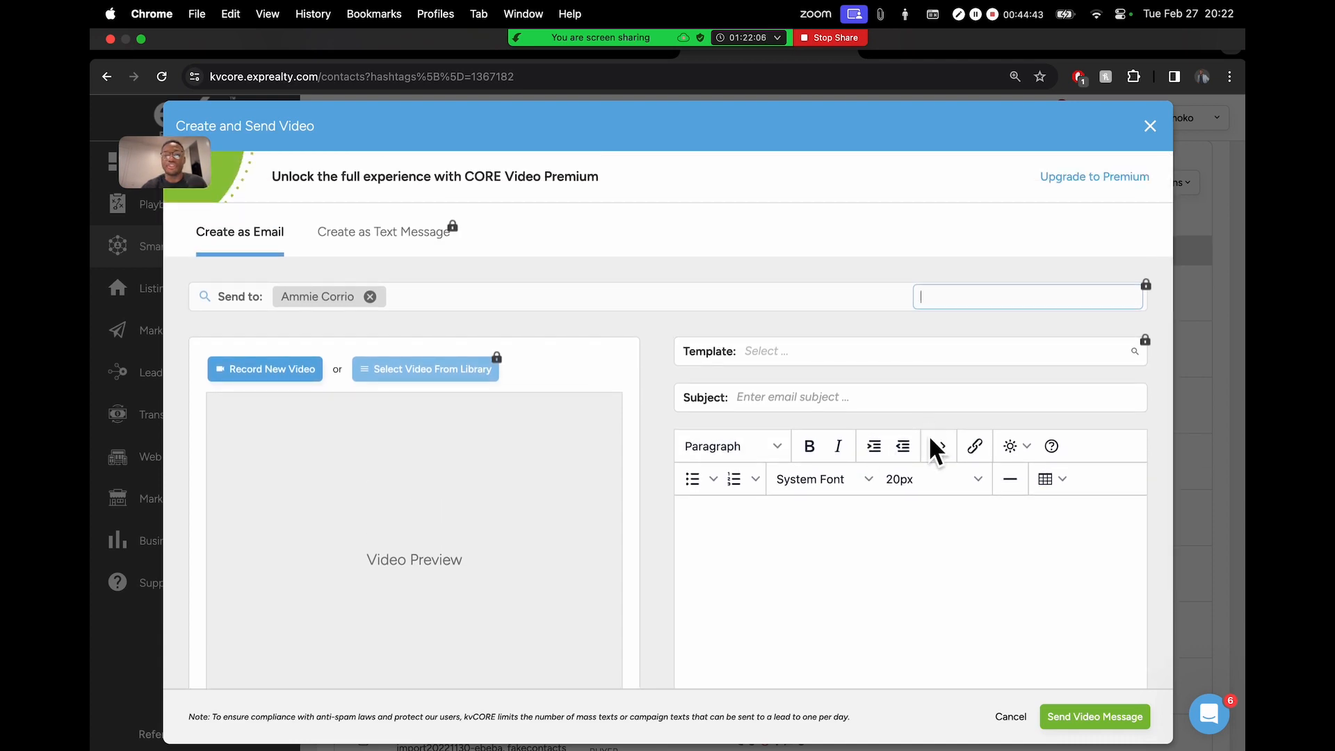
{"action": "scroll", "coordinate": [932, 441], "scroll_direction": "down", "scroll_amount": 3}
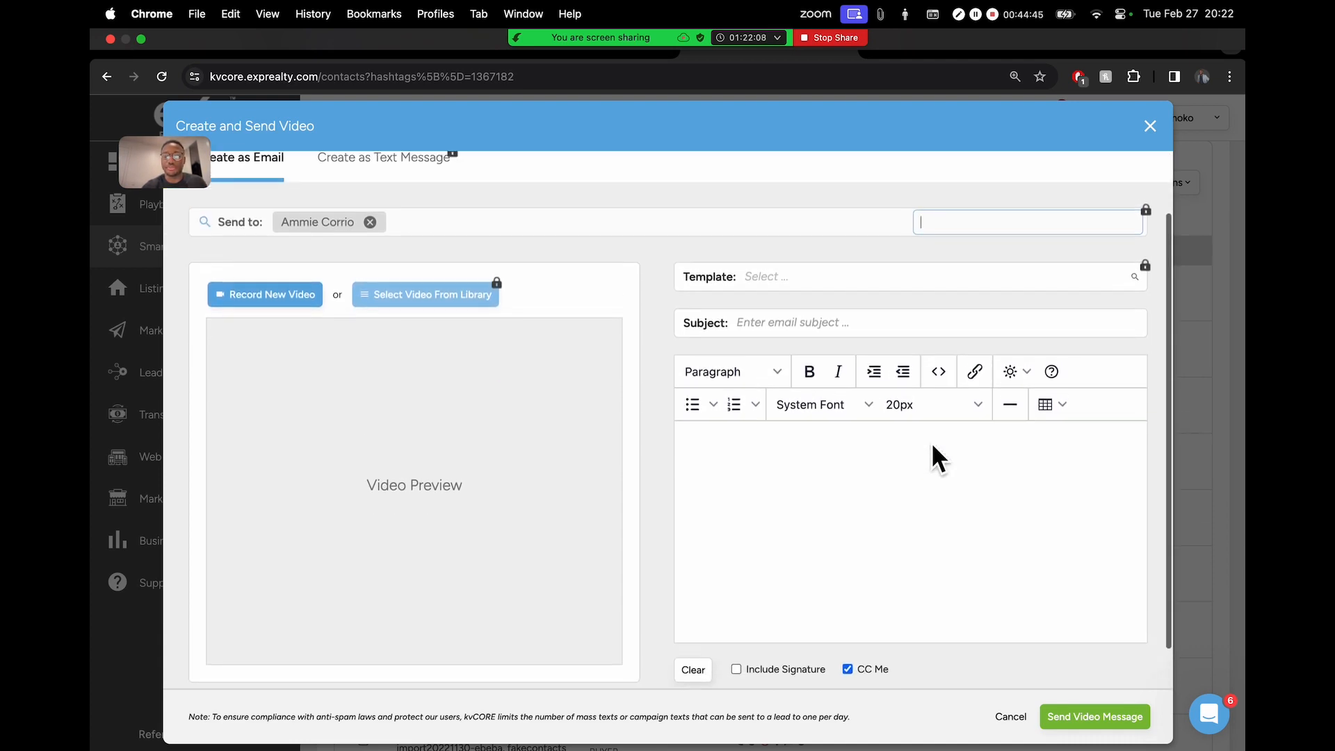
{"action": "scroll", "coordinate": [932, 446], "scroll_direction": "up", "scroll_amount": 2}
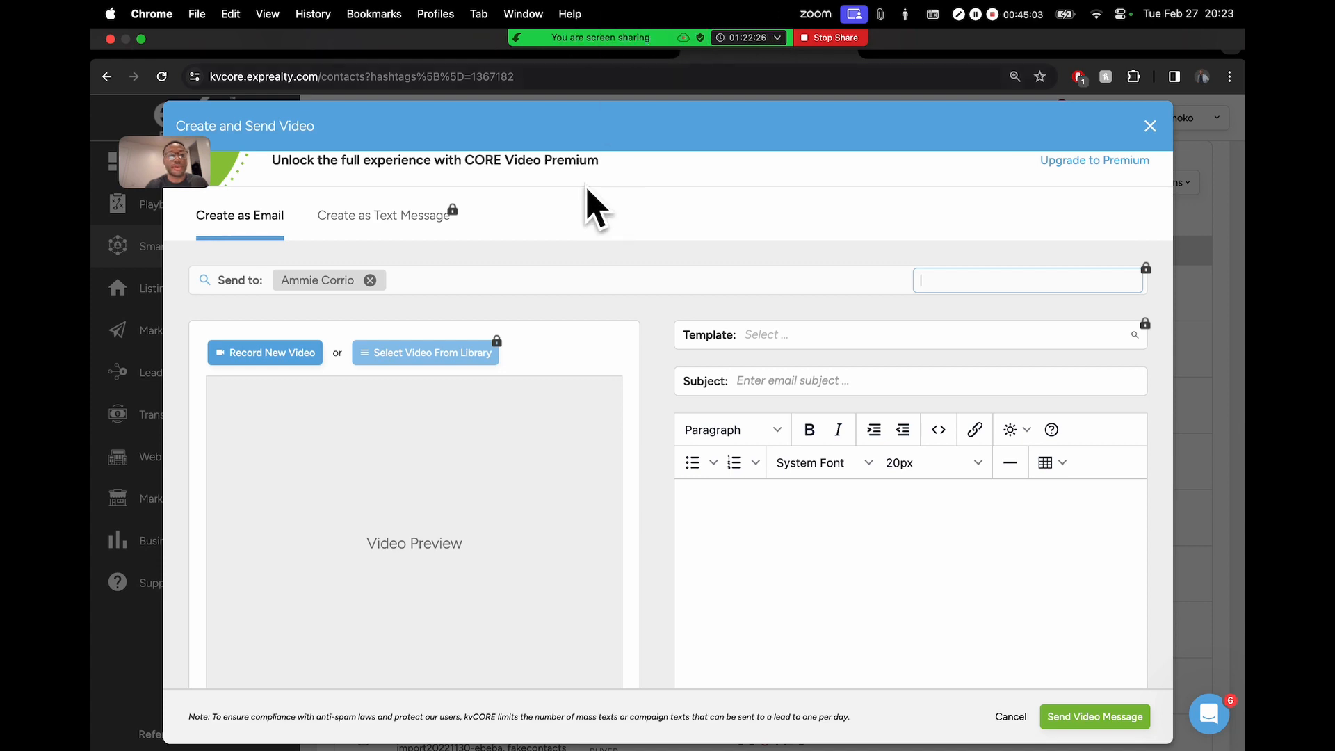
{"action": "scroll", "coordinate": [632, 355], "scroll_direction": "down", "scroll_amount": 2}
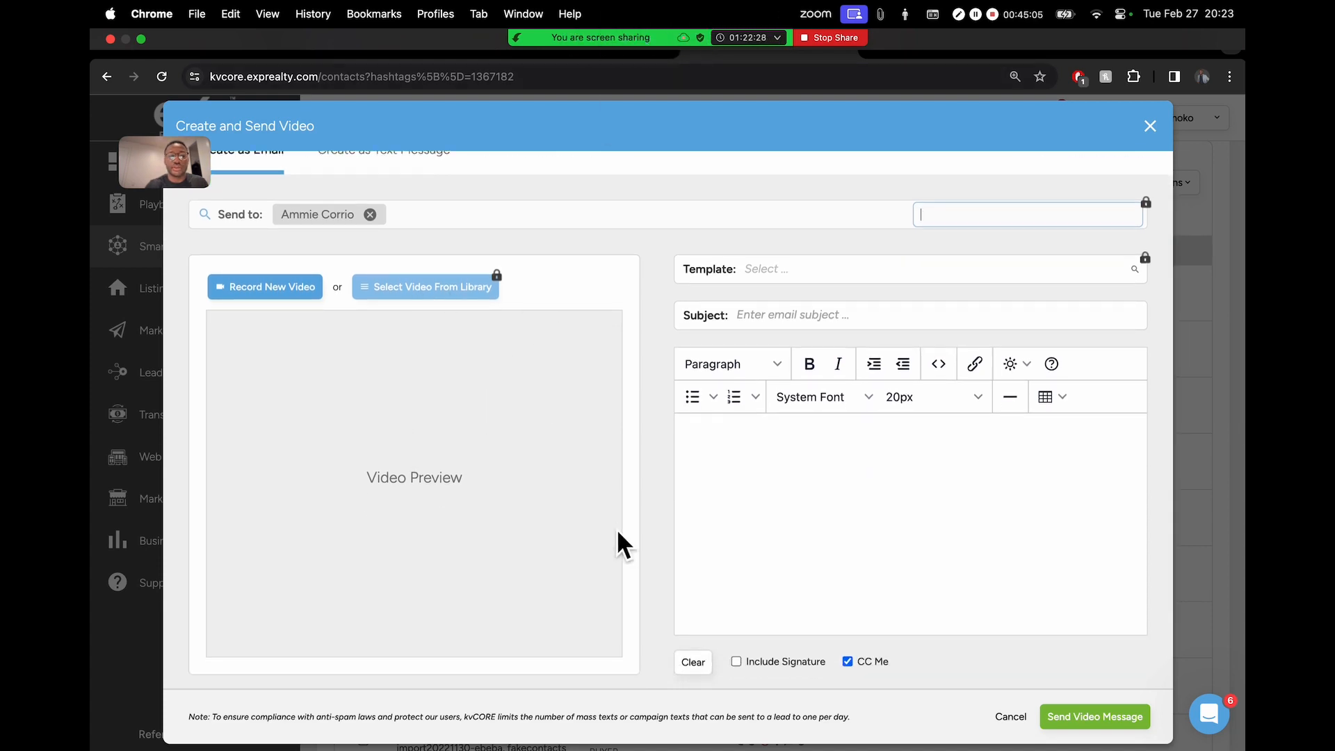
{"action": "scroll", "coordinate": [581, 500], "scroll_direction": "up", "scroll_amount": 3}
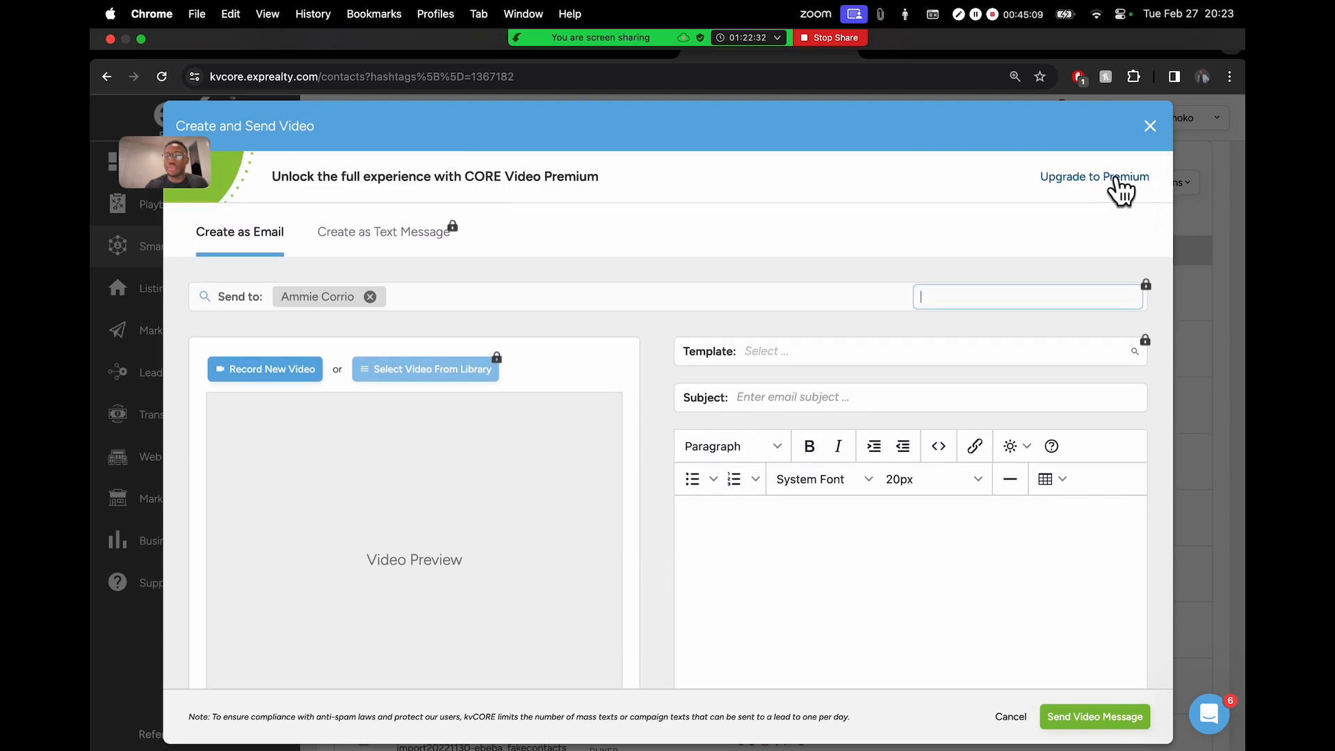
{"action": "scroll", "coordinate": [1116, 186], "scroll_direction": "up", "scroll_amount": 5}
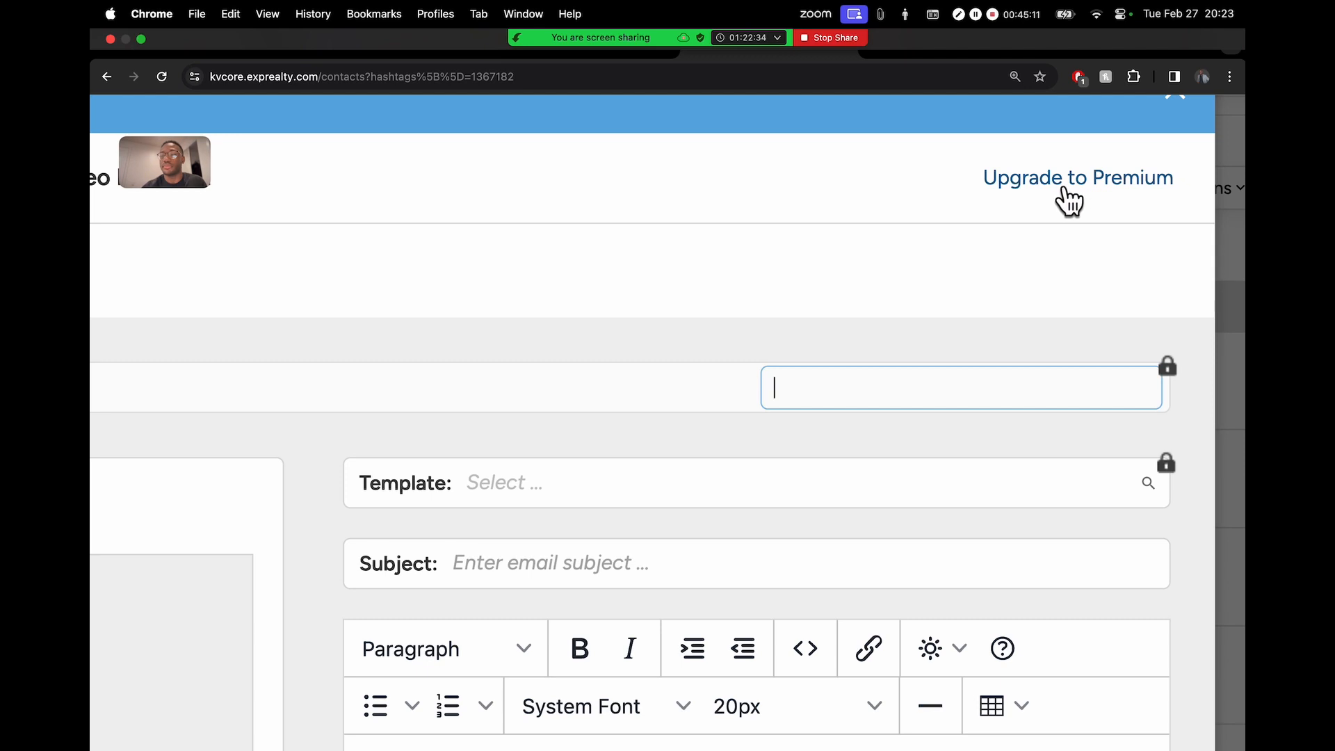
{"action": "left_click", "coordinate": [1077, 182]}
{"action": "scroll", "coordinate": [730, 295], "scroll_direction": "down", "scroll_amount": 5}
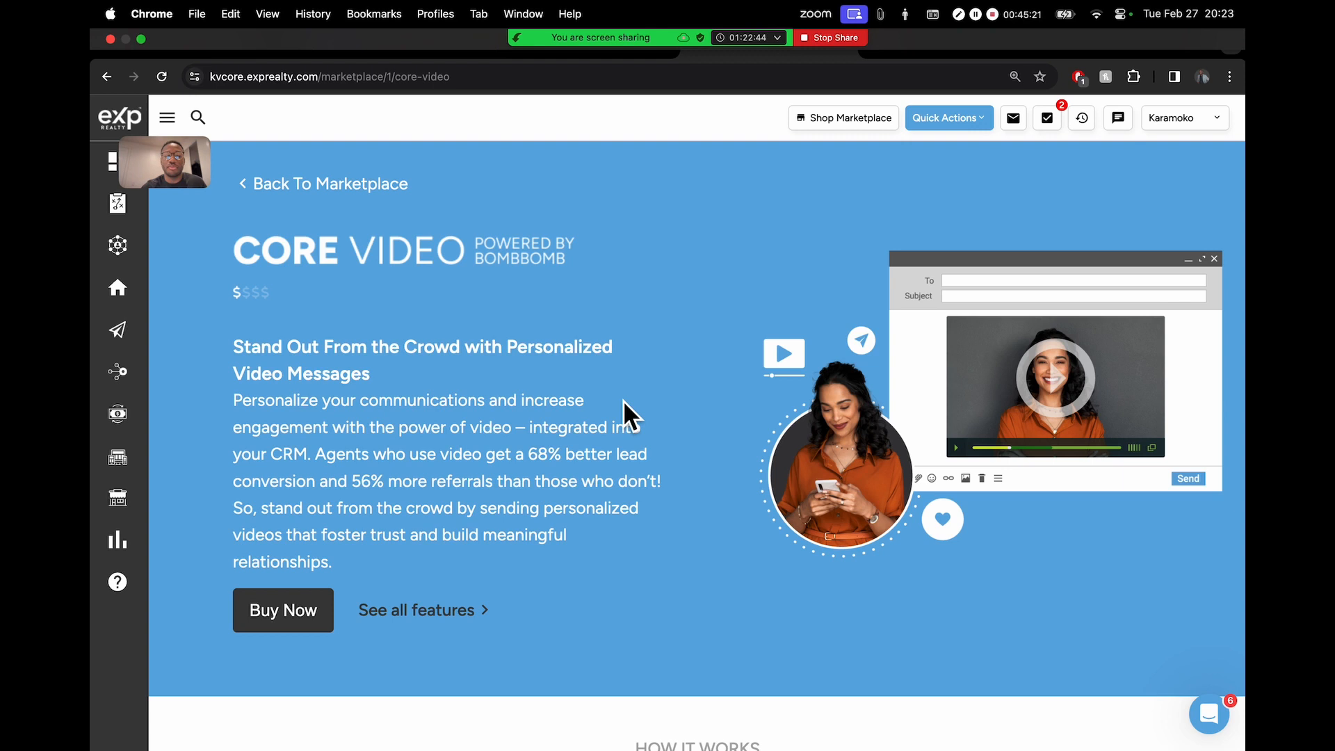
- Examine how CORE Video works and its monthly price on the marketplace page
{"action": "scroll", "coordinate": [601, 376], "scroll_direction": "down", "scroll_amount": 5}
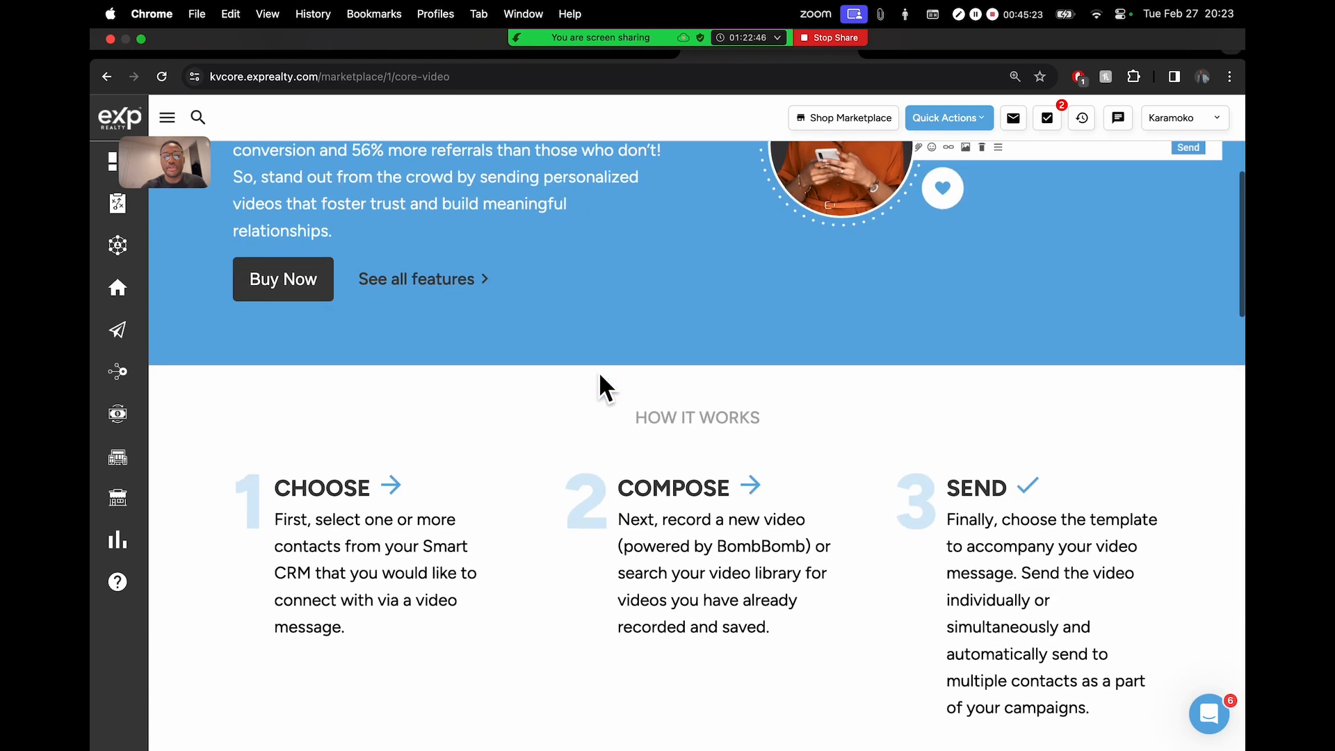
{"action": "scroll", "coordinate": [598, 371], "scroll_direction": "down", "scroll_amount": 5}
{"action": "mouse_move", "coordinate": [612, 44]}
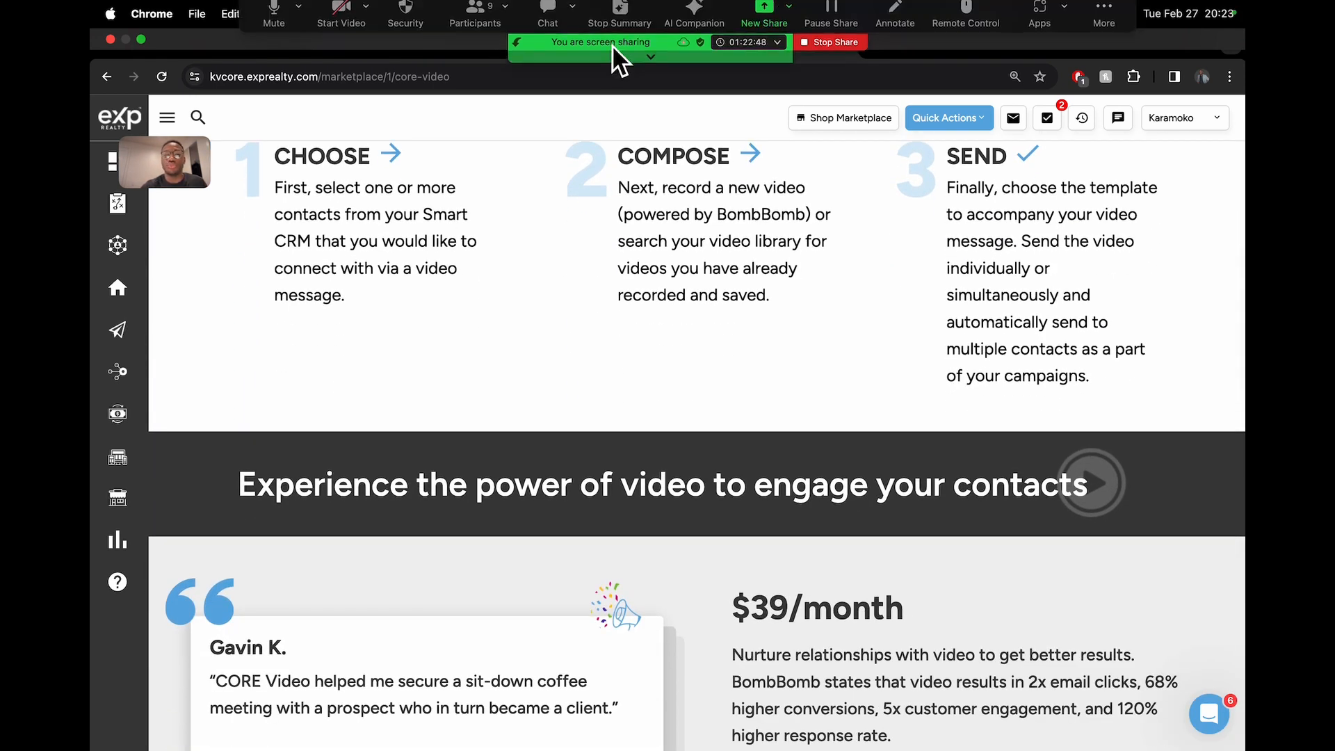
{"action": "scroll", "coordinate": [747, 369], "scroll_direction": "down", "scroll_amount": 4}
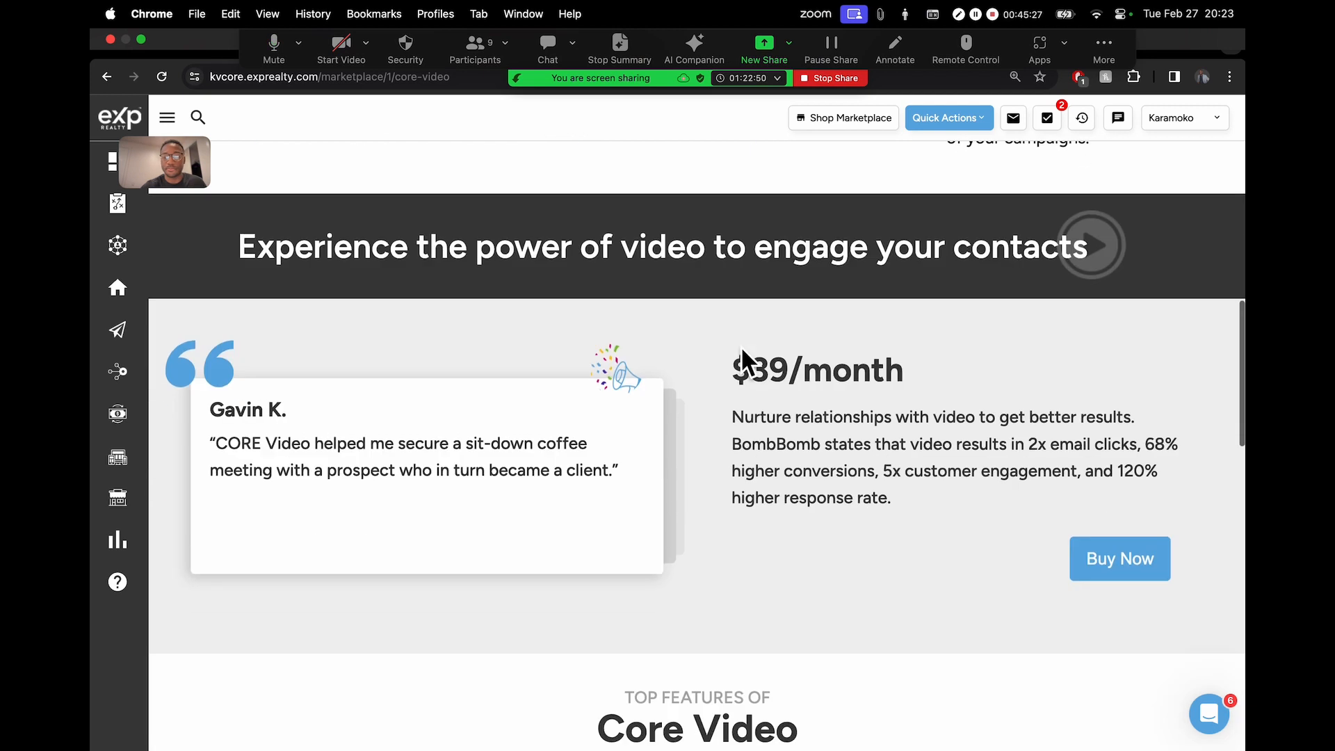
{"action": "scroll", "coordinate": [741, 368], "scroll_direction": "down", "scroll_amount": 2}
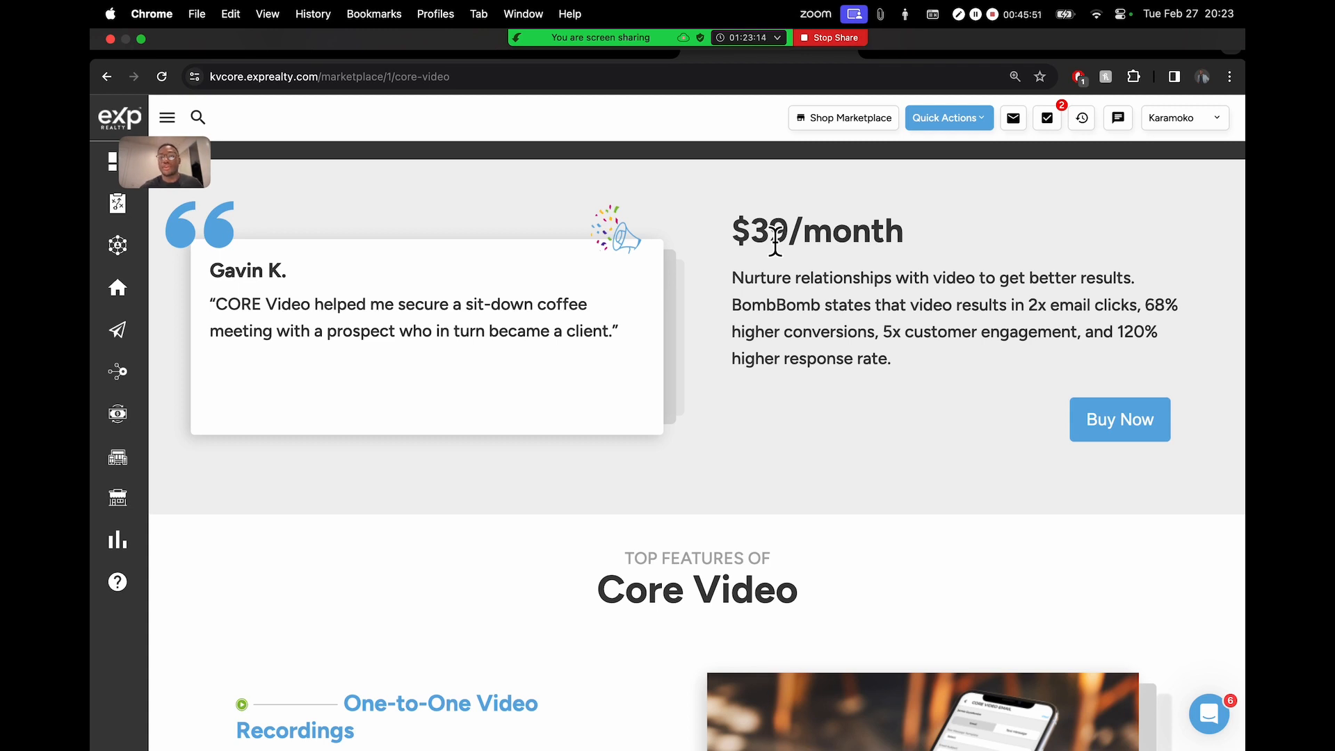
- Return to the Smart CRM and show only the FAKECONTACTS contact list
{"action": "mouse_move", "coordinate": [131, 247]}
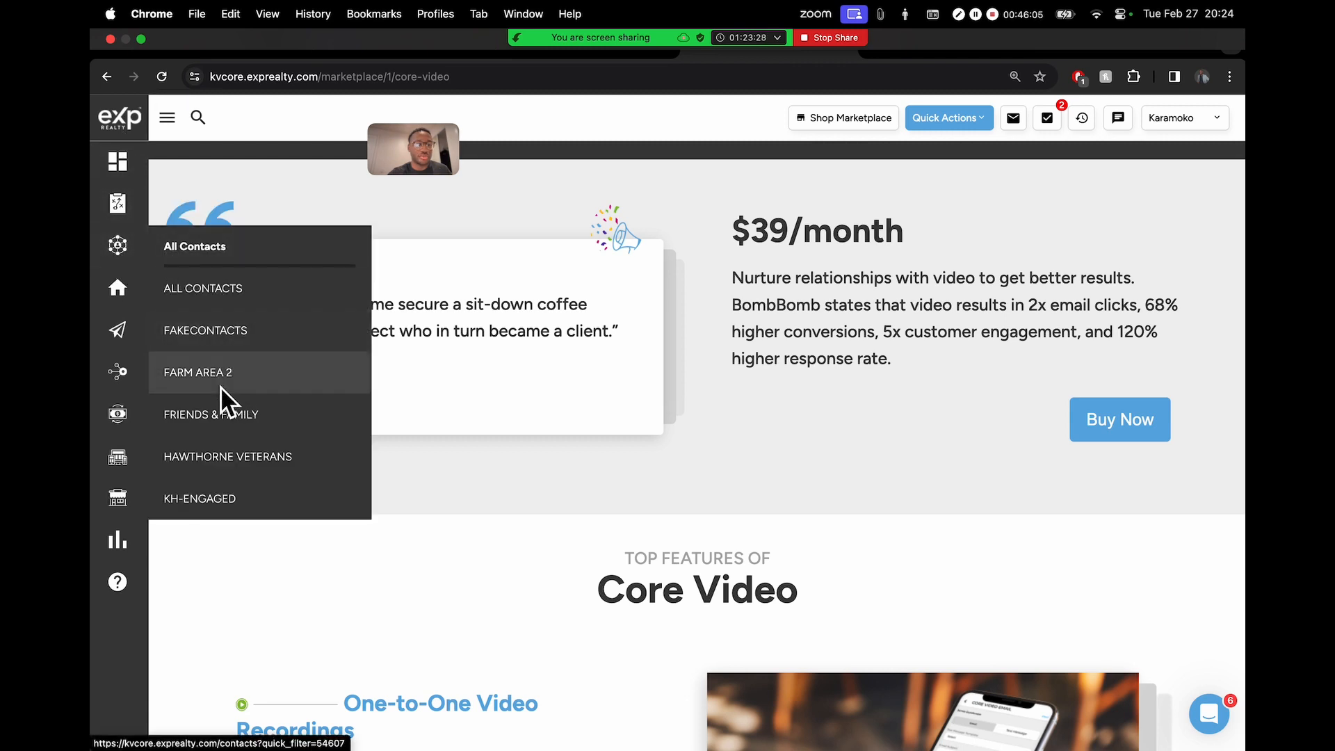
{"action": "left_click", "coordinate": [227, 340]}
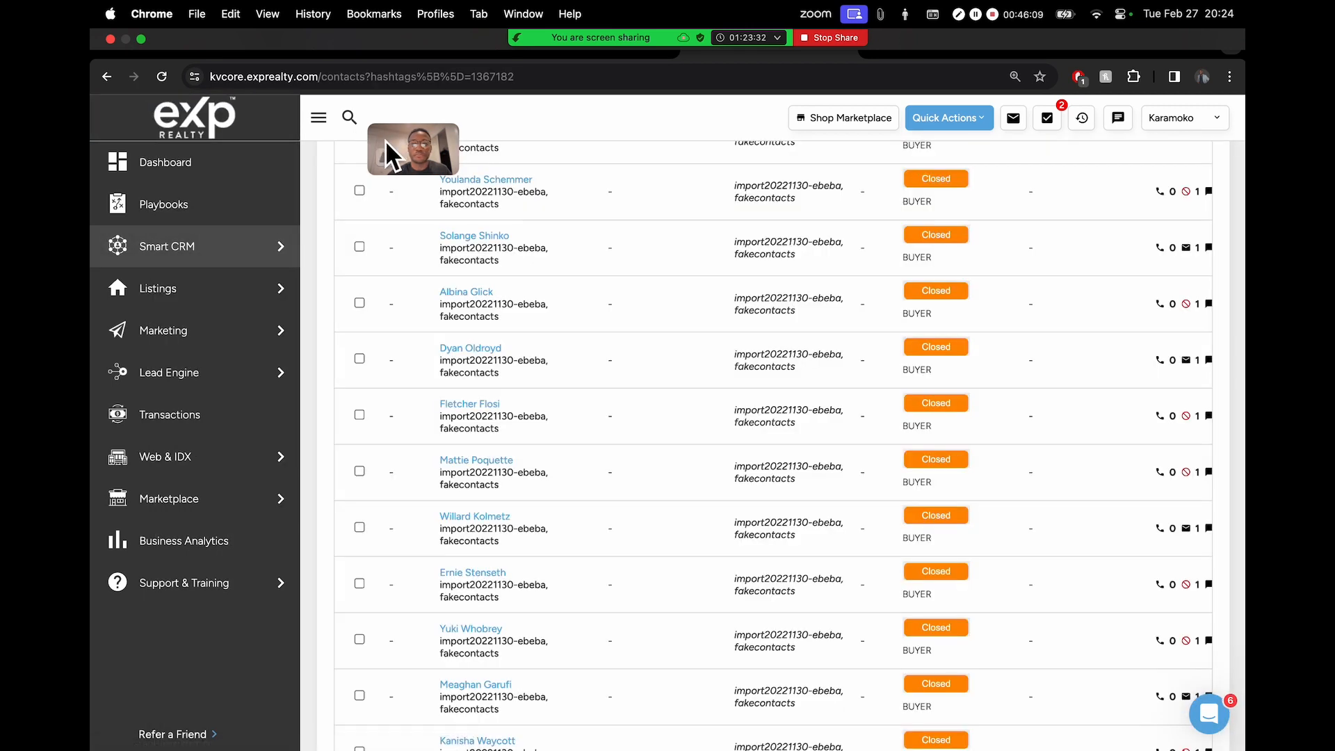
{"action": "left_click_drag", "start_coordinate": [415, 145], "coordinate": [505, 123]}
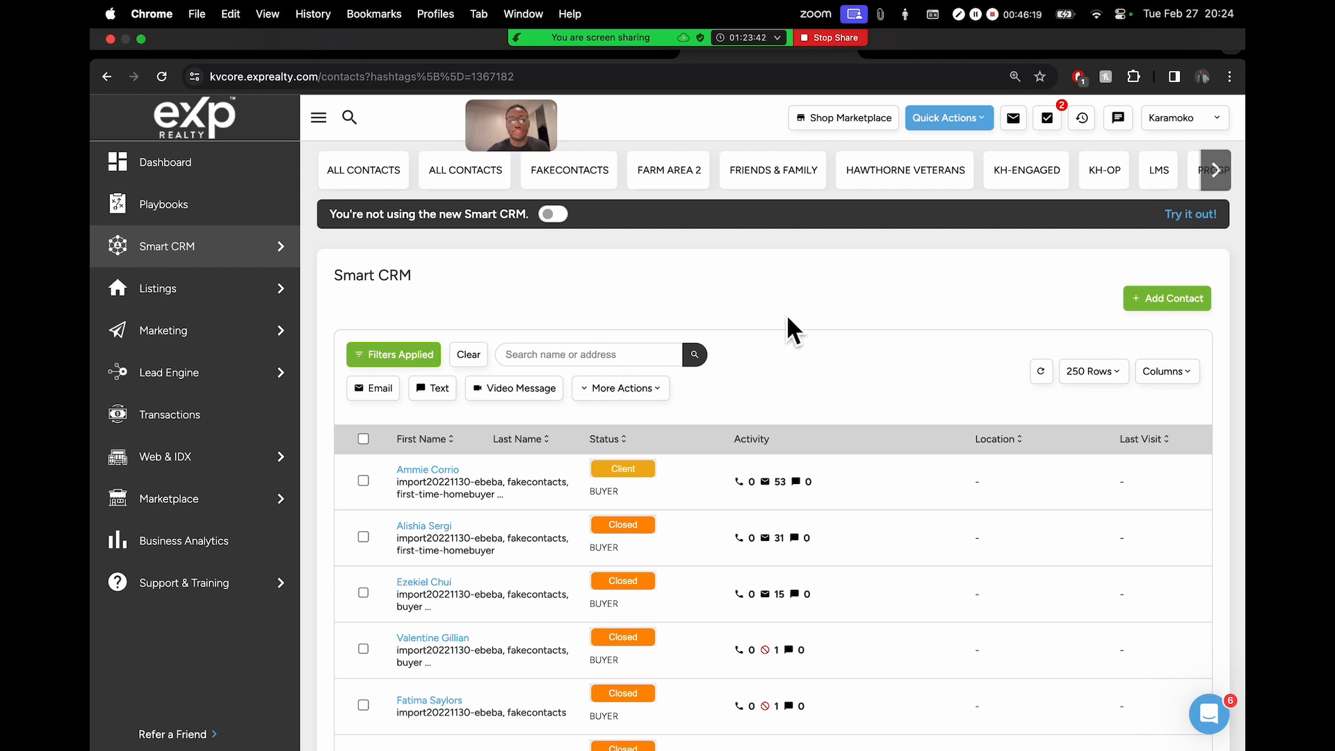
- Select all the contacts listed in the Smart CRM and start a bulk email to them
{"action": "scroll", "coordinate": [800, 317], "scroll_direction": "down", "scroll_amount": 3}
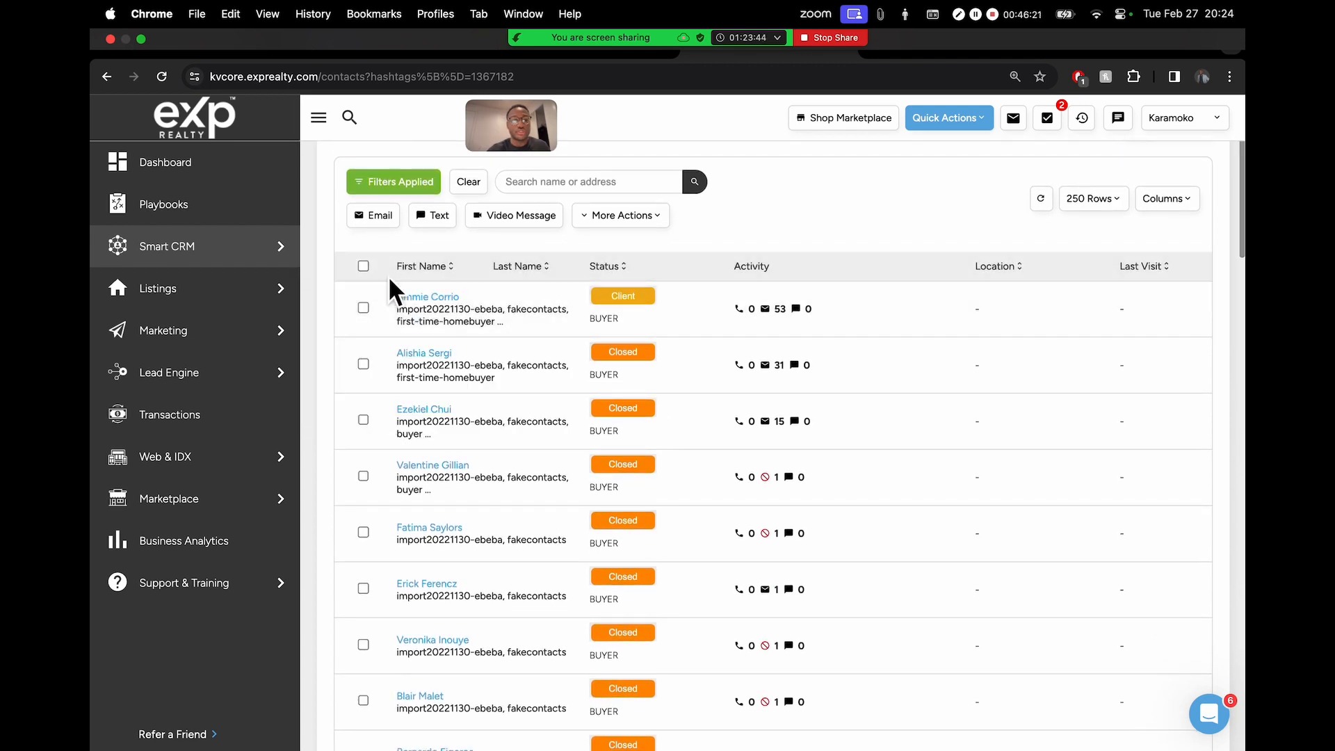
{"action": "left_click", "coordinate": [363, 265]}
{"action": "scroll", "coordinate": [390, 306], "scroll_direction": "down", "scroll_amount": 5}
{"action": "scroll", "coordinate": [419, 345], "scroll_direction": "up", "scroll_amount": 2}
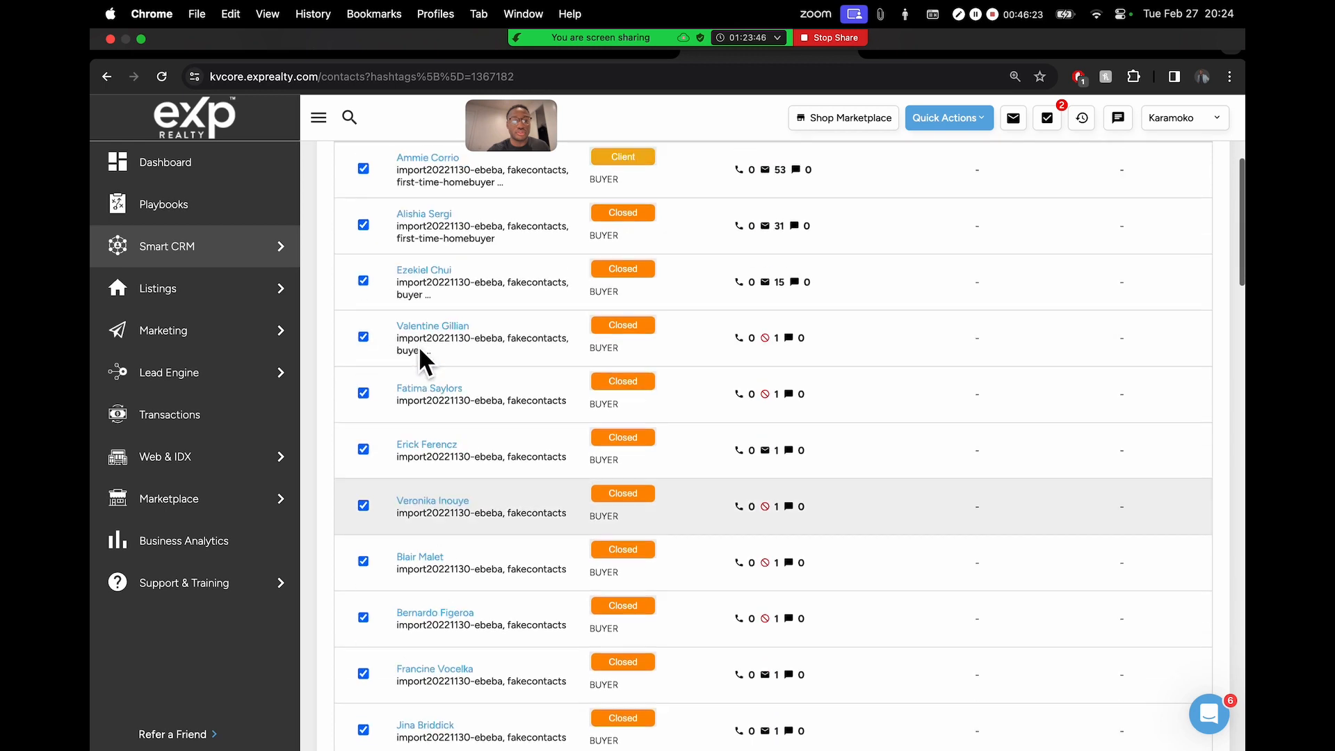
{"action": "scroll", "coordinate": [418, 345], "scroll_direction": "up", "scroll_amount": 3}
{"action": "scroll", "coordinate": [459, 336], "scroll_direction": "up", "scroll_amount": 1}
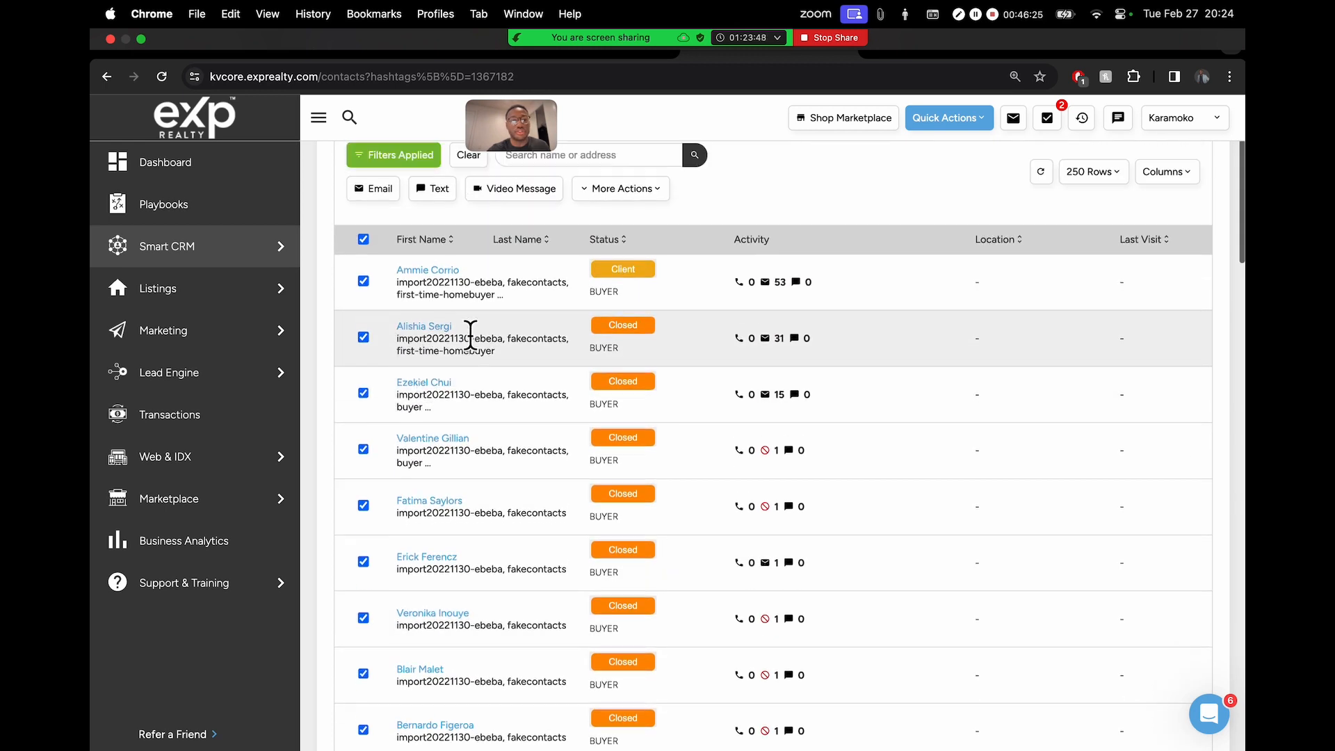
{"action": "scroll", "coordinate": [470, 336], "scroll_direction": "up", "scroll_amount": 2}
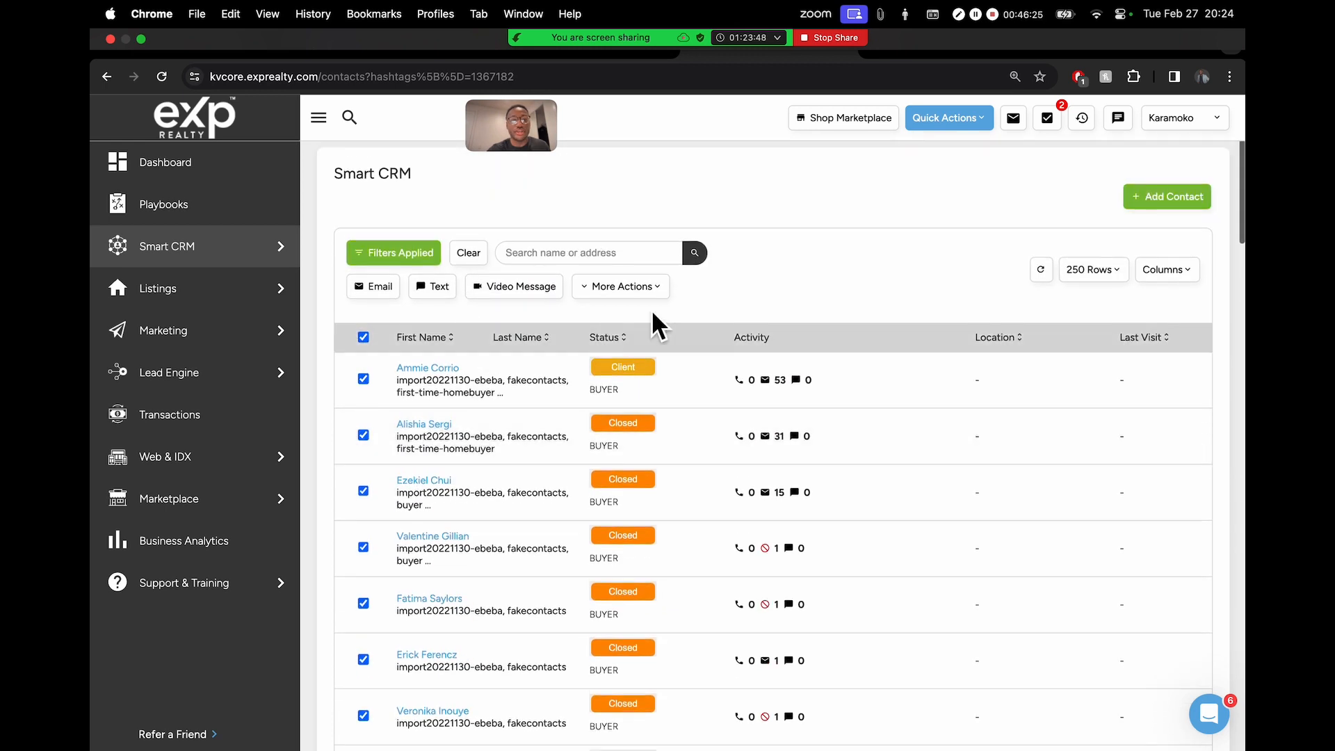
{"action": "left_click", "coordinate": [379, 286]}
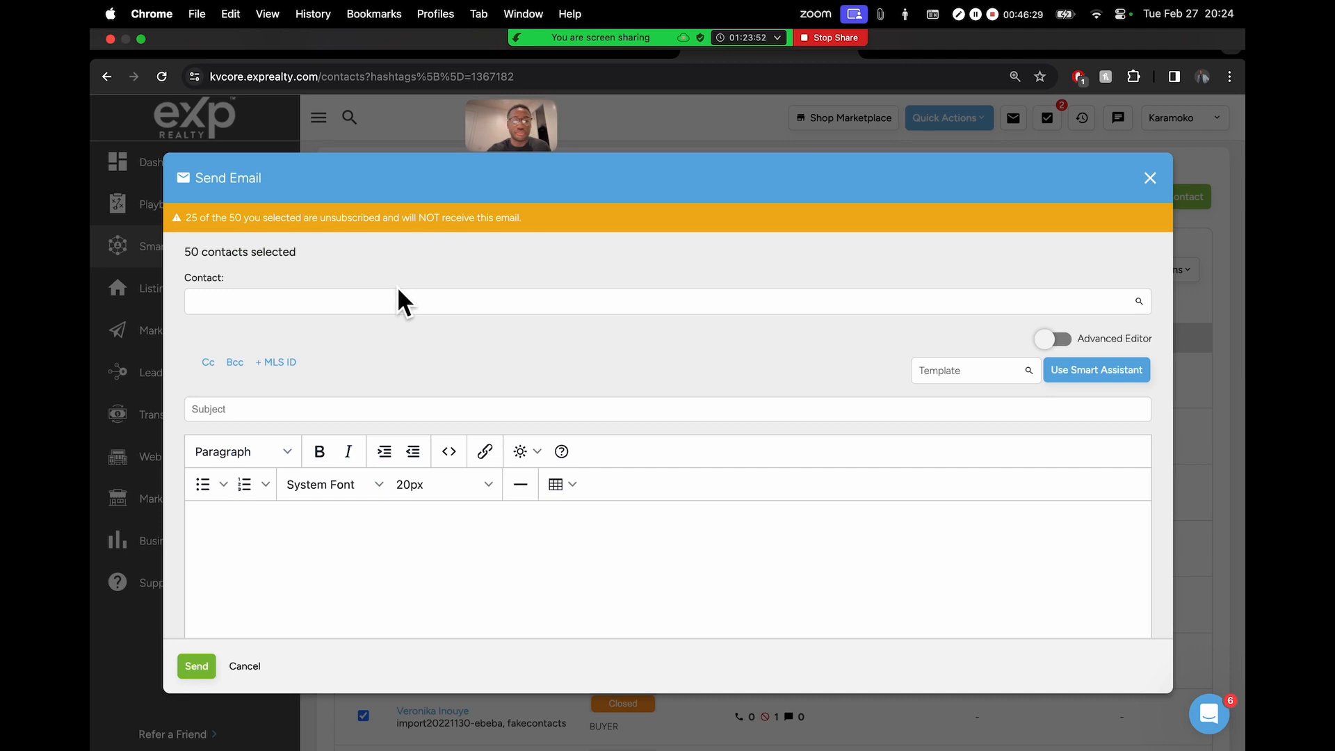
- Bring up the Smart Assistant for the email and begin its prompt with "Write me an email introducing me a the local real estate agent"
{"action": "scroll", "coordinate": [1102, 369], "scroll_direction": "up", "scroll_amount": 5}
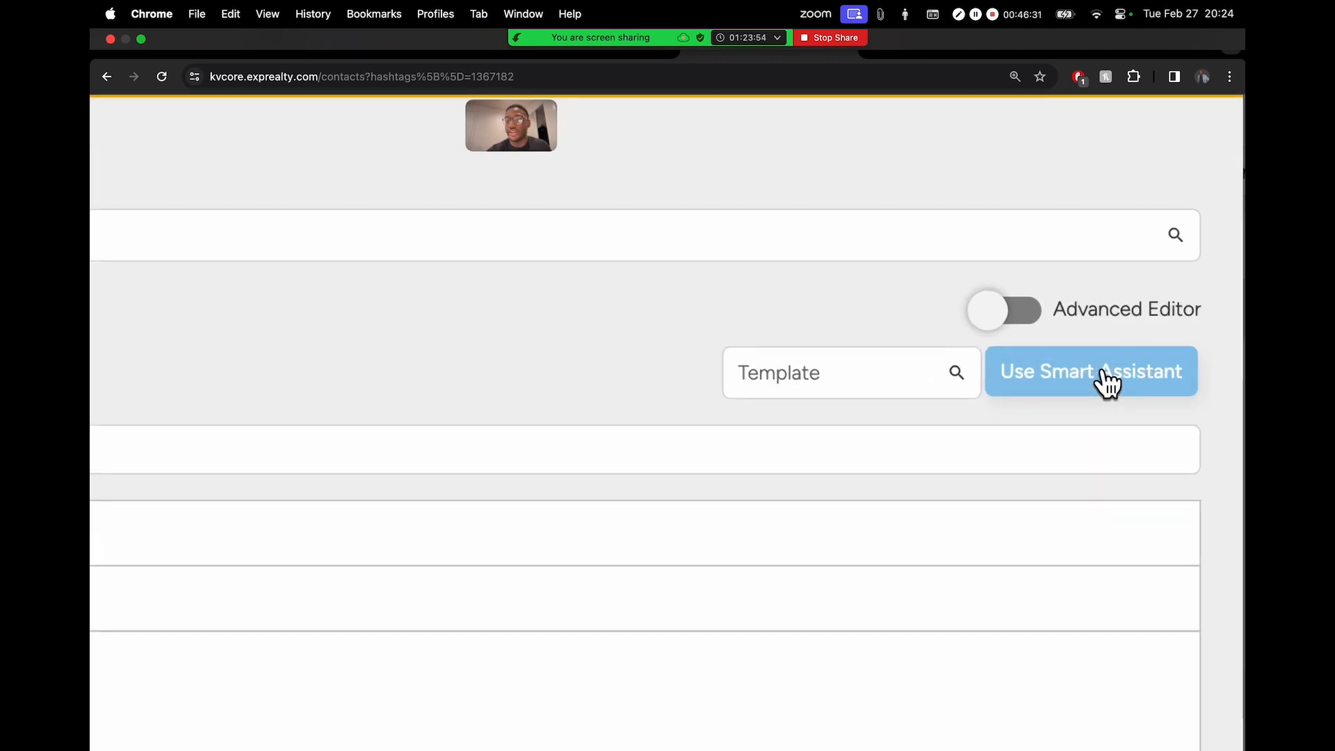
{"action": "left_click", "coordinate": [1093, 388]}
{"action": "scroll", "coordinate": [1104, 381], "scroll_direction": "down", "scroll_amount": 5}
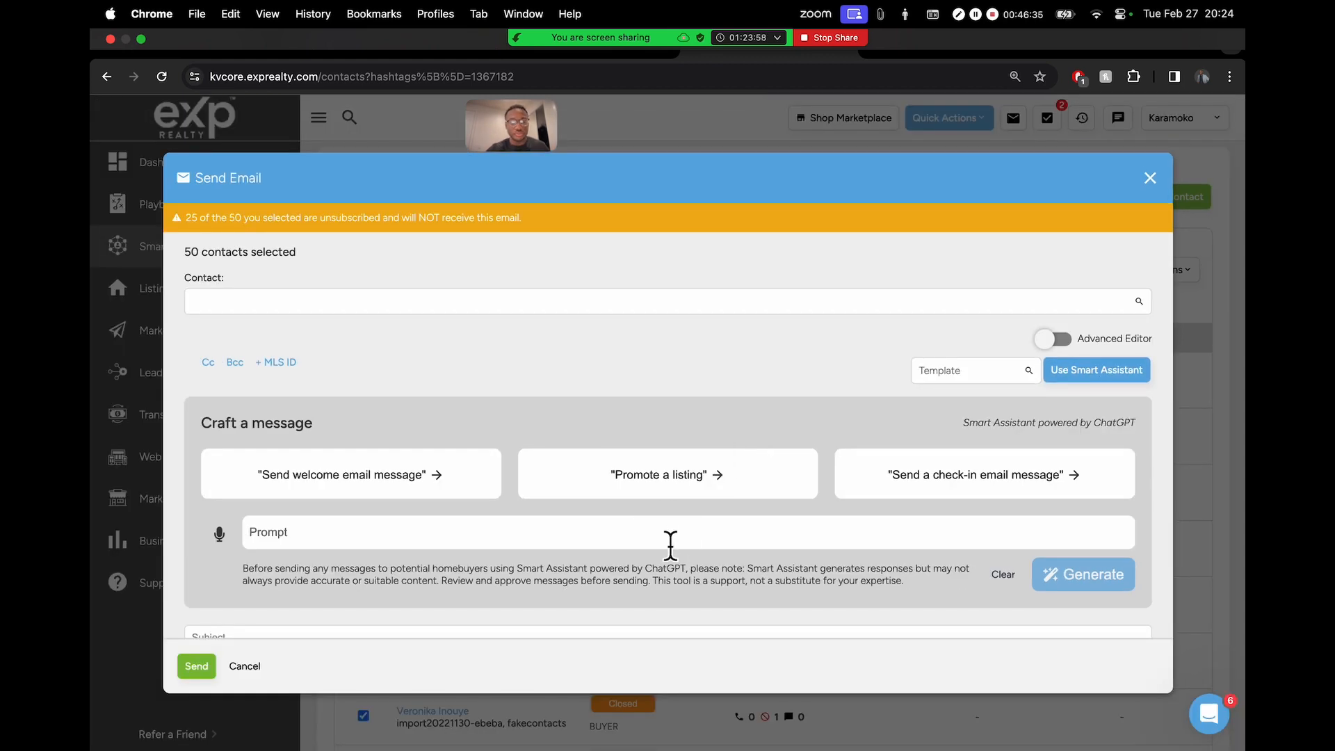
{"action": "type", "text": "Write me an"}
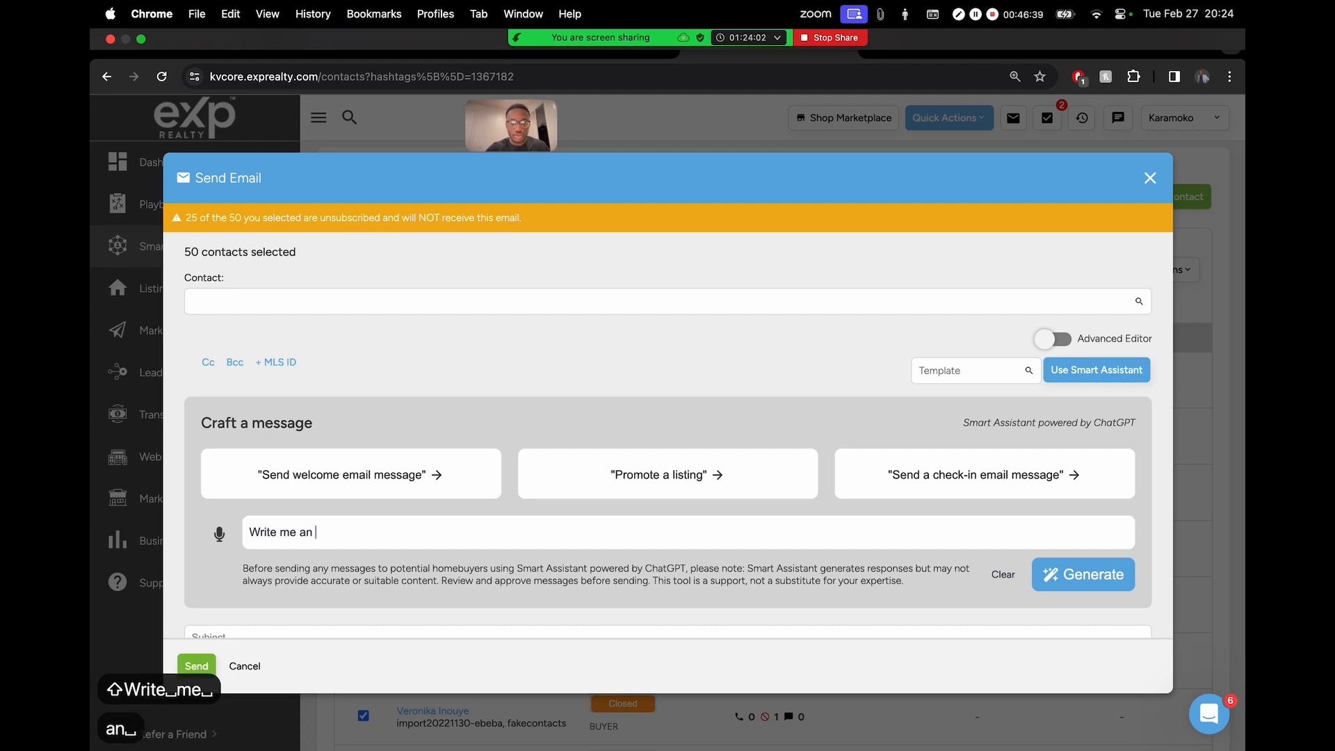
{"action": "type", "text": " email introducing me "}
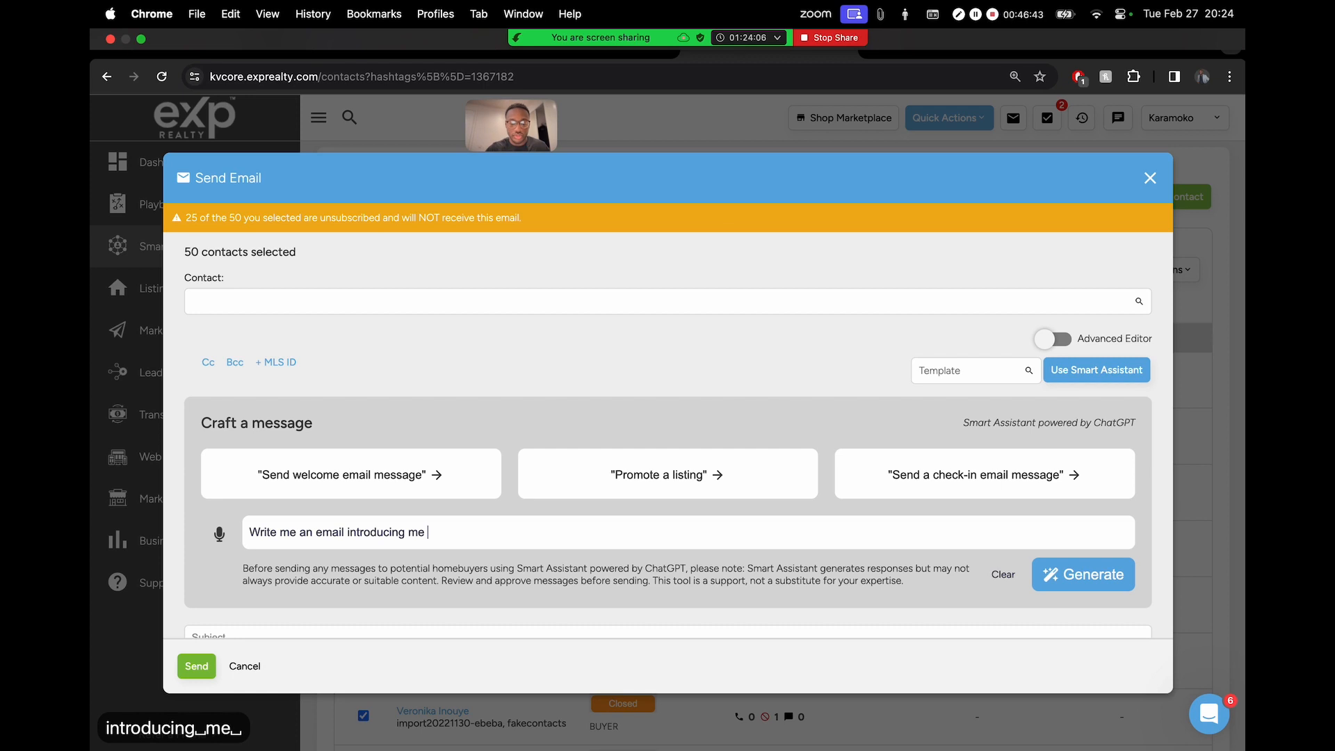
{"action": "type", "text": "a the local"}
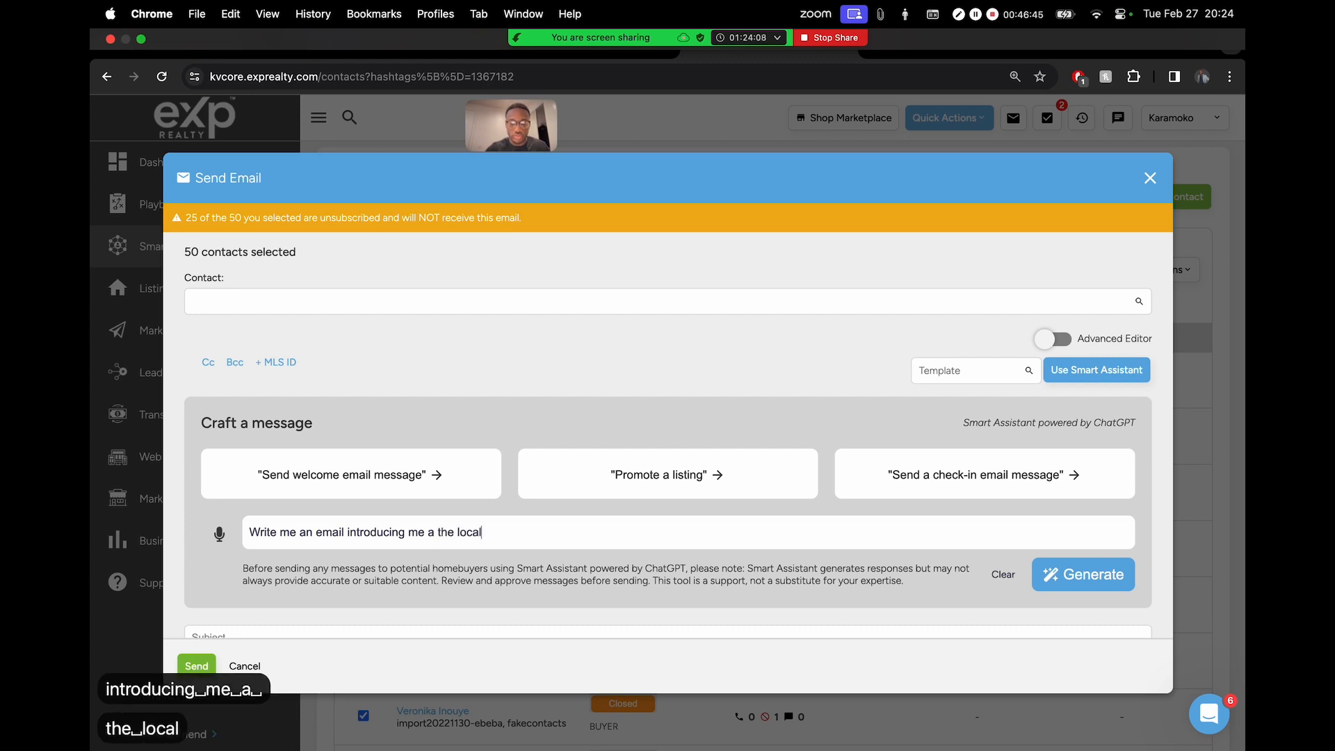
{"action": "type", "text": " real estate a"}
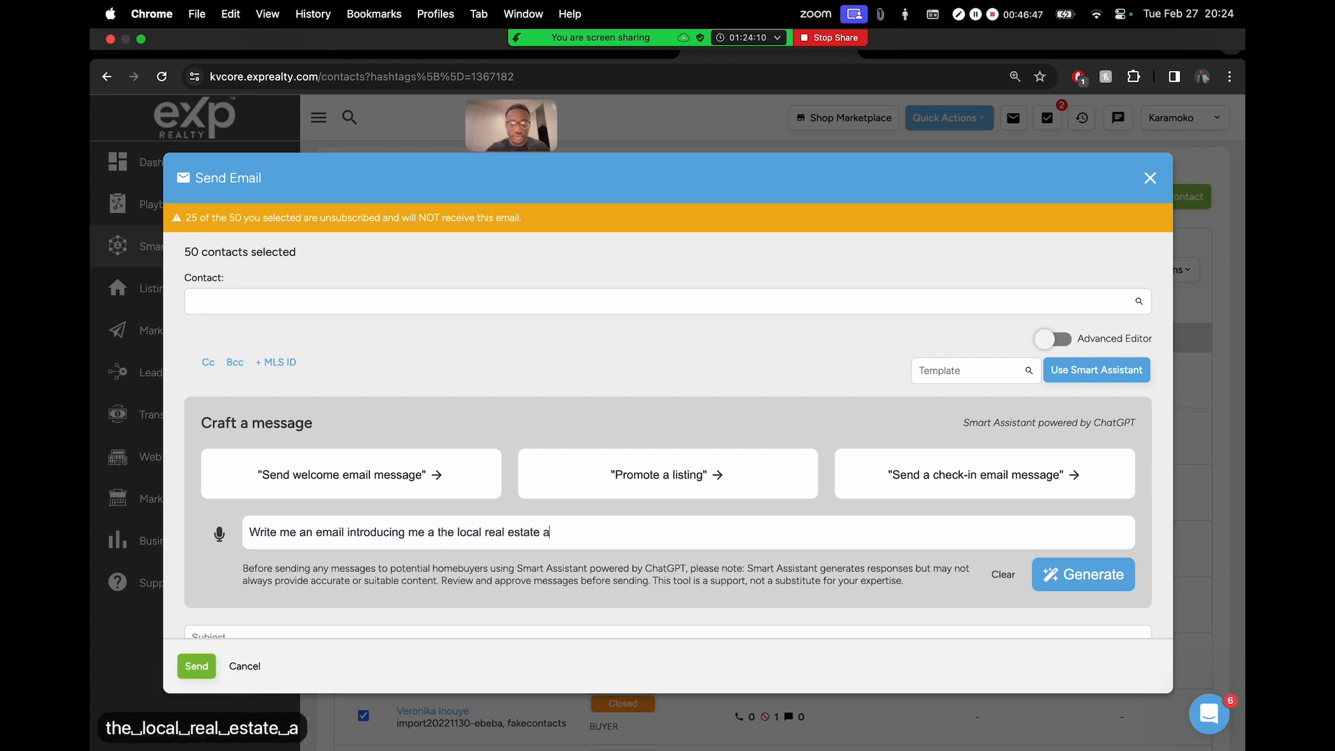
{"action": "type", "text": "gent"}
{"action": "key", "text": "BackSpace"}
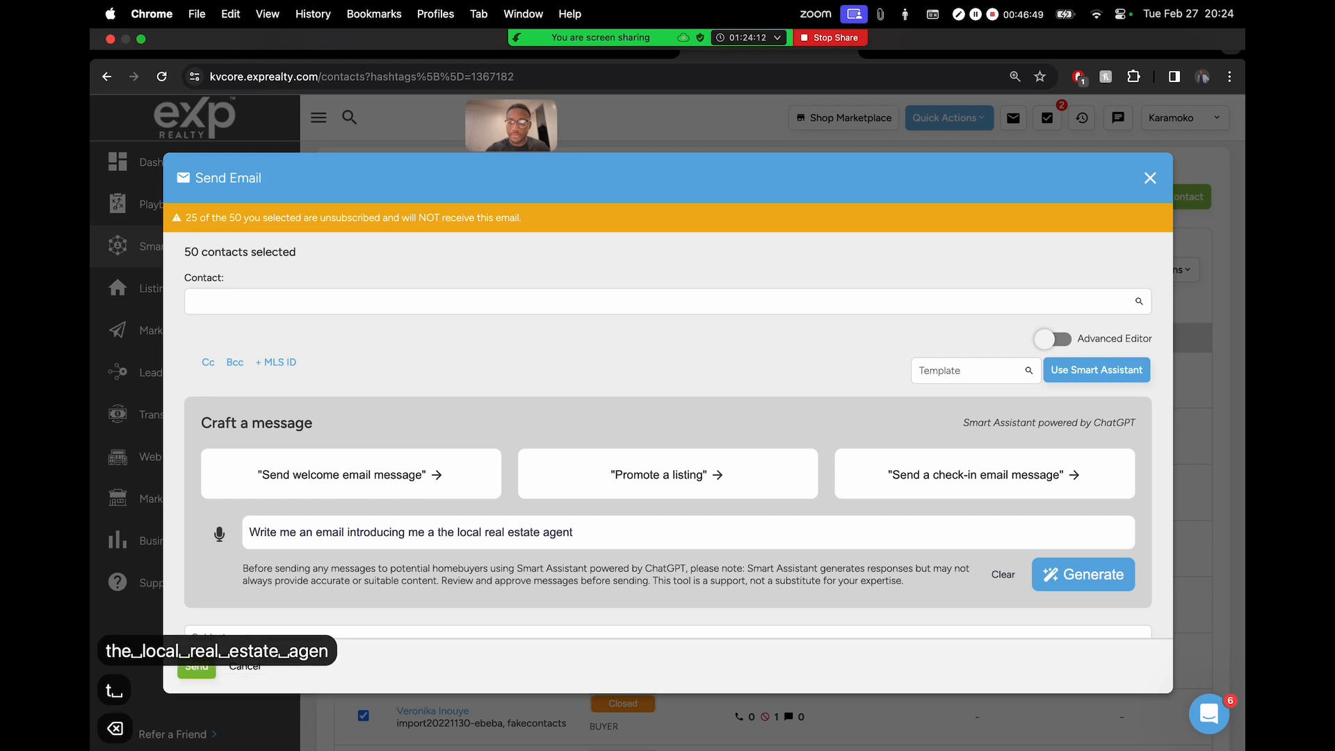
- Extend the Smart Assistant prompt with ". within the email, I want a link to a video I made."
{"action": "type", "text": ". wit"}
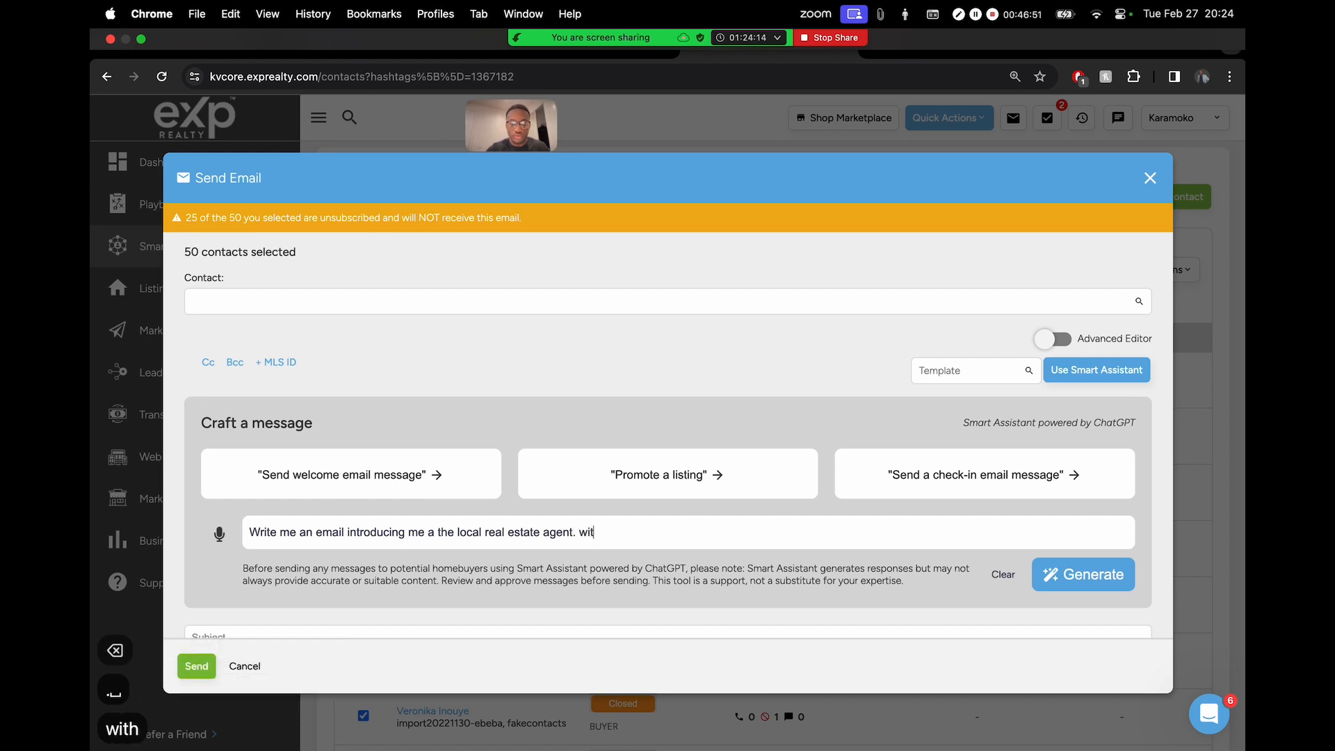
{"action": "type", "text": "hin the "}
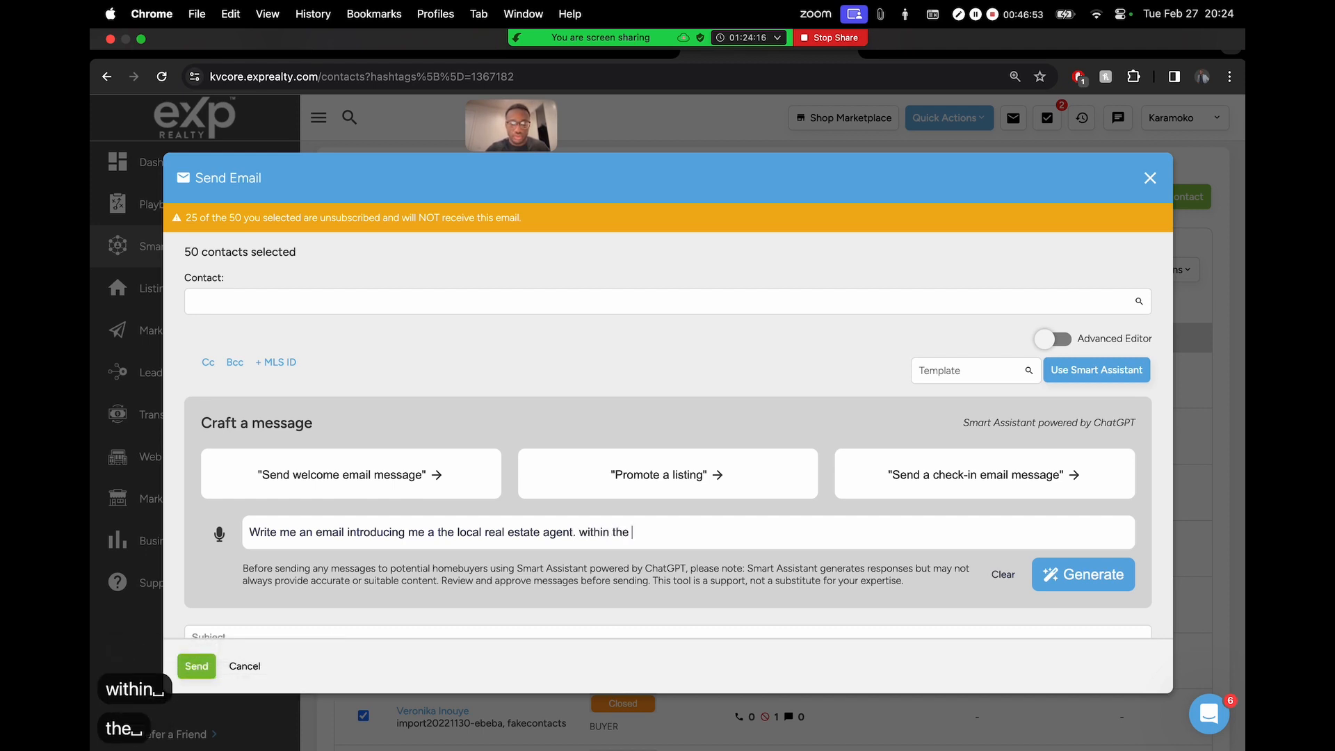
{"action": "type", "text": "email, I want "}
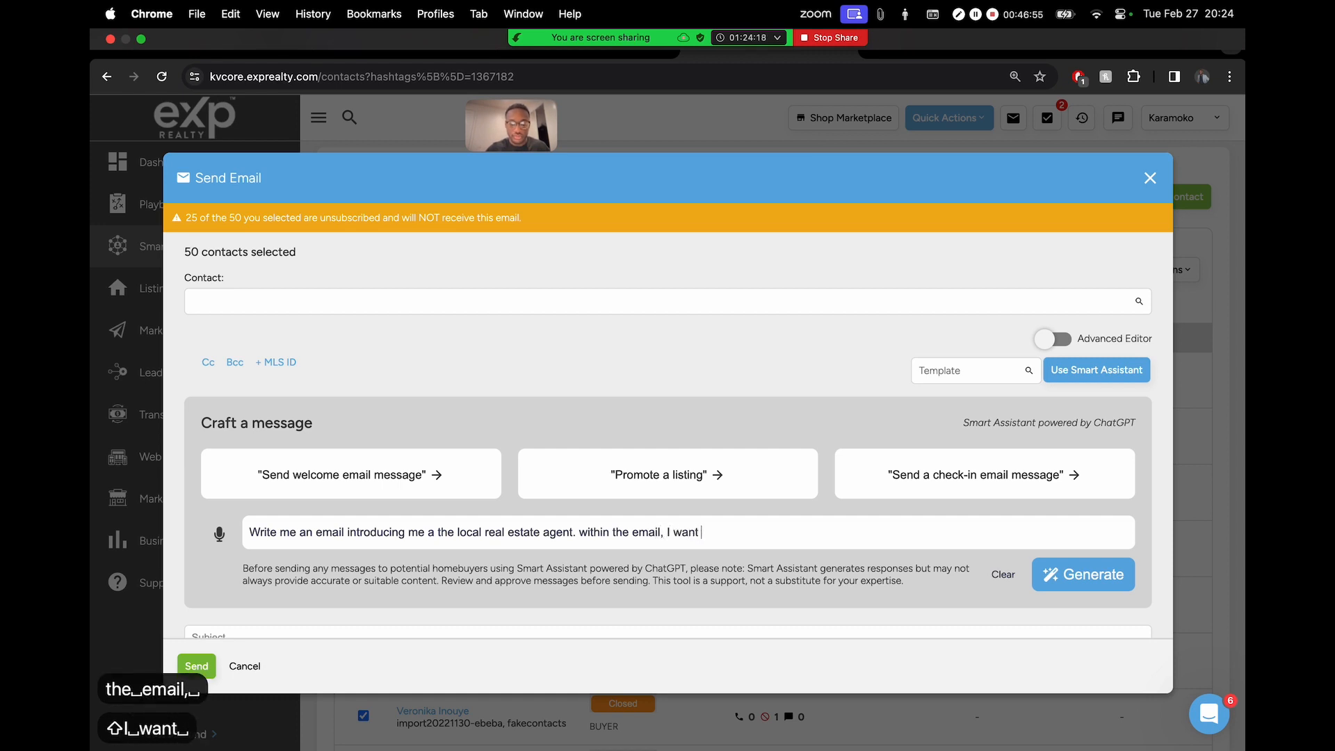
{"action": "type", "text": "a link to "}
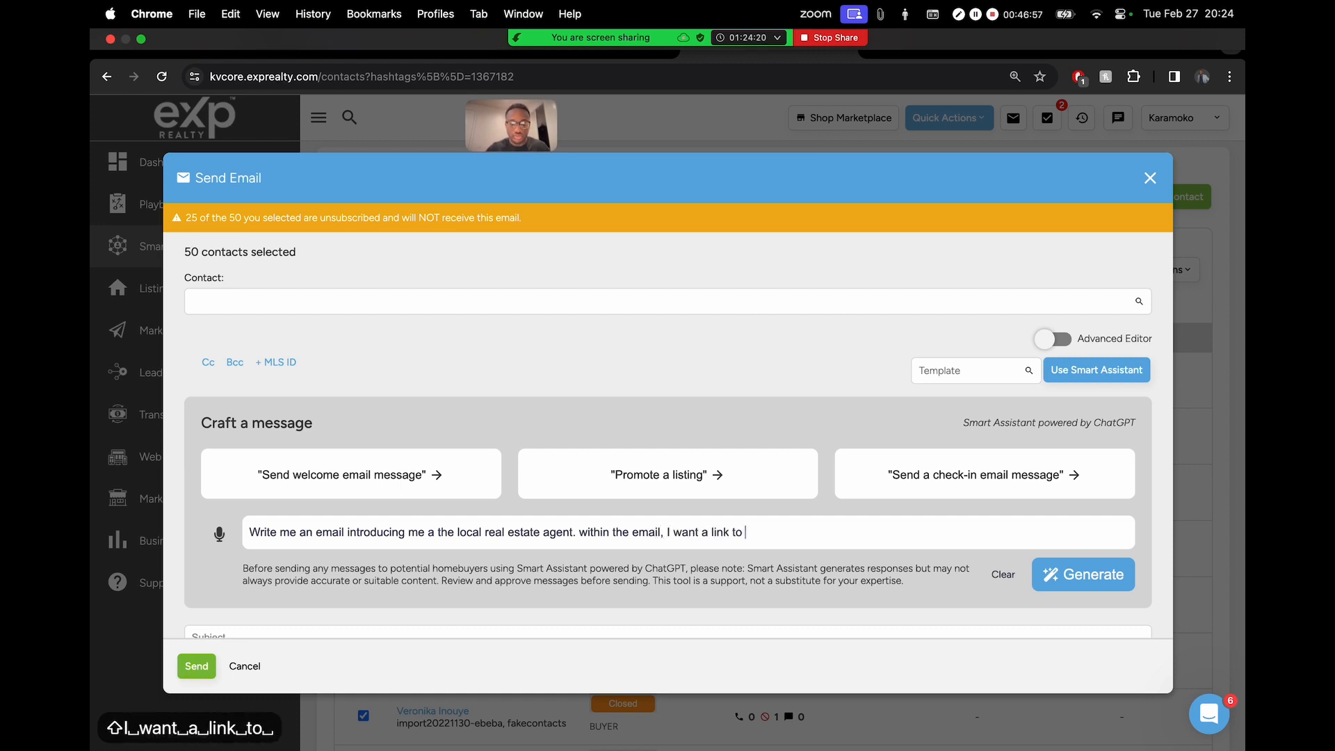
{"action": "type", "text": "a video"}
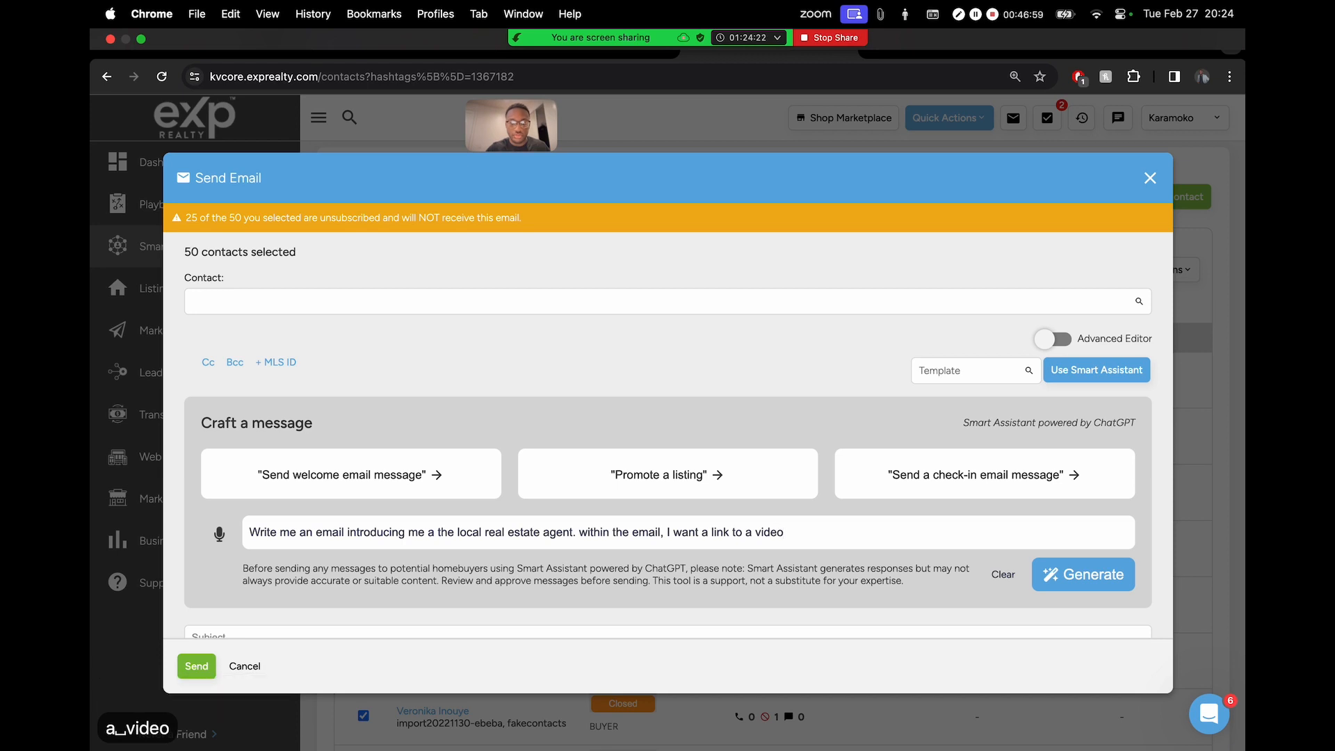
{"action": "type", "text": " I made."}
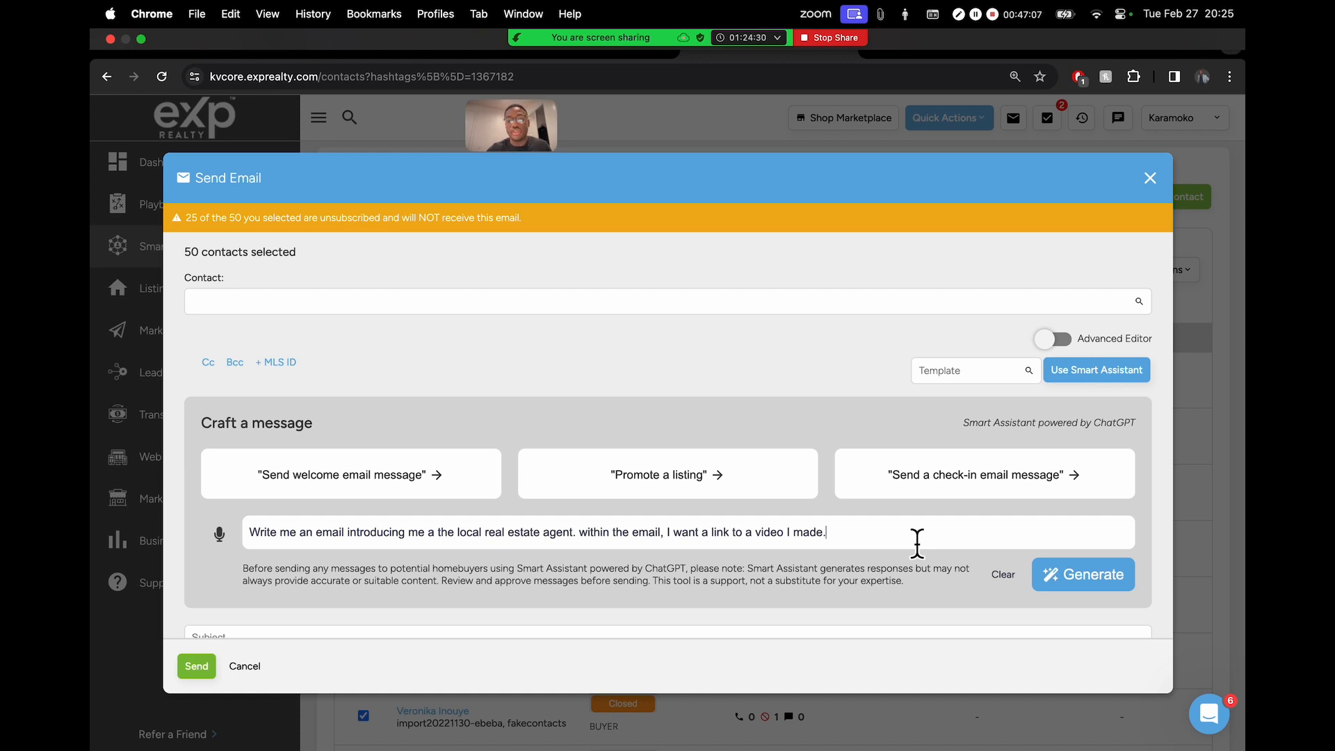
- Generate the introduction email from the finished Smart Assistant prompt
{"action": "left_click_drag", "start_coordinate": [729, 548], "coordinate": [890, 545]}
{"action": "left_click", "coordinate": [873, 546]}
{"action": "scroll", "coordinate": [789, 473], "scroll_direction": "down", "scroll_amount": 5}
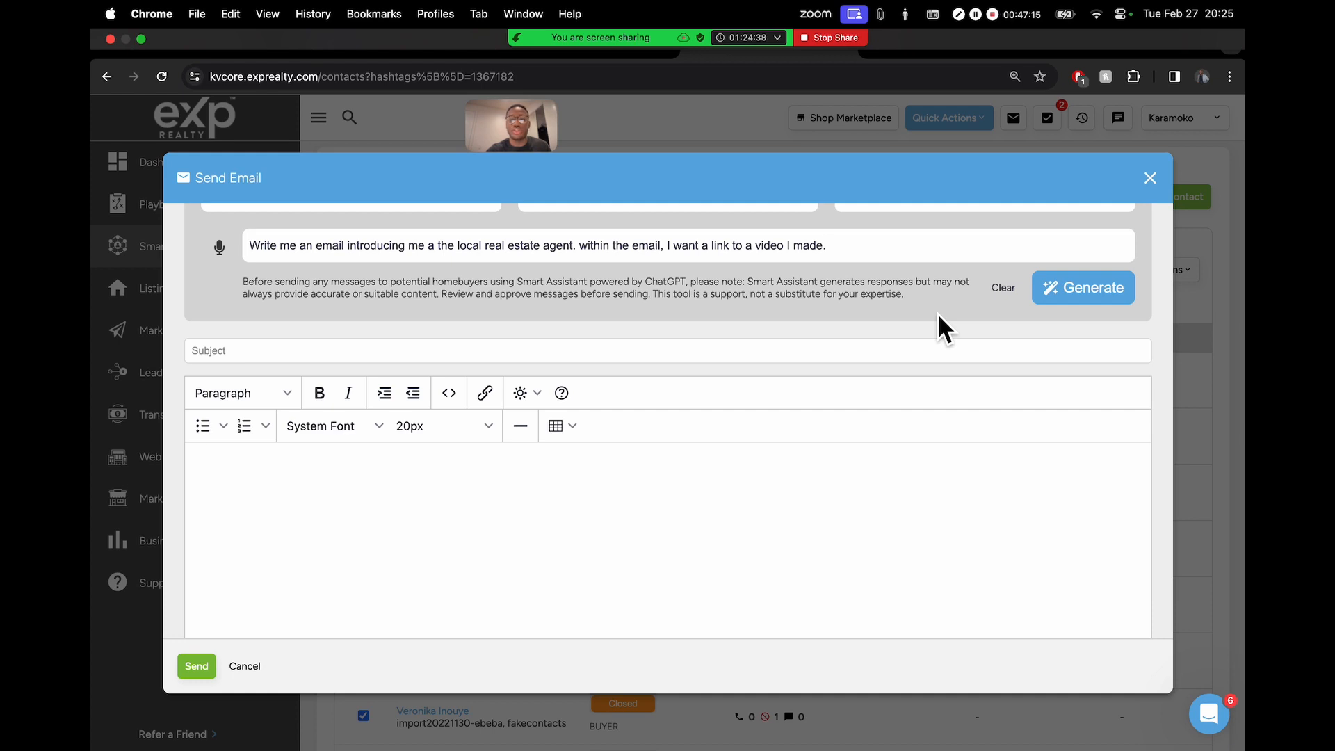
{"action": "left_click", "coordinate": [1098, 299]}
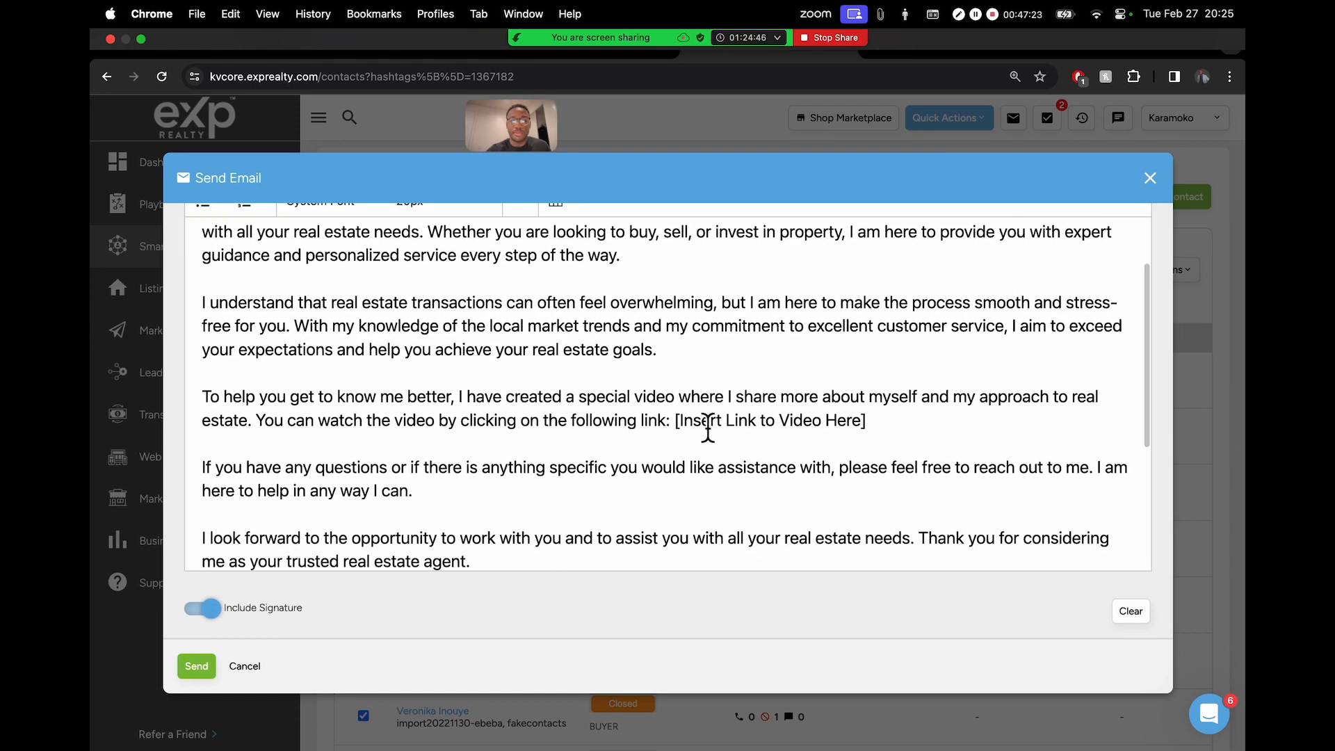
- Review the generated introduction email, highlighting the paragraph about the self-made video and the "[Insert Link to Video Here]" placeholder
{"action": "left_click", "coordinate": [901, 423]}
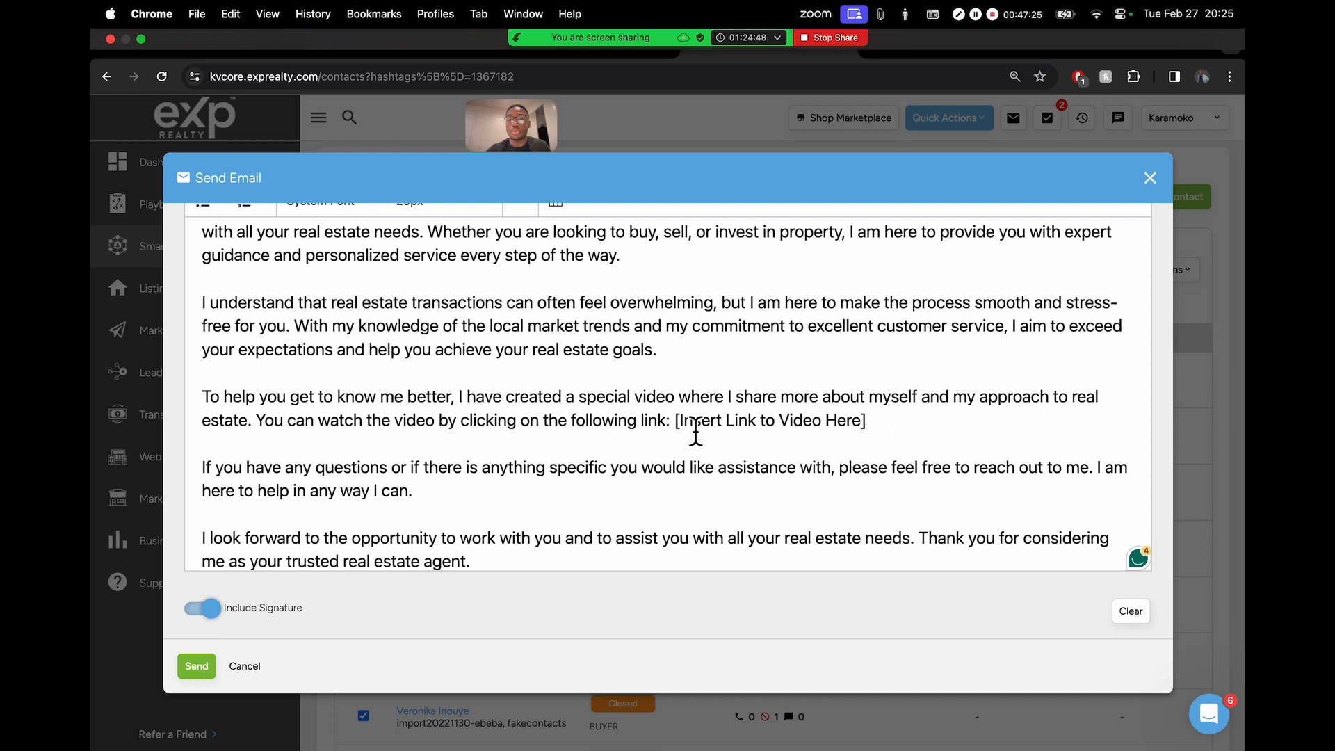
{"action": "left_click_drag", "start_coordinate": [203, 399], "coordinate": [312, 416]}
{"action": "scroll", "coordinate": [309, 414], "scroll_direction": "up", "scroll_amount": 1}
{"action": "left_click", "coordinate": [237, 421]}
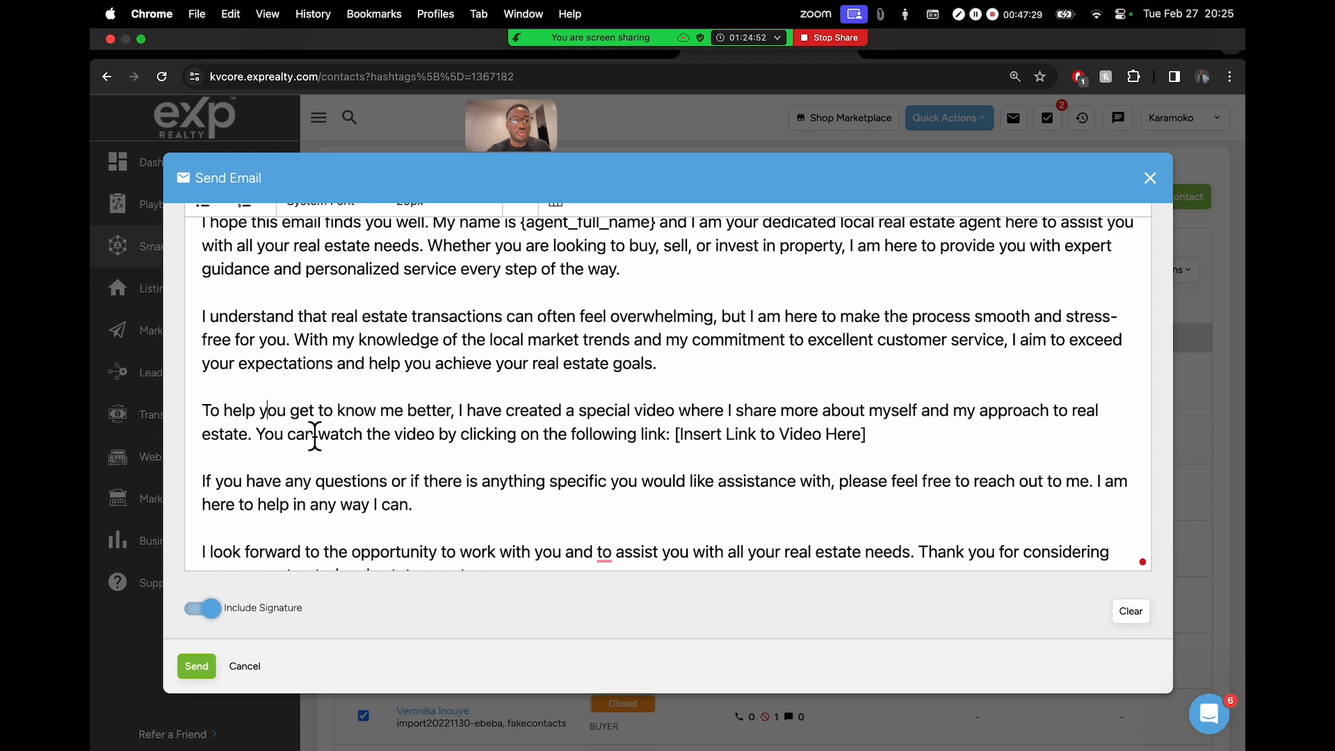
{"action": "left_click_drag", "start_coordinate": [474, 415], "coordinate": [818, 420]}
{"action": "left_click_drag", "start_coordinate": [950, 417], "coordinate": [1105, 419]}
{"action": "scroll", "coordinate": [1009, 427], "scroll_direction": "up", "scroll_amount": 1}
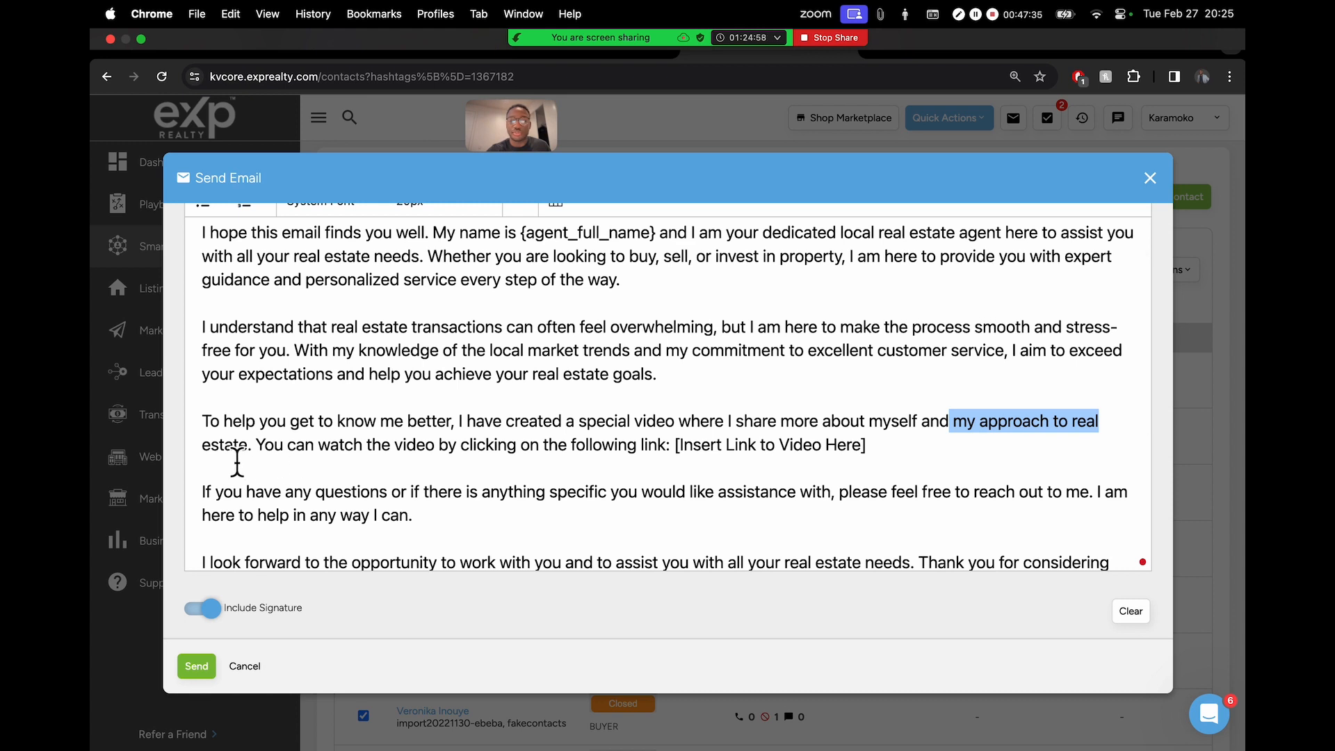
{"action": "left_click_drag", "start_coordinate": [257, 459], "coordinate": [977, 457]}
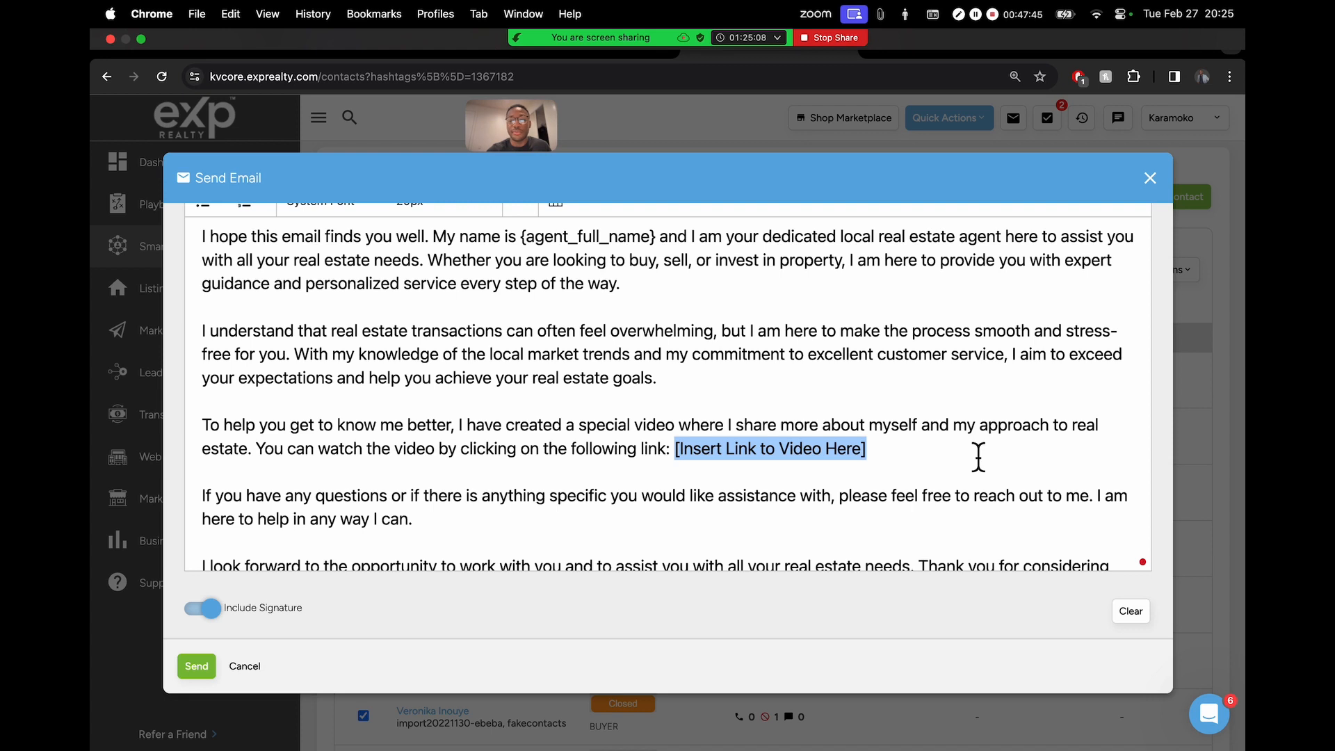
{"action": "left_click", "coordinate": [811, 452]}
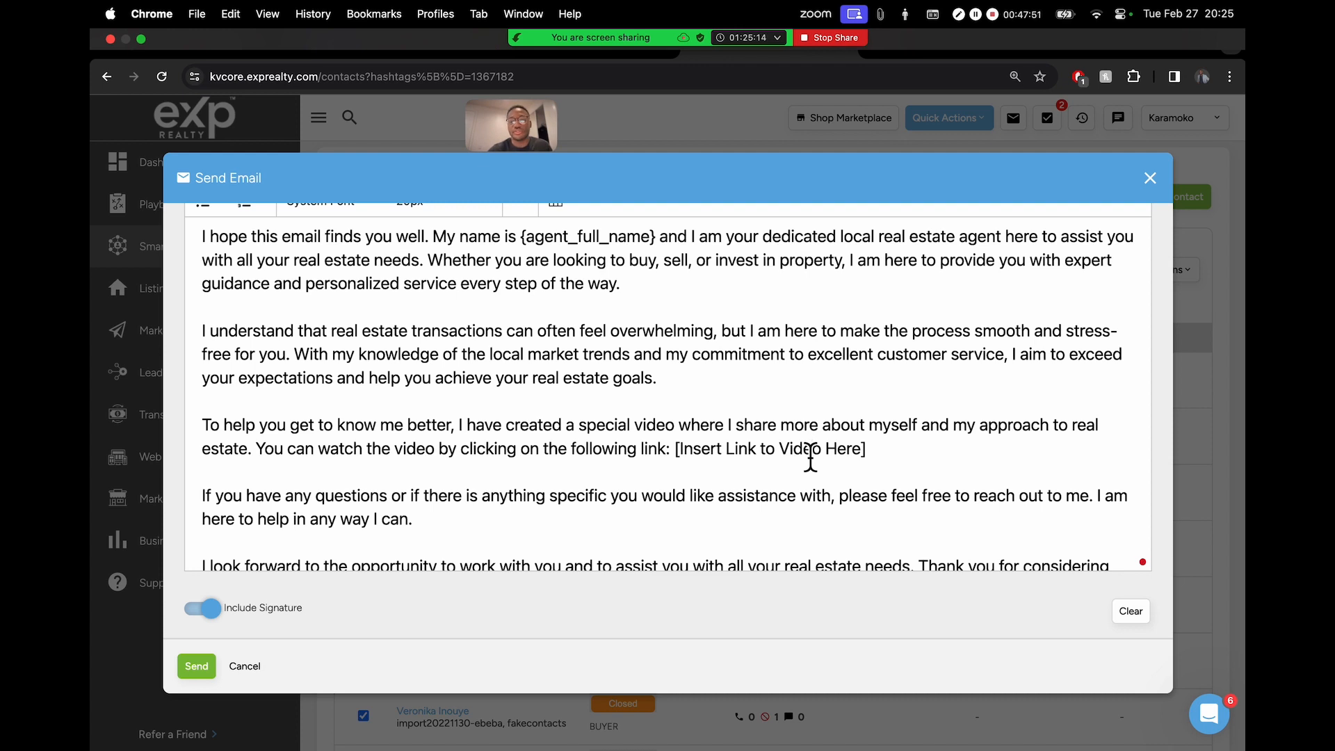
{"action": "scroll", "coordinate": [369, 411], "scroll_direction": "down", "scroll_amount": 5}
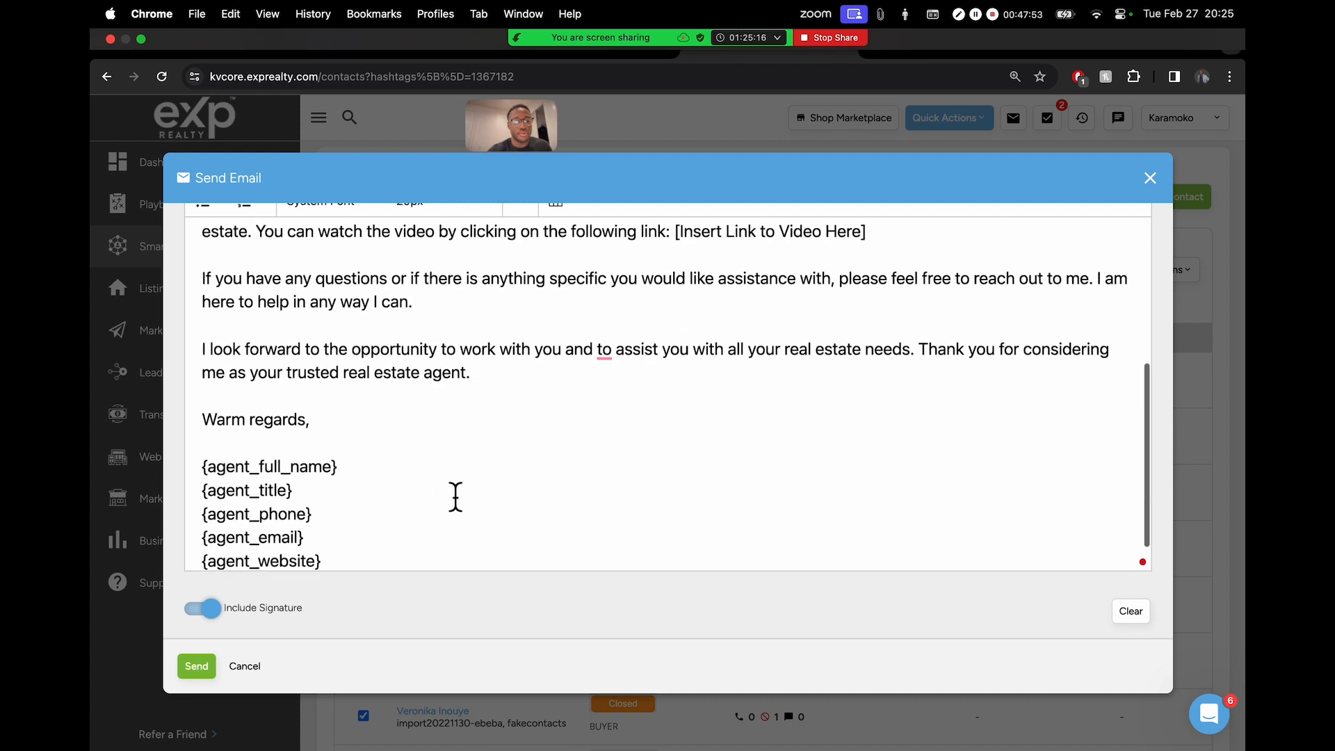
{"action": "scroll", "coordinate": [437, 341], "scroll_direction": "up", "scroll_amount": 2}
{"action": "scroll", "coordinate": [436, 341], "scroll_direction": "up", "scroll_amount": 10}
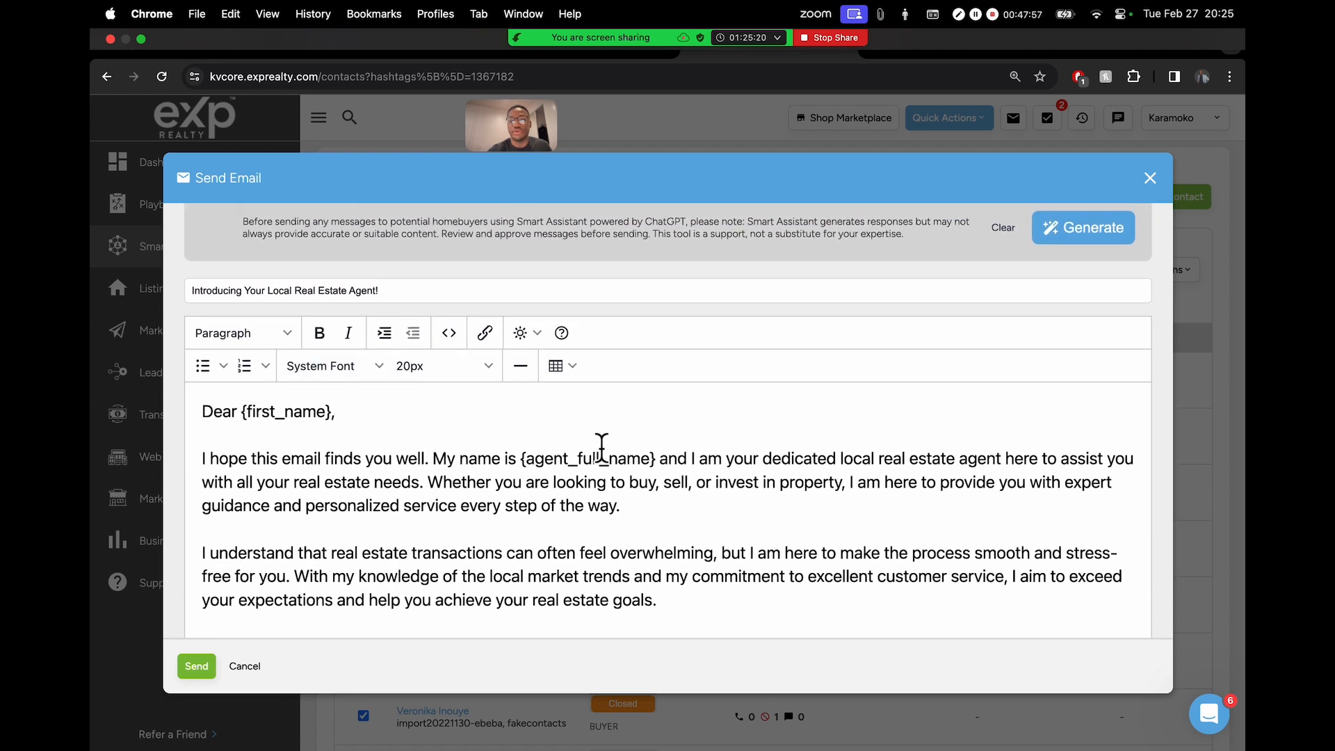
- Check the list of participants in the Zoom meeting and close it
{"action": "mouse_move", "coordinate": [594, 45]}
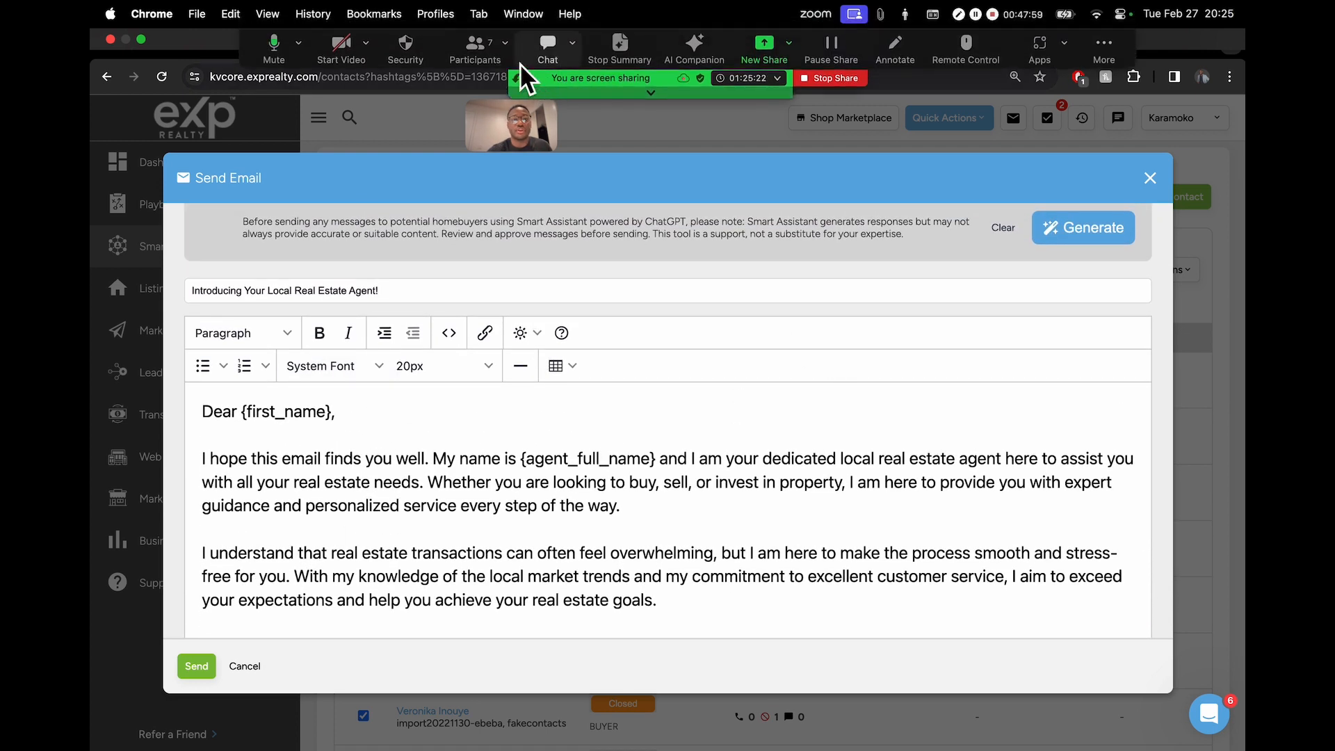
{"action": "left_click", "coordinate": [491, 53]}
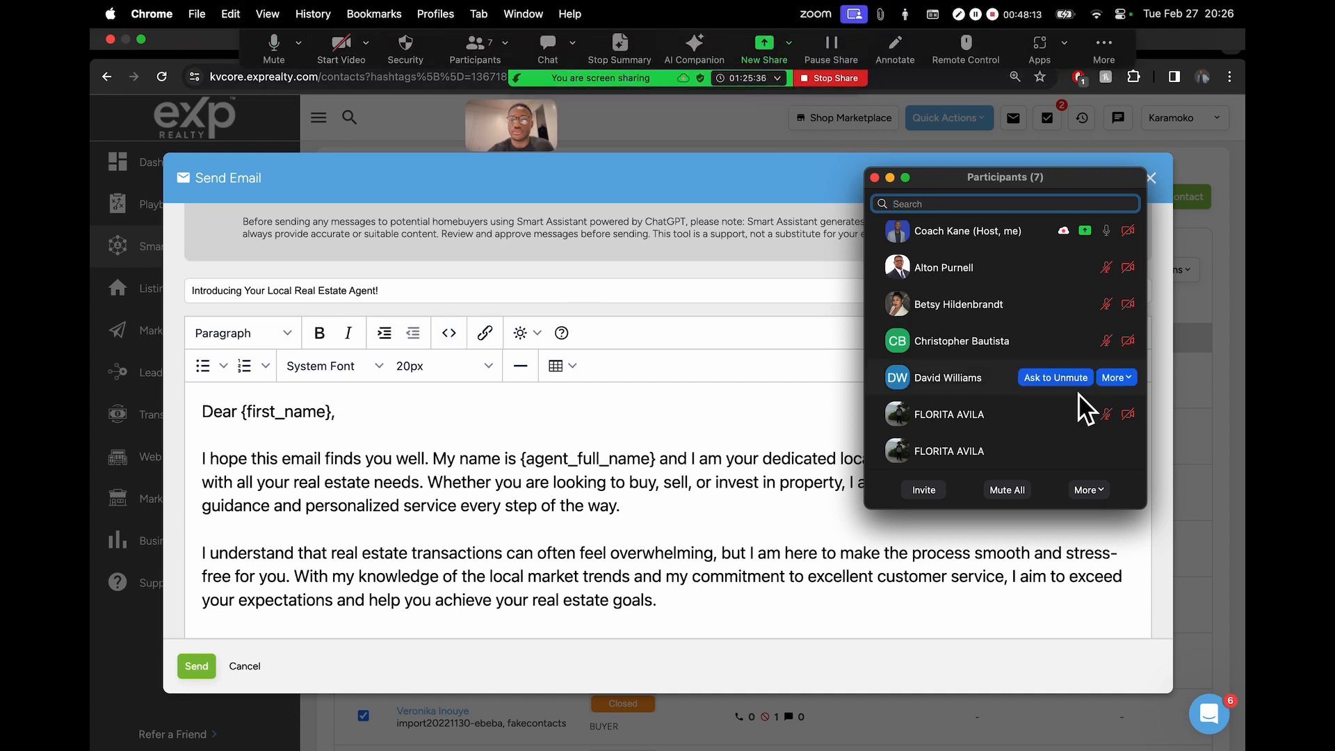
{"action": "left_click", "coordinate": [875, 178]}
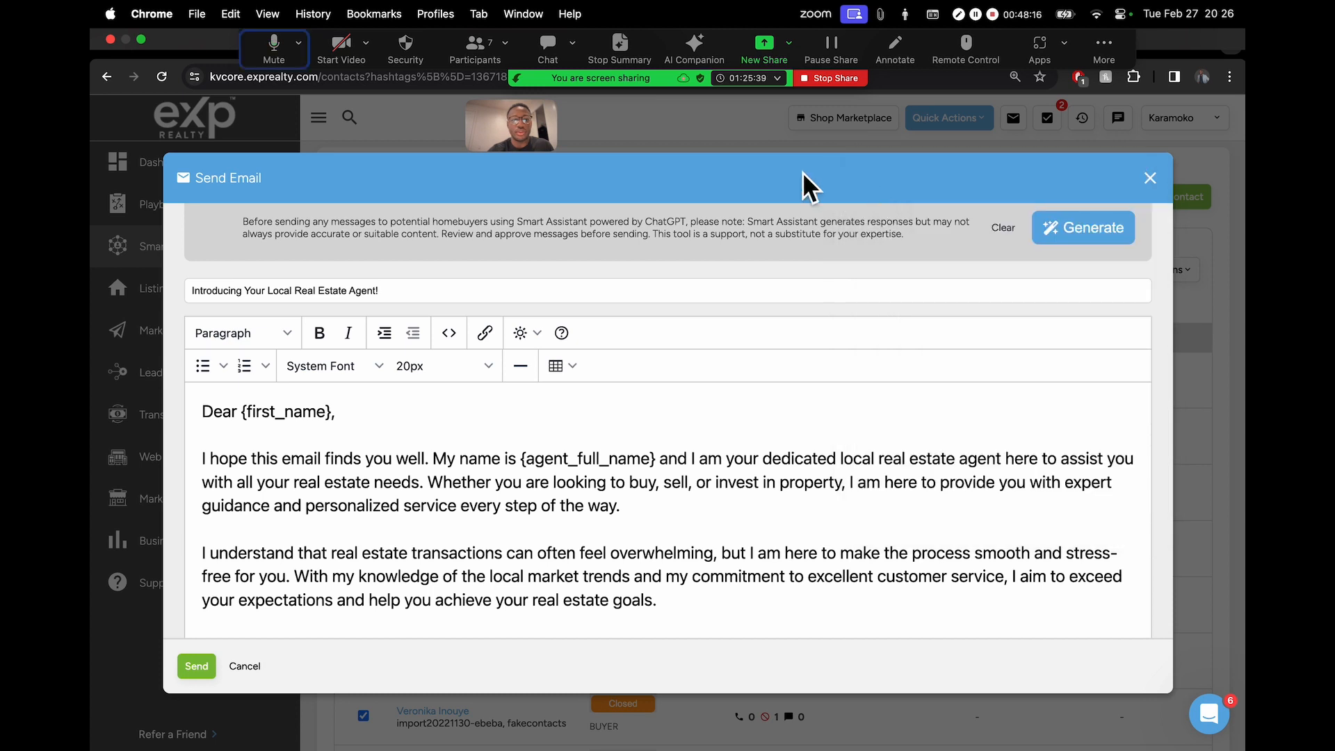
- Discard the unsent bulk email and open the record of the first contact listed in the Smart CRM
{"action": "left_click", "coordinate": [1152, 180]}
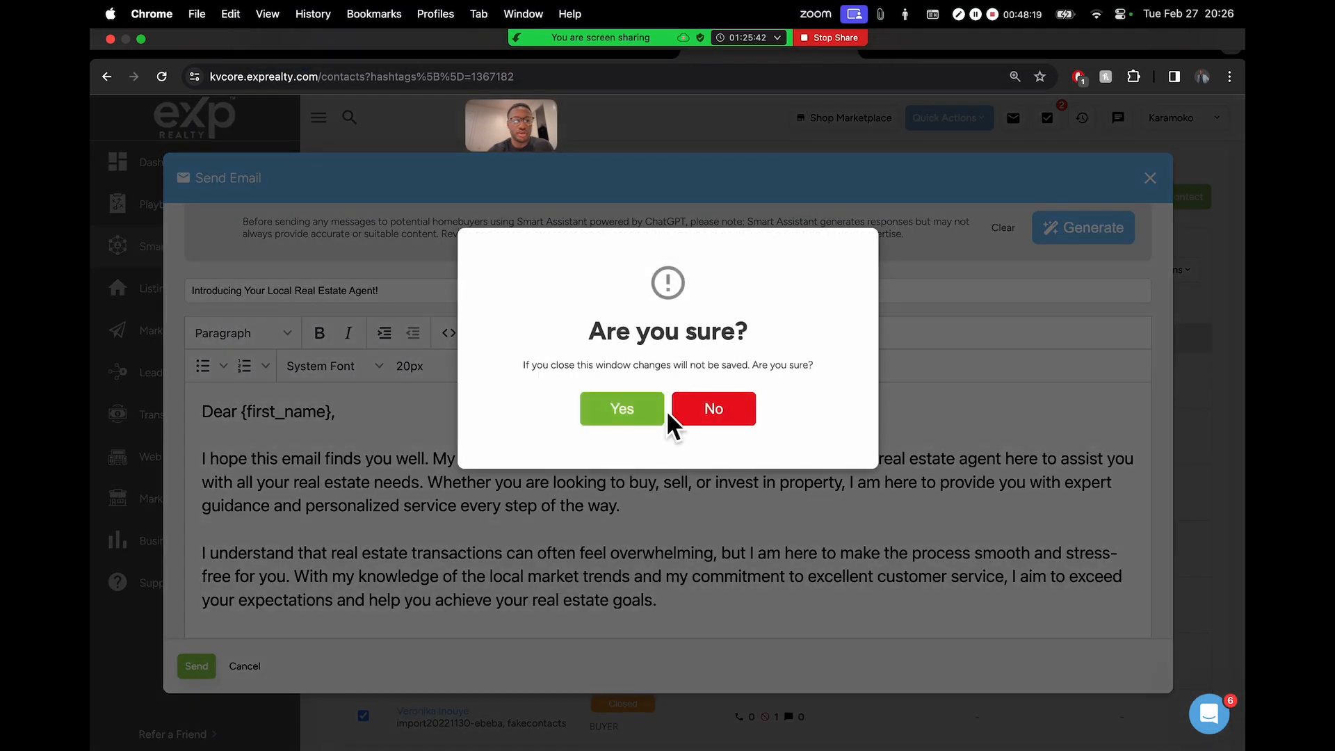
{"action": "left_click", "coordinate": [623, 415]}
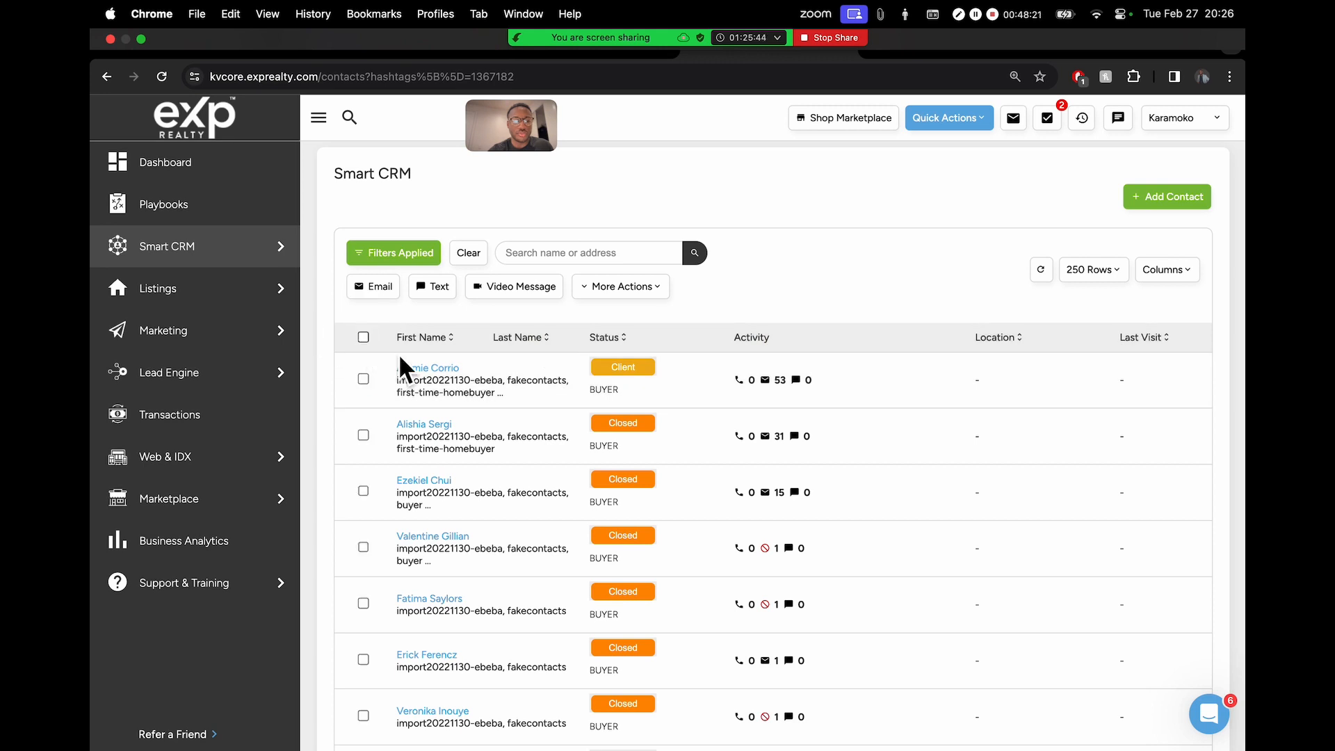
{"action": "scroll", "coordinate": [513, 370], "scroll_direction": "down", "scroll_amount": 1}
{"action": "left_click", "coordinate": [432, 282]}
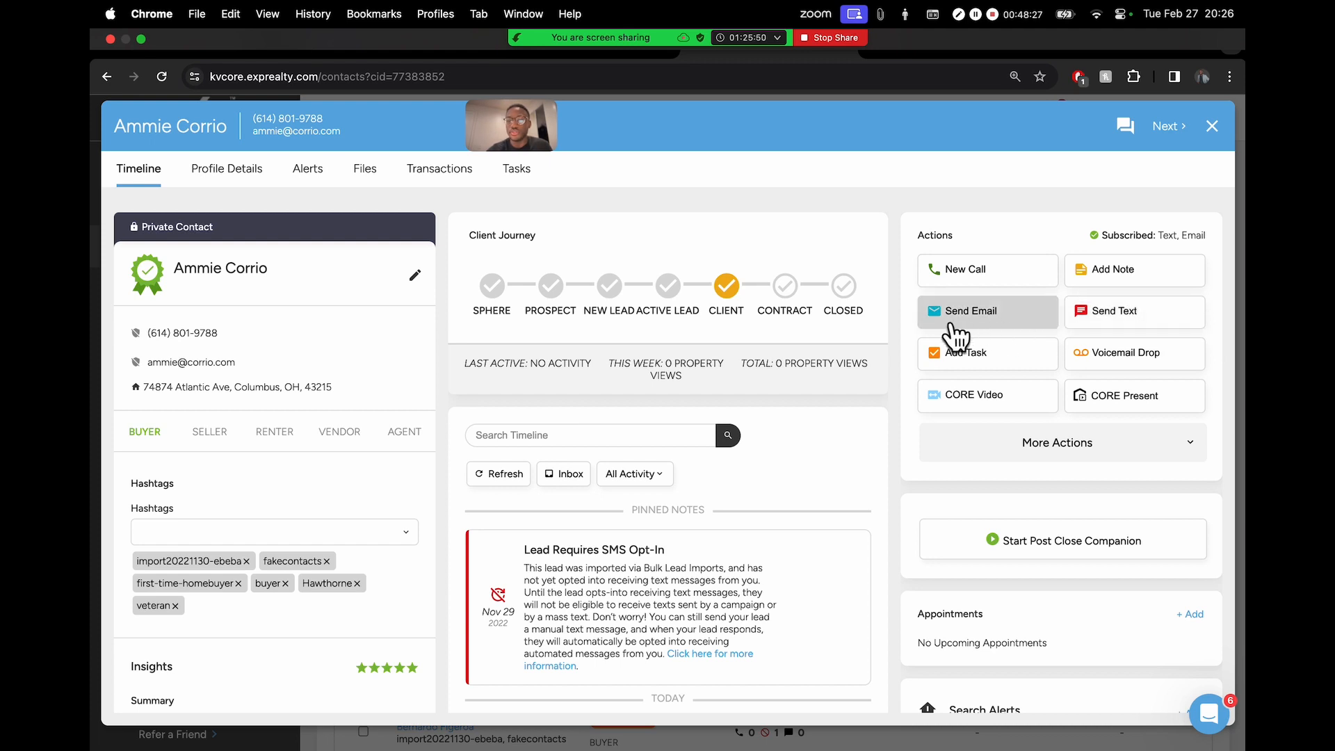
{"action": "left_click", "coordinate": [1115, 313]}
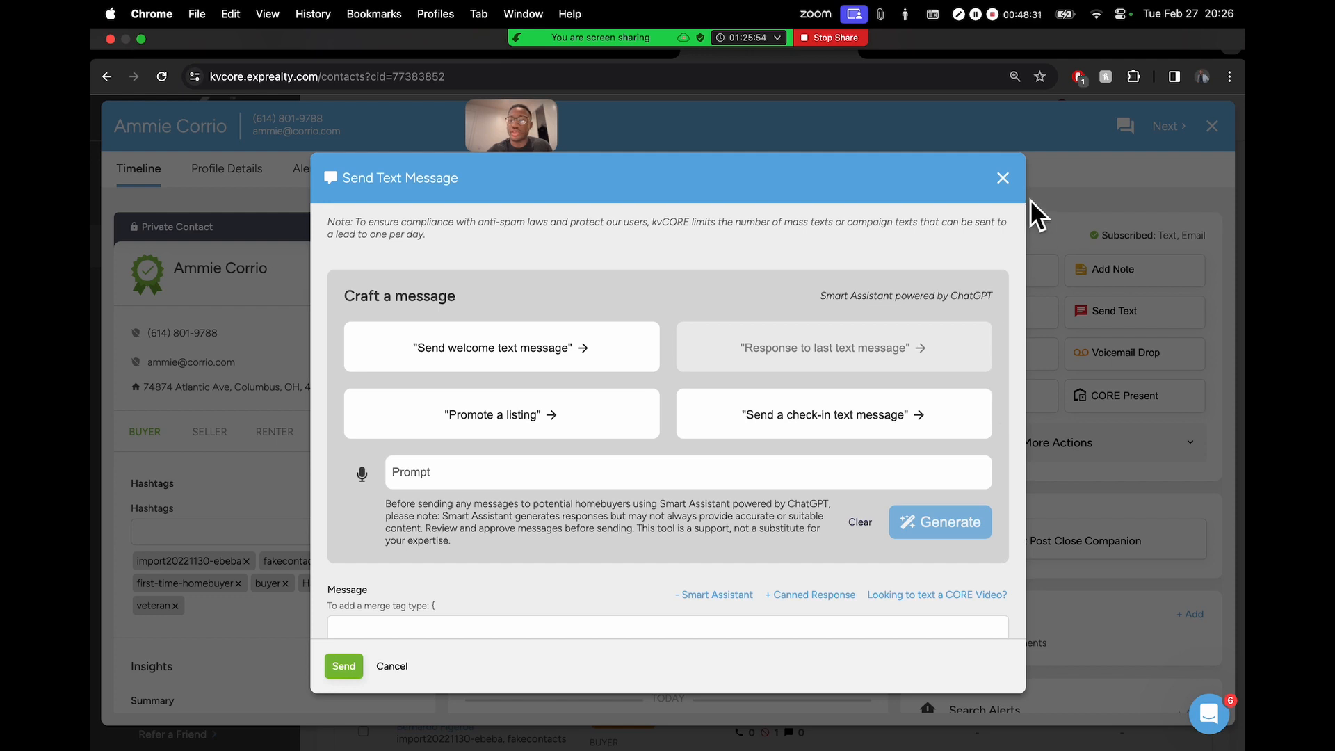
{"action": "left_click", "coordinate": [1003, 178]}
{"action": "left_click", "coordinate": [635, 420]}
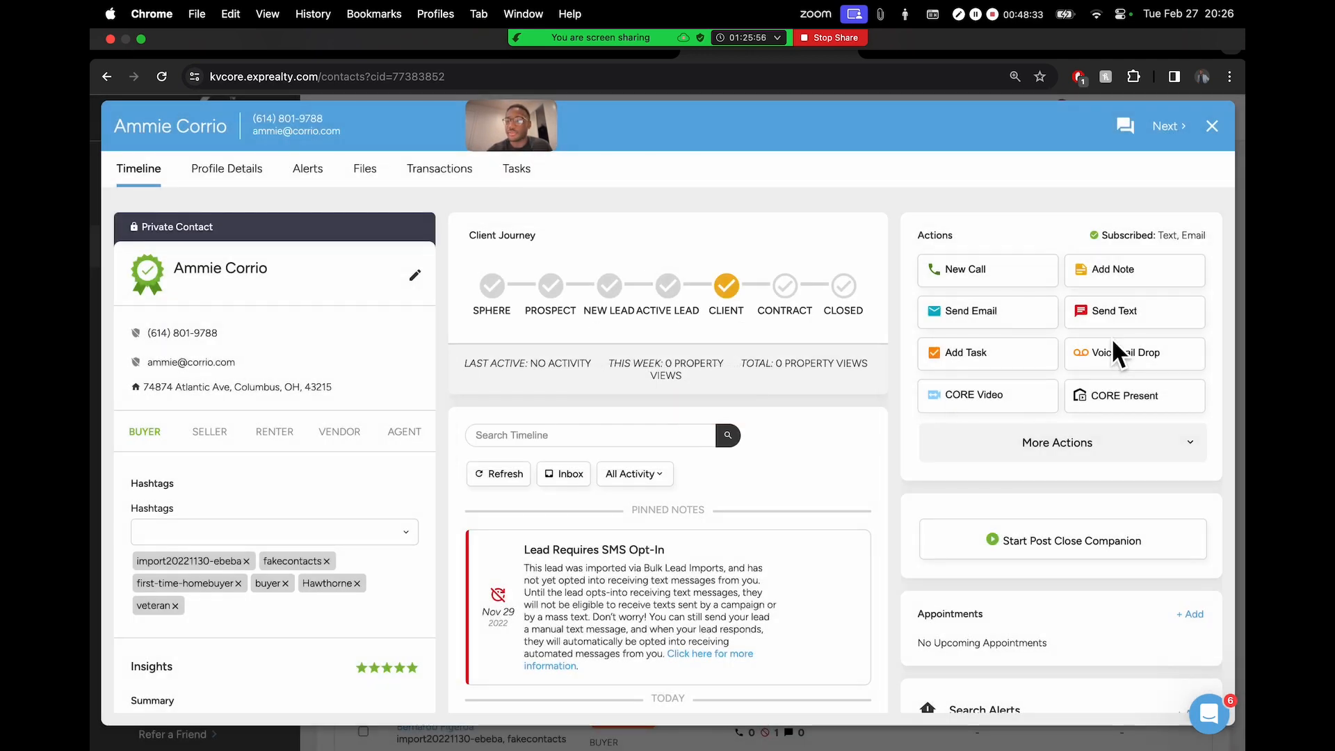
{"action": "scroll", "coordinate": [1111, 337], "scroll_direction": "up", "scroll_amount": 5}
- Start a text message to the contact and generate it with the Smart Assistant's "Send welcome text message" suggestion
{"action": "left_click", "coordinate": [1130, 306]}
{"action": "scroll", "coordinate": [512, 312], "scroll_direction": "down", "scroll_amount": 5}
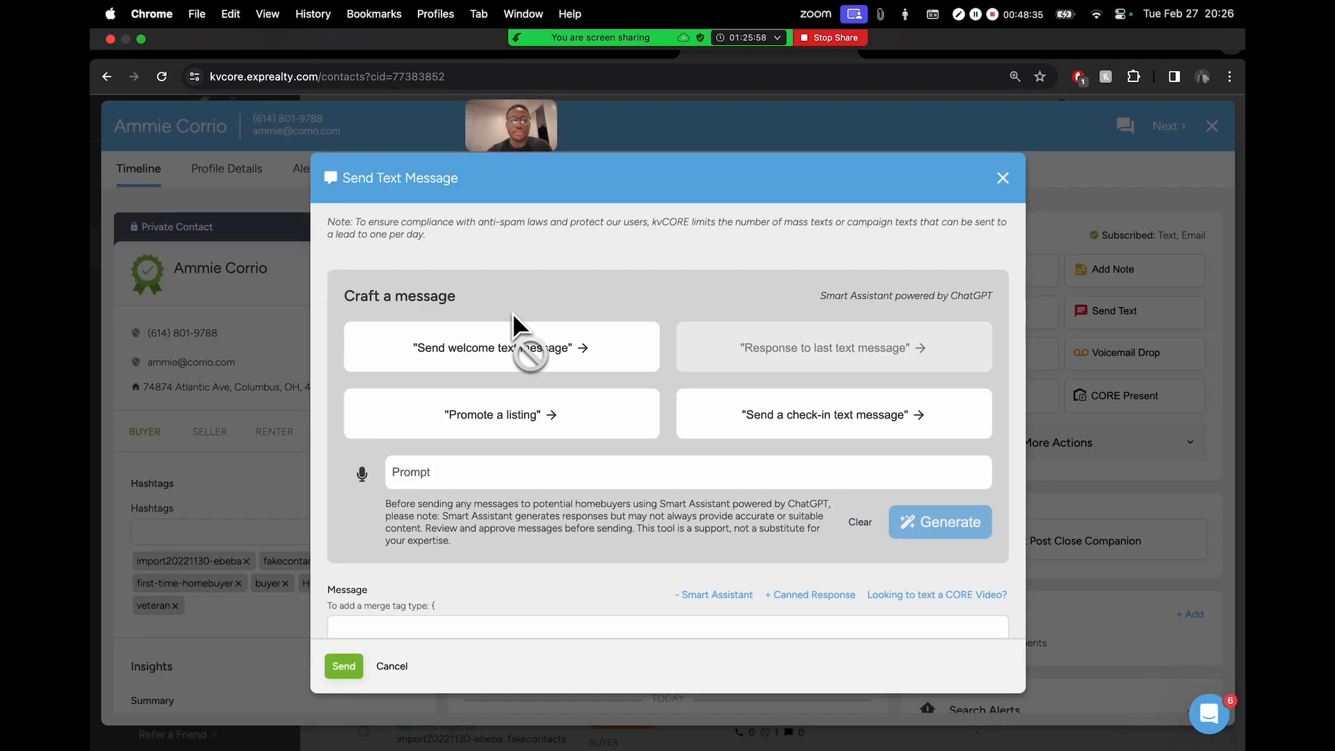
{"action": "left_click", "coordinate": [562, 480]}
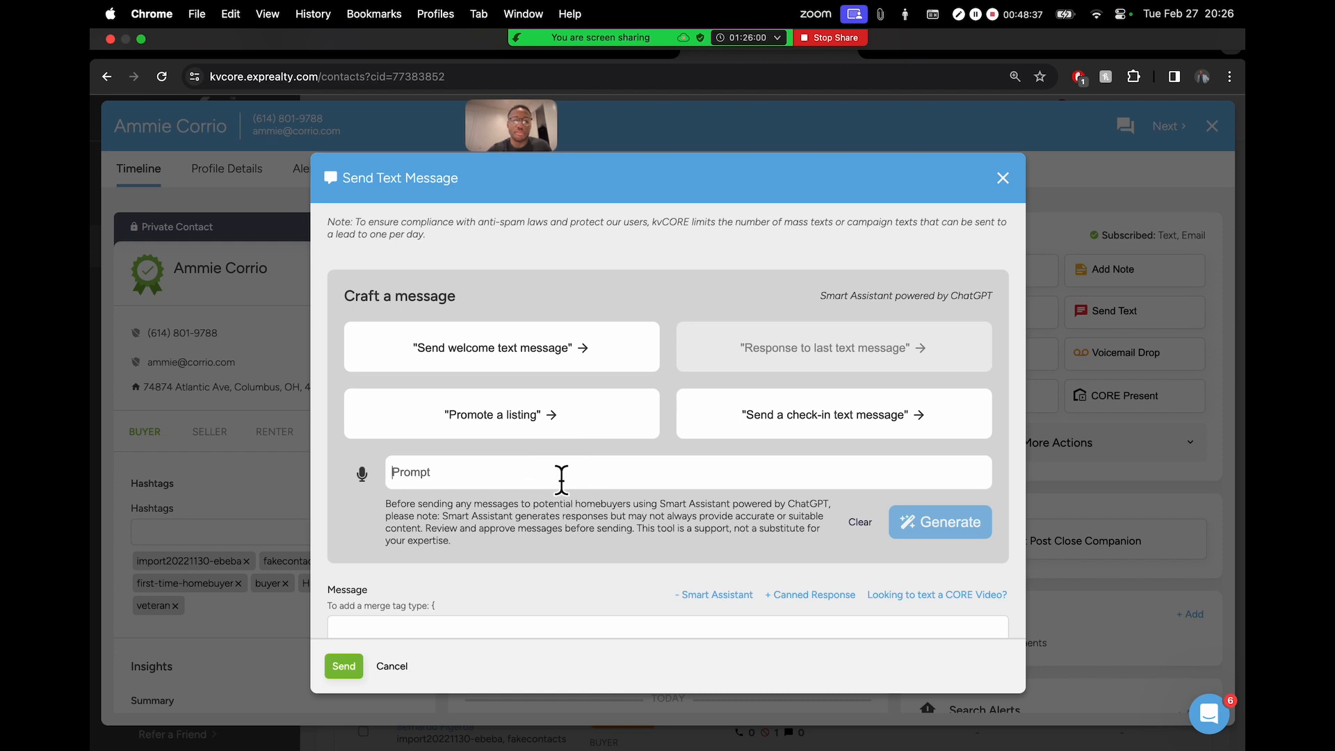
{"action": "left_click", "coordinate": [540, 362]}
{"action": "scroll", "coordinate": [598, 431], "scroll_direction": "down", "scroll_amount": 2}
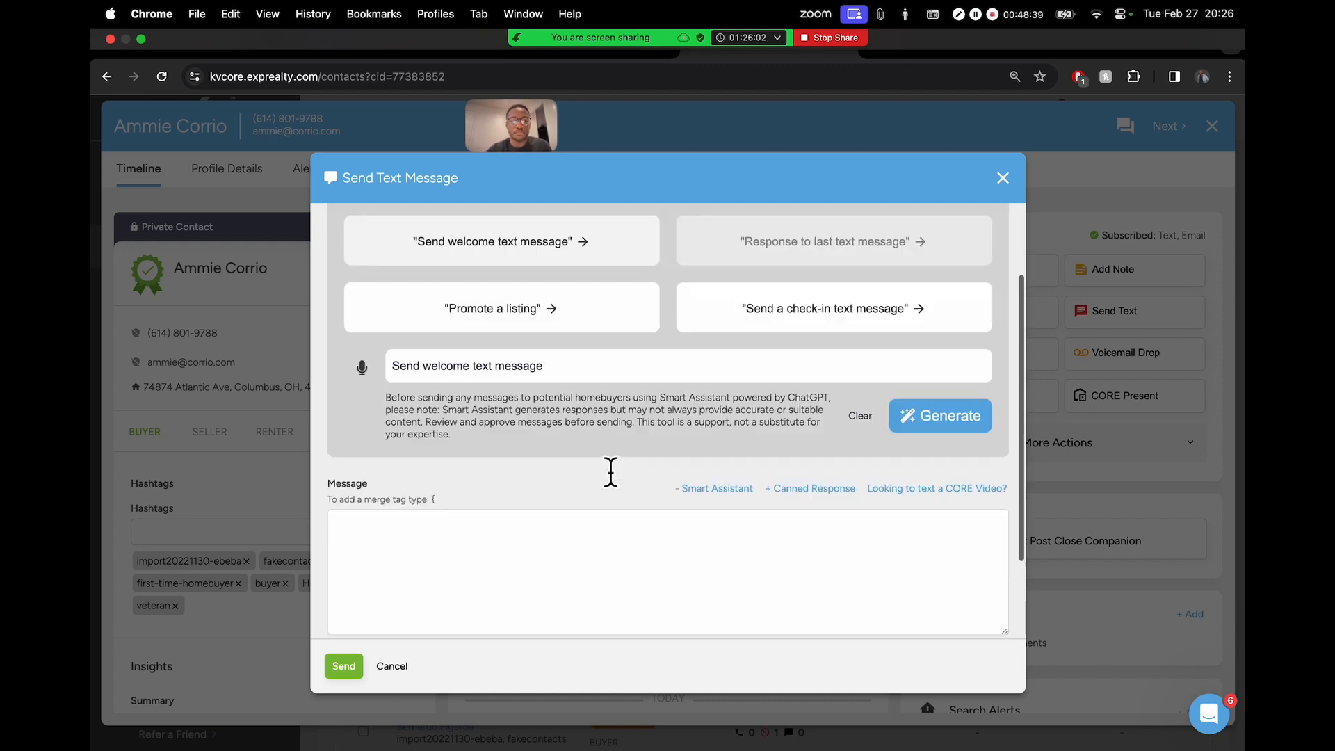
{"action": "left_click", "coordinate": [967, 395]}
{"action": "scroll", "coordinate": [765, 348], "scroll_direction": "down", "scroll_amount": 1}
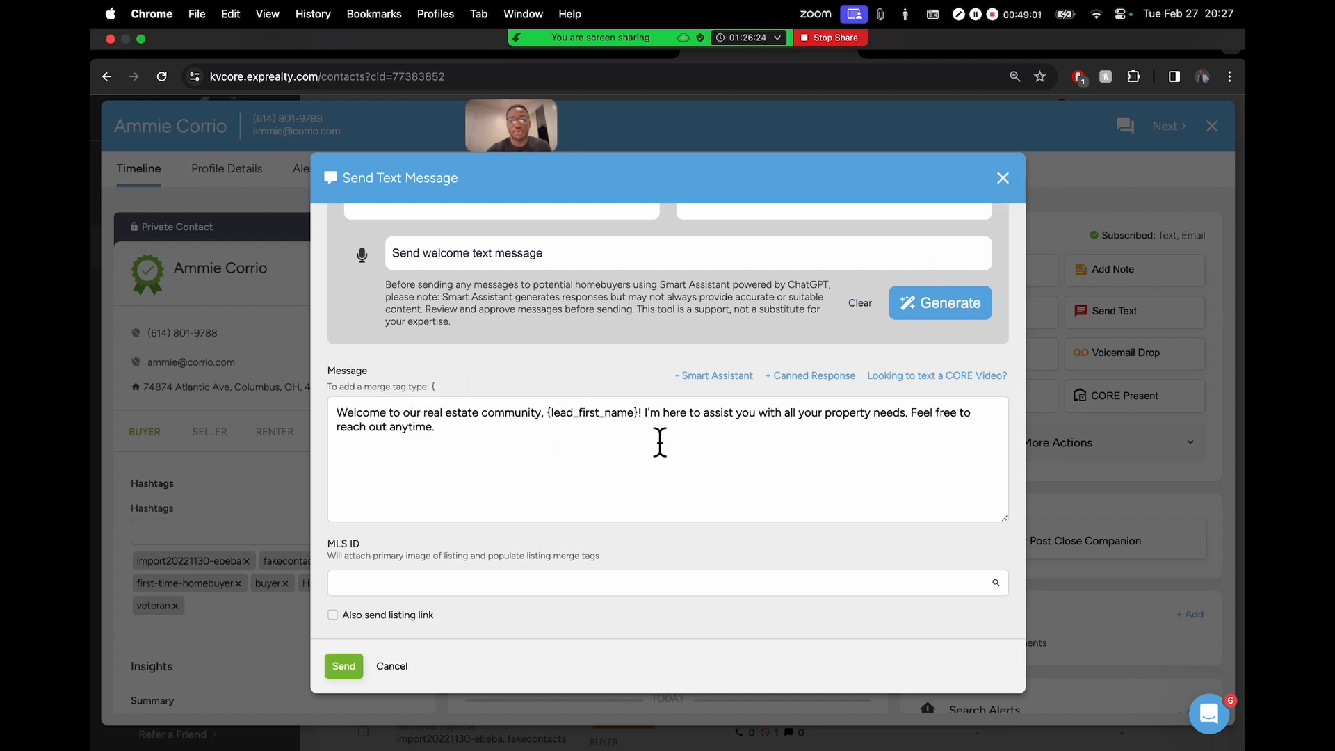
{"action": "left_click", "coordinate": [791, 455]}
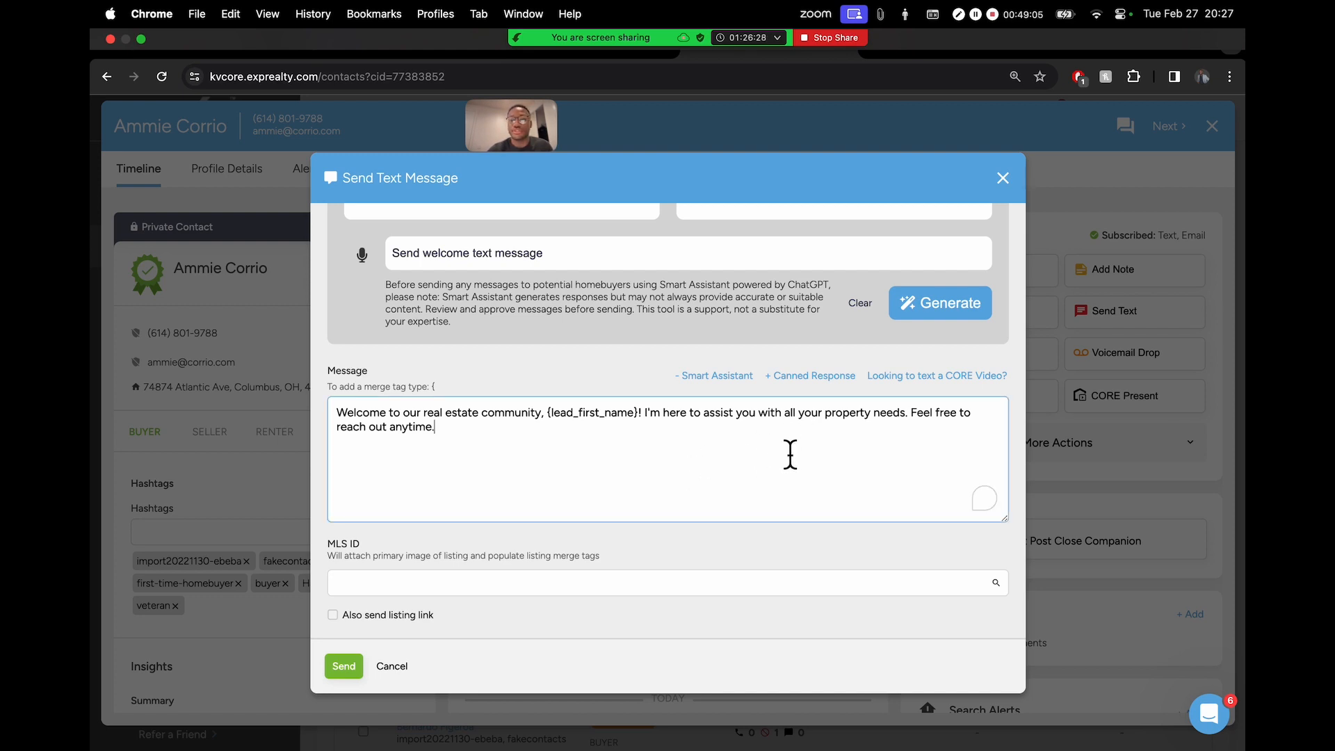
- Discard the unsent welcome text message and close the contact's record to return to the Smart CRM list
{"action": "left_click", "coordinate": [391, 667]}
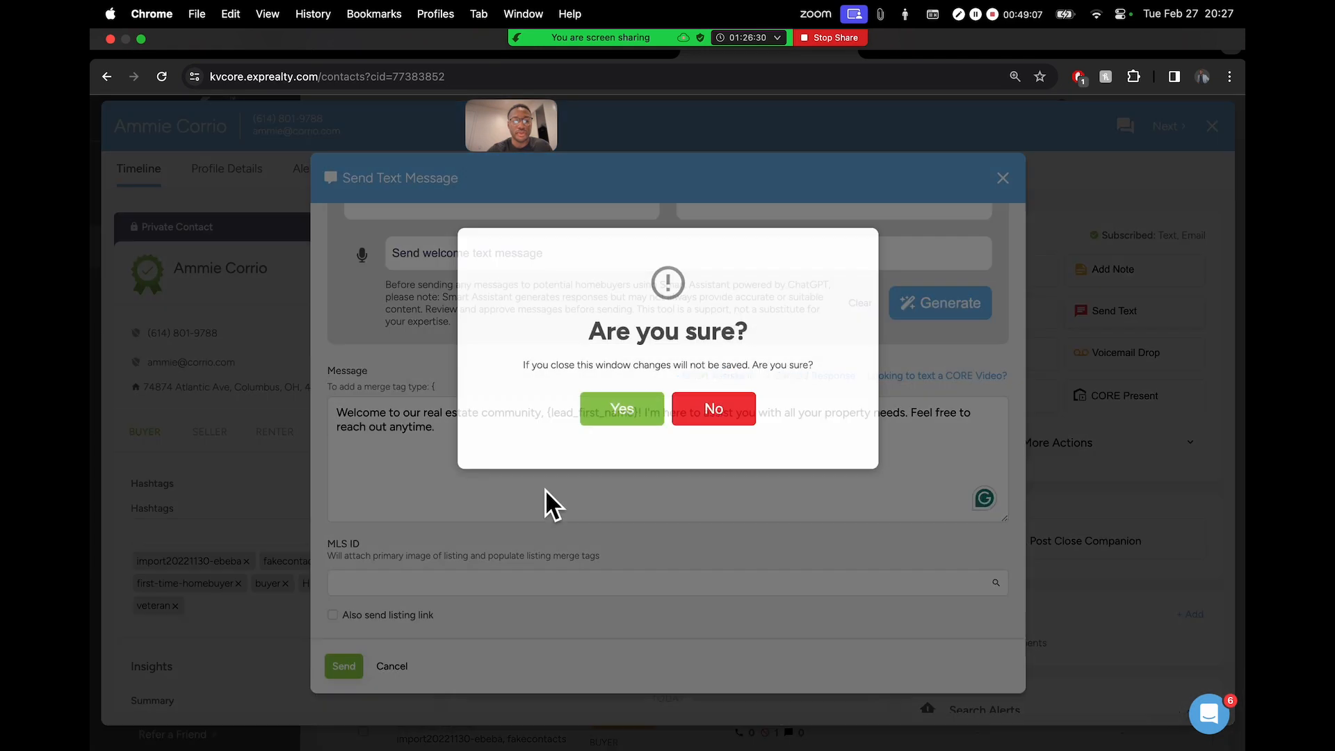
{"action": "left_click", "coordinate": [636, 411]}
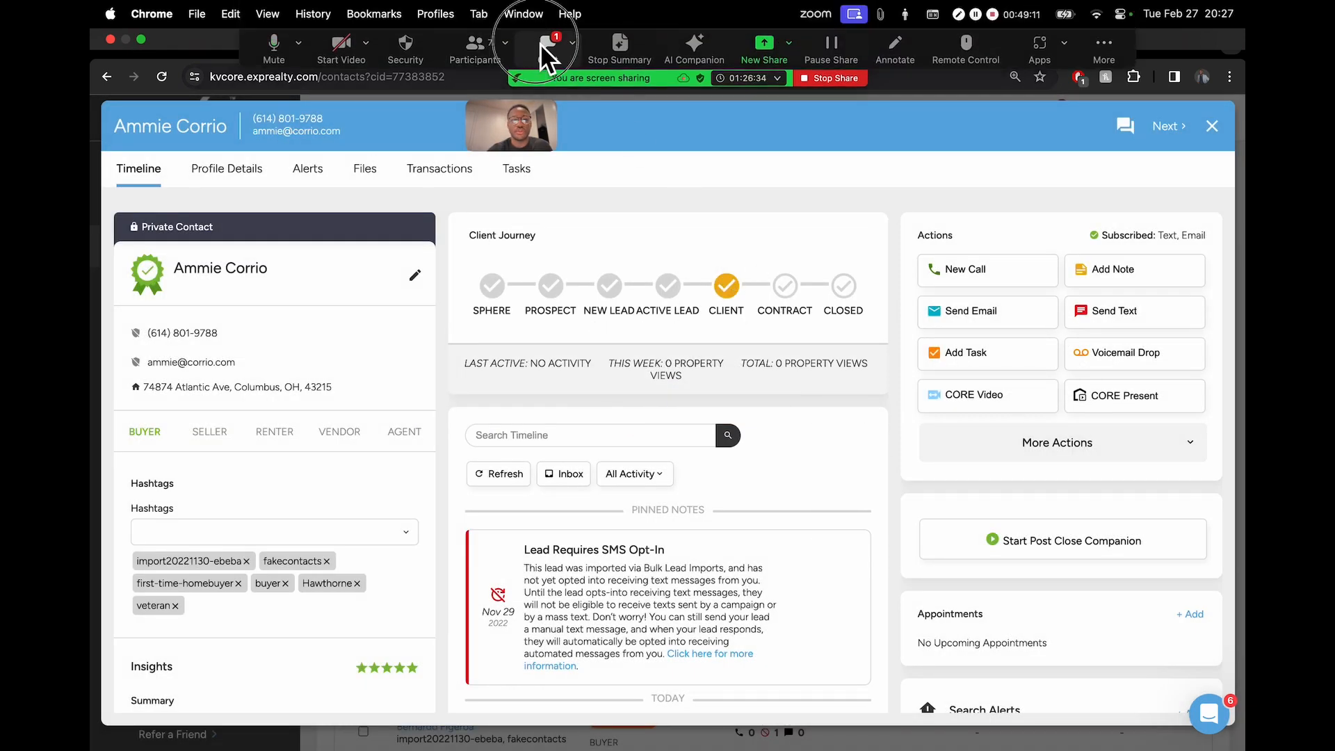
{"action": "left_click", "coordinate": [547, 46]}
{"action": "left_click", "coordinate": [541, 46]}
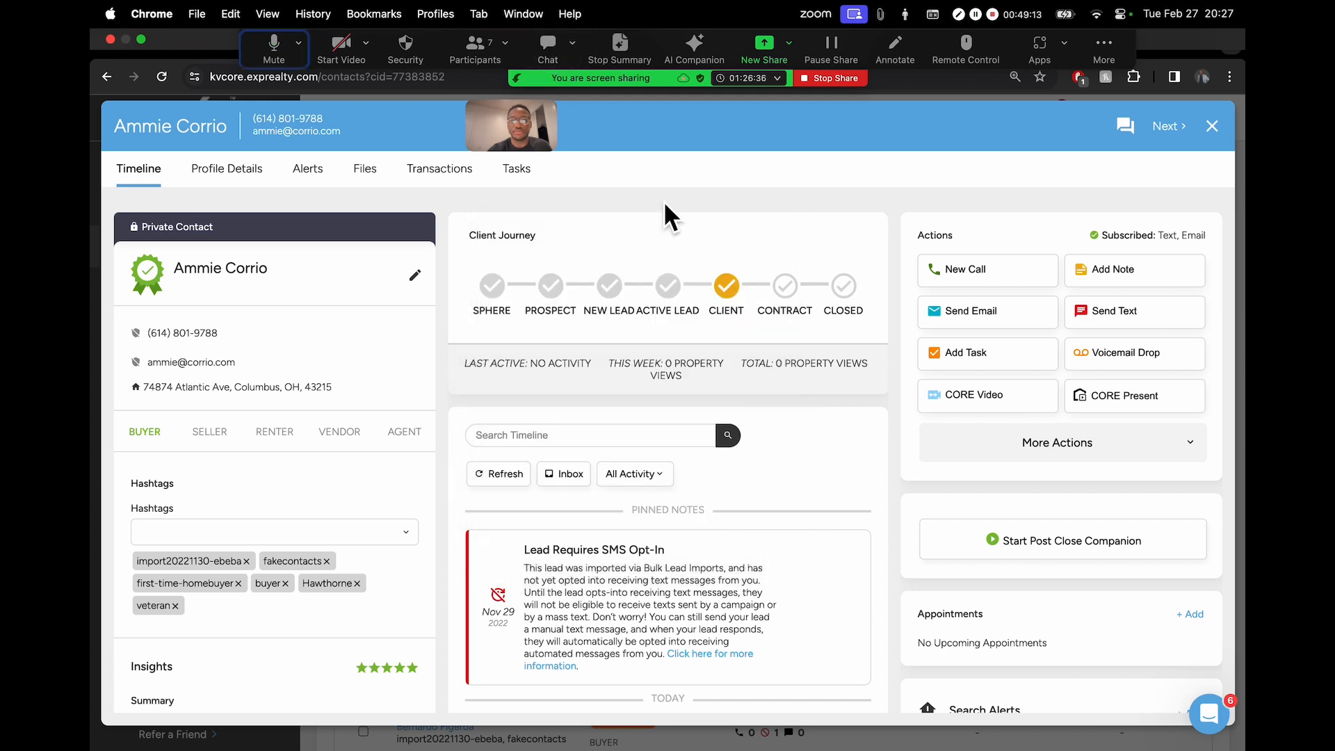
{"action": "left_click", "coordinate": [1213, 127]}
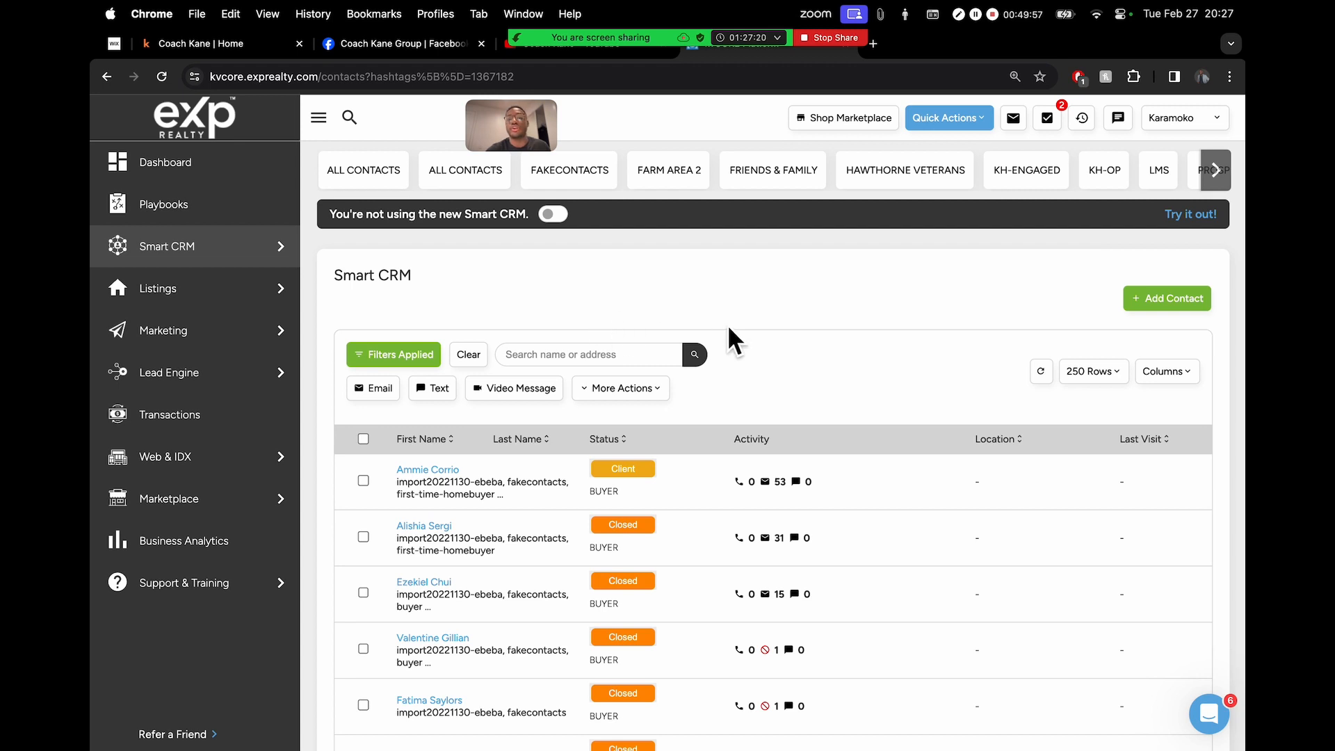
- Look through the Zoom meeting's participants and chat from the Smart CRM contact list
{"action": "scroll", "coordinate": [828, 362], "scroll_direction": "down", "scroll_amount": 2}
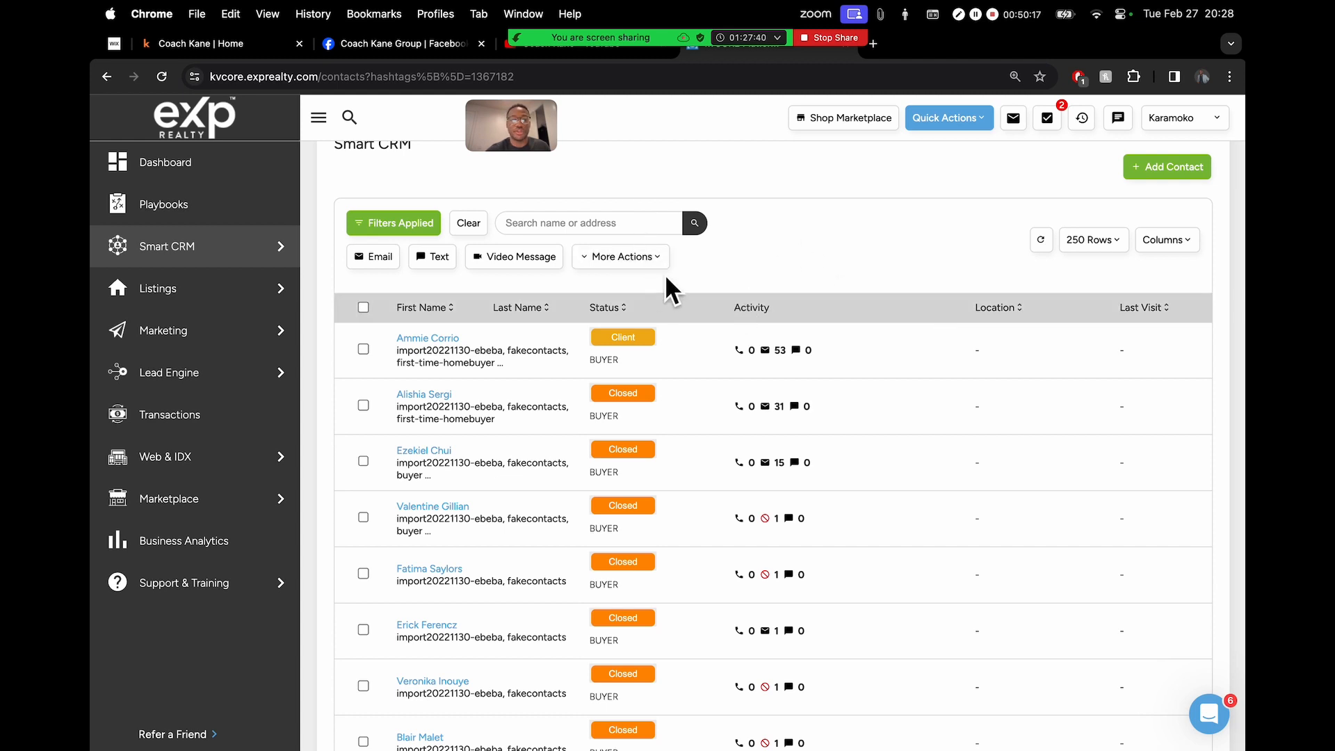
{"action": "scroll", "coordinate": [940, 244], "scroll_direction": "up", "scroll_amount": 3}
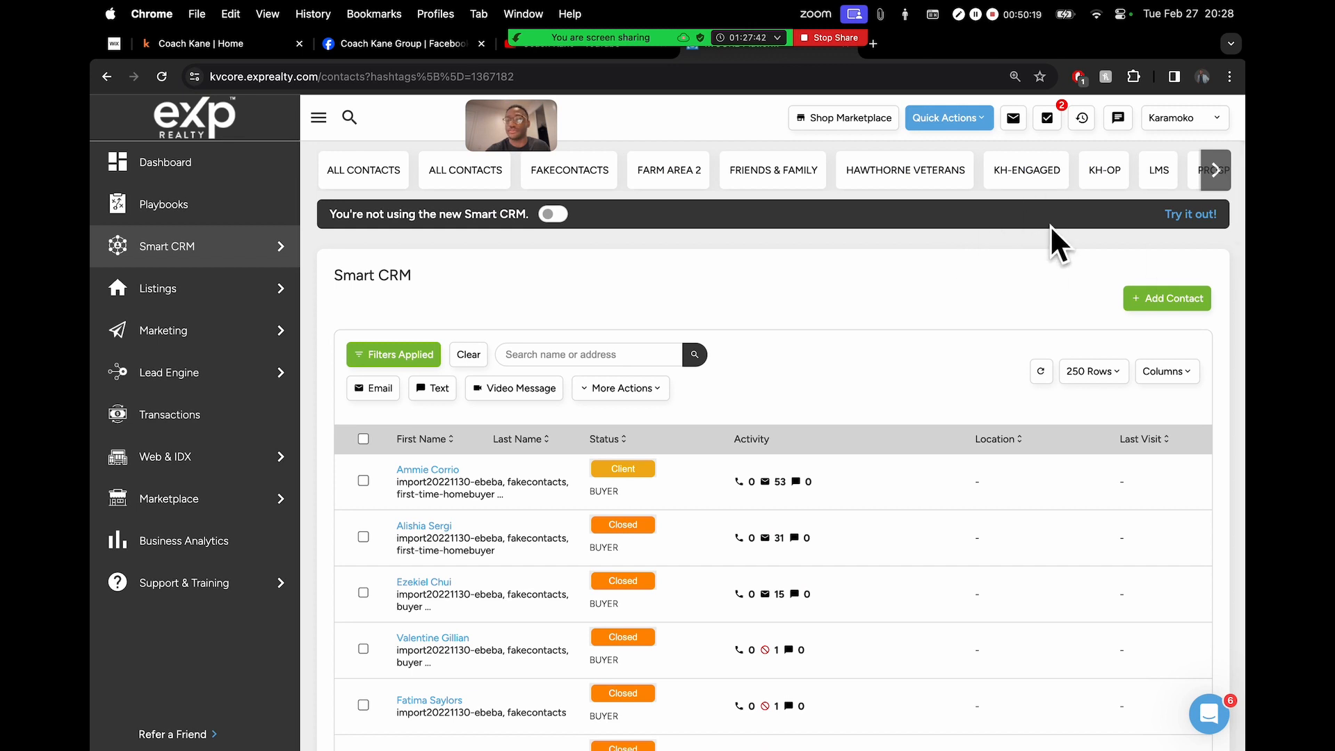
{"action": "mouse_move", "coordinate": [595, 42]}
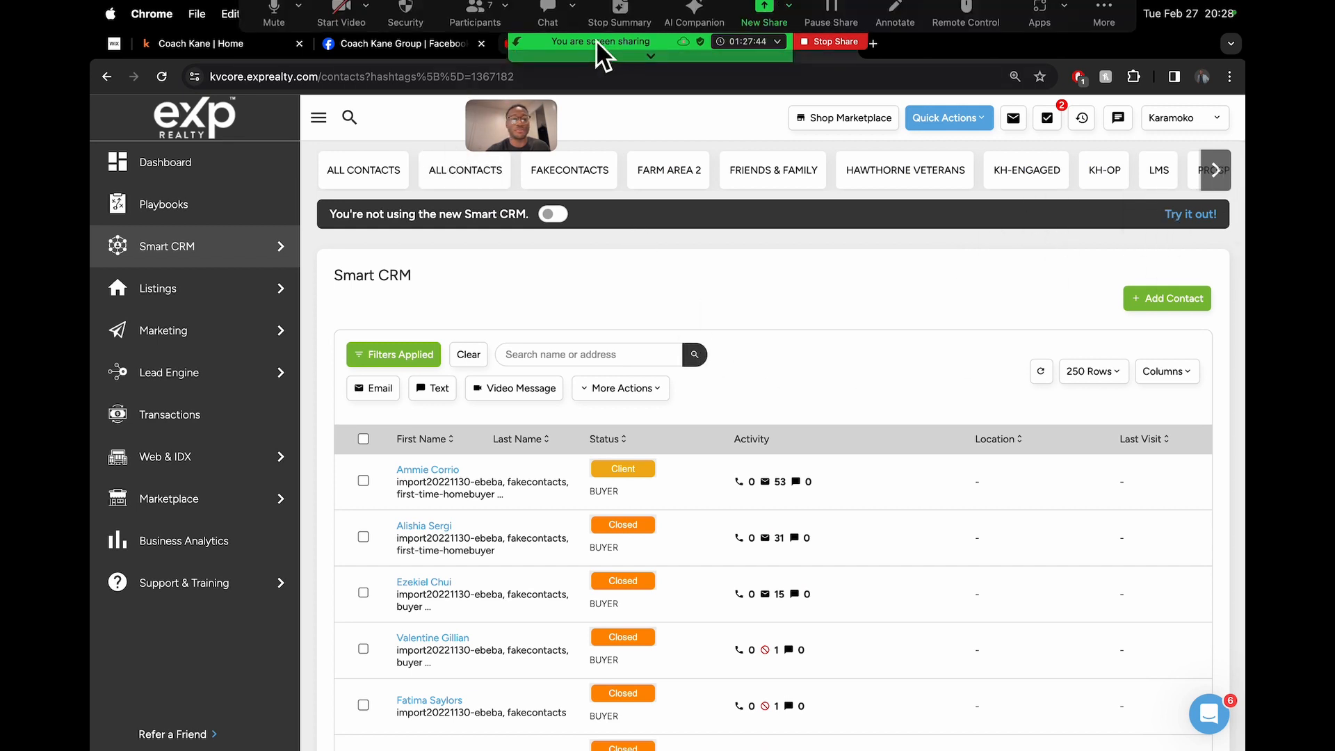
{"action": "left_click", "coordinate": [486, 51]}
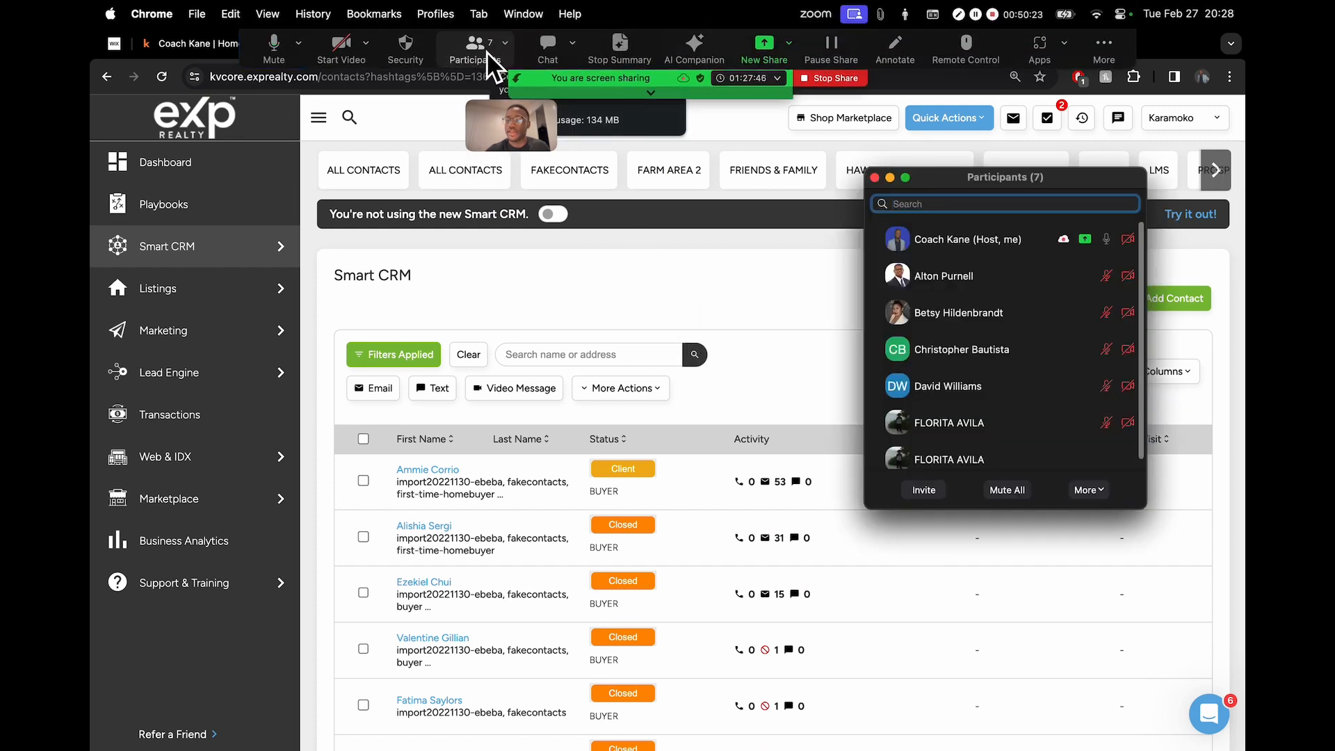
{"action": "left_click", "coordinate": [487, 52]}
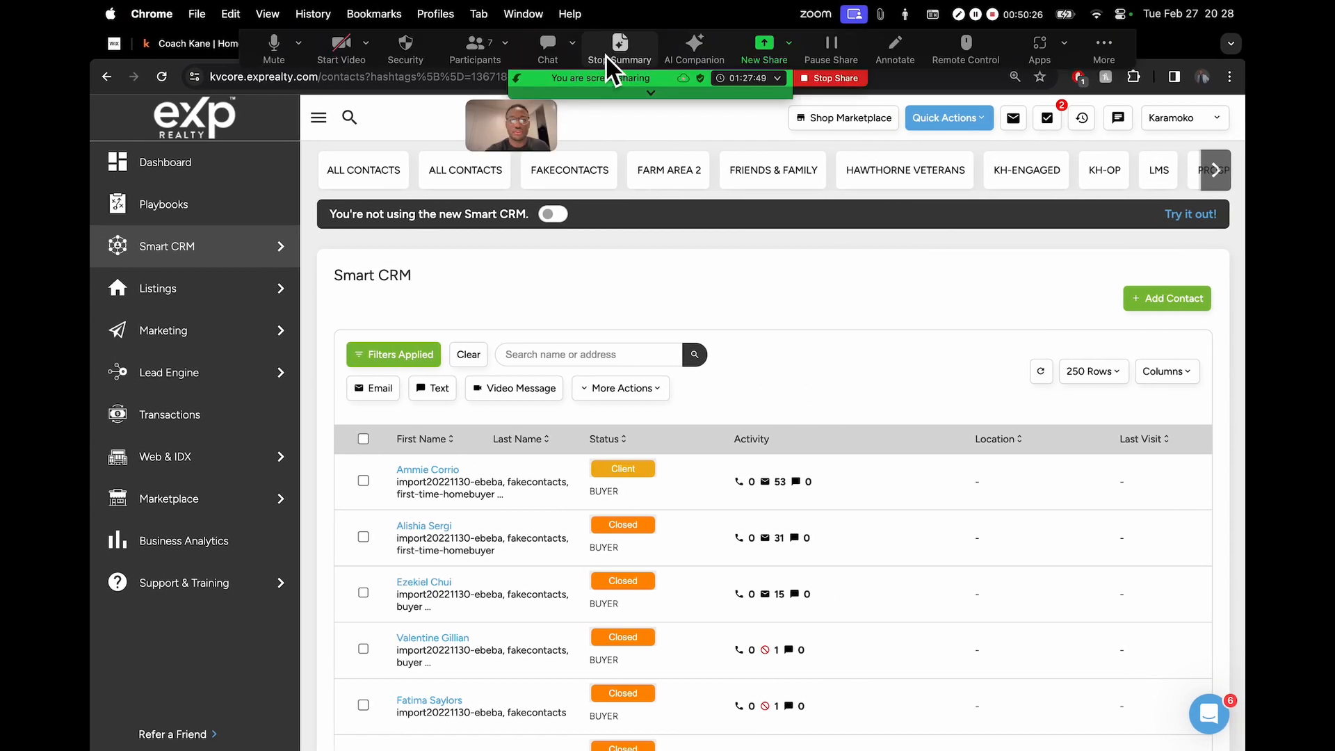
{"action": "left_click", "coordinate": [543, 44]}
{"action": "left_click", "coordinate": [544, 43]}
- Switch to the Canva slide deck, present it full screen and advance to the "Real Estate Industry Knowledge" slide
{"action": "key", "text": "super+Tab"}
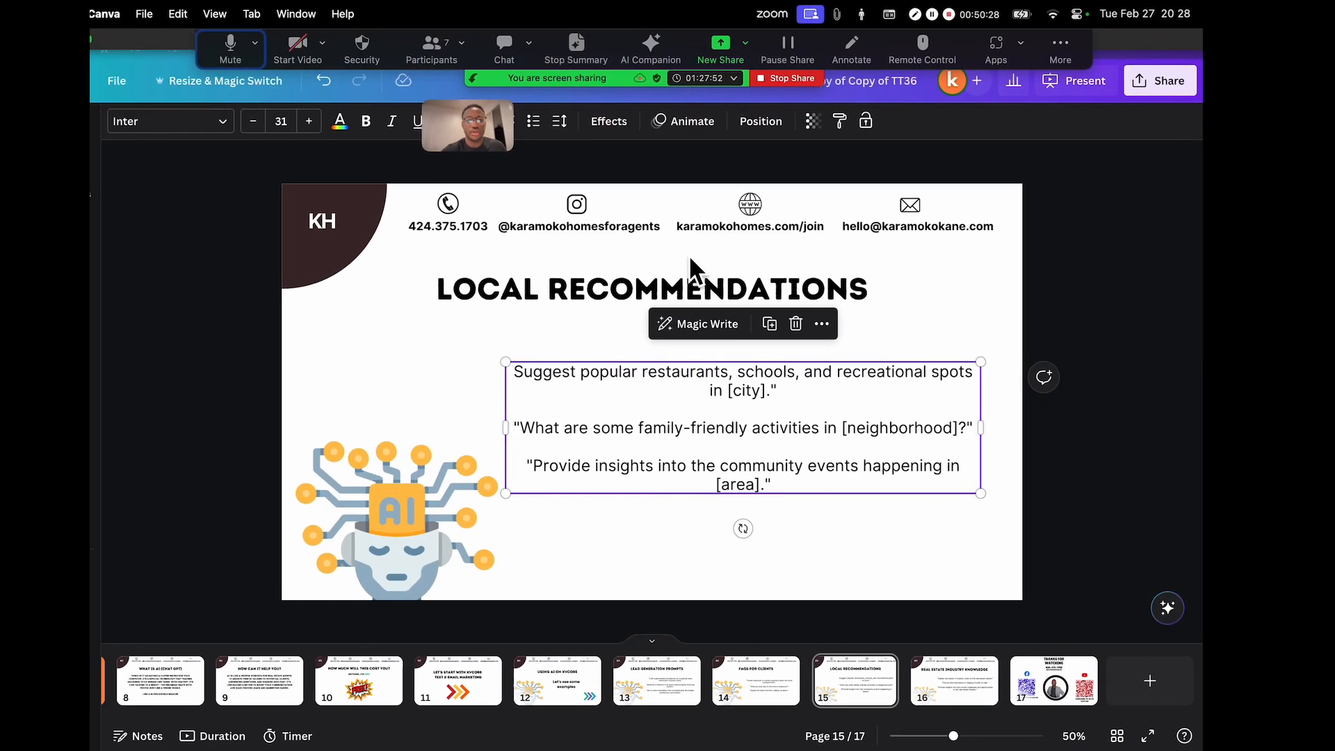
{"action": "left_click", "coordinate": [1121, 83]}
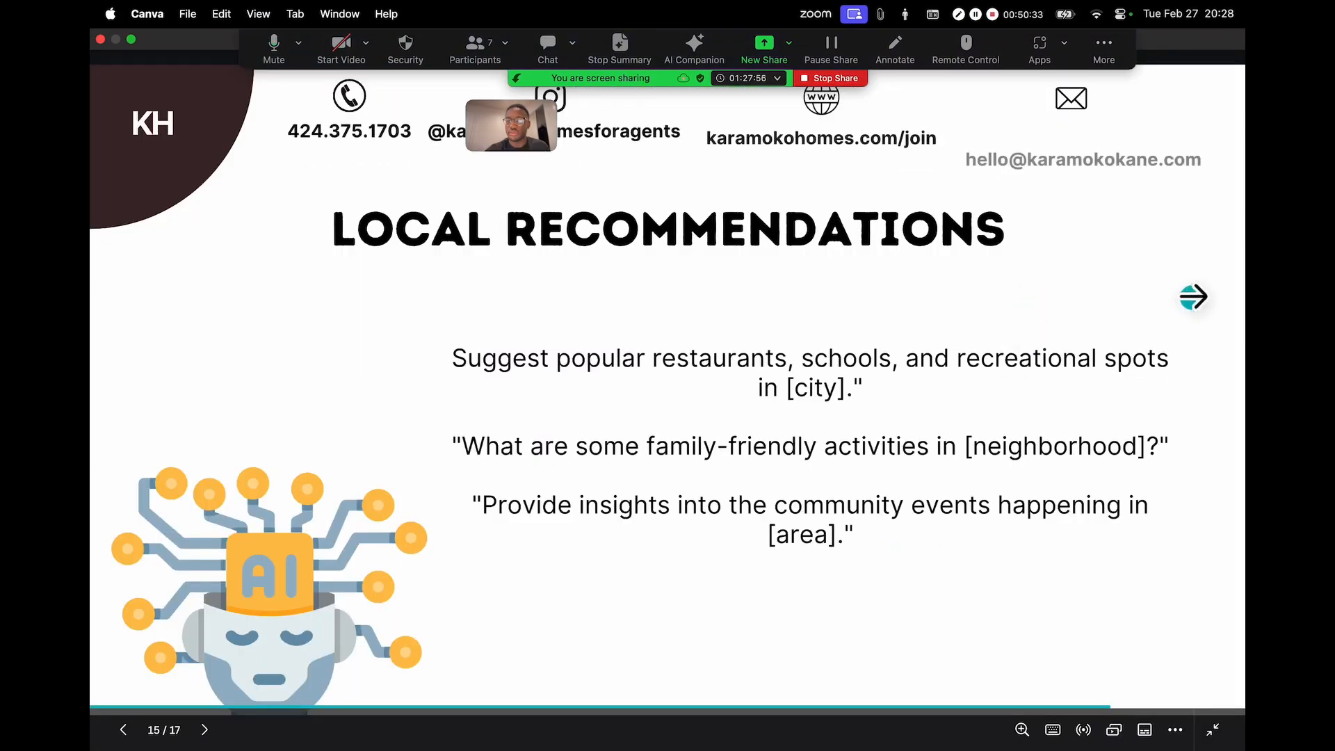
{"action": "left_click", "coordinate": [1179, 289]}
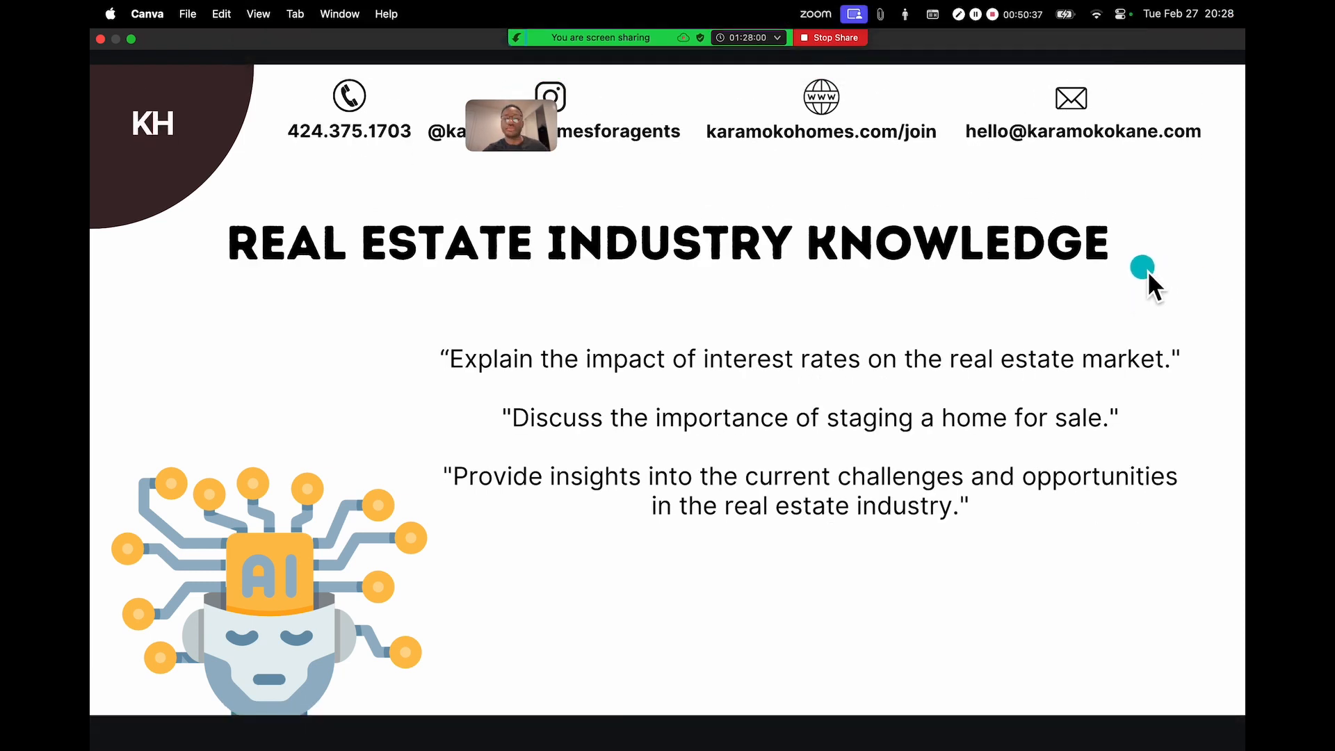
- Review the meeting participants over the presented slide and reposition the floating Zoom video onto the slide's AI illustration
{"action": "mouse_move", "coordinate": [550, 72]}
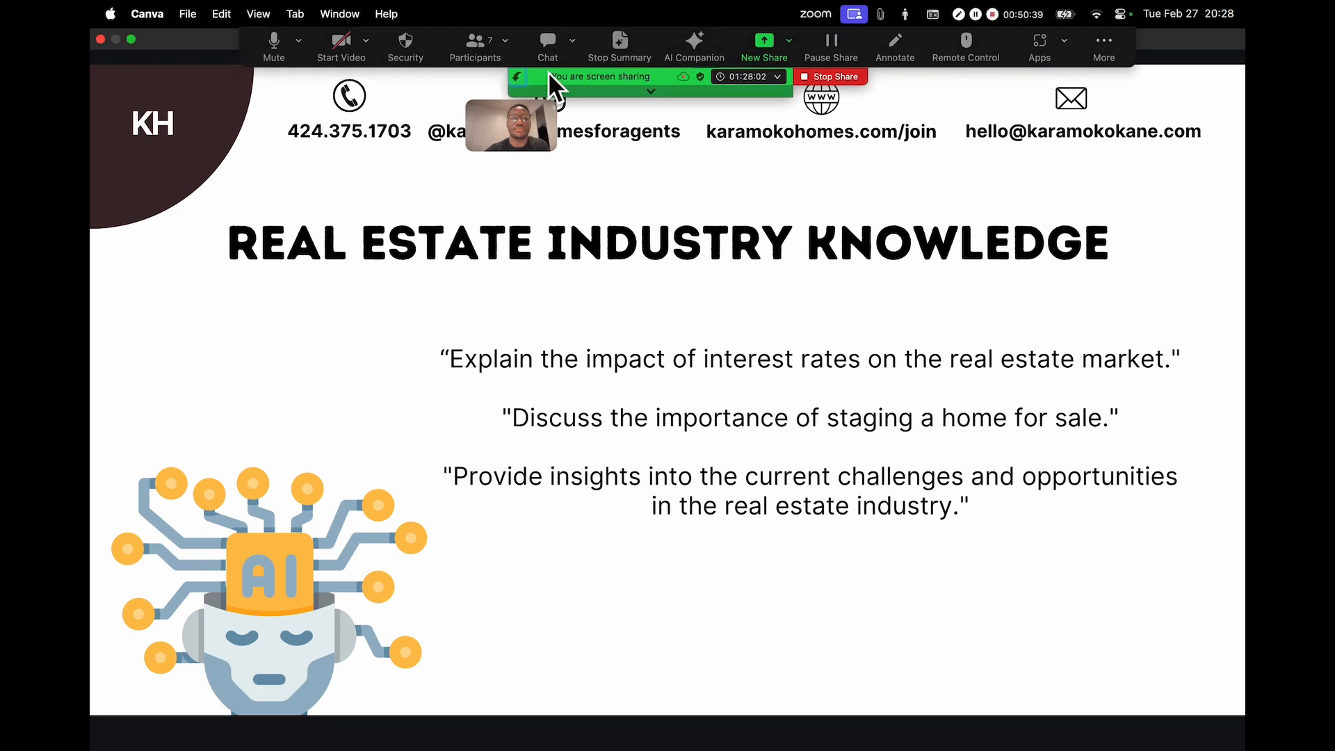
{"action": "left_click", "coordinate": [475, 55]}
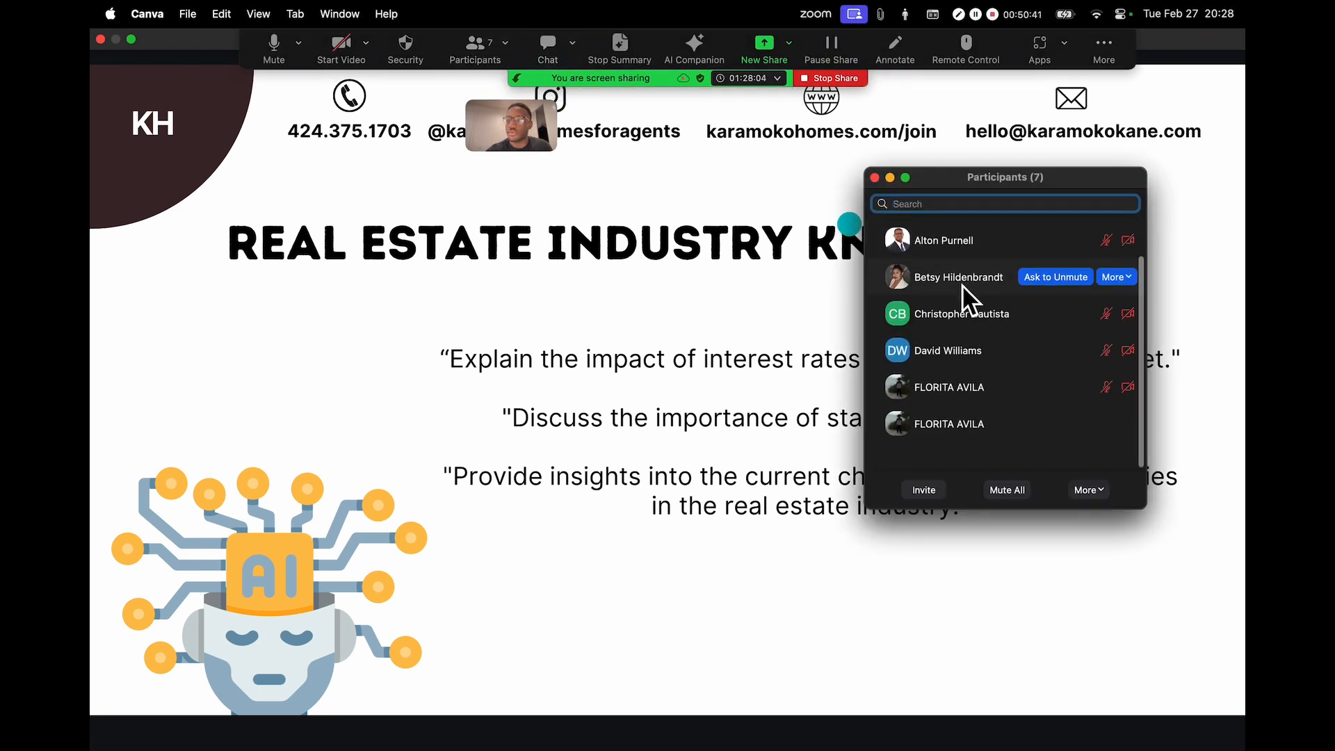
{"action": "scroll", "coordinate": [953, 447], "scroll_direction": "down", "scroll_amount": 1}
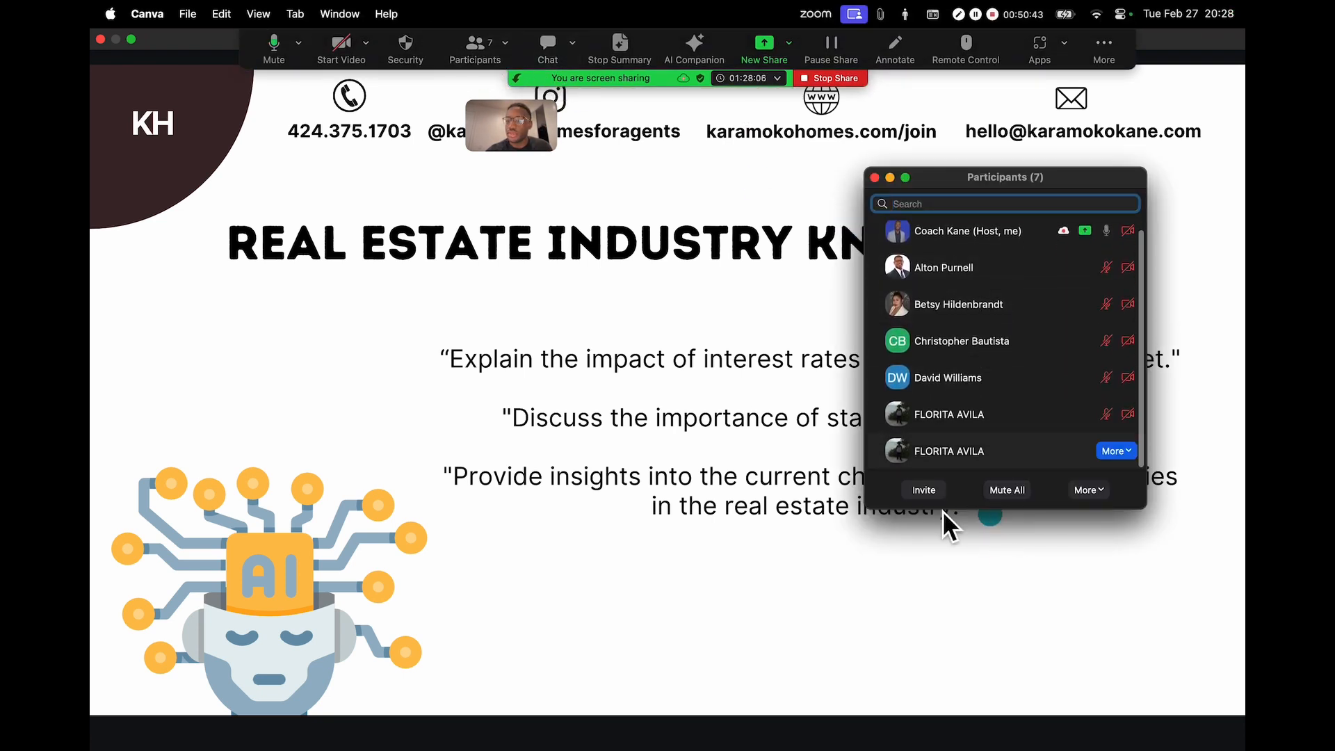
{"action": "left_click", "coordinate": [875, 177]}
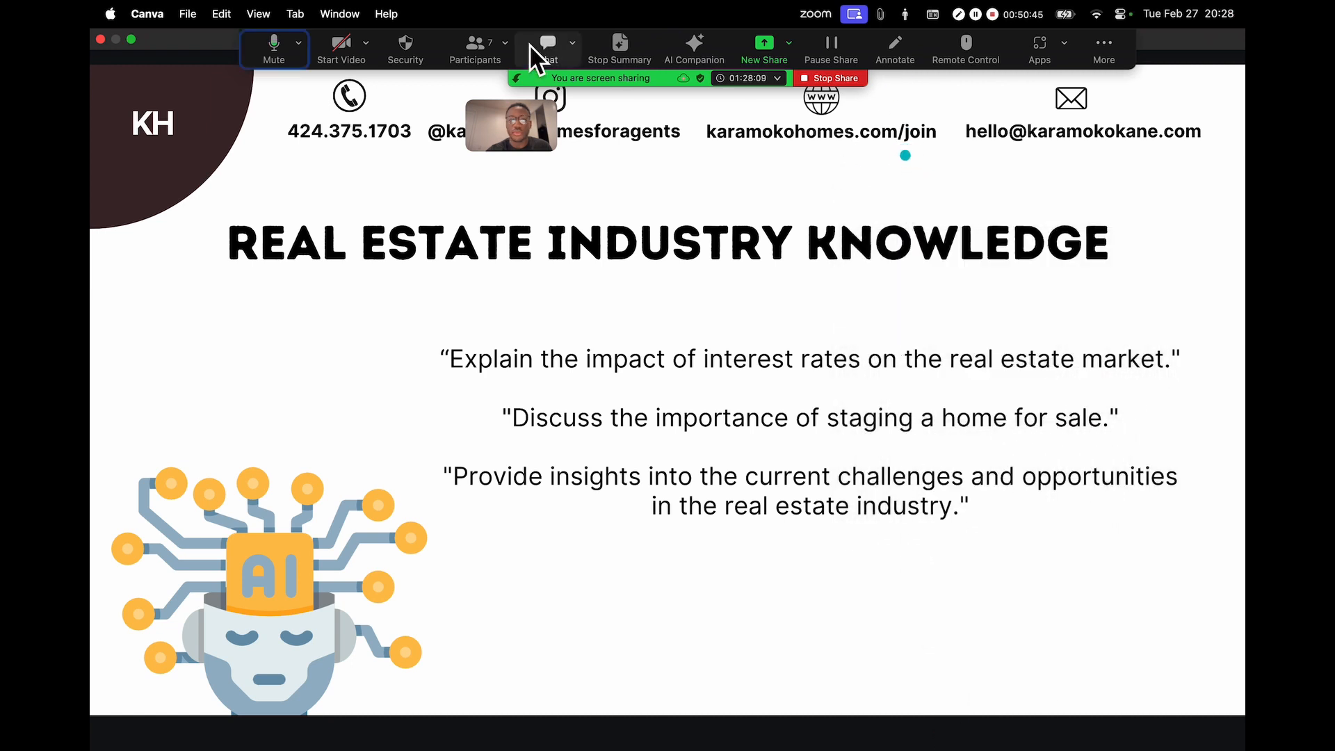
{"action": "left_click_drag", "start_coordinate": [526, 144], "coordinate": [400, 541]}
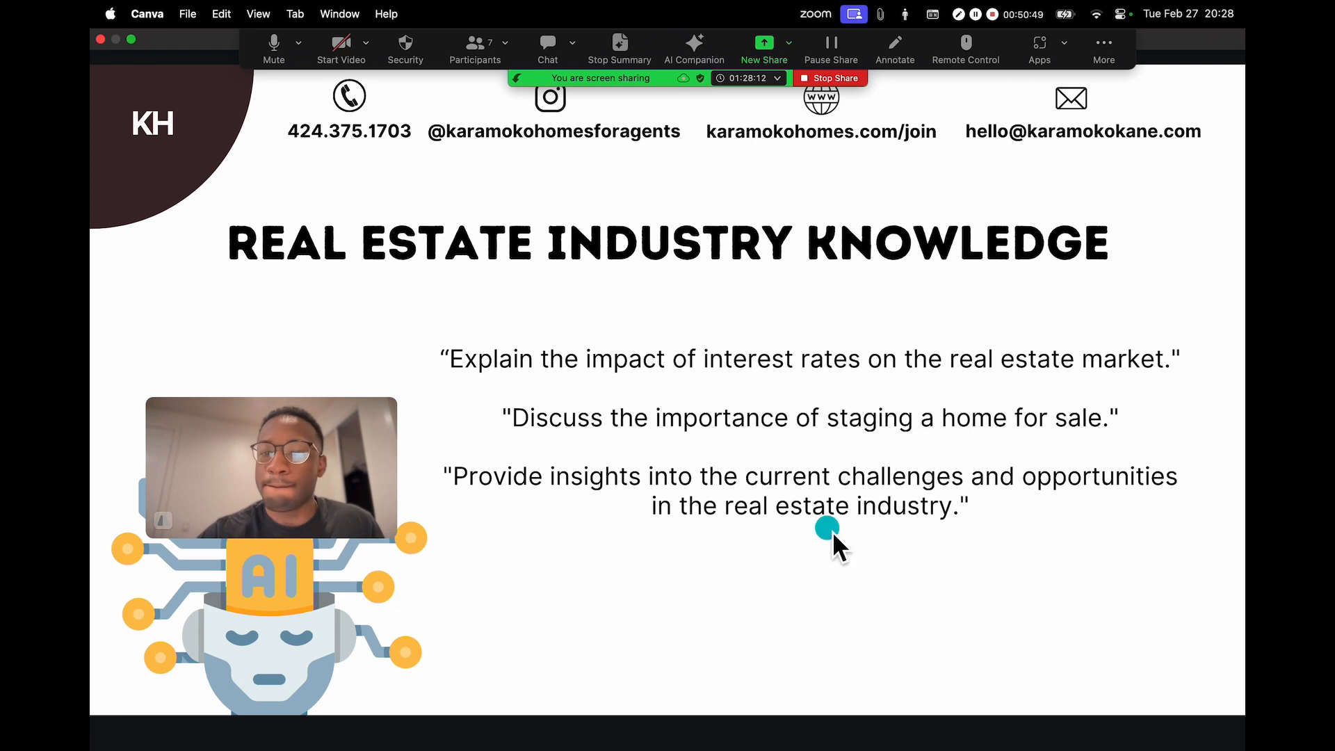